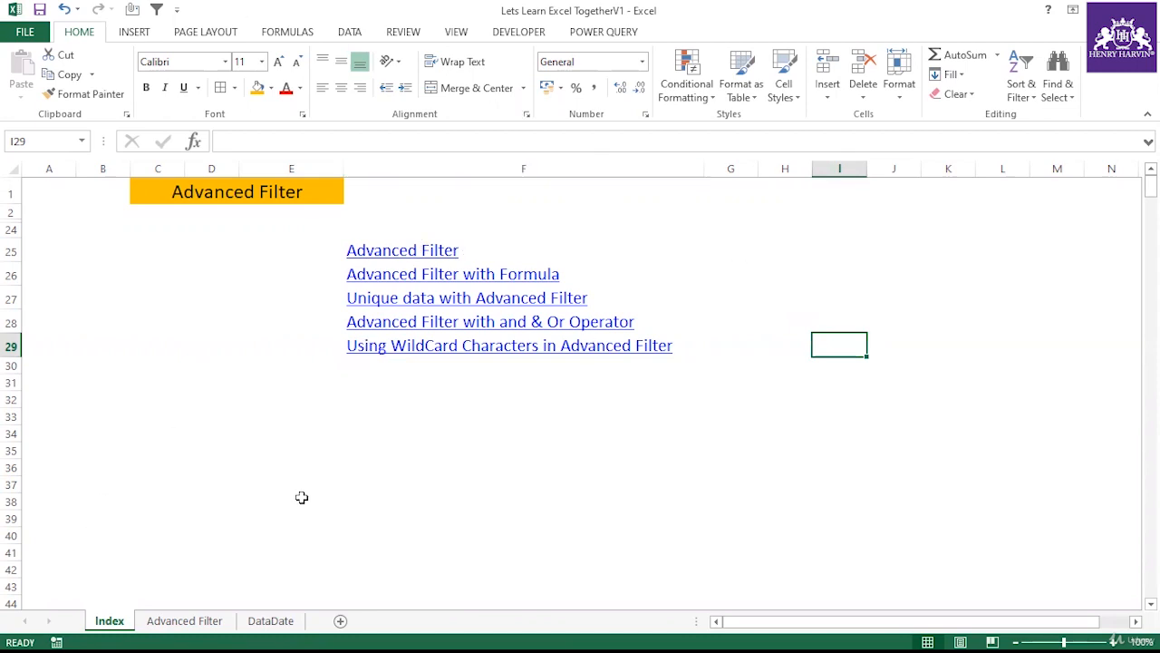
Open the Advanced Filter sheet and widen the Sales, Country and Quarter columns of the data table
left_click(184, 620)
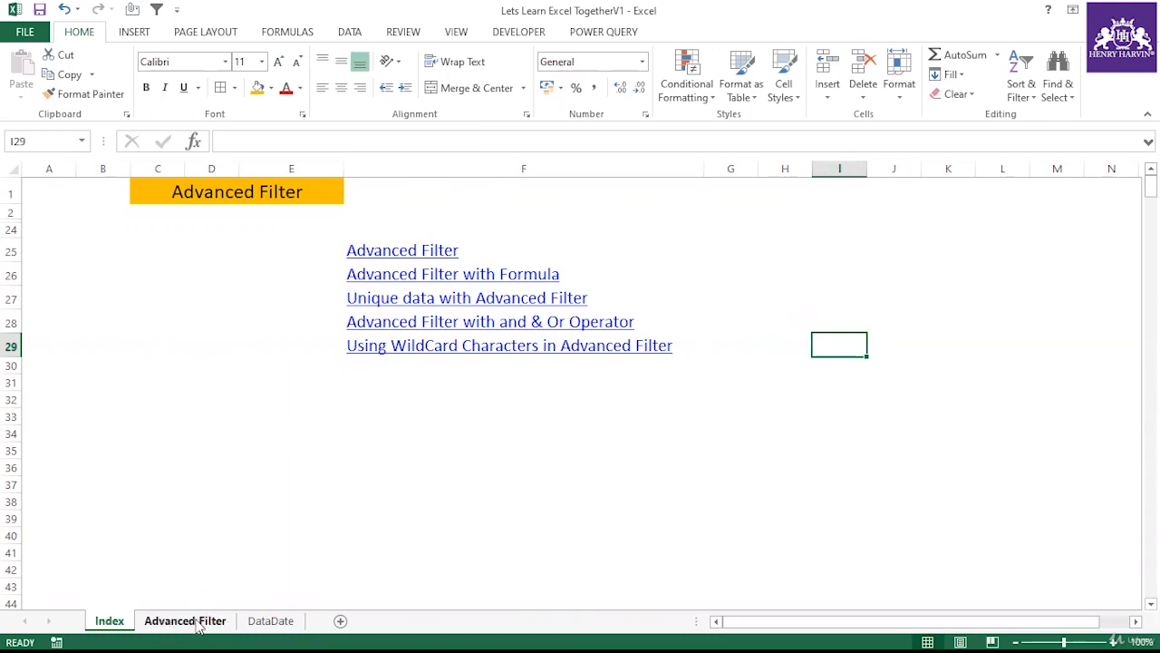
left_click(286, 358)
left_click_drag(52, 186, 211, 419)
left_click(389, 337)
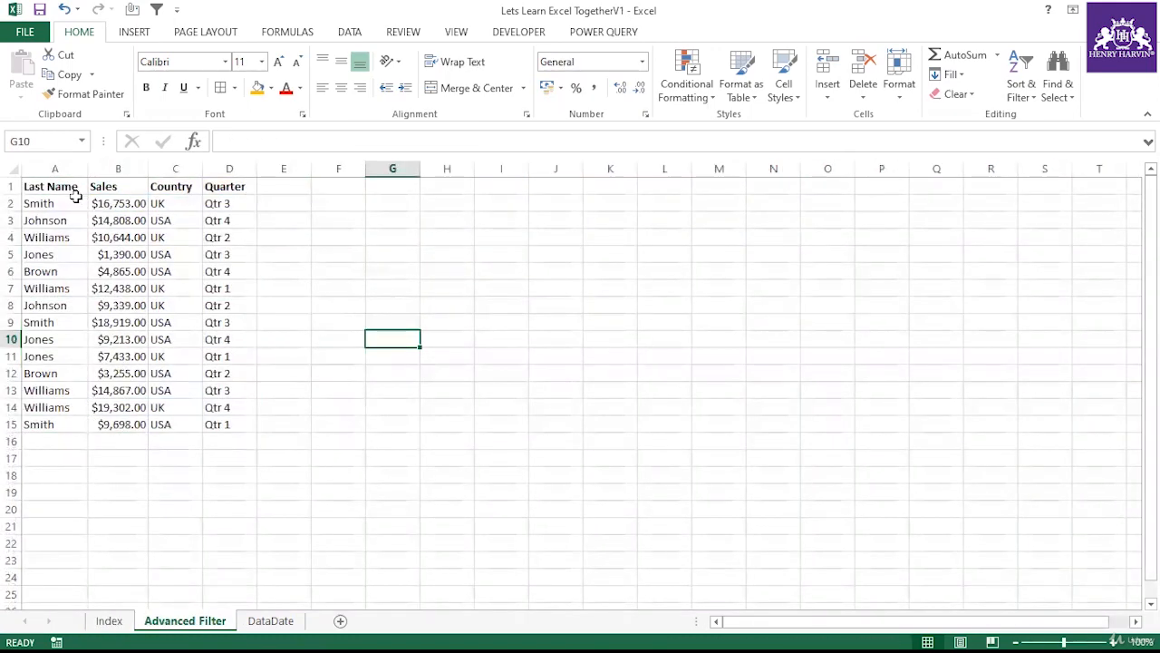
left_click_drag(75, 192, 217, 419)
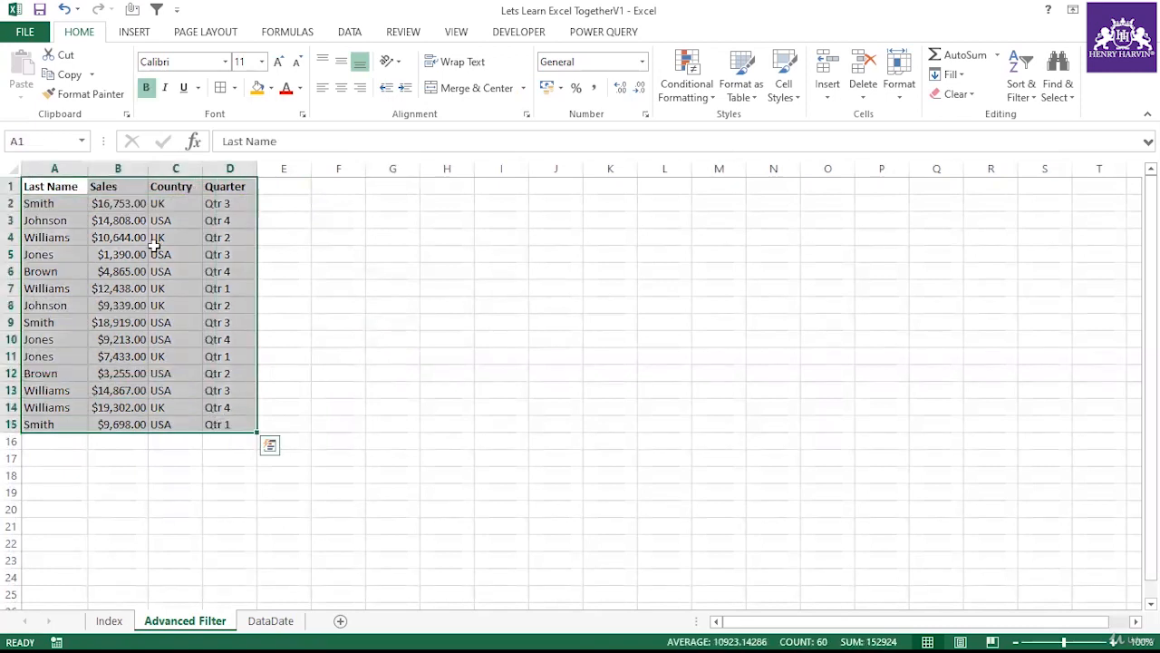
left_click_drag(151, 169, 291, 169)
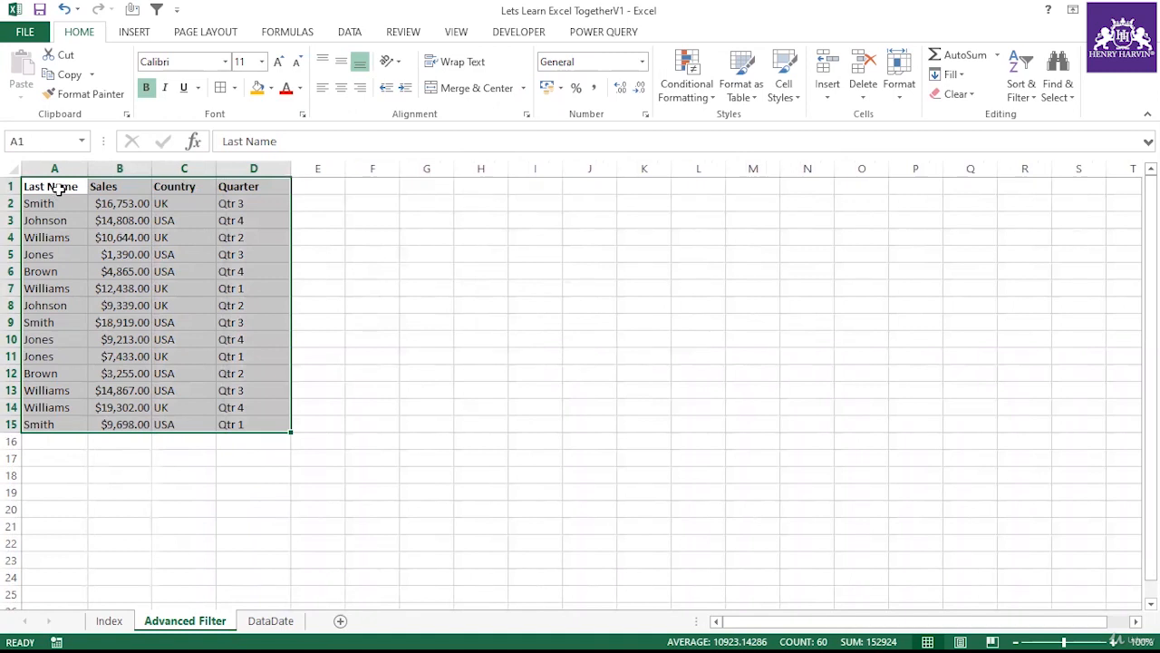
Turn on filtering for the data table and show only the rows for the last entry in the Last Name filter list
left_click(65, 286)
left_click(74, 188)
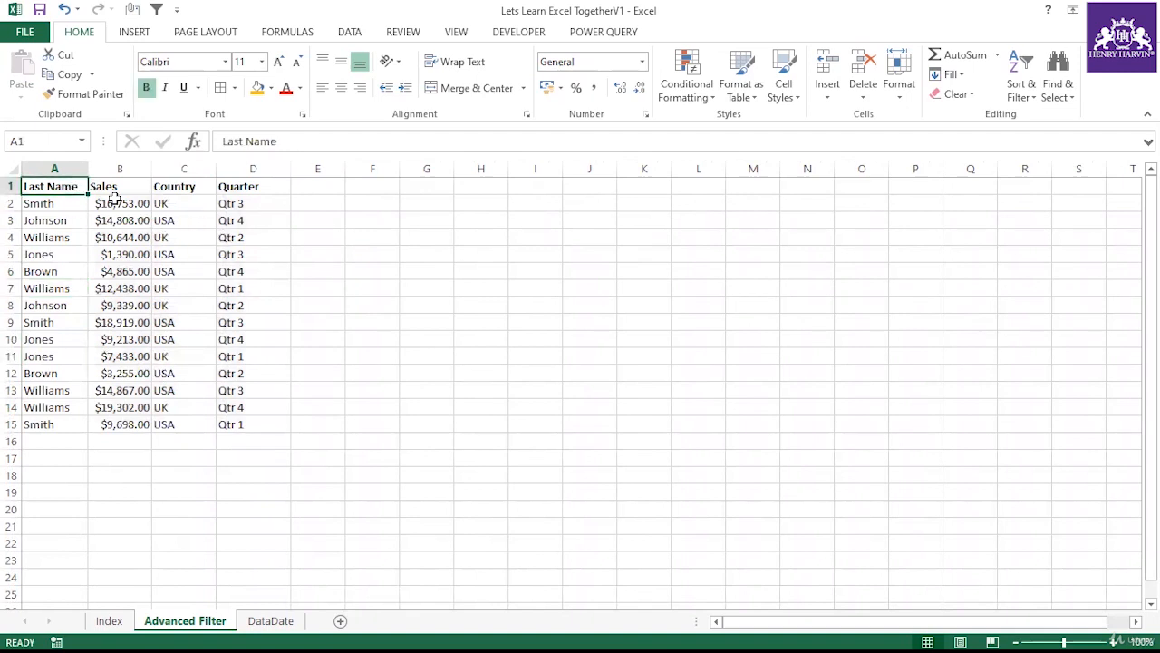
left_click(351, 34)
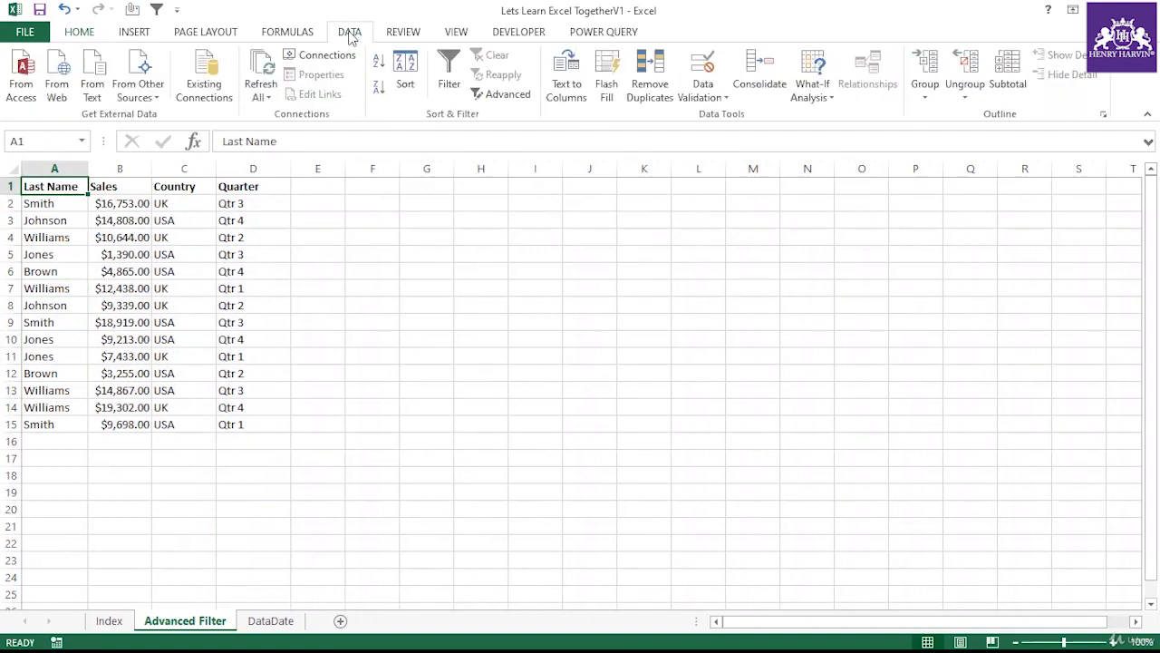
left_click(452, 86)
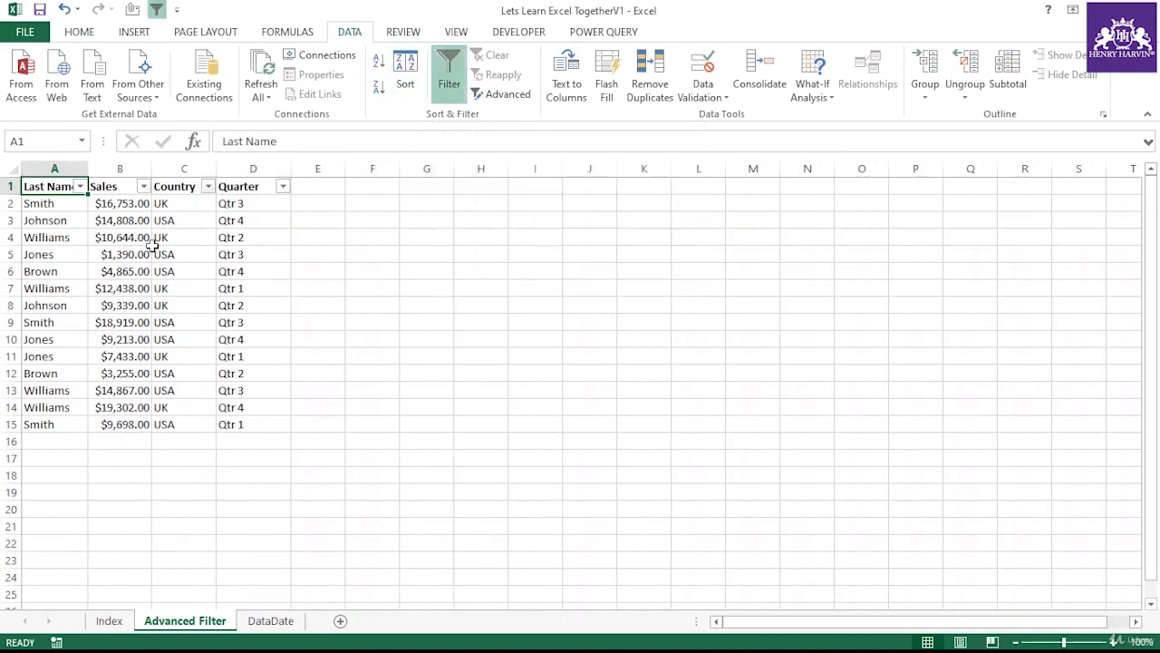
left_click(81, 186)
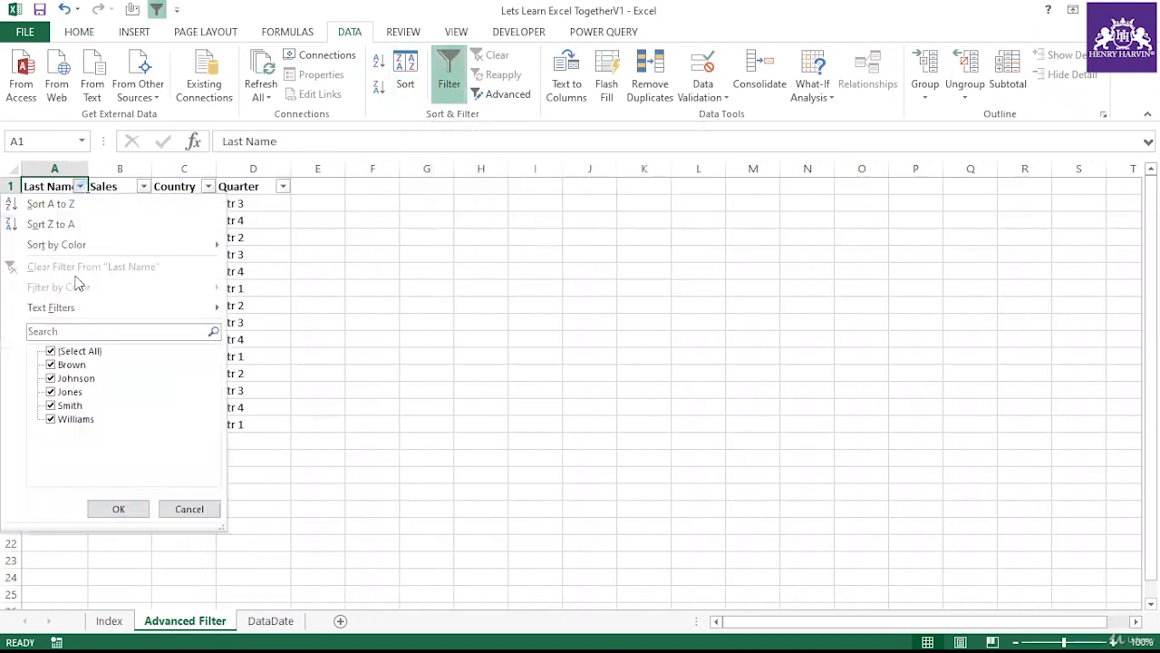
left_click(51, 352)
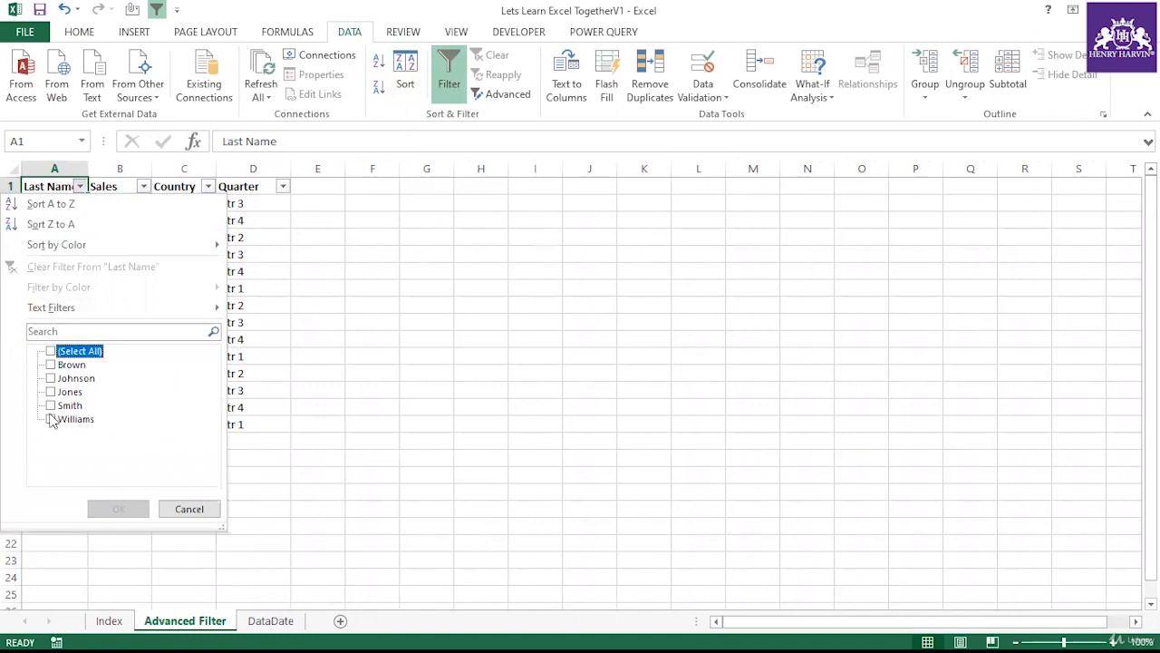
left_click(51, 420)
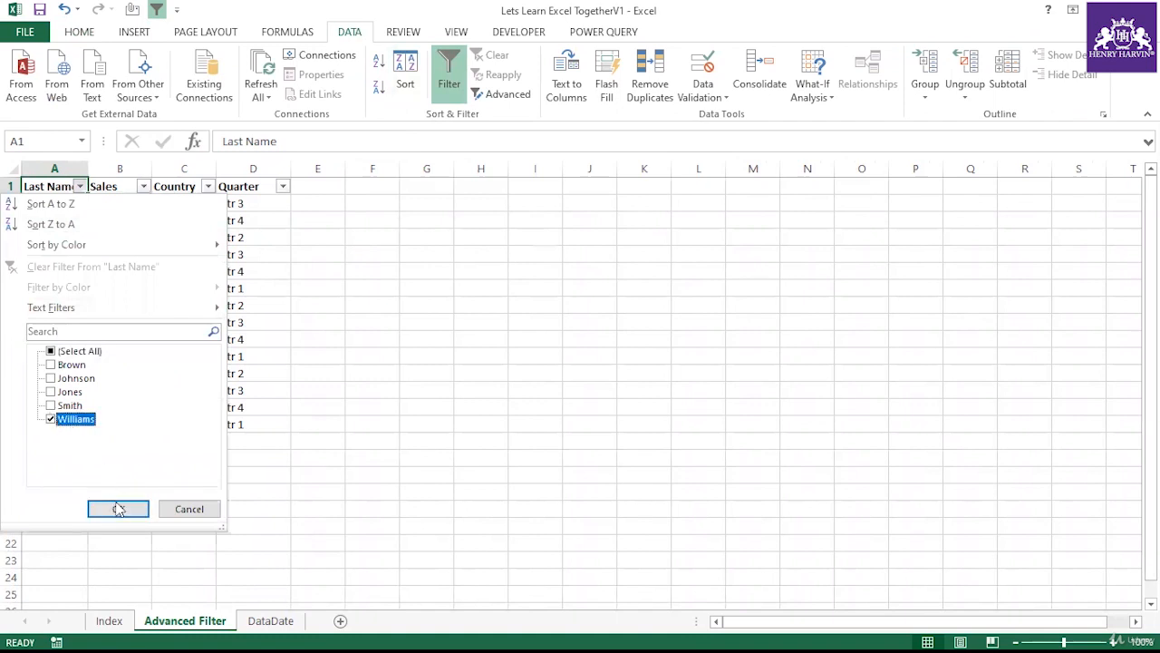
left_click(118, 508)
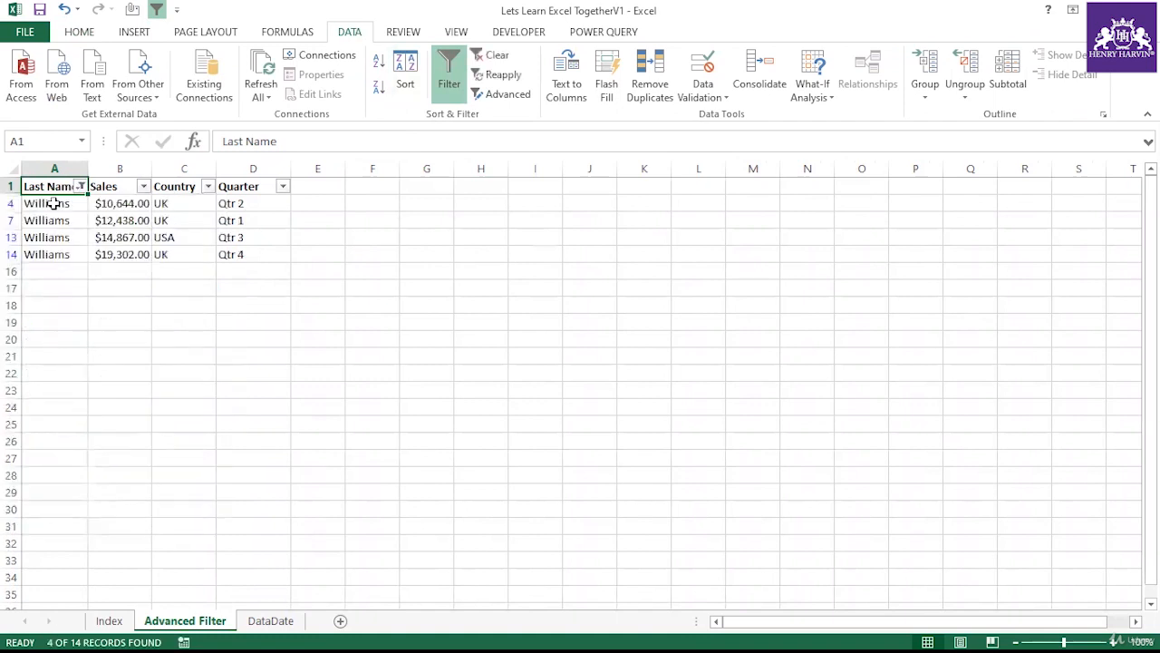
left_click_drag(58, 185, 241, 253)
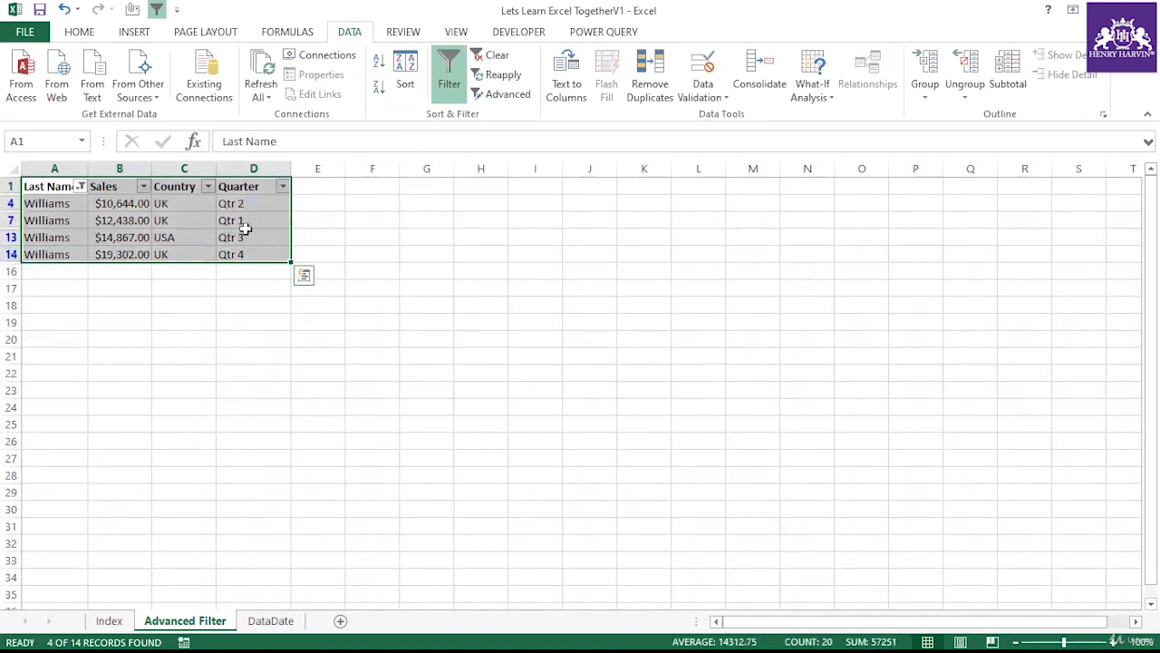
left_click(172, 188)
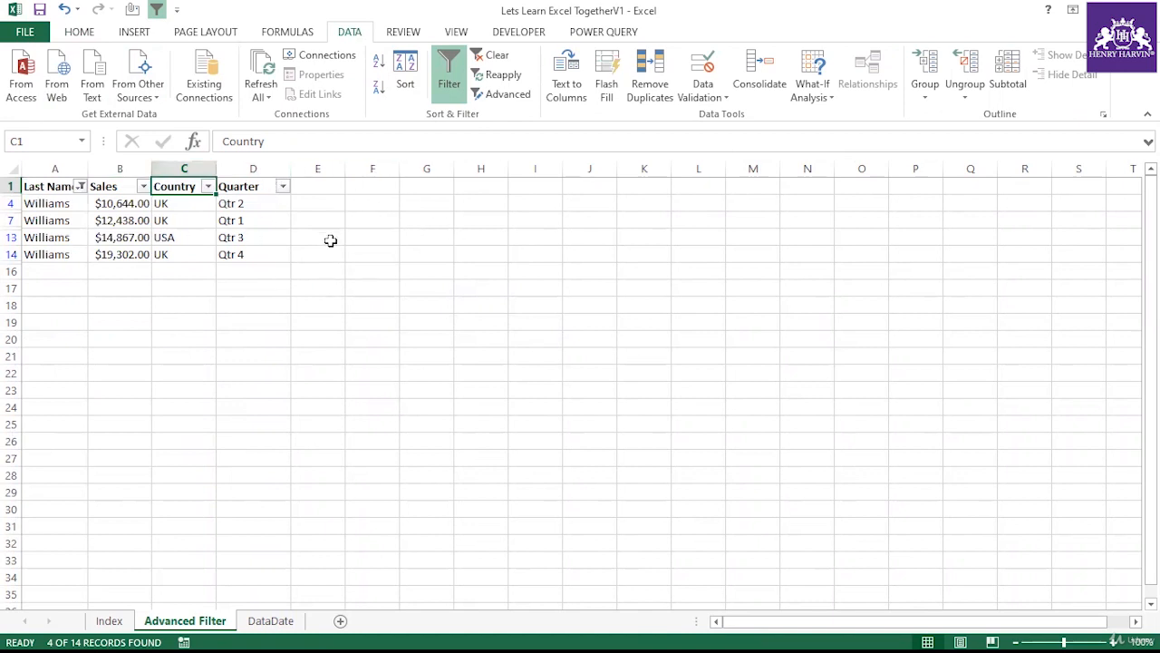
type("L")
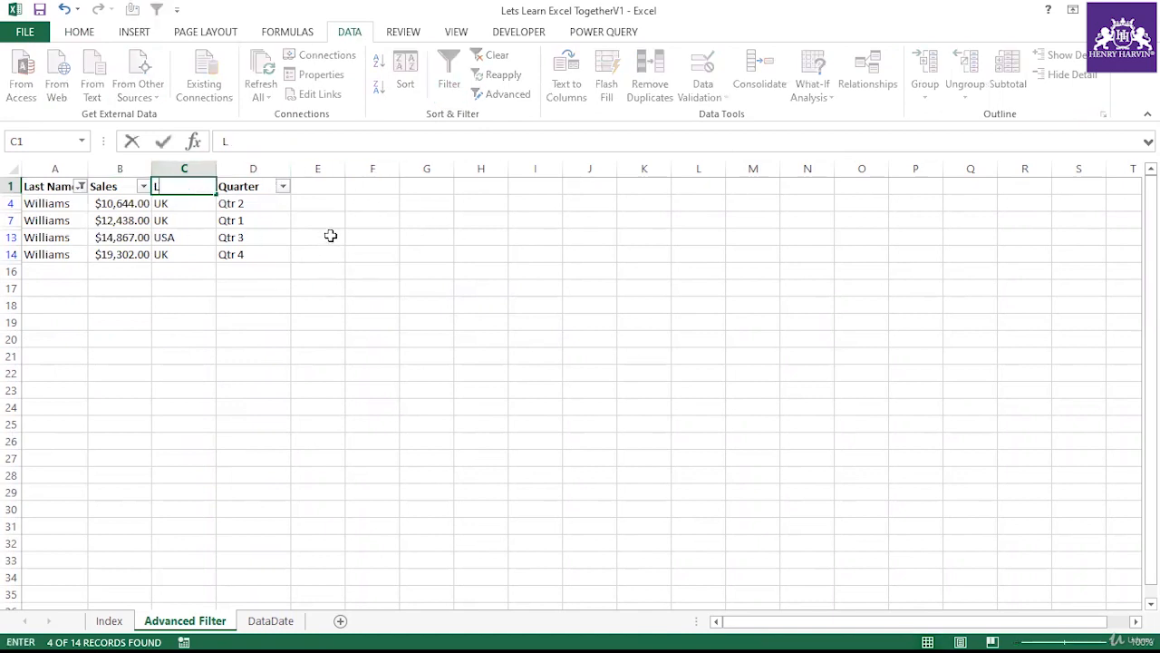
left_click(518, 319)
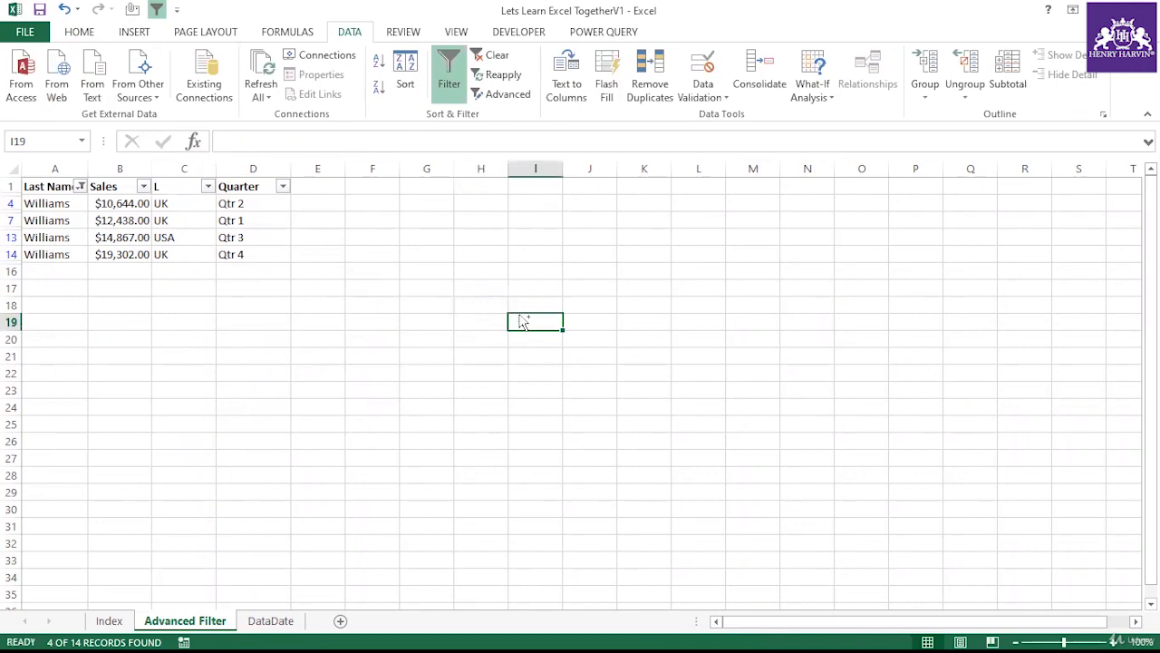
key("ctrl+z")
left_click(334, 324)
left_click(124, 188)
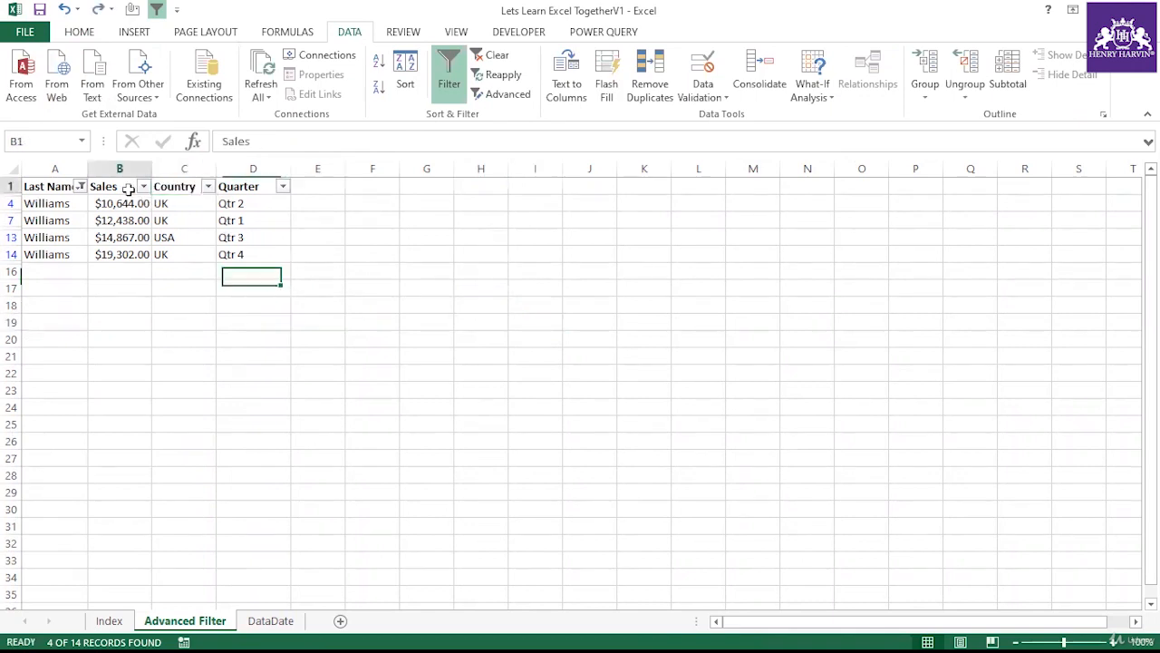
type("L")
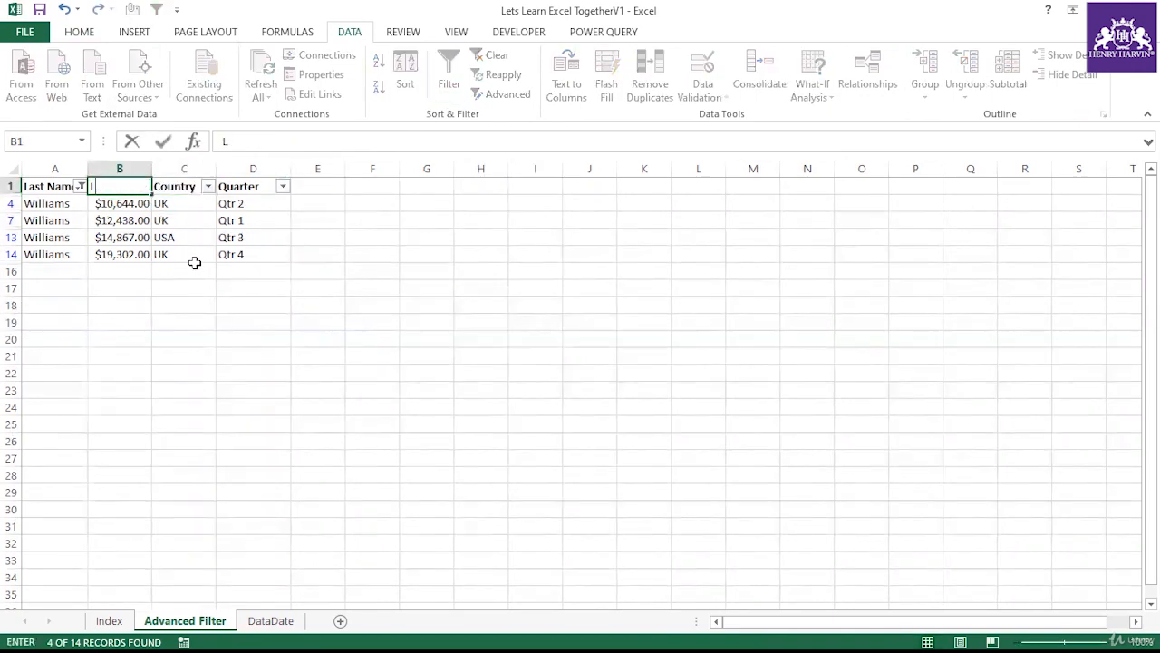
key("Escape")
Remove the filter from the data table so all rows are shown
left_click(331, 354)
left_click(125, 191)
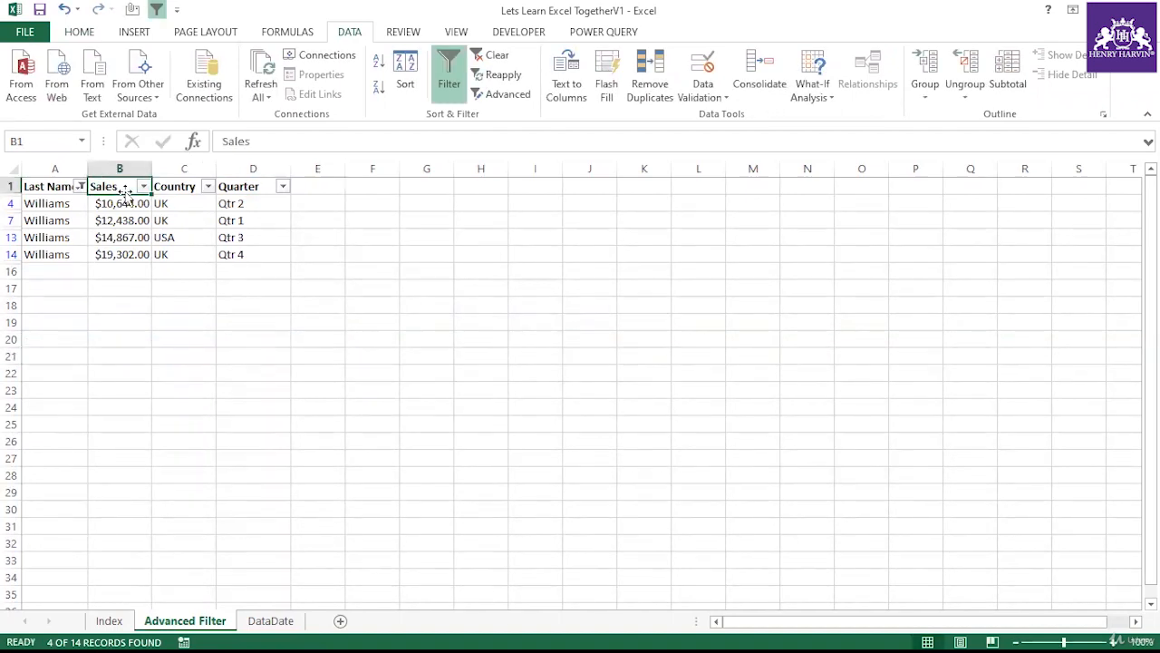
key("ctrl+shift+l")
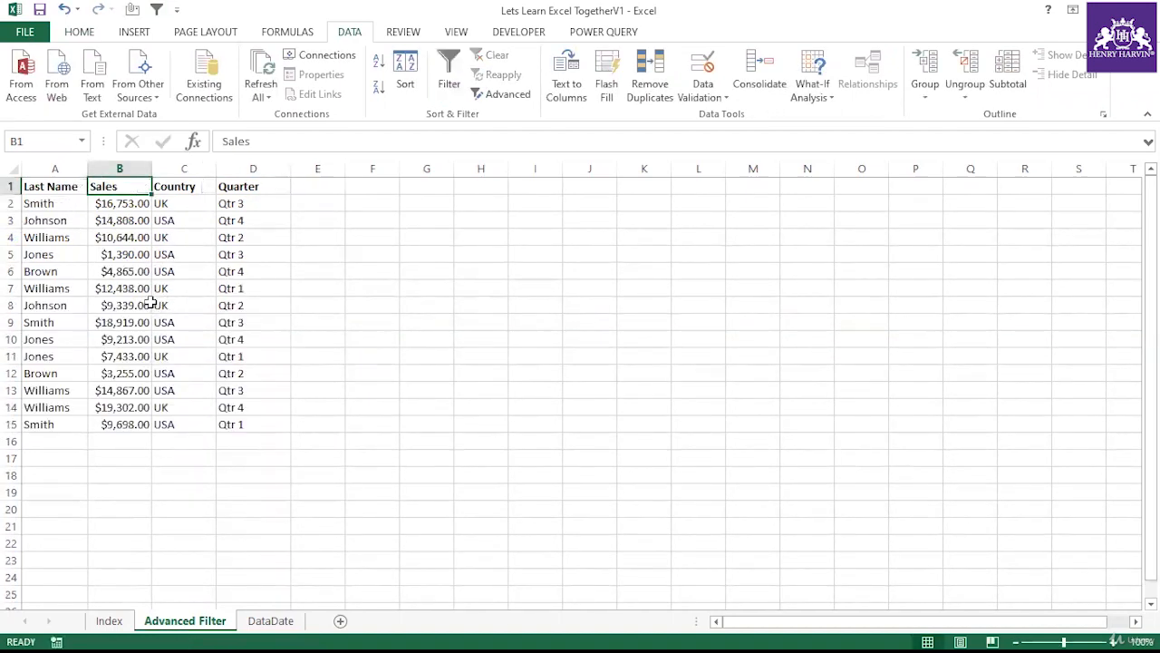
left_click(287, 305)
left_click_drag(67, 186, 249, 422)
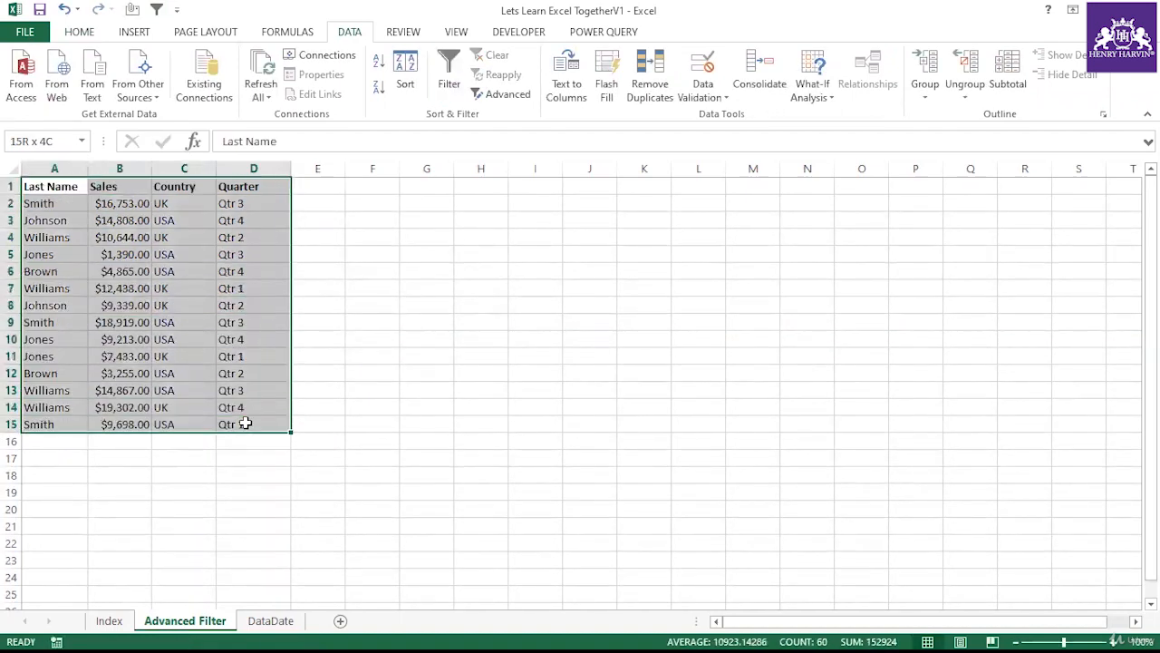
left_click_drag(72, 185, 257, 427)
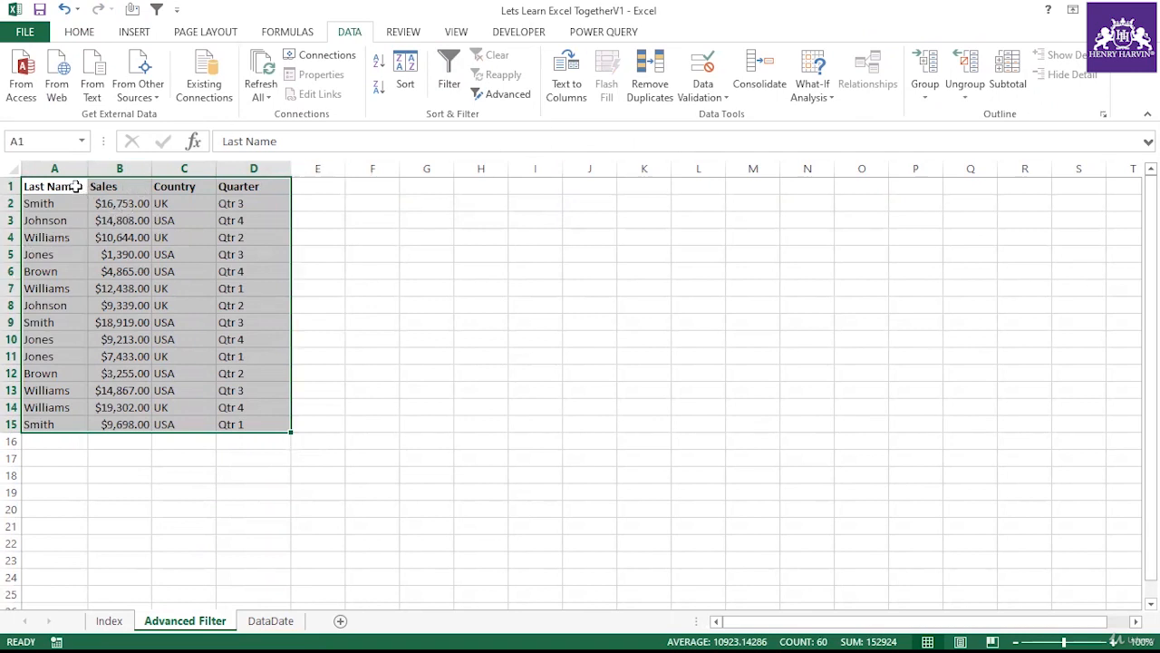
left_click_drag(76, 186, 235, 425)
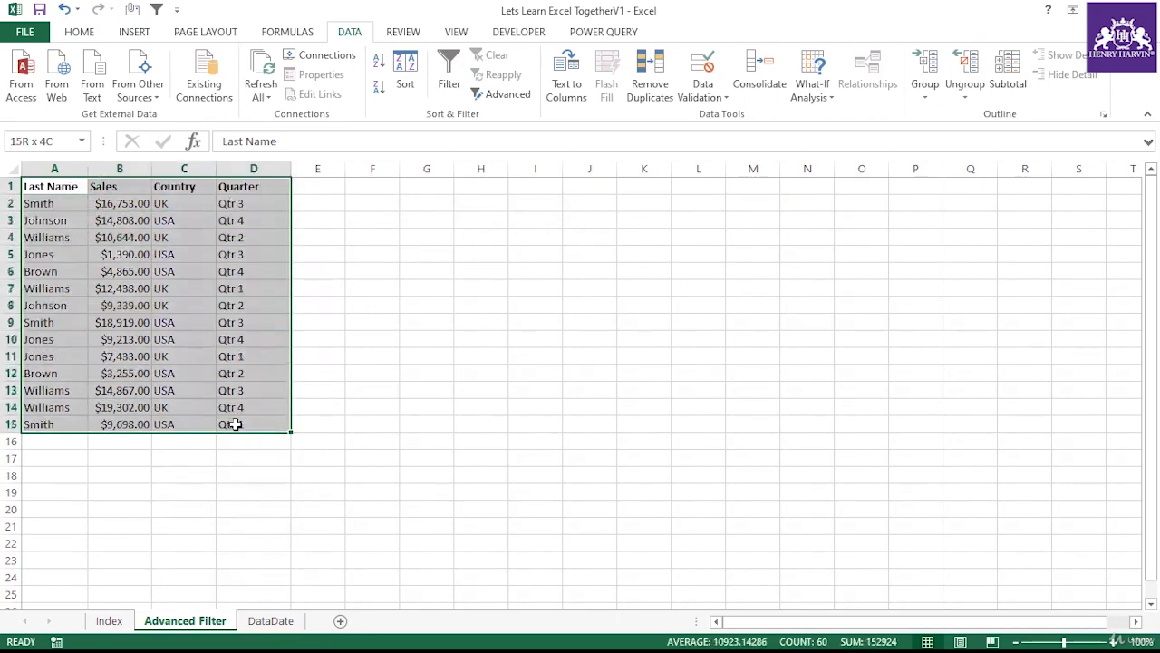
left_click(396, 303)
Copy the header row A1:D1 to I1:L1 and fit column I's width to its header
left_click(52, 185)
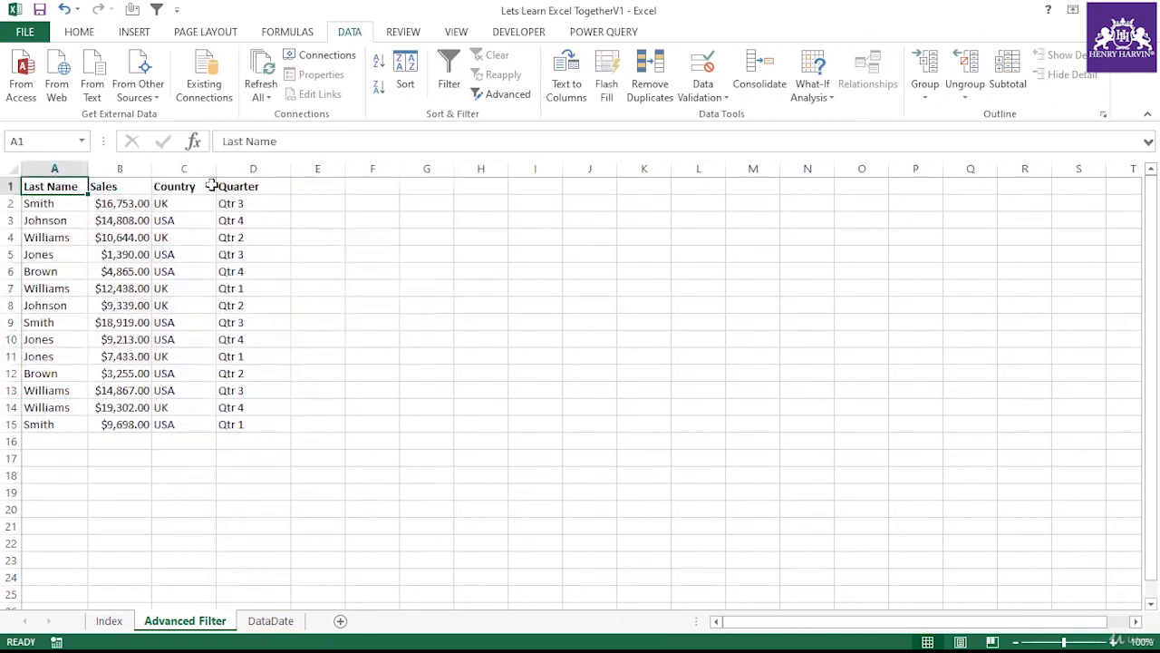
left_click(284, 186, "shift")
key("ctrl+c")
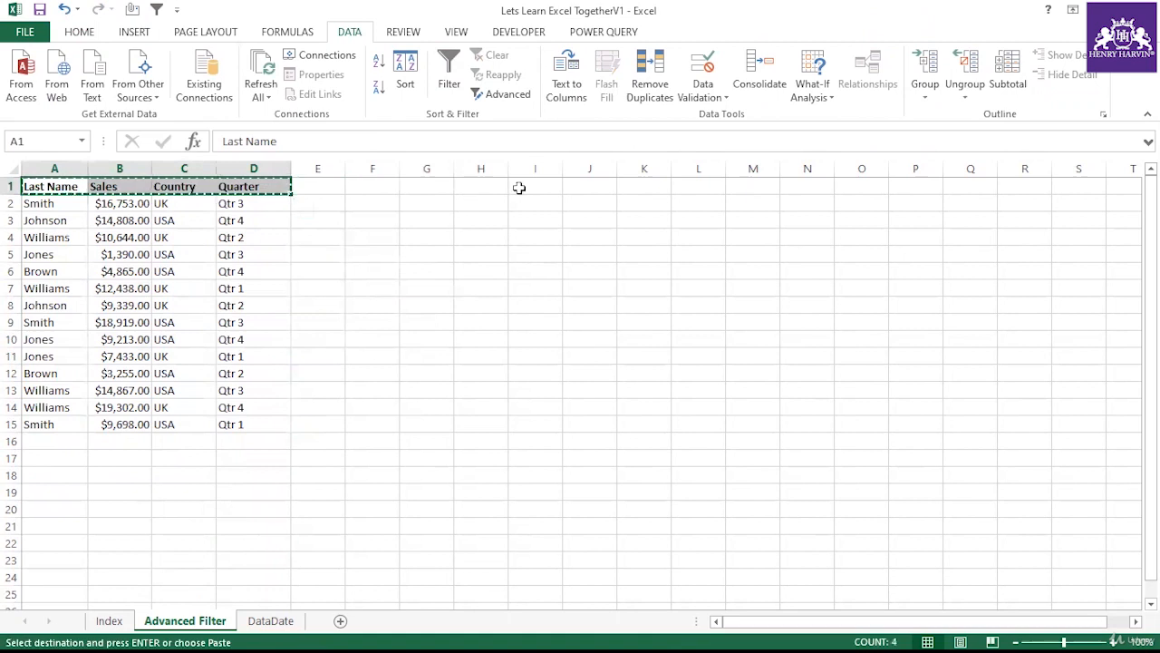
left_click(521, 187)
key("ctrl+v")
left_click(524, 269)
key("Escape")
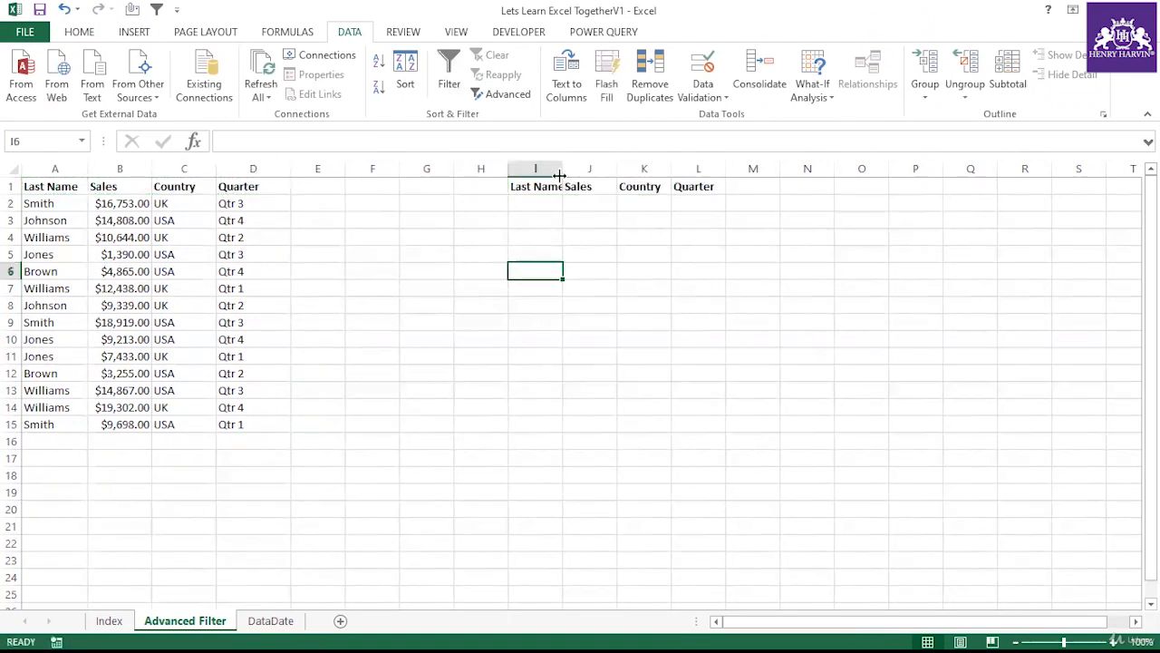
double_click(563, 169)
left_click_drag(534, 187, 723, 187)
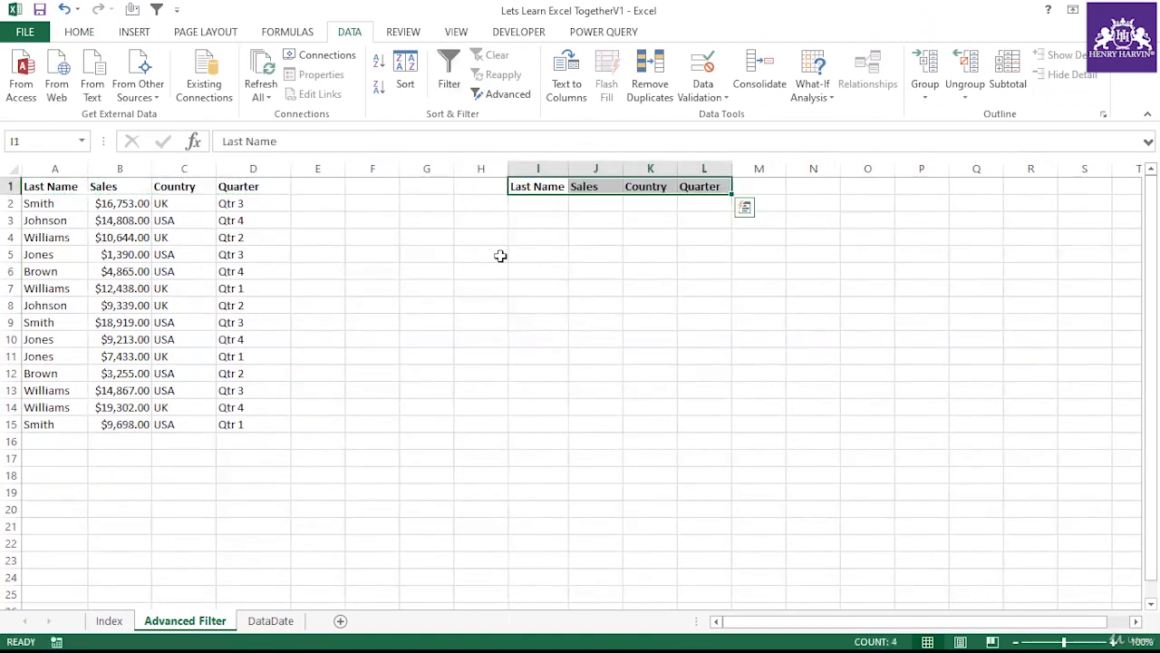
left_click(499, 253)
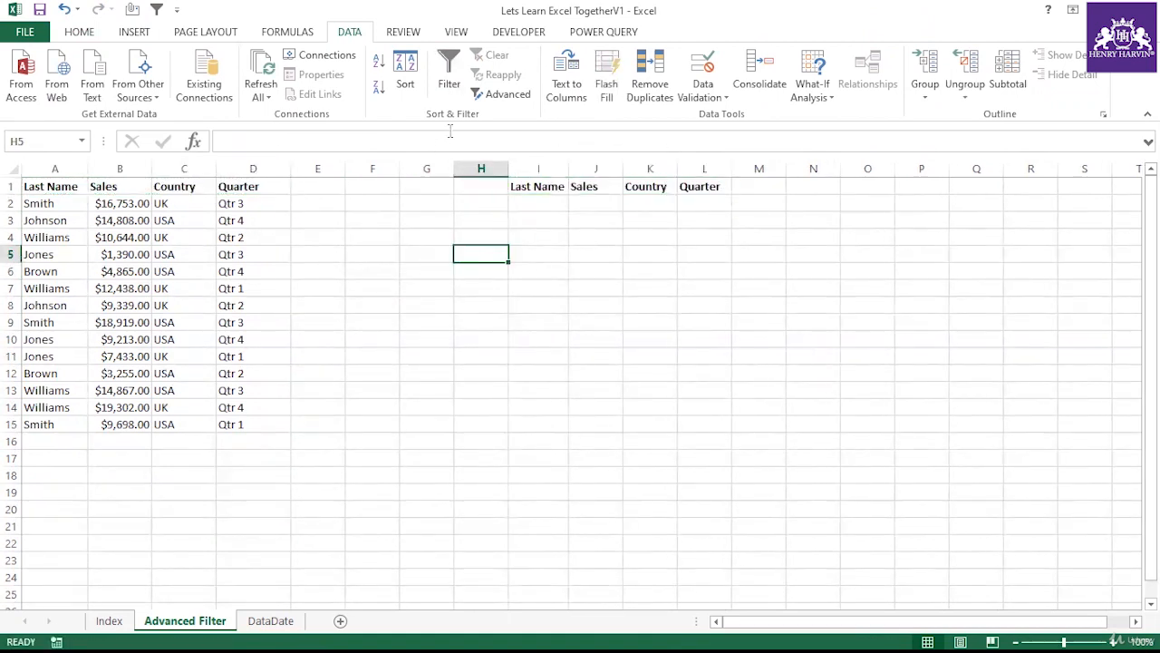
Examine the in-place and copy-to-another-location options and range settings of the Advanced Filter, closing it without applying
left_click(506, 98)
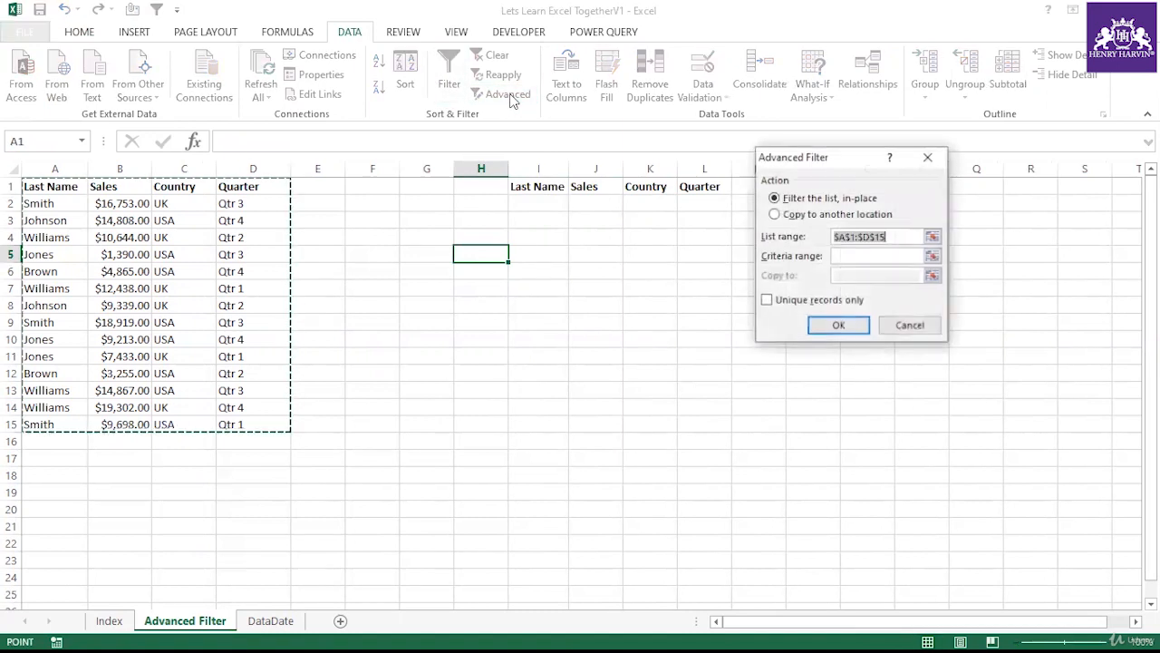
left_click(801, 214)
left_click(830, 199)
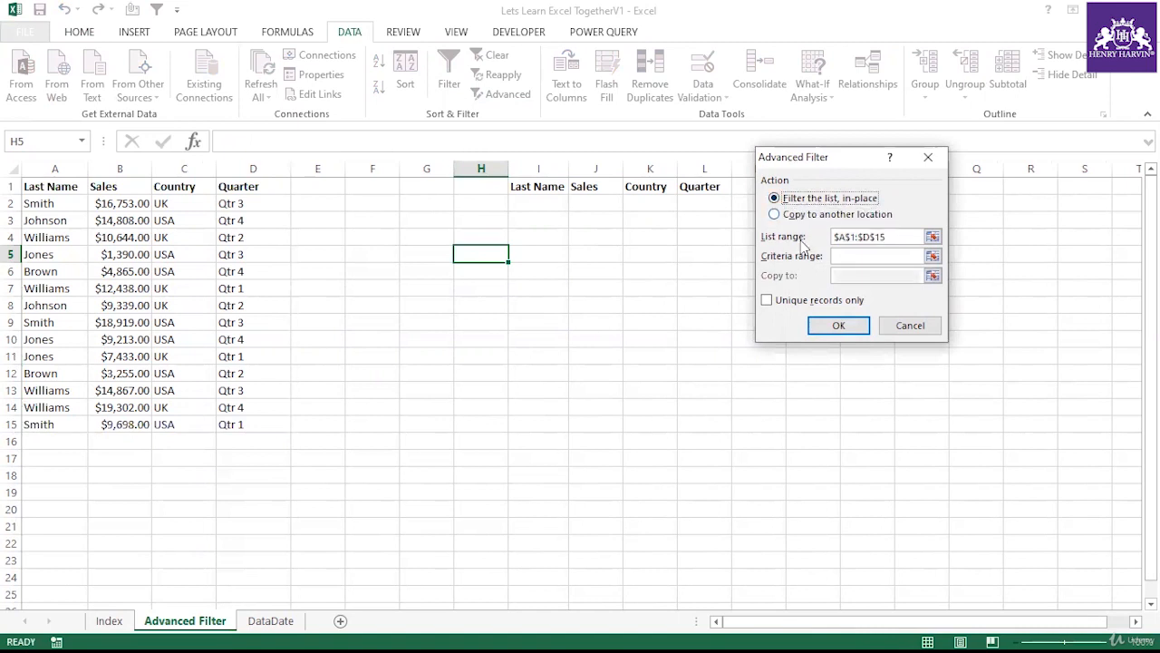
left_click(897, 237)
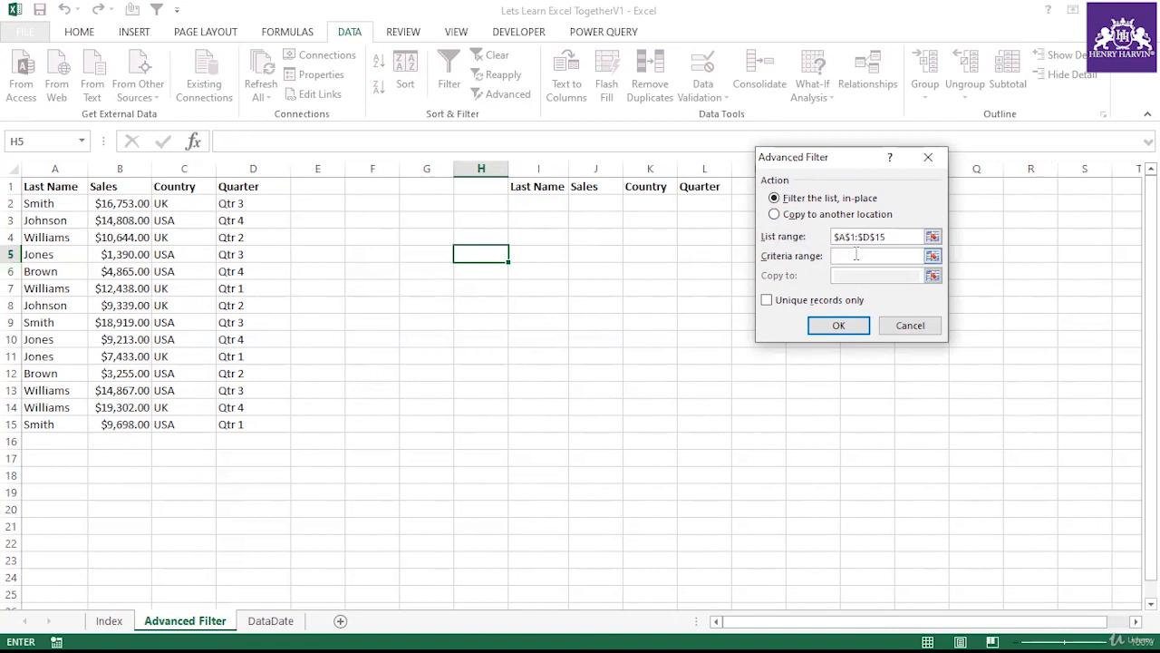
left_click(791, 215)
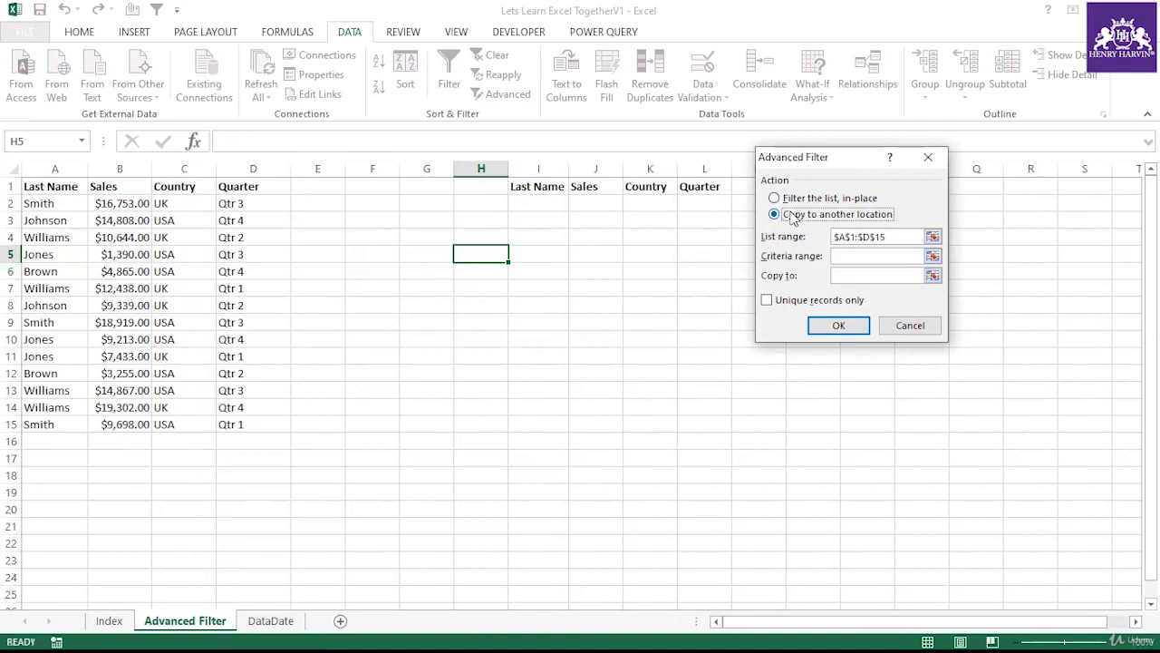
left_click(842, 273)
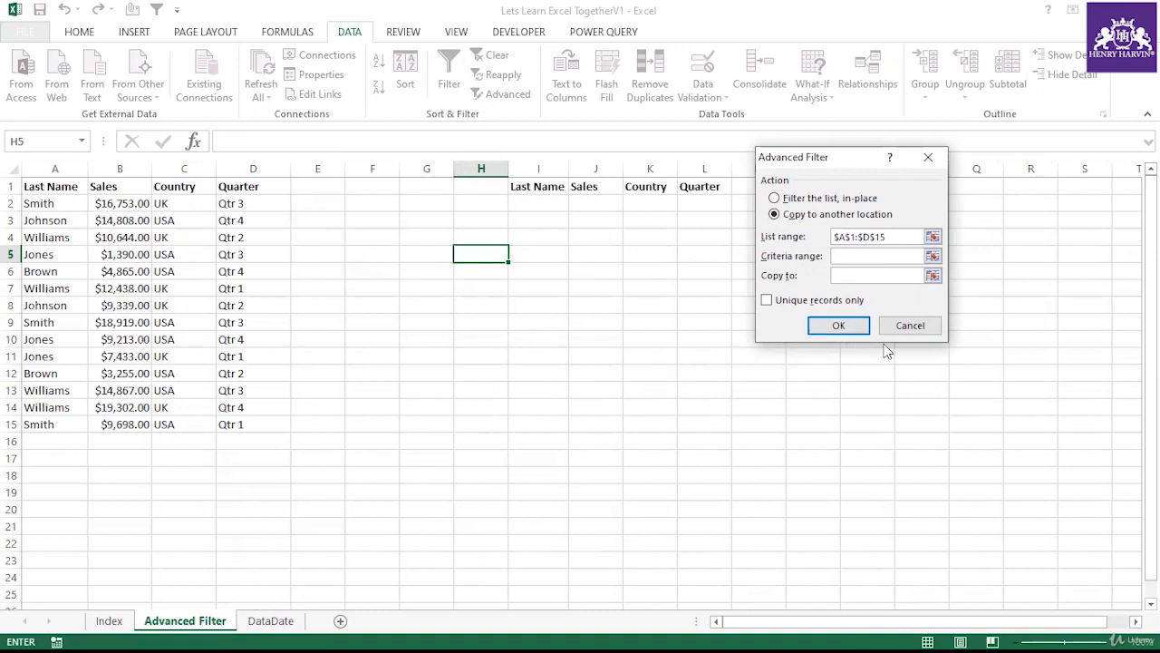
left_click(905, 330)
left_click(189, 302)
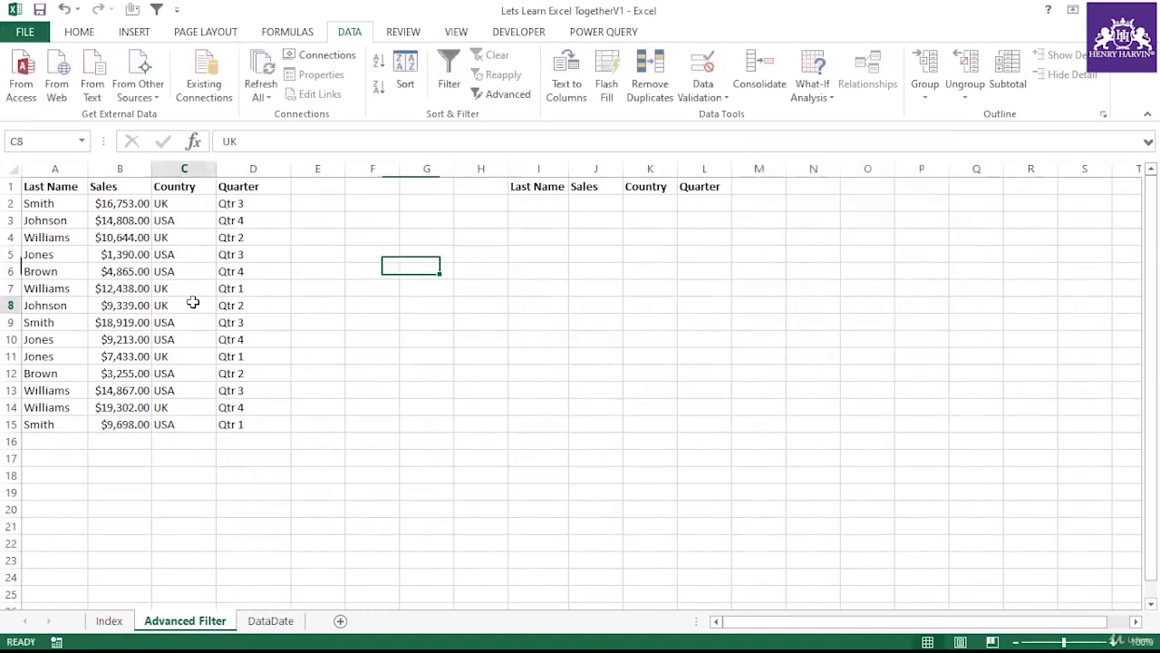
left_click(59, 186)
left_click_drag(194, 278, 254, 427)
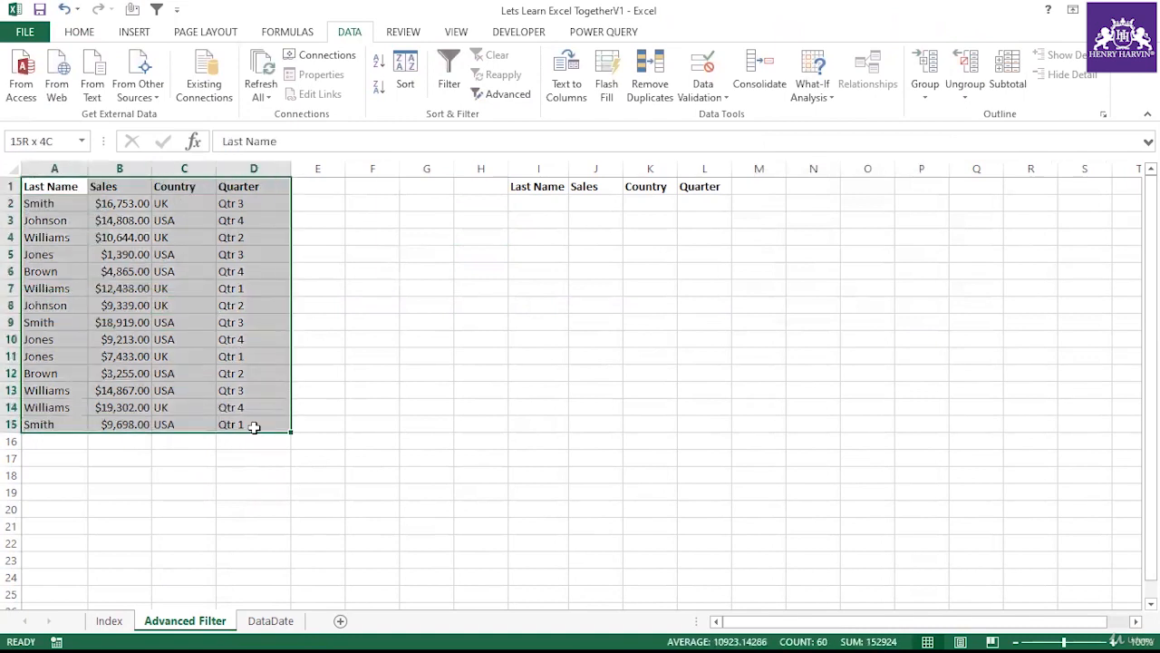
left_click(480, 339)
left_click_drag(535, 185, 705, 203)
left_click_drag(52, 186, 234, 424)
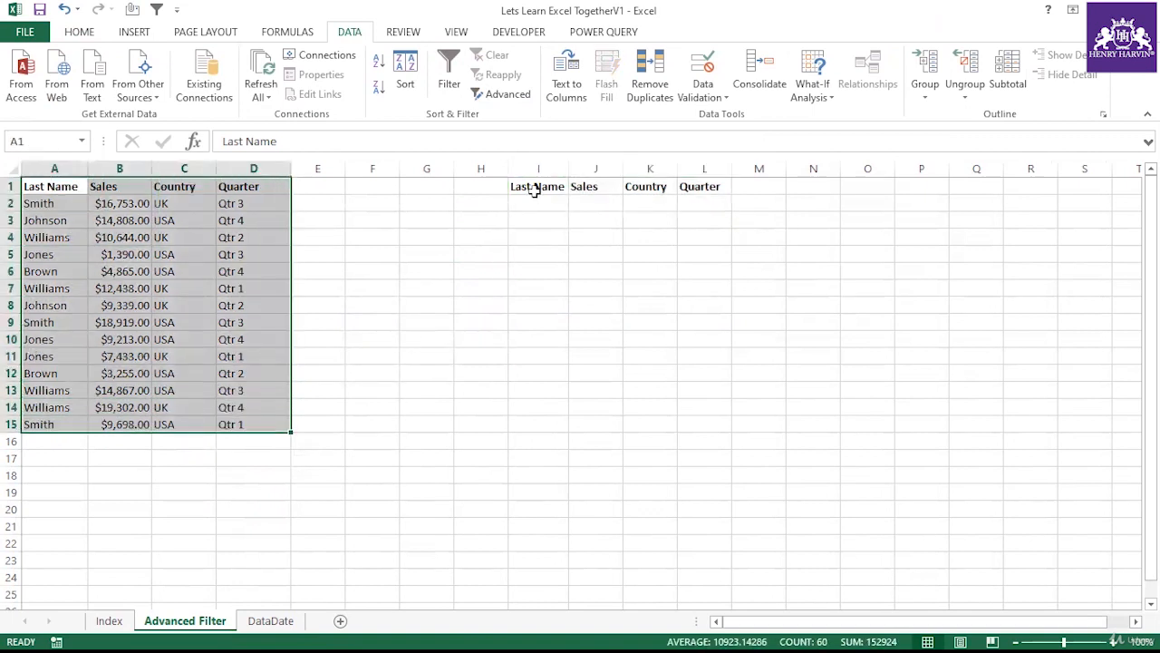
Enter USA as the criterion under the copied Country header in K2
left_click_drag(535, 186, 704, 187)
left_click(611, 268)
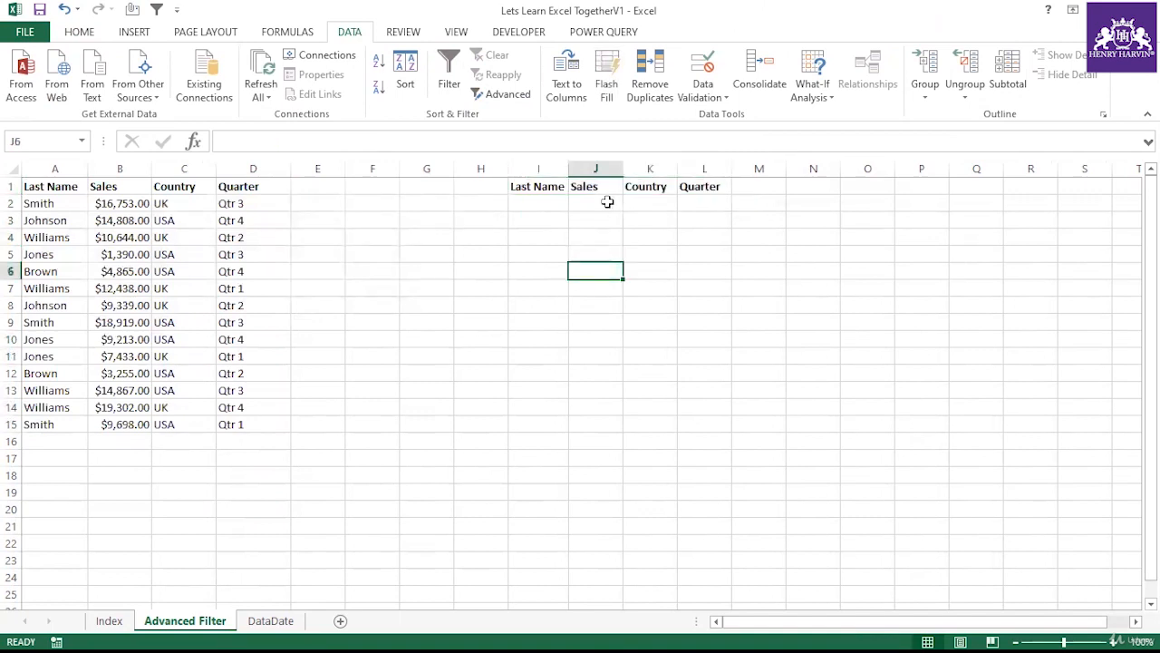
left_click(666, 202)
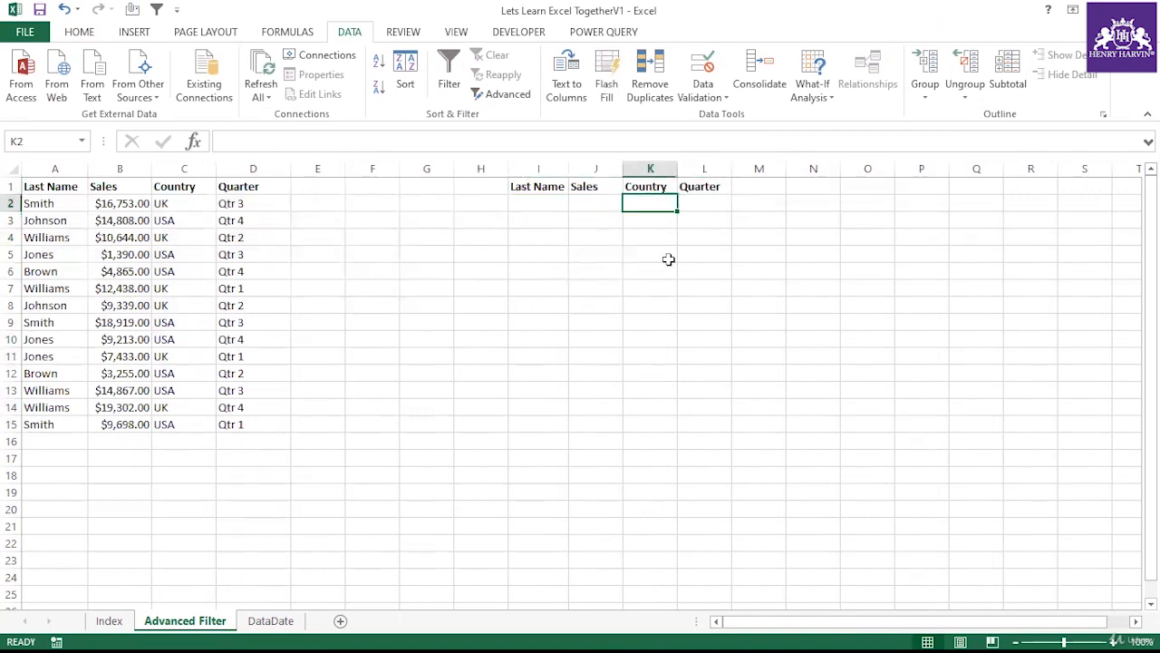
type("USA")
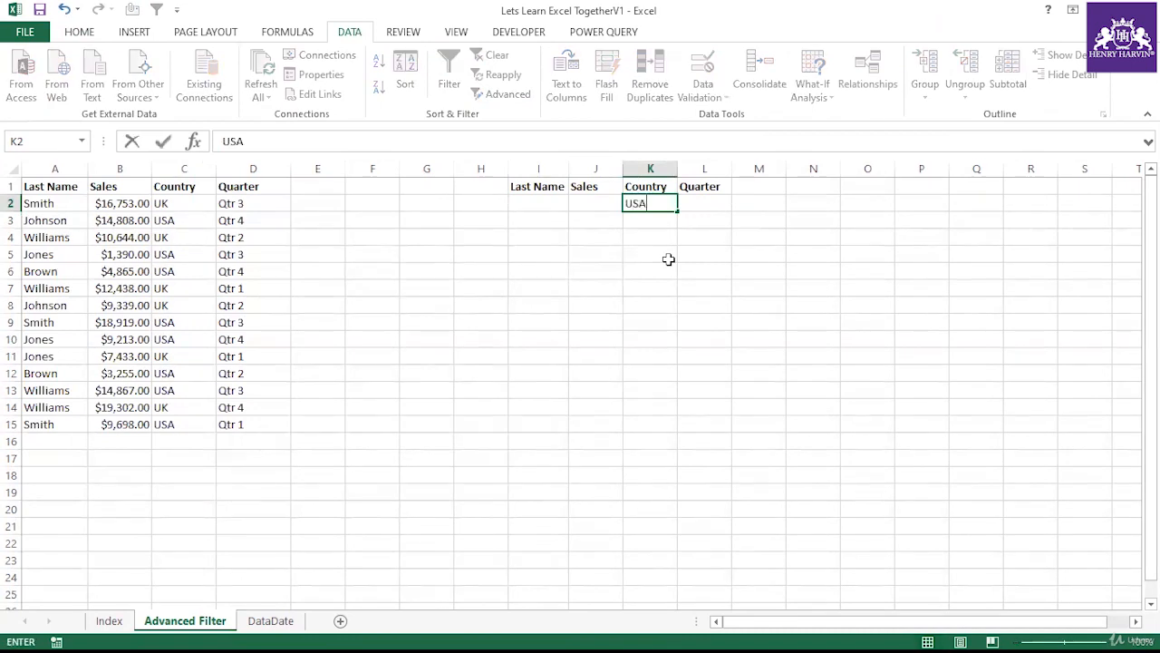
left_click_drag(536, 187, 730, 222)
left_click(688, 268)
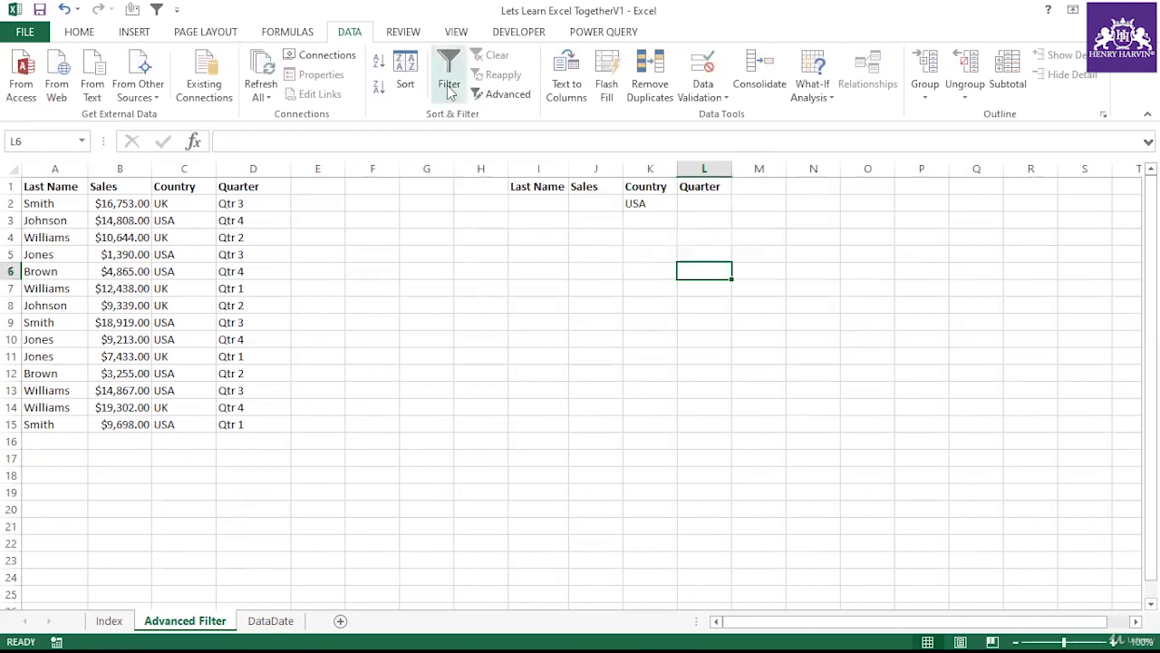
Run an Advanced Filter that copies to another location, with list range A1:D15, criteria range I1:L2 and destination I8
left_click(508, 93)
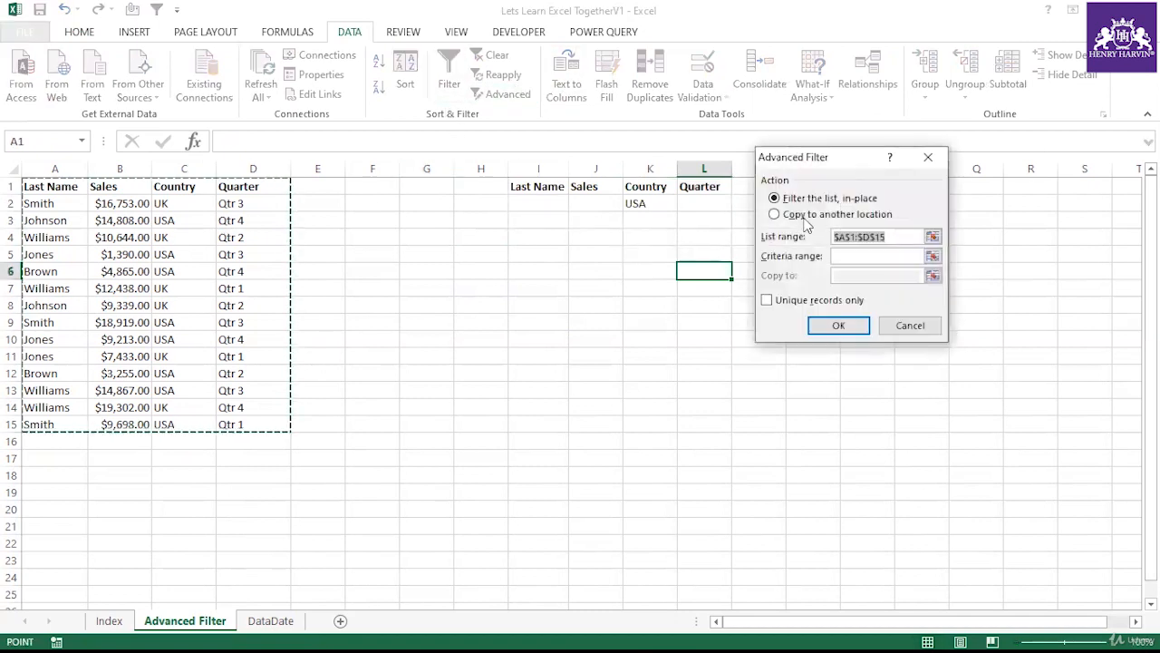
left_click(817, 216)
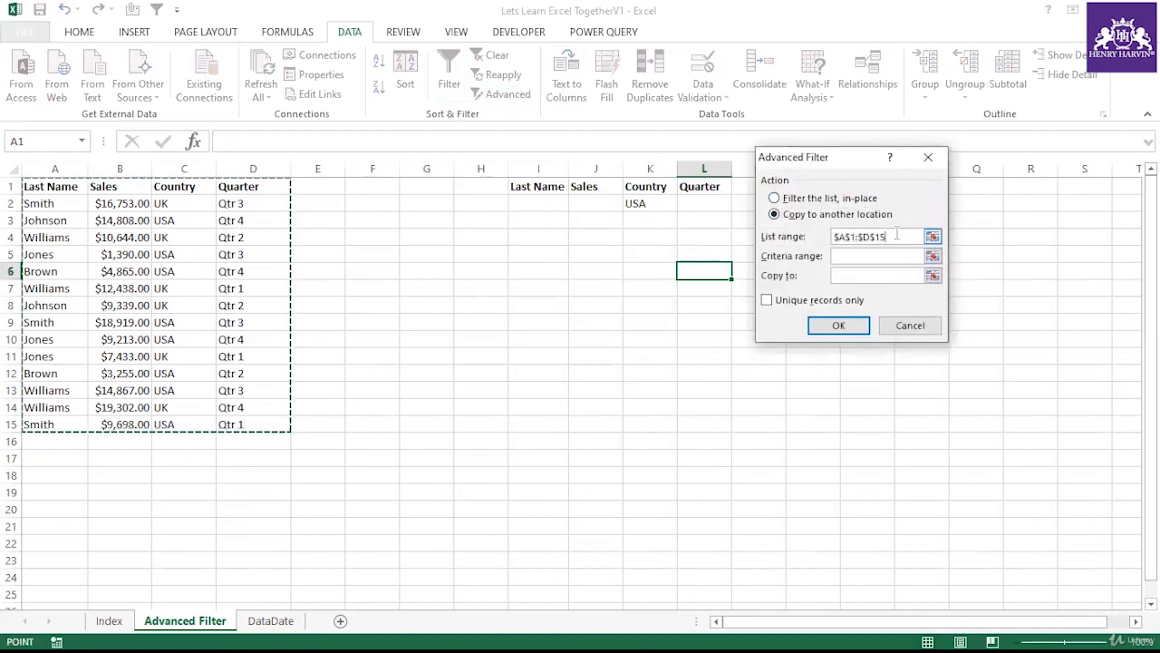
left_click(896, 236)
left_click(845, 256)
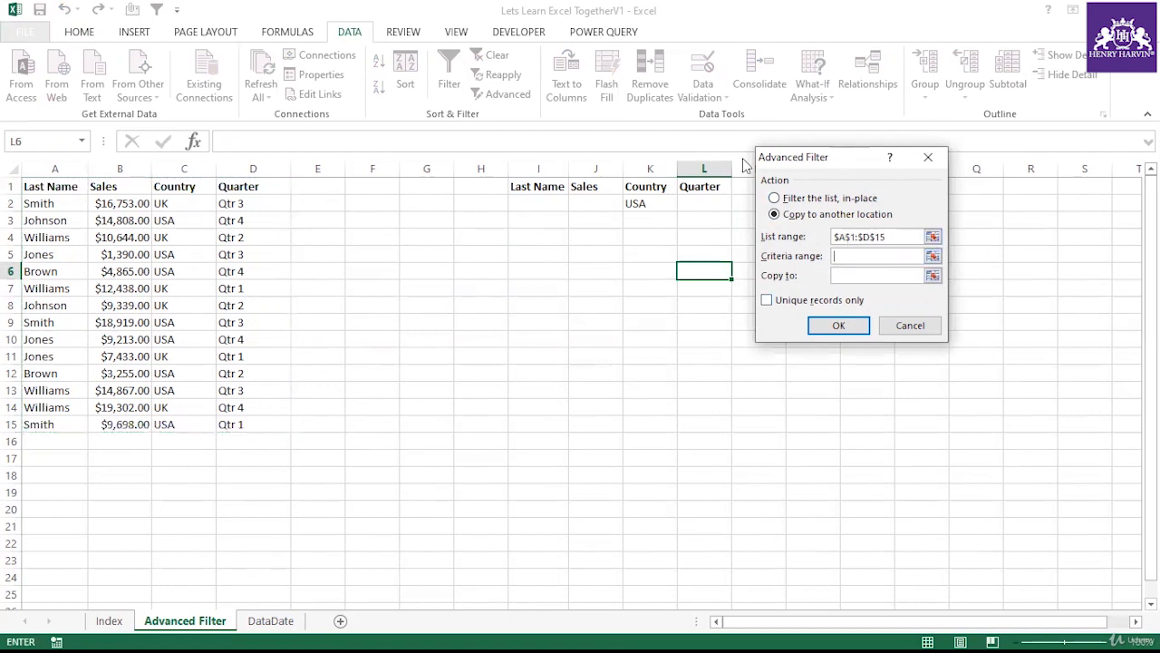
left_click_drag(882, 160, 255, 174)
left_click_drag(513, 187, 701, 197)
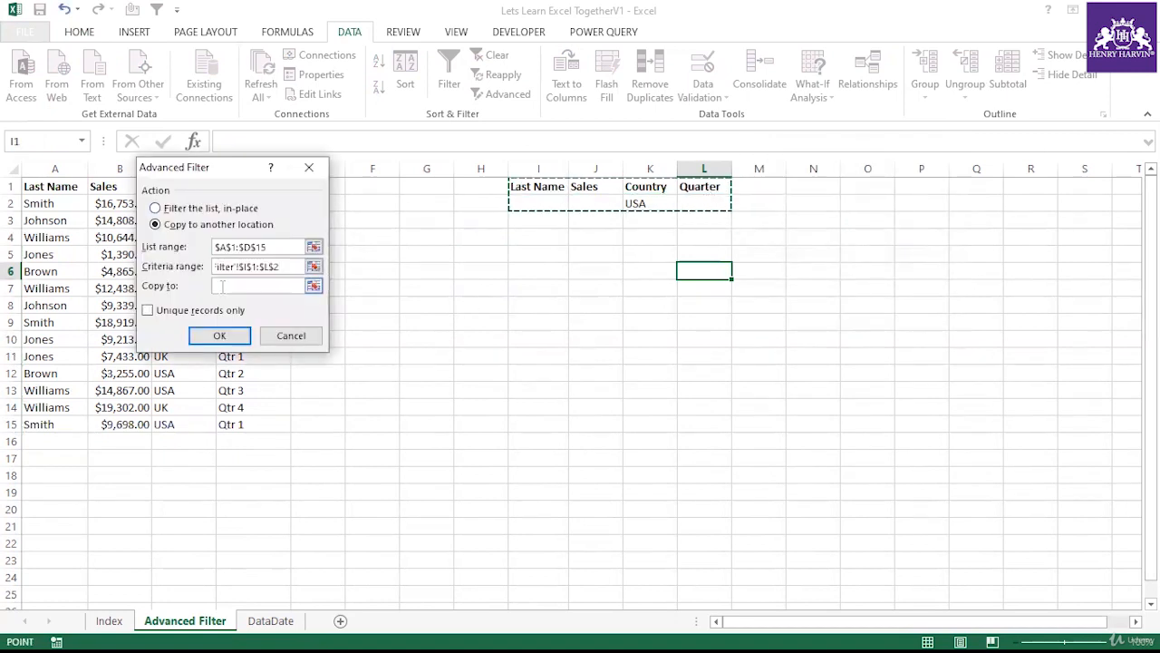
left_click(222, 287)
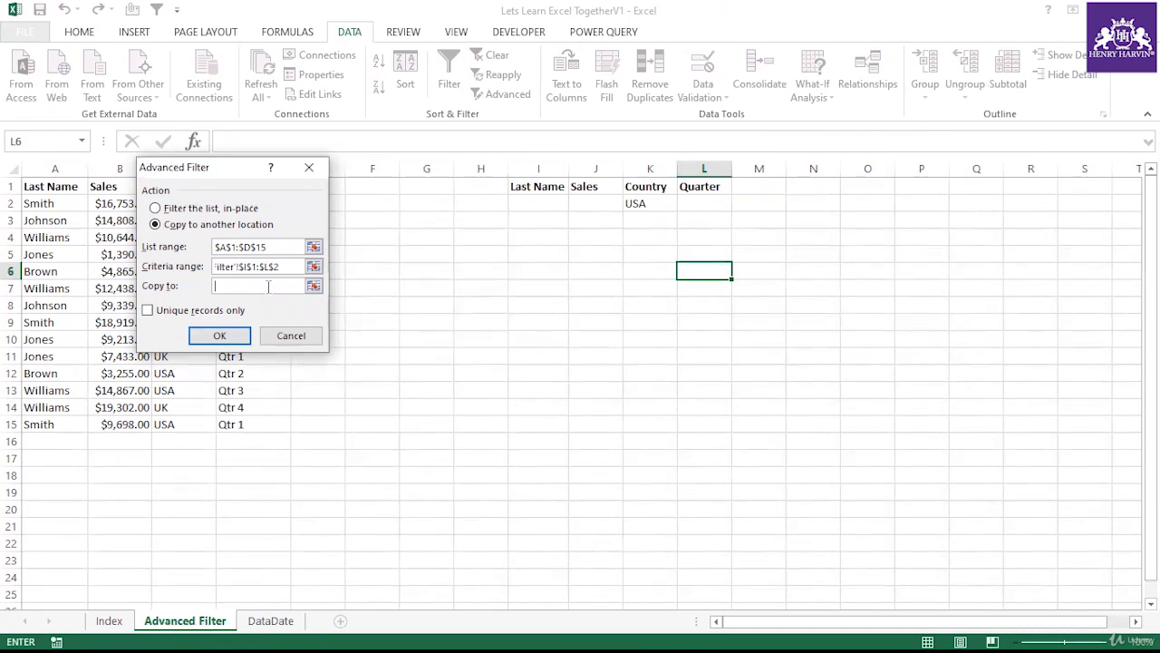
left_click(522, 308)
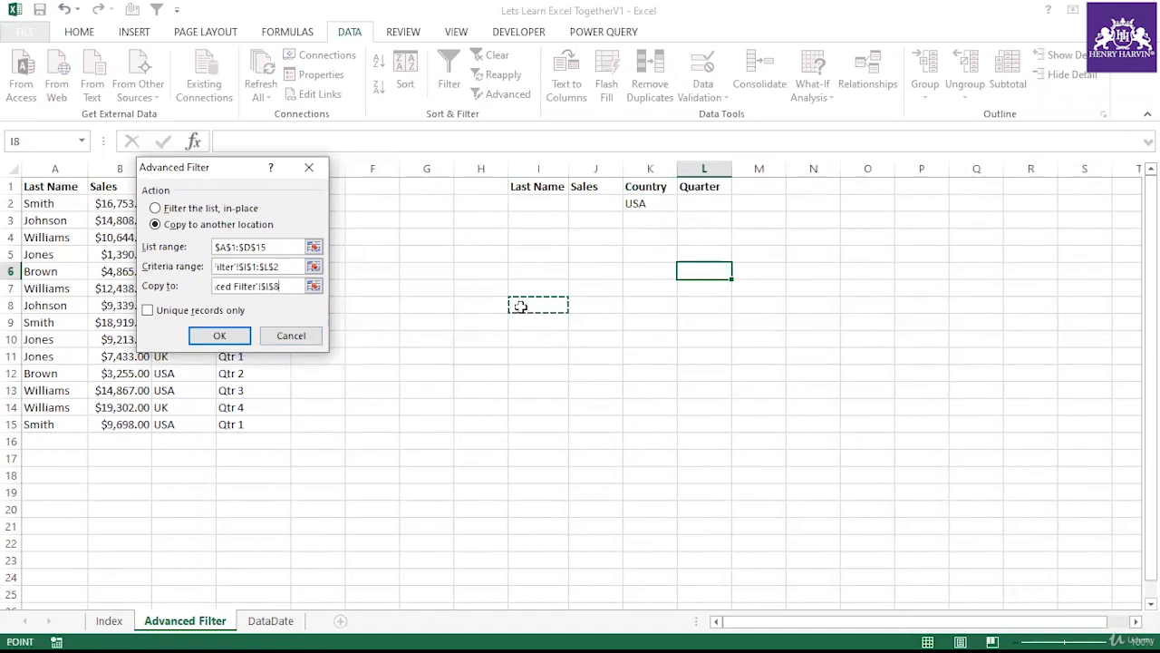
left_click(222, 336)
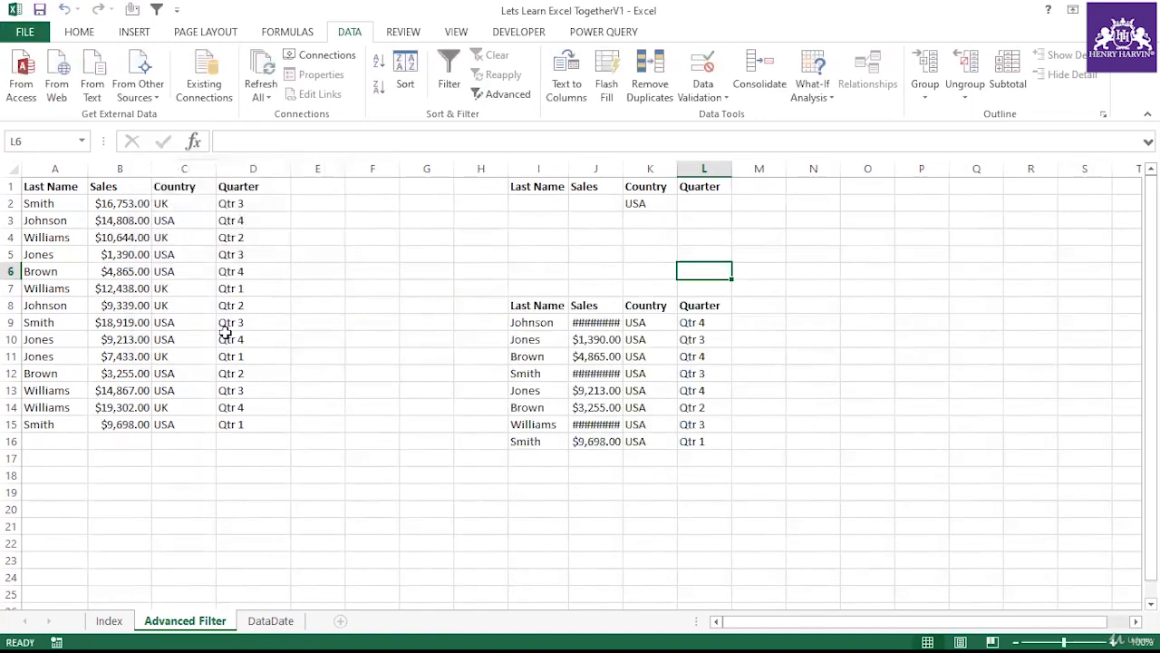
Fit the widths of columns J, K and I to their contents
double_click(623, 168)
double_click(678, 172)
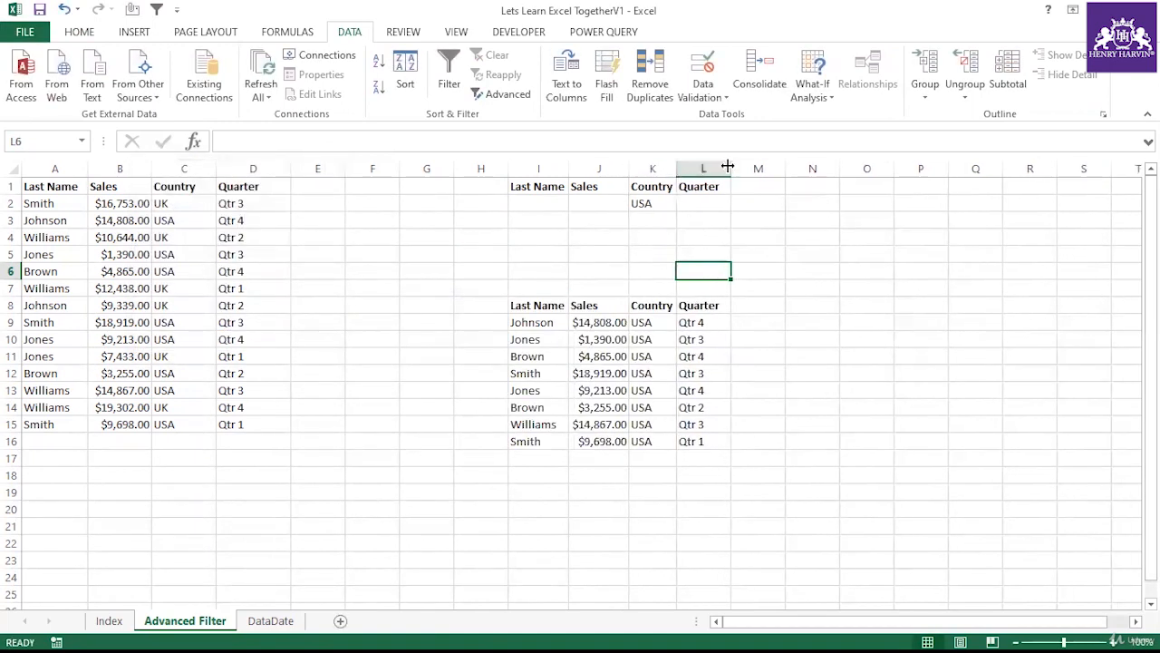
double_click(570, 169)
Compare the extracted rows with the USA entries in the source table's Country column
left_click_drag(544, 310, 688, 441)
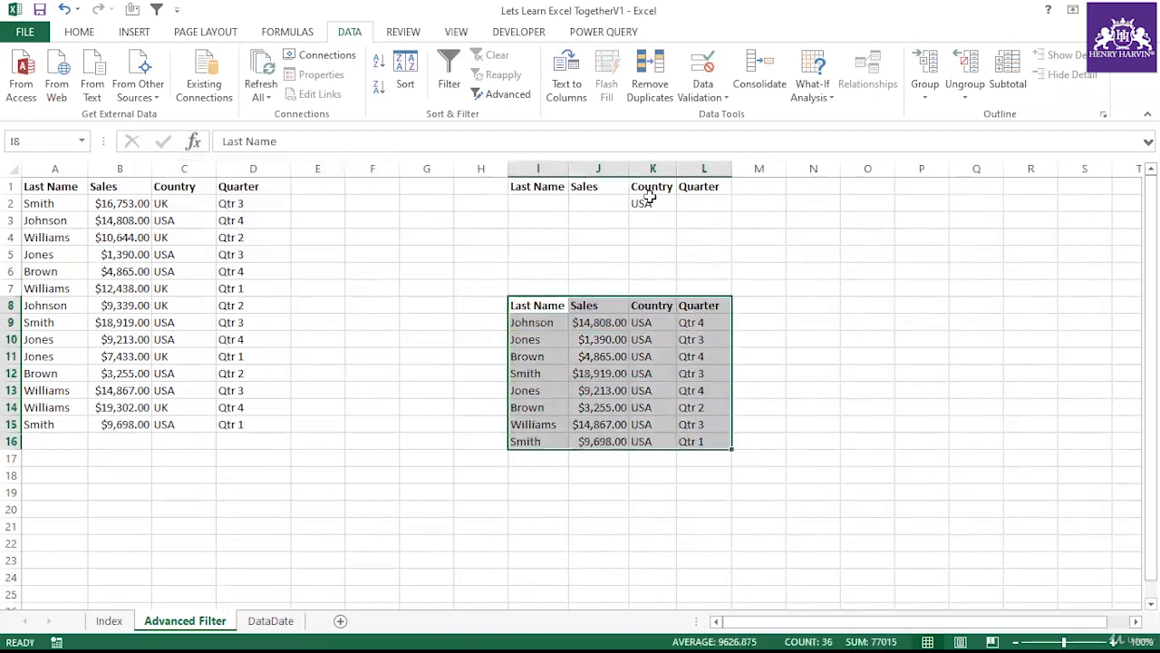
left_click_drag(526, 308, 718, 443)
left_click(175, 221)
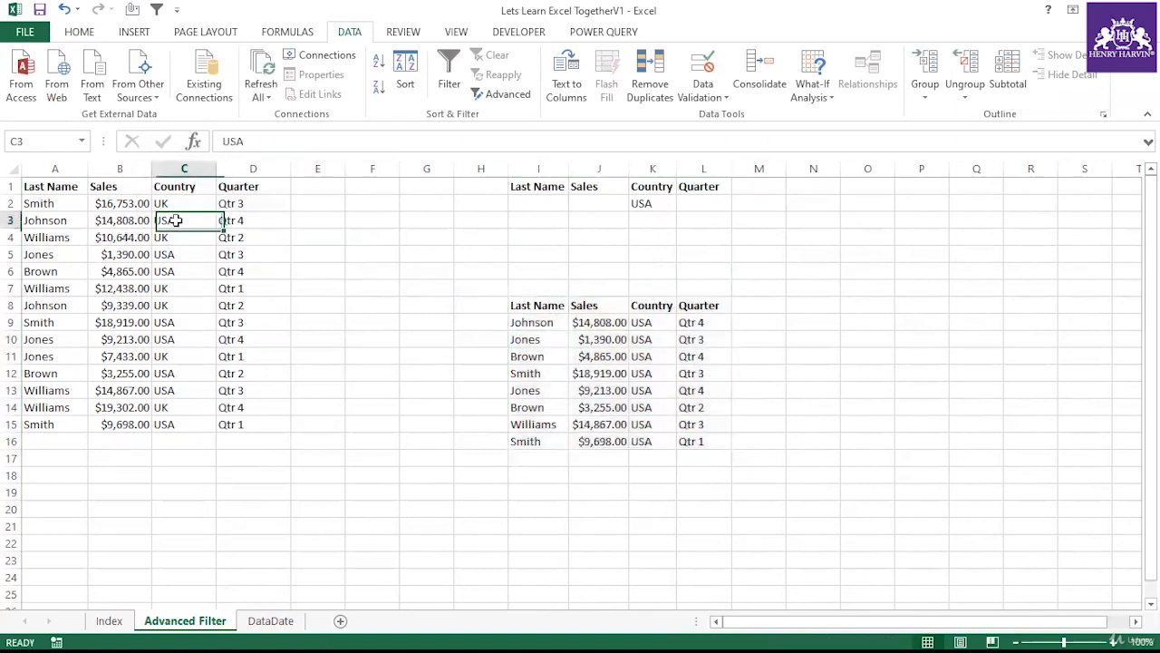
left_click(173, 252)
left_click(169, 269)
left_click(179, 322)
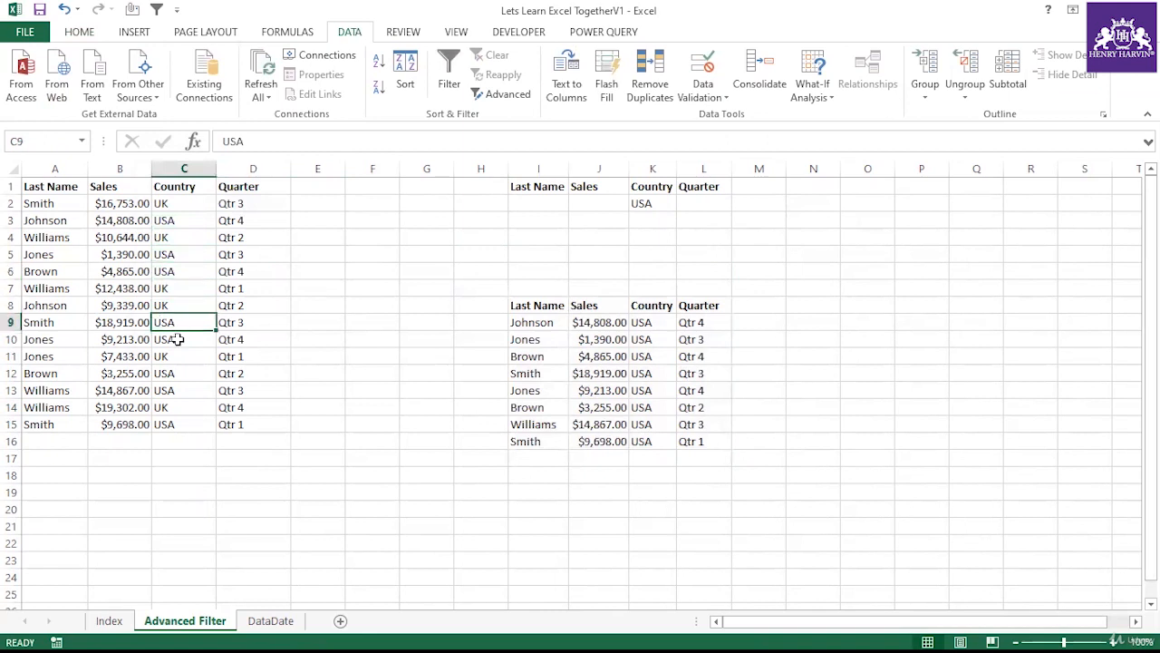
left_click(181, 339)
left_click(181, 372)
left_click(181, 390)
left_click(181, 425)
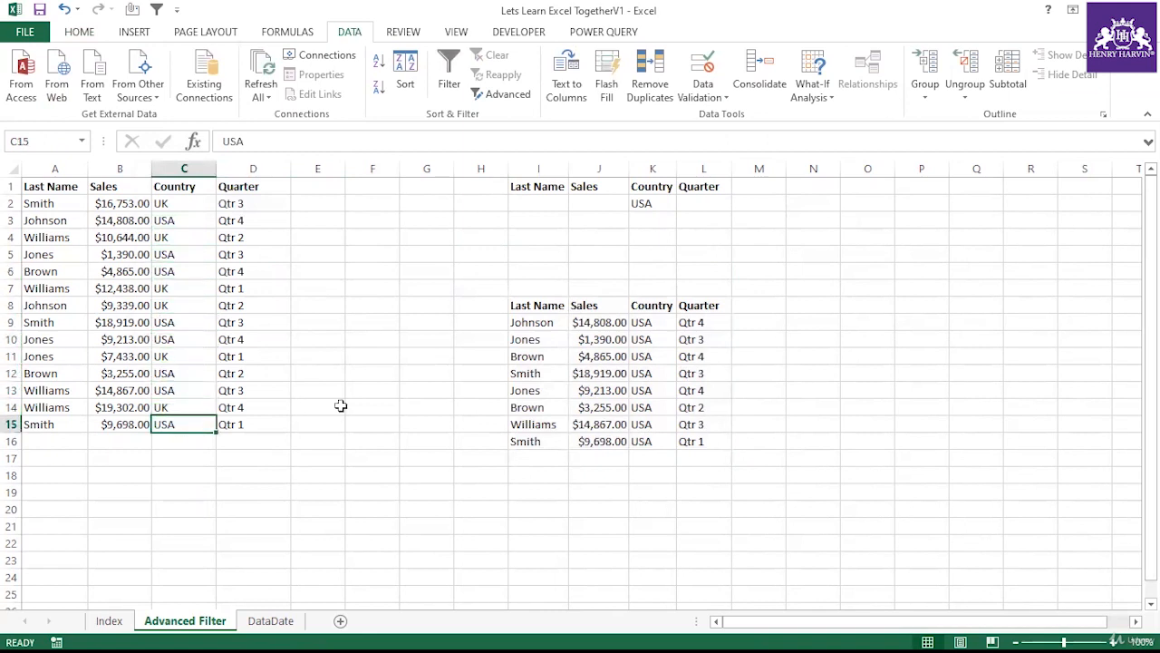
left_click_drag(528, 326, 530, 442)
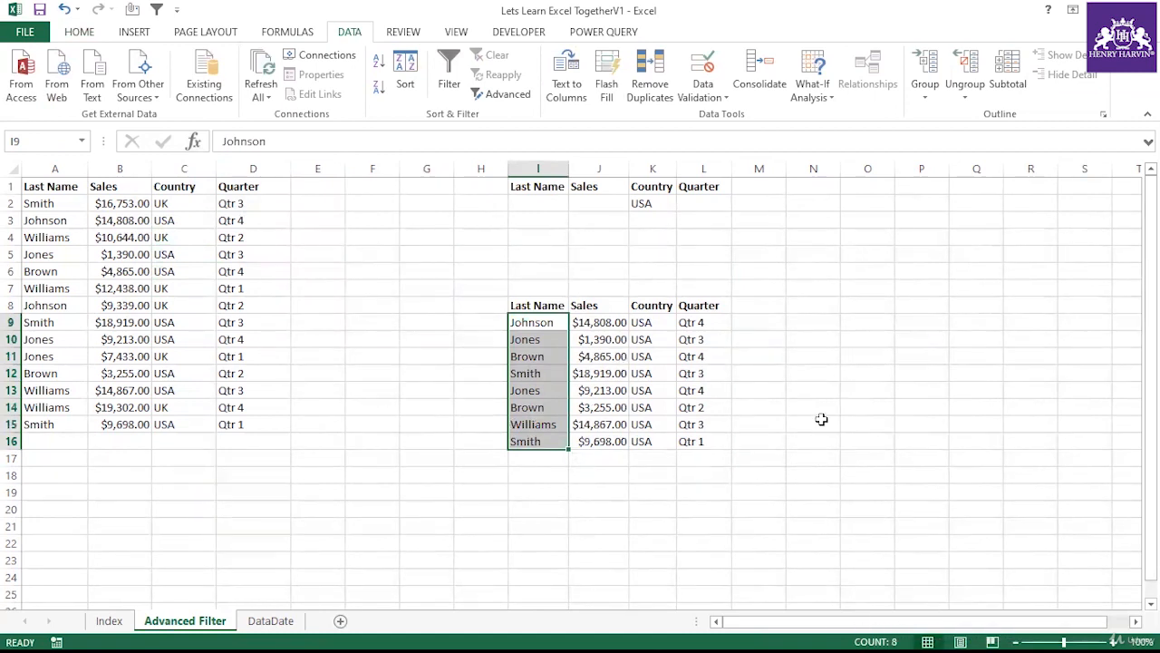
left_click(817, 421)
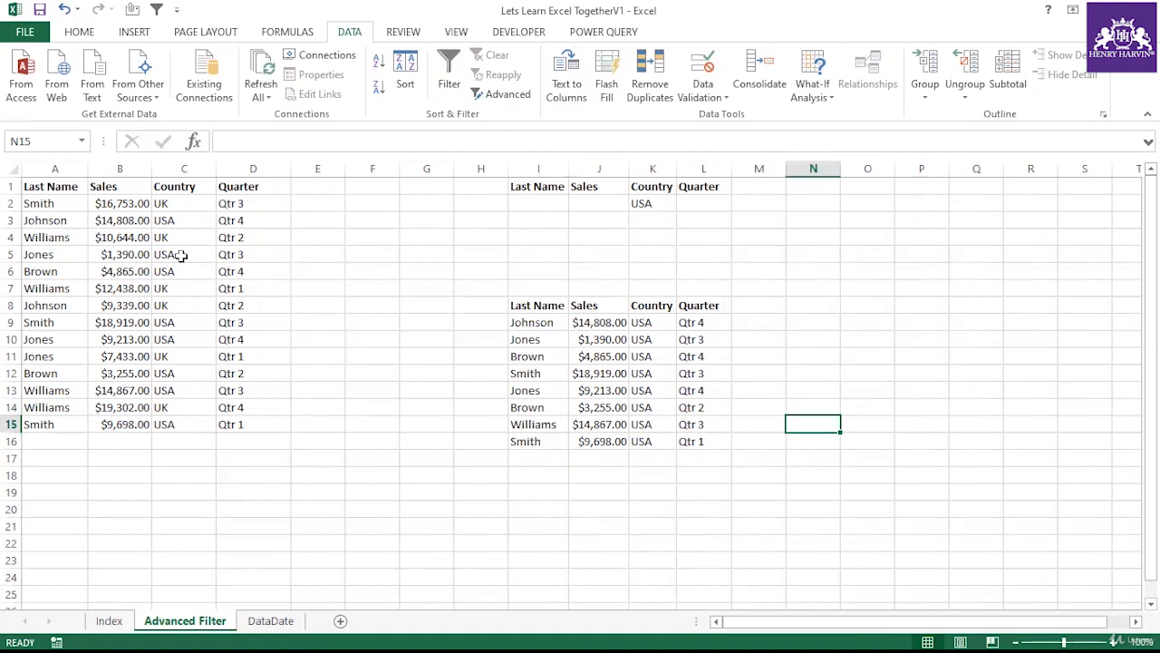
Check the UK entries in the source table's Country column against the extracted rows
left_click(184, 203)
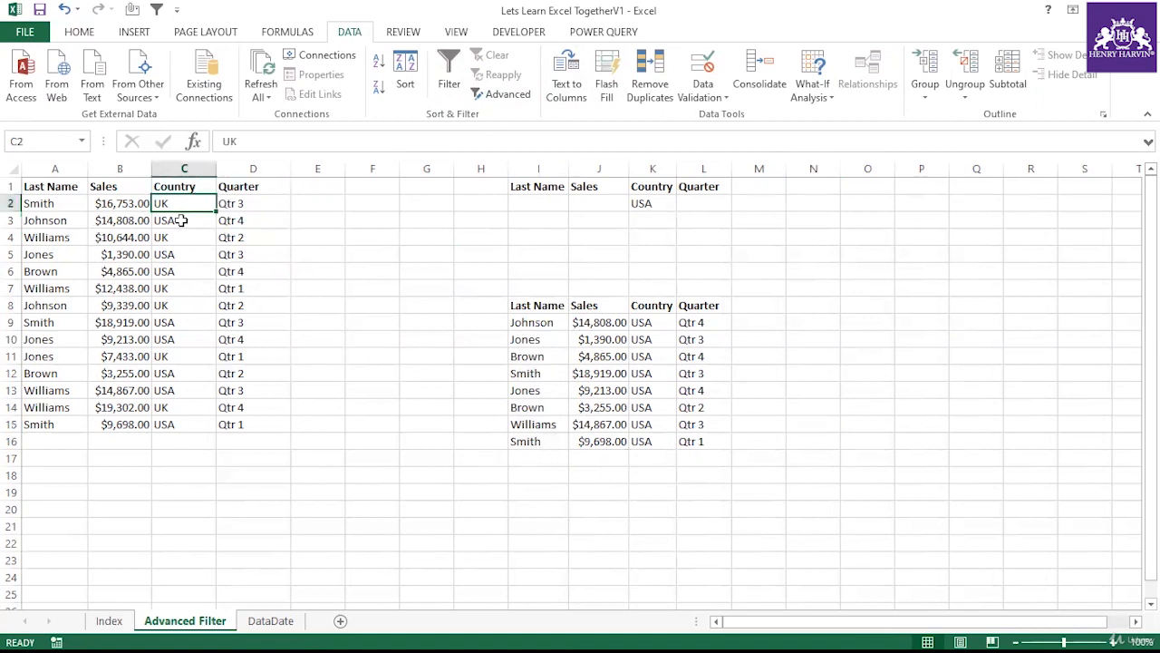
left_click(179, 236)
left_click(175, 289)
left_click(180, 304)
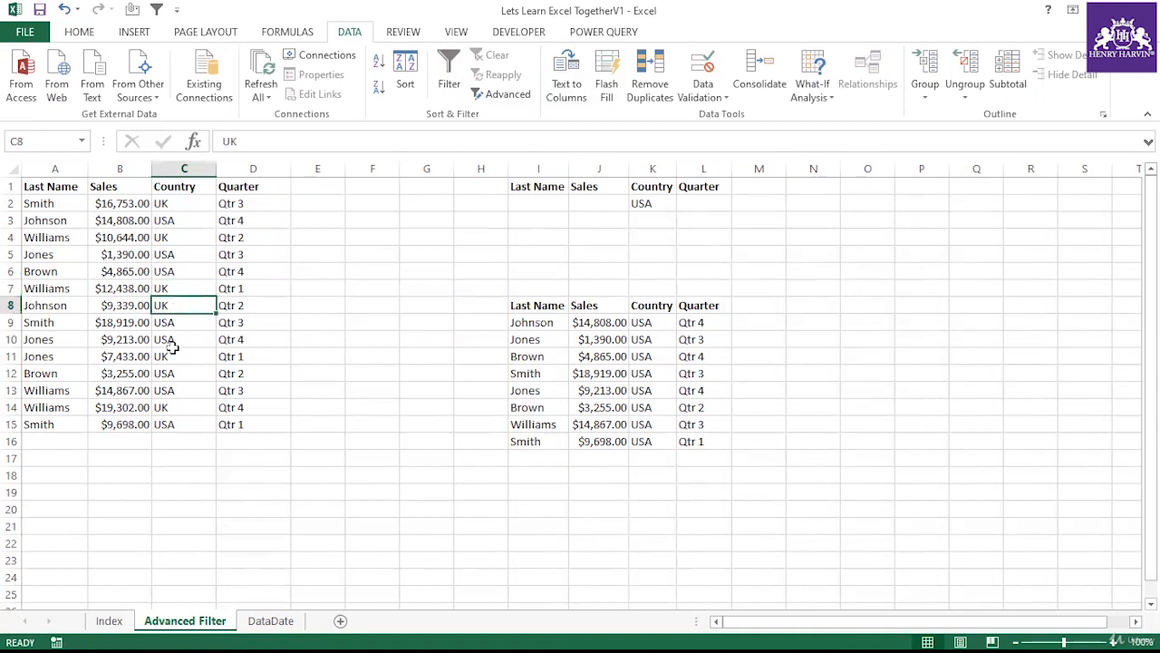
left_click(172, 355)
left_click(170, 409)
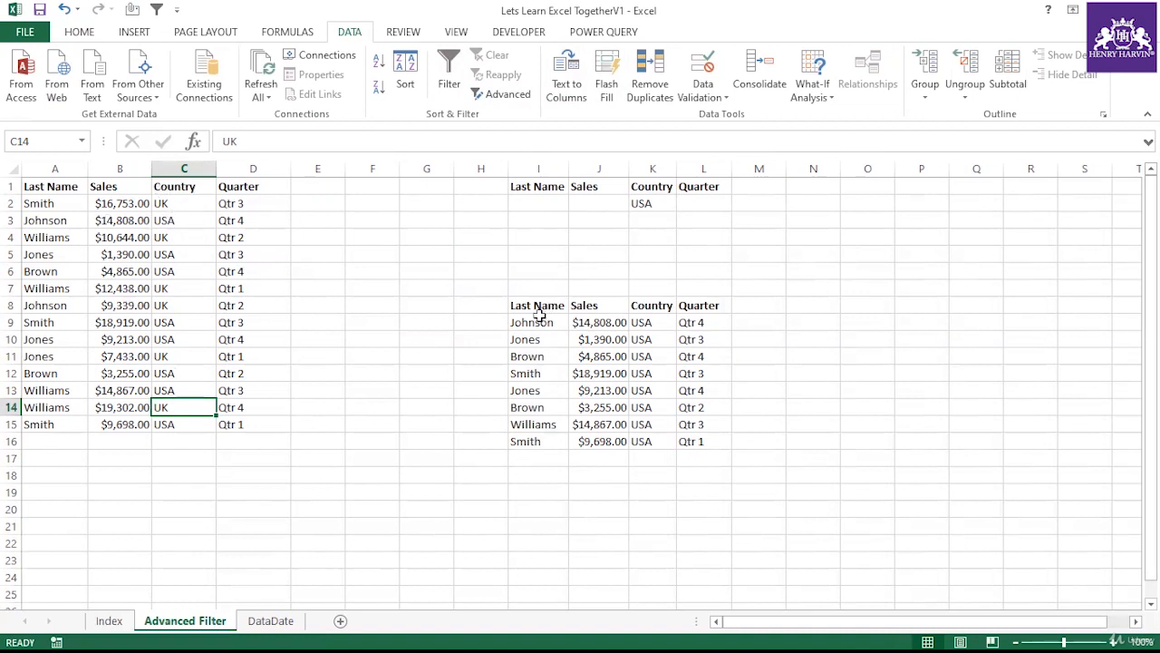
left_click_drag(534, 307, 702, 442)
left_click(415, 326)
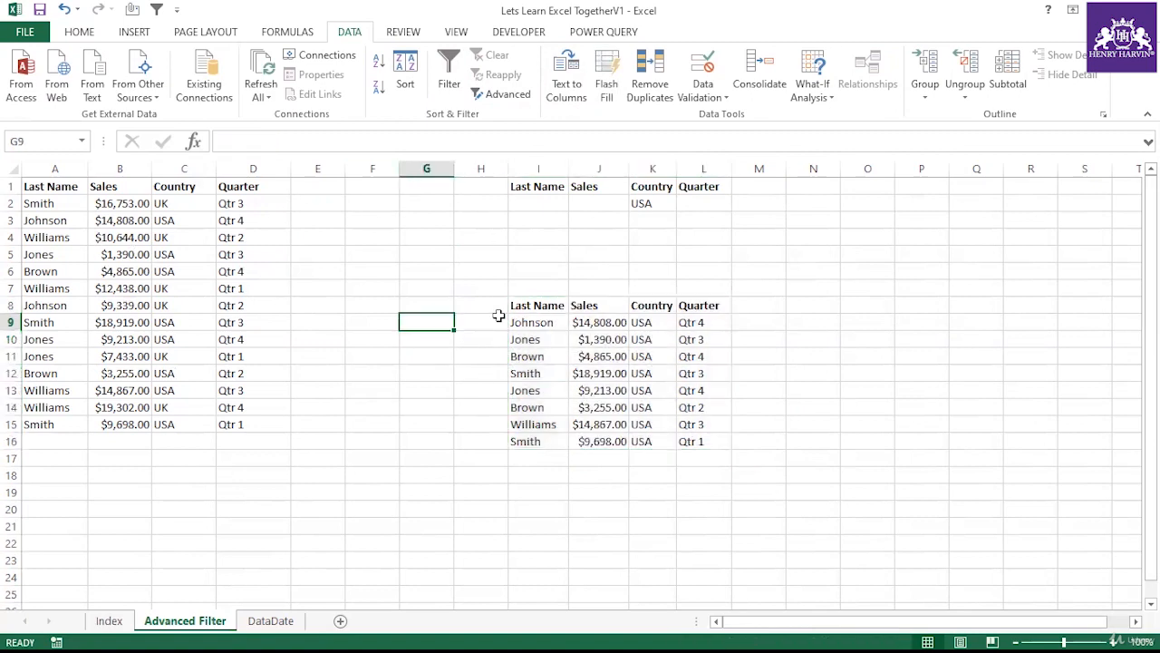
Review the Advanced Filter's stored criteria and destination ranges for copying to another location, closing it without applying
left_click(508, 96)
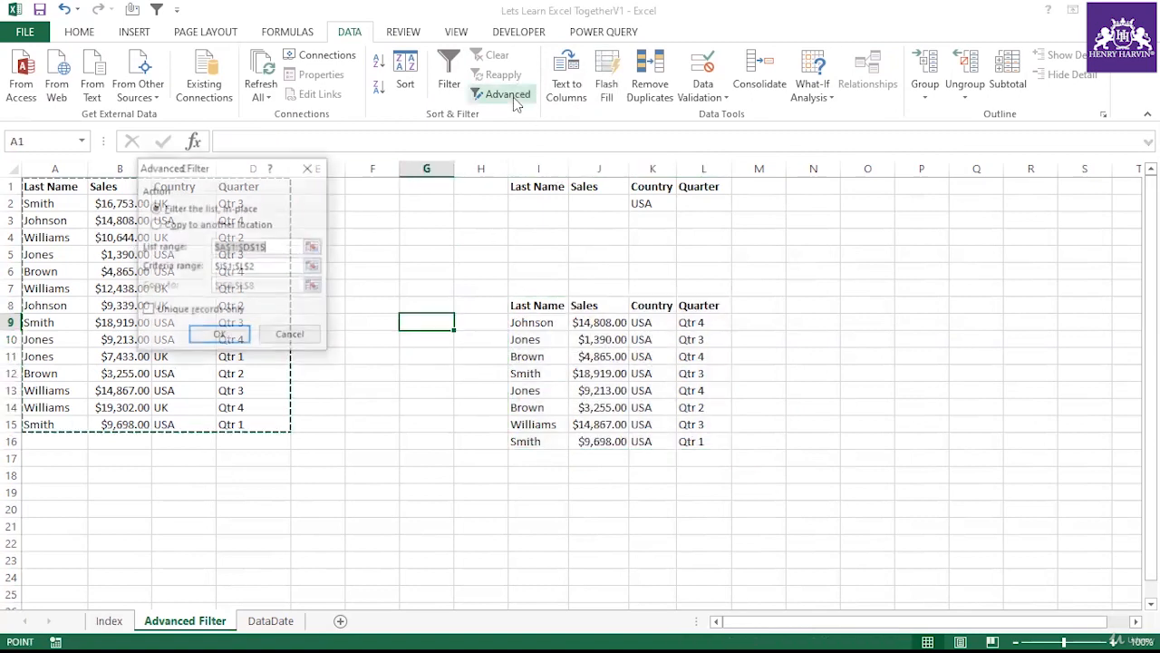
left_click(211, 224)
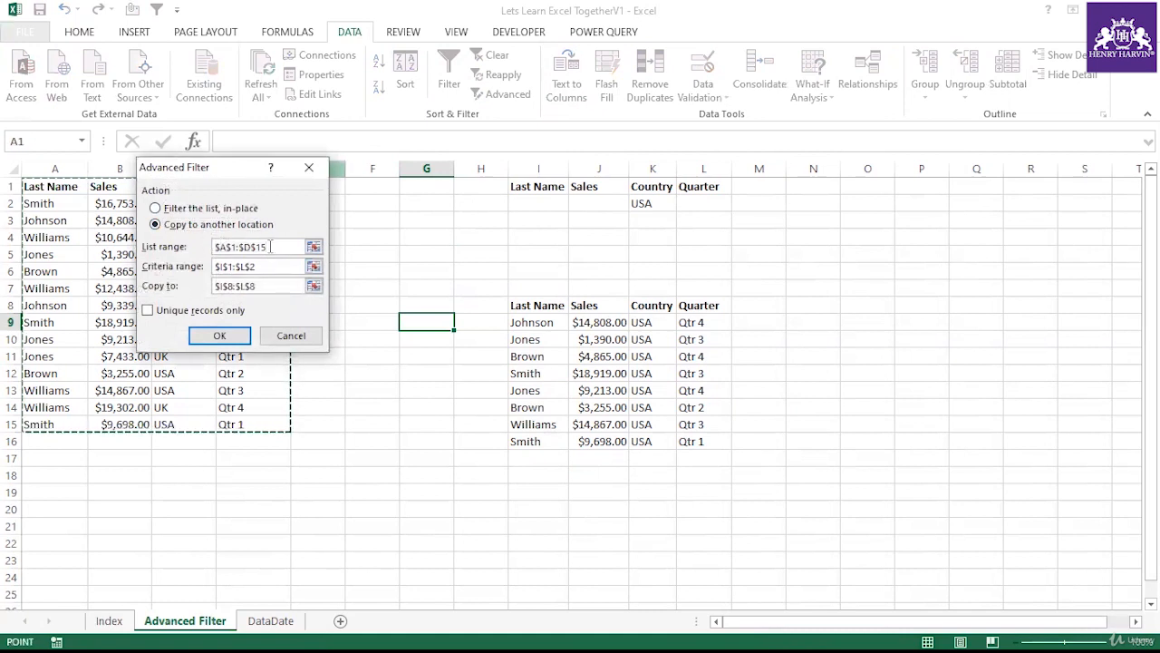
left_click(263, 266)
left_click(261, 286)
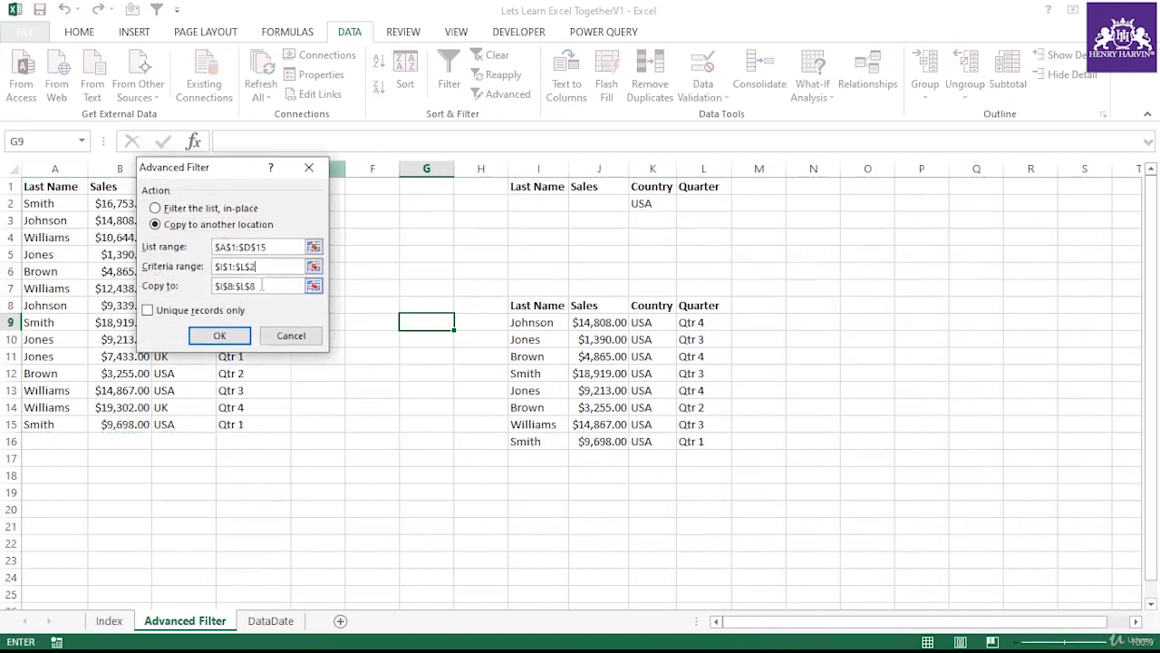
left_click(286, 338)
Change the Country criterion in K2 to UK and rerun the Advanced Filter, copying the matches to I8:L8
left_click(649, 199)
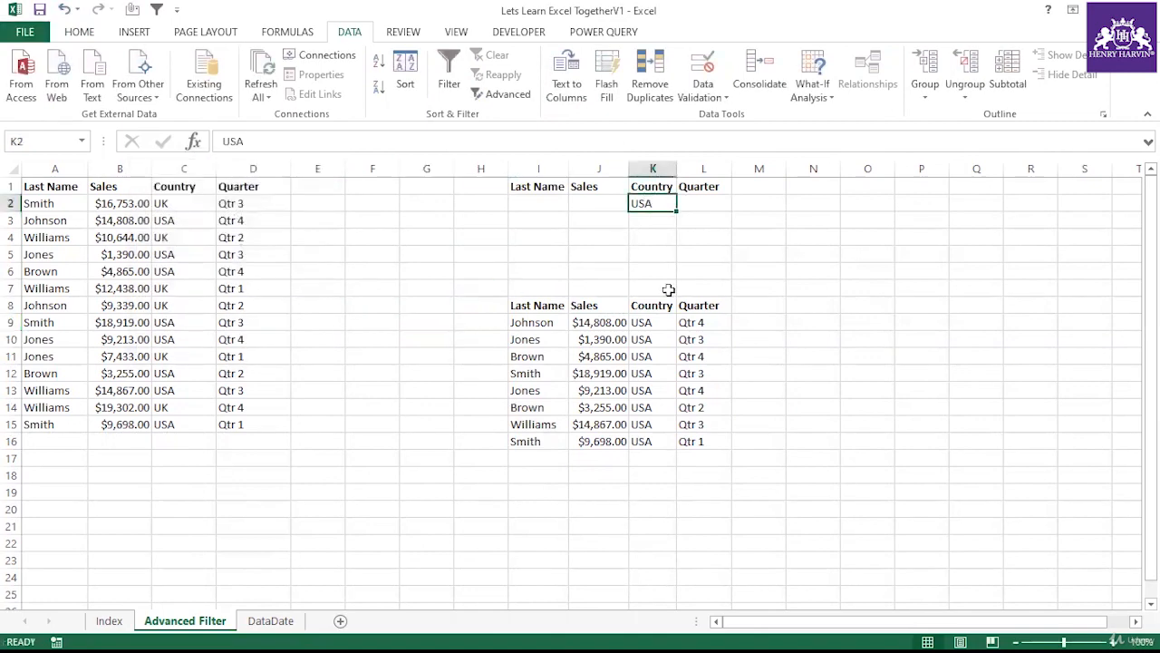
type("UK")
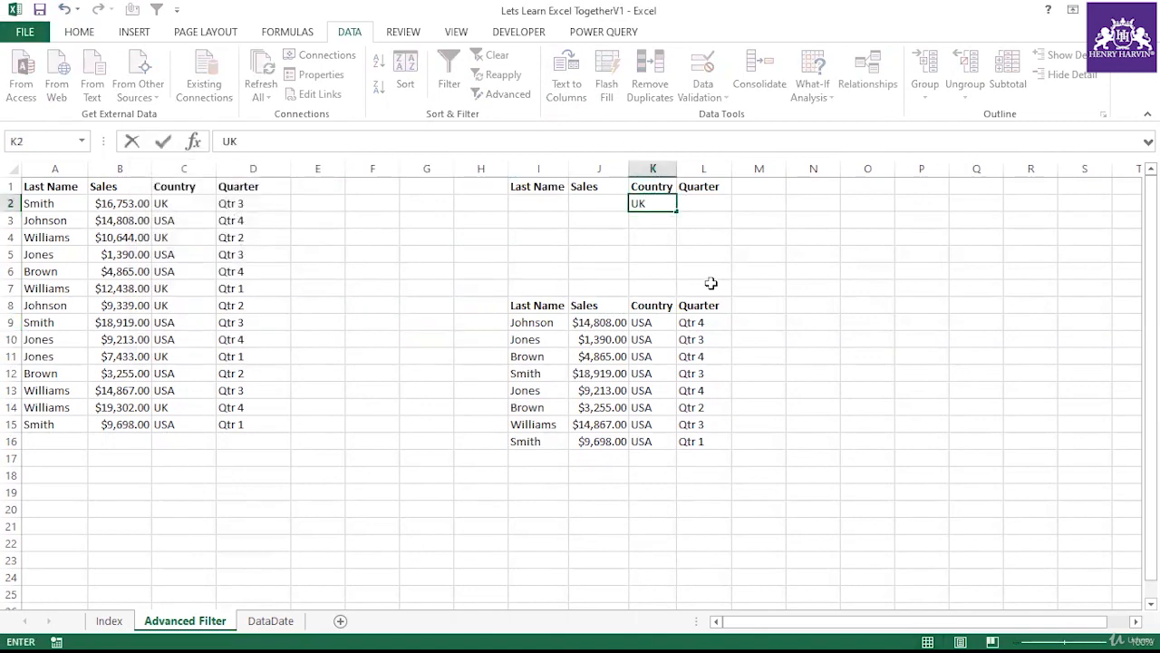
left_click(272, 288)
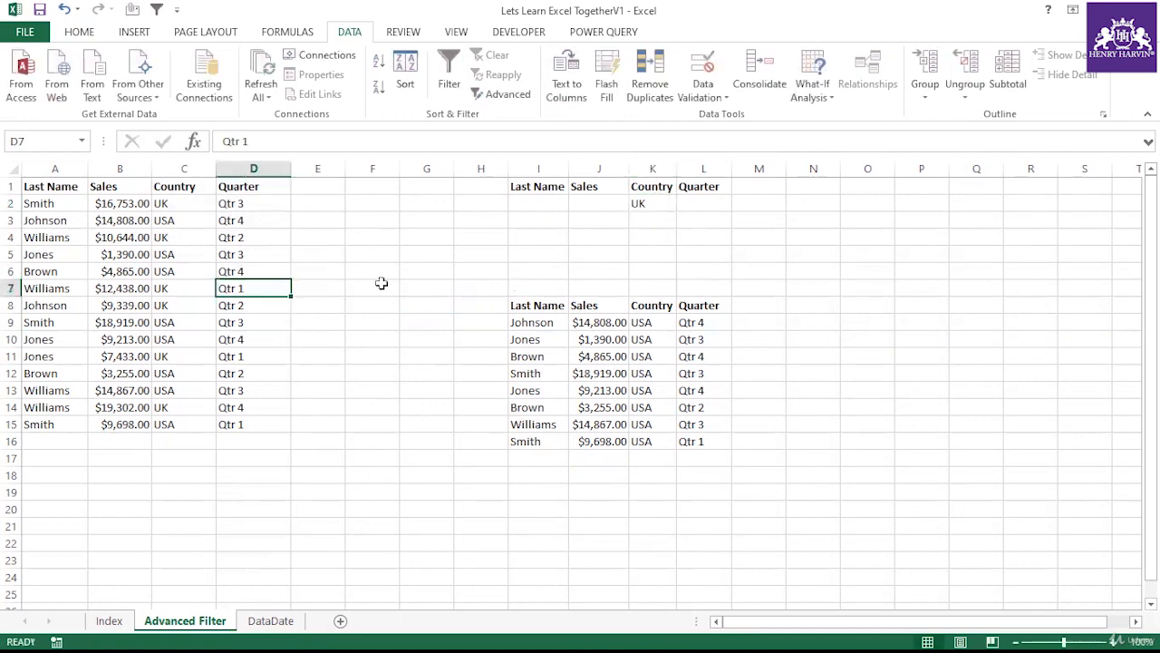
left_click(506, 96)
left_click(220, 225)
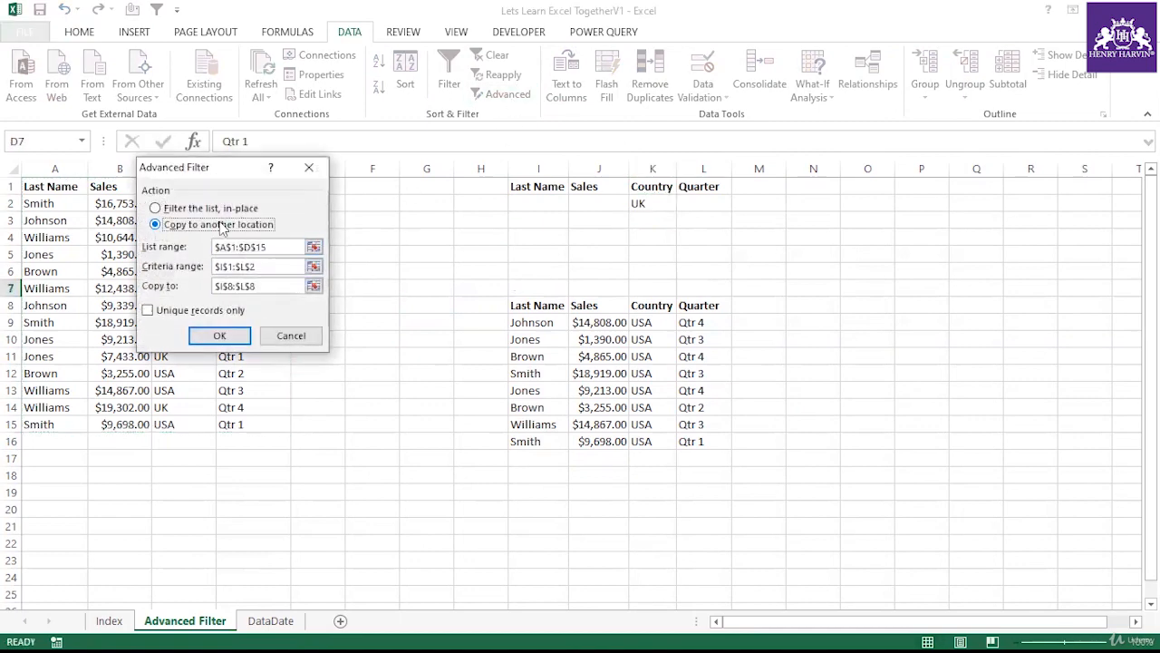
left_click(220, 337)
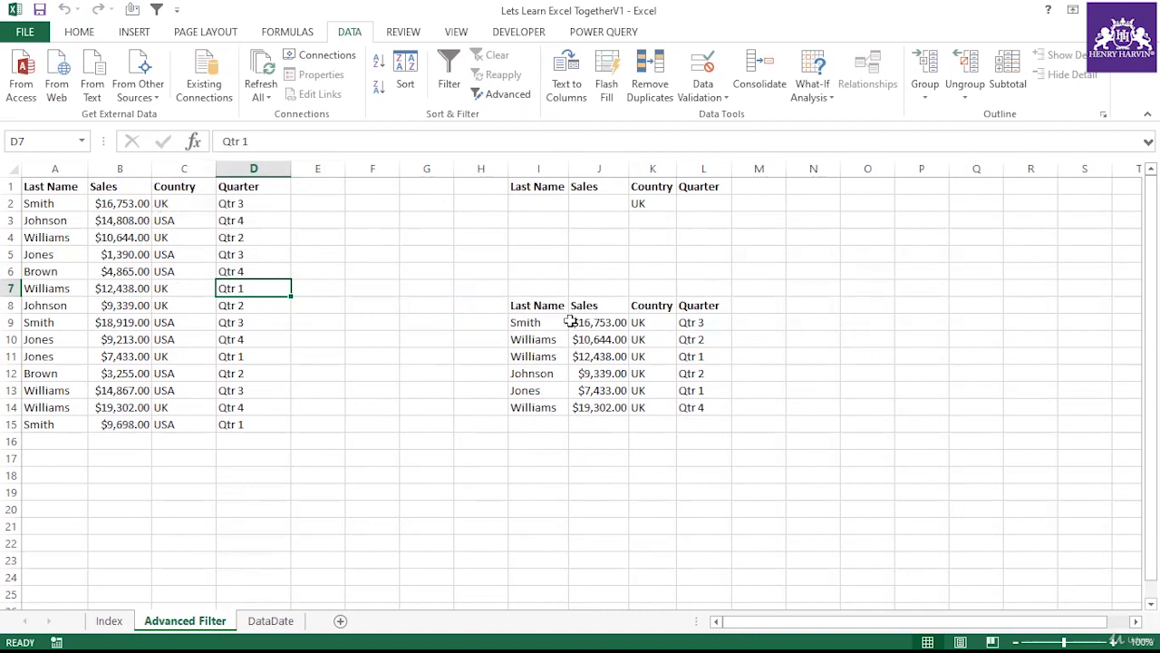
Examine the extracted UK rows below the criteria area
left_click_drag(532, 305, 698, 407)
left_click(658, 459)
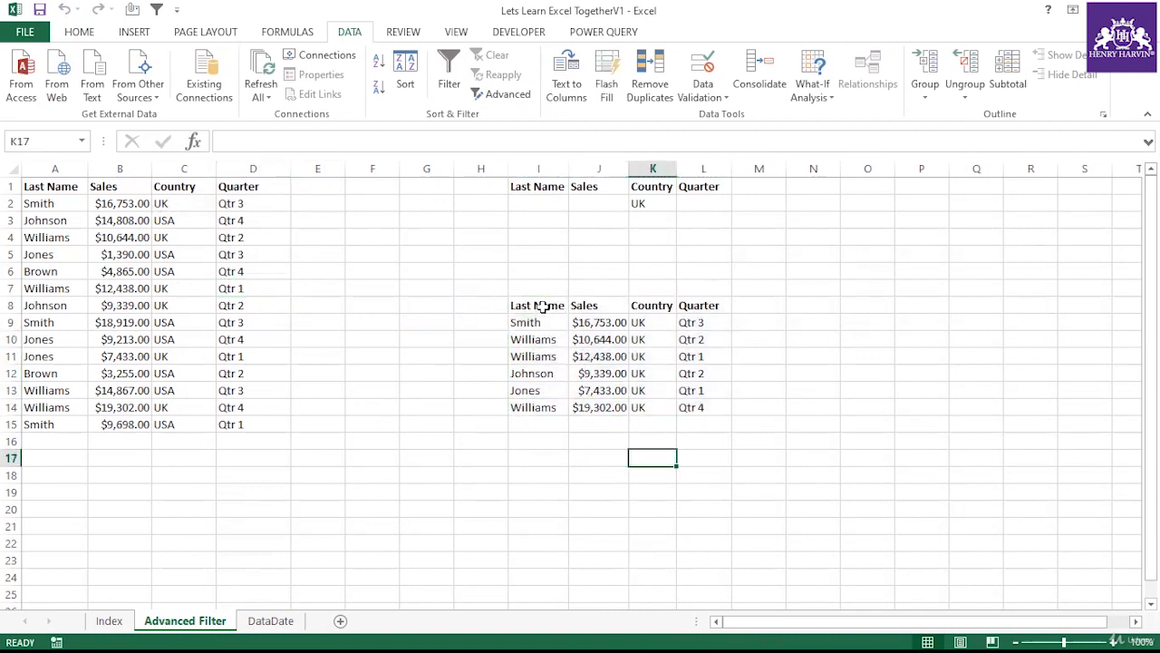
left_click_drag(542, 307, 714, 324)
left_click(357, 386)
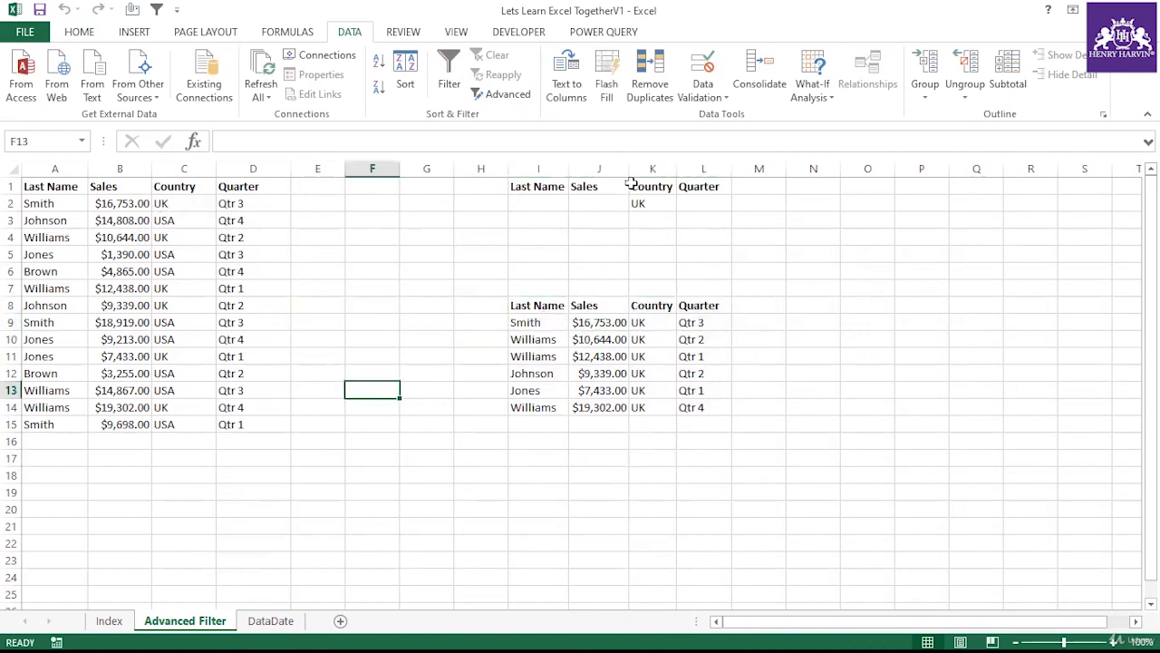
Change the country in C4 of the source table to India and set the Country criterion in K2 to India
double_click(191, 236)
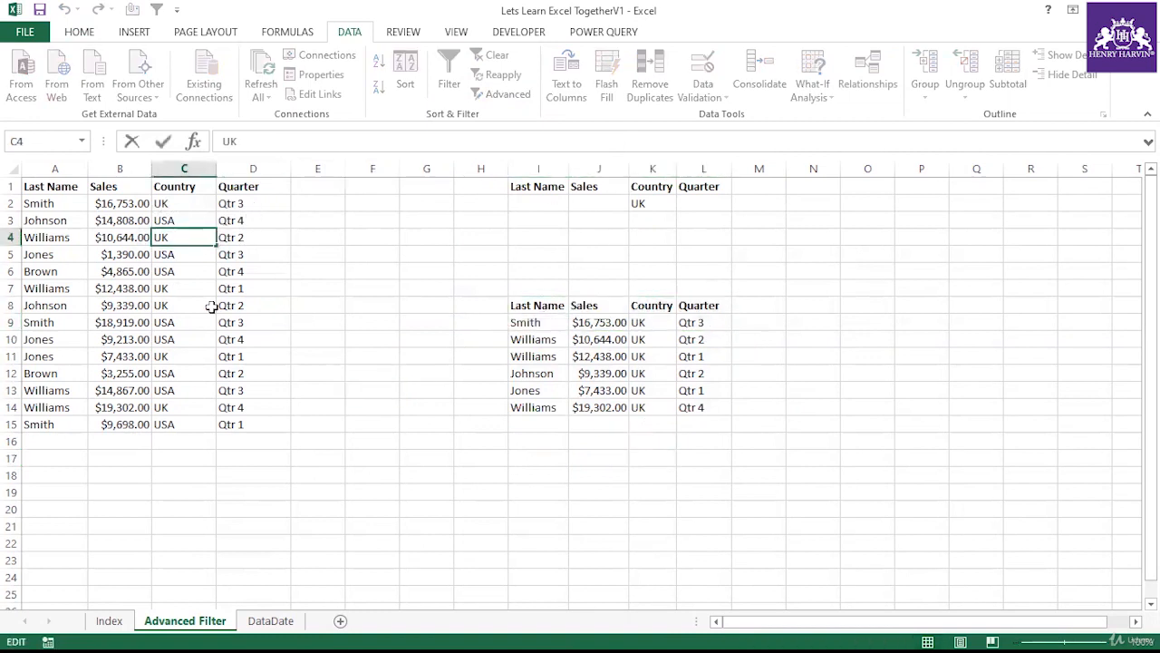
key("BackSpace")
key("BackSpace")
left_click(380, 388)
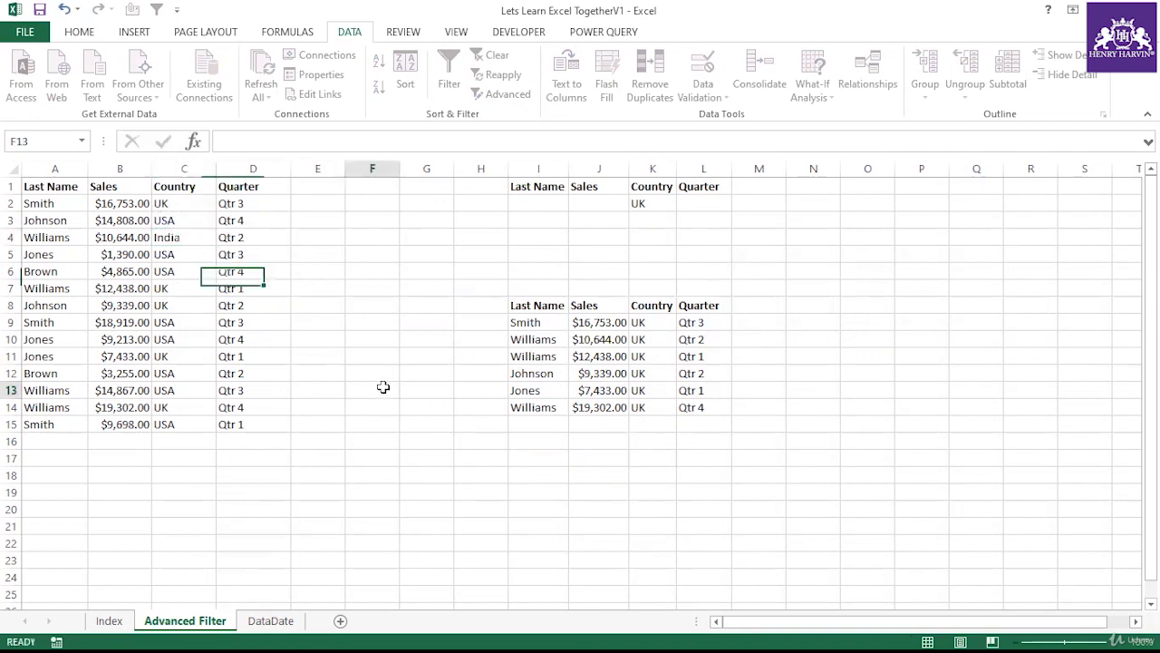
left_click(643, 204)
type("India")
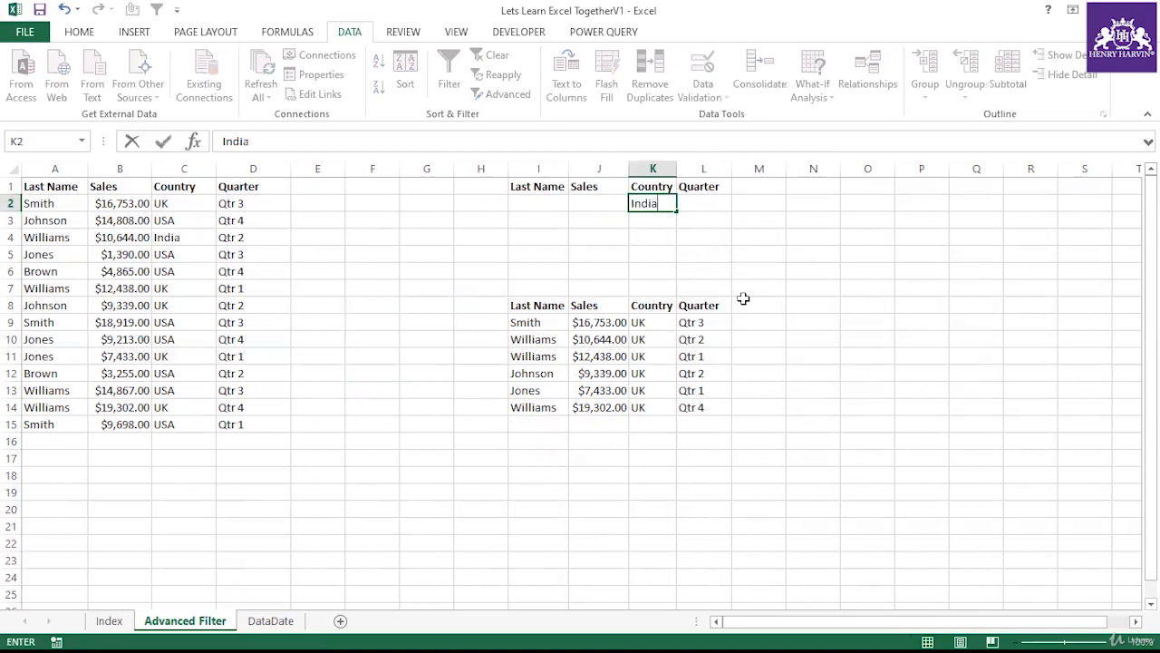
left_click(807, 289)
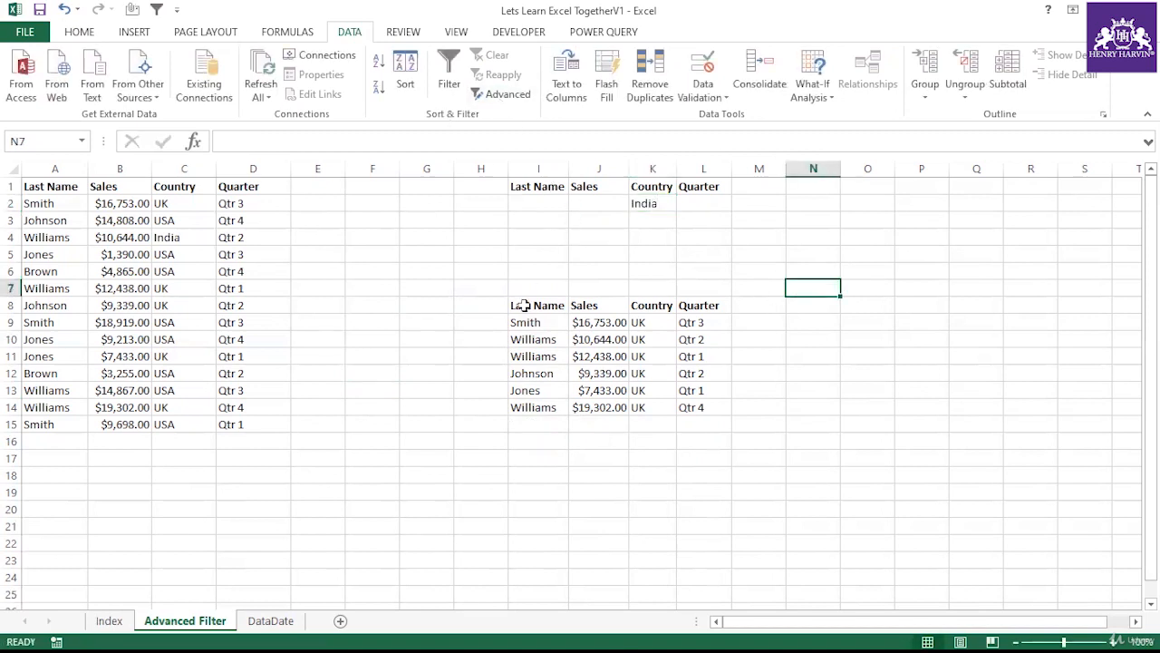
Rerun the Advanced Filter on A1:D15 with criteria I1:L2, copying the matching rows to another location at I8:L8
left_click_drag(518, 306, 714, 323)
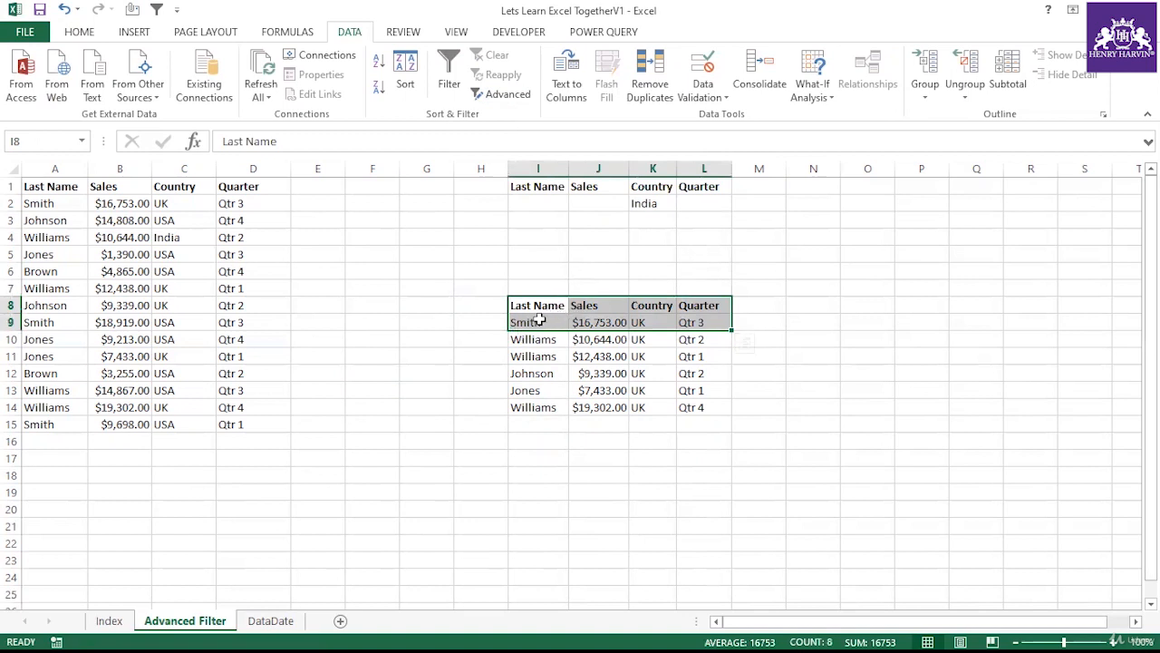
left_click_drag(549, 305, 705, 410)
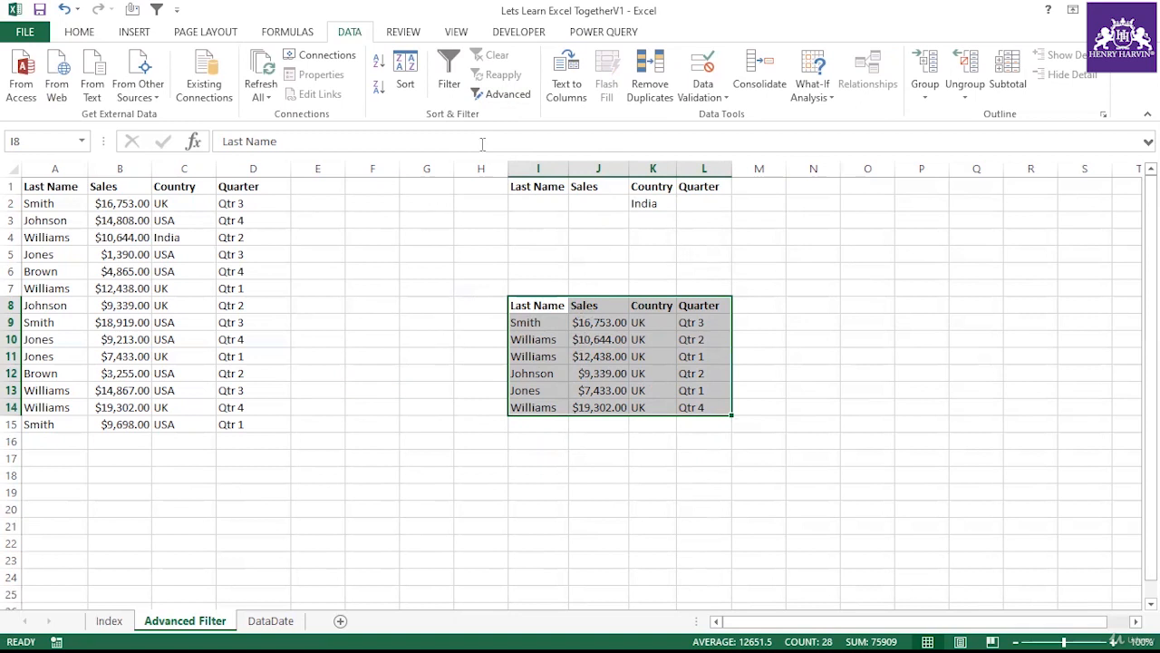
left_click(490, 95)
left_click(186, 225)
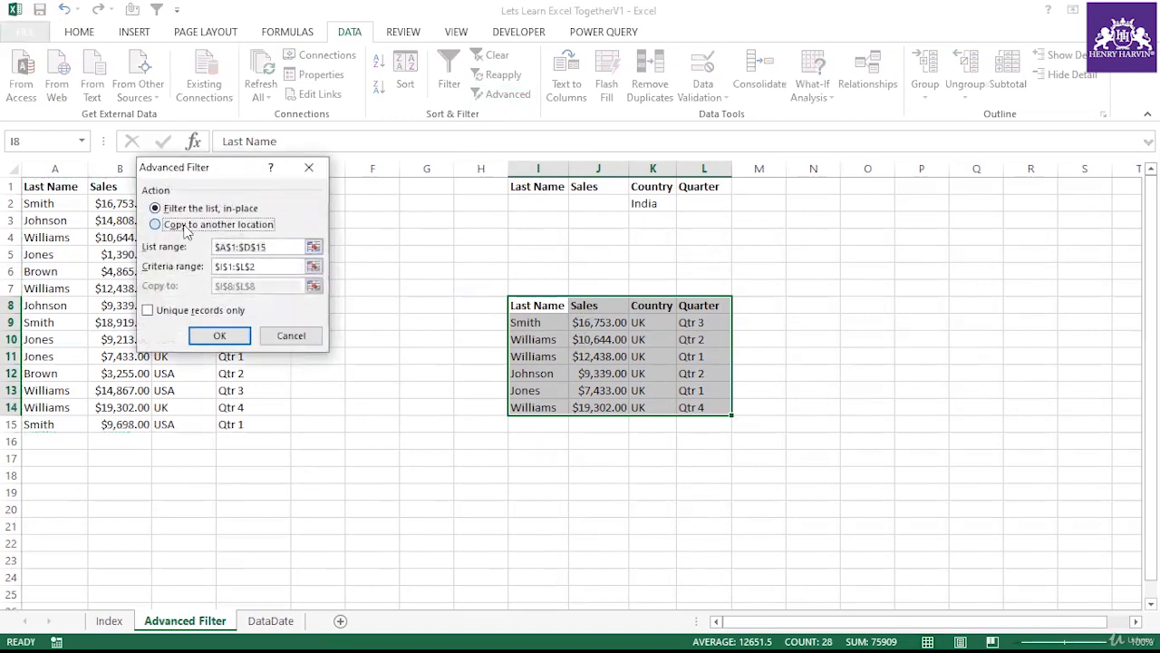
left_click(219, 336)
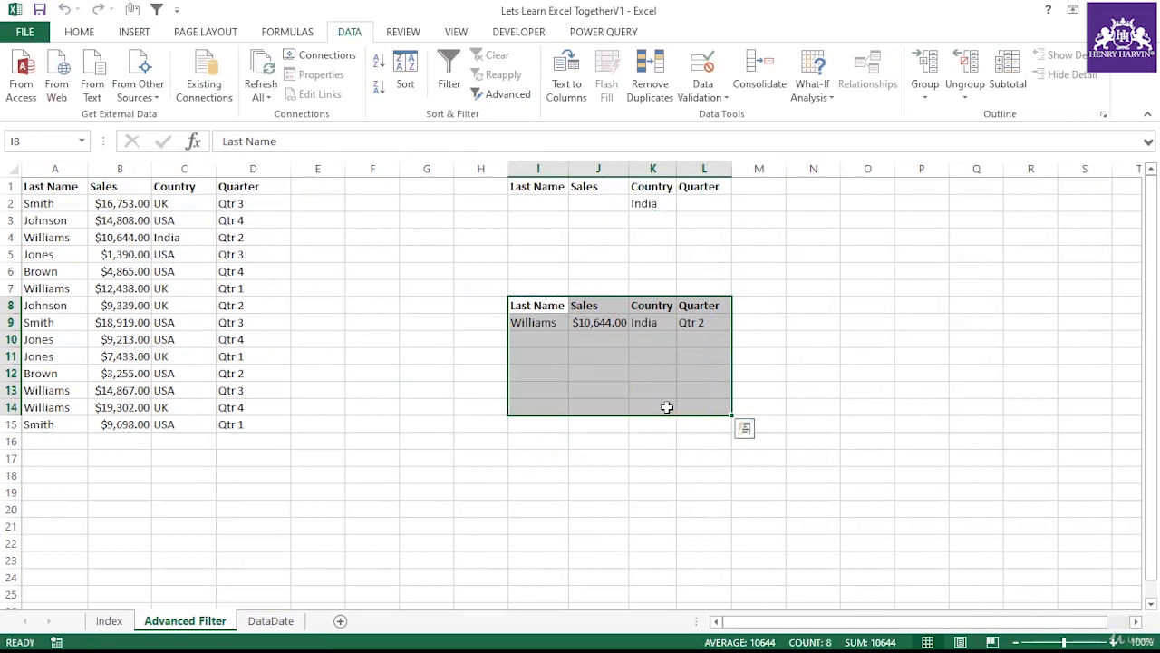
Examine the extracted India row under the I8:L8 headers and compare it with the source table A1:D15
left_click(544, 440)
left_click(547, 306)
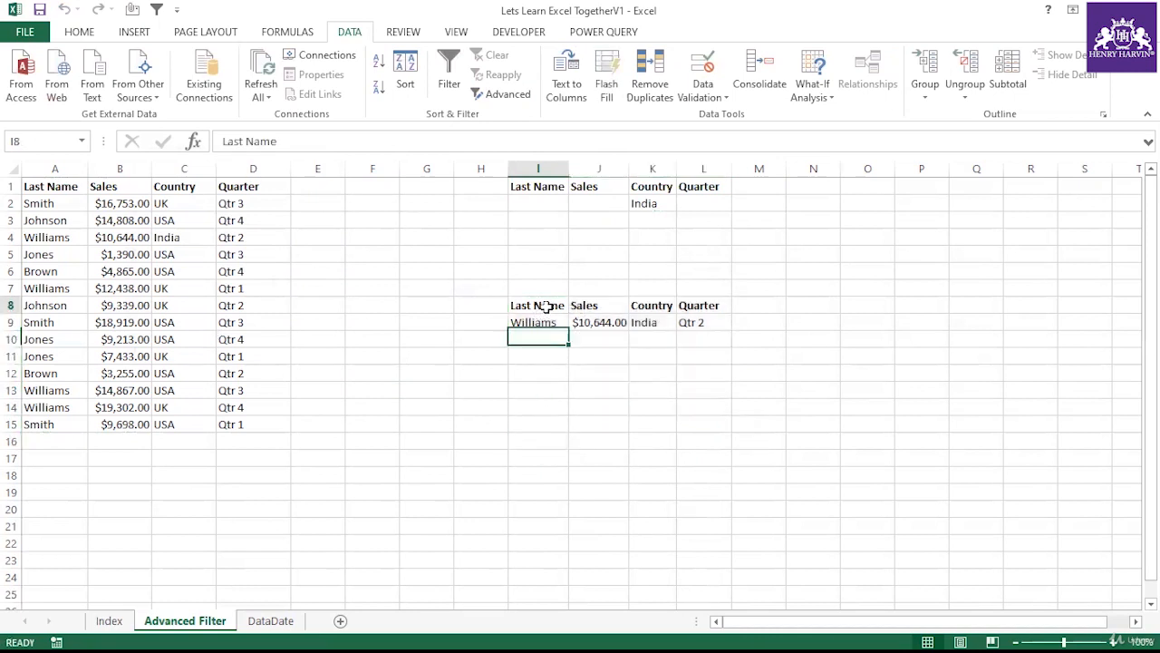
left_click_drag(547, 306, 687, 322)
left_click(665, 372)
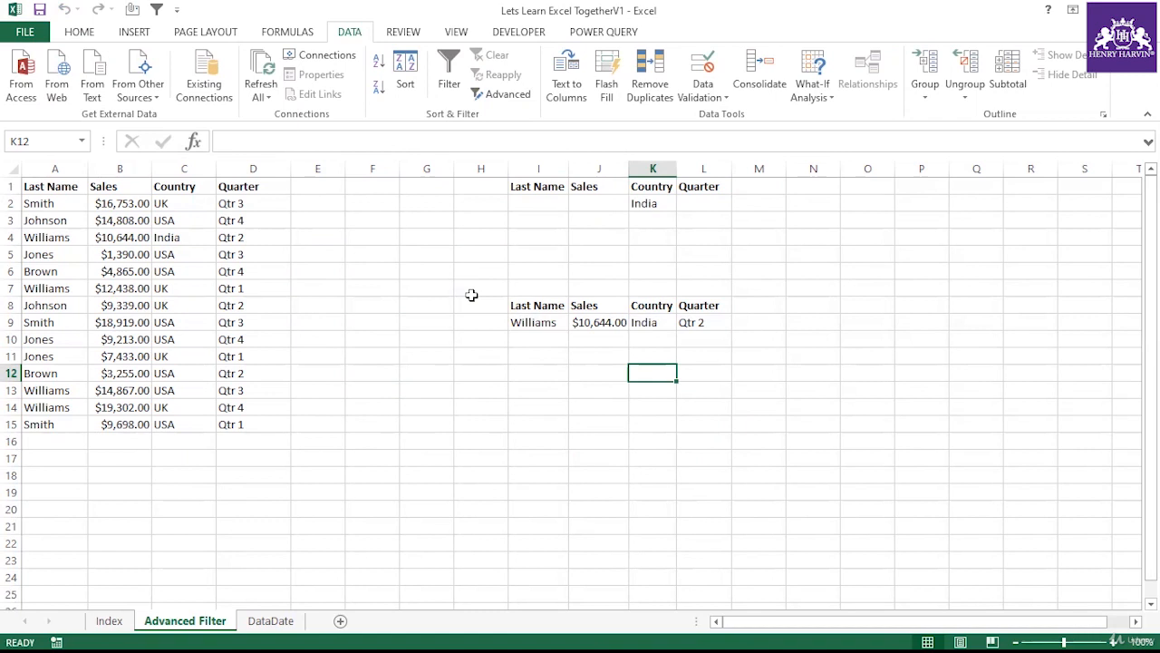
left_click_drag(27, 187, 224, 427)
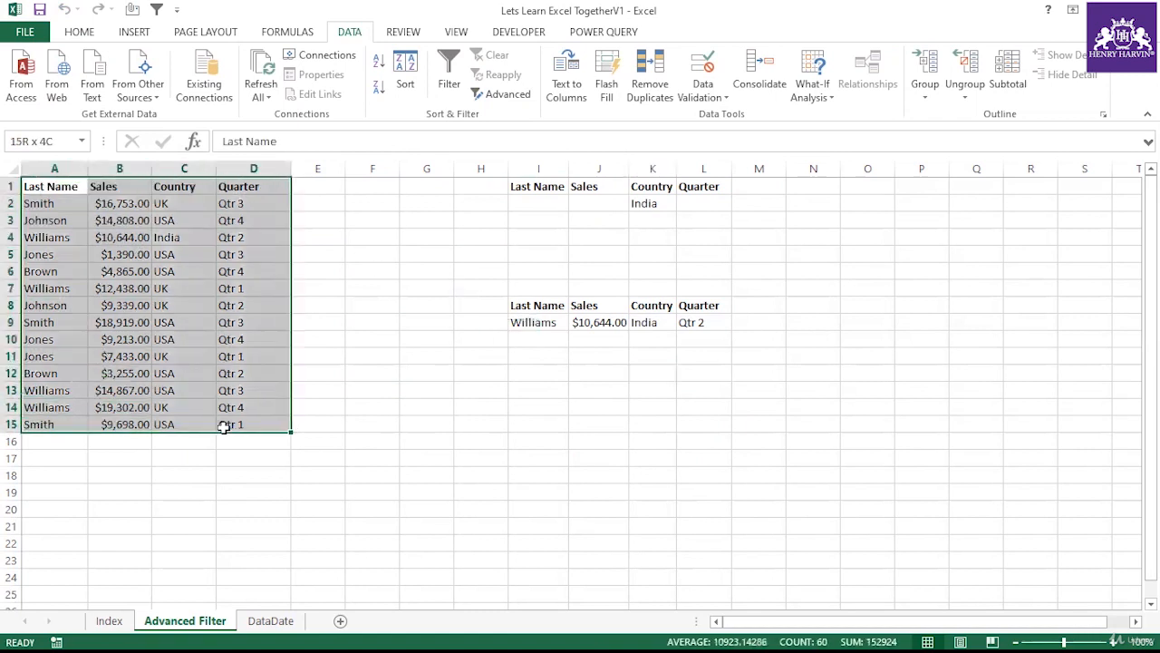
left_click(461, 353)
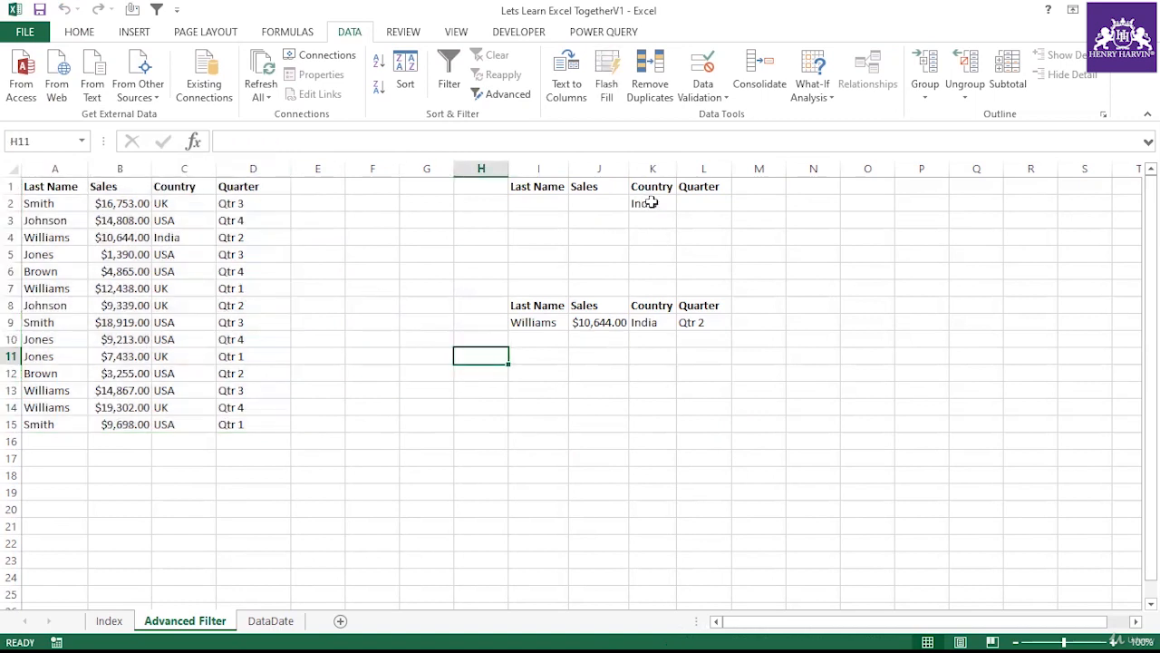
Copy the India record in A4:D4 to row 16 and set the copied record's quarter to Qtr 3
left_click_drag(60, 237, 233, 237)
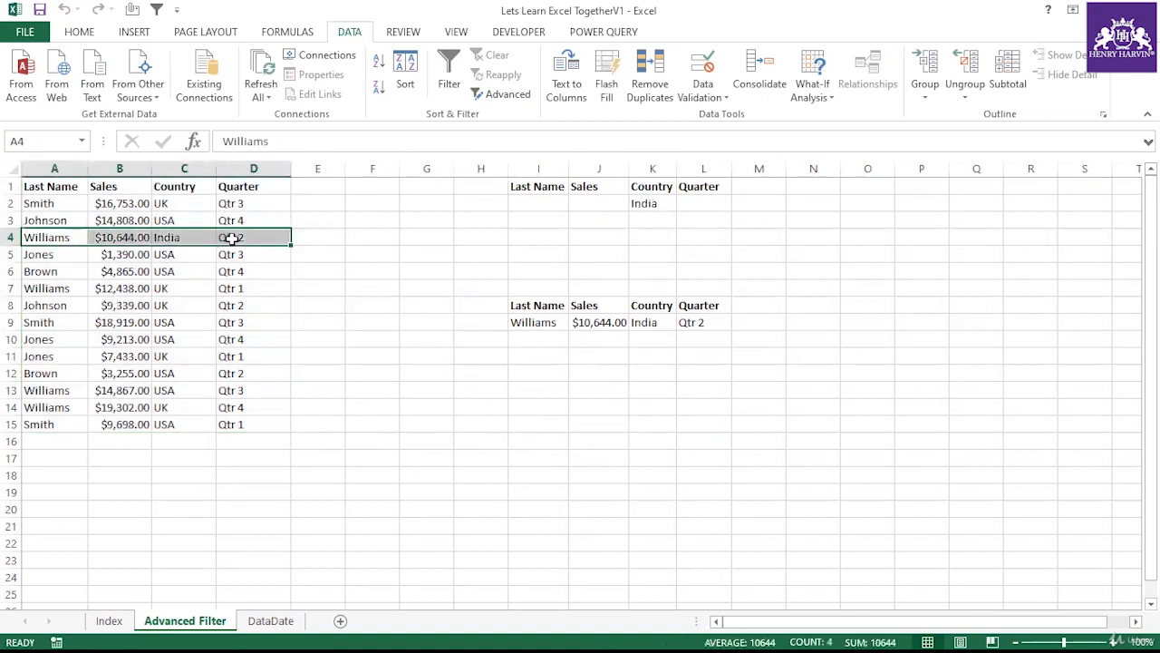
key("ctrl+c")
left_click(80, 442)
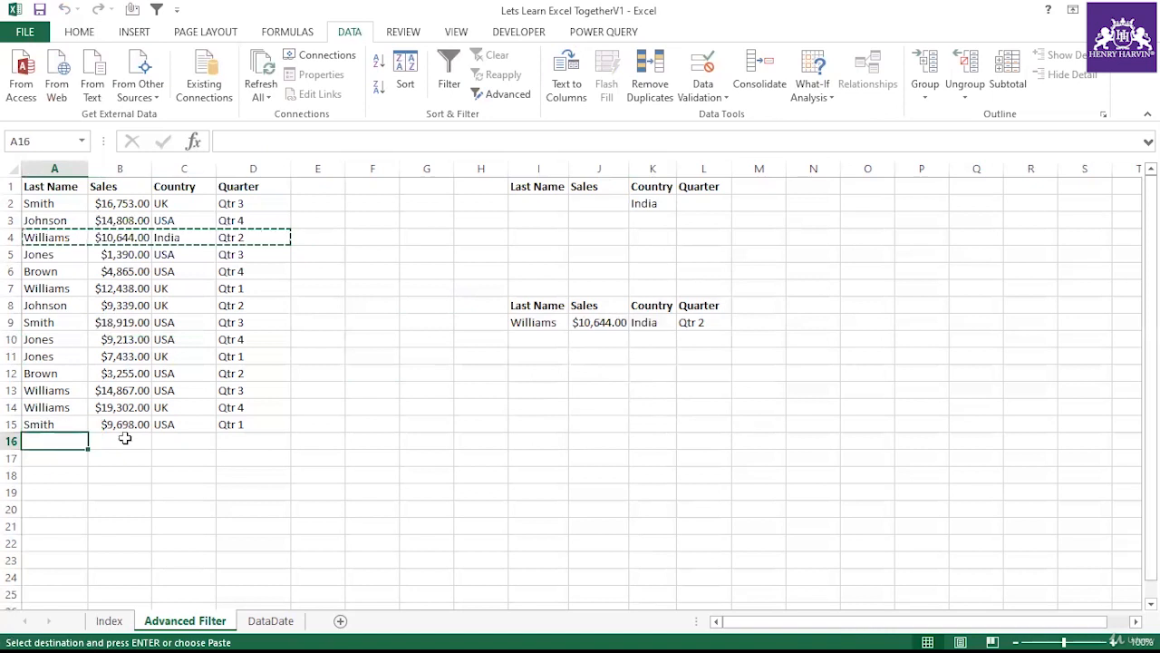
left_click(238, 443, "shift")
key("ctrl+v")
left_click(227, 479)
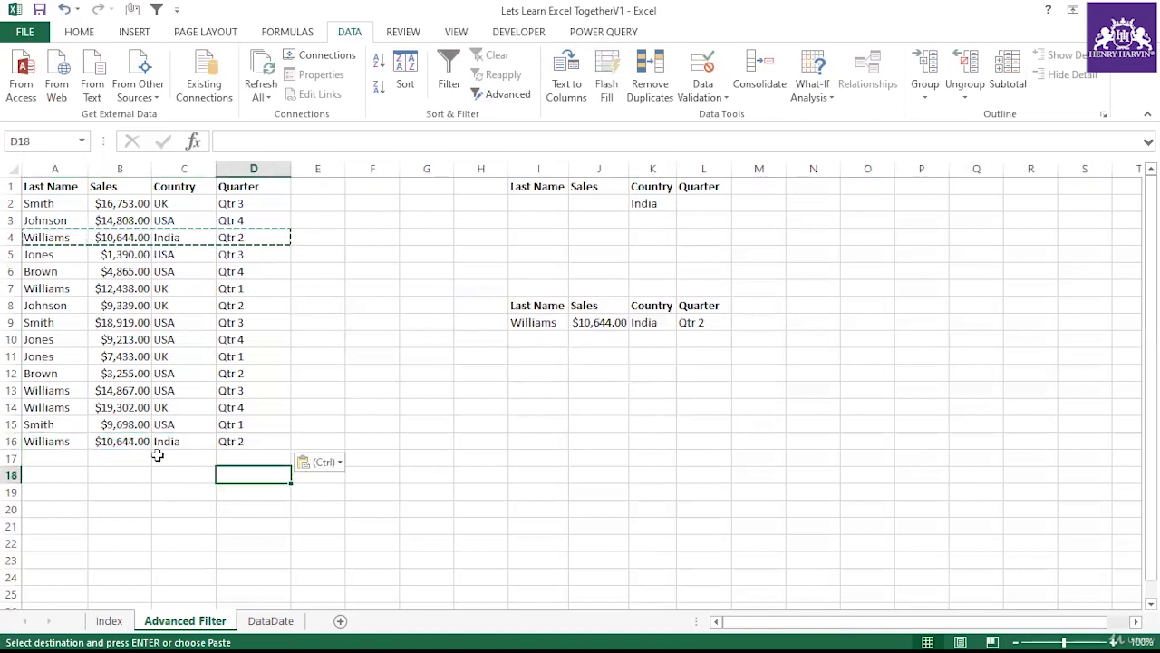
double_click(260, 440)
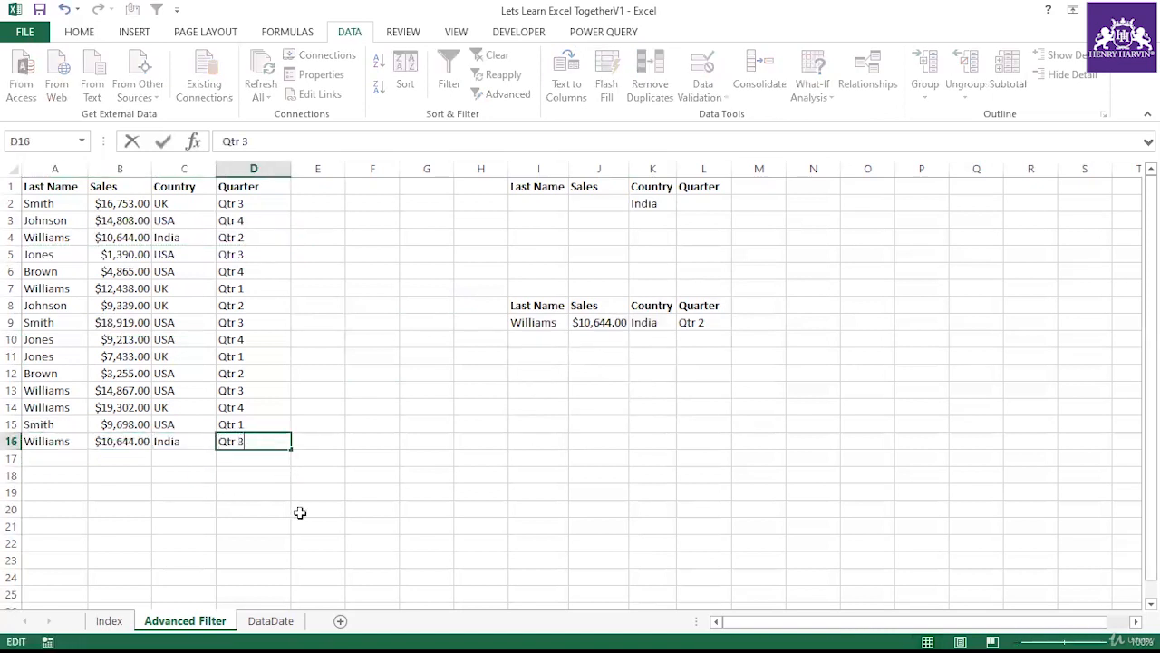
type("3")
left_click(367, 506)
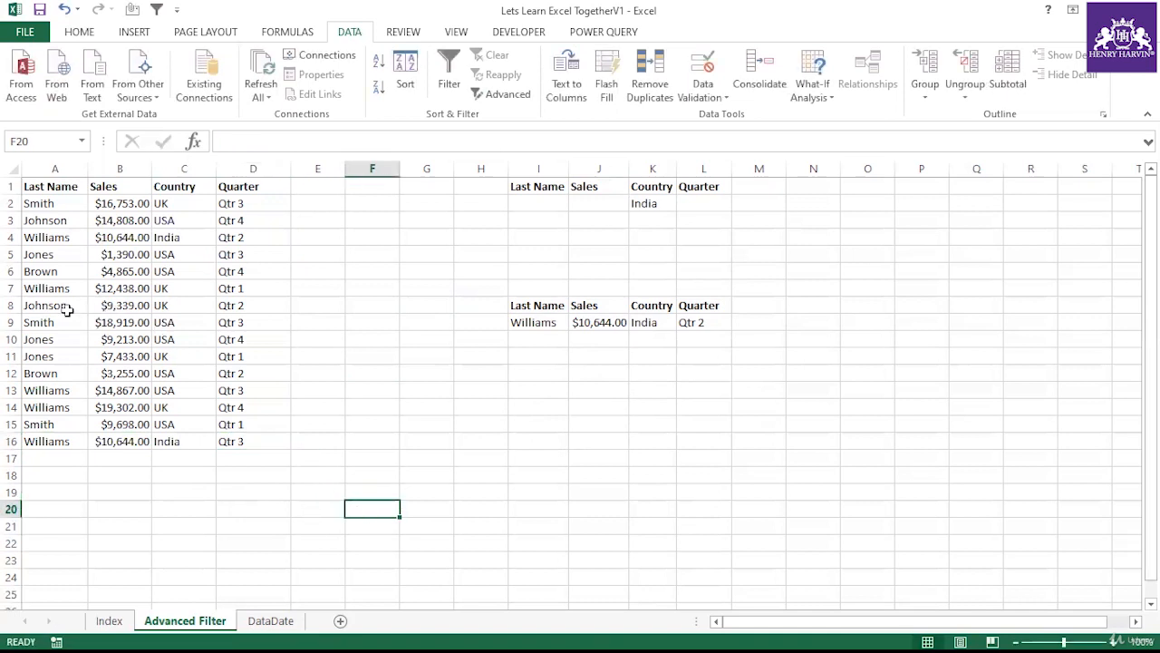
Copy the records in A8:D12 and paste them below the table starting at A17
left_click_drag(67, 310, 226, 373)
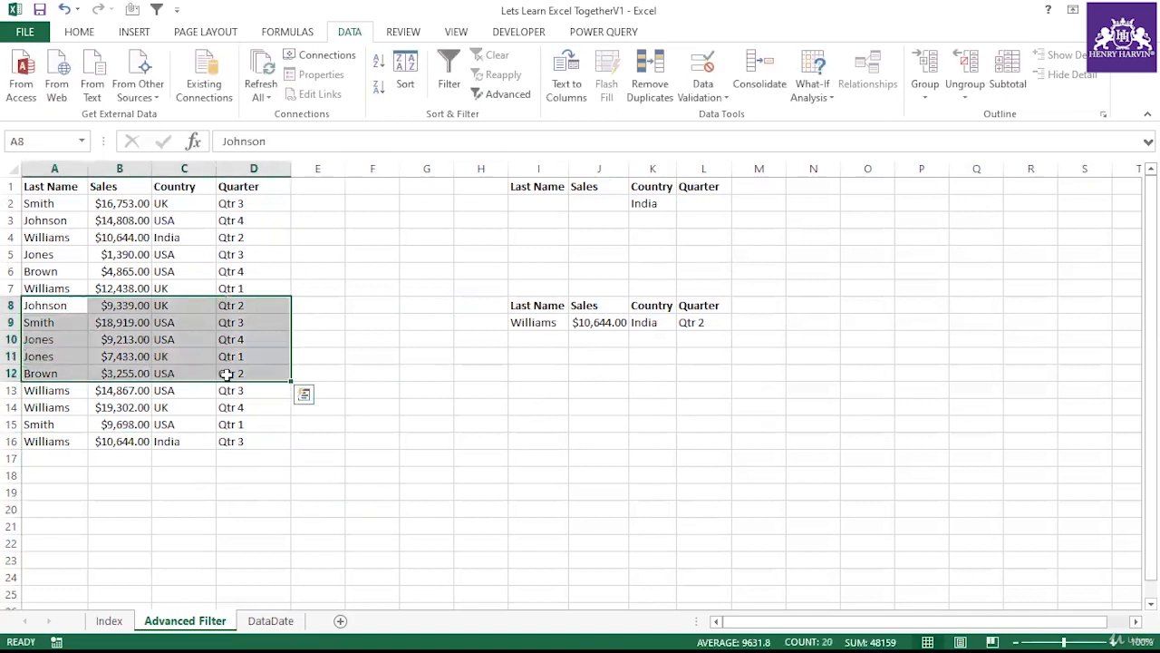
key("ctrl+c")
left_click(76, 459)
key("ctrl+v")
left_click(401, 424)
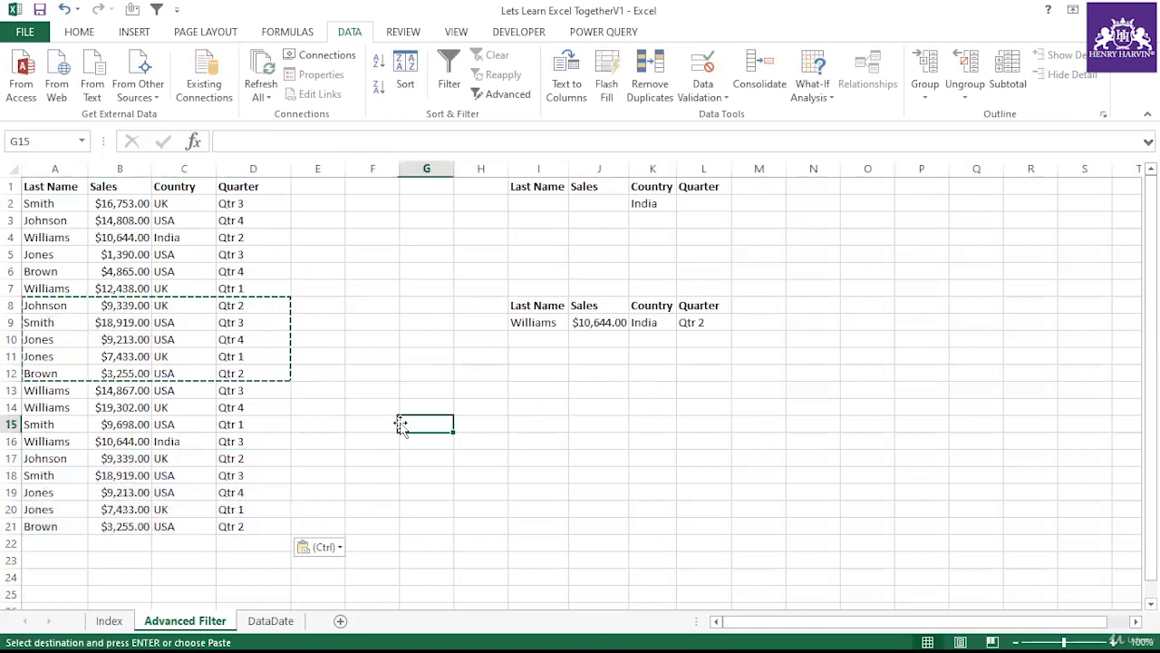
key("Escape")
Change the Country entries in C17 through C21 to India
left_click(178, 458)
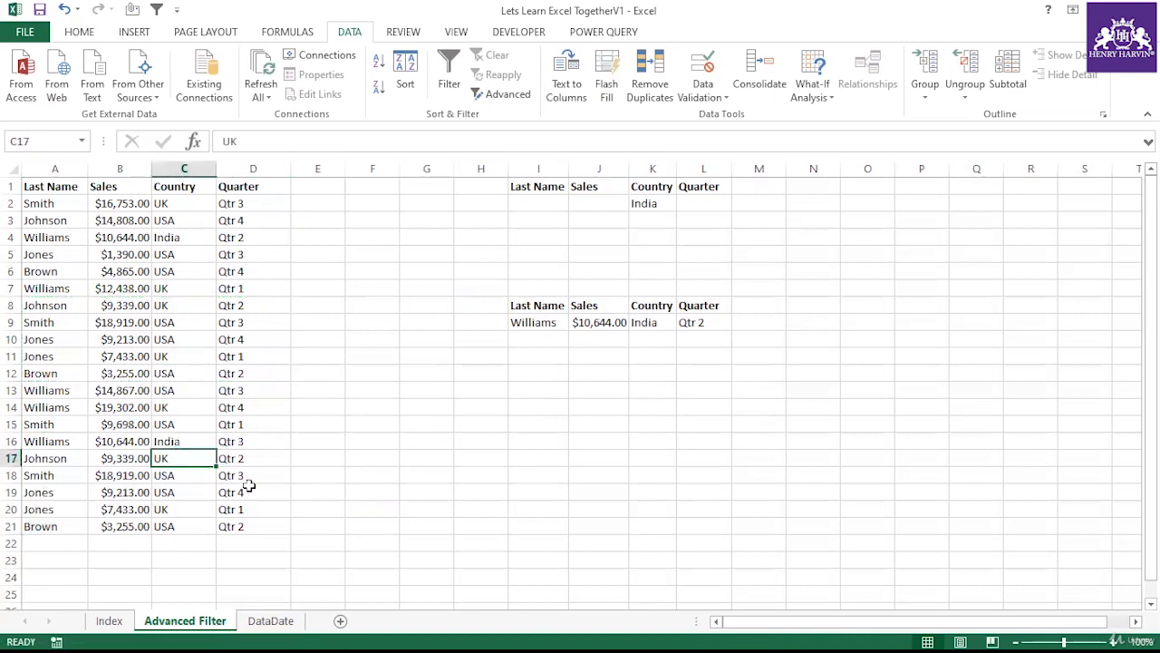
type("India")
left_click(340, 473)
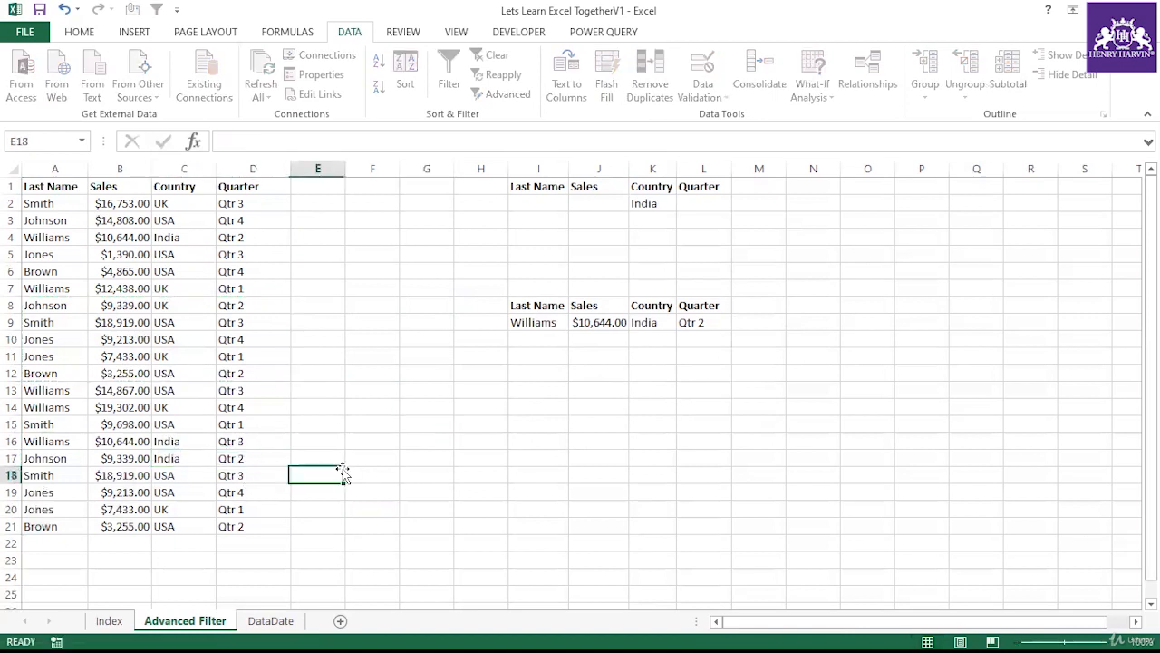
left_click(195, 477)
type("India")
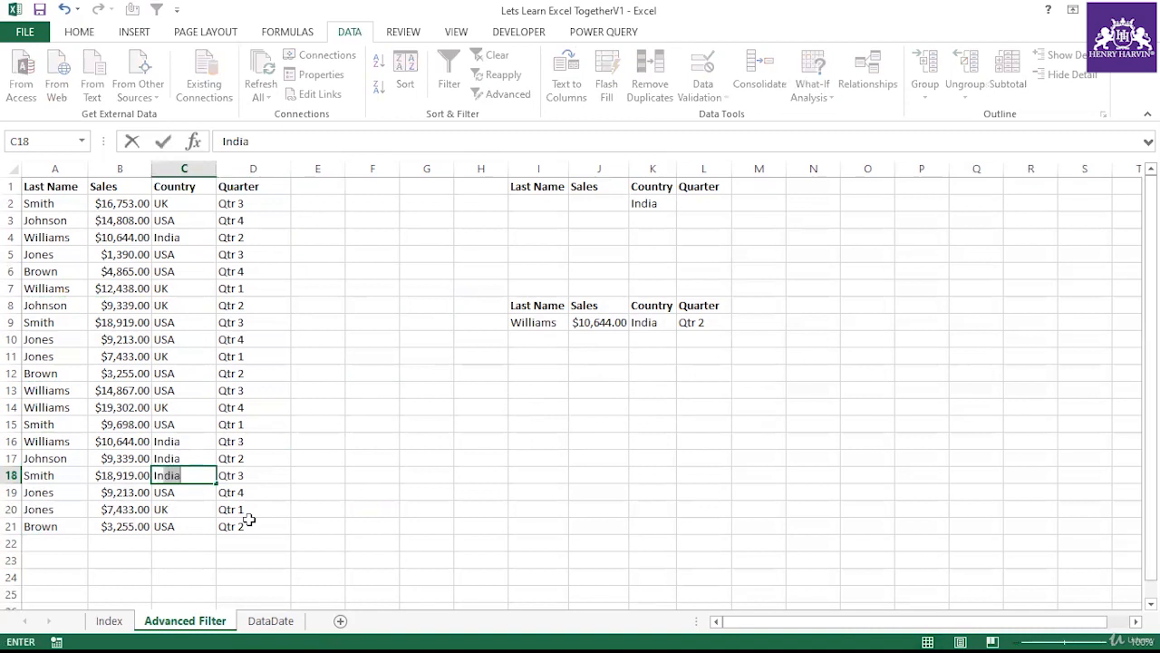
left_click(194, 494)
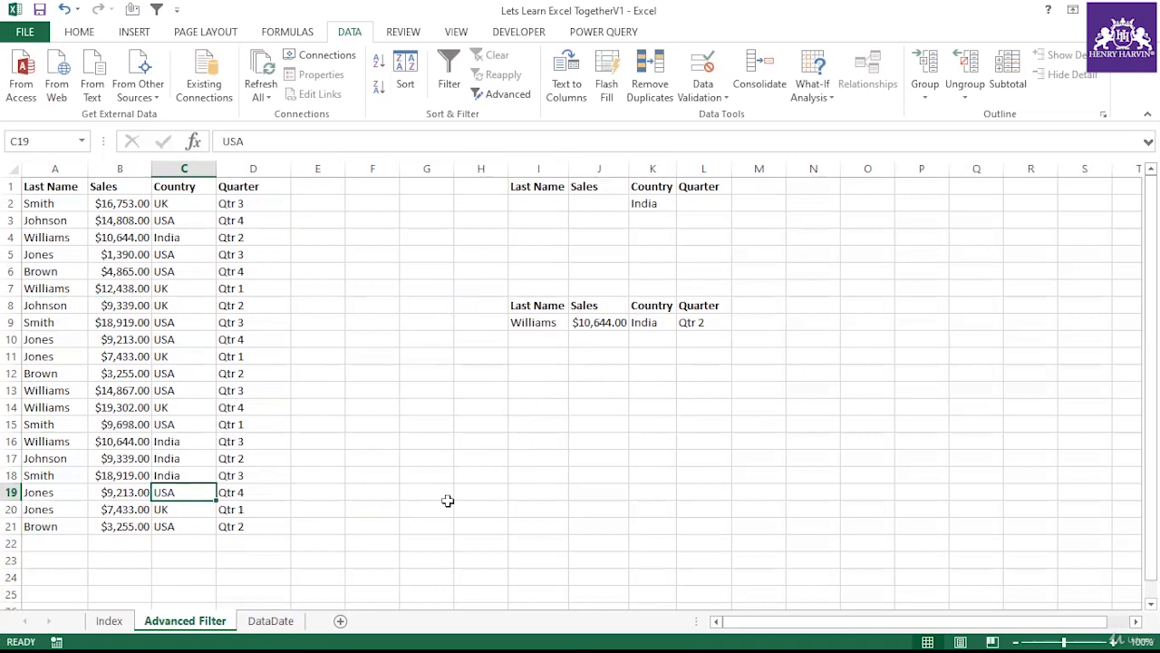
key("ctrl+d")
left_click(180, 509)
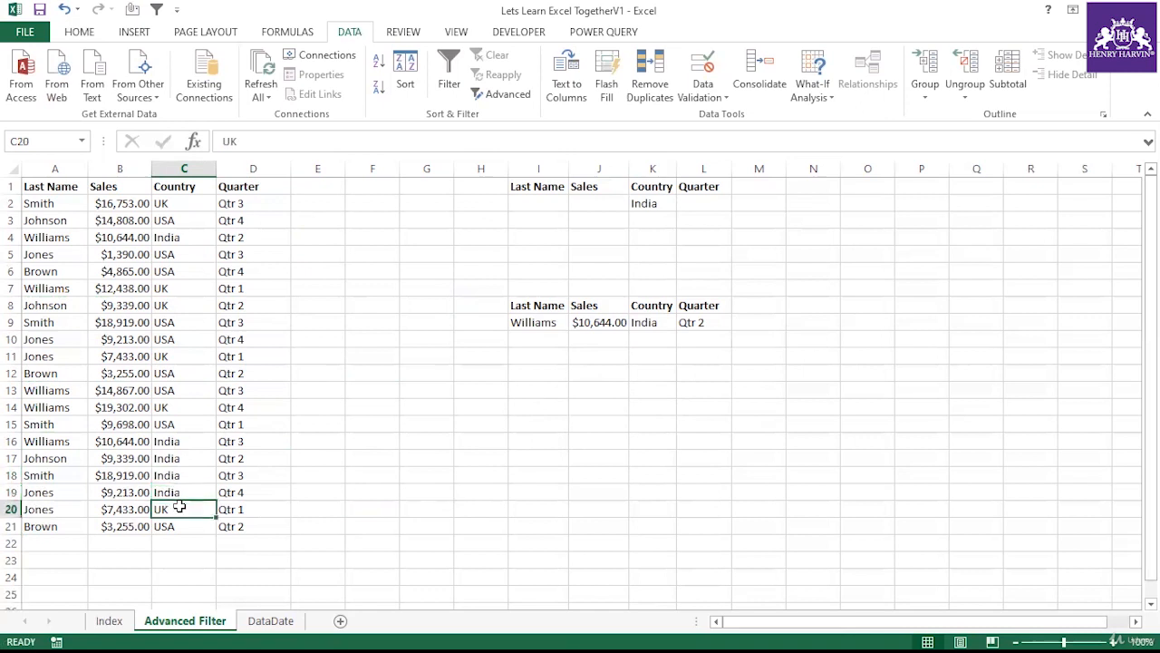
key("ctrl+d")
left_click(163, 524)
key("ctrl+d")
left_click(298, 445)
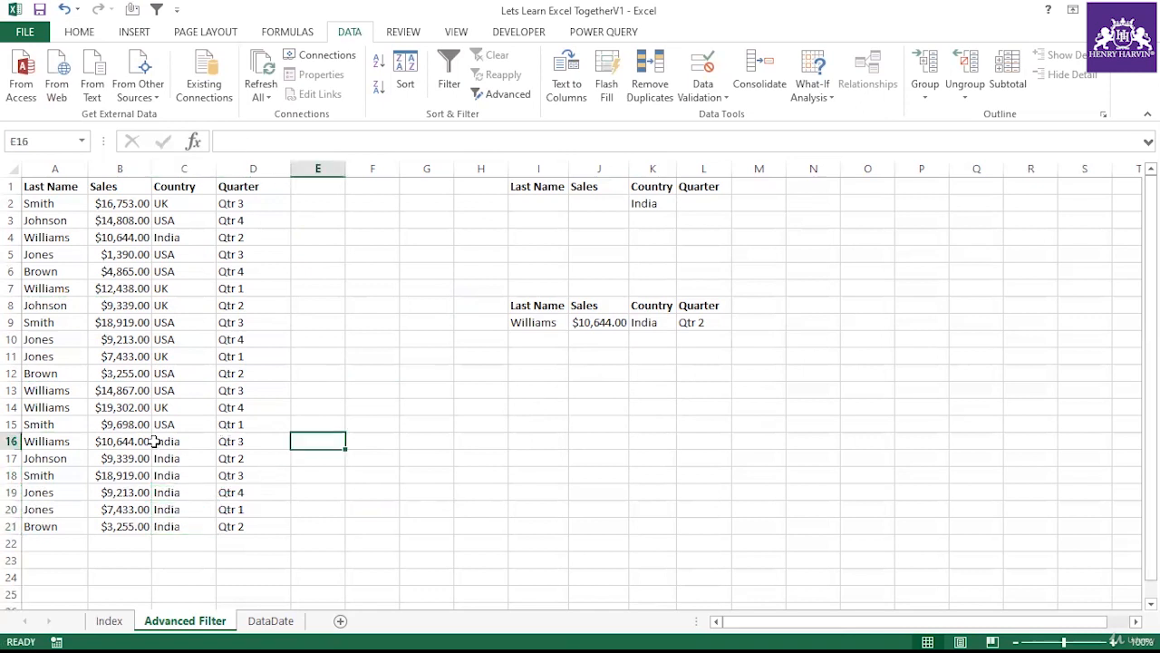
Review the added India records in A16:D21 and the full extent of the source table, A1:D21
left_click_drag(58, 439, 227, 524)
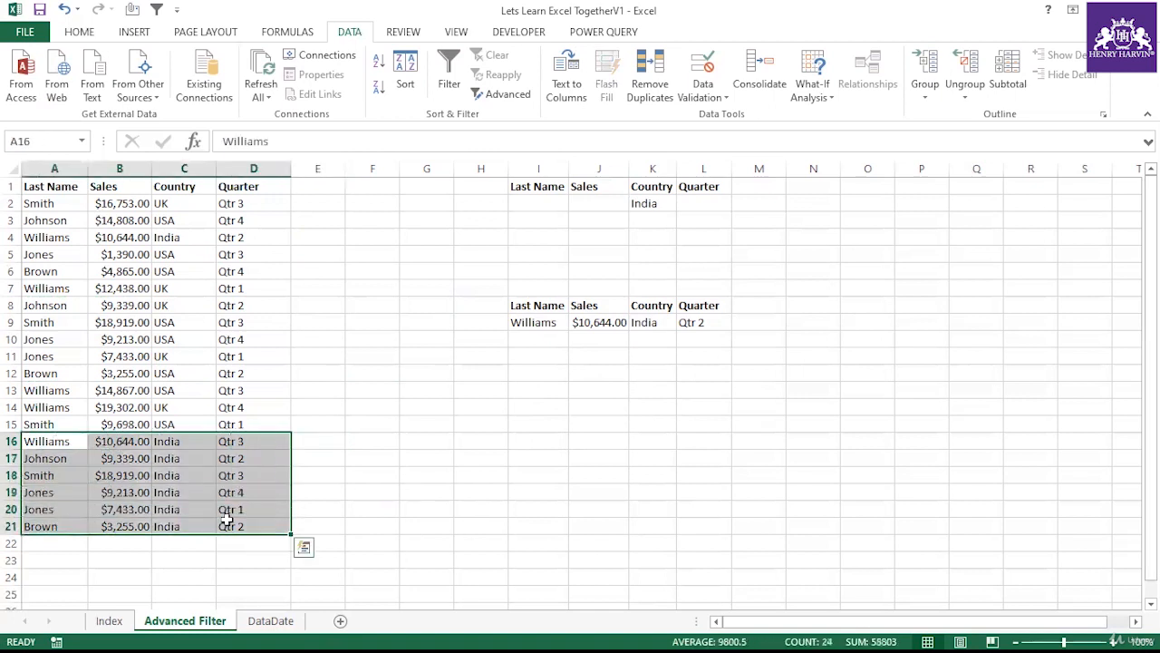
left_click_drag(61, 201, 233, 526)
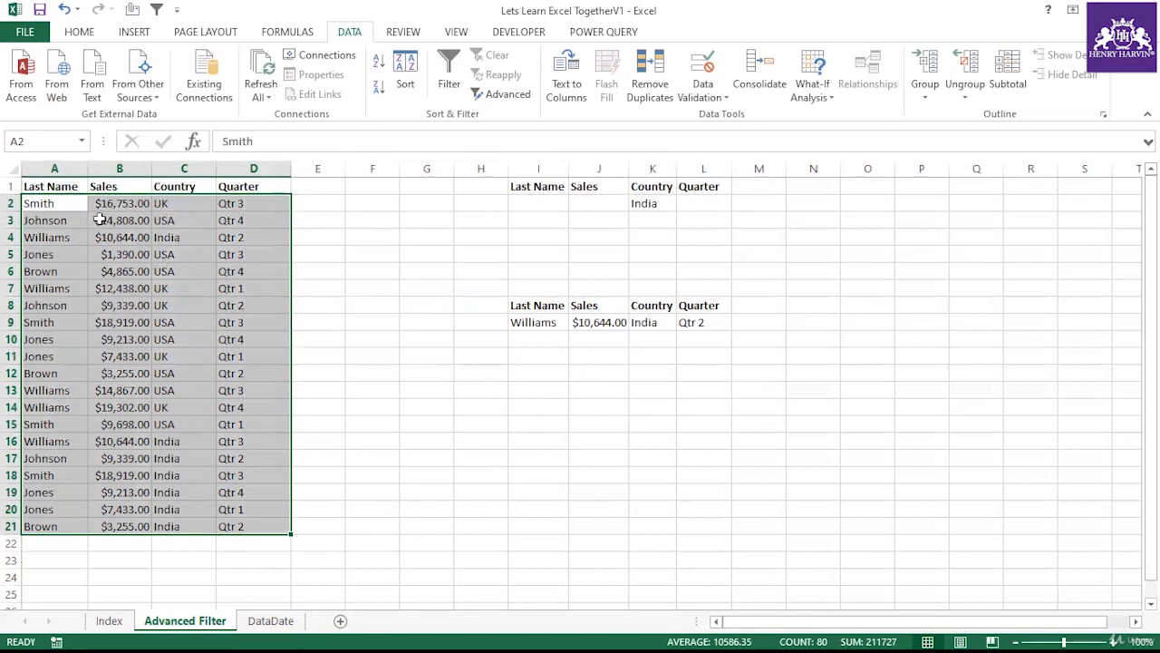
left_click_drag(70, 187, 228, 526)
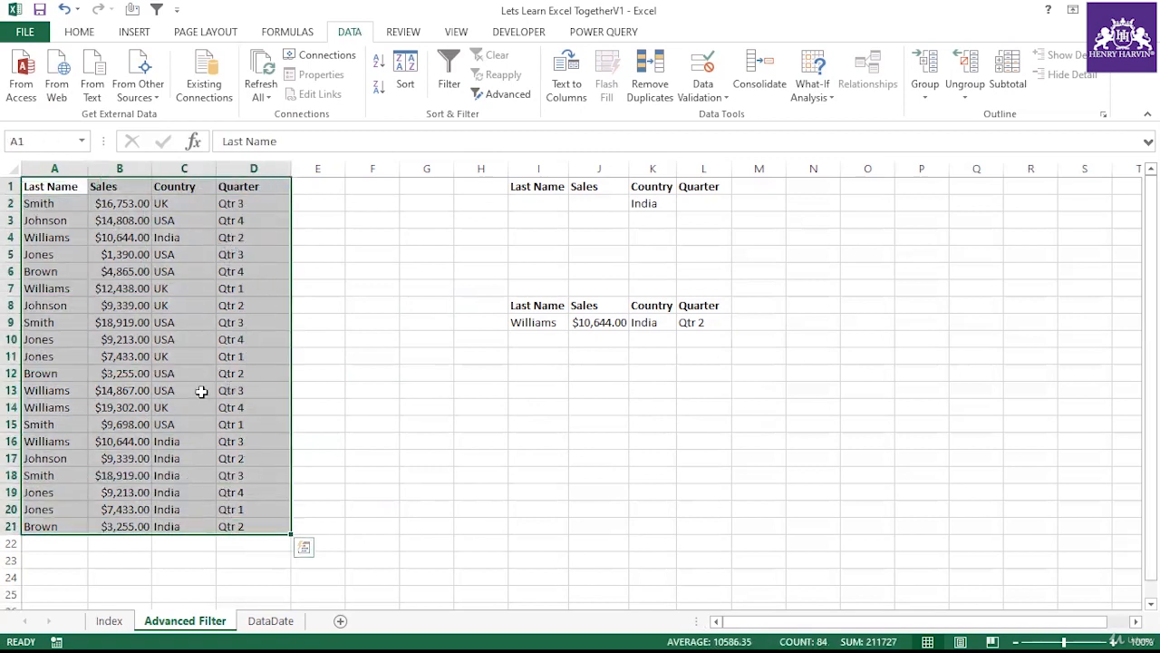
Fill Qtr 3 from D16 down through D20 as copied cells instead of a series
left_click(254, 441)
left_click_drag(292, 448, 300, 516)
left_click(263, 443)
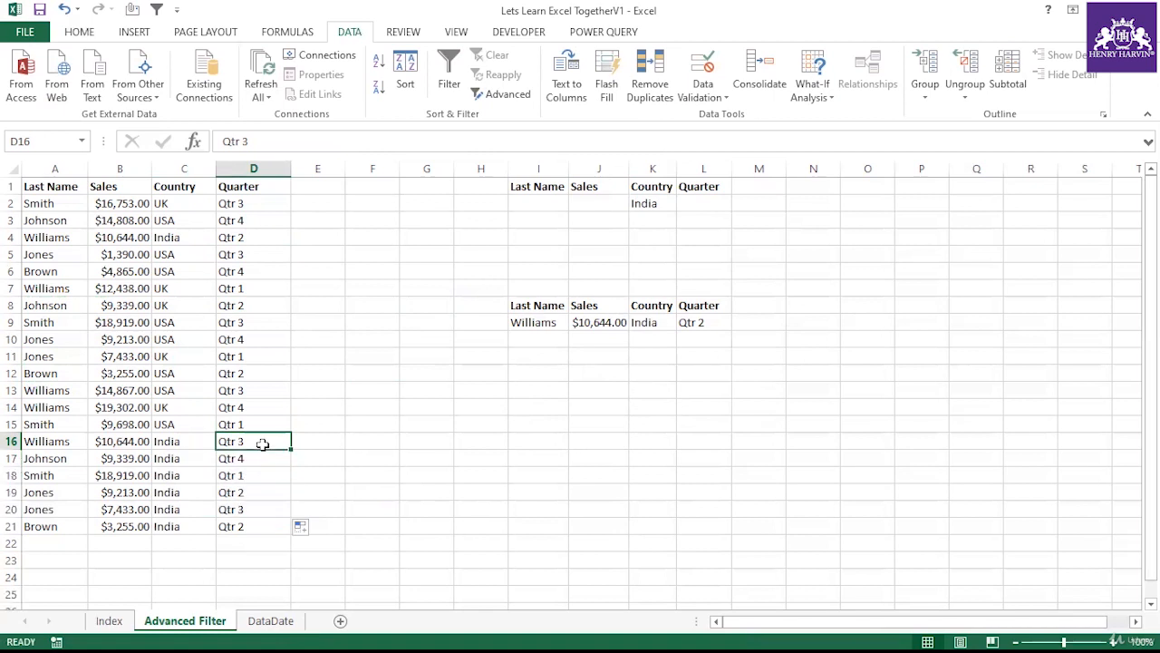
left_click_drag(290, 446, 290, 518)
left_click(306, 528)
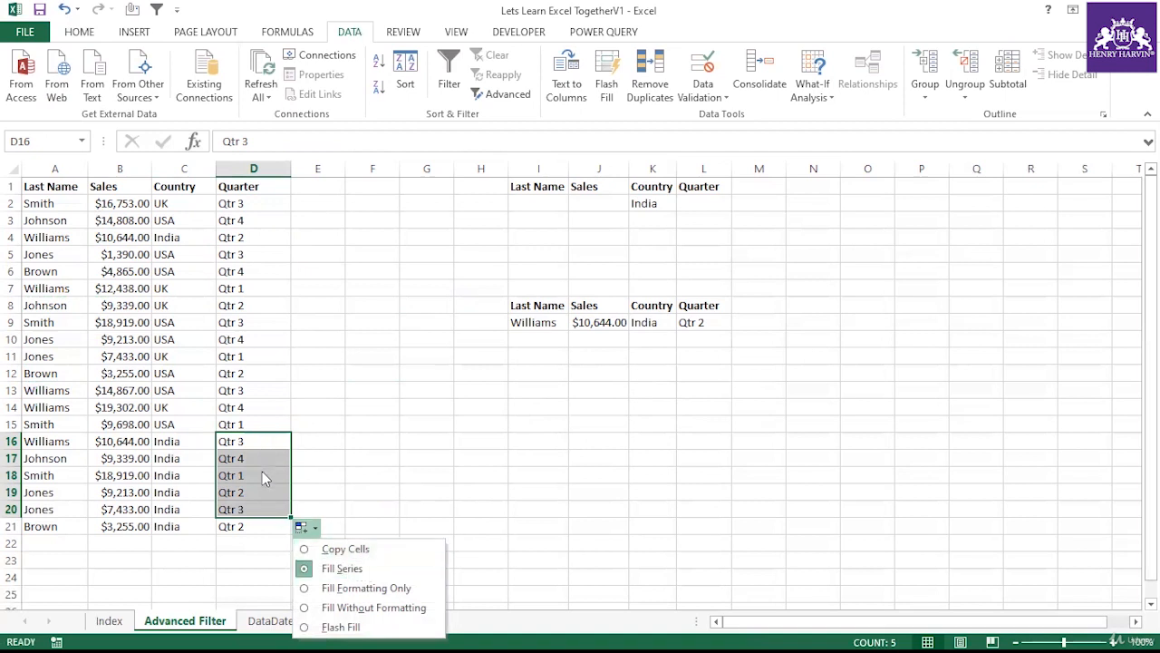
left_click(328, 548)
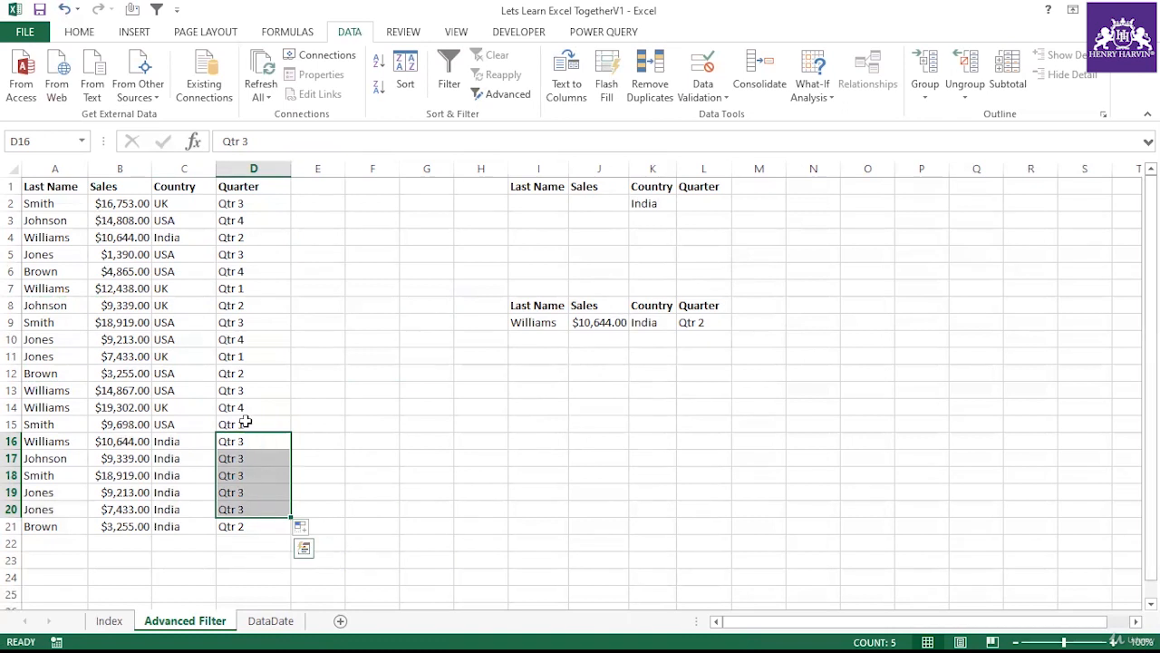
left_click(350, 357)
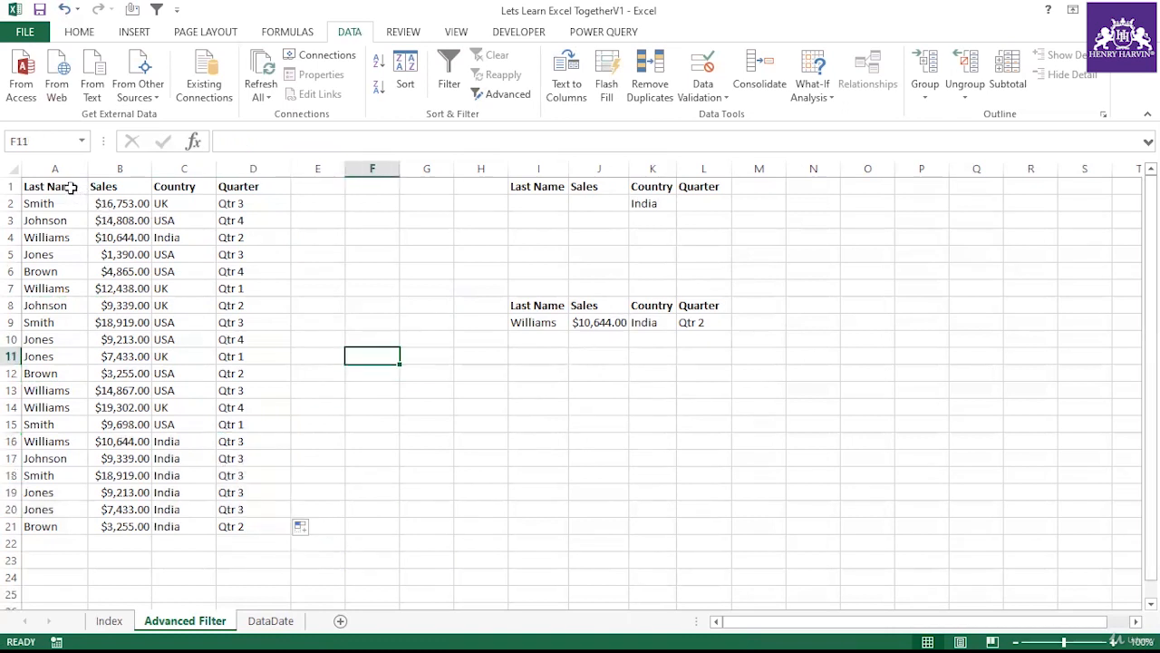
Enter the heading "Short Cut for Advanced Filter" in cell P1
left_click_drag(70, 190, 272, 530)
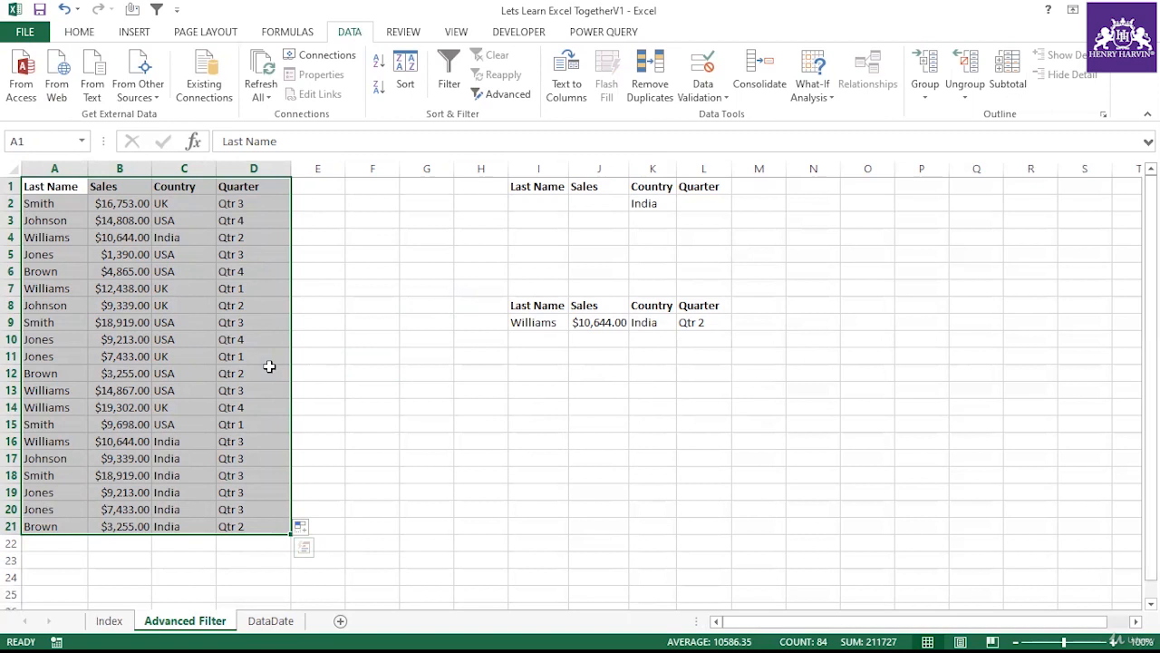
left_click(923, 187)
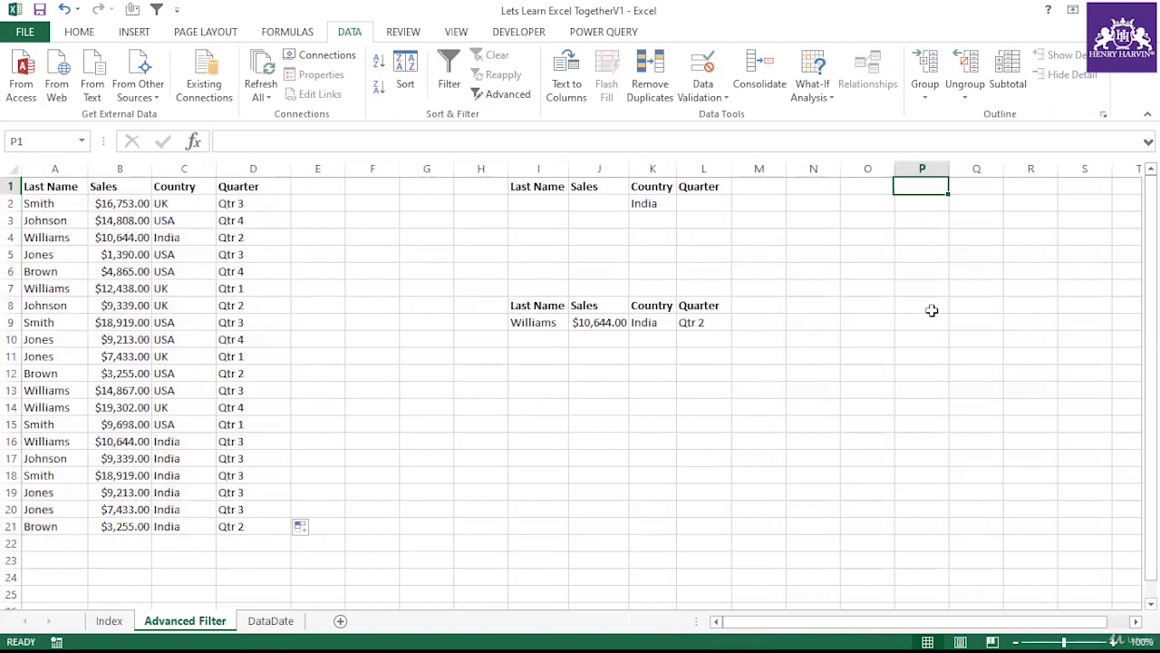
type("sH")
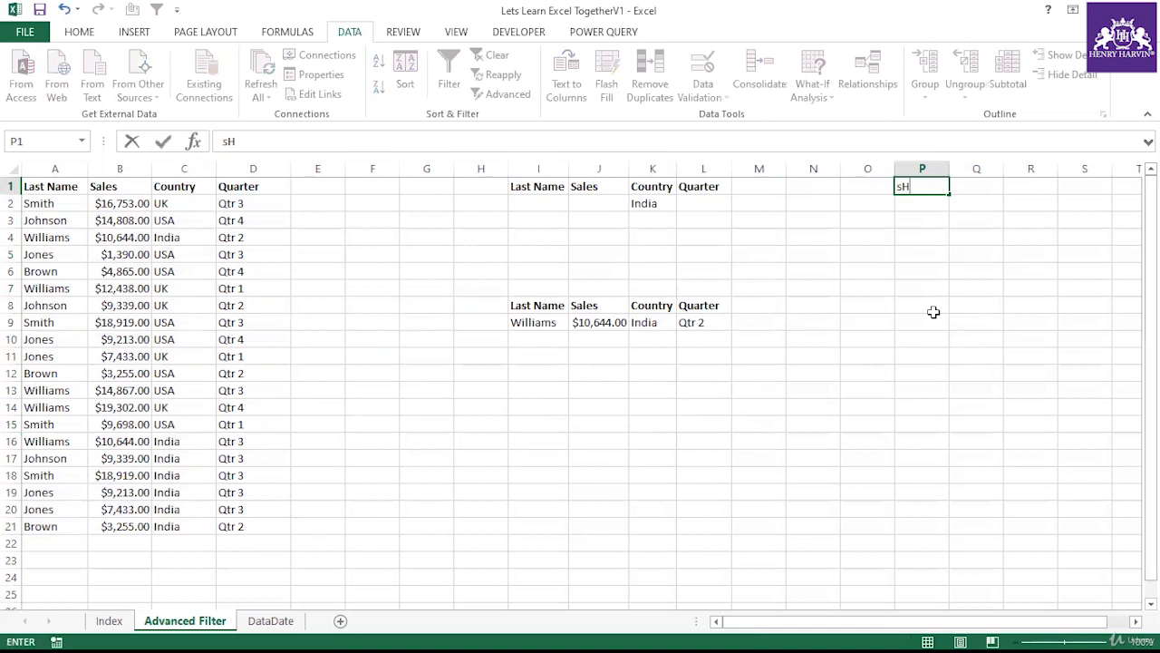
type("ORT")
key("BackSpace")
key("BackSpace")
key("BackSpace")
key("BackSpace")
type("hort Cut for Advanced Filter")
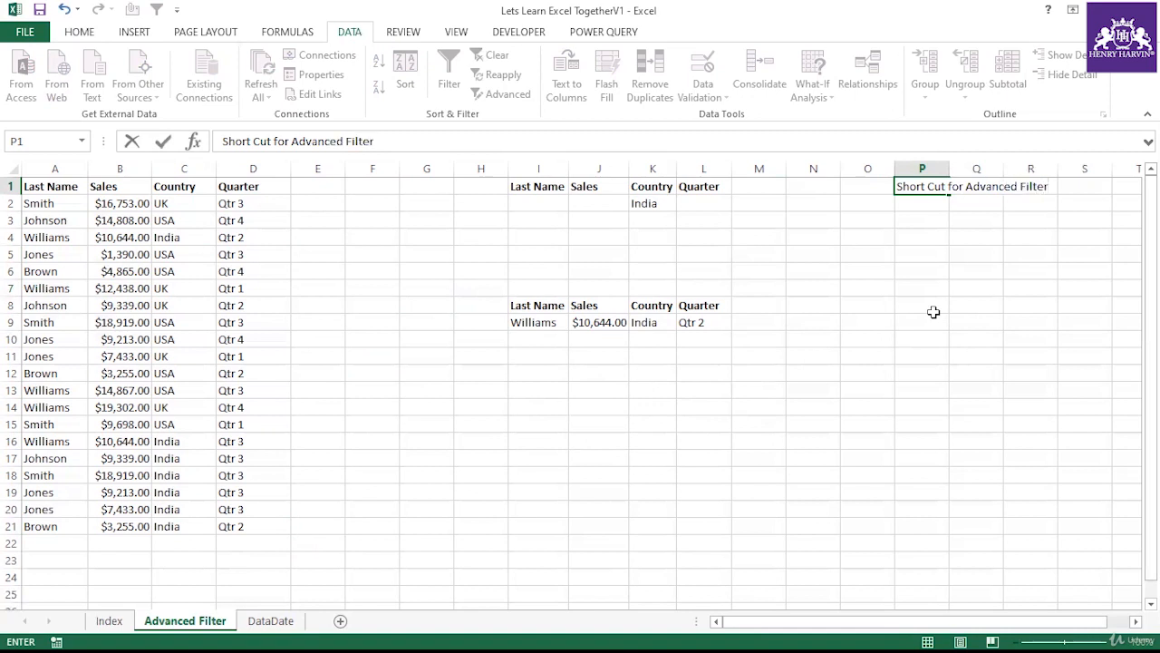
left_click(819, 362)
Start Advanced Filter from A1 and replace its list range with A1:D21 to include the added records
left_click(57, 188)
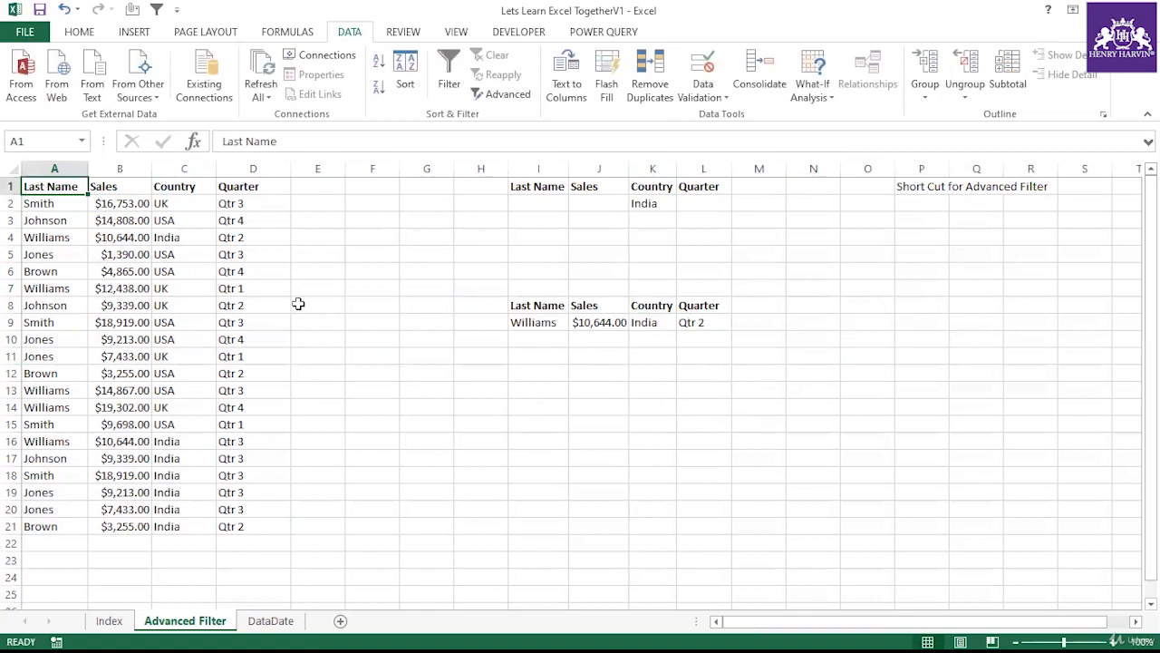
key("alt+a+q")
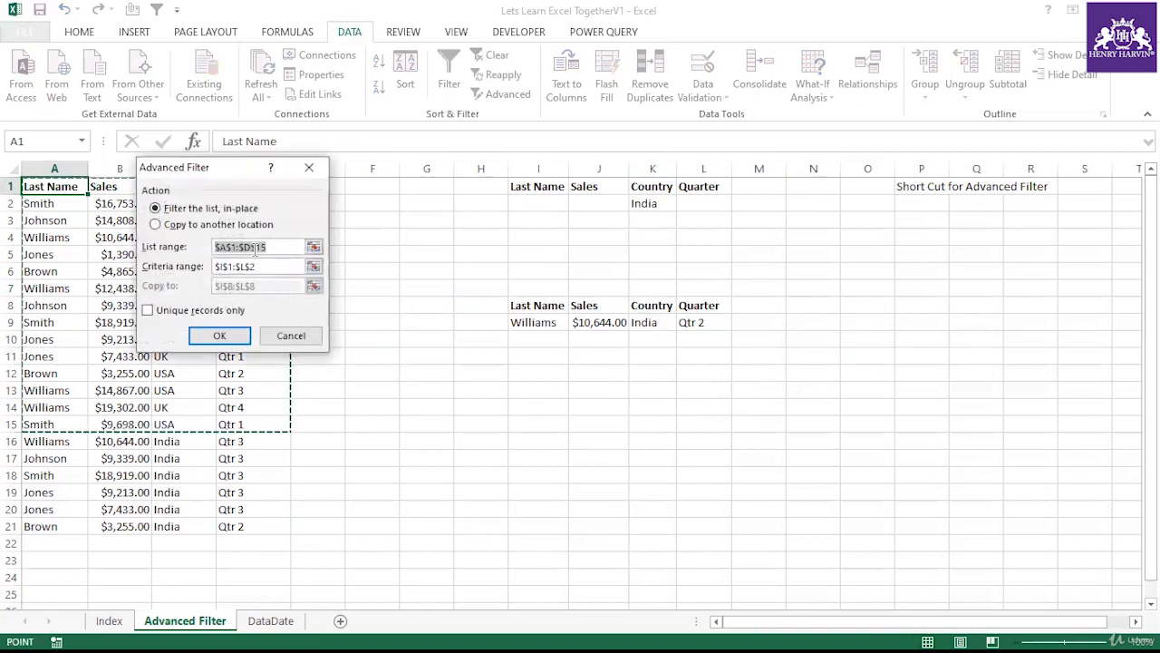
left_click_drag(224, 172, 614, 145)
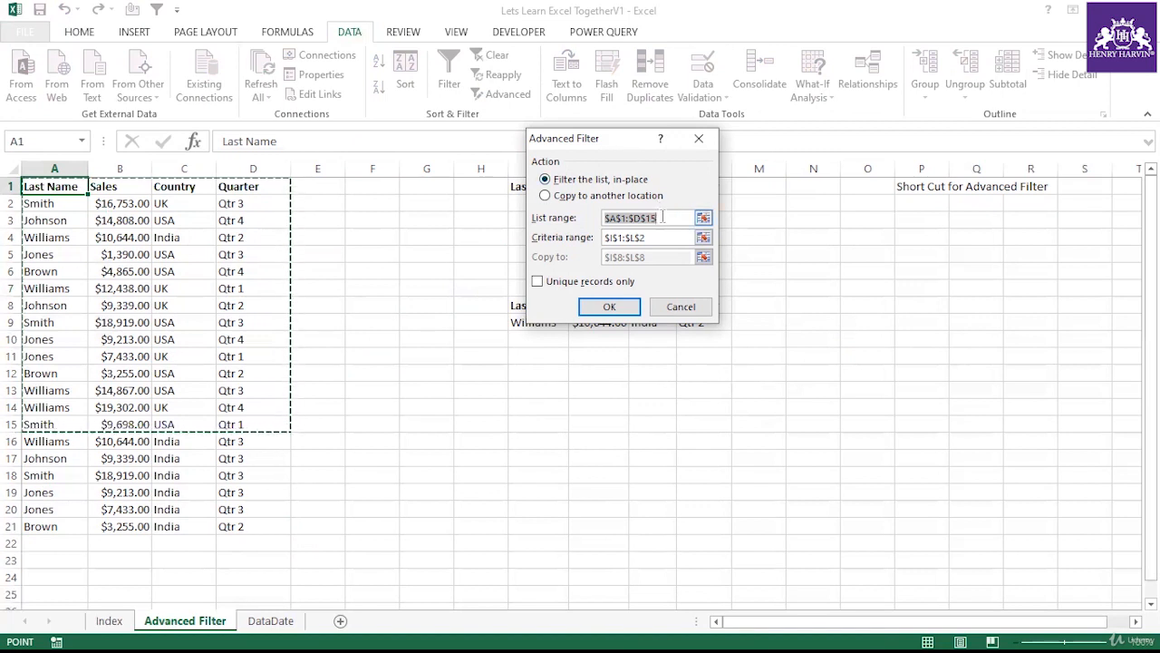
left_click_drag(667, 217, 538, 217)
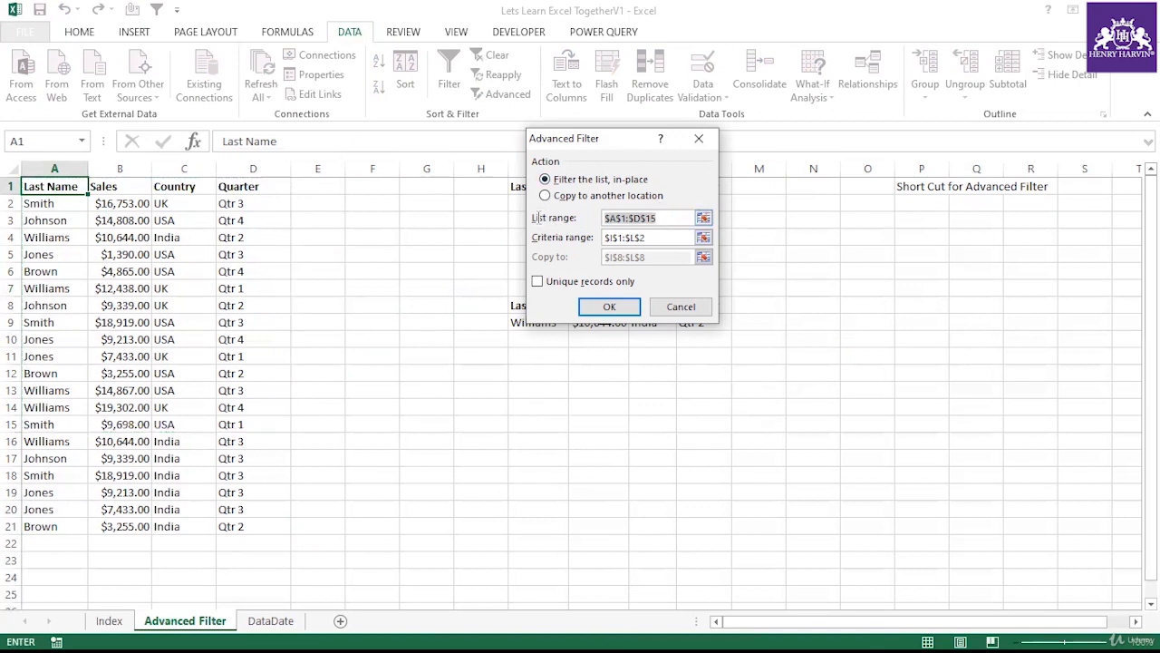
key("Delete")
left_click(703, 218)
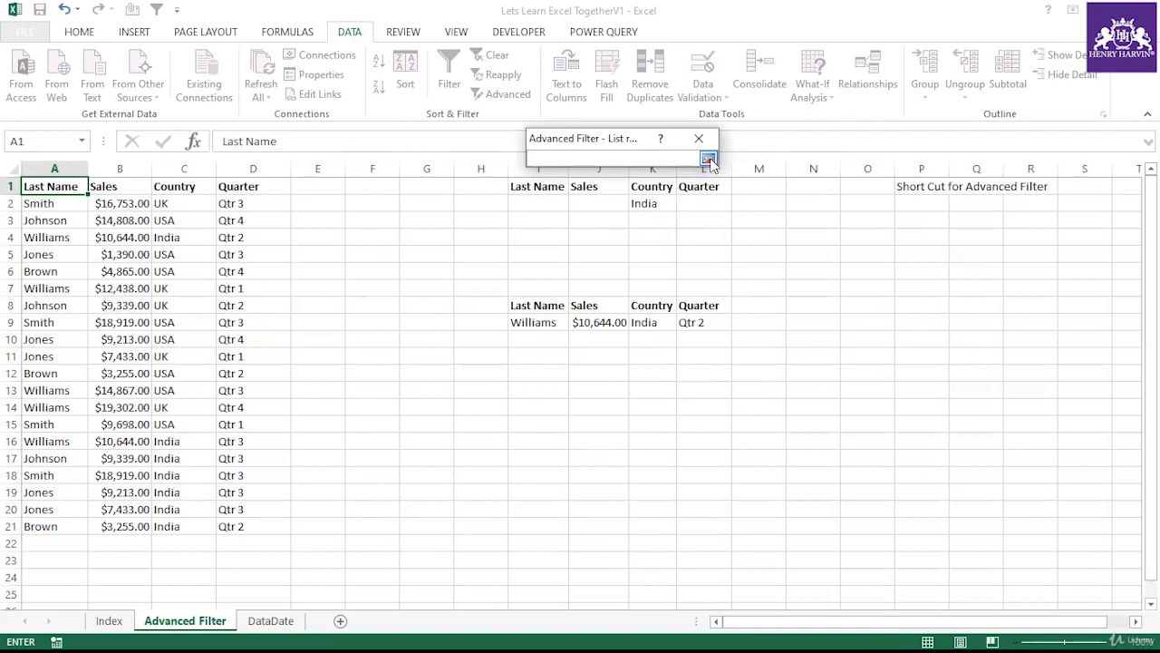
left_click_drag(45, 186, 236, 523)
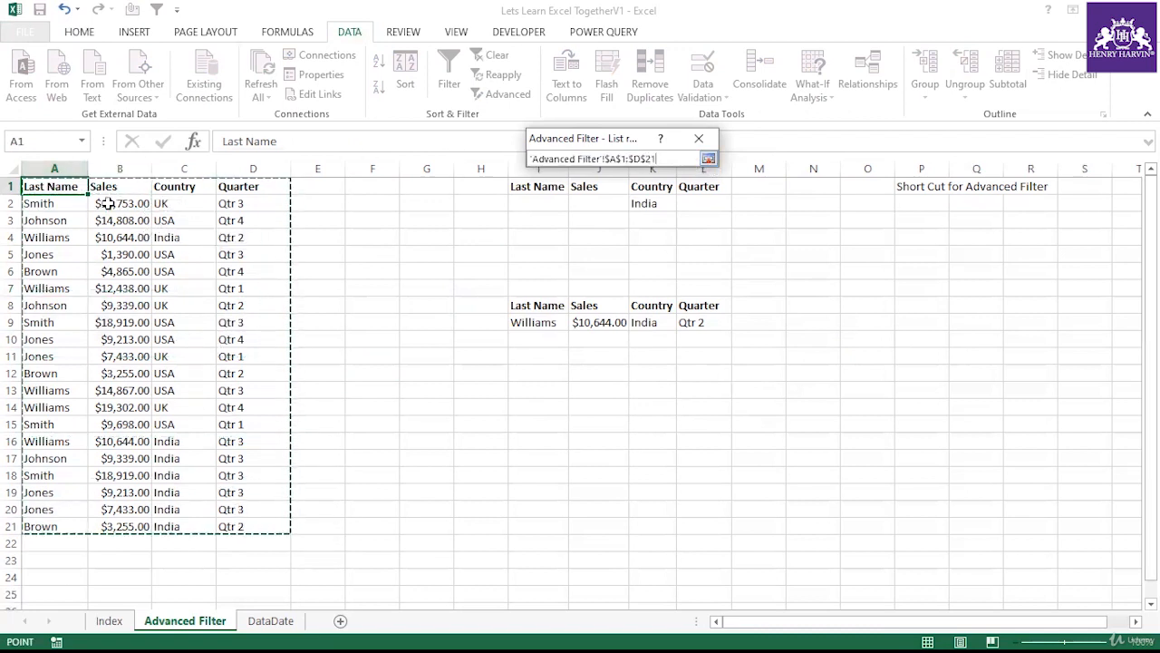
left_click(708, 159)
Run the Advanced Filter to another location with criteria range I1:L2 and destination I8:L8, and check the extracted India rows
left_click(594, 196)
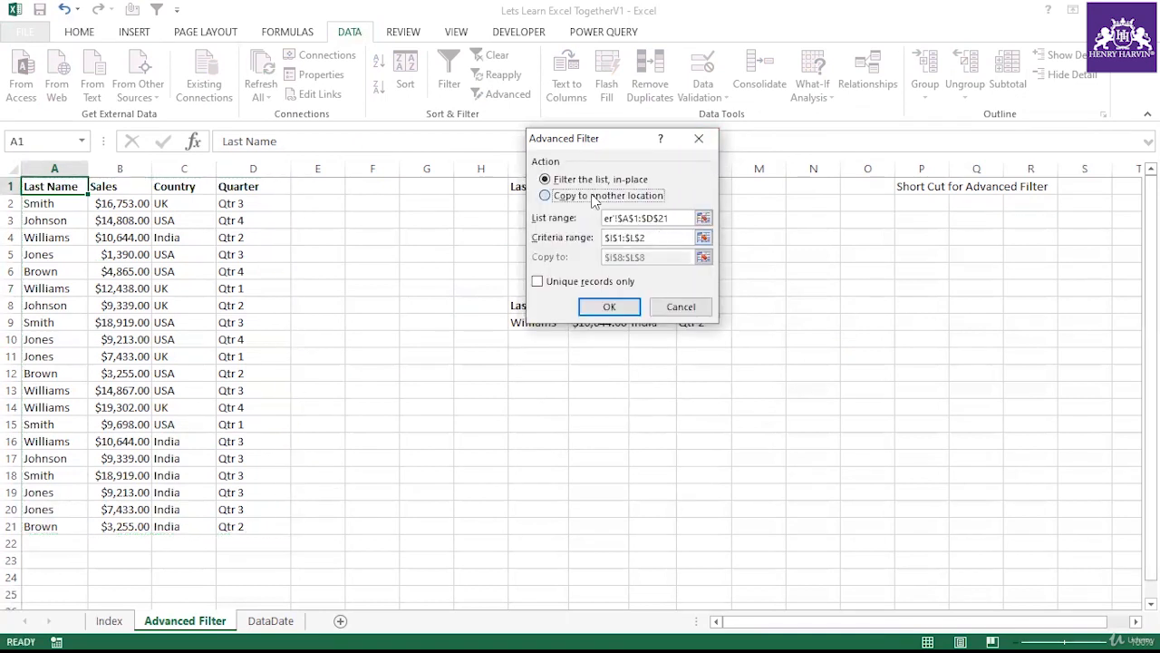
left_click(645, 237)
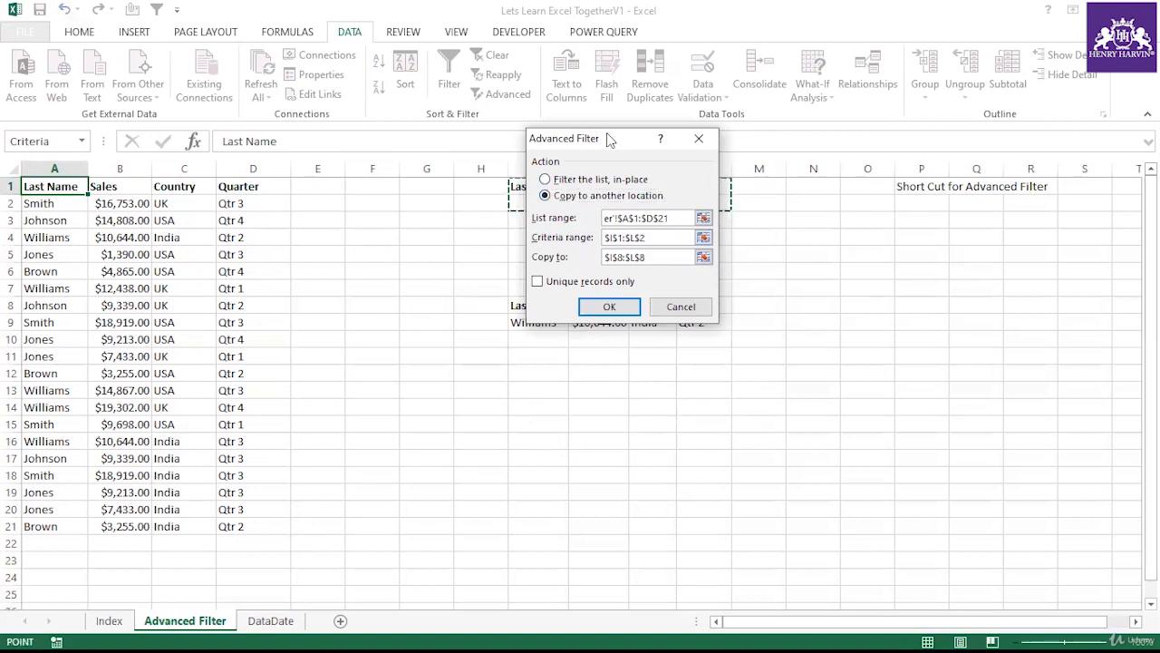
left_click_drag(609, 139, 367, 232)
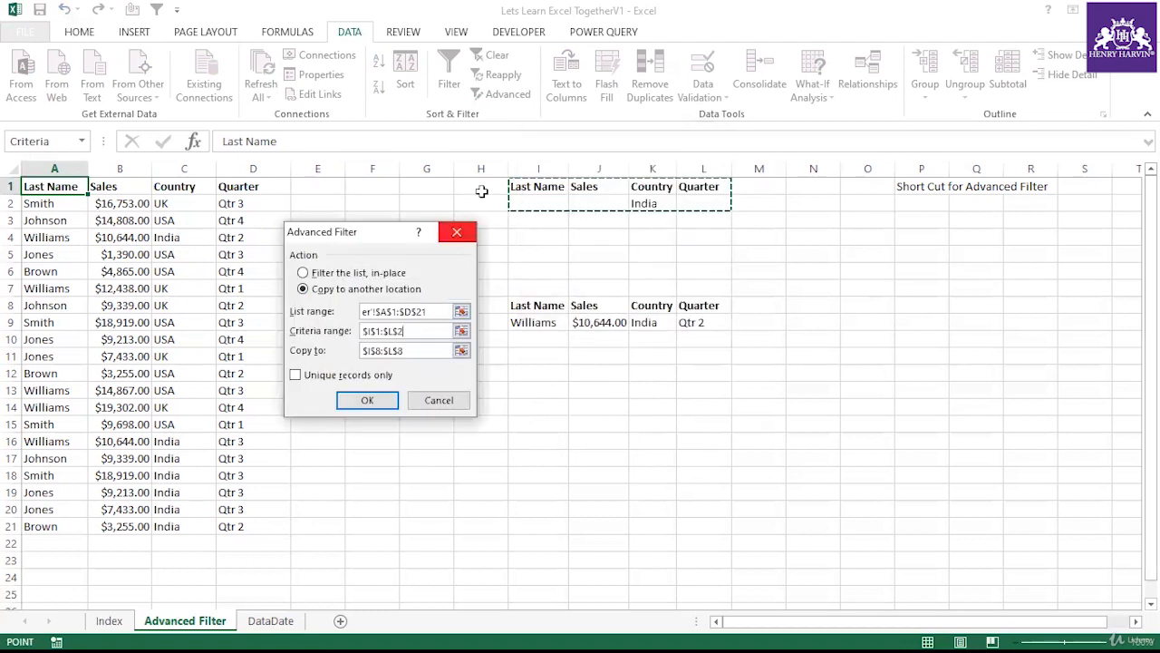
left_click(407, 351)
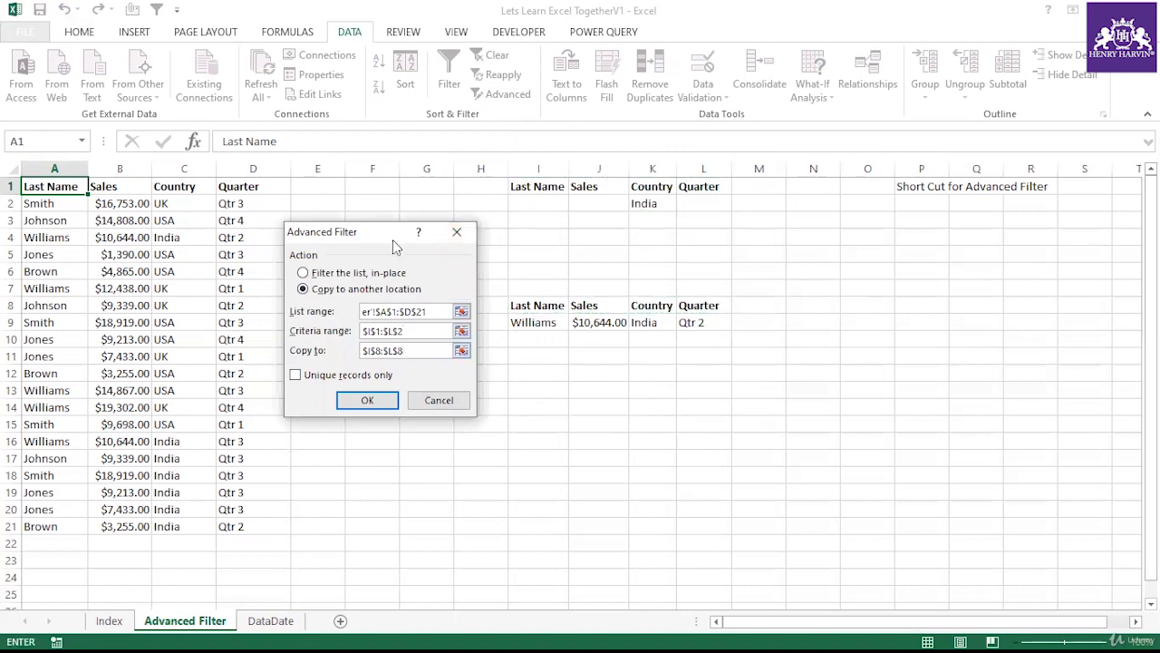
left_click_drag(393, 240, 387, 176)
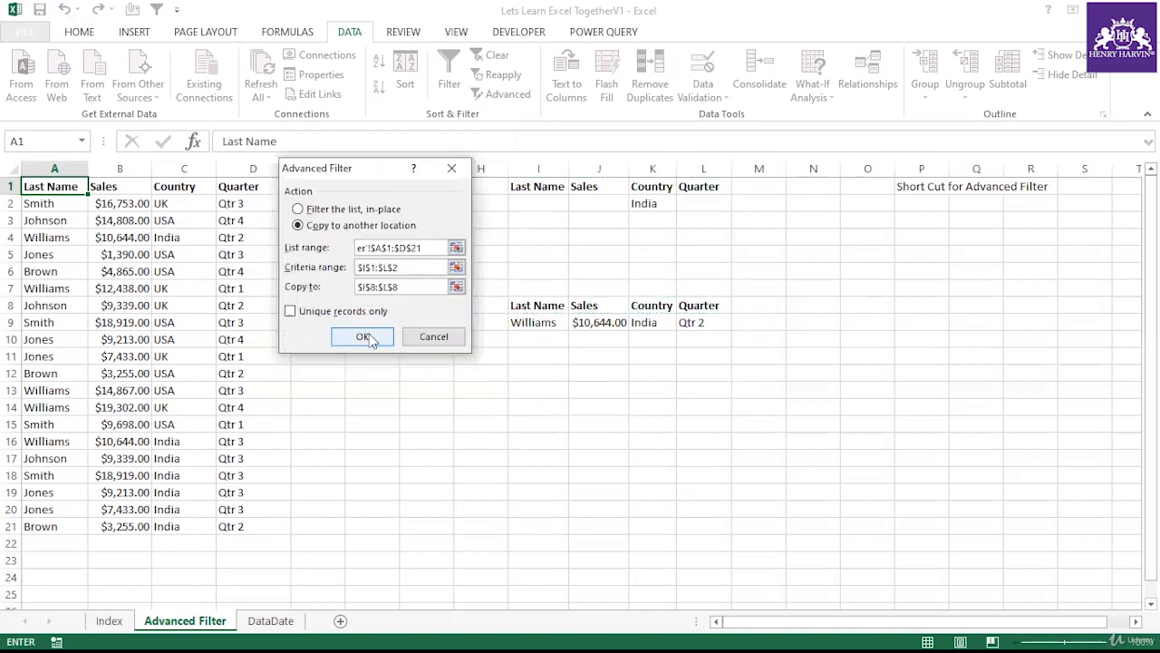
left_click(363, 336)
left_click_drag(548, 302, 700, 428)
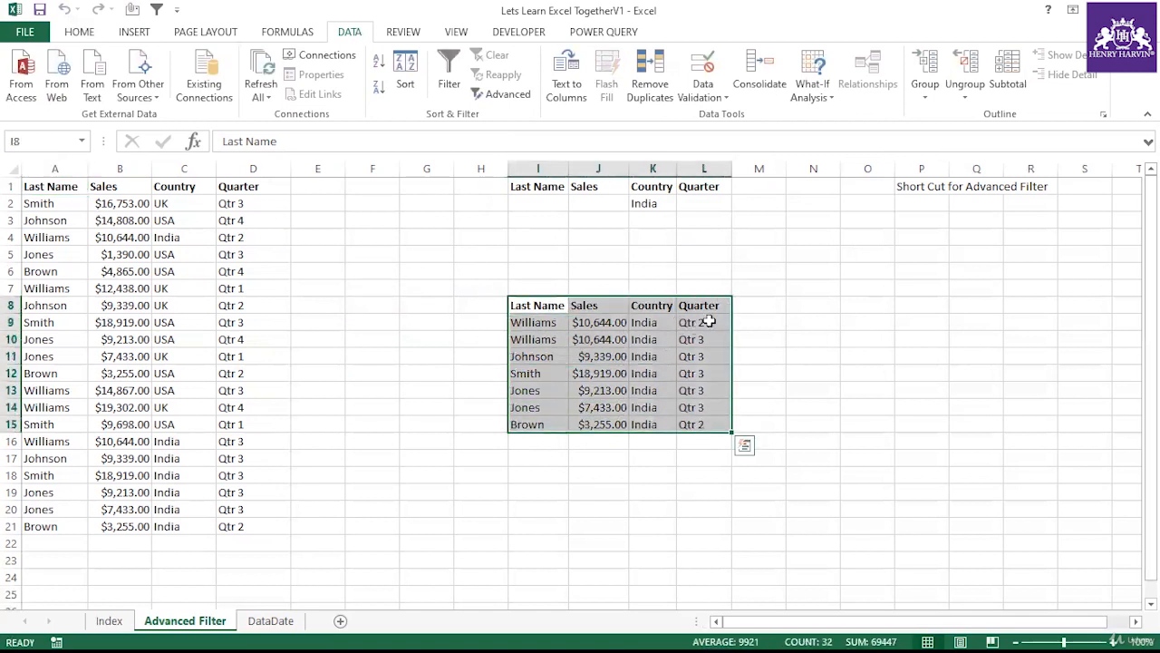
left_click_drag(708, 322, 549, 474)
Copy Qtr 3 from L12 into the Quarter criterion cell L2
left_click(708, 206)
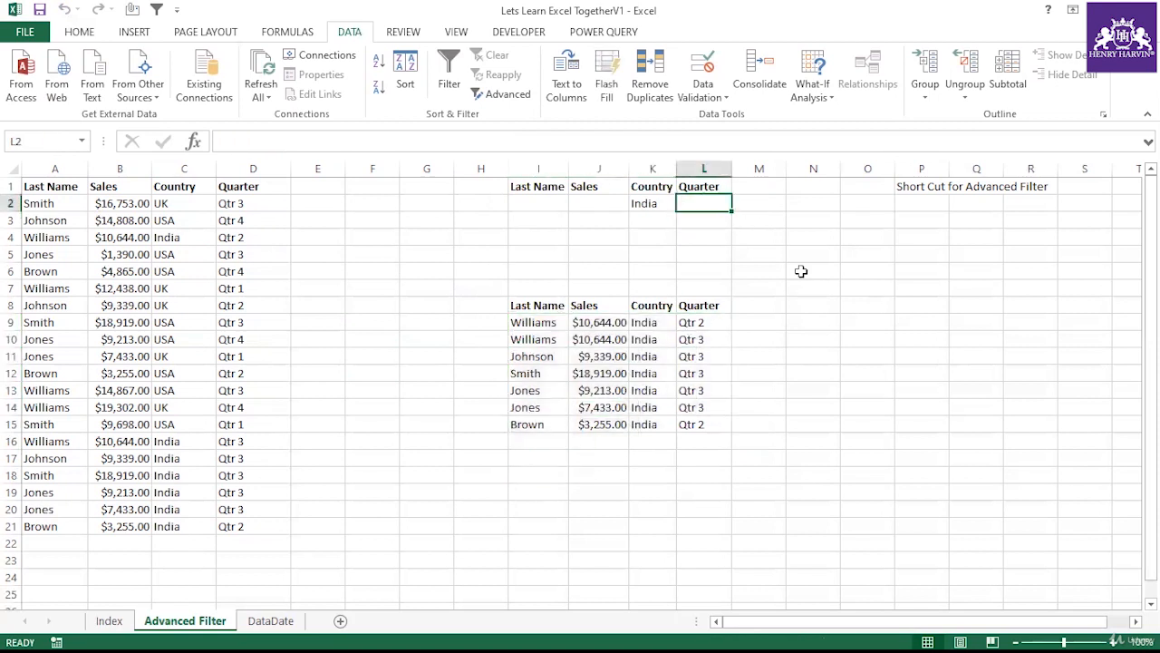
left_click(705, 374)
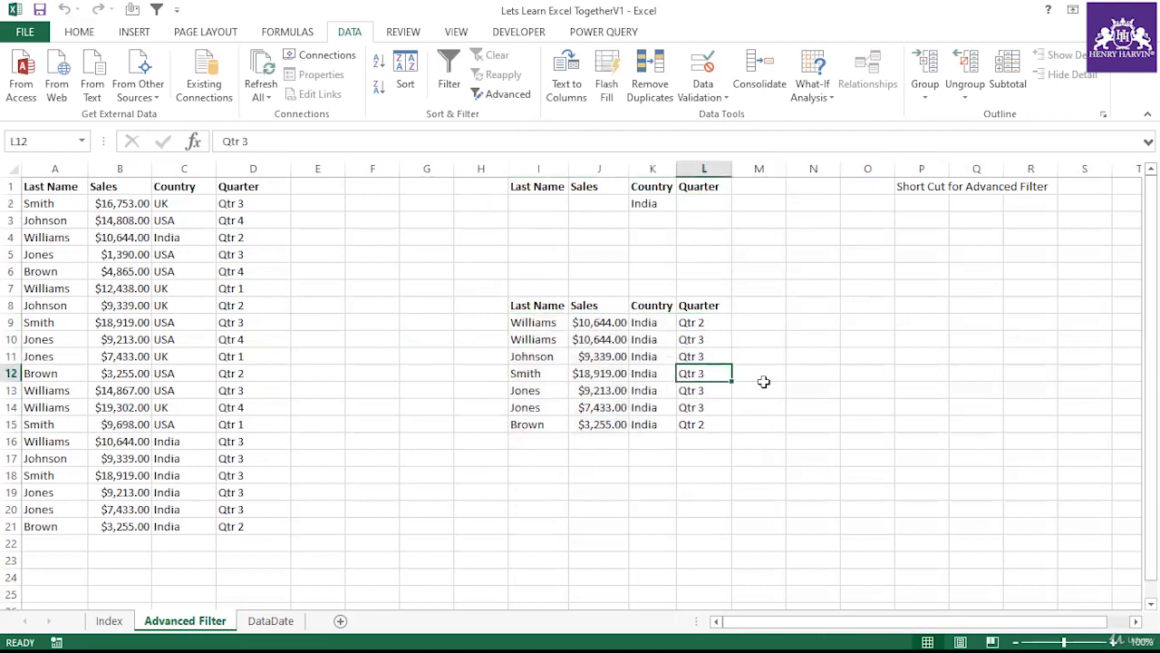
key("ctrl+c")
left_click(716, 204)
key("ctrl+v")
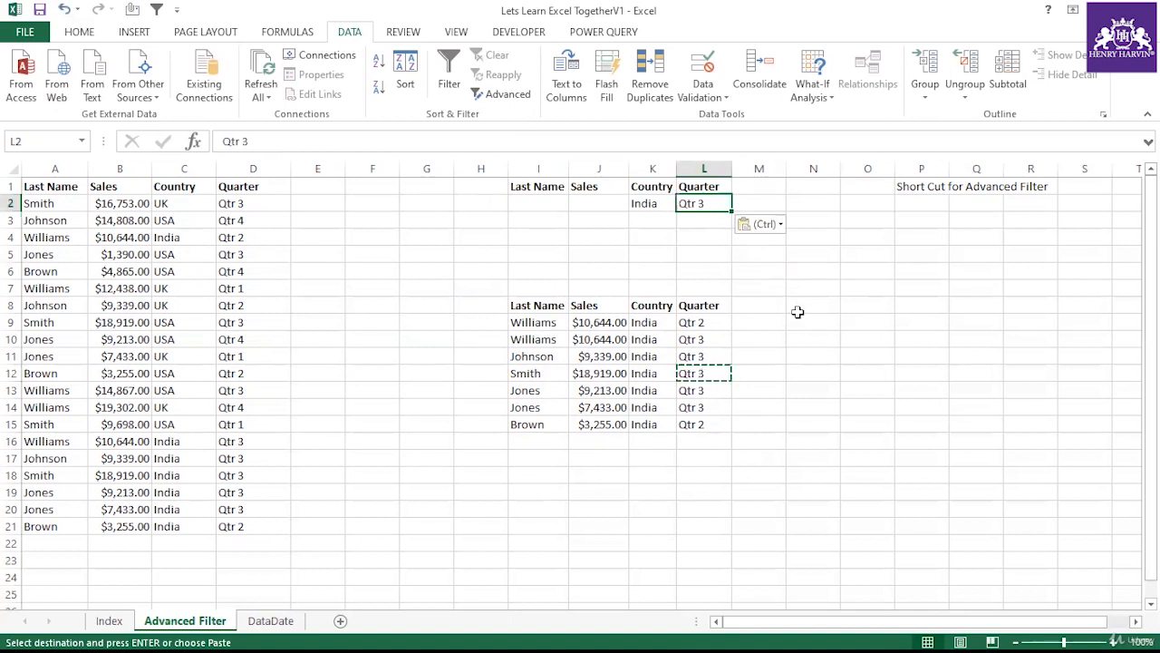
left_click(801, 313)
key("Escape")
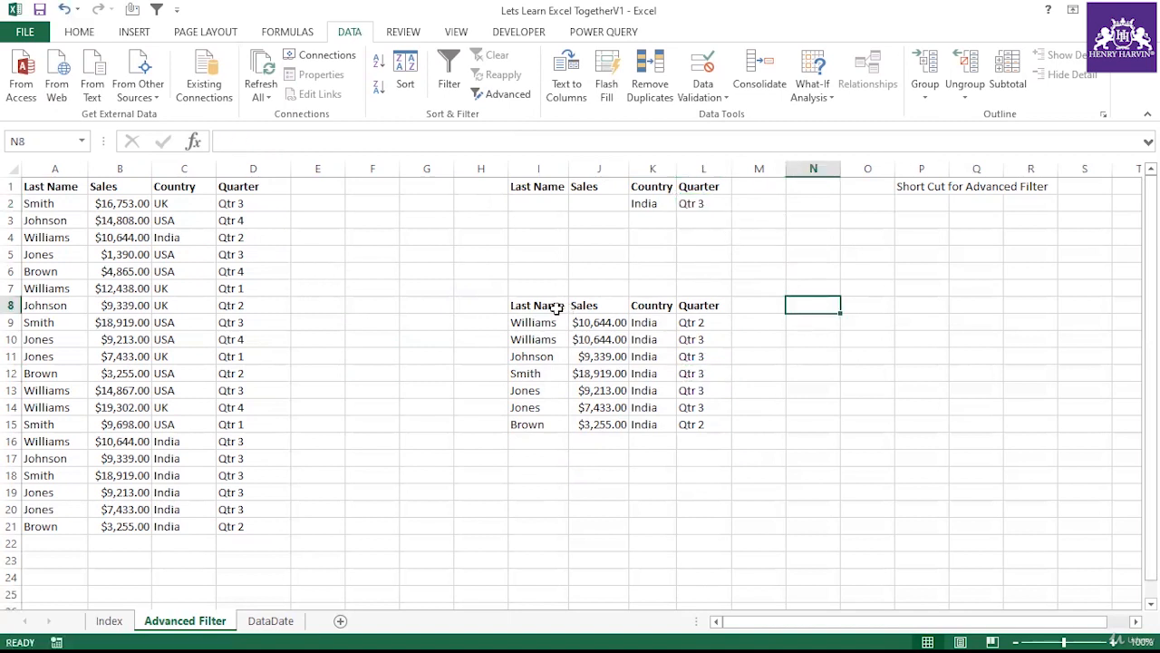
Rerun the Advanced Filter to another location using the India and Qtr 3 criteria, and check the extracted rows
left_click(505, 96)
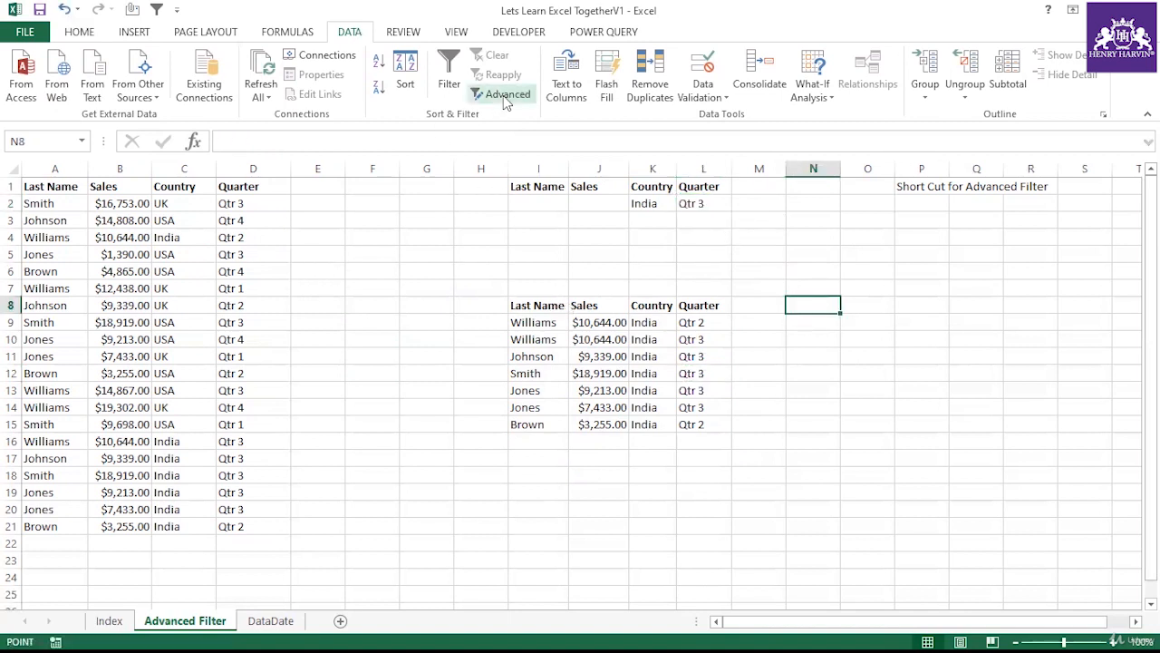
left_click(353, 224)
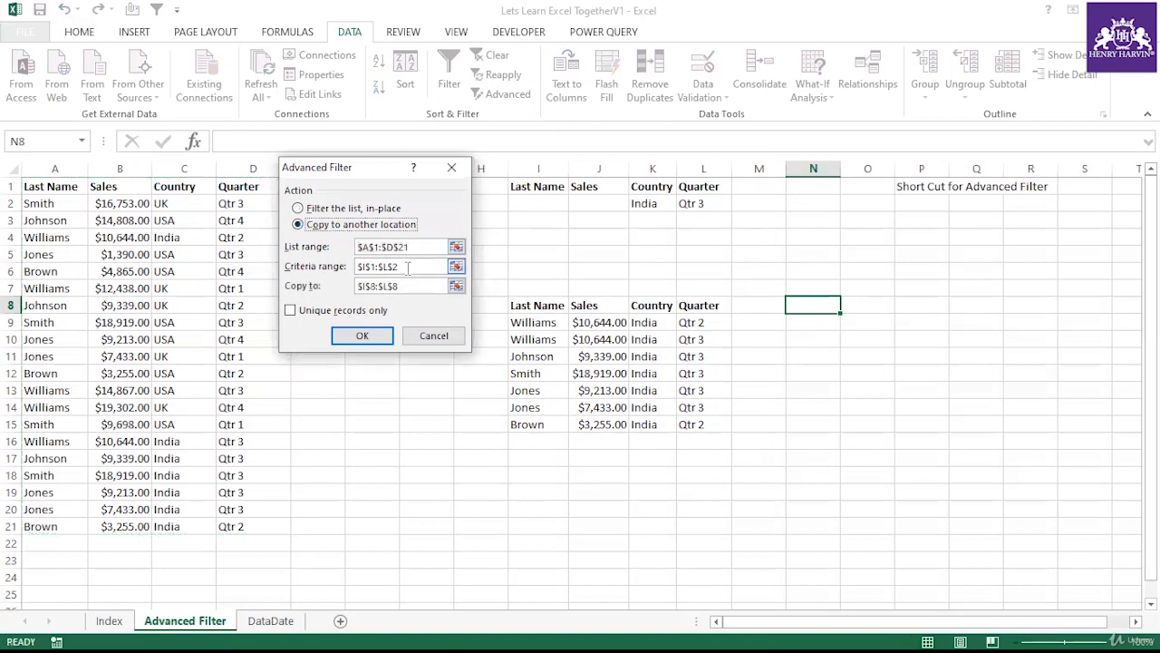
left_click(362, 336)
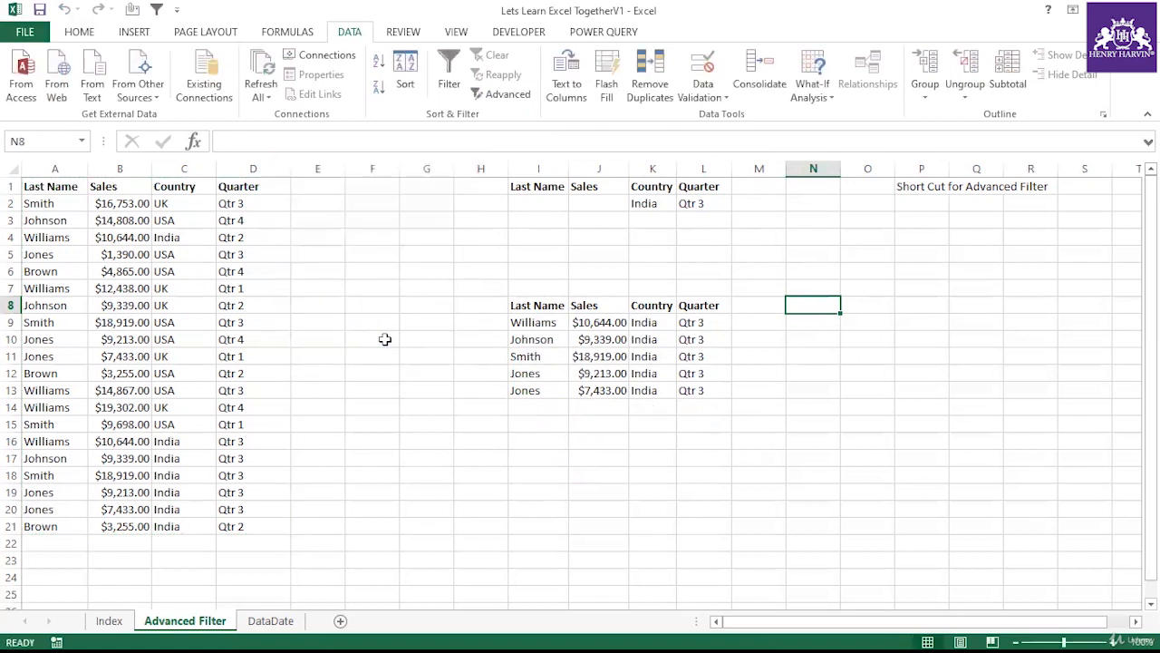
left_click_drag(532, 306, 692, 381)
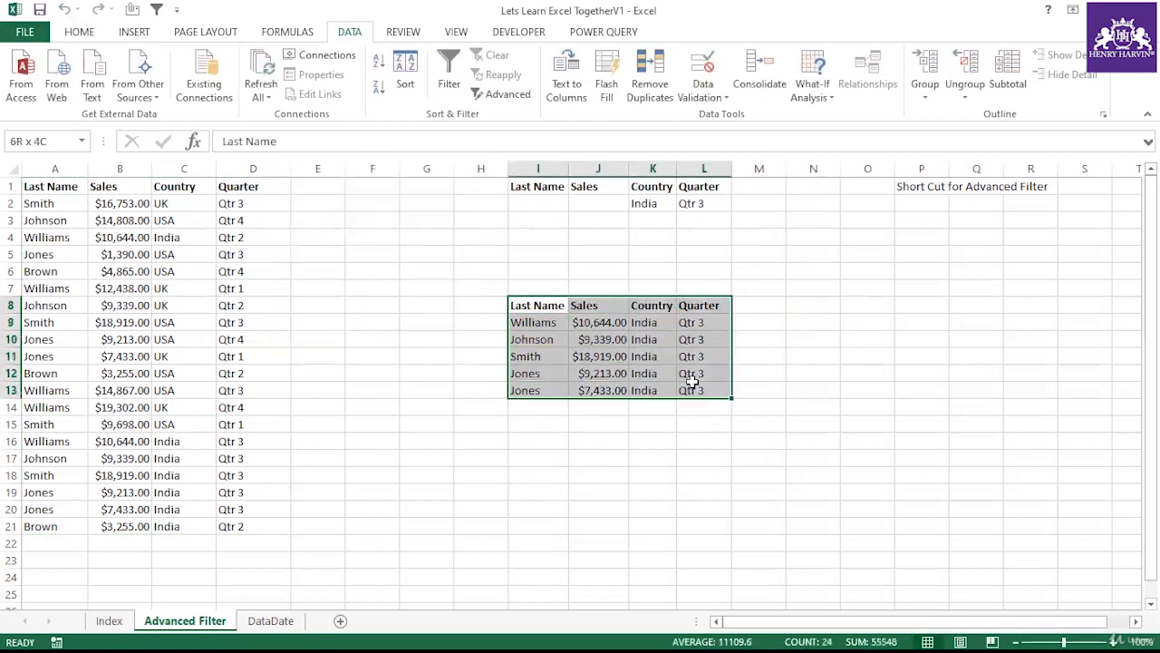
left_click(709, 442)
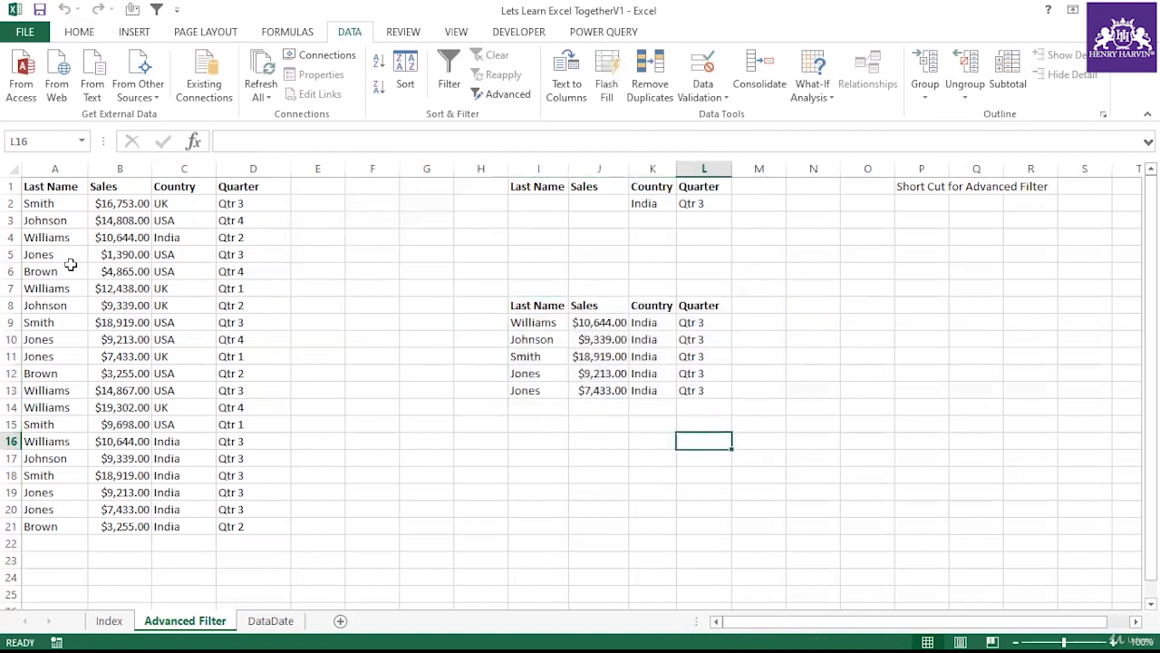
Compare source rows 16 and 4, and copy the last name from A4 into the Last Name criterion cell I2
left_click(67, 444)
left_click_drag(67, 444, 228, 443)
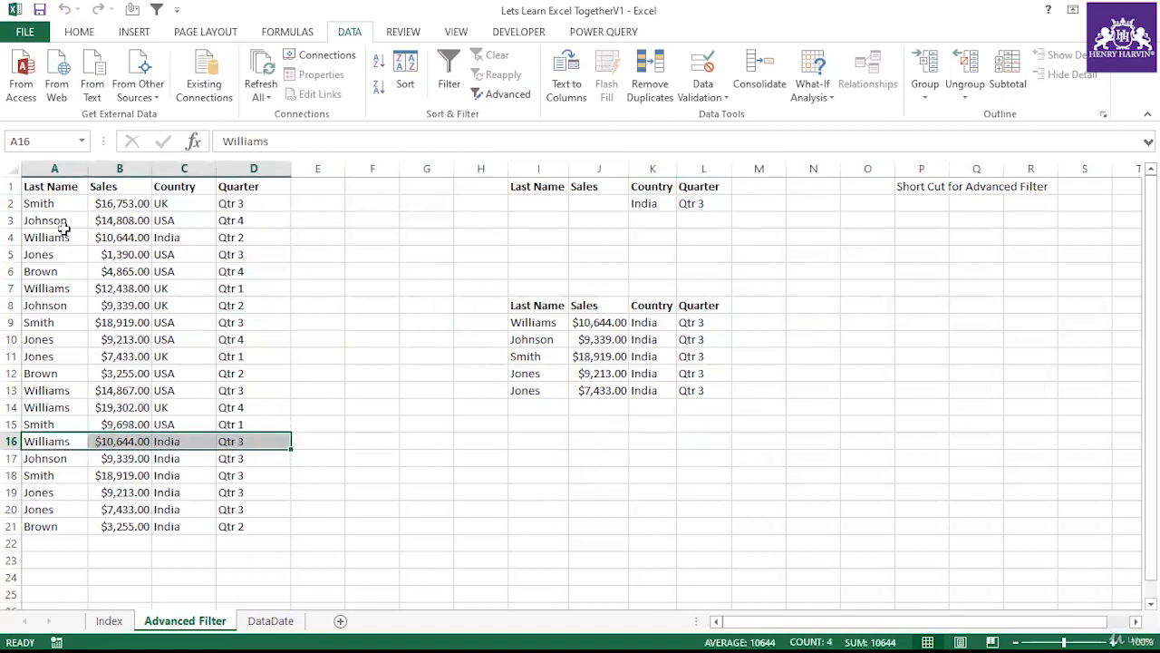
left_click_drag(58, 238, 285, 256)
left_click(385, 288)
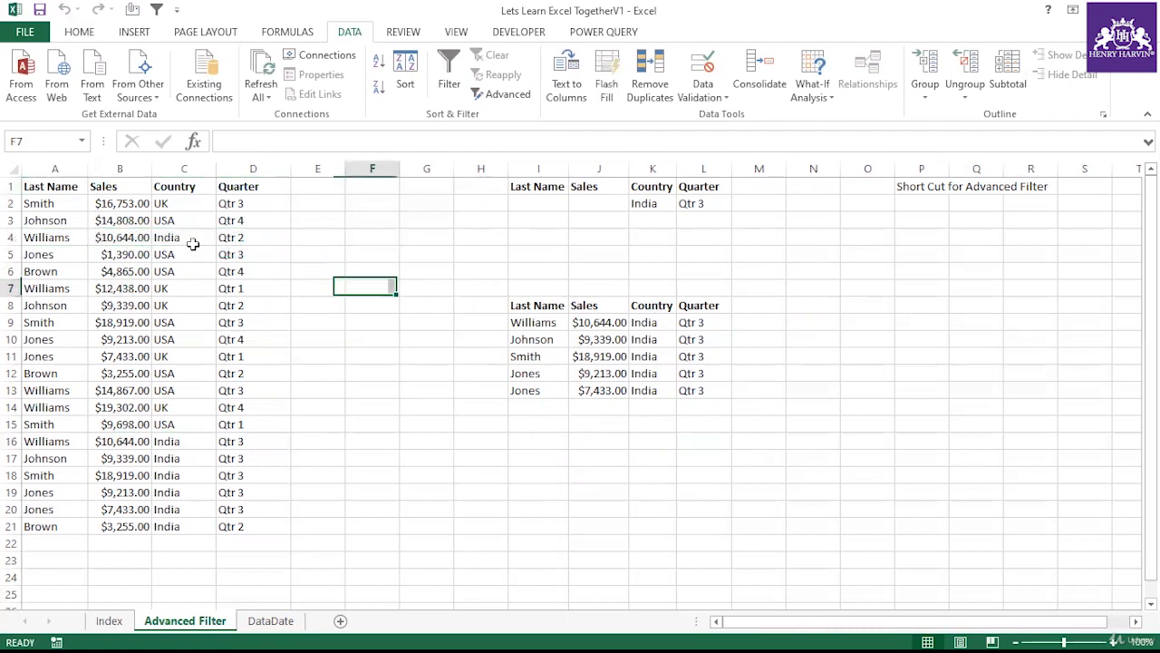
left_click(34, 237)
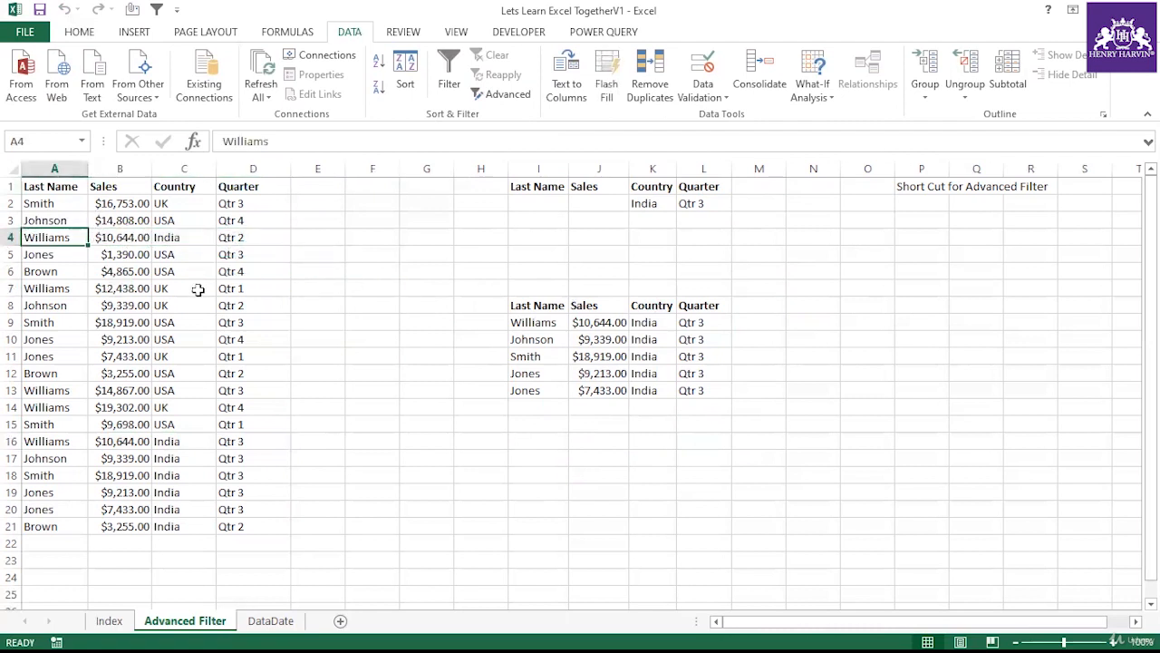
key("ctrl+c")
left_click(531, 205)
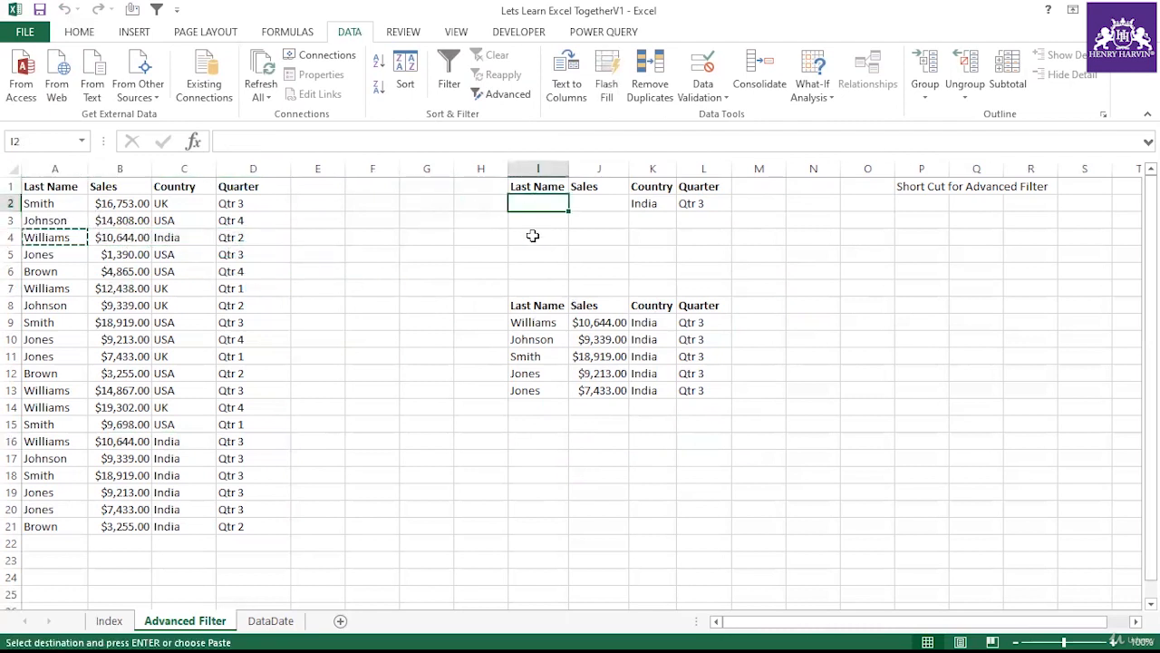
key("ctrl+v")
left_click(367, 285)
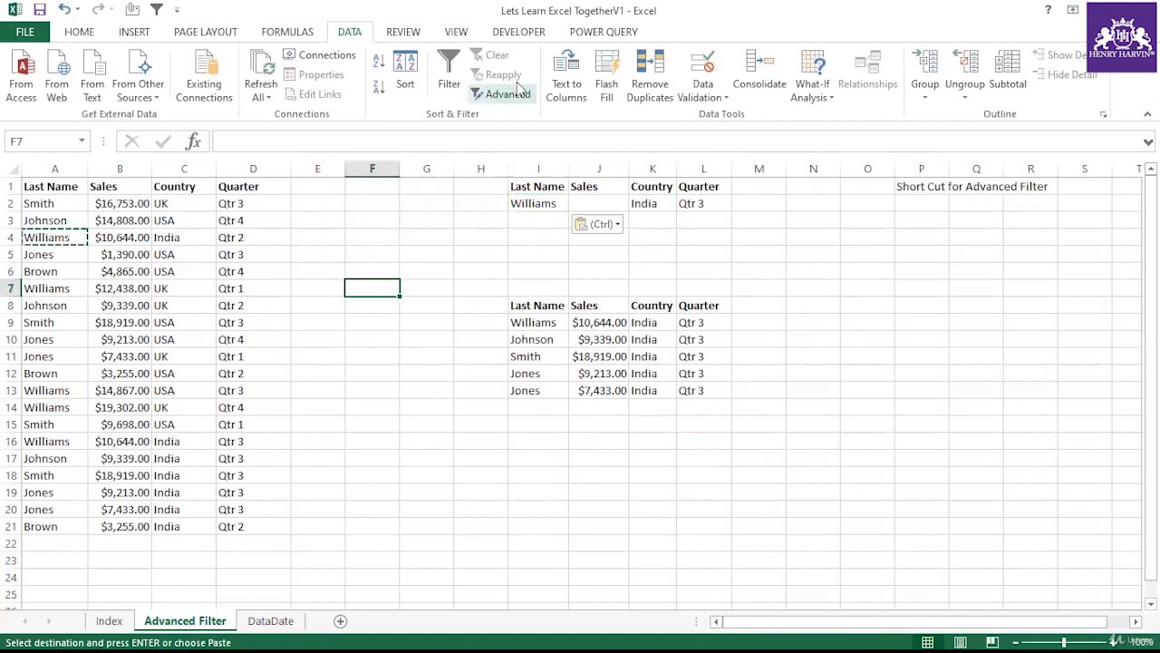
Extract the rows matching the Last Name, India and Qtr 3 criteria to another location with Advanced Filter
left_click(519, 91)
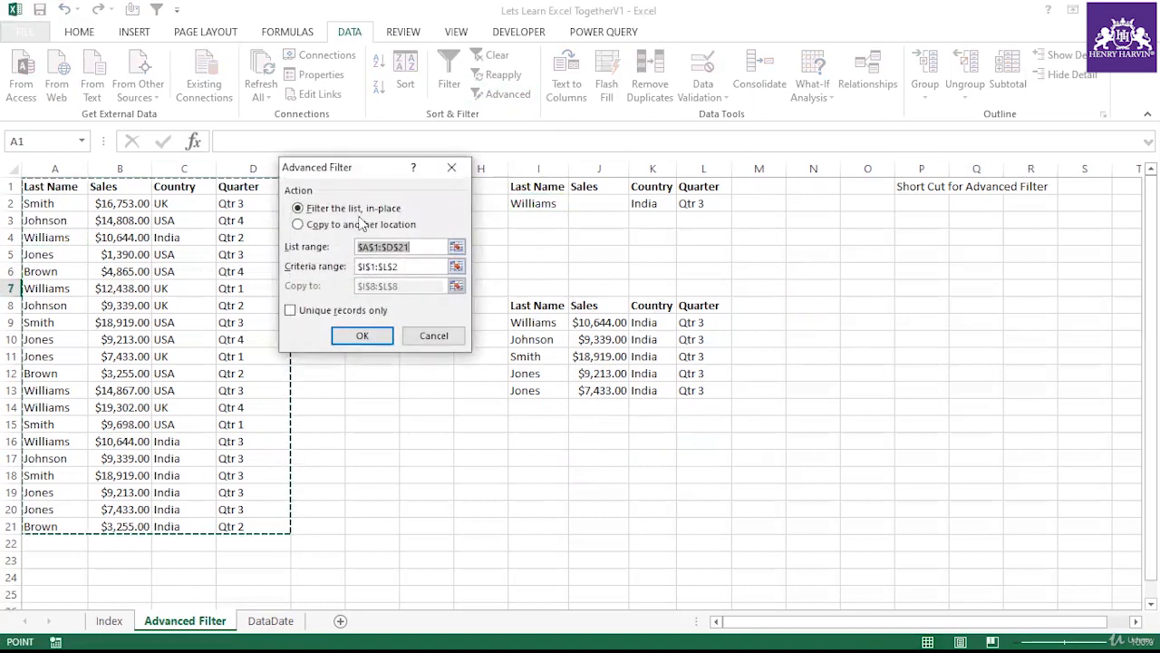
left_click(362, 224)
left_click(363, 335)
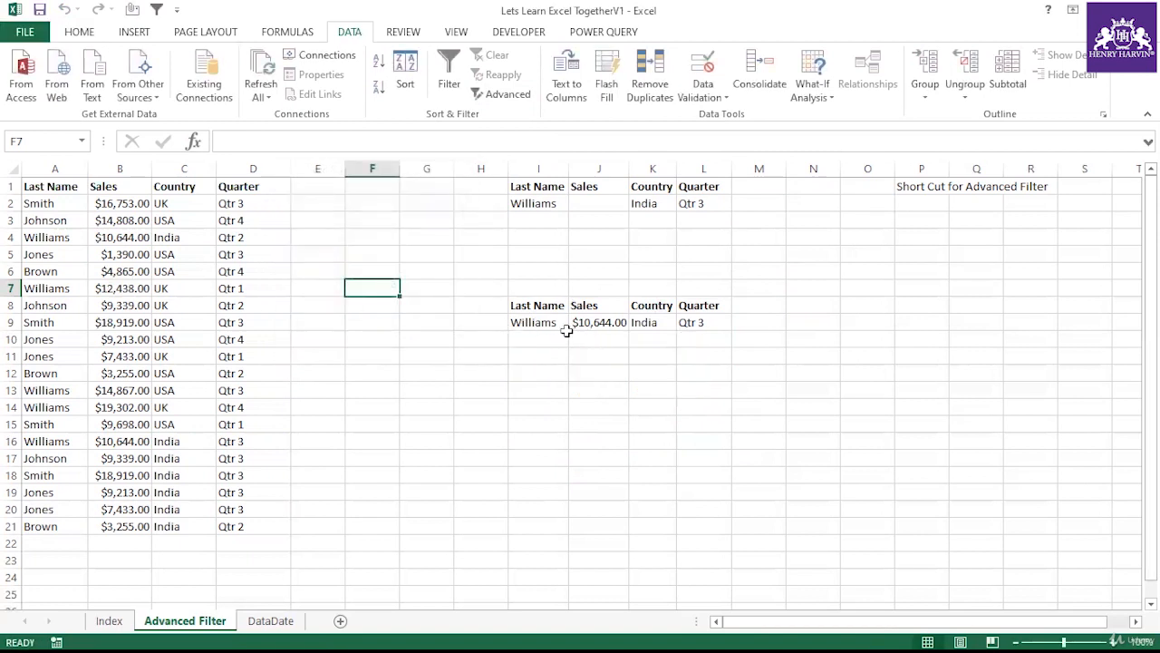
Copy Qtr 2 from D4 into L3 as a second Quarter criterion below Qtr 3
left_click(703, 207)
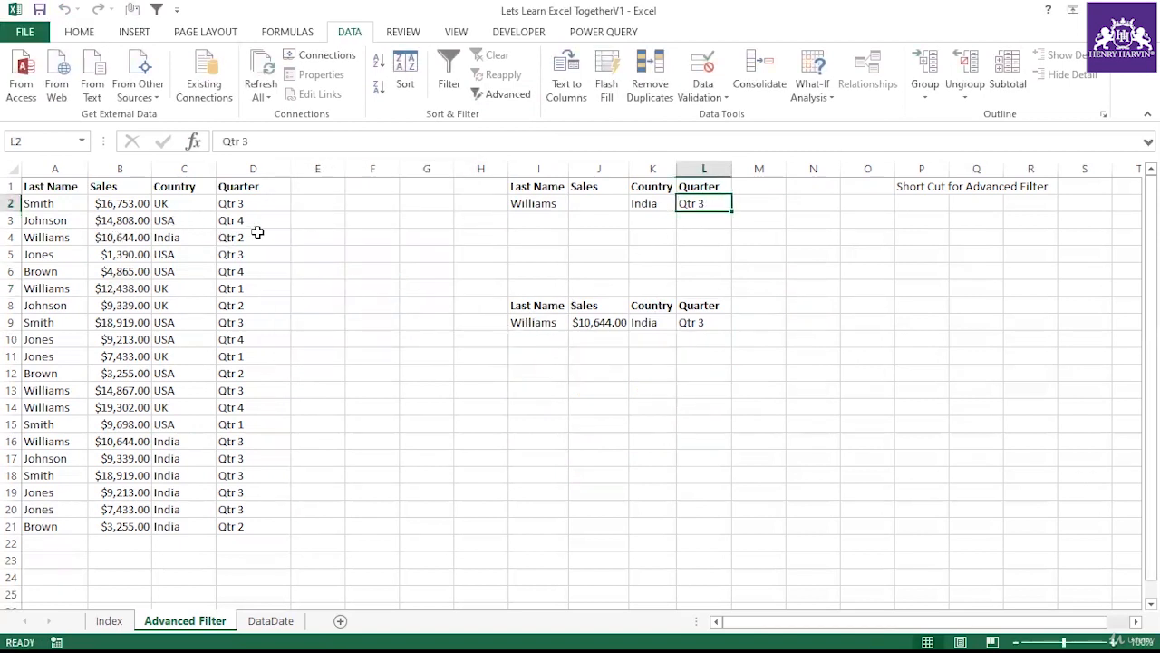
left_click(257, 233)
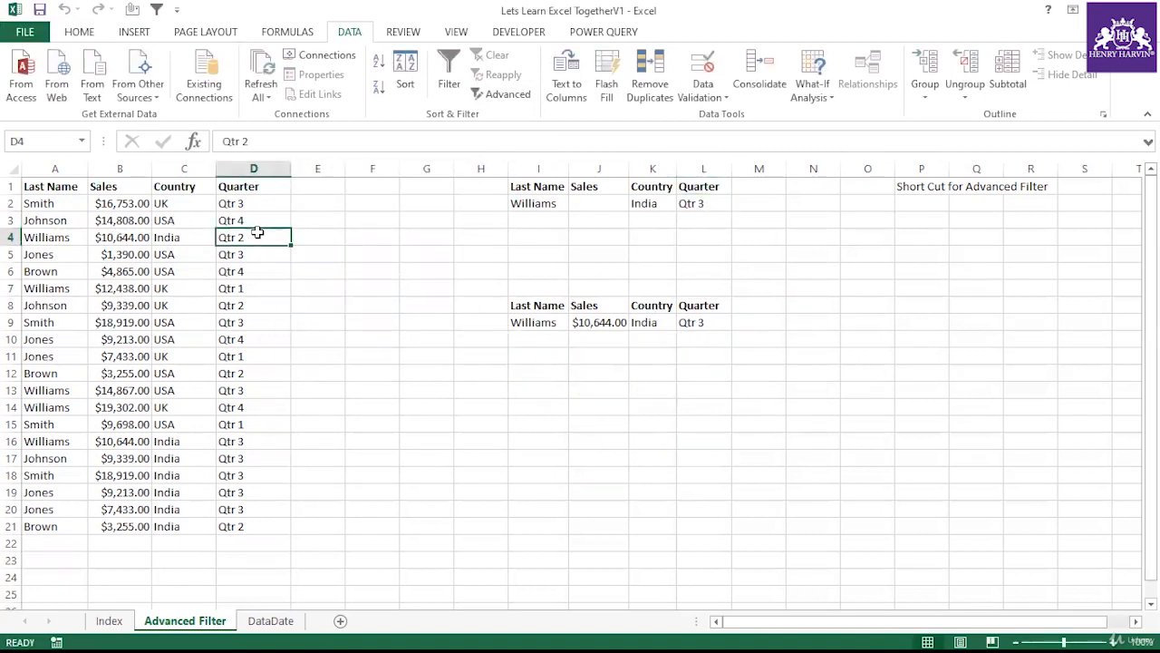
left_click(695, 218)
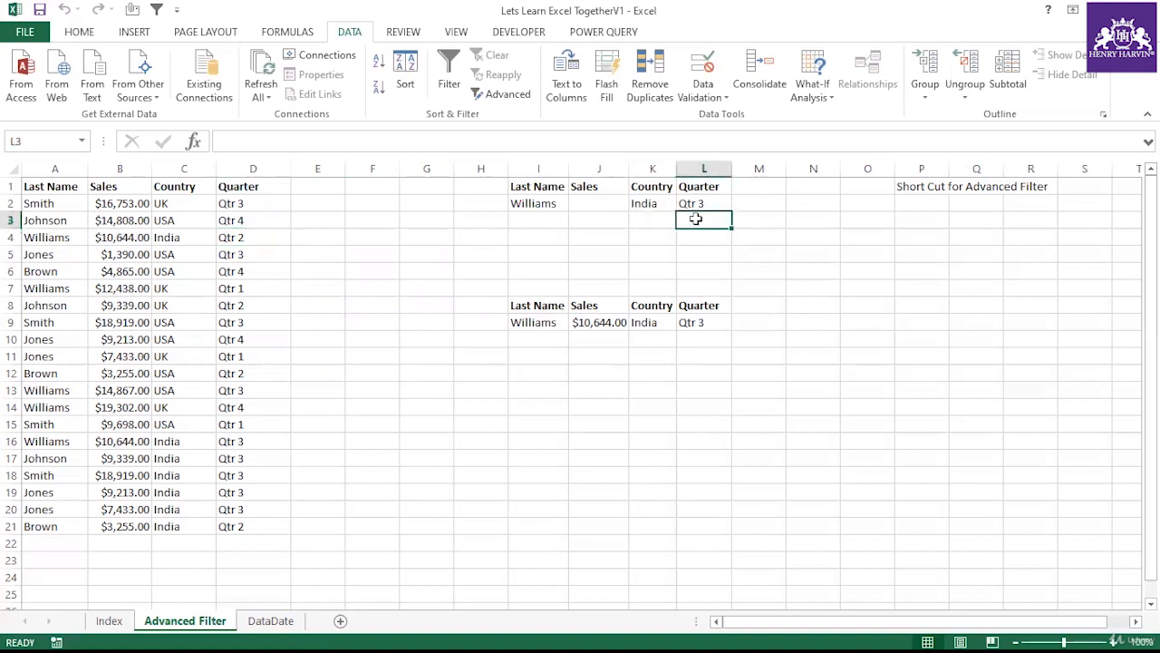
left_click(250, 237)
key("ctrl+c")
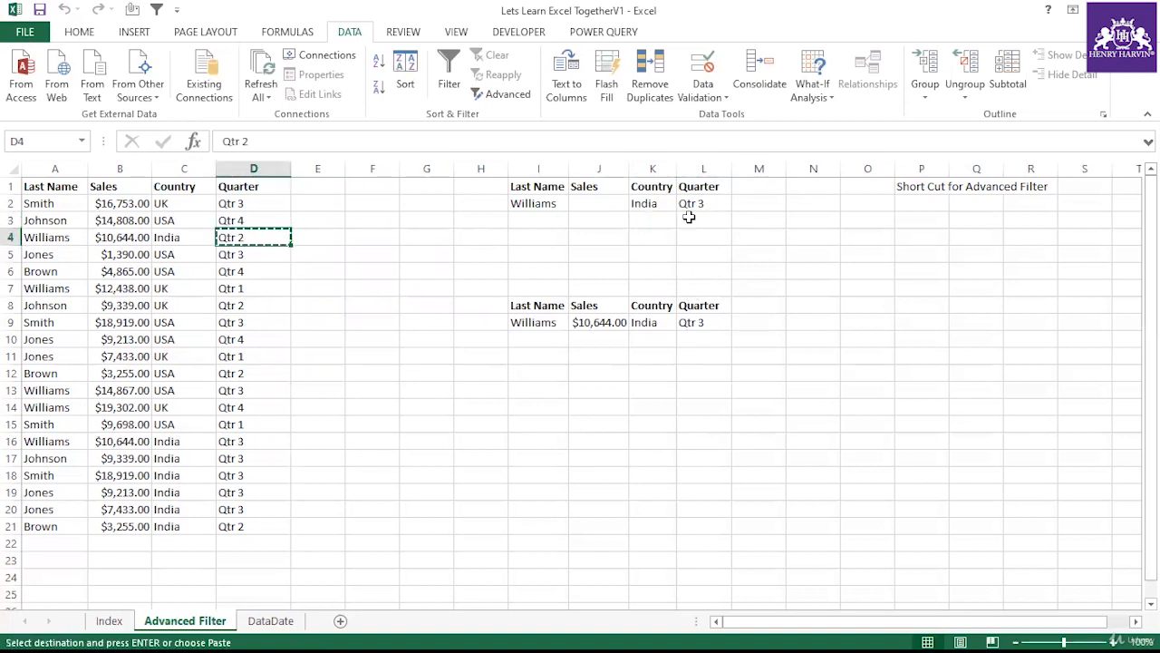
left_click(689, 220)
key("ctrl+v")
left_click(653, 389)
left_click(408, 289)
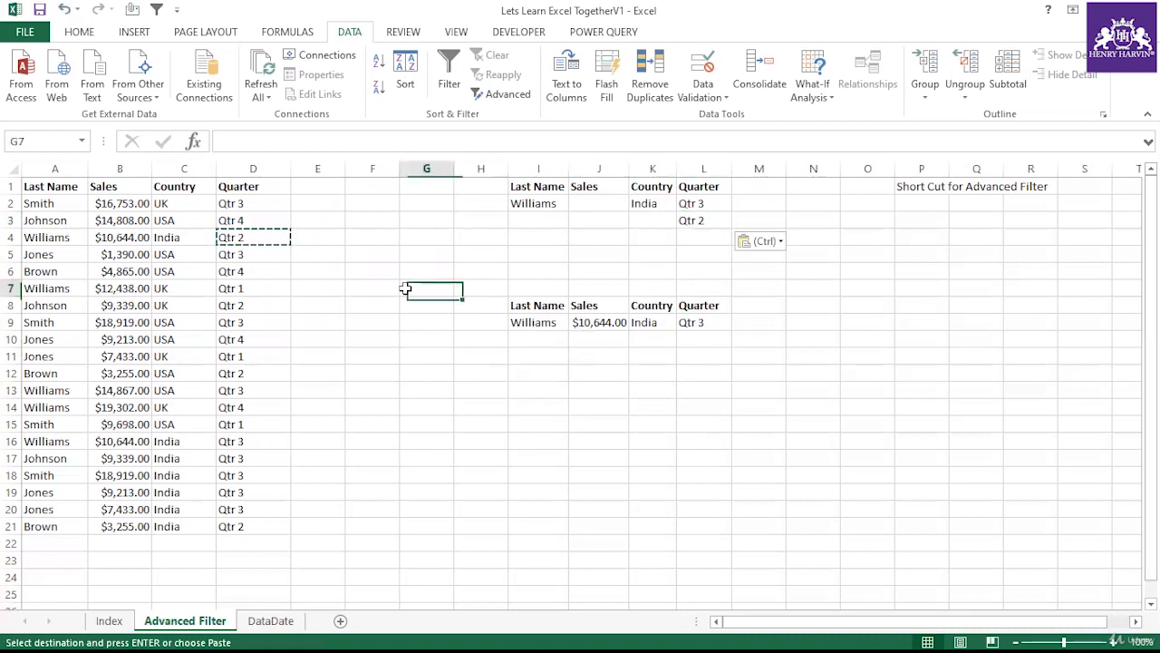
key("Escape")
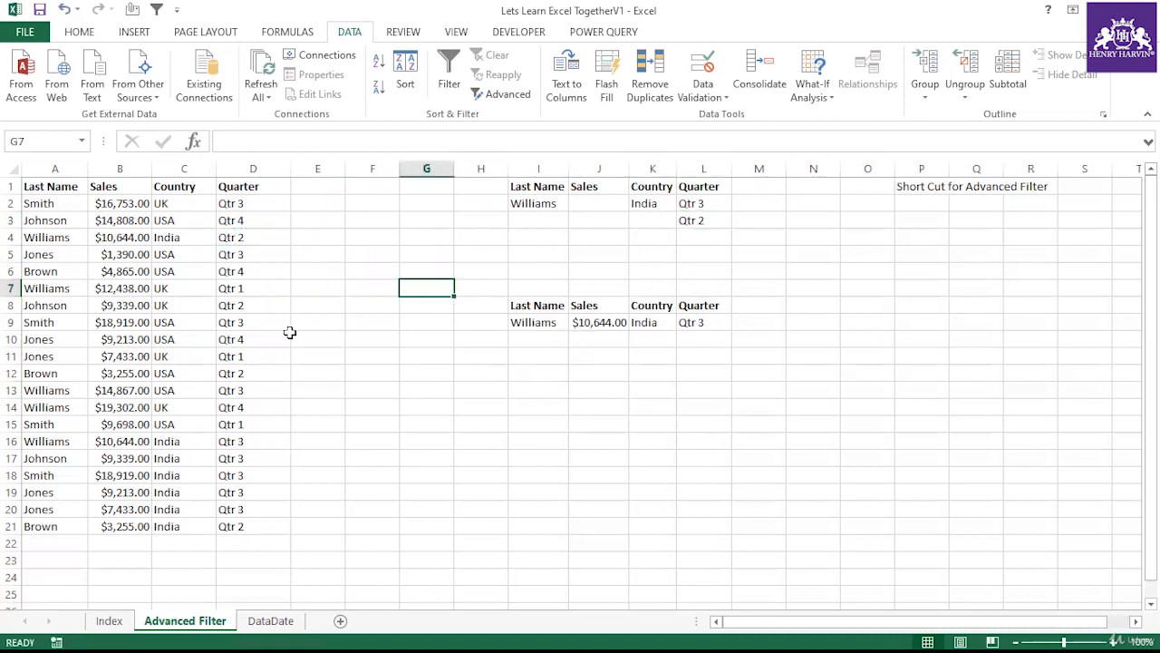
Run Advanced Filter on A1:D21 to another location, extending the criteria range to I1:L3 and copying to I8:L8
left_click(504, 94)
left_click(345, 224)
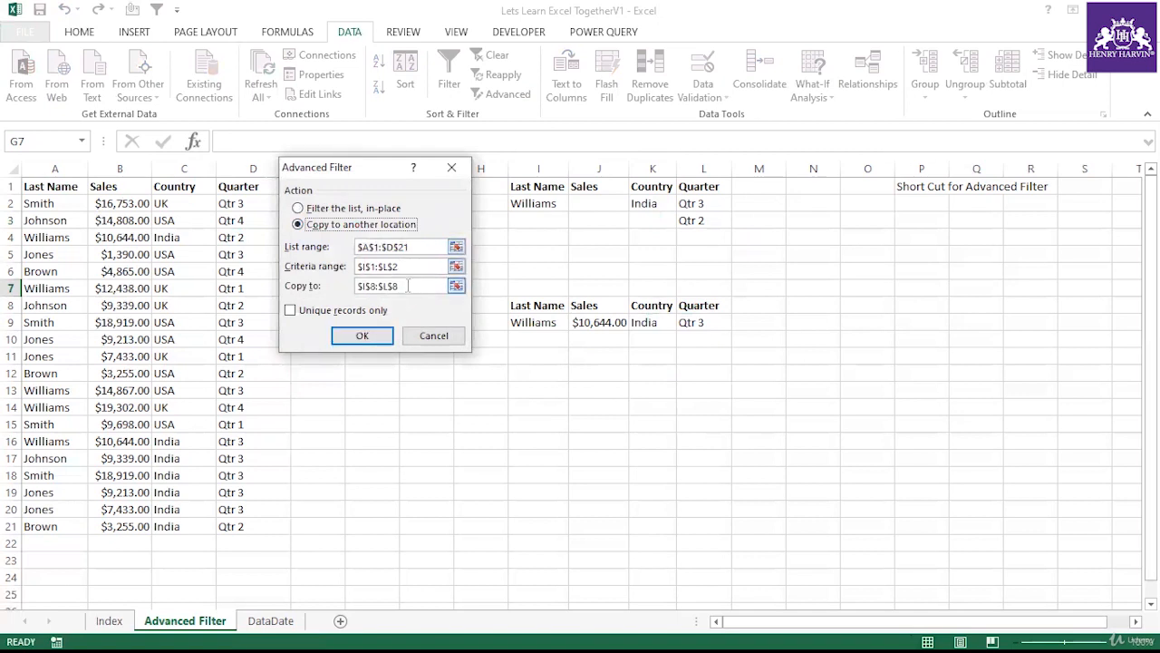
left_click(410, 265)
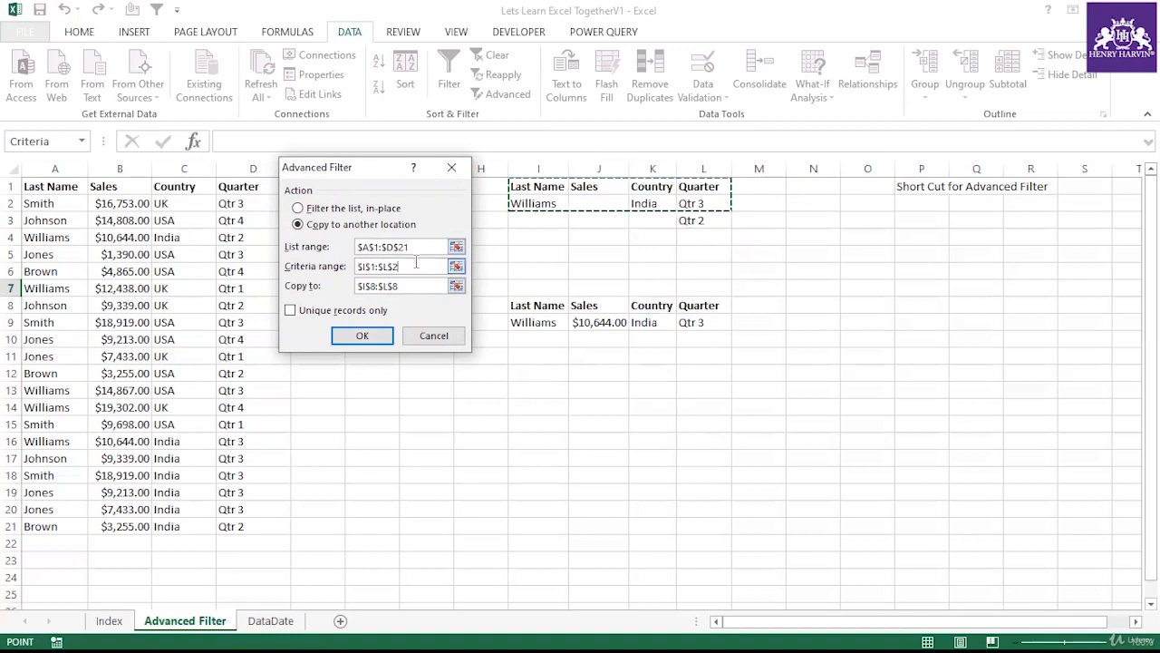
key("BackSpace")
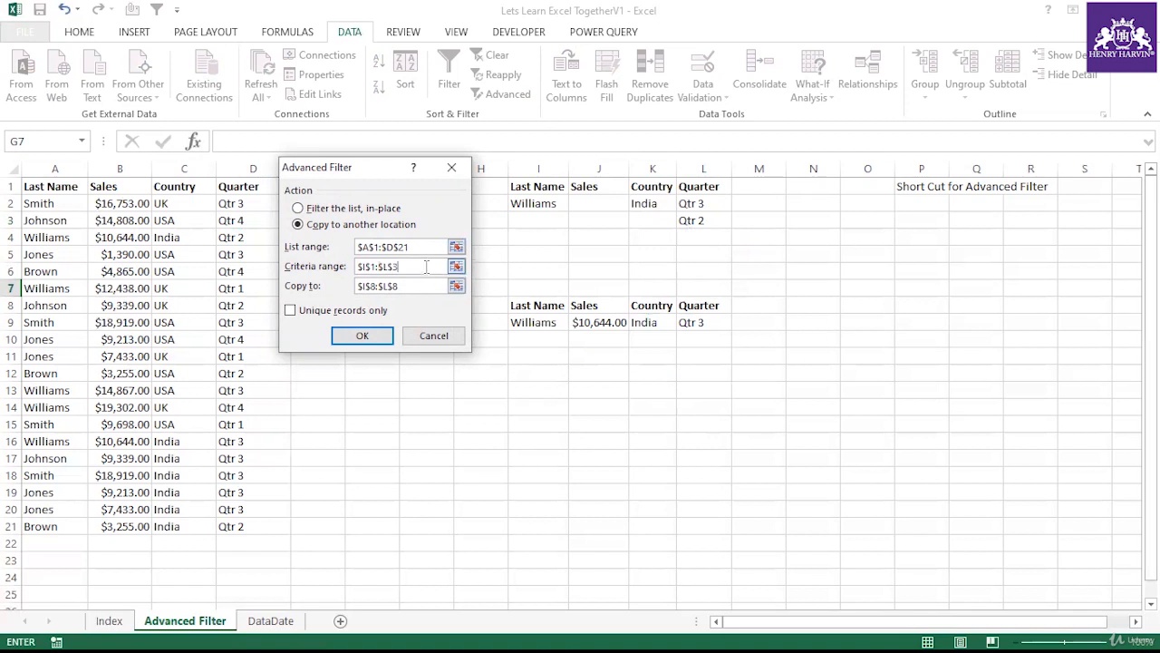
left_click(456, 268)
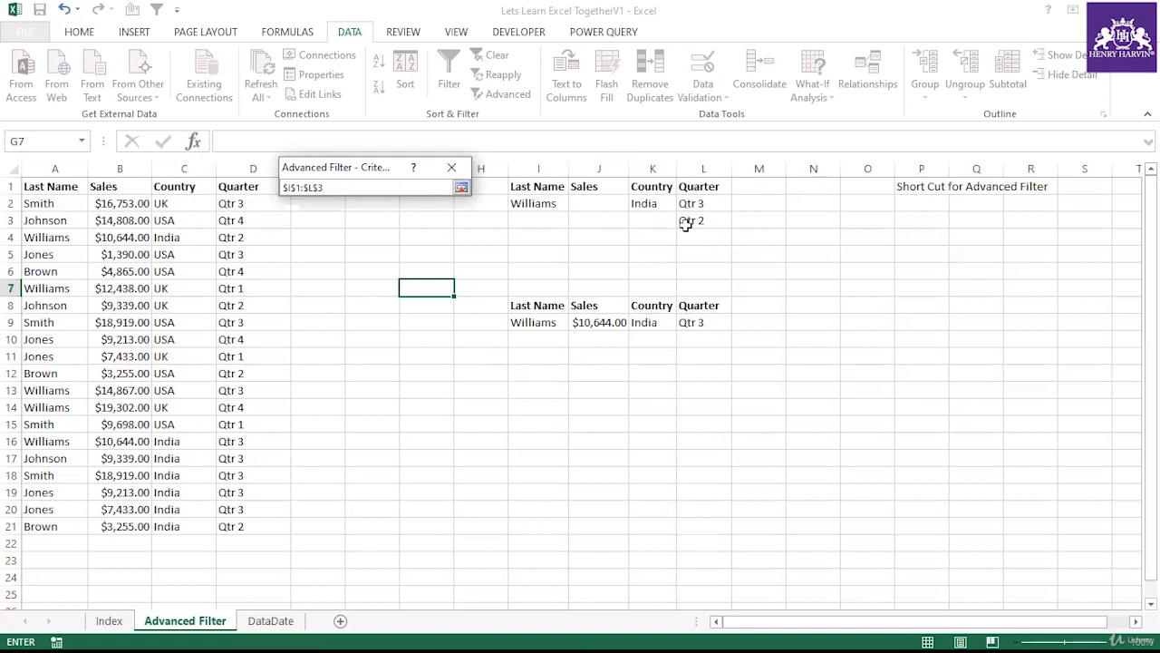
left_click(460, 188)
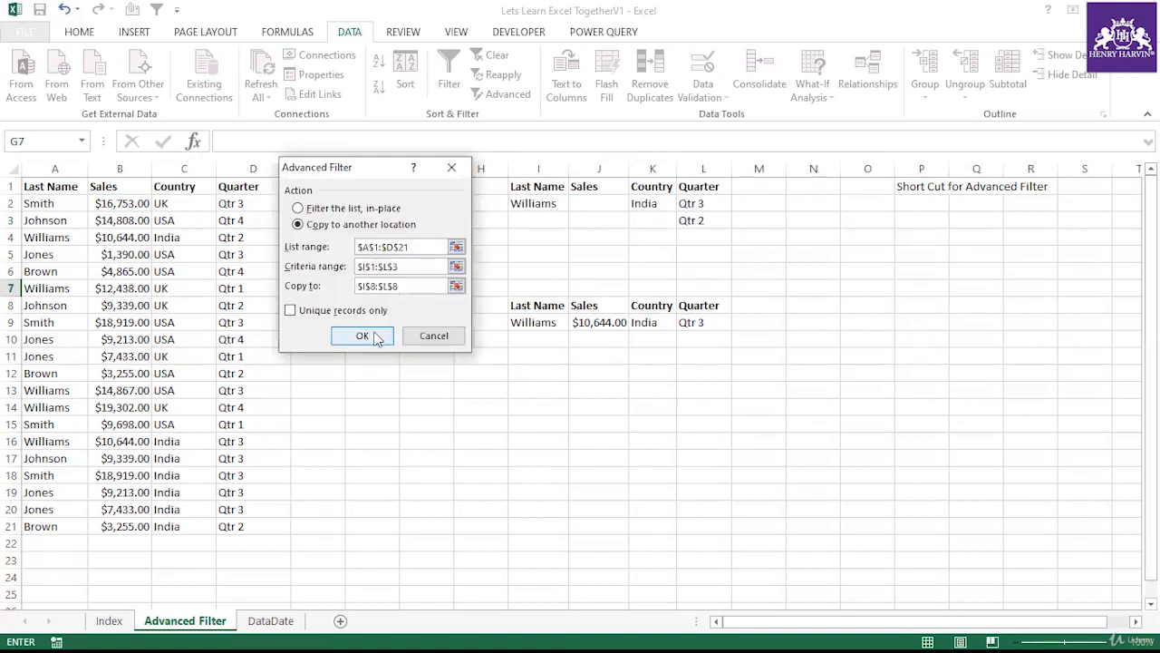
left_click(374, 333)
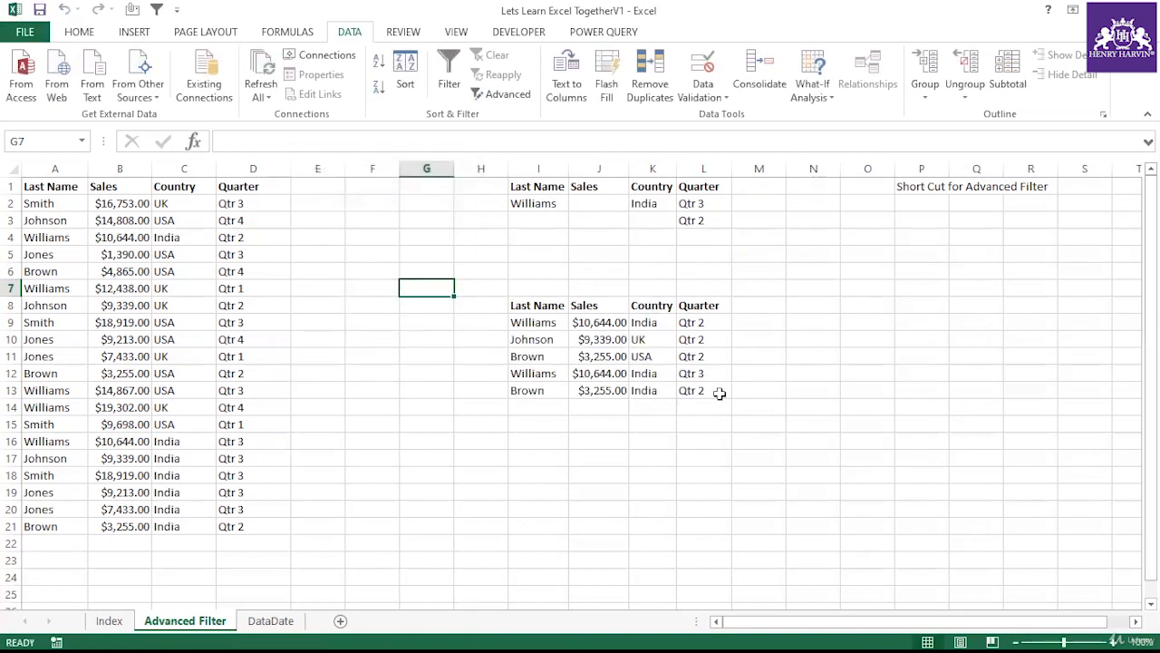
left_click(734, 337)
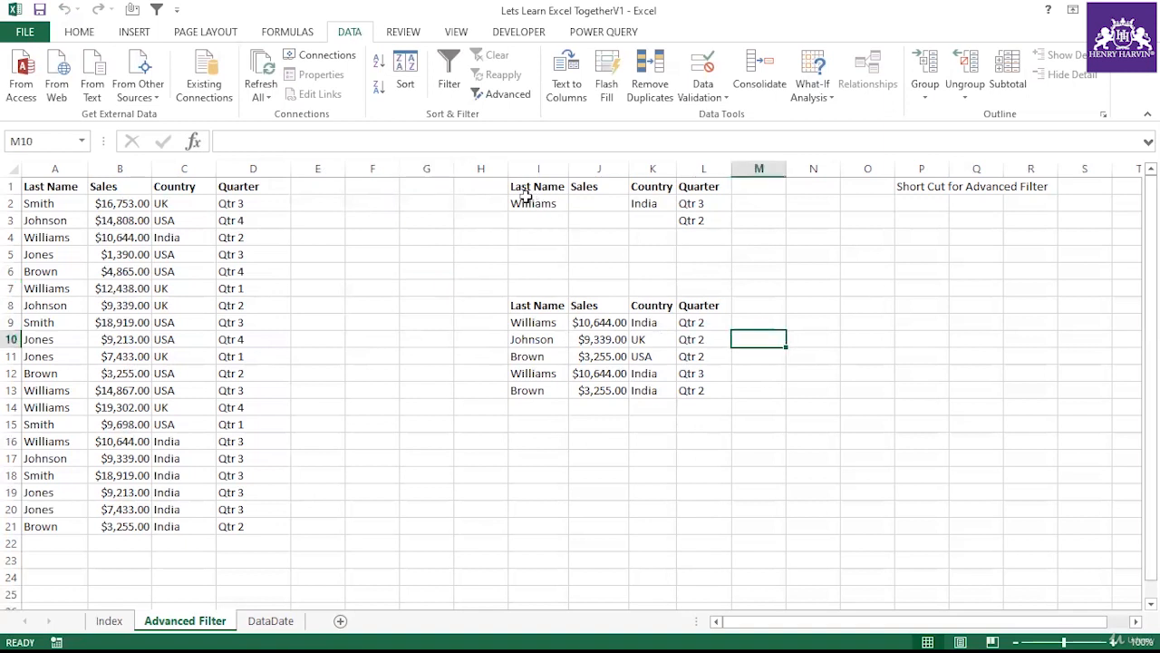
Compare criteria rows 2 and 3, label the second one "Or Criteria" in M3, and widen column M slightly
left_click_drag(526, 203, 721, 207)
left_click_drag(544, 220, 702, 219)
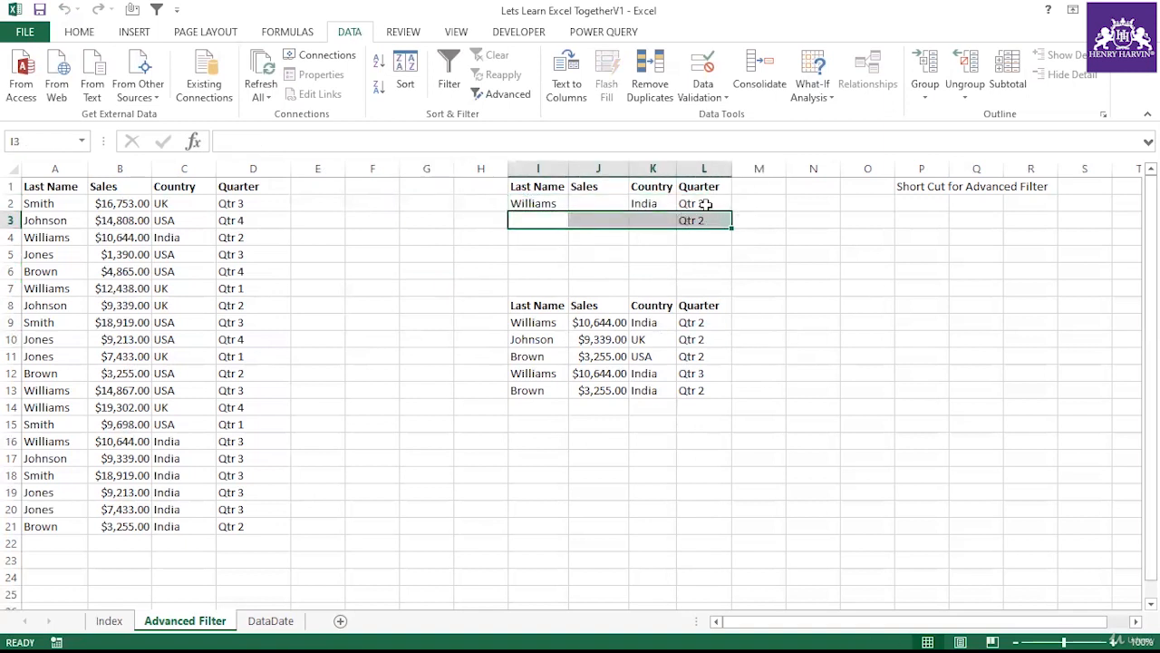
left_click(774, 218)
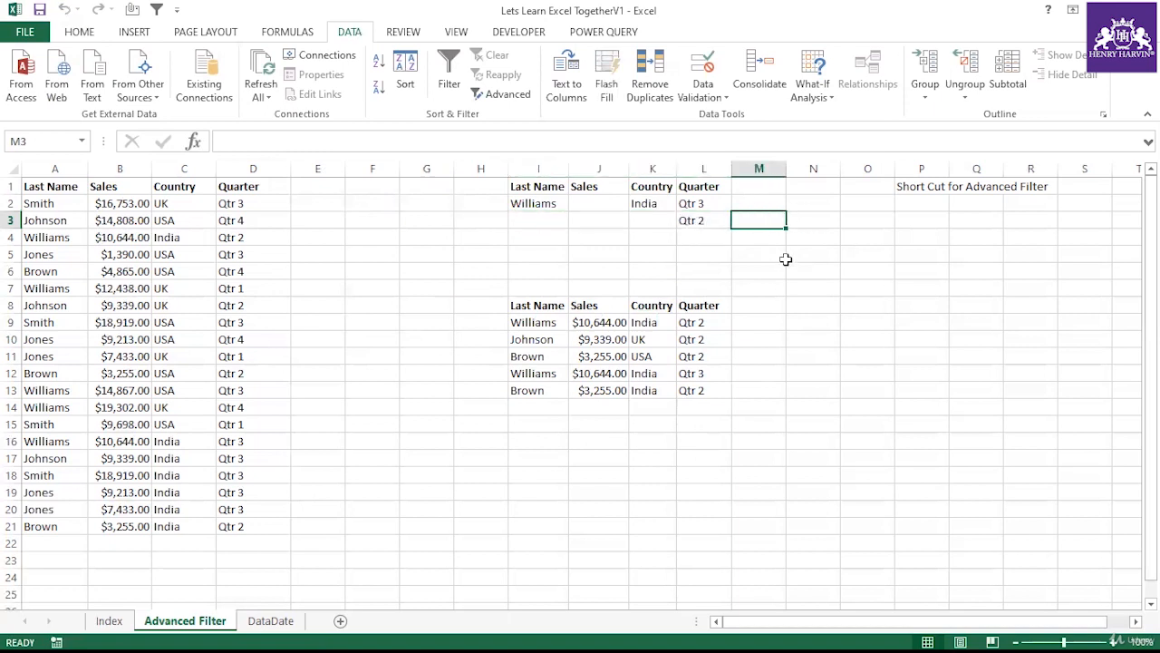
type("Or")
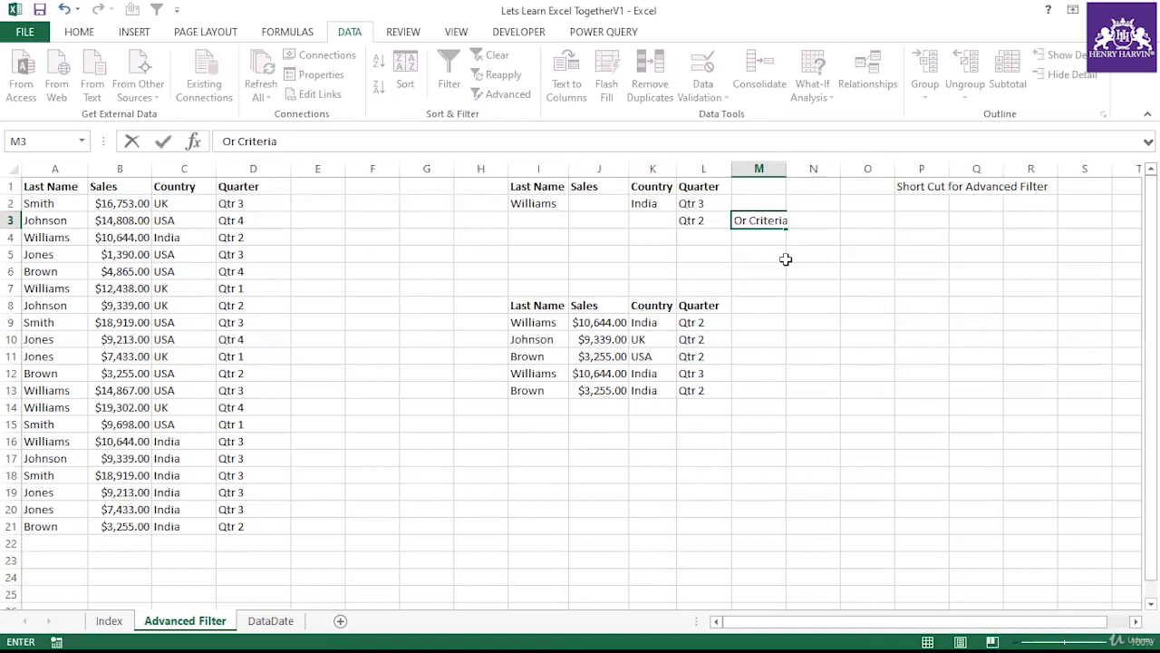
type(" Criteria")
left_click(754, 270)
left_click_drag(786, 169, 790, 169)
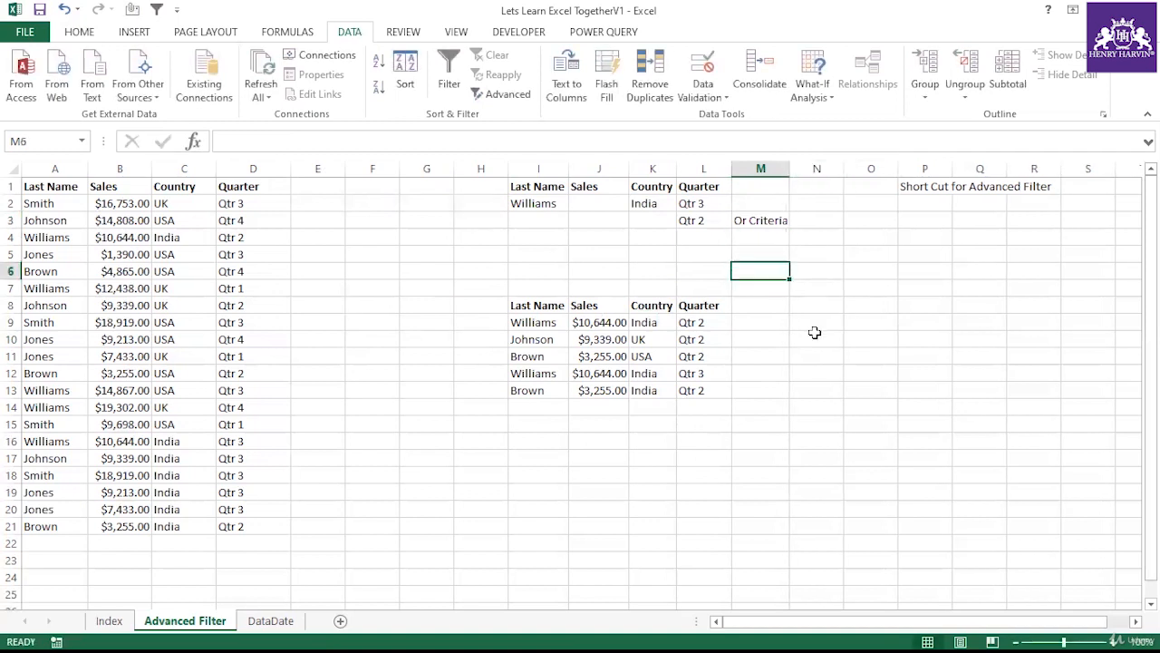
Enter AND in N7 and OR in N8, and make both labels bold
left_click(829, 290)
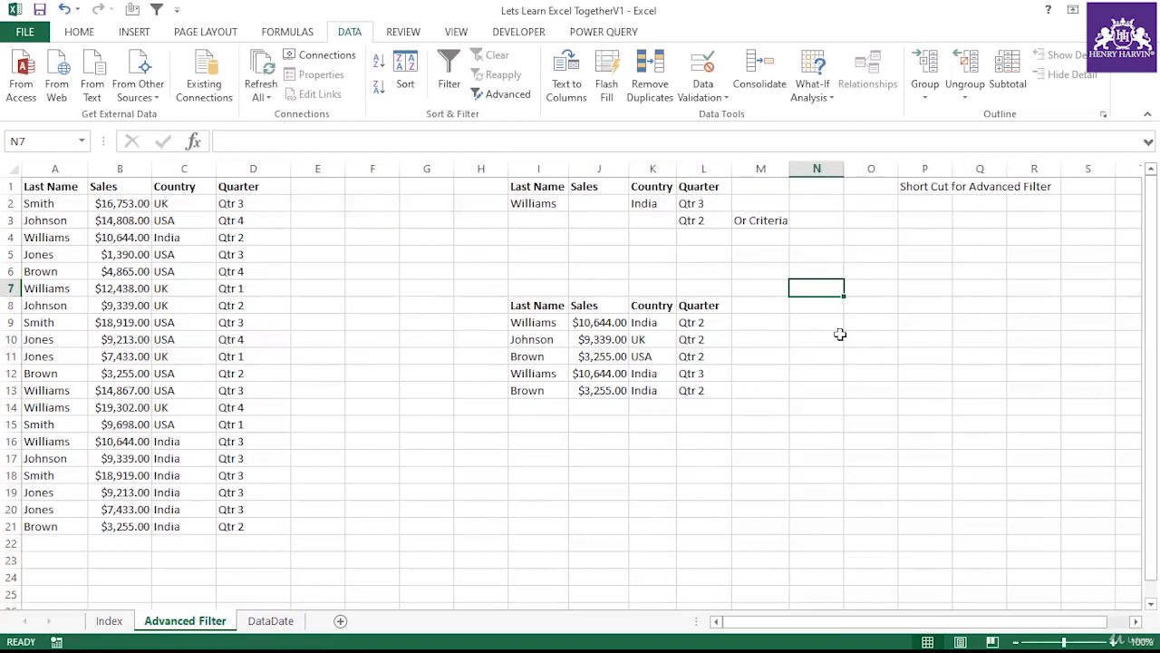
type("AND")
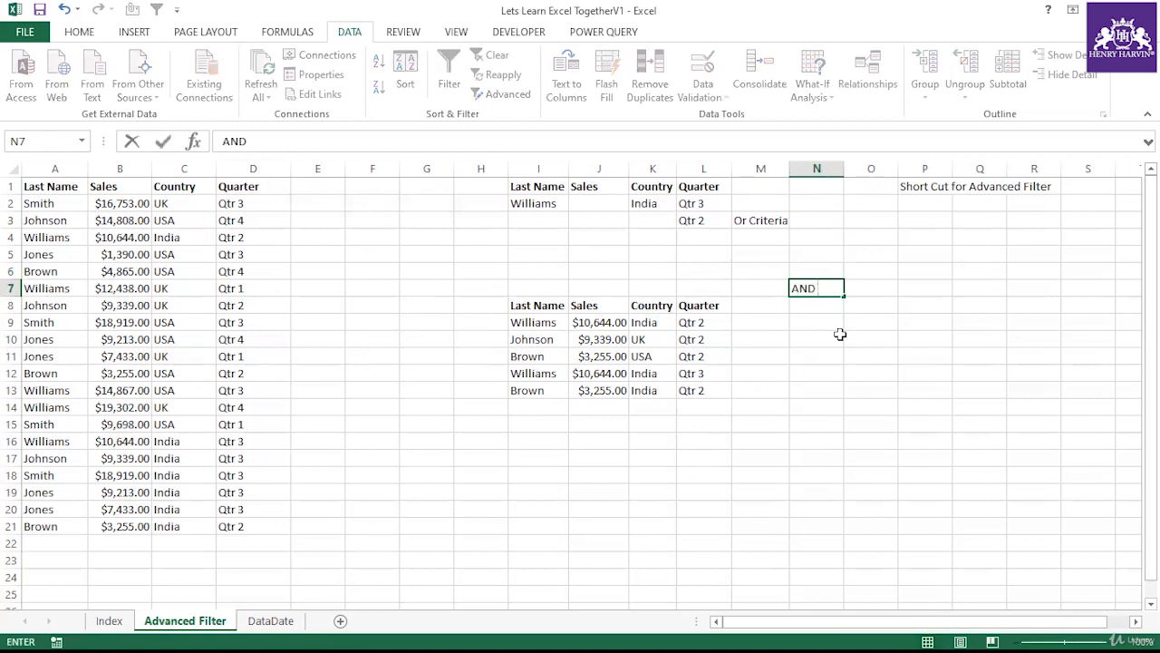
key("Return")
type("O")
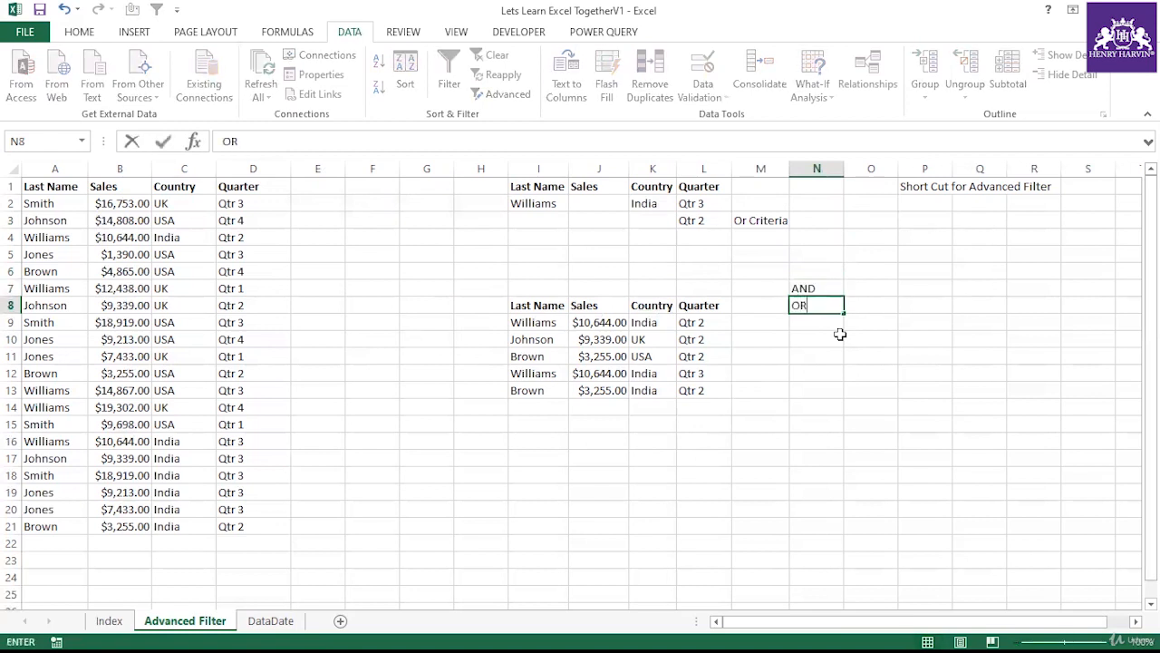
type("R")
key("Return")
mouse_move(816, 289)
left_mouse_down()
mouse_move(815, 308)
mouse_move(824, 303)
left_mouse_up()
left_click(821, 378)
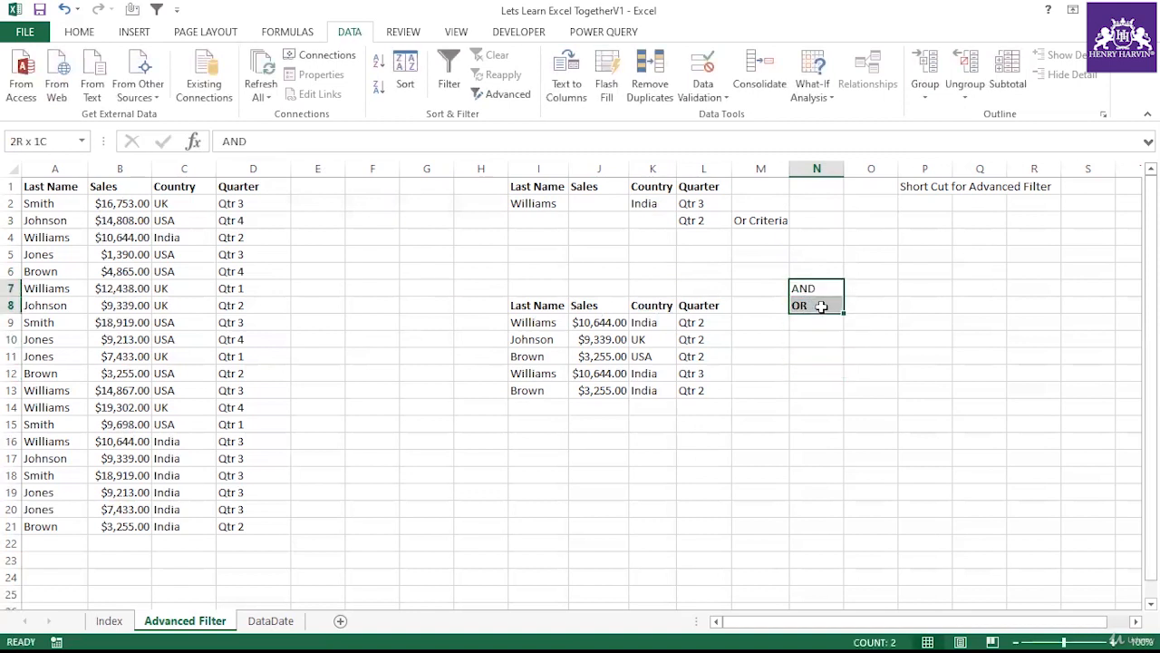
key("ctrl+b")
left_click(834, 406)
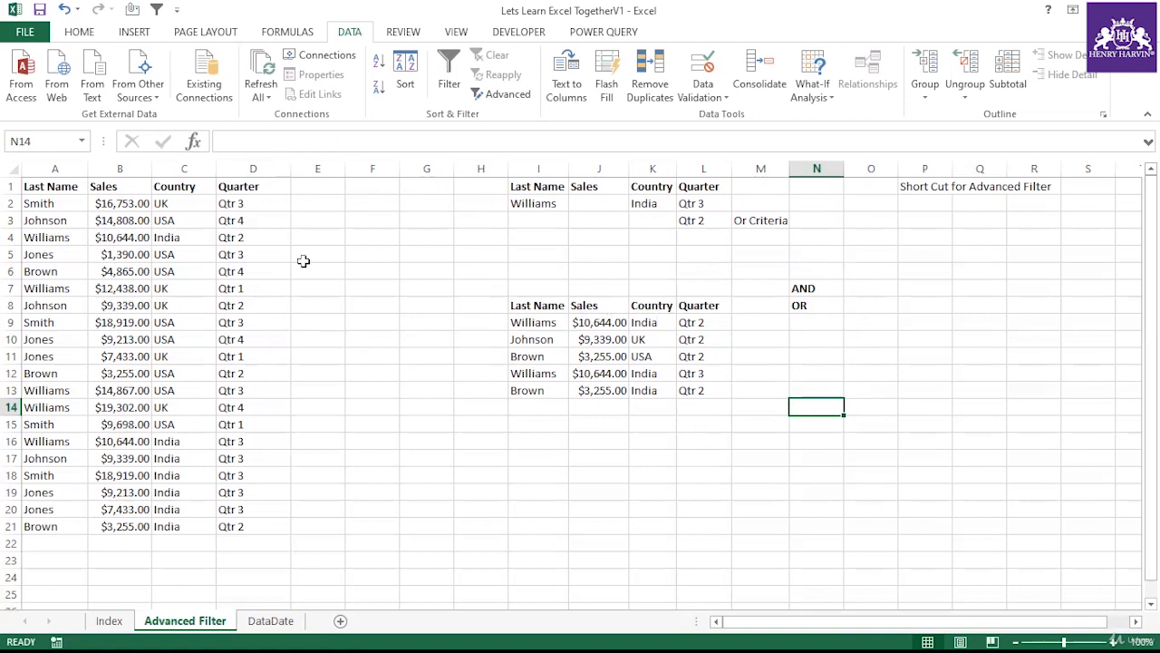
Examine how the Last Name, Country and two Quarter criteria in I2:L3 combine, and check the extracted rows below them
left_click(531, 205)
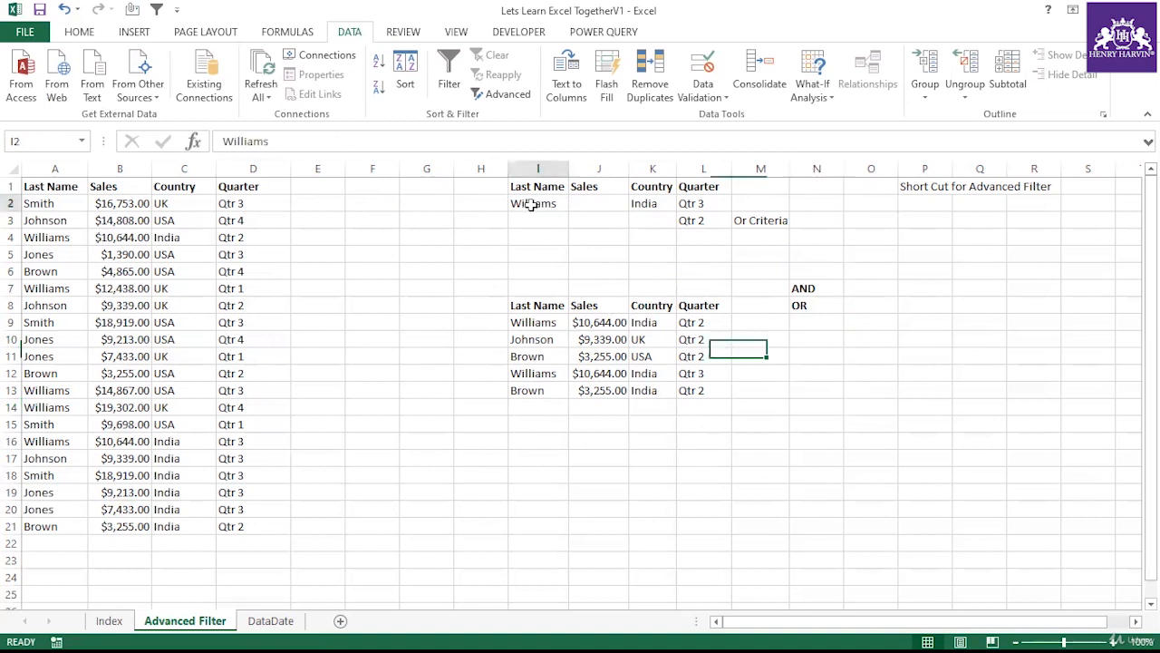
left_click(647, 200)
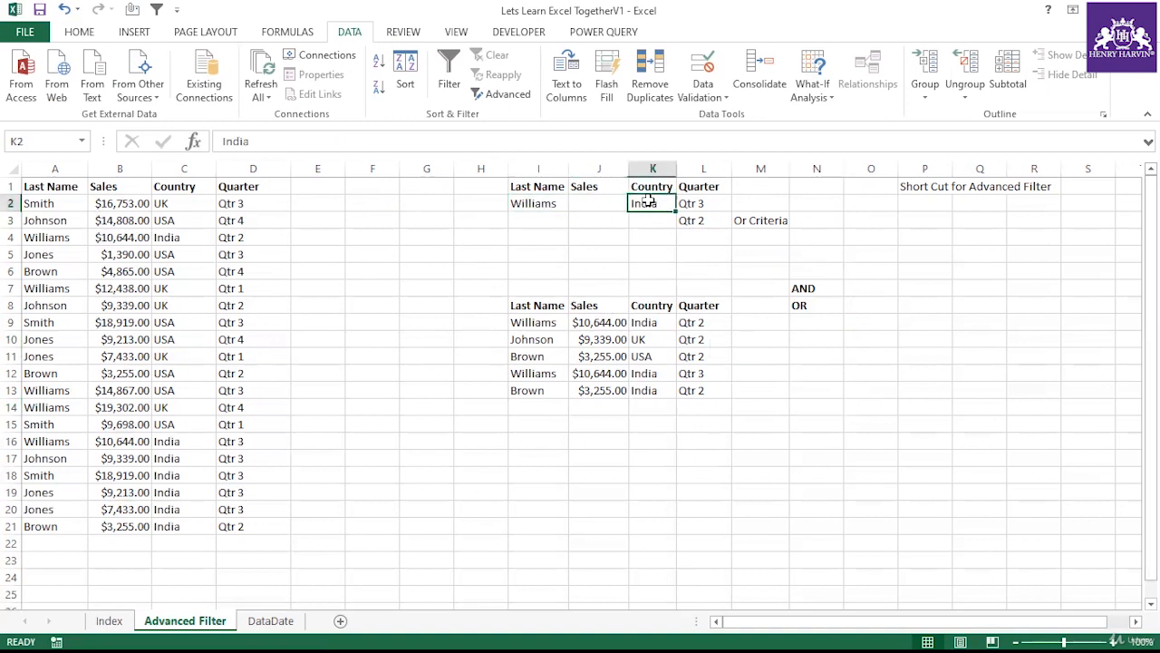
left_click(719, 203)
left_click(715, 222)
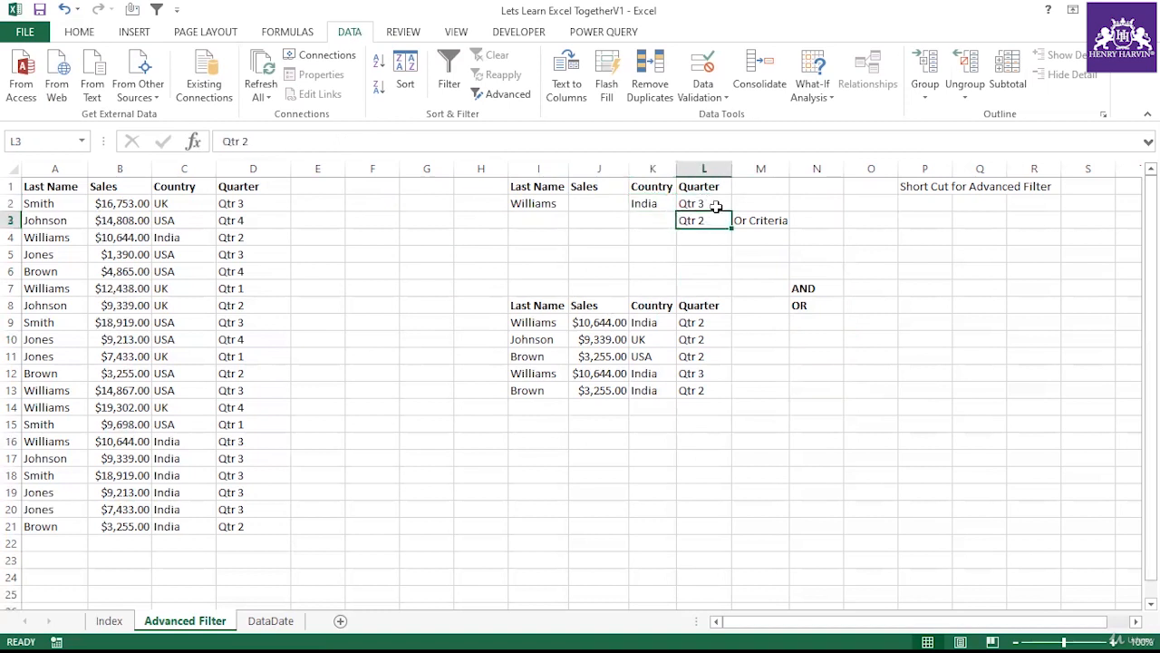
left_click(714, 206)
left_click(714, 224)
left_click_drag(526, 203, 706, 205)
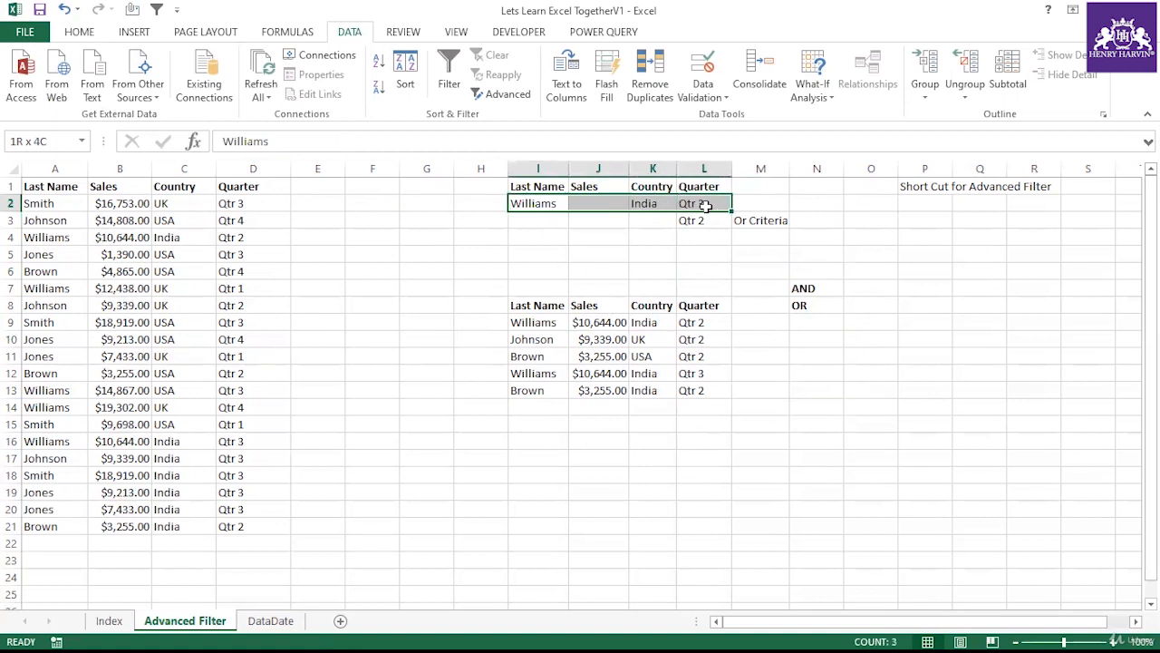
left_click(548, 203)
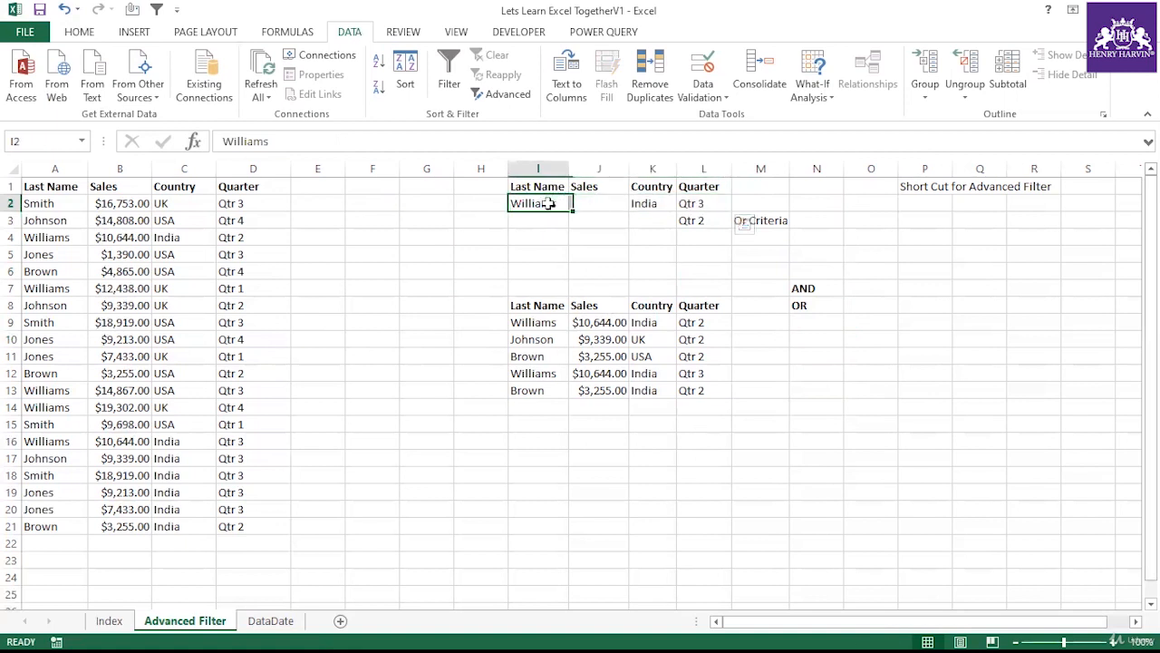
left_click(649, 205)
left_click(695, 205)
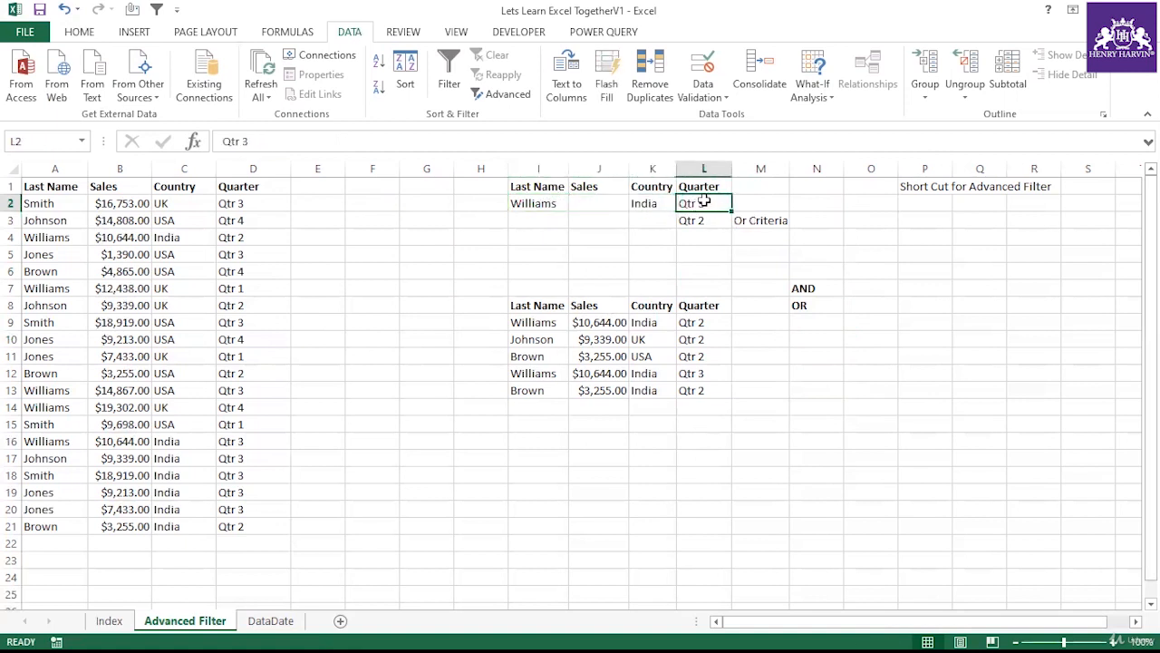
left_click_drag(704, 202, 704, 211)
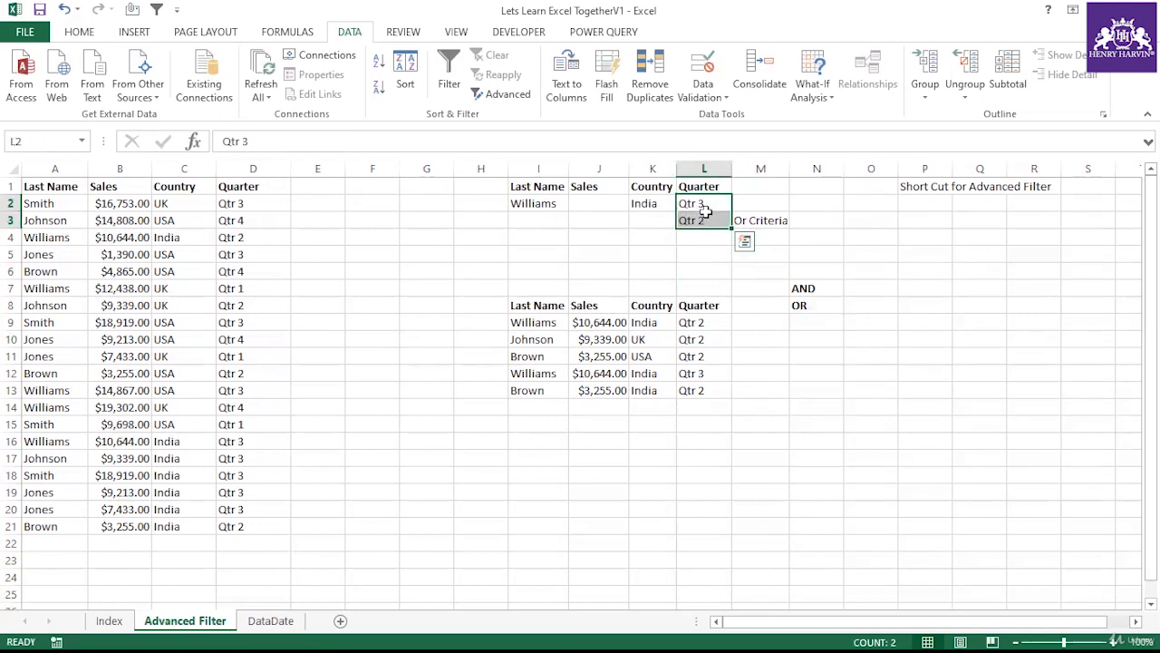
left_click(813, 342)
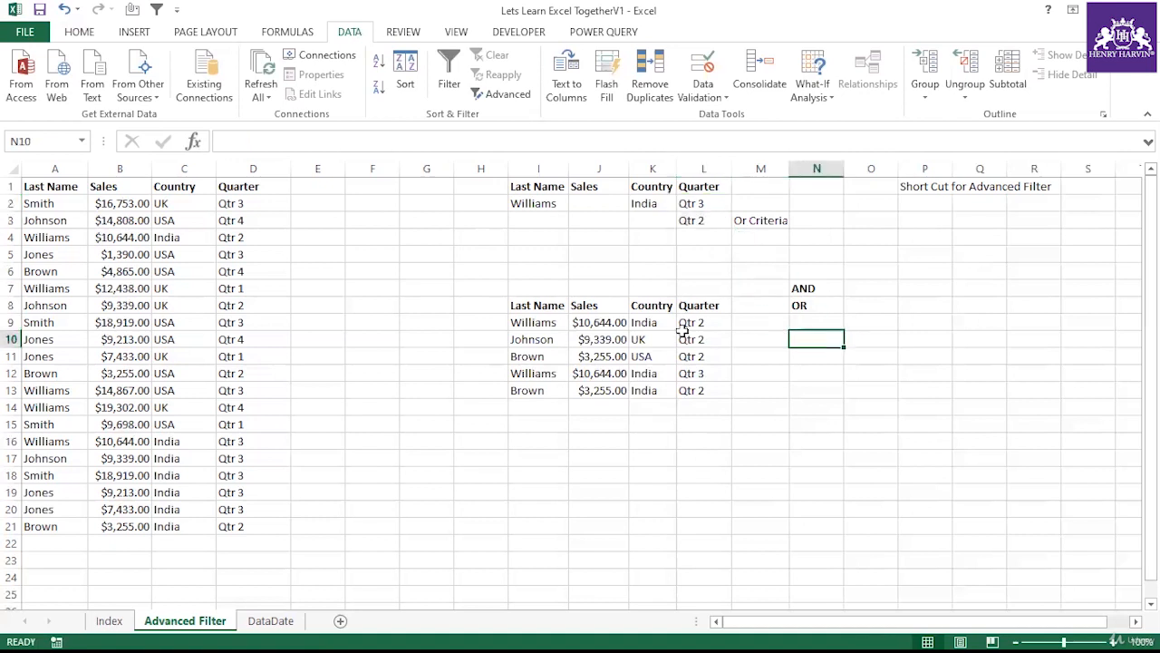
left_click_drag(520, 306, 682, 390)
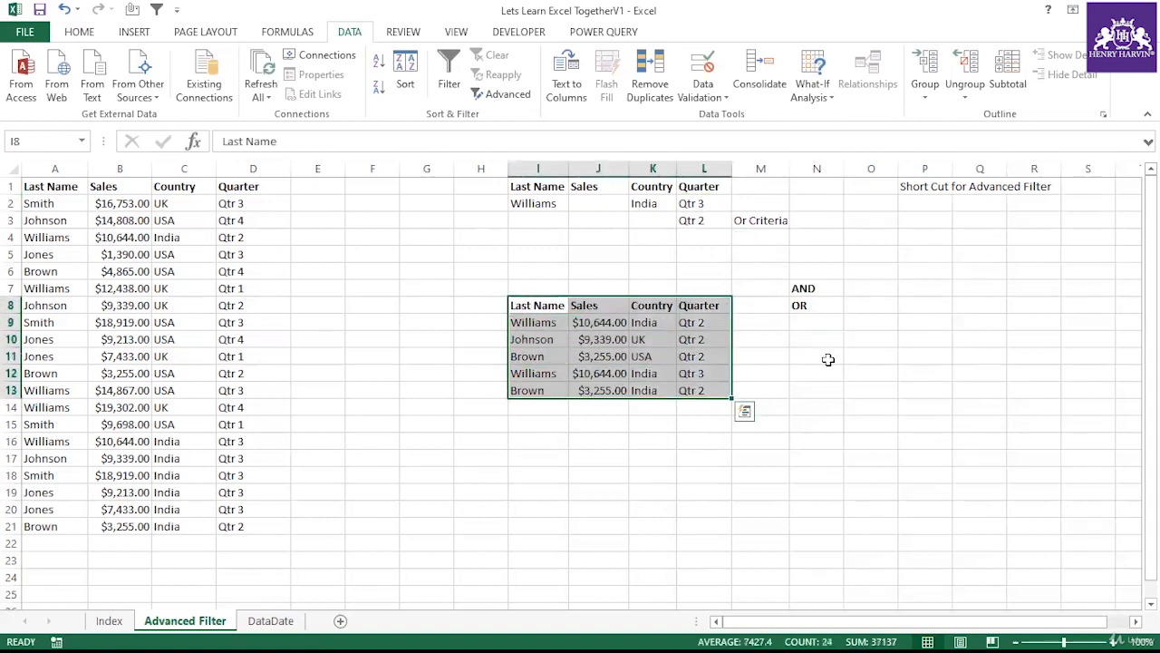
left_click(798, 342)
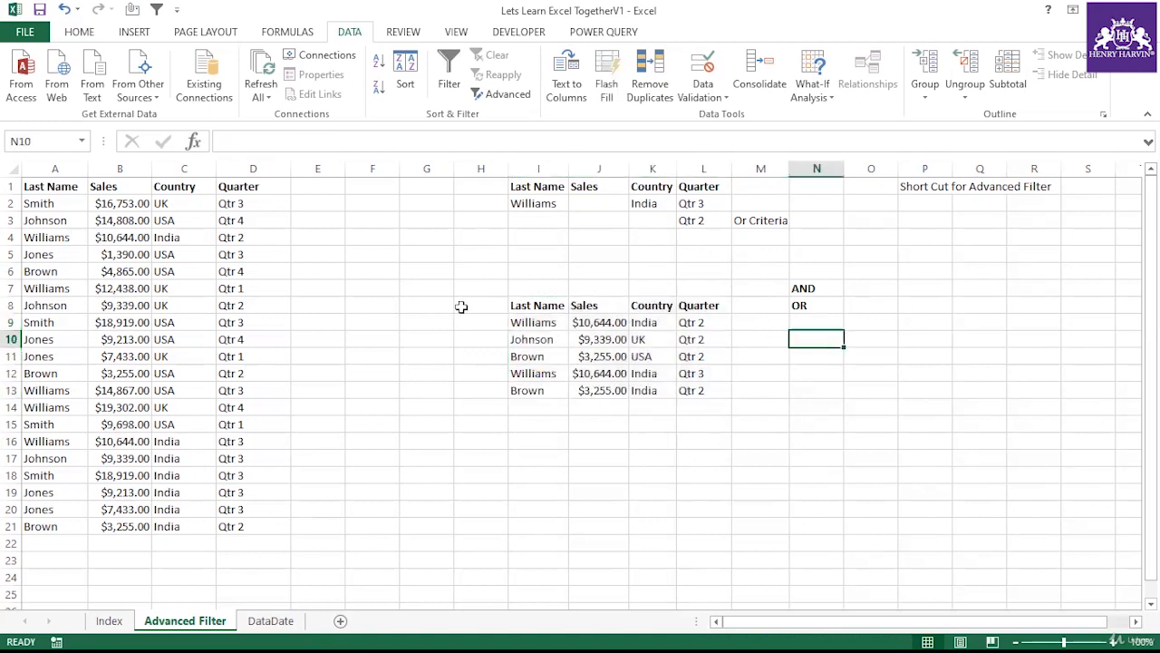
Rerun Advanced Filter on A1:D21, copying to another location with criteria range I1:L3 and output headers I8:L8
left_click(494, 94)
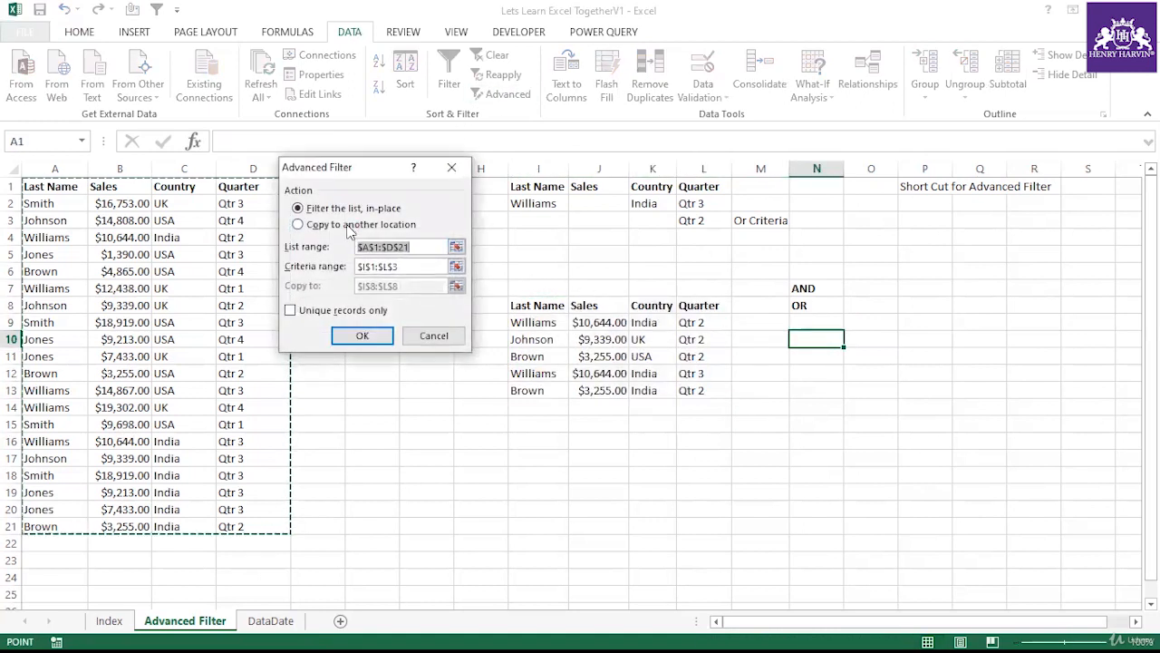
left_click(348, 225)
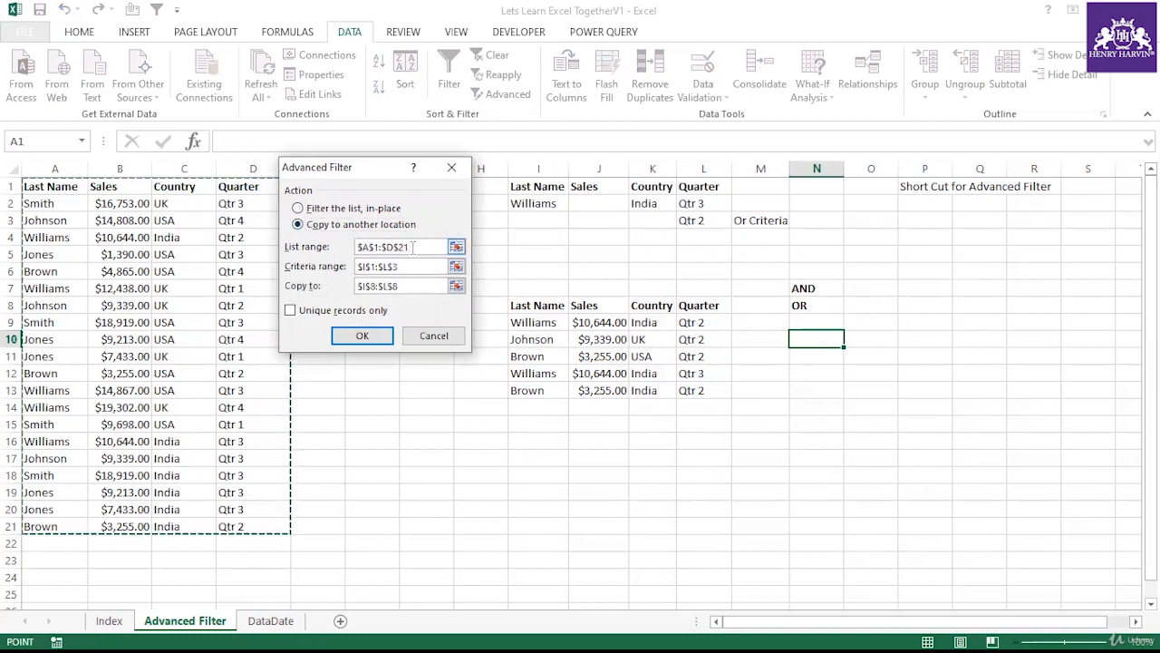
left_click(406, 266)
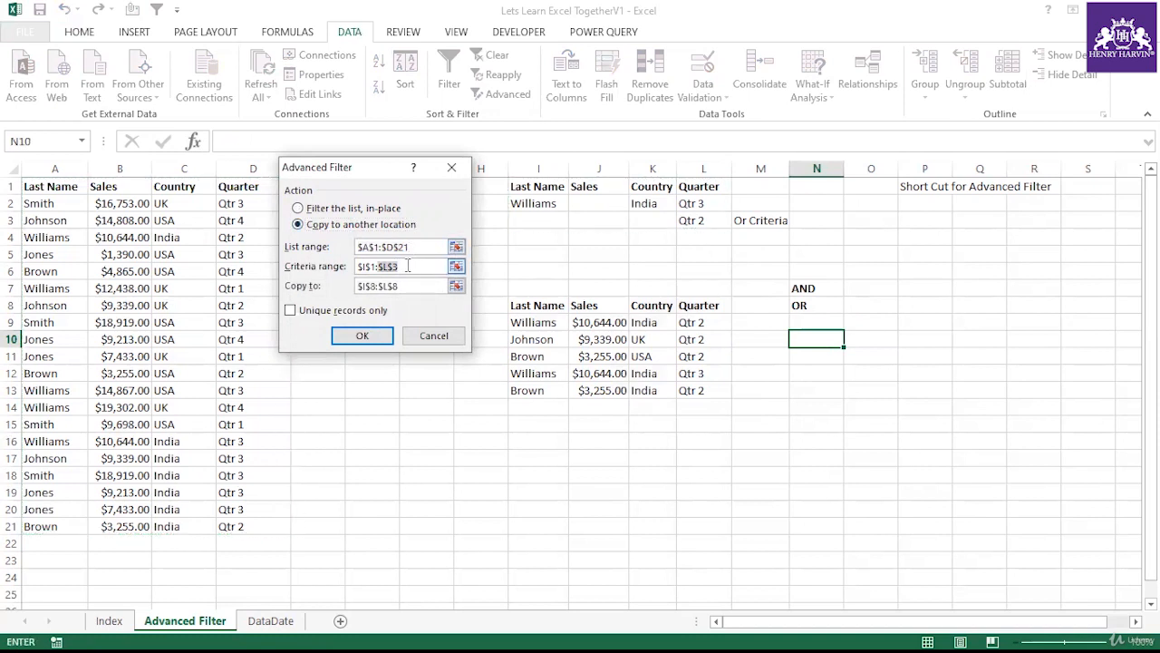
left_click(412, 285)
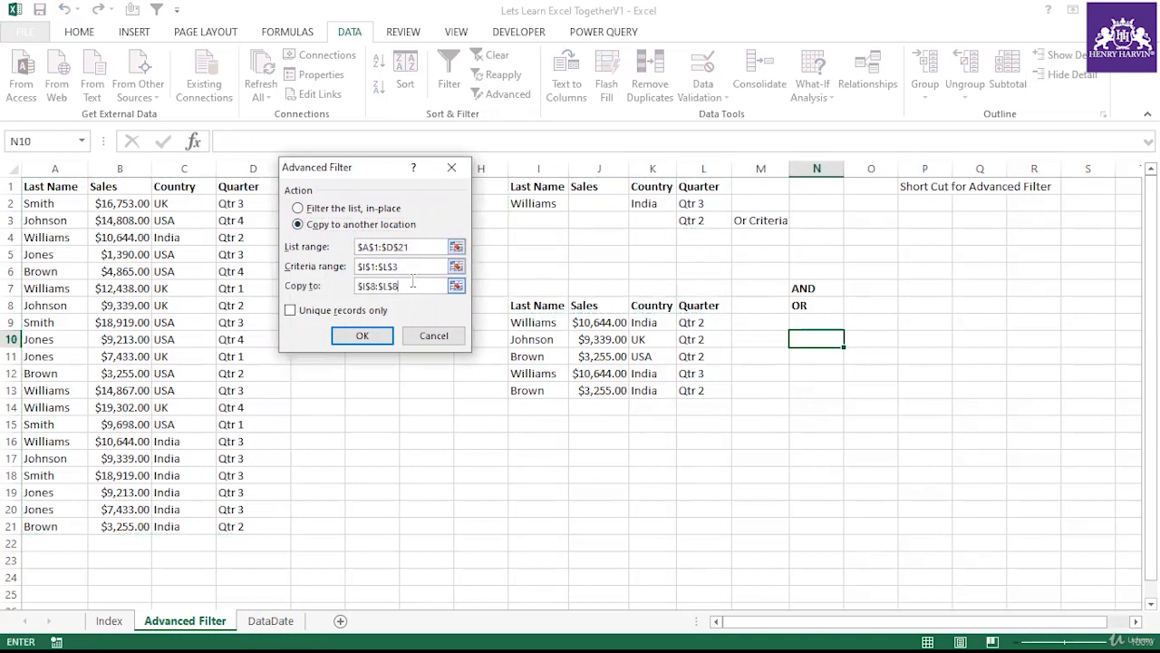
left_click(363, 336)
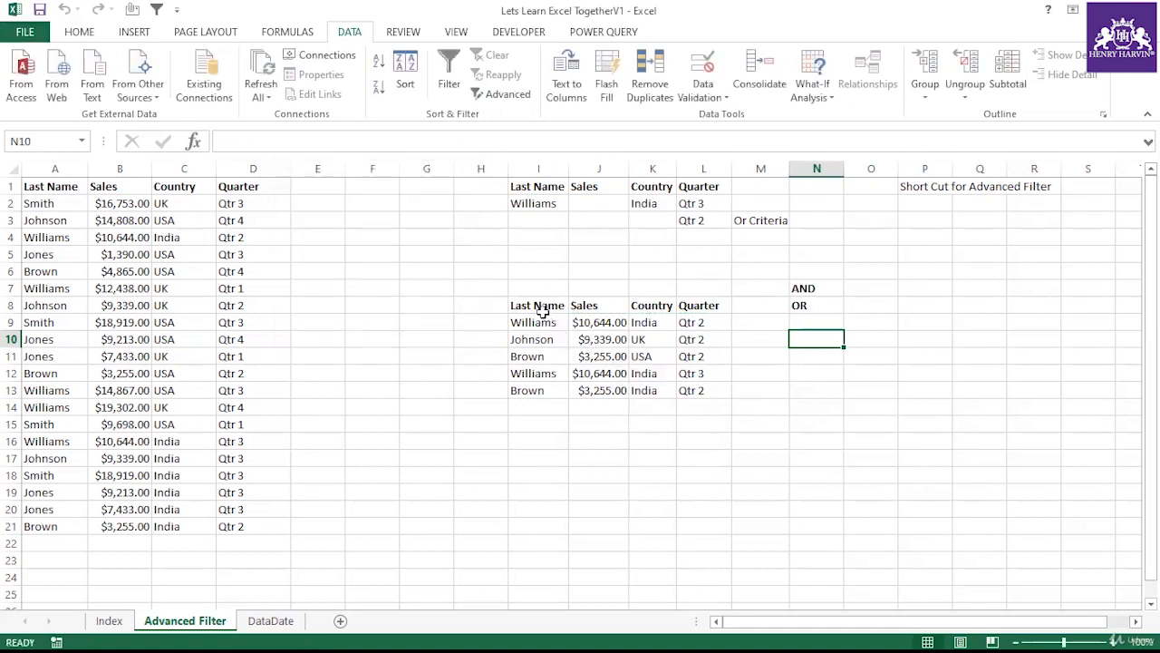
Compare the criteria in I2:L2 with the extracted rows in I9:L13, focusing on rows 9 and 12
left_click_drag(541, 309, 703, 390)
left_click(698, 441)
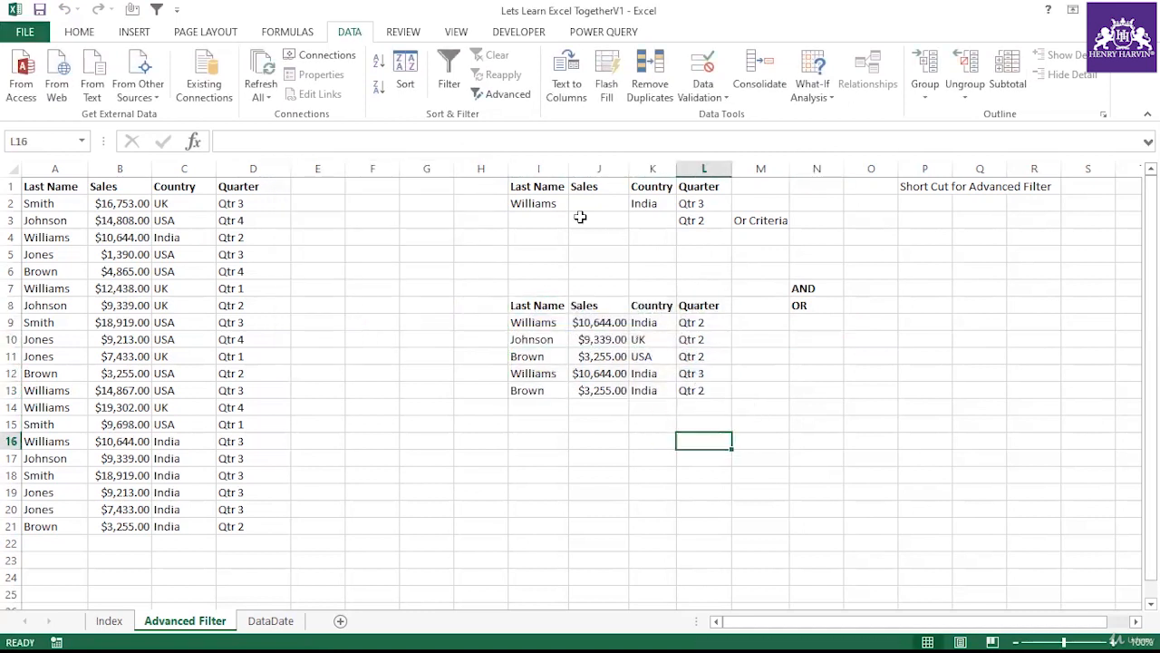
left_click_drag(537, 203, 698, 203)
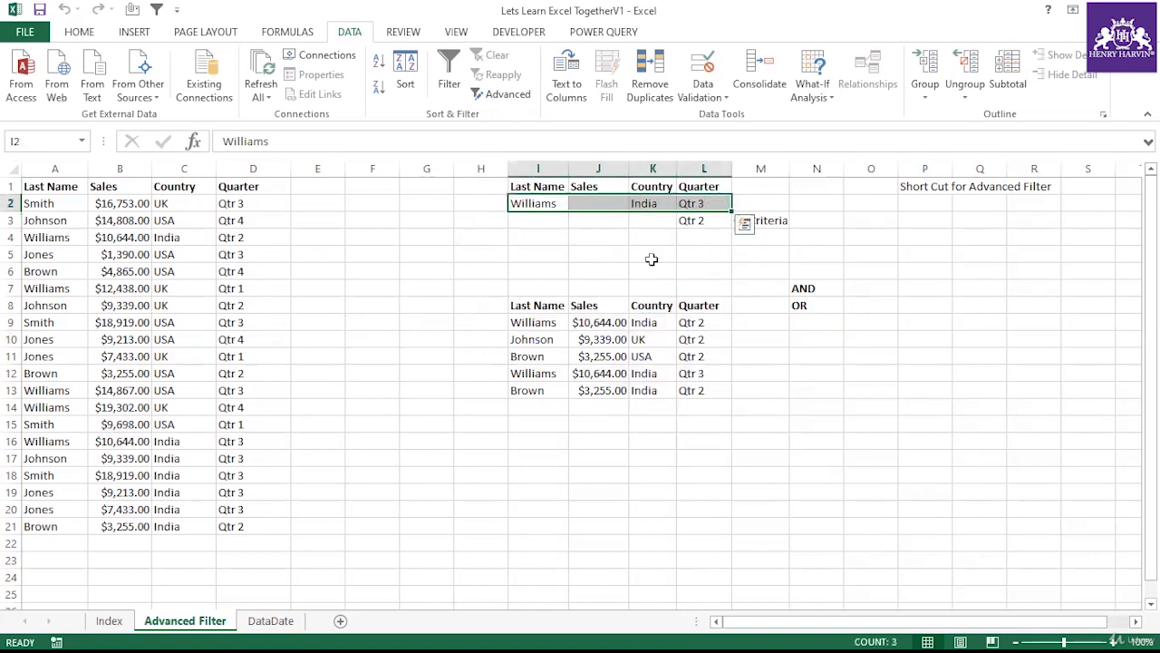
left_click_drag(547, 322, 694, 323)
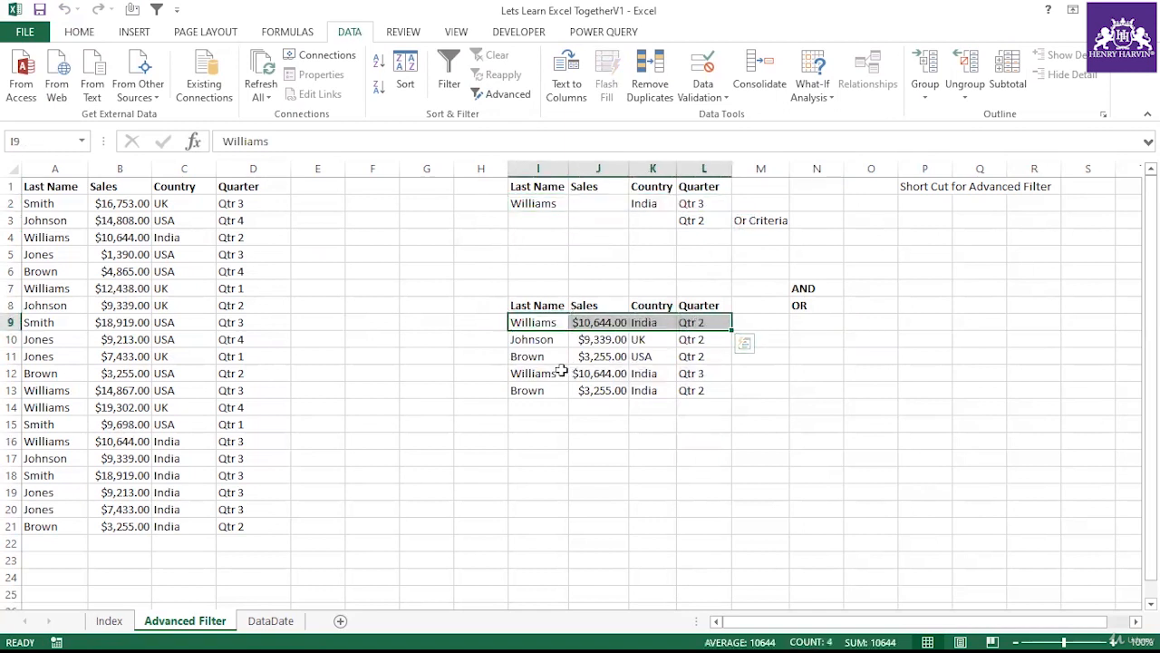
left_click_drag(538, 373, 699, 370)
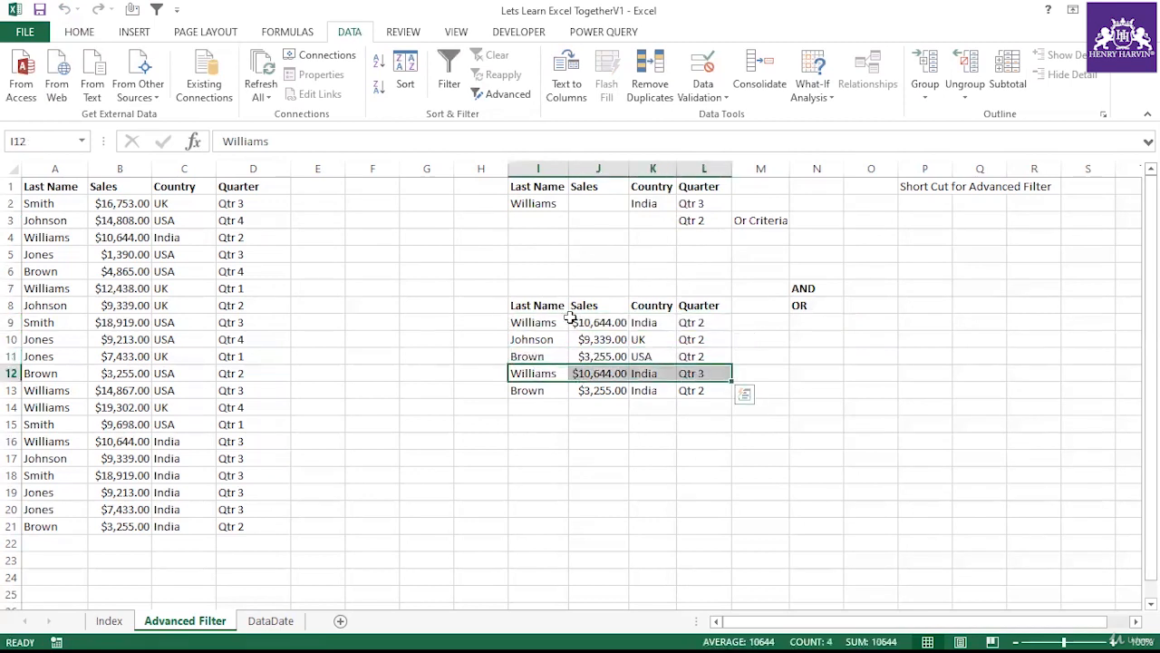
left_click_drag(542, 322, 701, 326)
left_click_drag(526, 373, 689, 380)
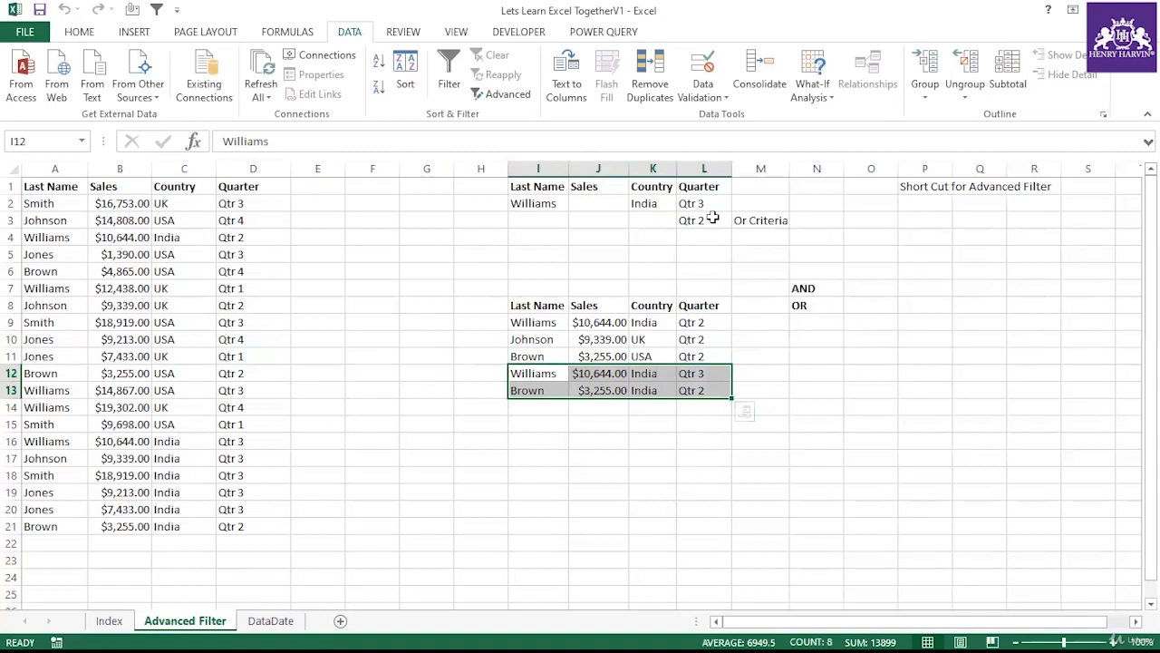
Turn on filters for the sales list, show only Qtr 2 in the Quarter column, and check the countries listed
left_click(243, 186)
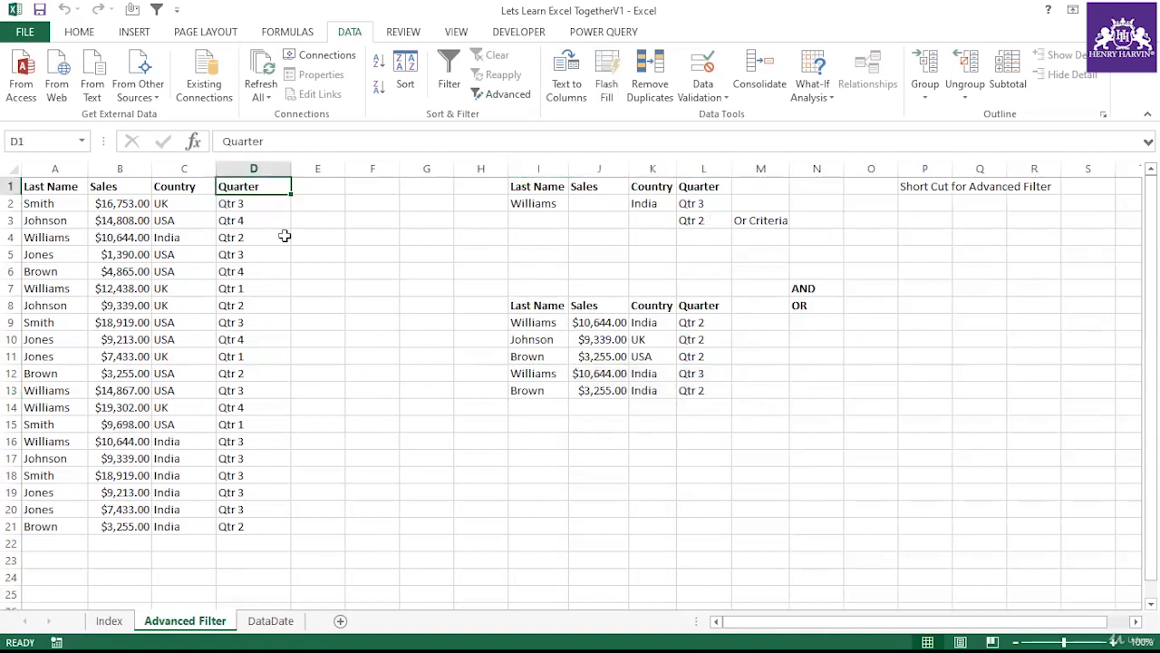
key("ctrl+shift+l")
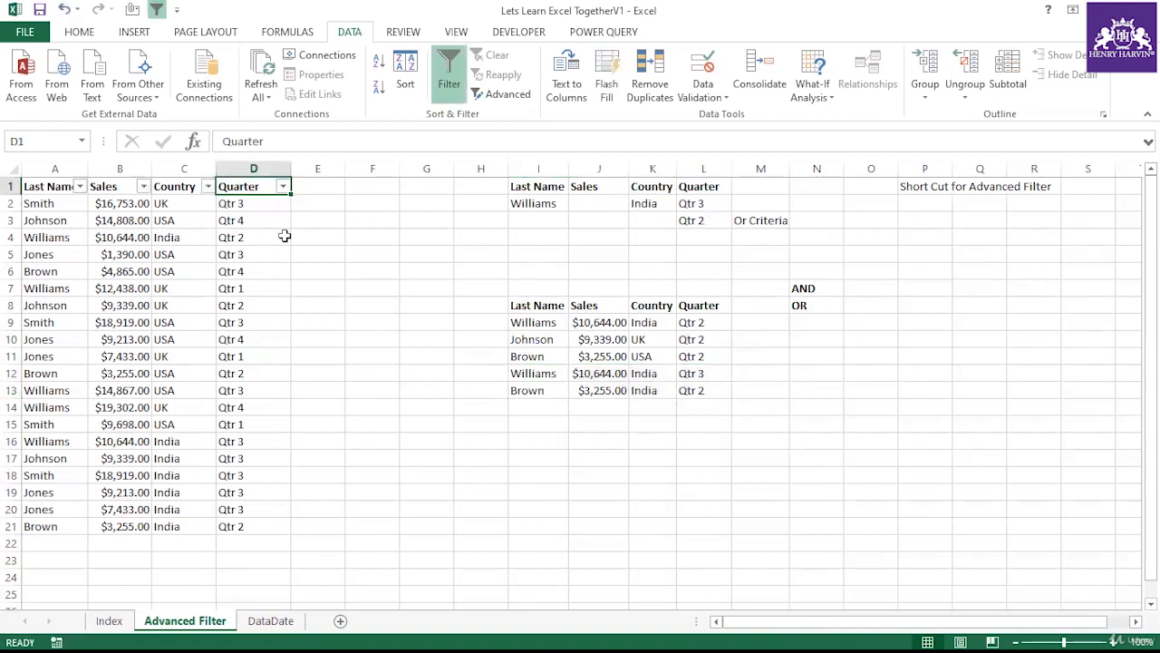
left_click(283, 186)
left_click(132, 352)
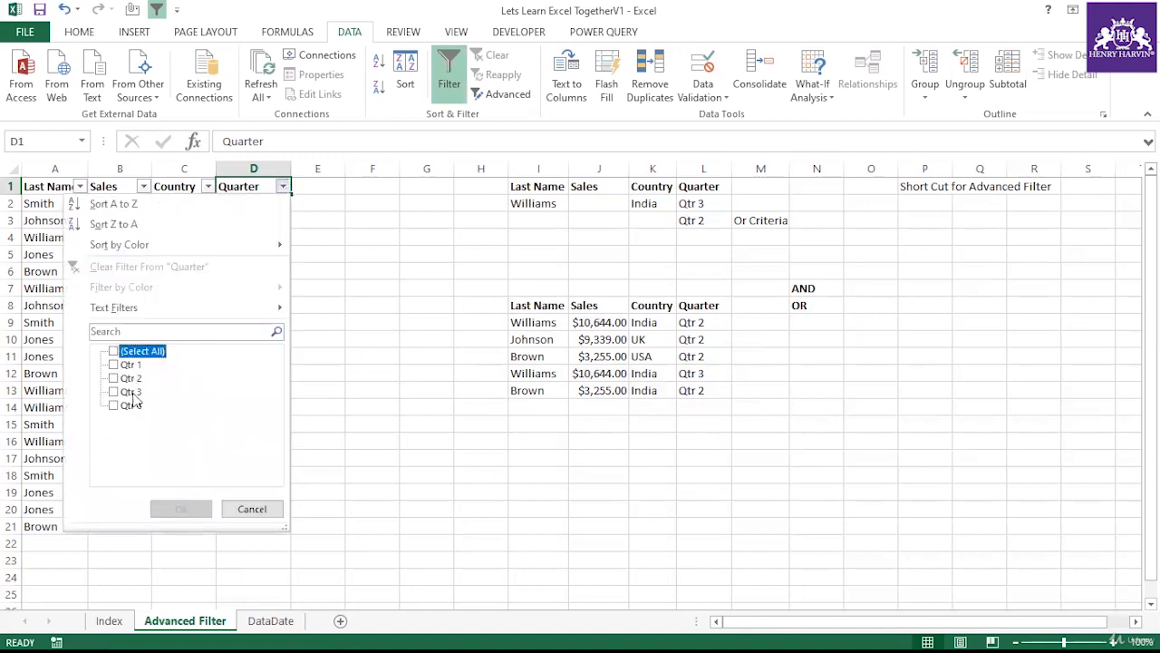
left_click(131, 378)
left_click(181, 509)
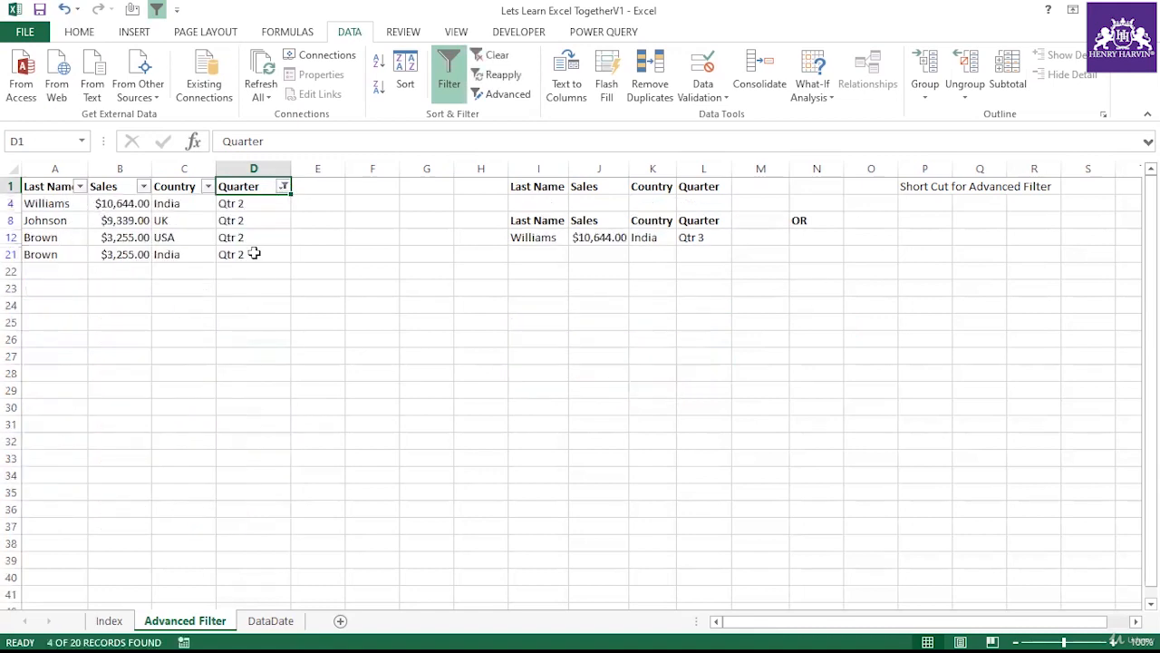
left_click_drag(255, 205, 256, 253)
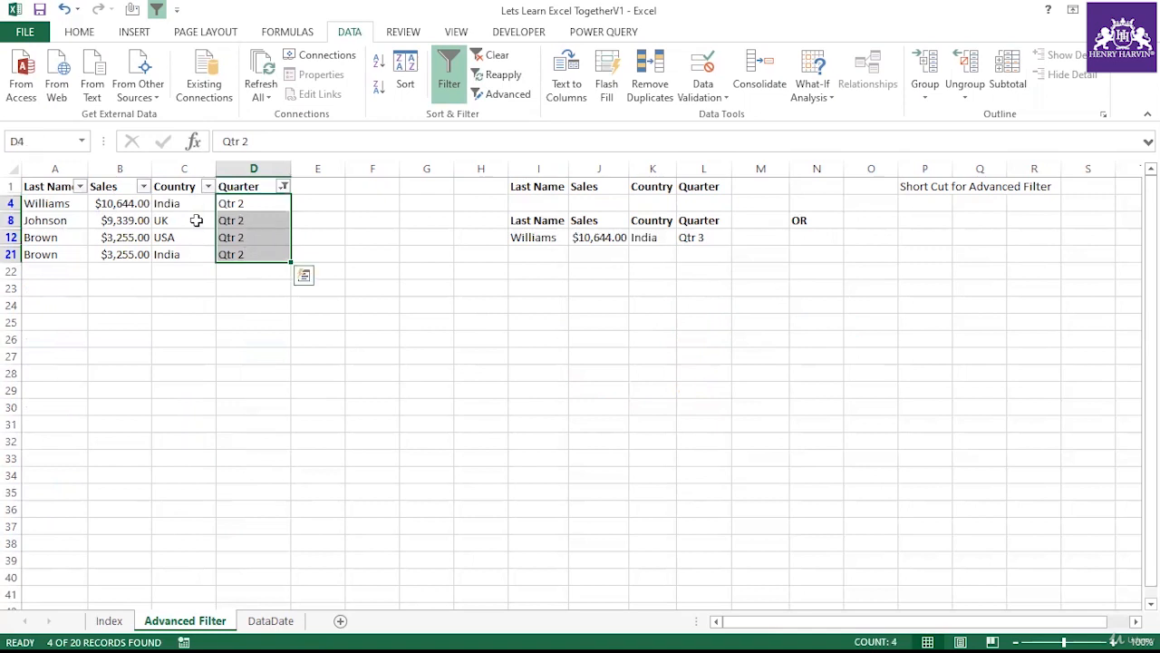
left_click_drag(184, 220, 228, 235)
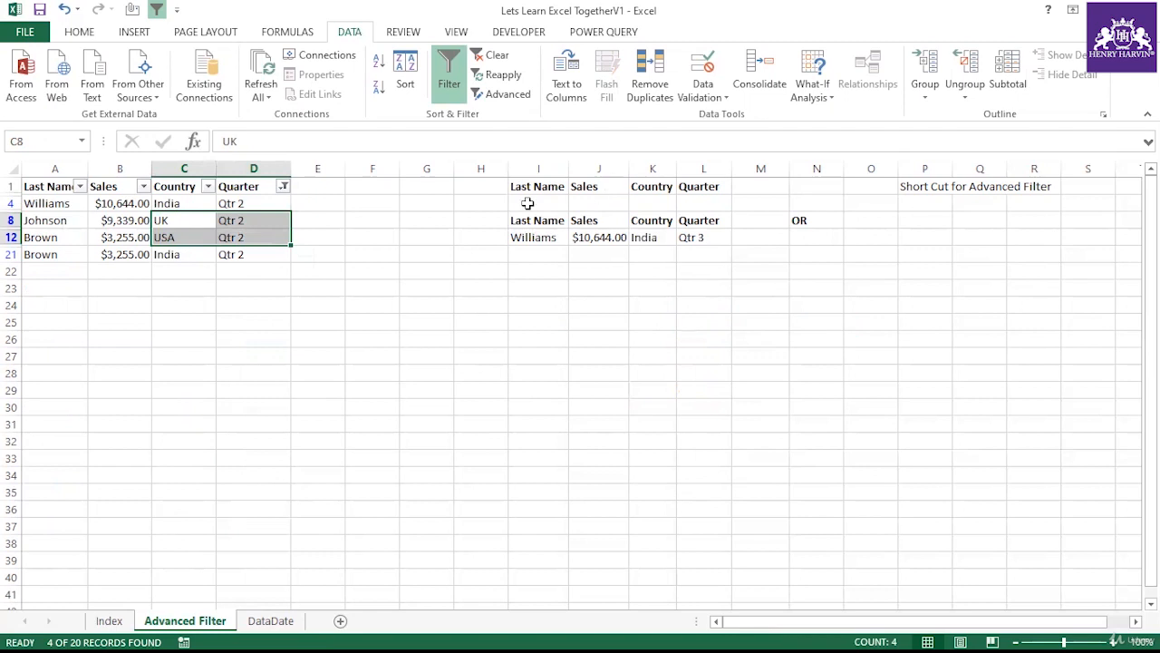
Discard the stray entry in the Quarter header and remove the filters from the sales list
left_click(232, 185)
type("L")
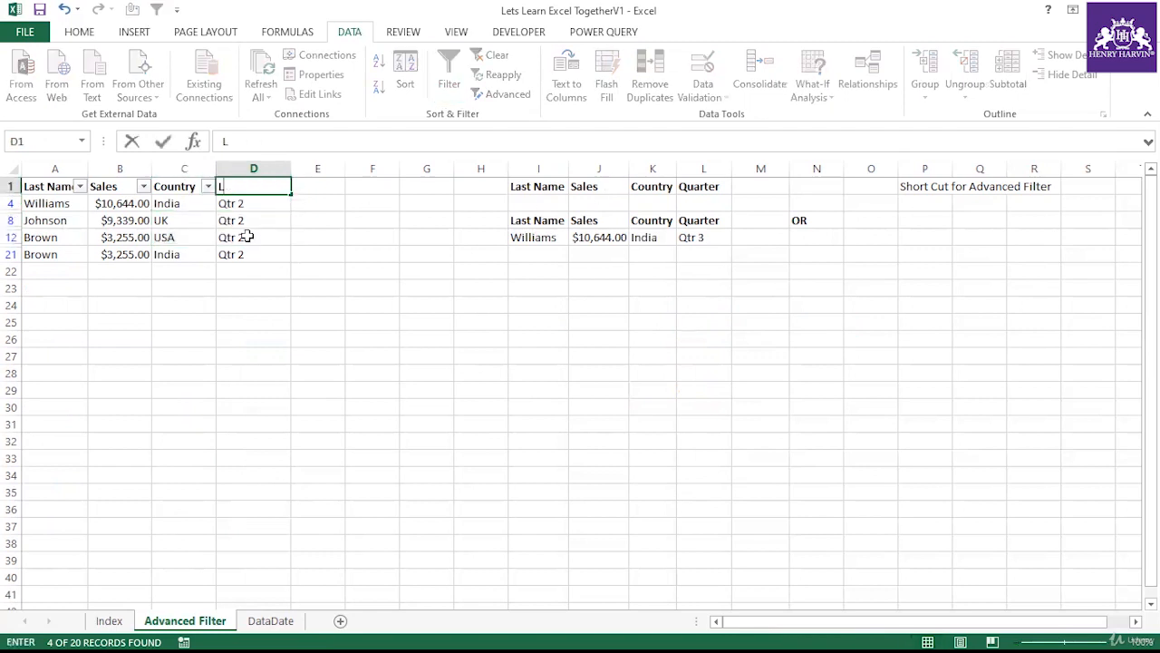
key("Escape")
left_click(250, 267)
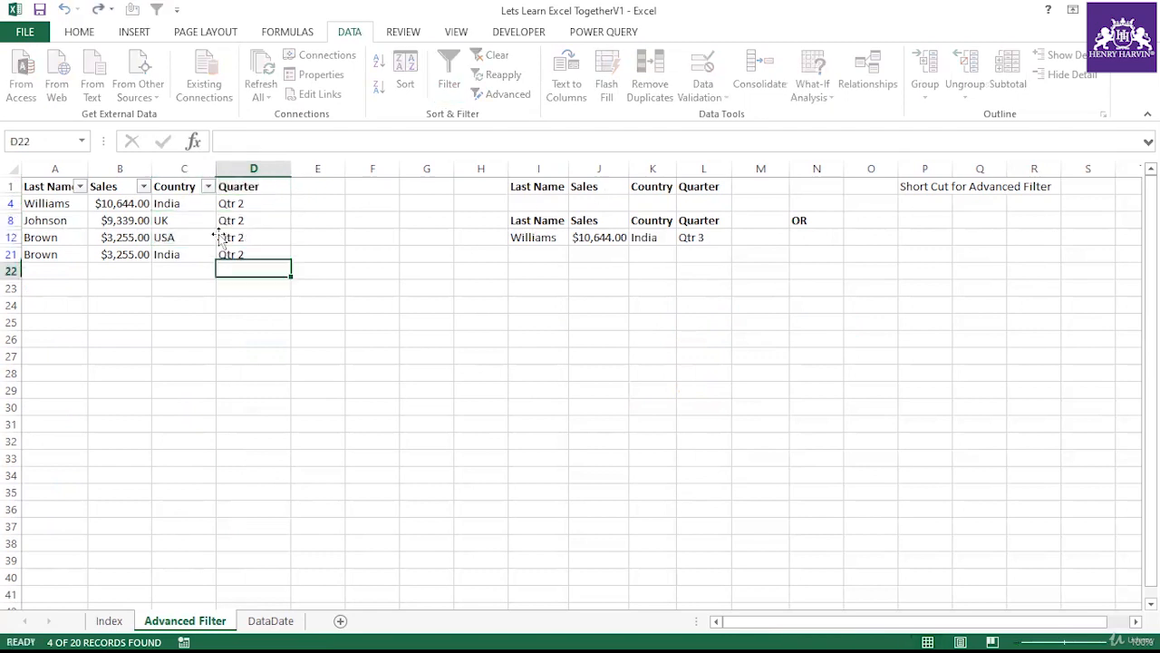
key("ctrl+shift+l")
left_click(187, 190)
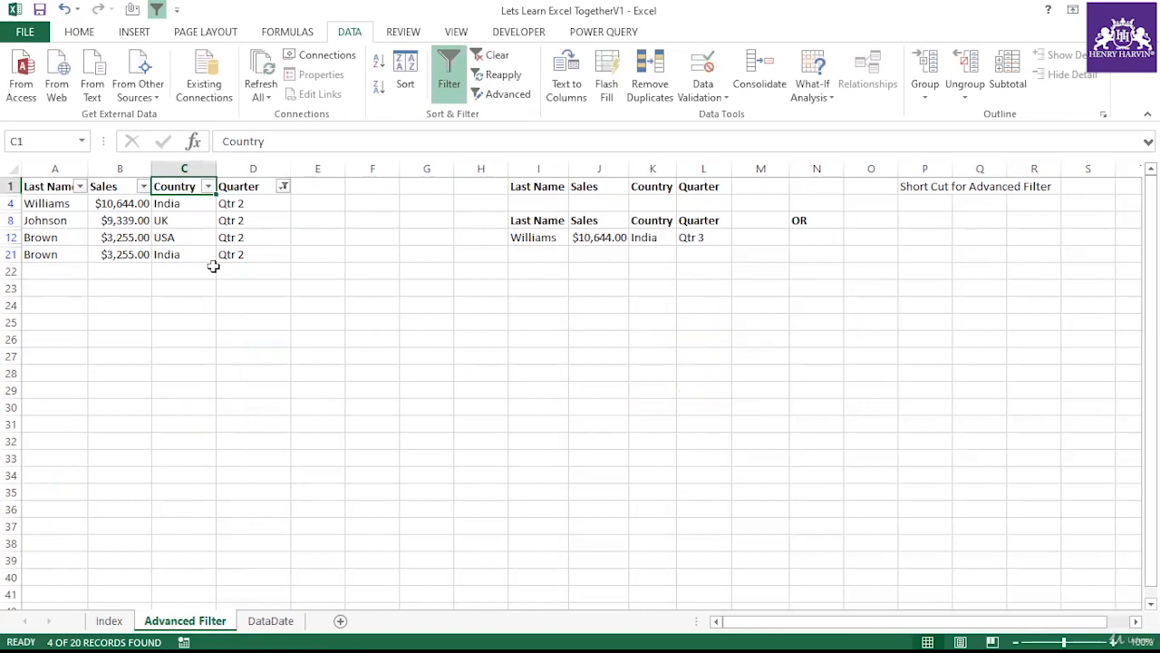
key("ctrl+shift+l")
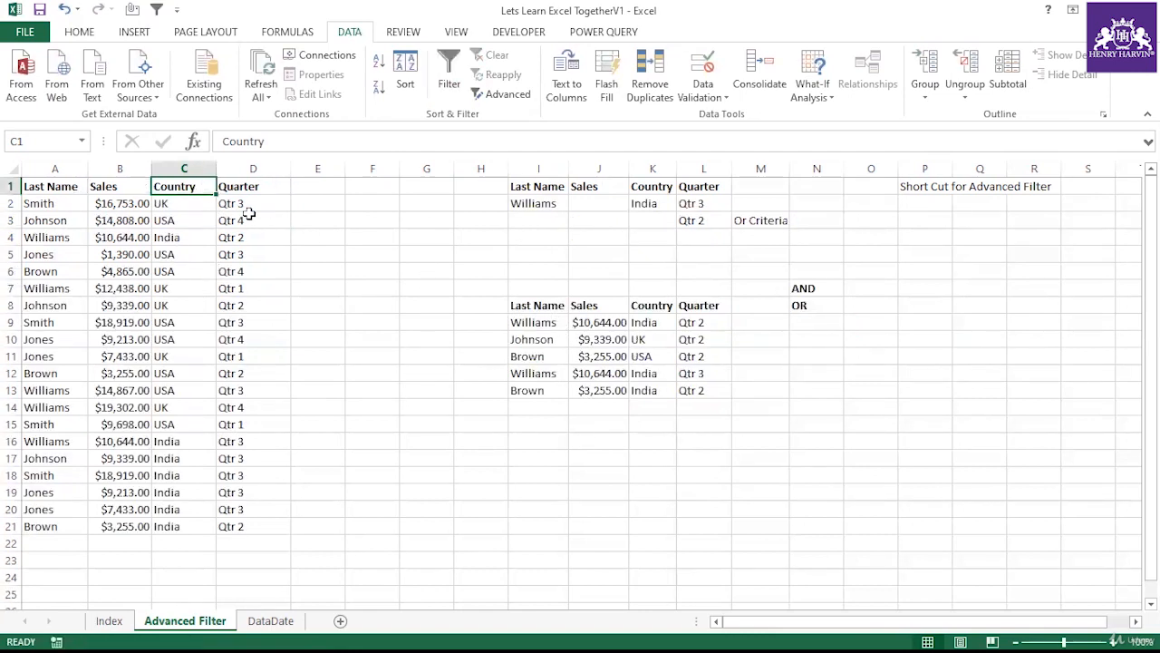
Fill Last Name cells A4 and A16 with orange, matching the extracted records in rows 9 and 12
left_click(549, 322)
left_click(538, 371)
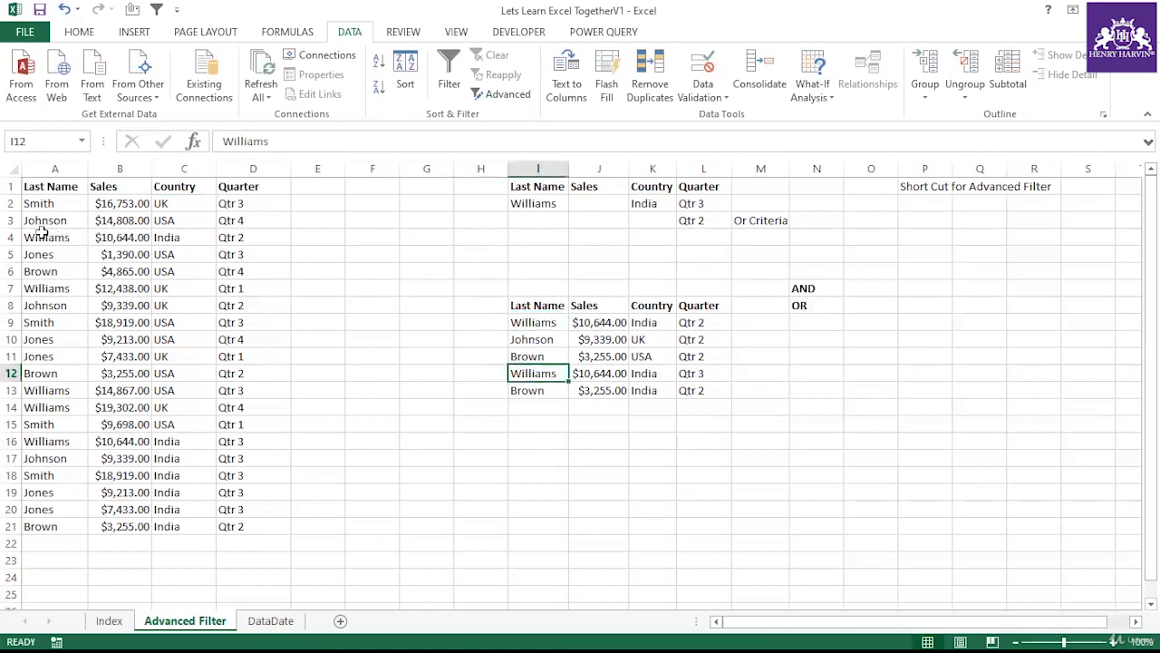
left_click(43, 234)
left_click(82, 33)
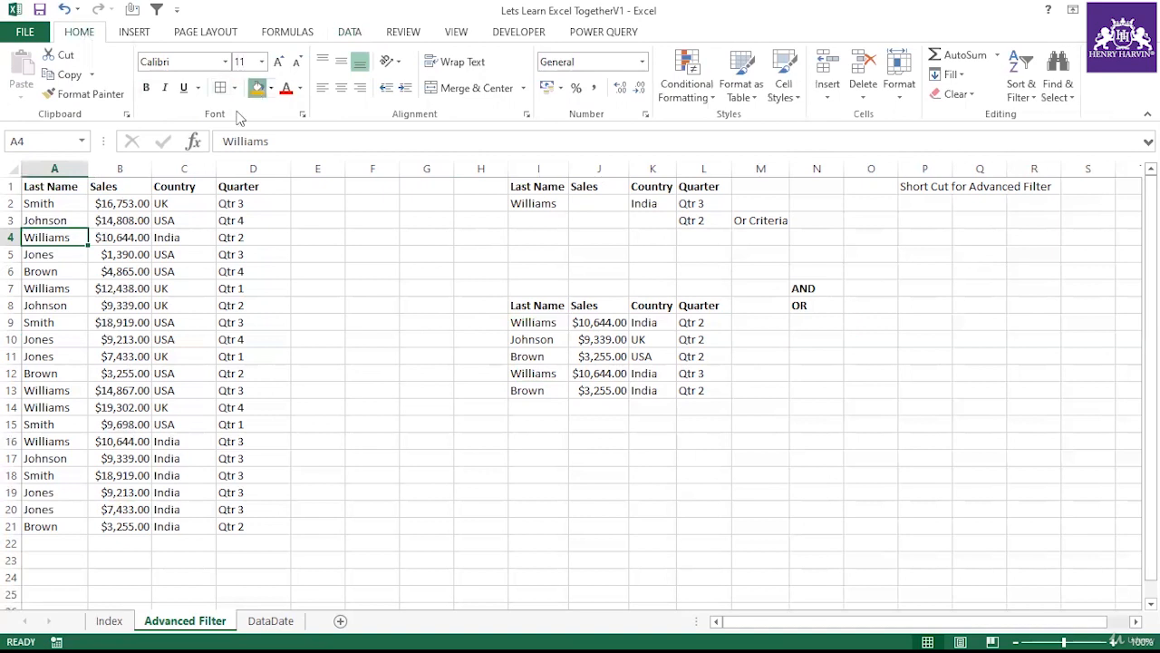
left_click(257, 87)
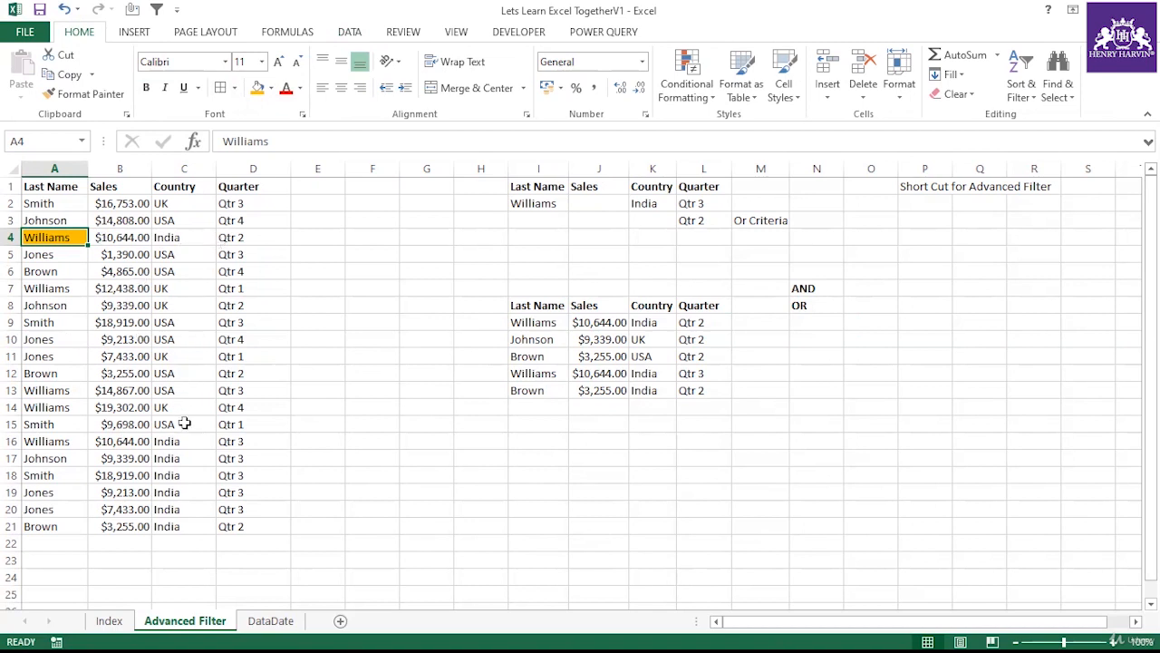
left_click(62, 441)
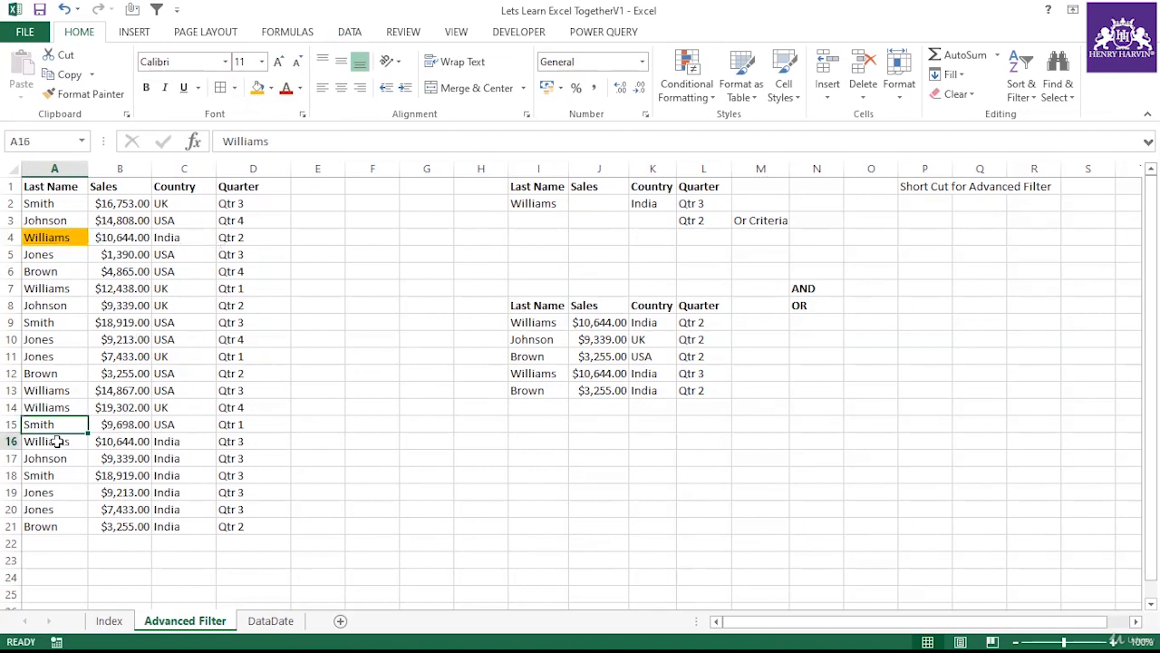
left_click(258, 87)
left_click(230, 440)
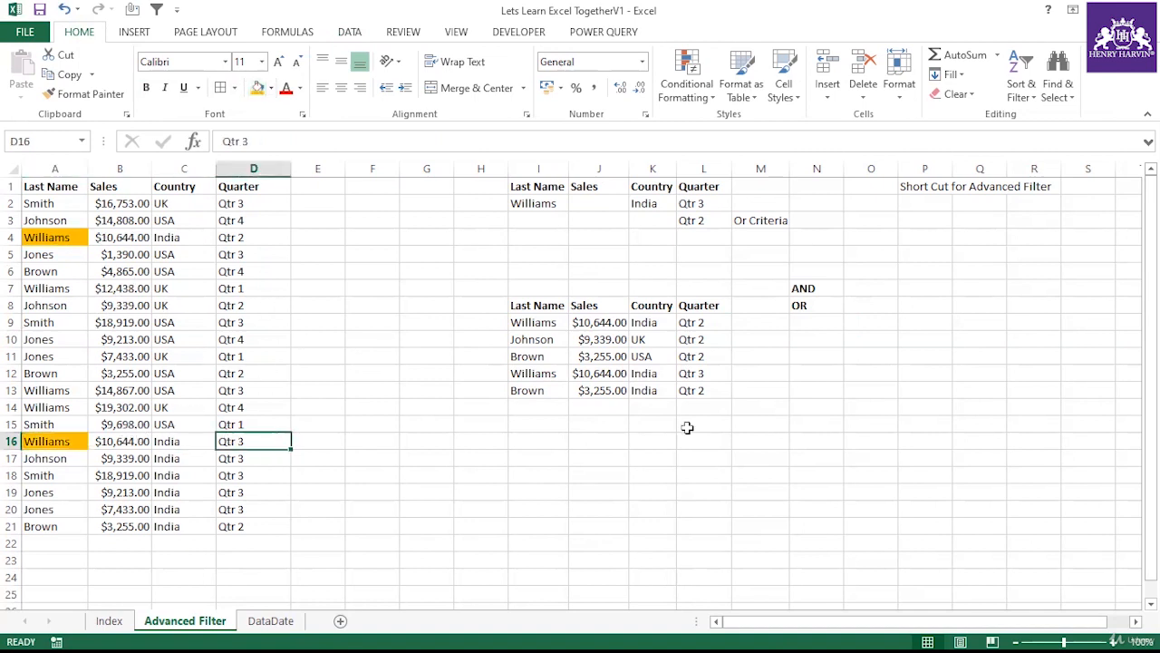
Fill the extracted records in I9:L9 and I12:L12 with orange
left_click_drag(539, 324, 725, 323)
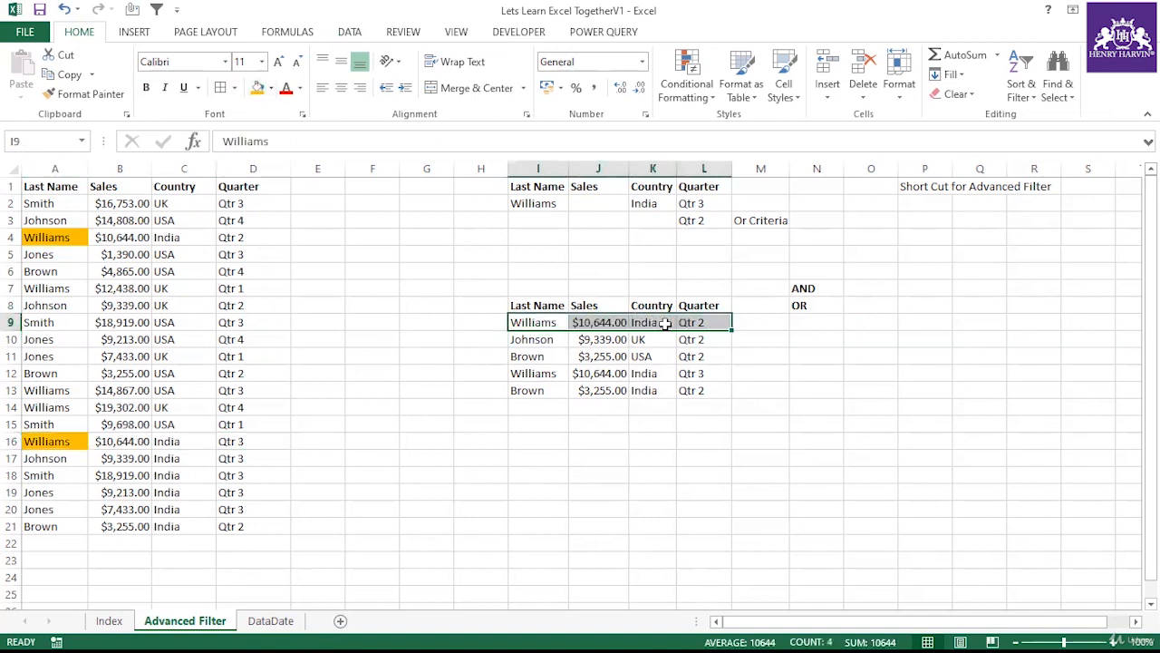
left_click(263, 88)
left_click_drag(539, 374, 691, 375)
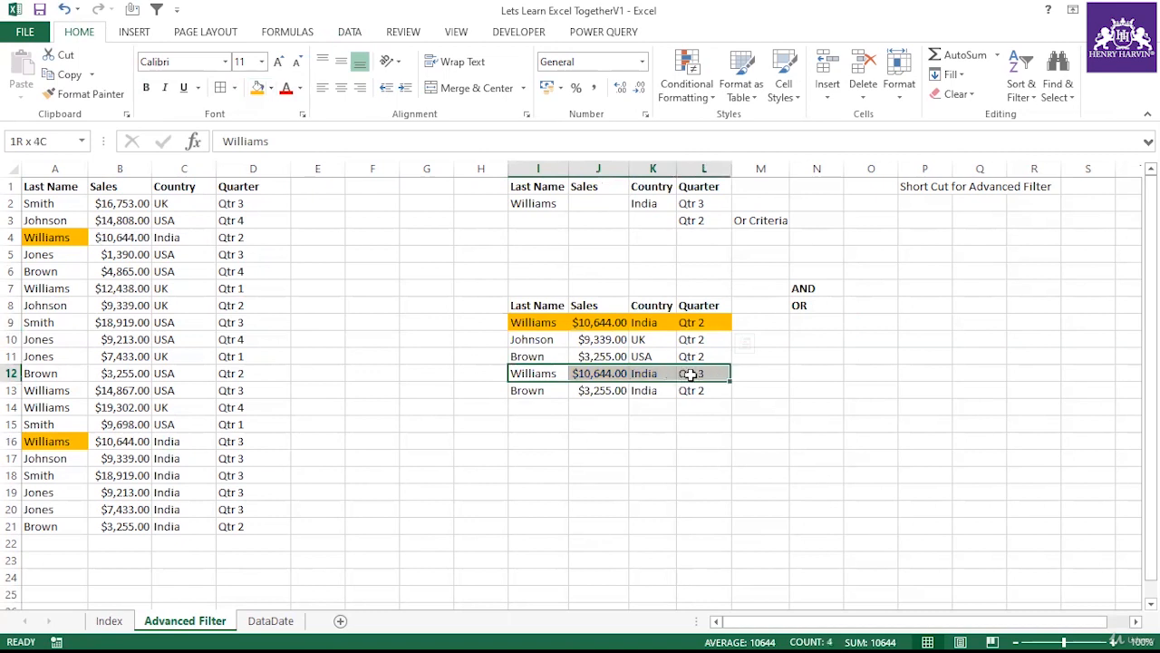
left_click(259, 88)
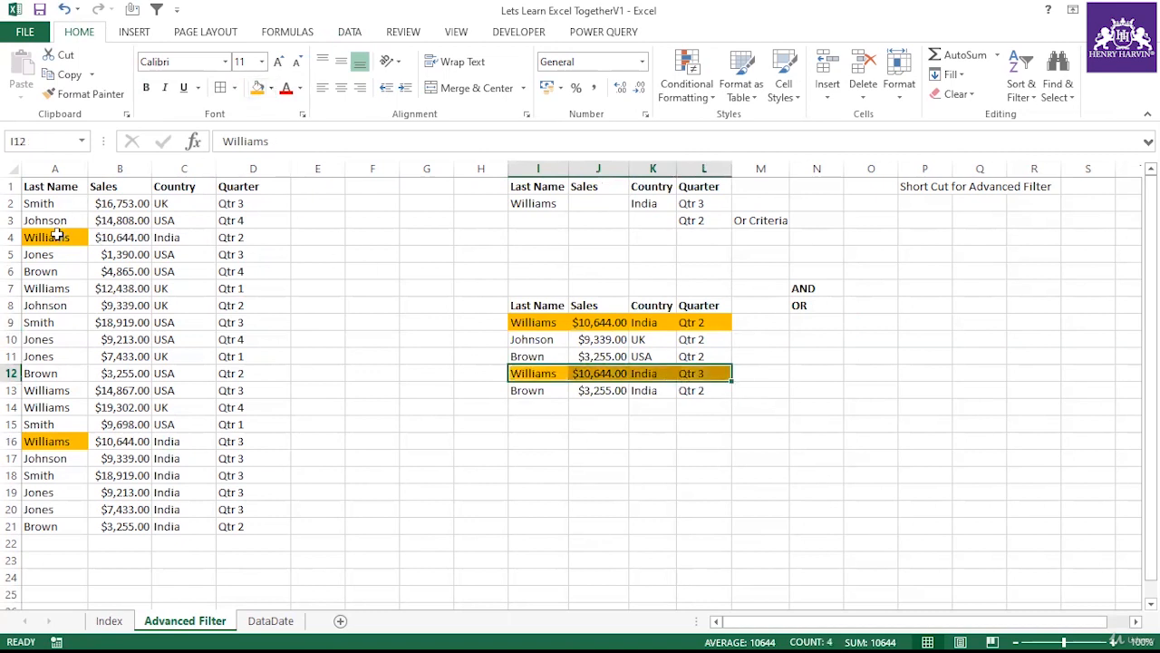
Extend the orange fill across the full source records in A4:D4 and A16:D16
left_click_drag(56, 235, 240, 237)
left_click(259, 88)
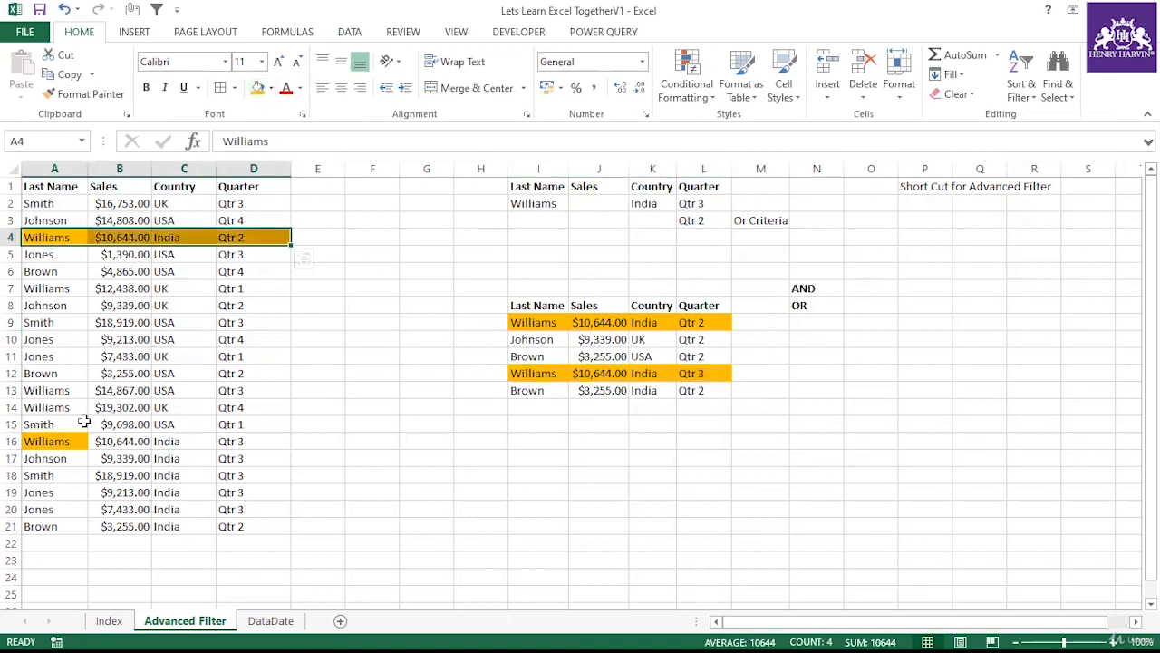
left_click_drag(59, 441, 226, 441)
left_click(259, 88)
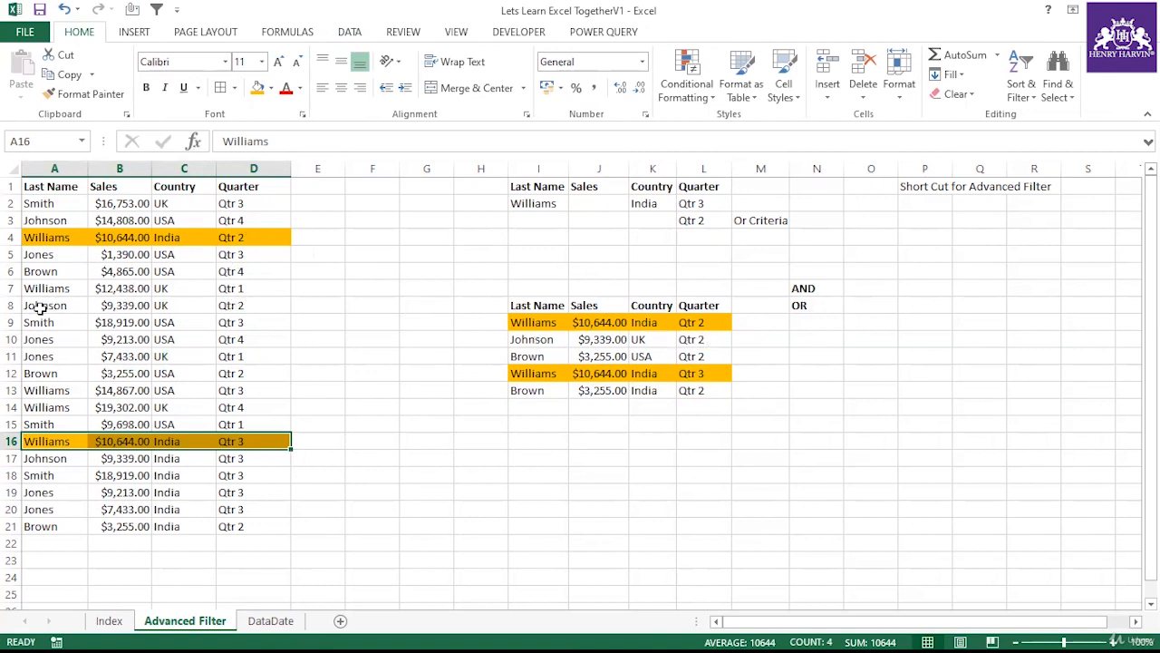
Fill the source records in A8:D8, A12:D12 and A21:D21 with orange, and select criteria row I2:L2 for comparison
left_click_drag(39, 306, 236, 305)
left_click(255, 90)
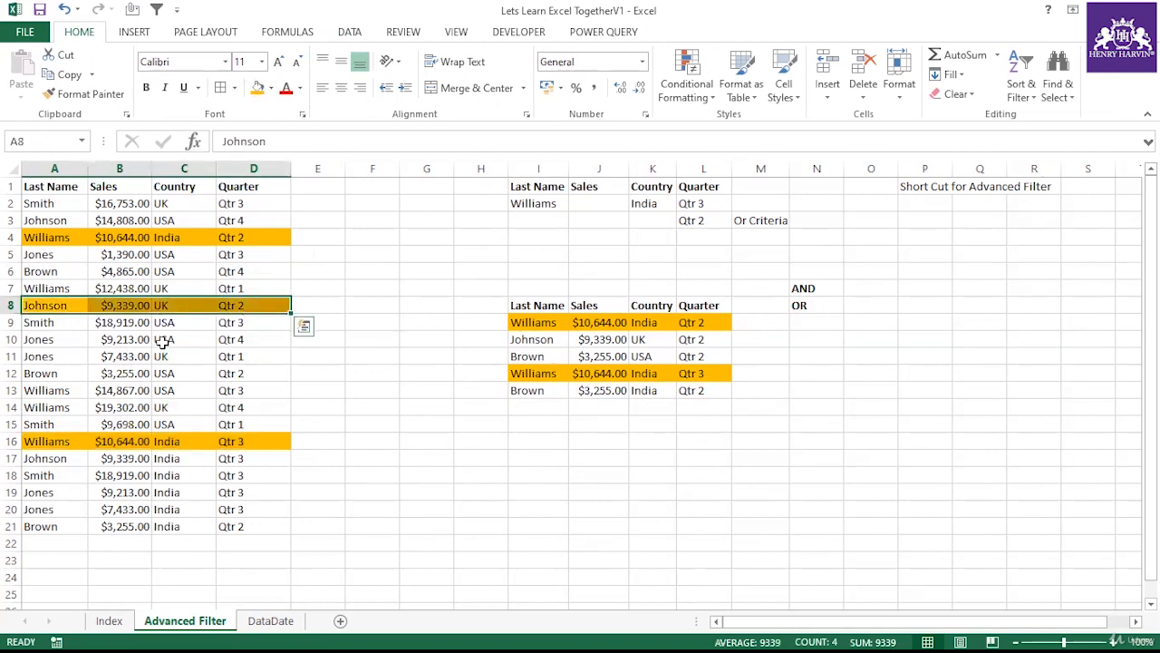
left_click_drag(60, 372, 225, 372)
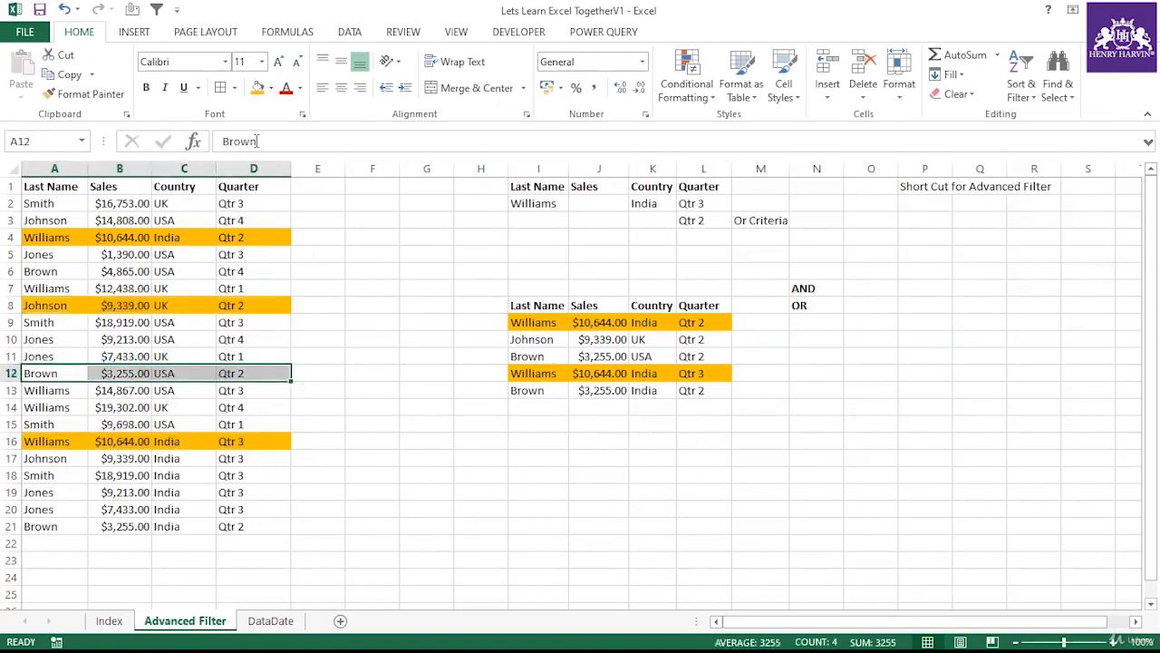
left_click(258, 88)
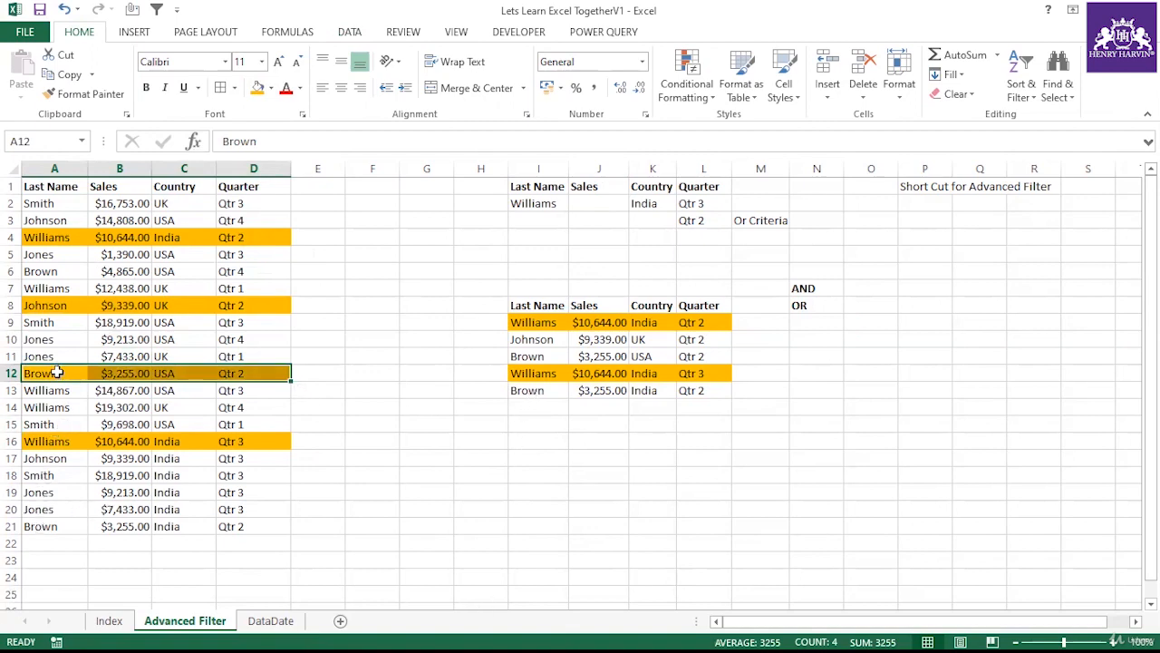
left_click_drag(58, 525, 237, 526)
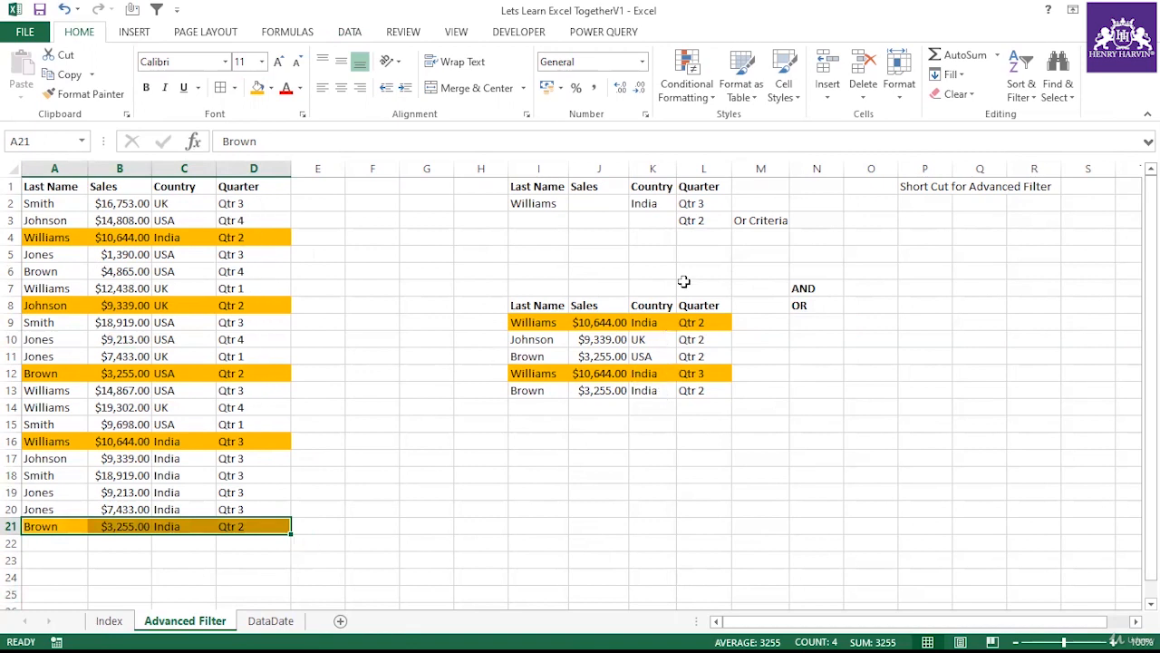
left_click_drag(532, 201, 728, 199)
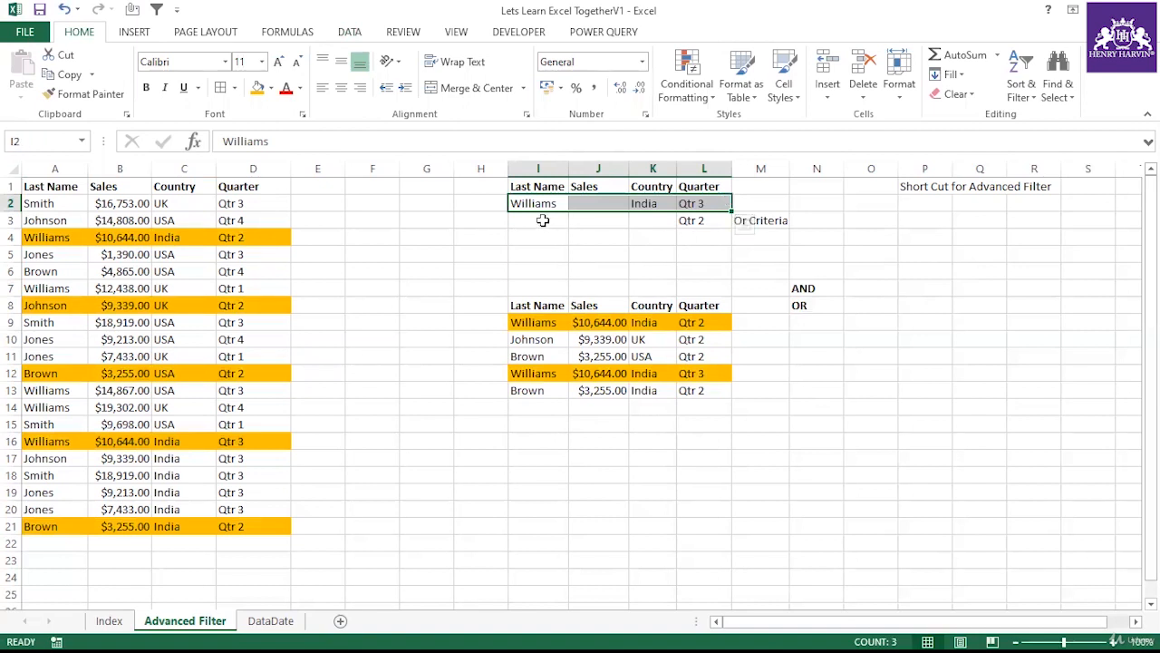
Copy the Last Name criterion from I2 into I3 so the Qtr 2 criteria row also restricts the last name
left_click_drag(541, 220, 699, 220)
left_click(621, 255)
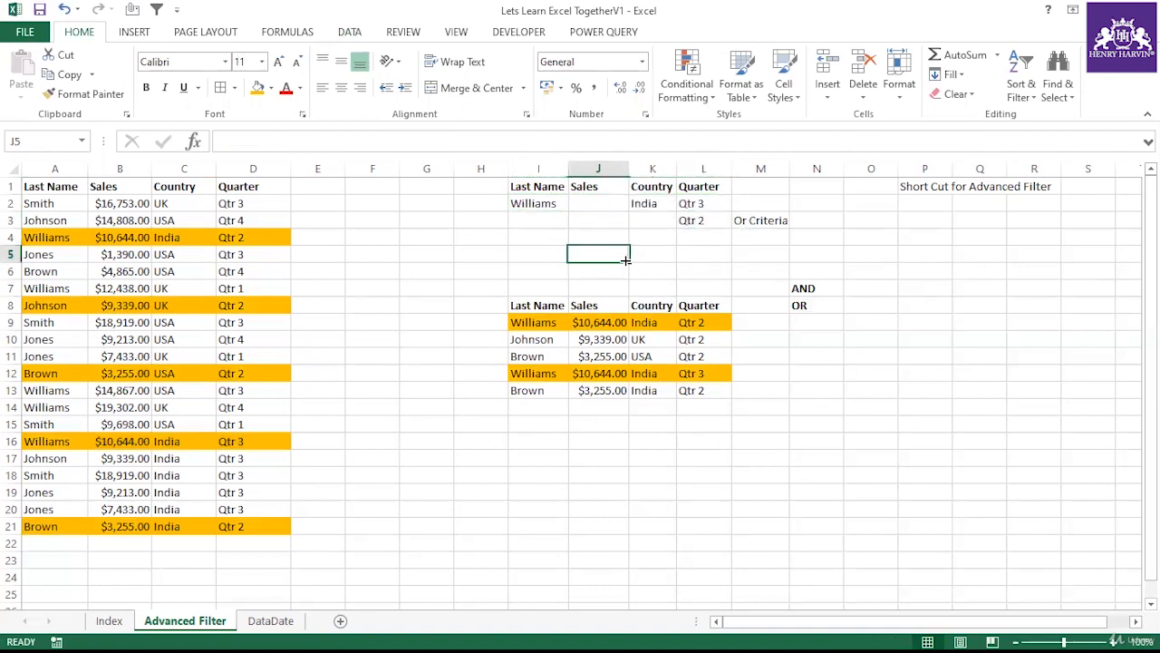
left_click(544, 205)
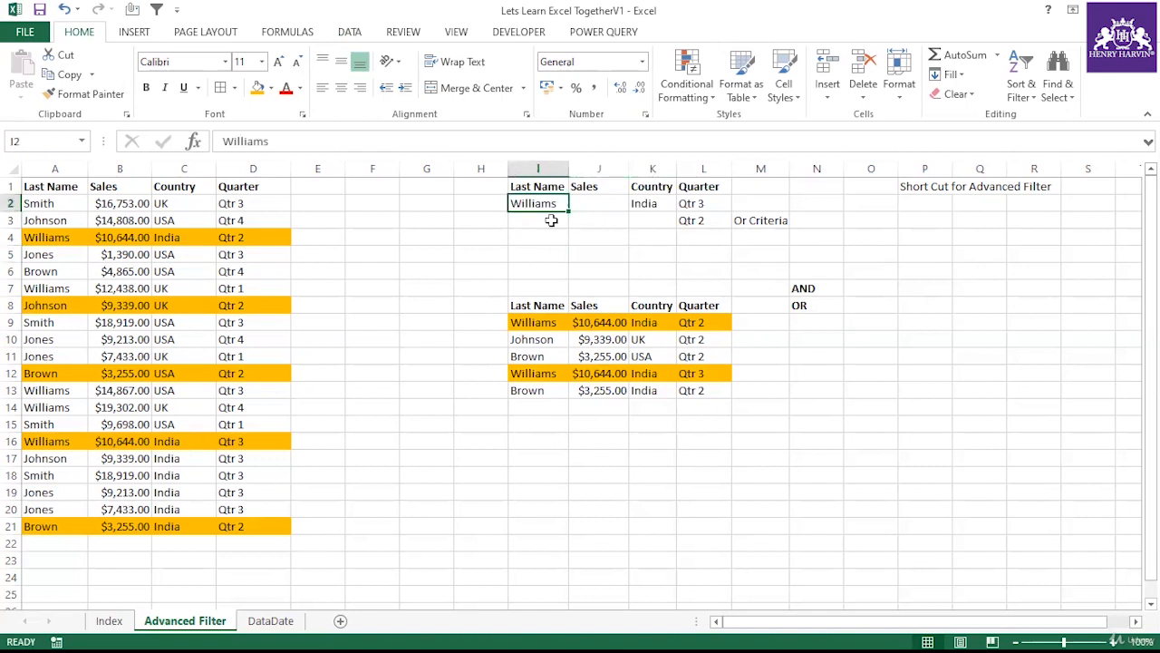
key("ctrl+c")
left_click(551, 221)
key("ctrl+v")
left_click(553, 252)
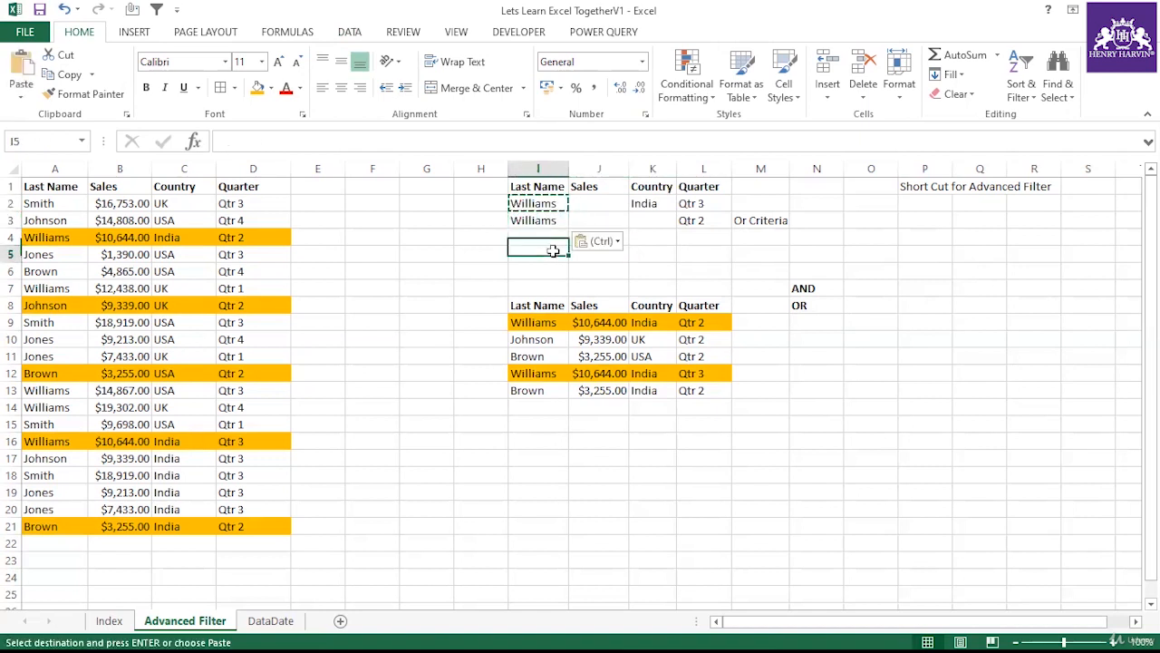
key("Escape")
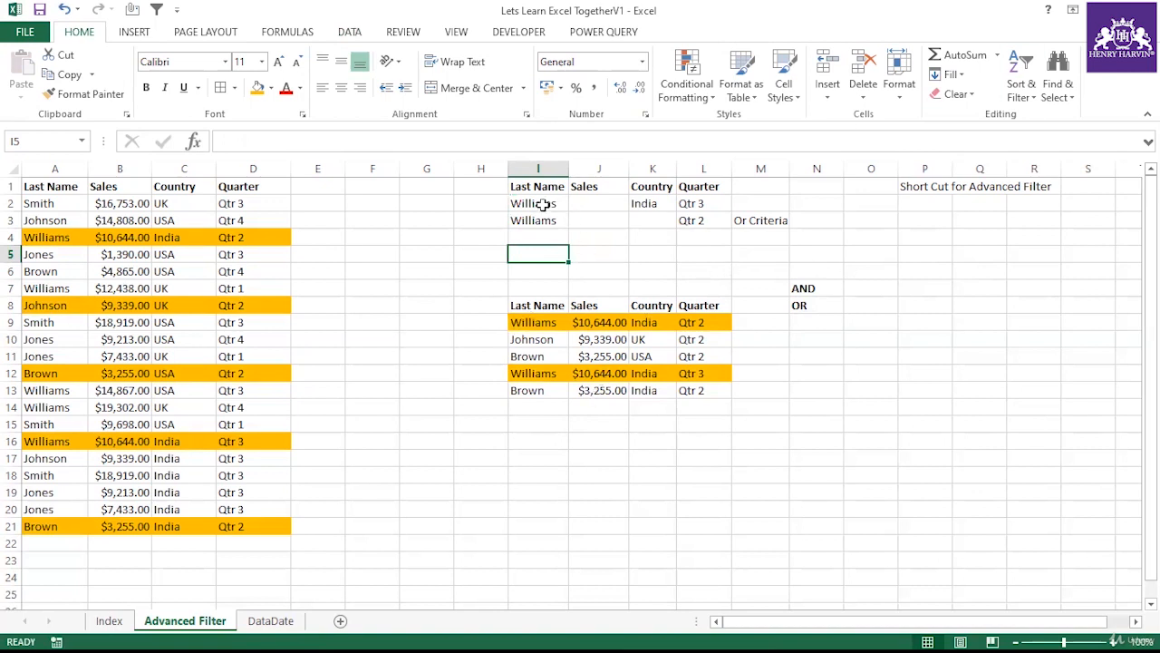
Examine how the criteria combine within row I2:L2 and within row I3:L3
left_click_drag(543, 205, 716, 202)
left_click(549, 253)
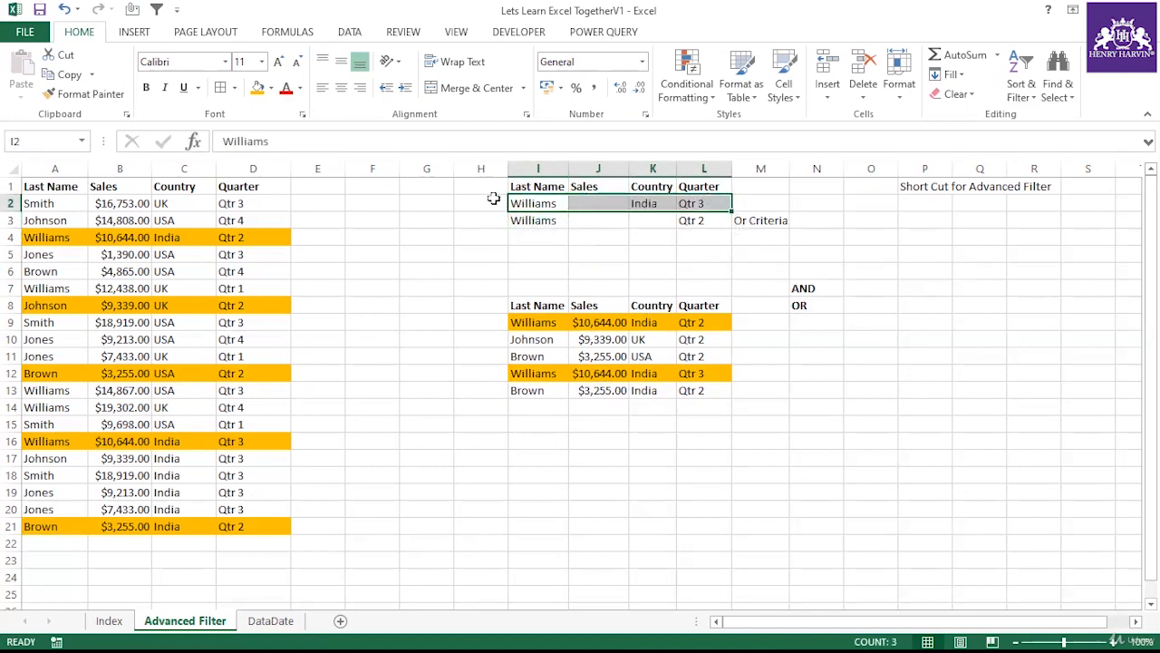
left_click_drag(493, 199, 714, 203)
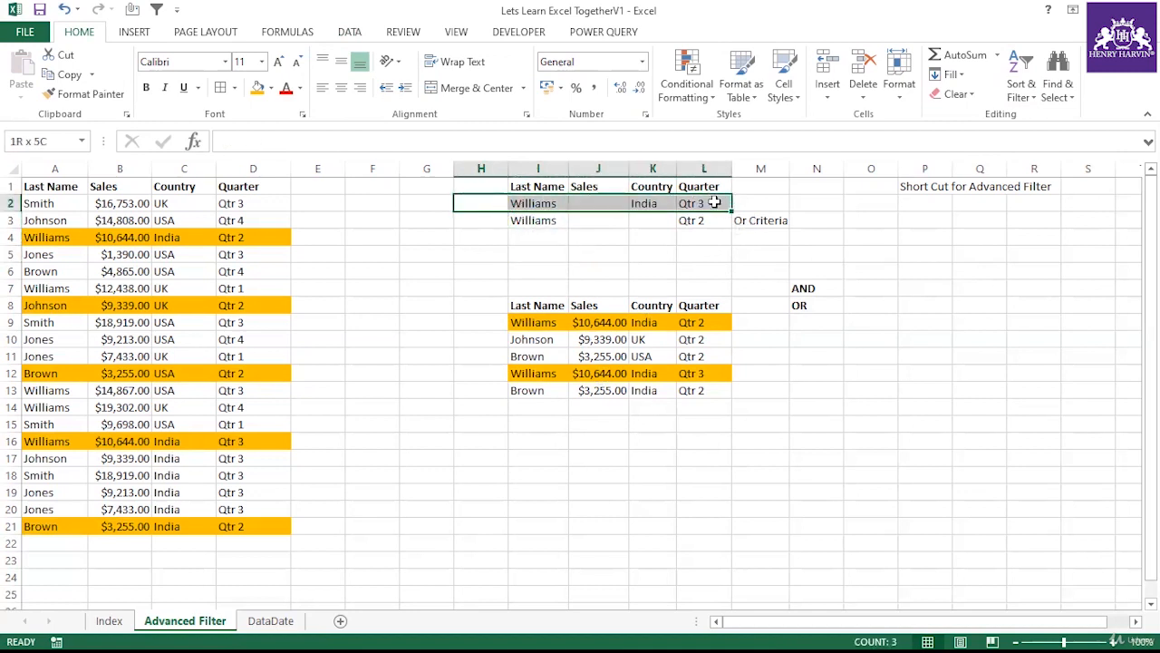
left_click(544, 203)
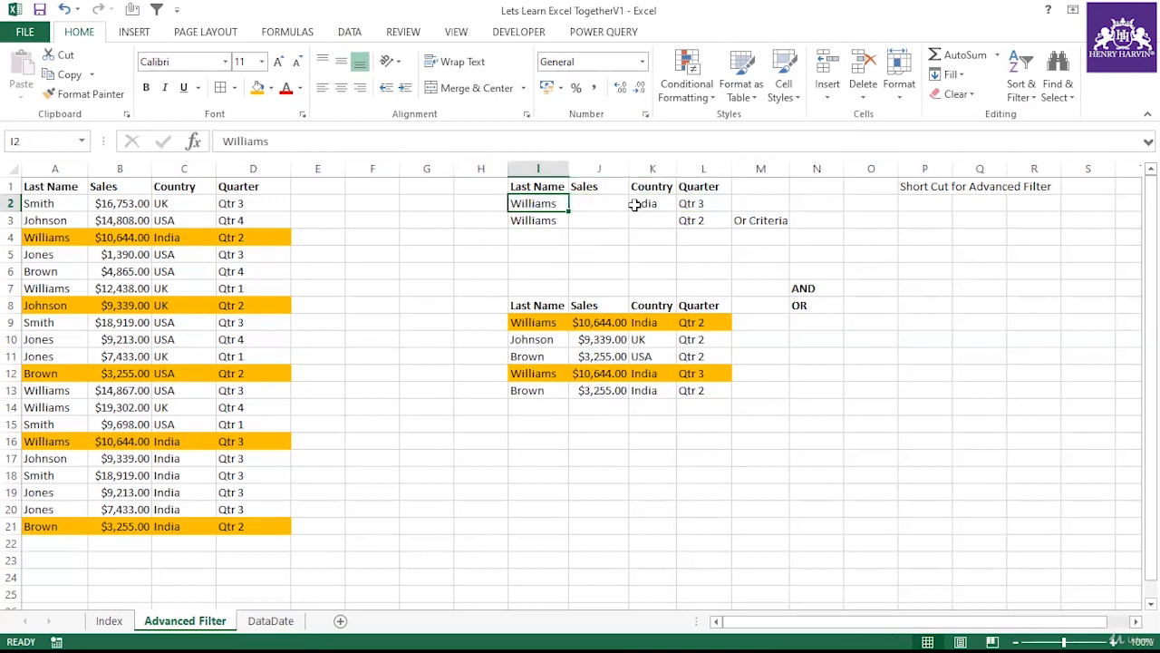
left_click(638, 204)
left_click(684, 202)
left_click_drag(502, 202, 718, 205)
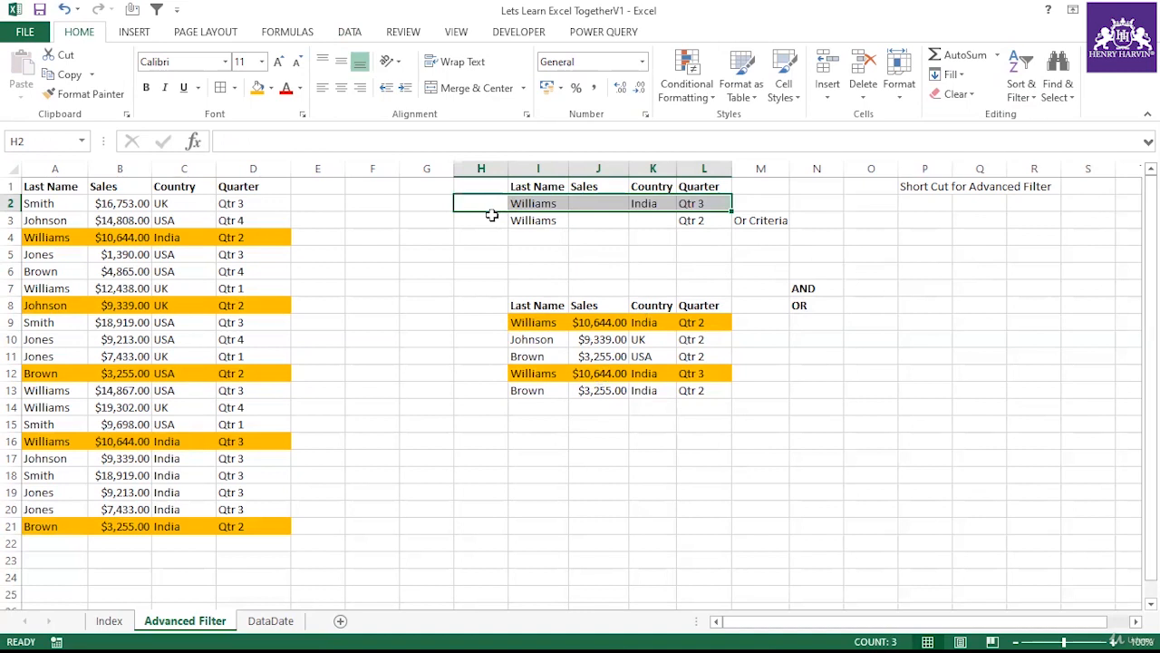
left_click_drag(491, 216, 544, 220)
left_click(702, 223)
left_click(538, 222)
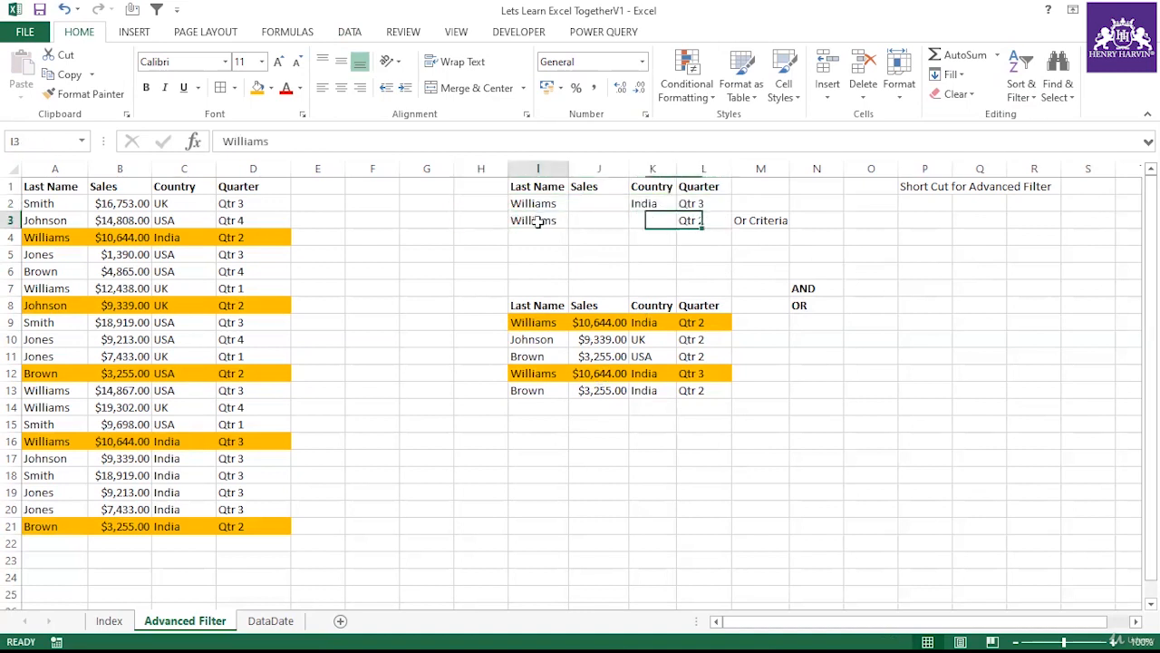
left_click(723, 223)
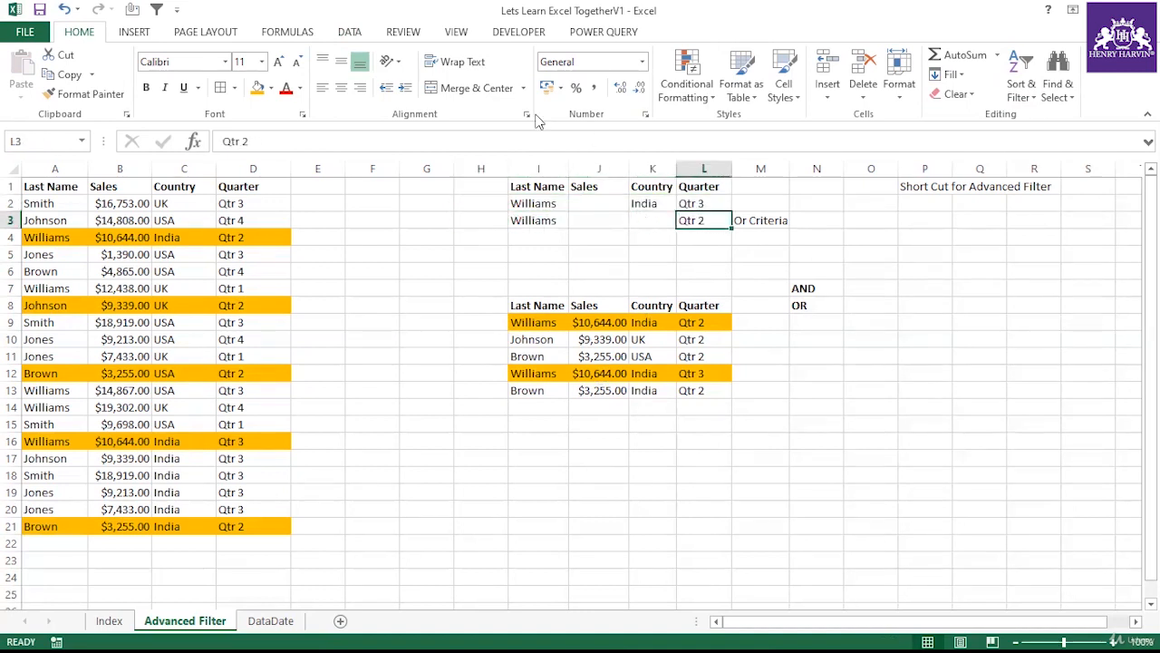
Run Advanced Filter on A1:D21 with criteria range I1:L3, copying the results to I8:L8
left_click(367, 35)
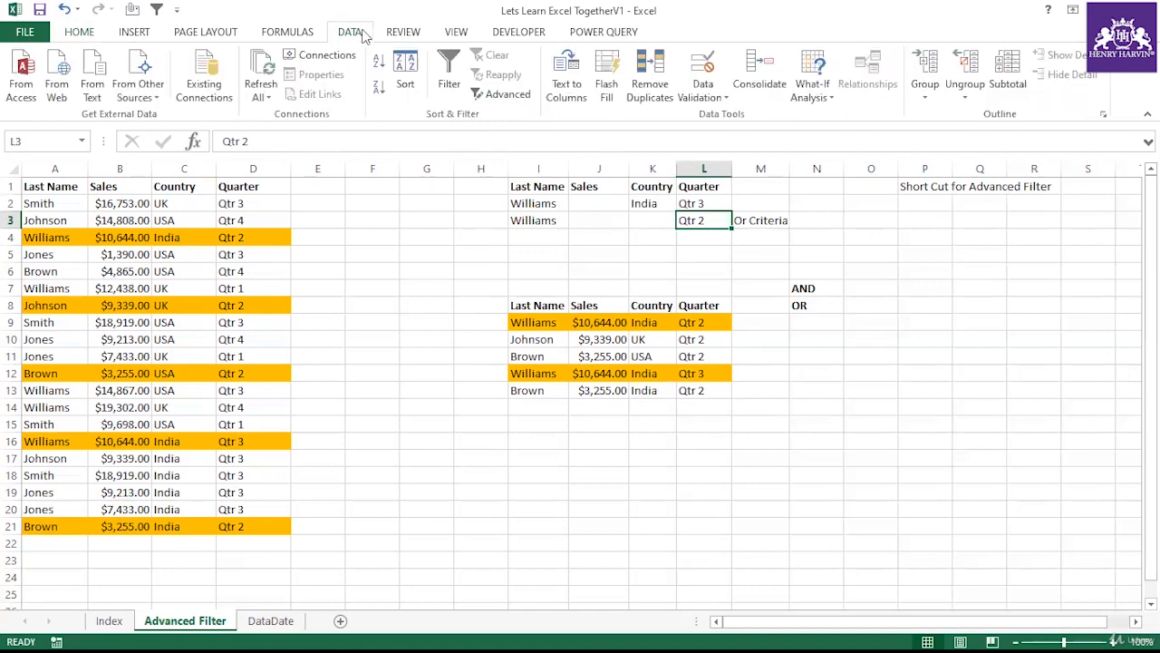
left_click(507, 97)
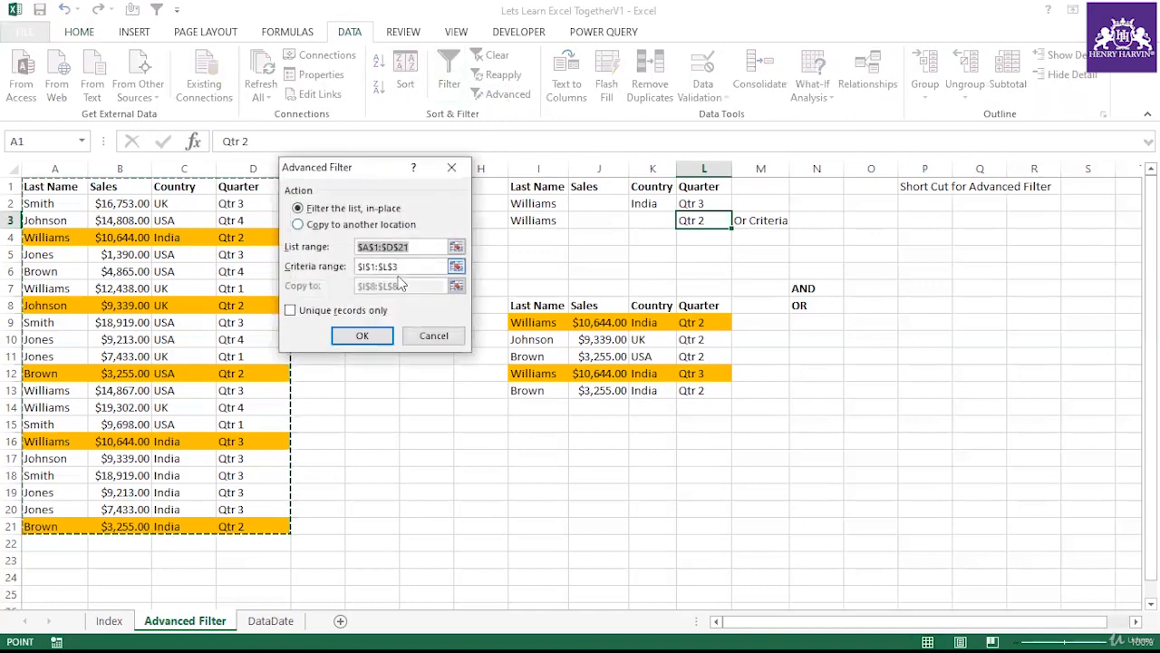
left_click(337, 224)
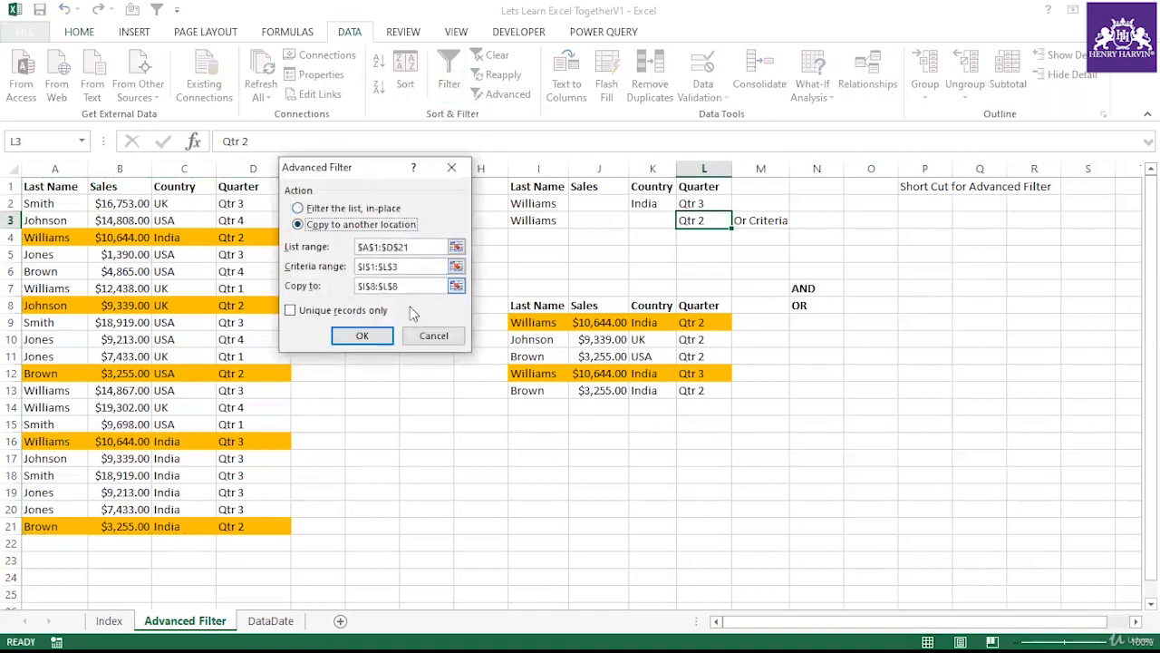
left_click(368, 336)
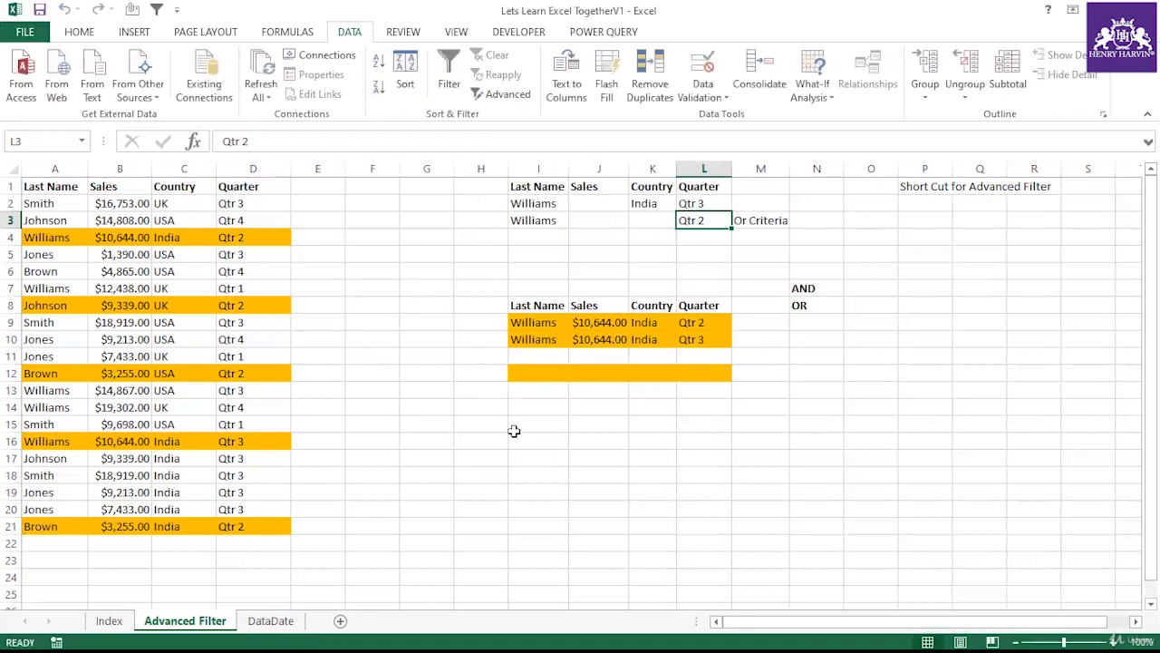
left_click(530, 207)
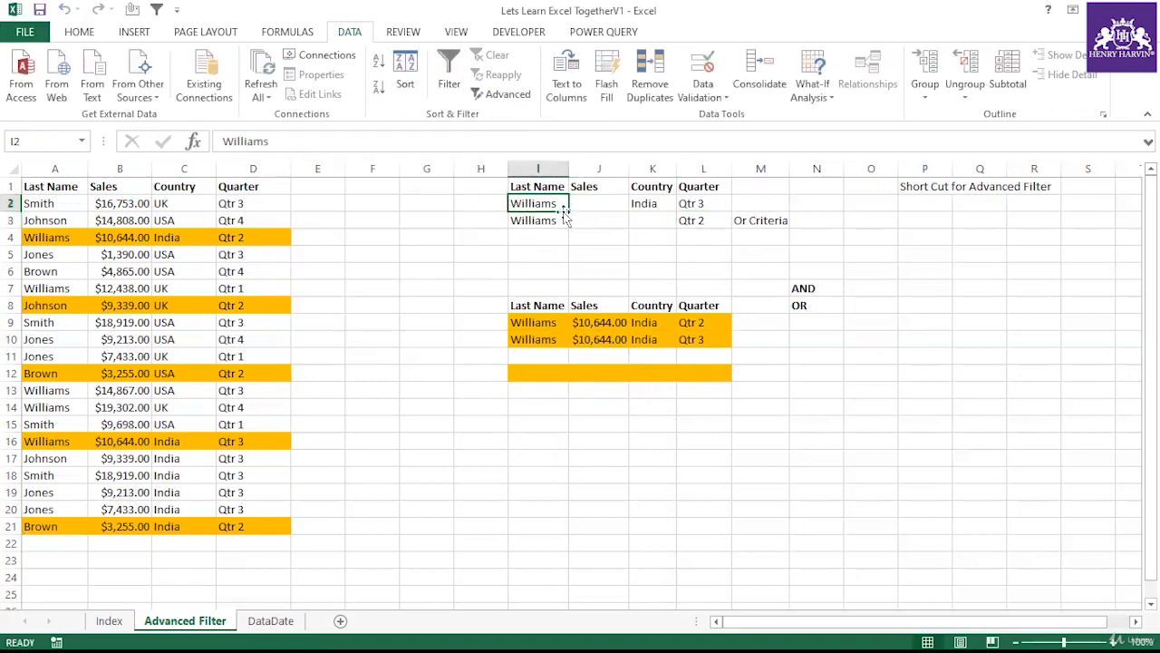
left_click(624, 222)
left_click(693, 410)
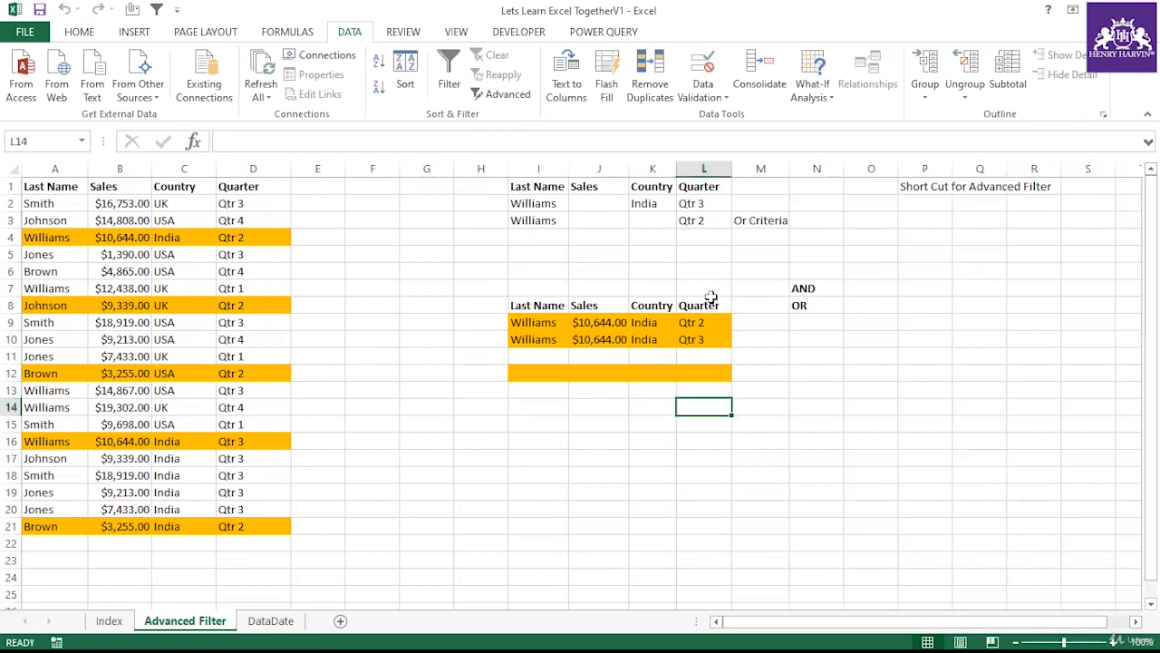
Add a third criteria row by copying Qtr 1 from D11 into Quarter cell L4
left_click(702, 242)
left_click_drag(541, 203, 695, 228)
left_click(697, 239)
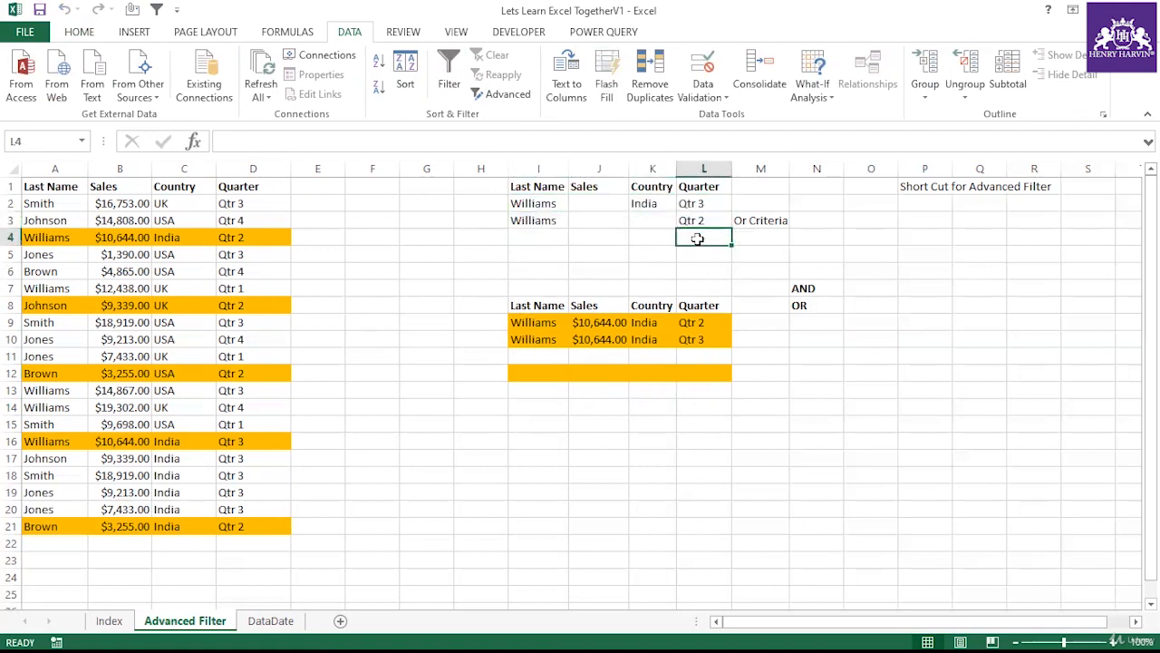
left_click(264, 353)
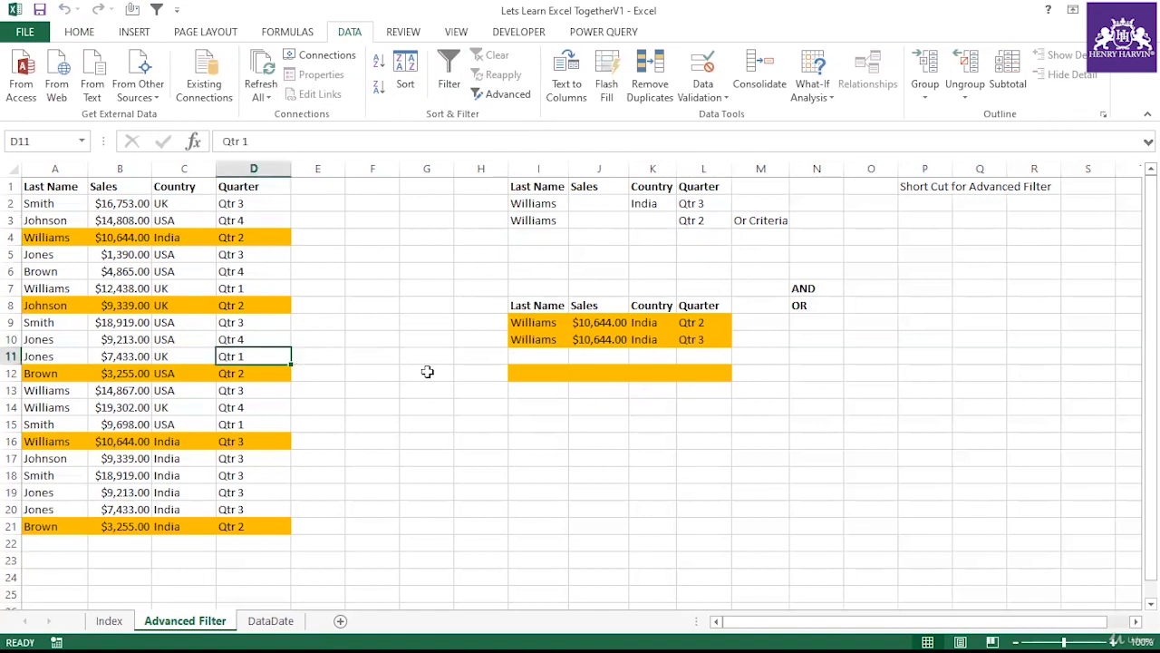
key("ctrl+c")
left_click(696, 233)
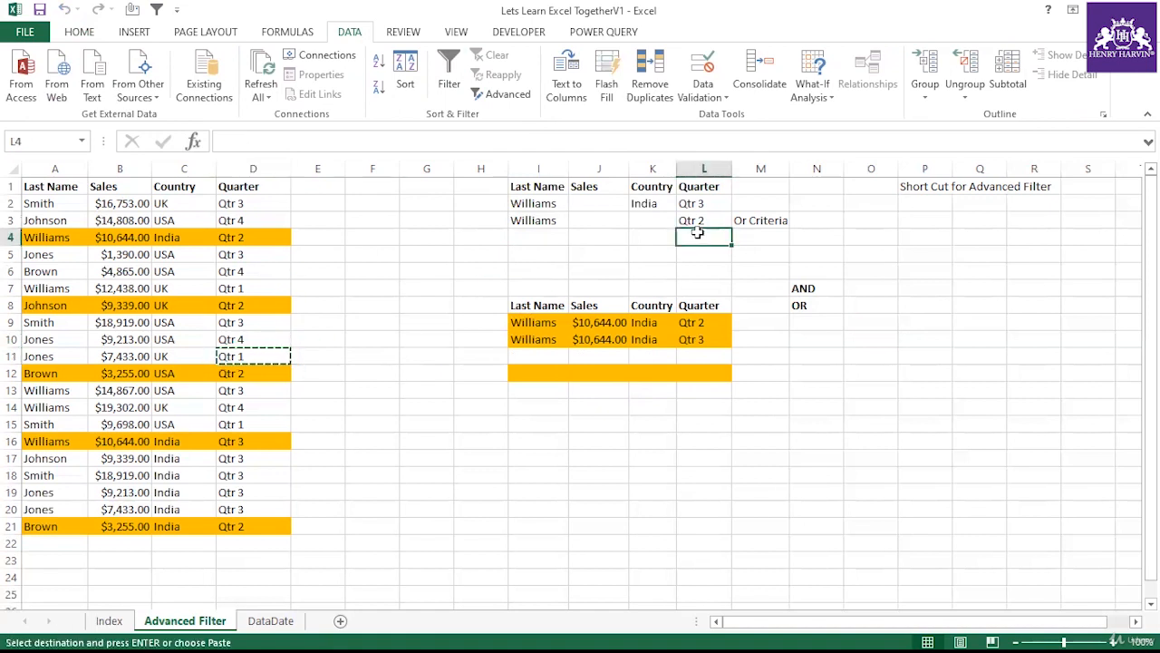
key("ctrl+v")
left_click(652, 423)
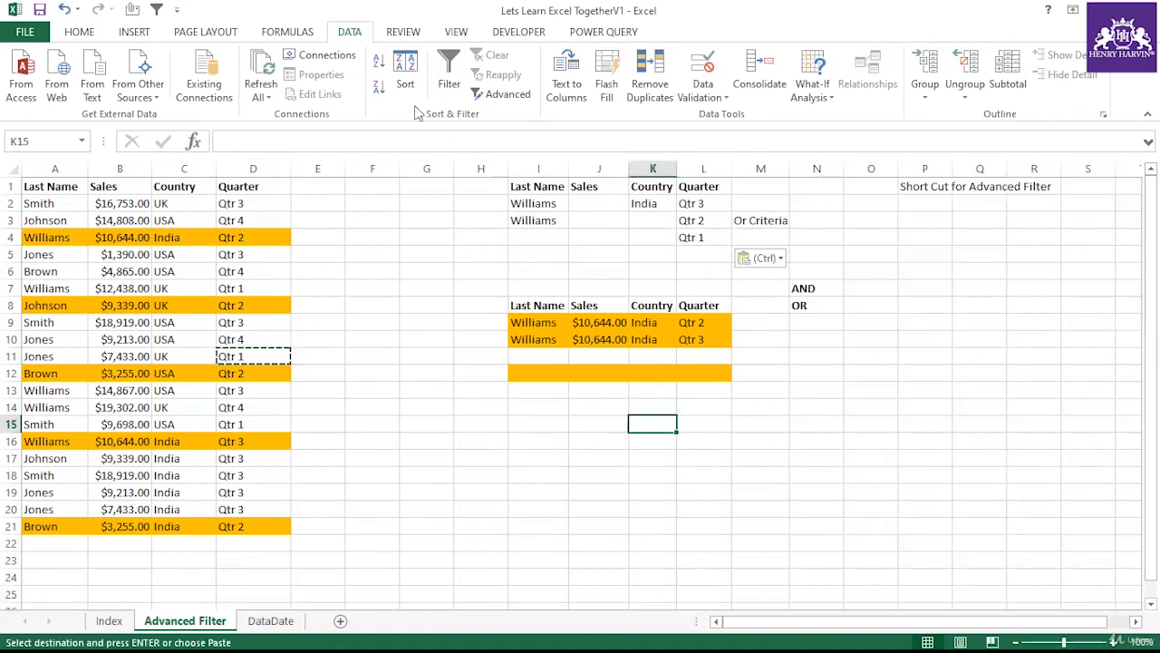
Rerun Advanced Filter on A1:D21, extending the criteria range to I1:L4 and copying the results to I8:L8
left_click(496, 94)
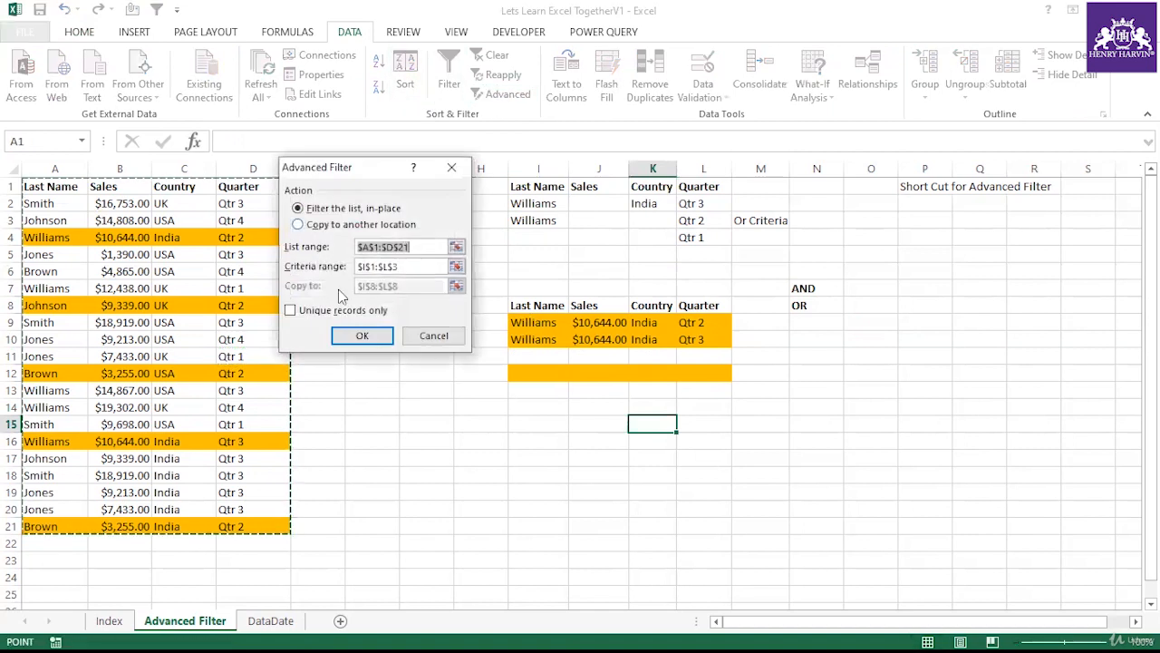
left_click(358, 224)
left_click(415, 268)
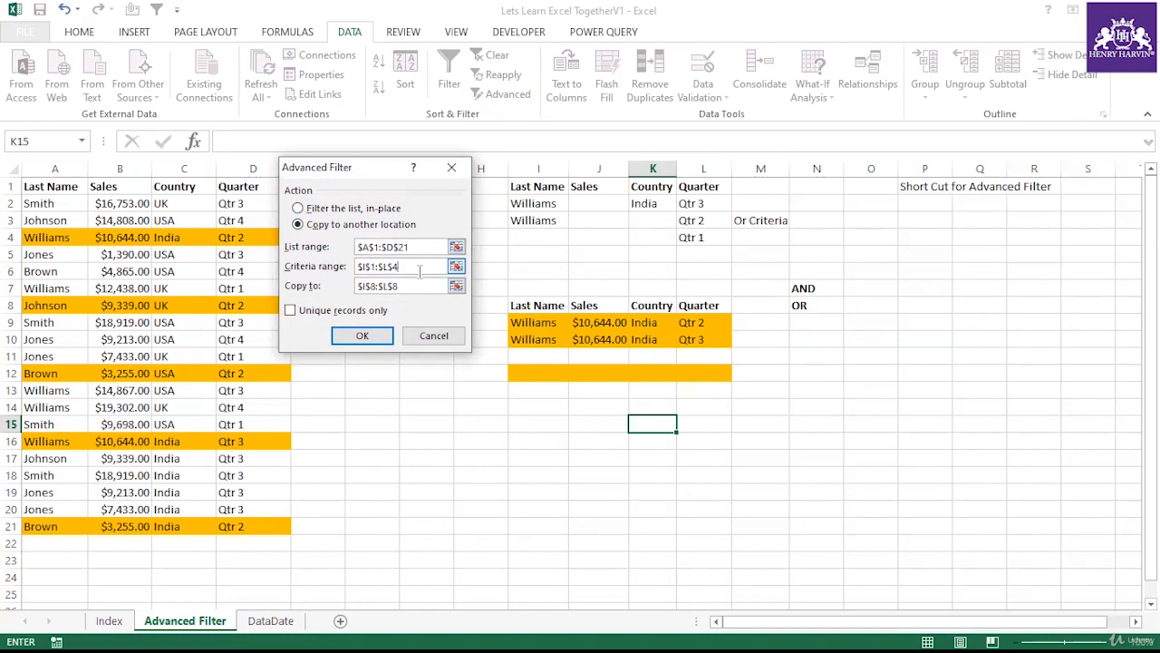
left_click(363, 336)
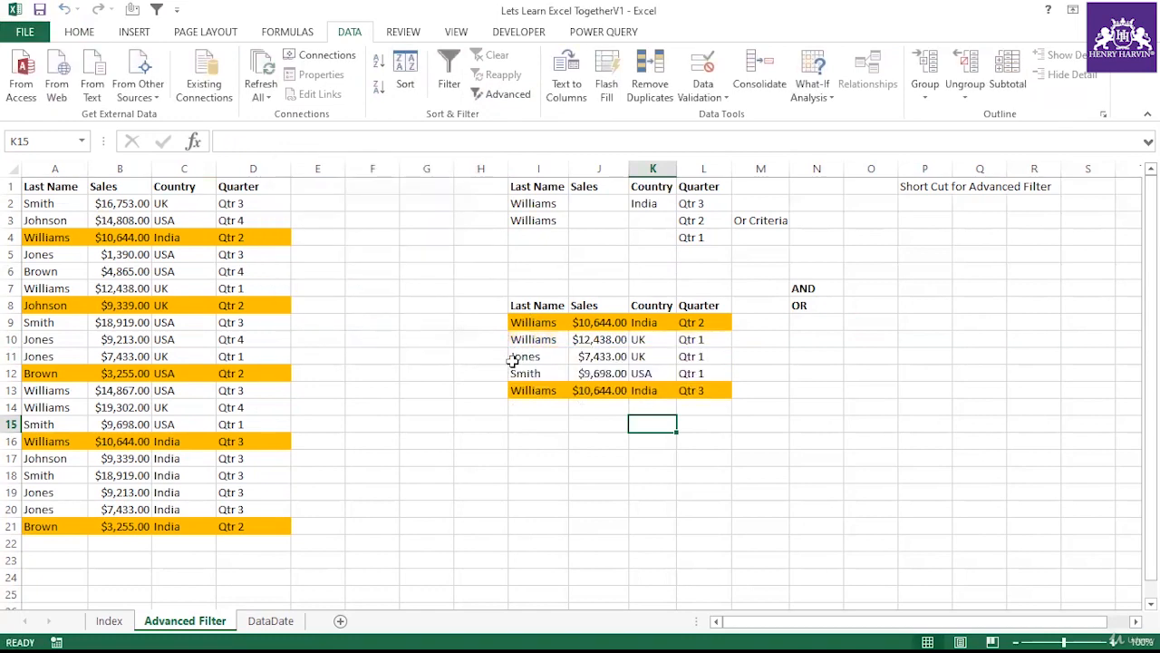
Compare the extracted Qtr 1 records in L10:L12 with the source Quarter cells D7, D11 and D15
left_click_drag(535, 305, 705, 383)
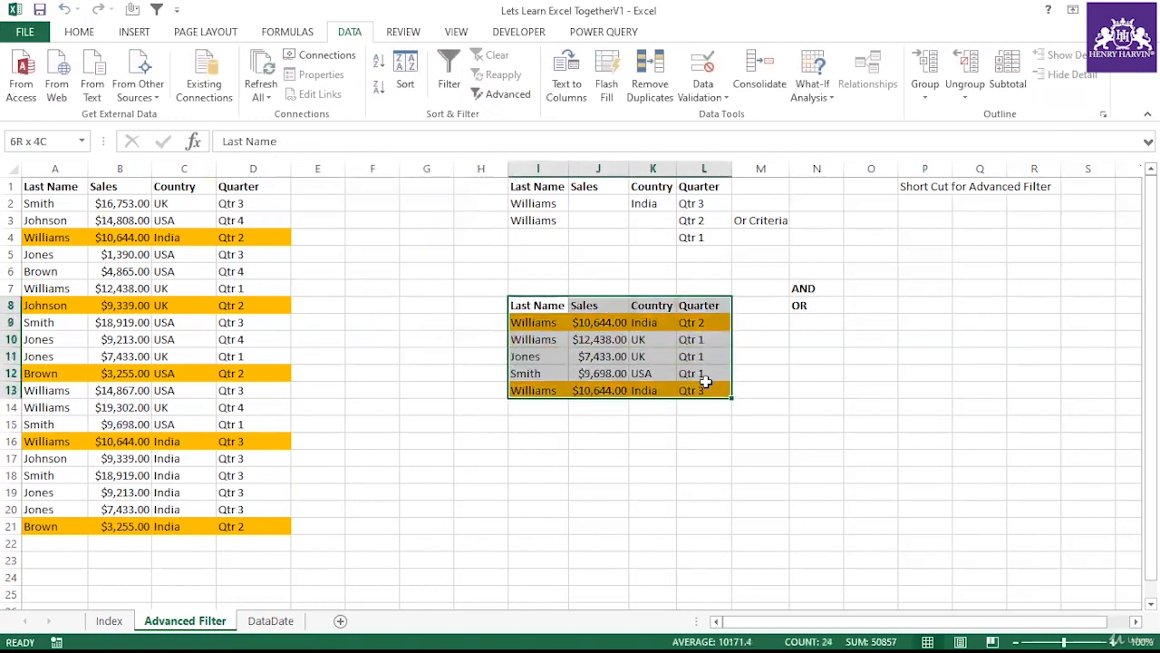
left_click(670, 442)
left_click_drag(695, 339, 705, 371)
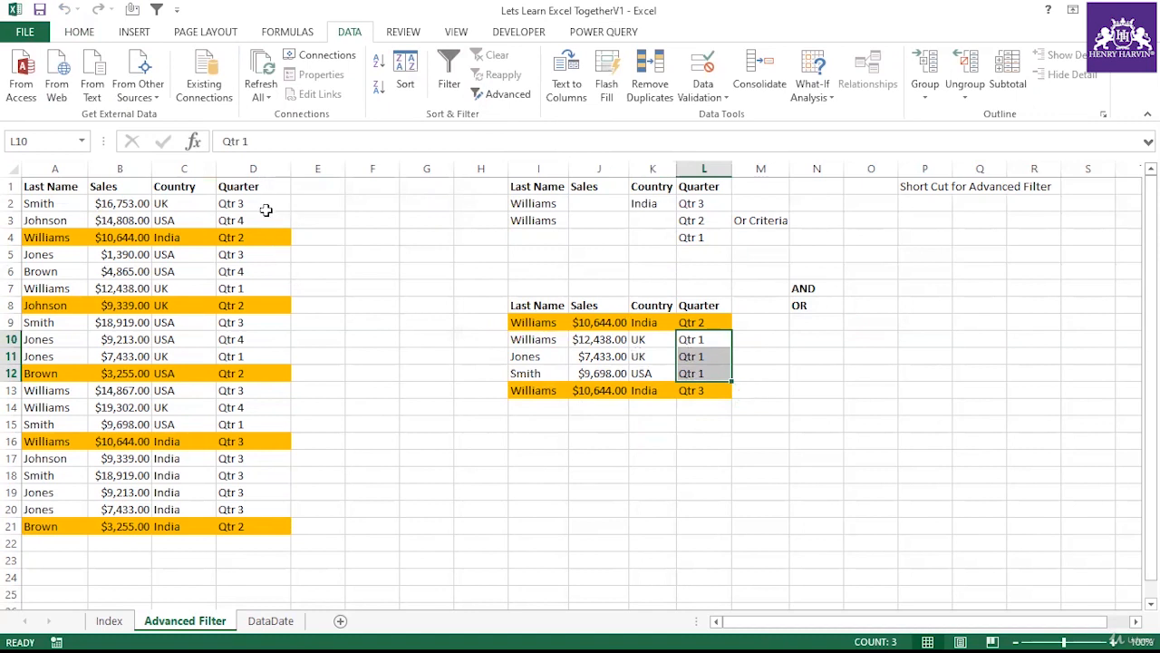
left_click(263, 289)
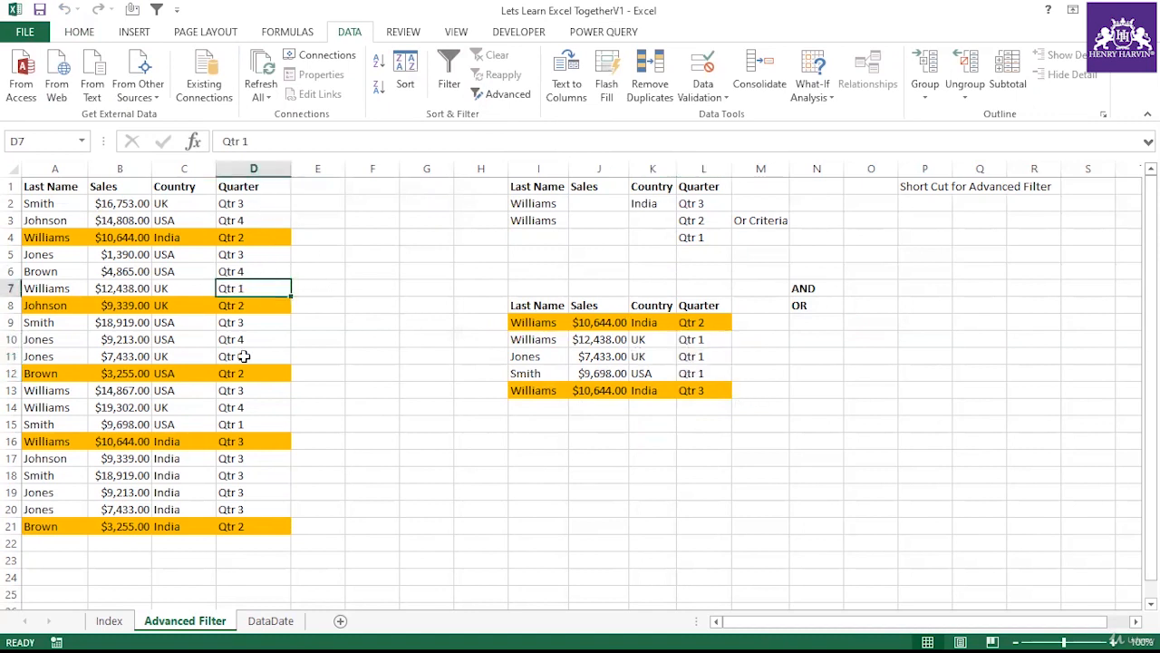
left_click(238, 357)
left_click(244, 423)
left_click(600, 425)
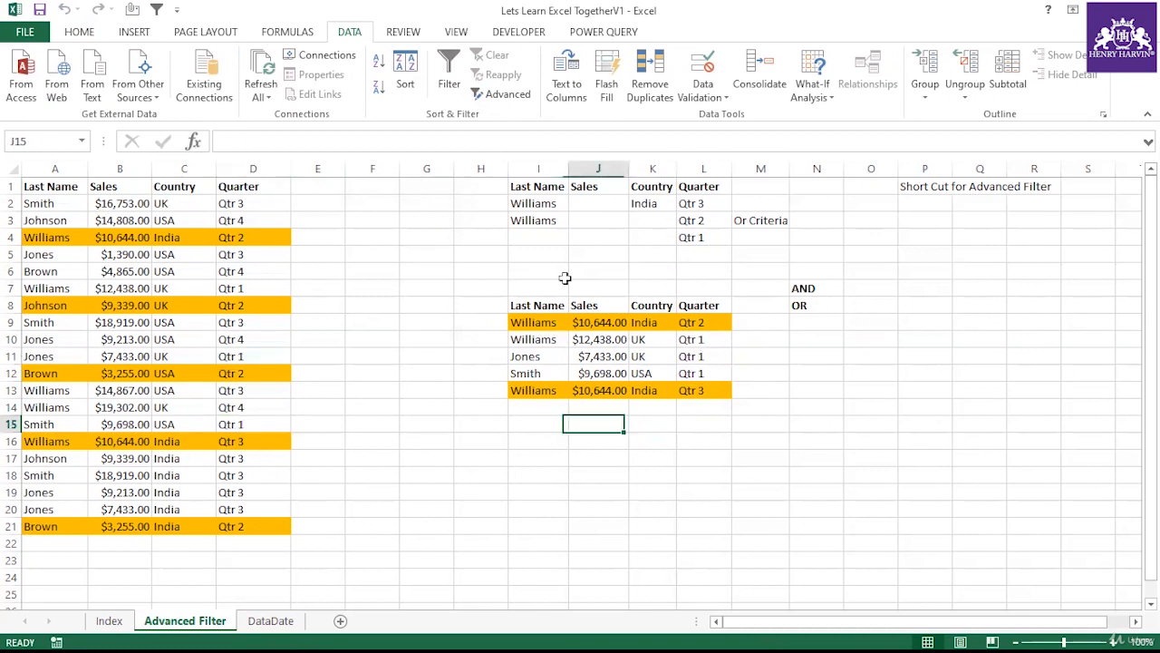
Enter UK as the Country criterion in K4, beside Qtr 1
left_click(654, 235)
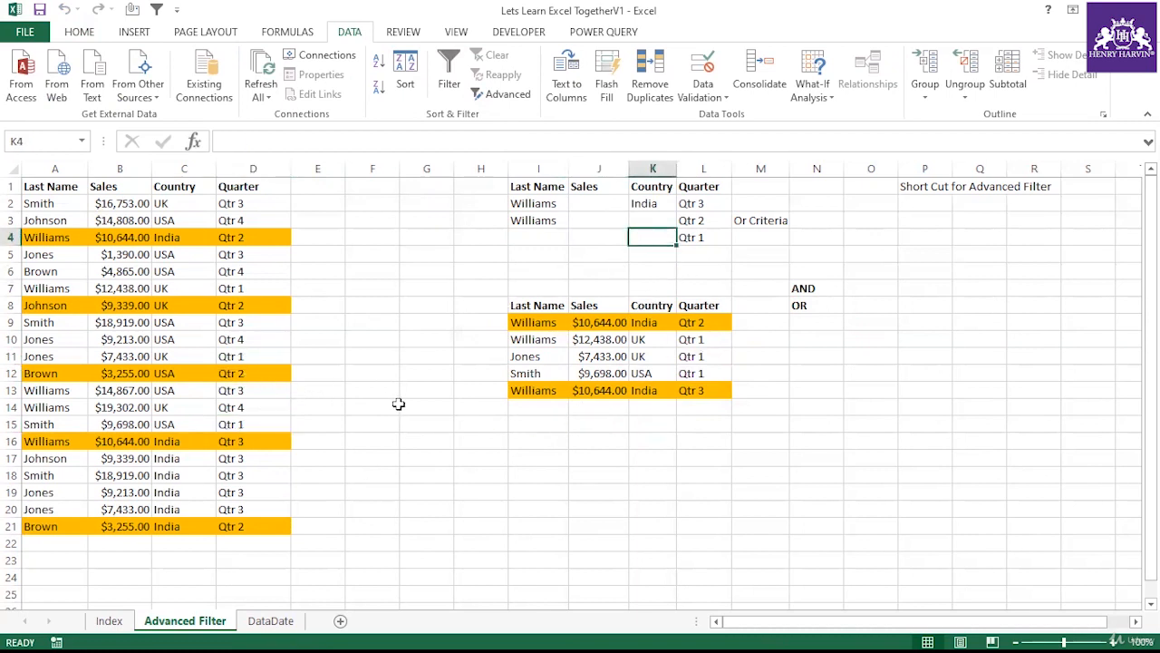
type("UK")
left_click(480, 441)
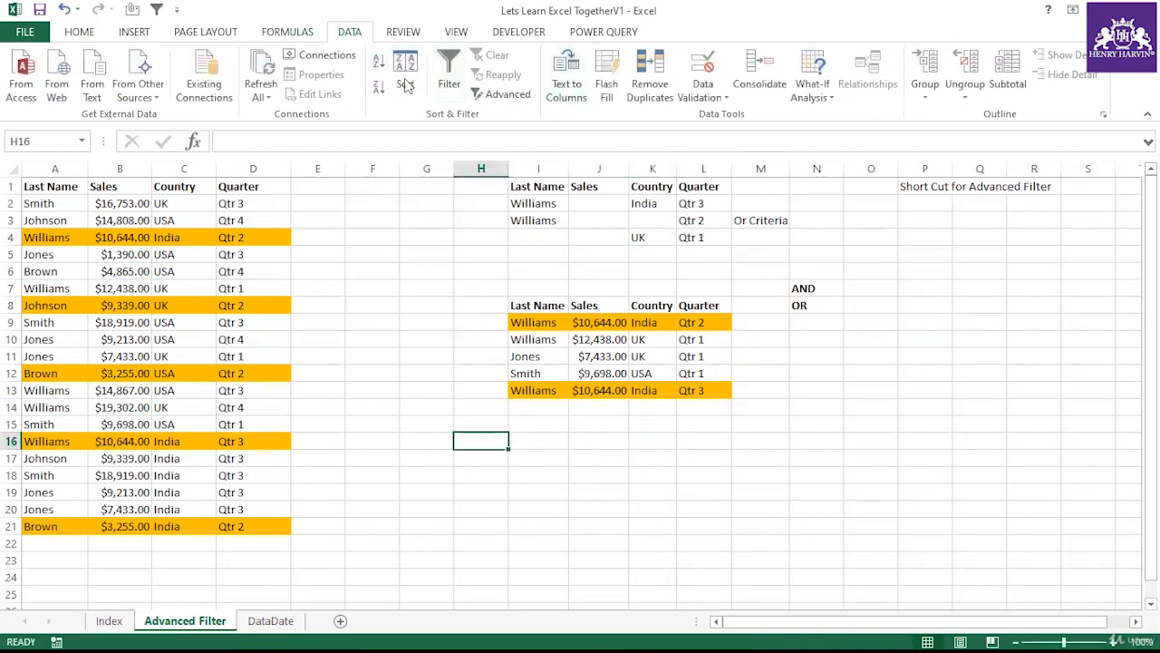
Rerun Advanced Filter with the UK and Qtr 1 criteria row included, copying the results to I8:L8
left_click(499, 94)
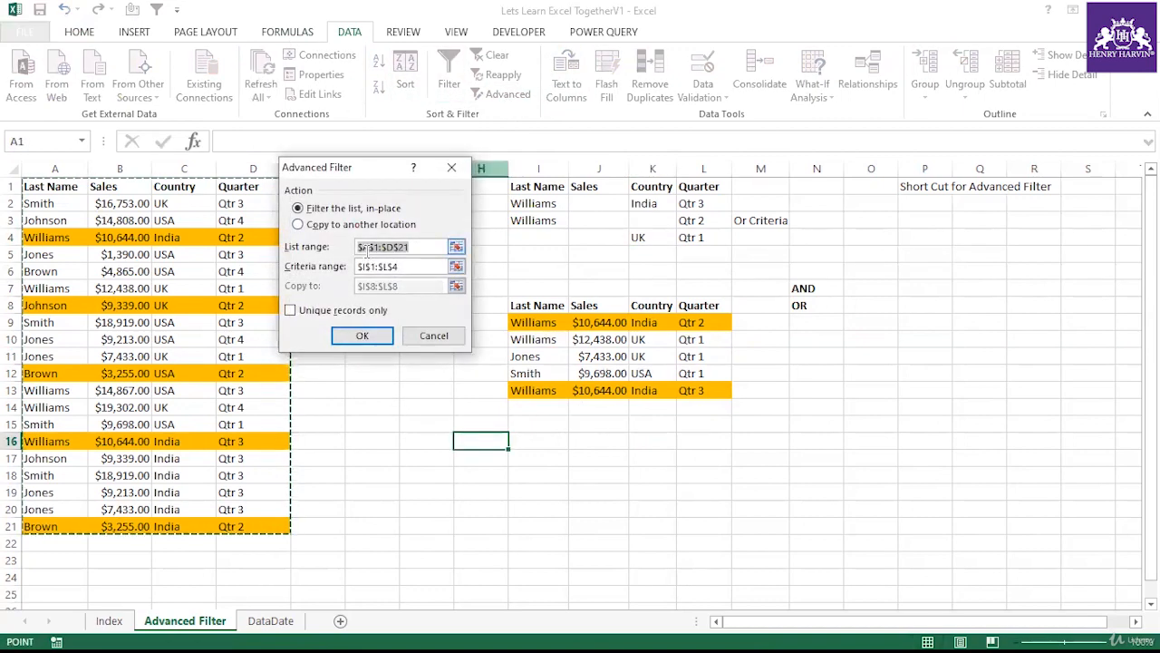
left_click(367, 226)
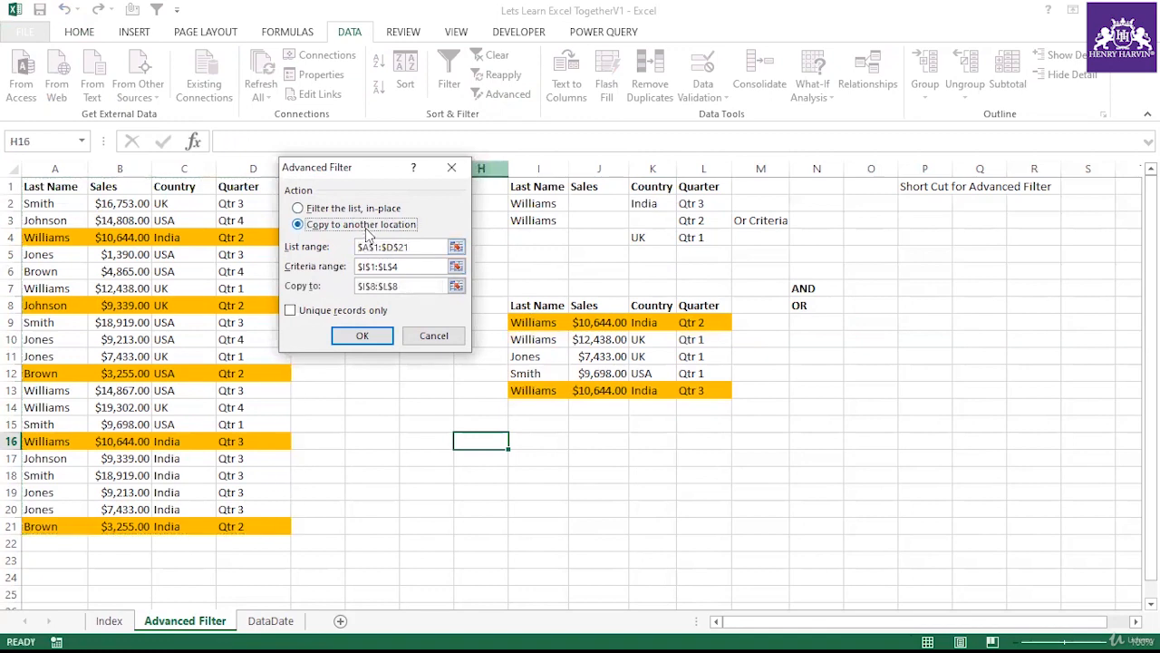
left_click(376, 334)
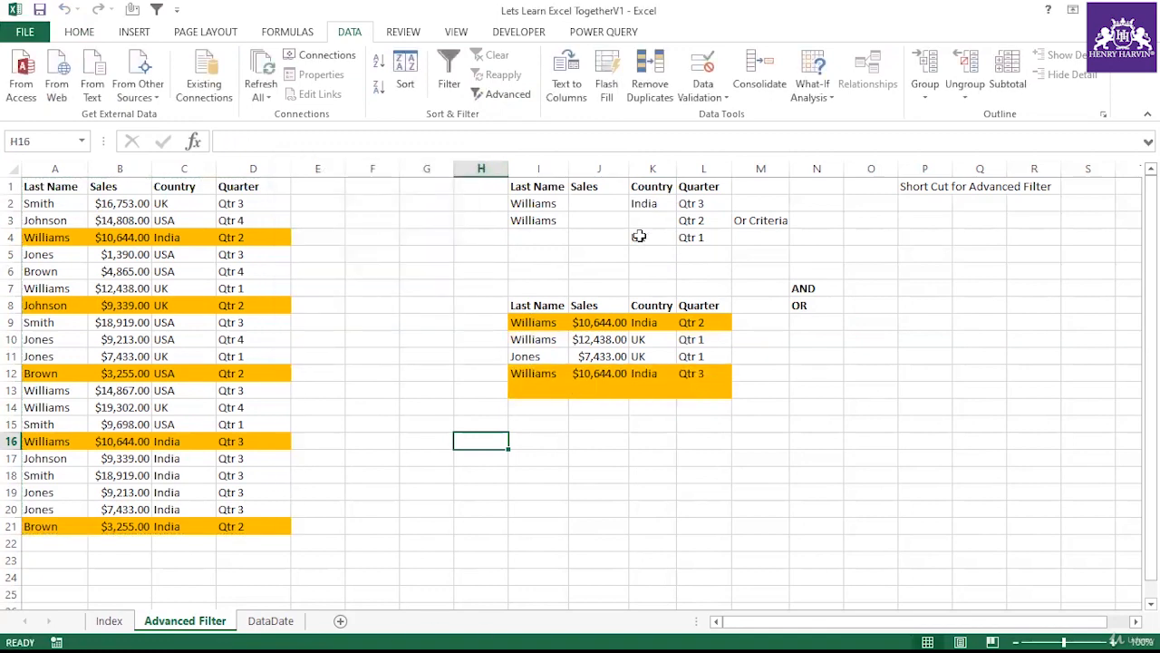
Check the UK and Qtr 1 criteria in K4:L4 against the extracted records and the source list A1:D21
left_click_drag(640, 237, 690, 237)
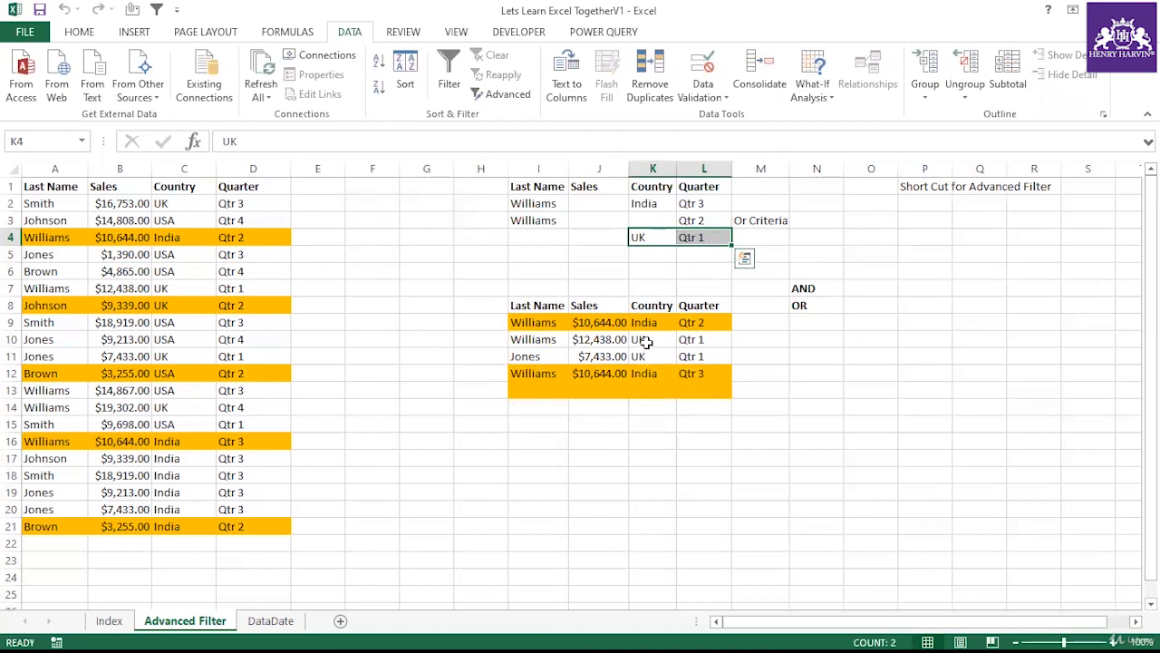
left_click_drag(647, 338, 695, 358)
left_click_drag(551, 339, 703, 357)
left_click(625, 409)
left_click_drag(555, 306, 704, 385)
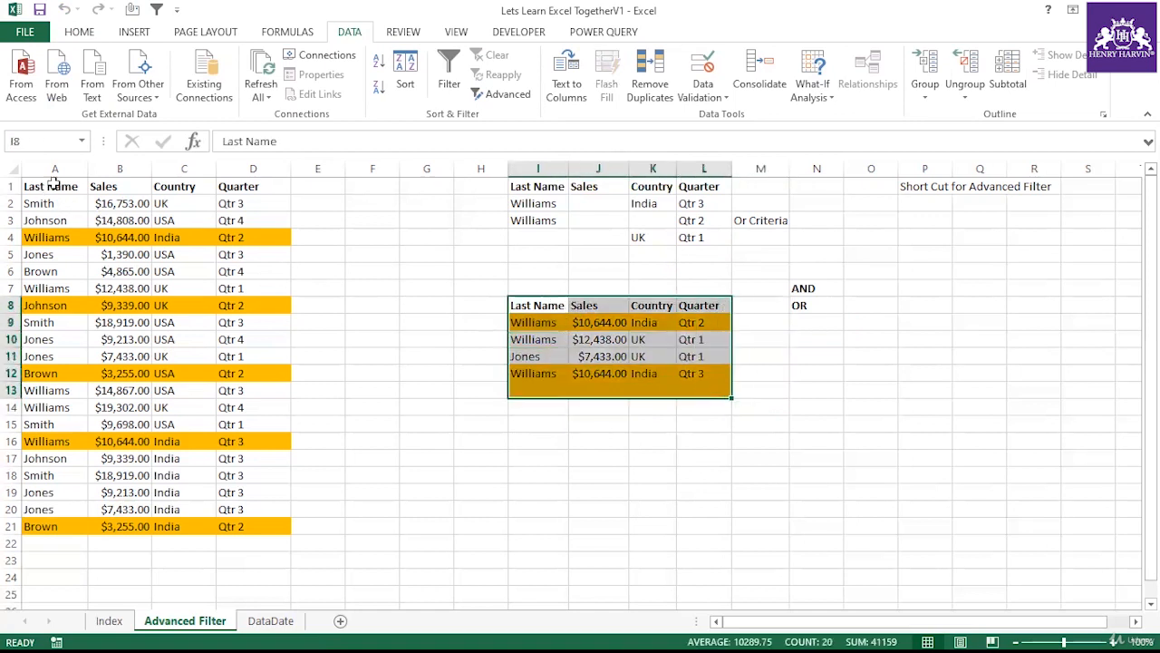
left_click_drag(55, 179, 249, 524)
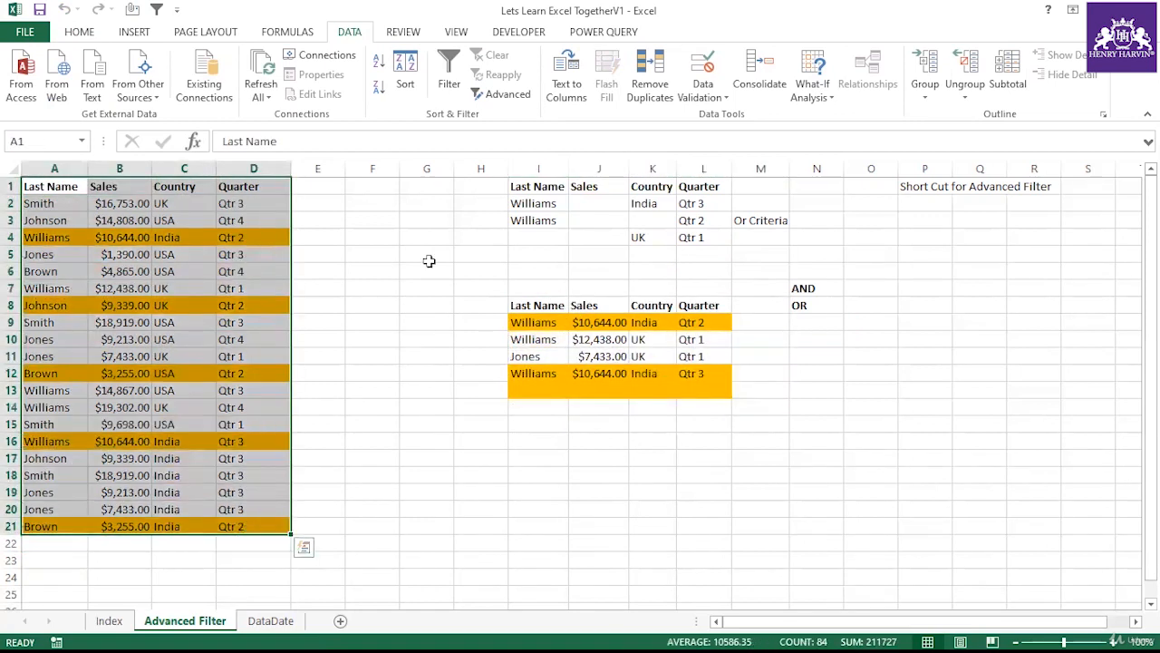
Select the criteria range I1:L4 and widen columns I and L slightly
left_click_drag(538, 188, 689, 233)
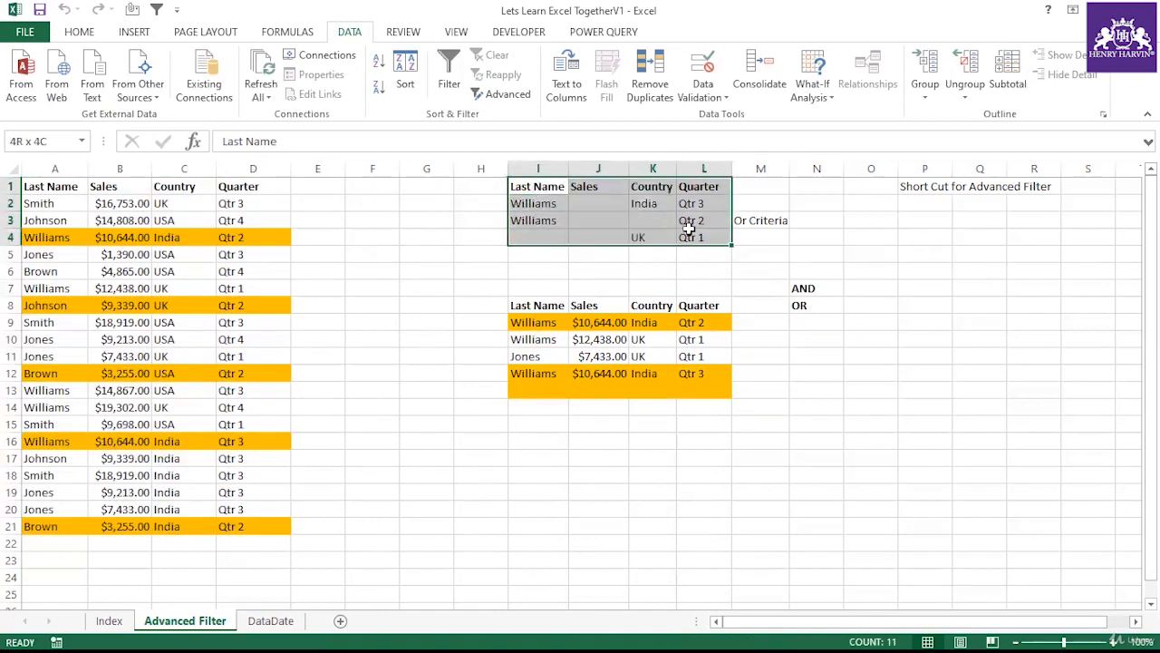
left_click_drag(573, 164, 593, 169)
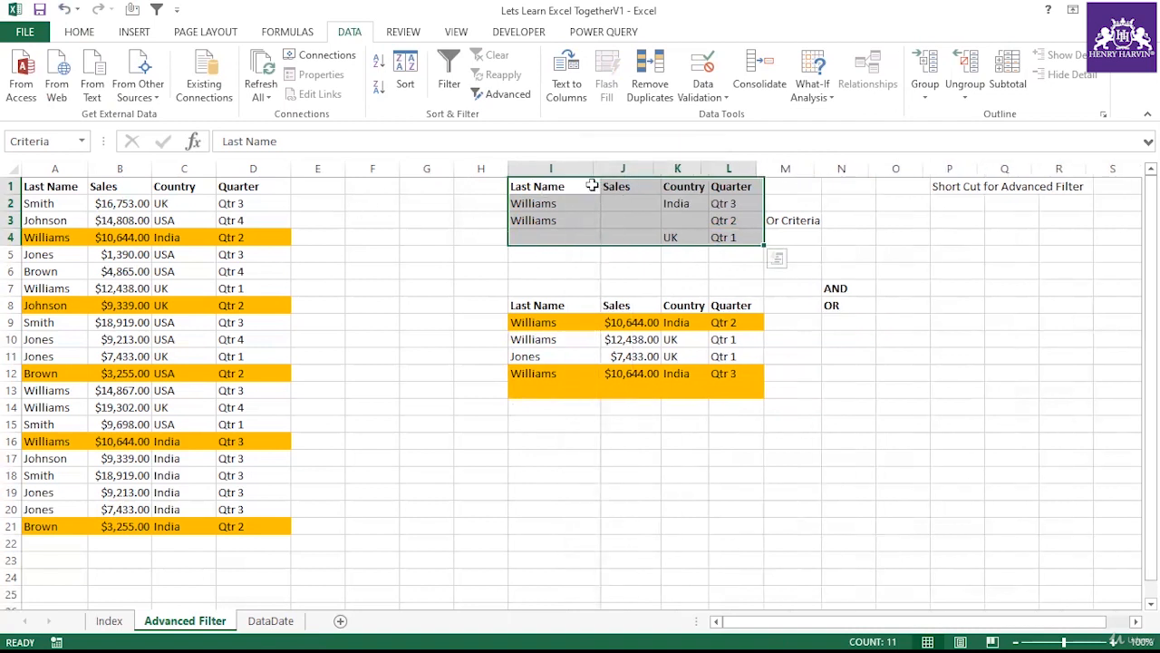
left_click_drag(752, 169, 756, 169)
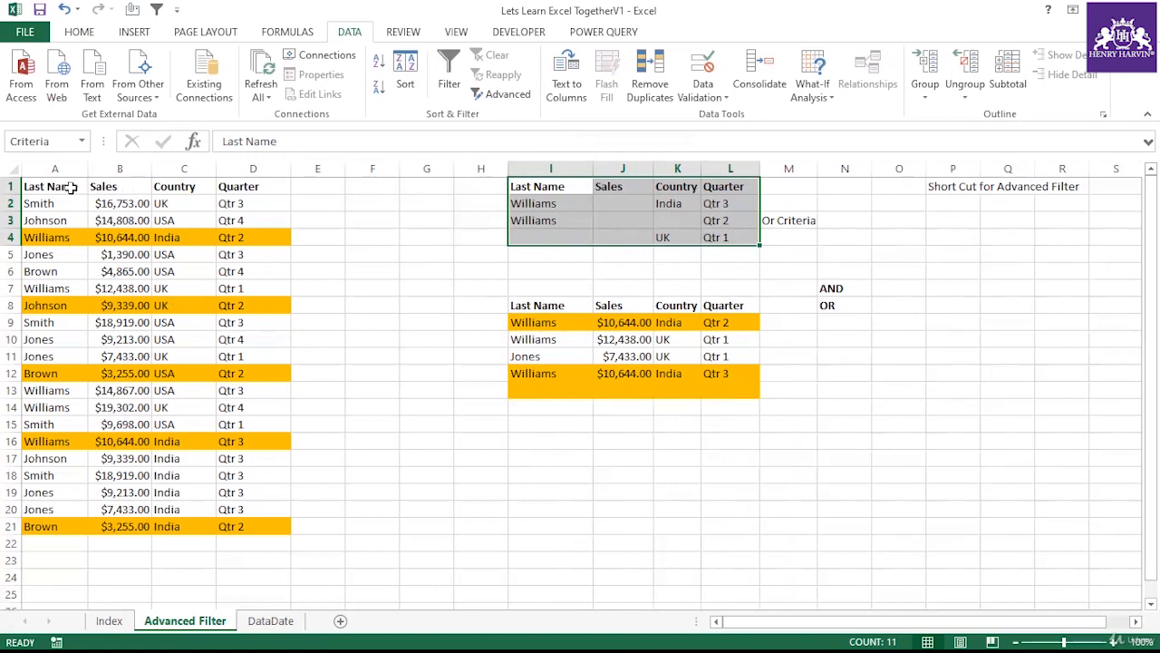
Review the Advanced Filter and and & Or Operator topics on the Index sheet, and return to the Advanced Filter sheet
left_click(111, 621)
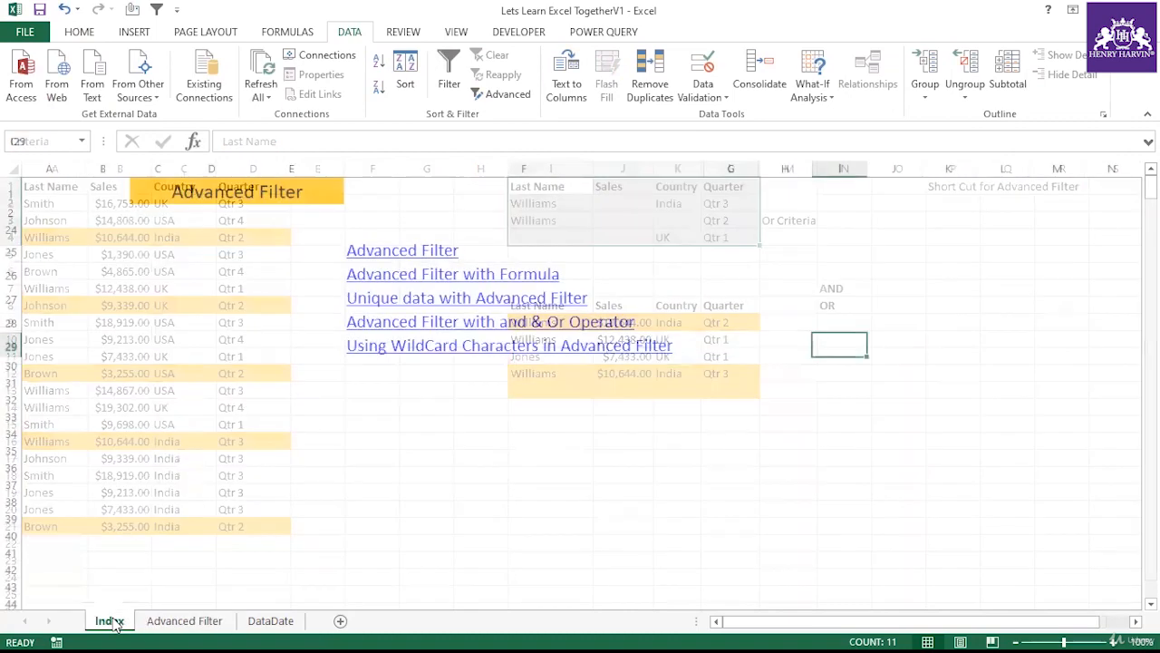
left_click(471, 247)
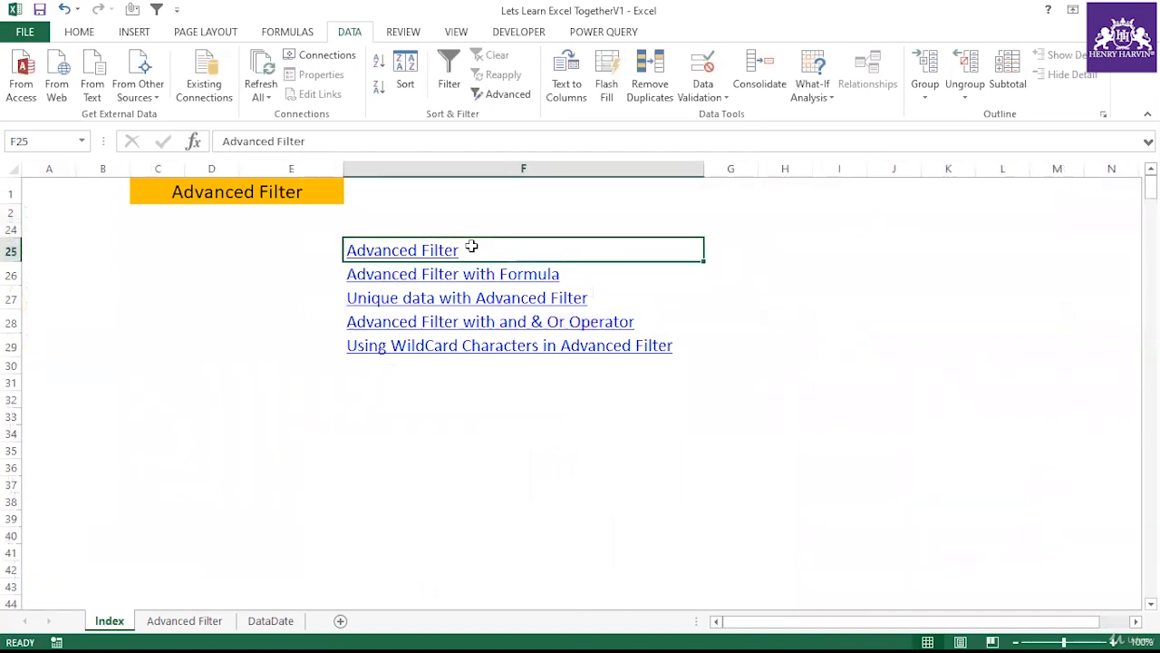
left_click(494, 321)
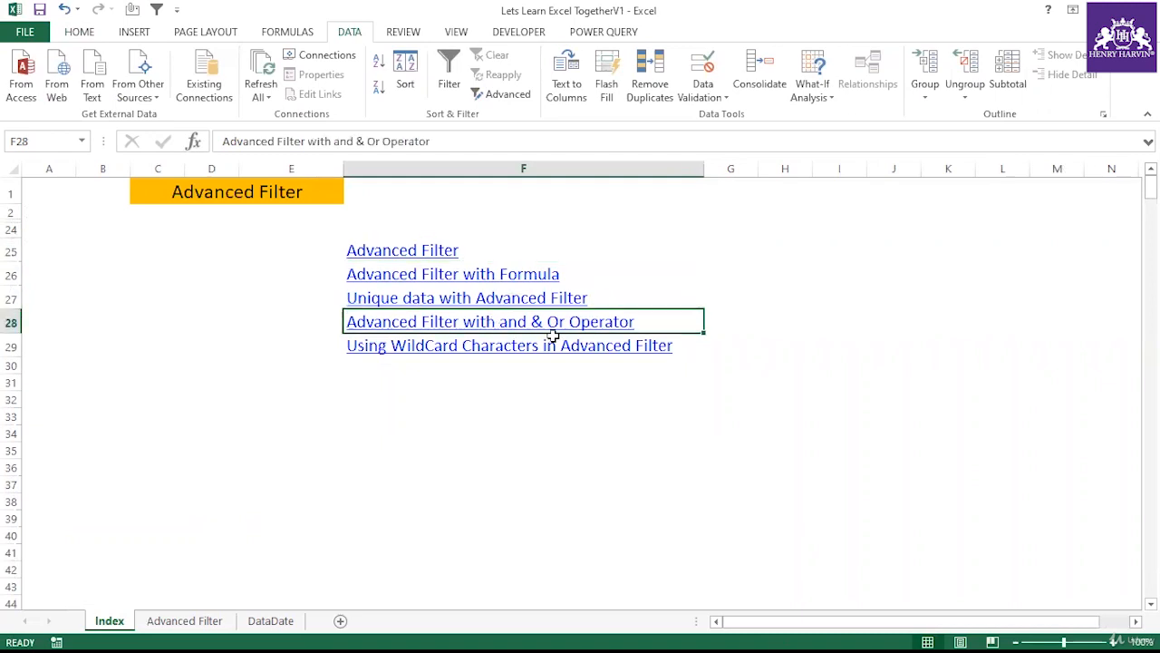
left_click(184, 620)
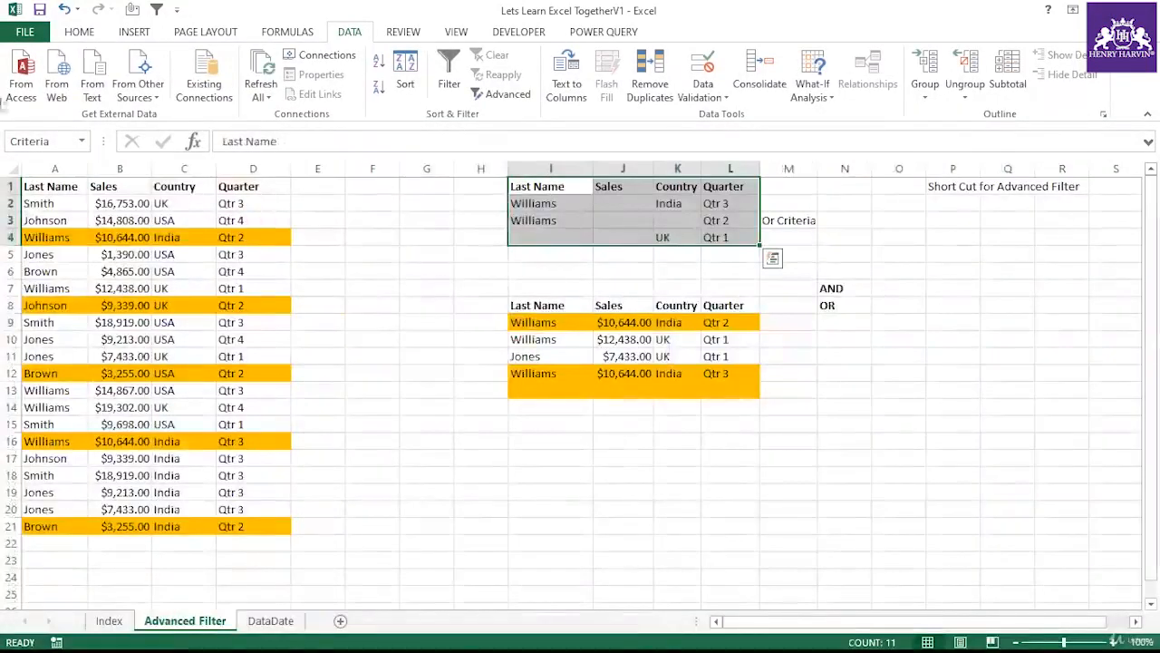
left_click_drag(42, 185, 48, 526)
left_click(100, 547)
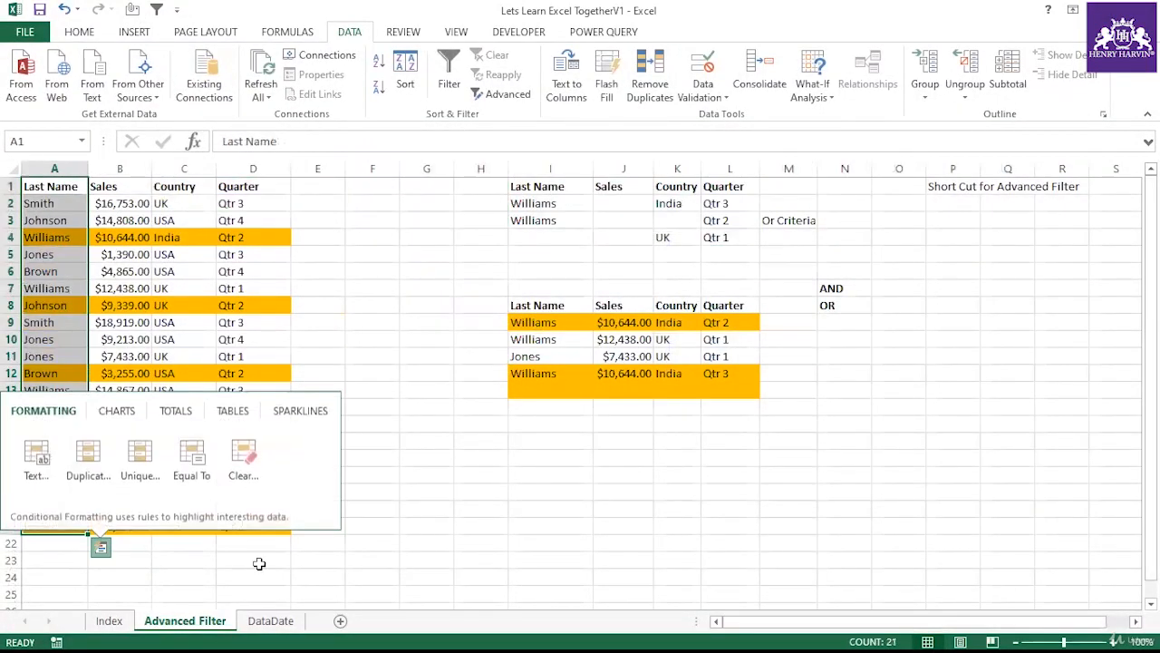
left_click(318, 290)
Copy the Last Name column of the sales list, A1:A21, including its header
left_click(55, 180)
left_click_drag(55, 178, 58, 519)
key("ctrl+c")
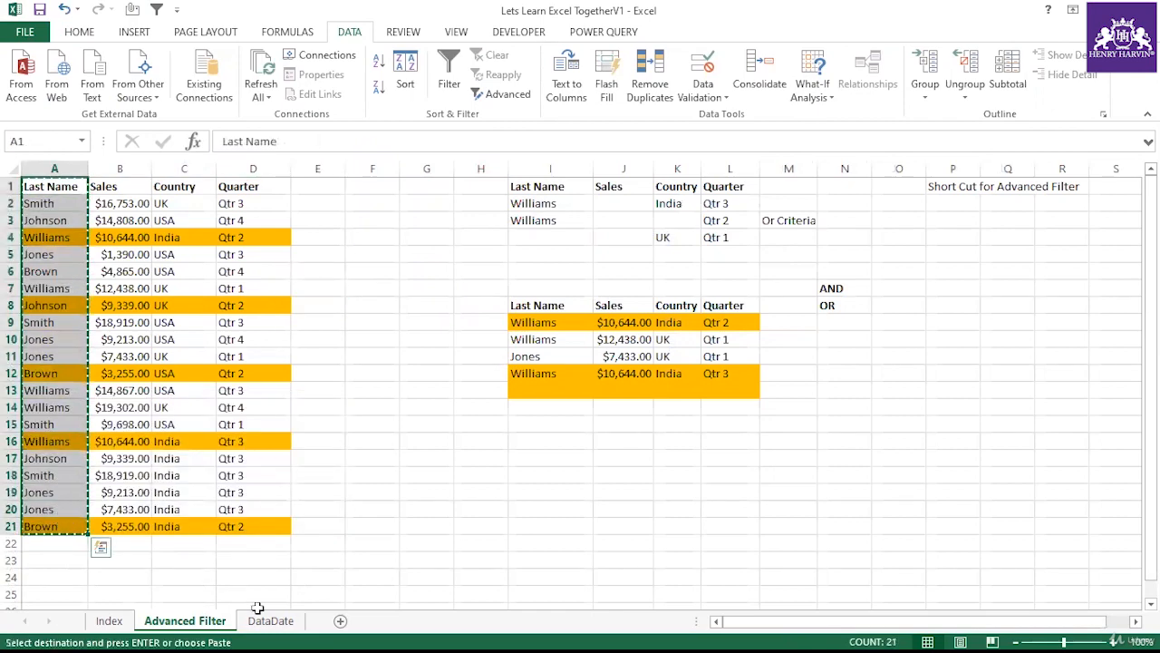
Add a new worksheet, paste the copied Last Name list as values starting at A1, and widen column A to fit
left_click(340, 620)
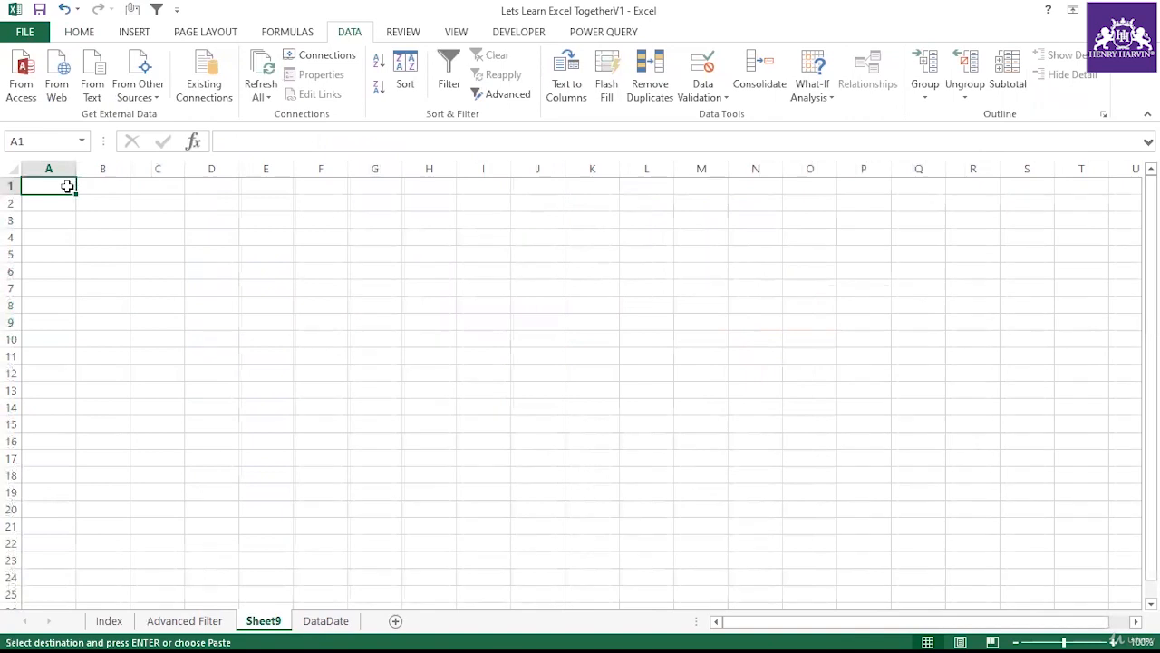
right_click(67, 186)
left_click(129, 263)
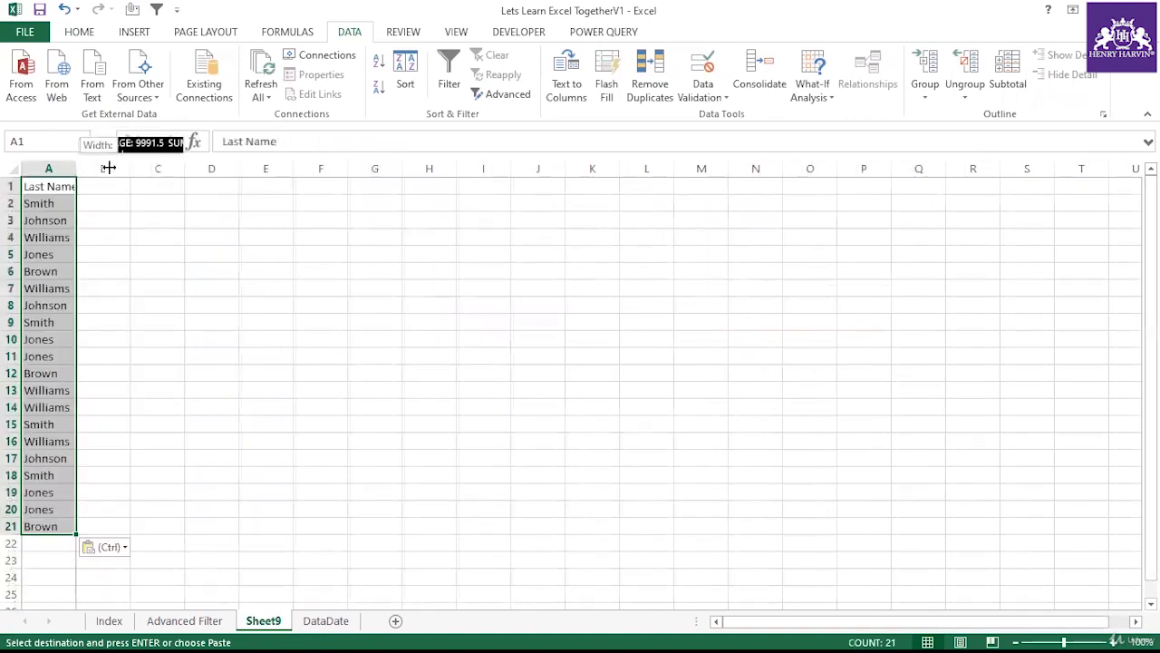
left_click_drag(109, 168, 106, 168)
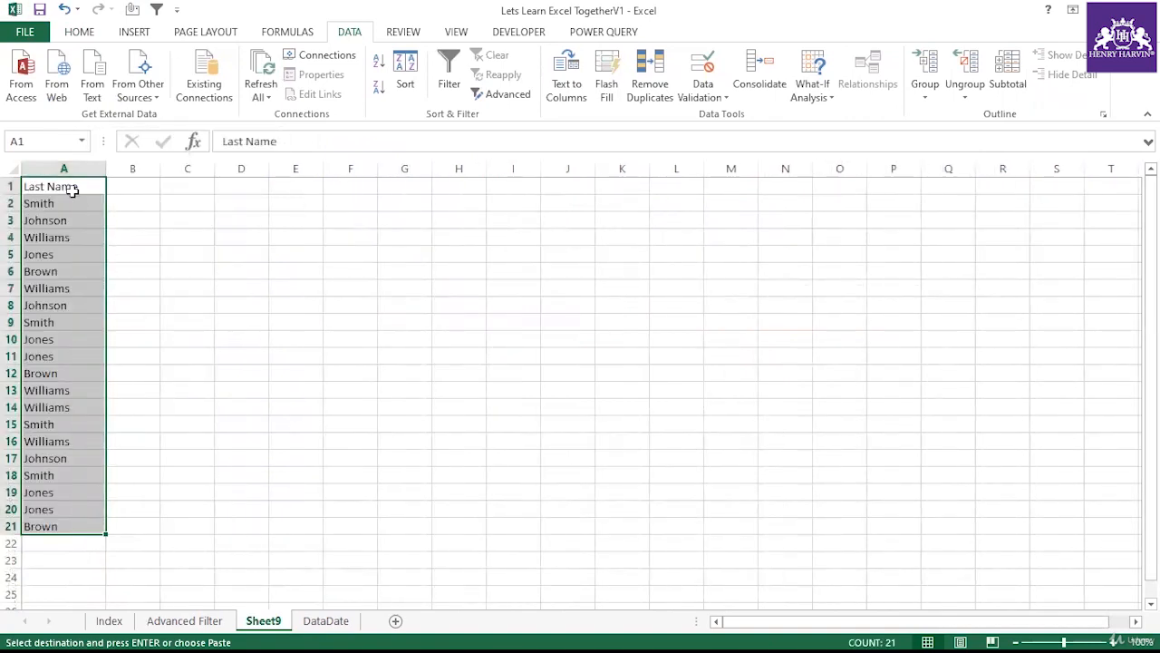
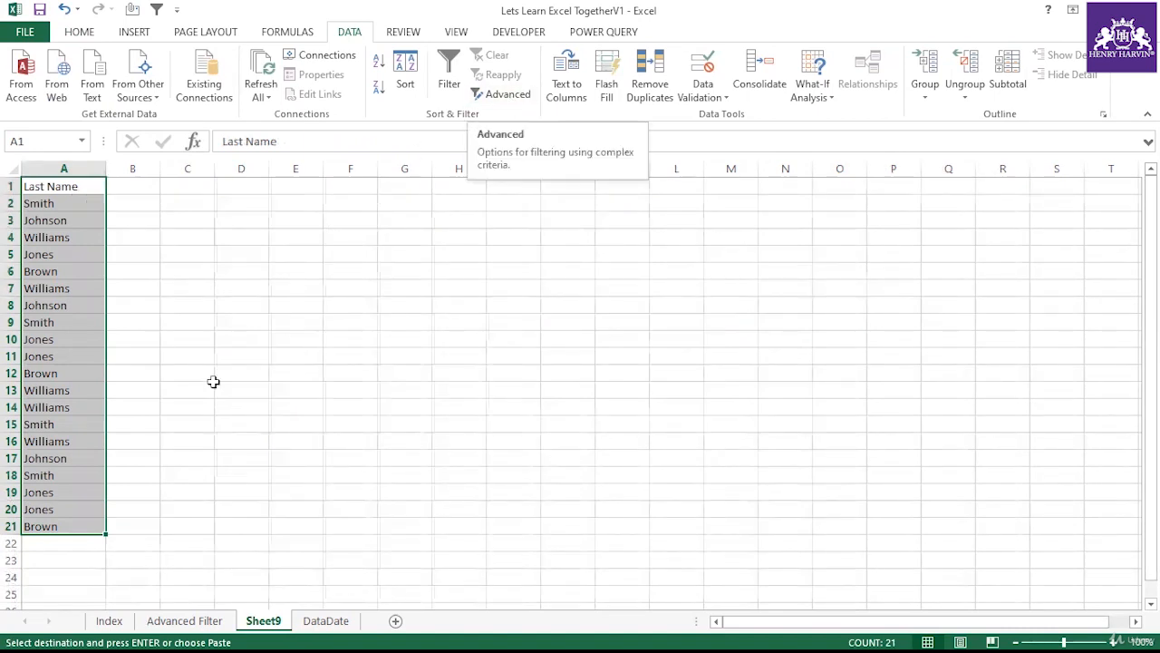
Remove the duplicate values from the Last Name list in A1:A21 on Sheet9, treating the first row as a header
left_click_drag(80, 181, 57, 526)
key("ctrl+v")
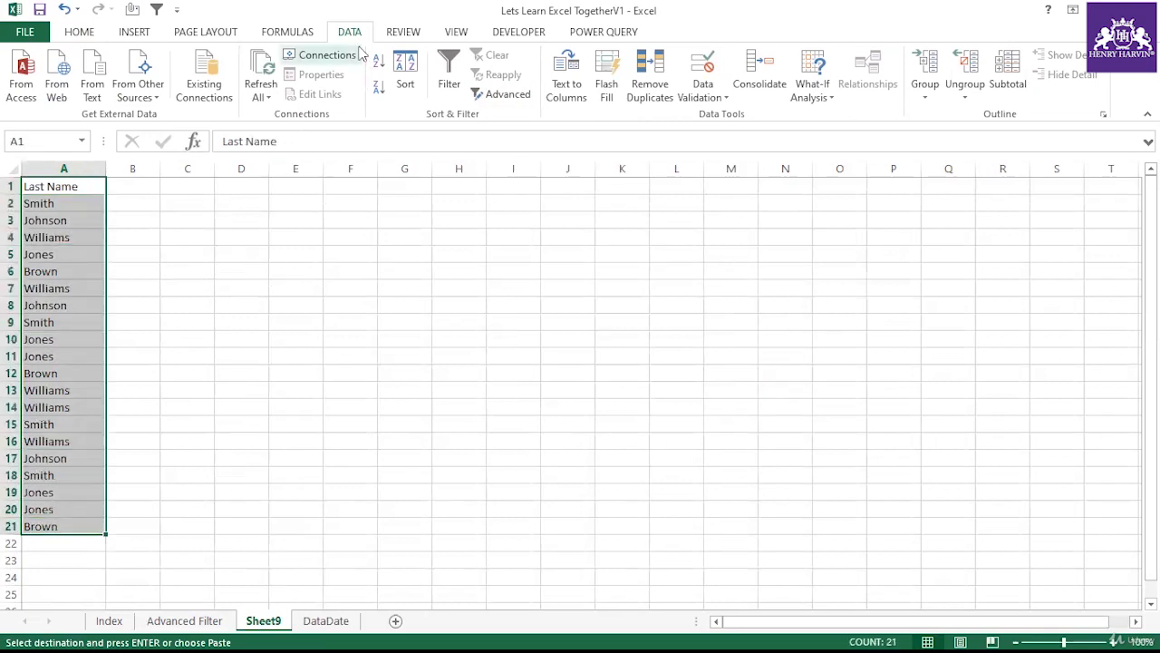
left_click(659, 94)
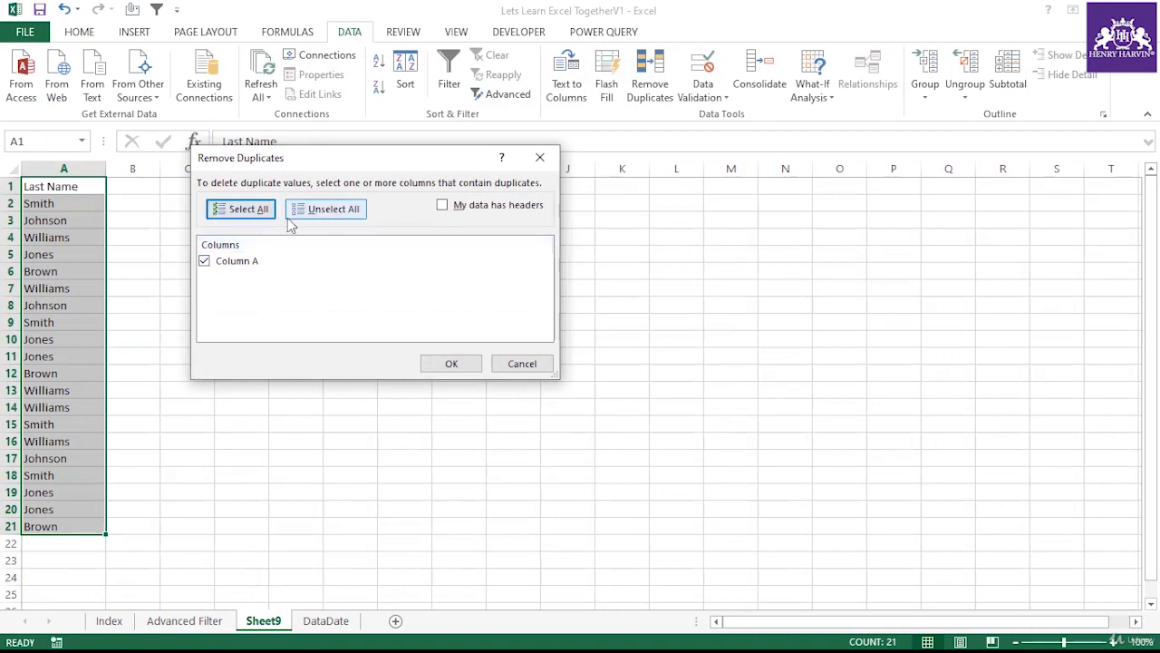
left_click(332, 209)
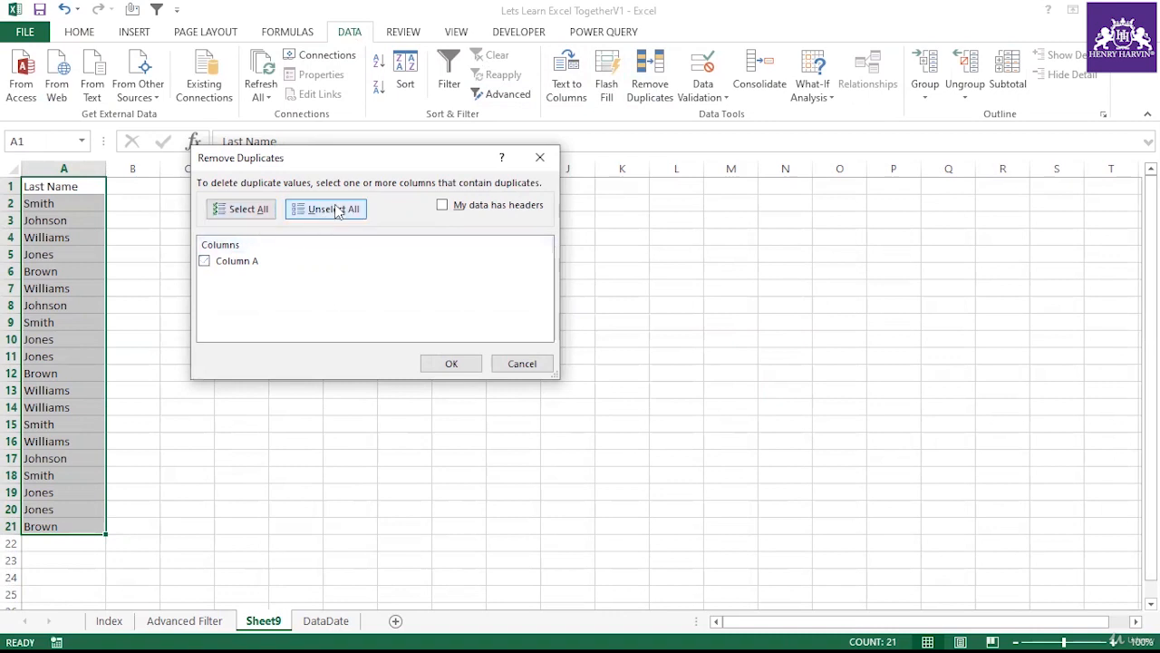
left_click(227, 263)
left_click(257, 216)
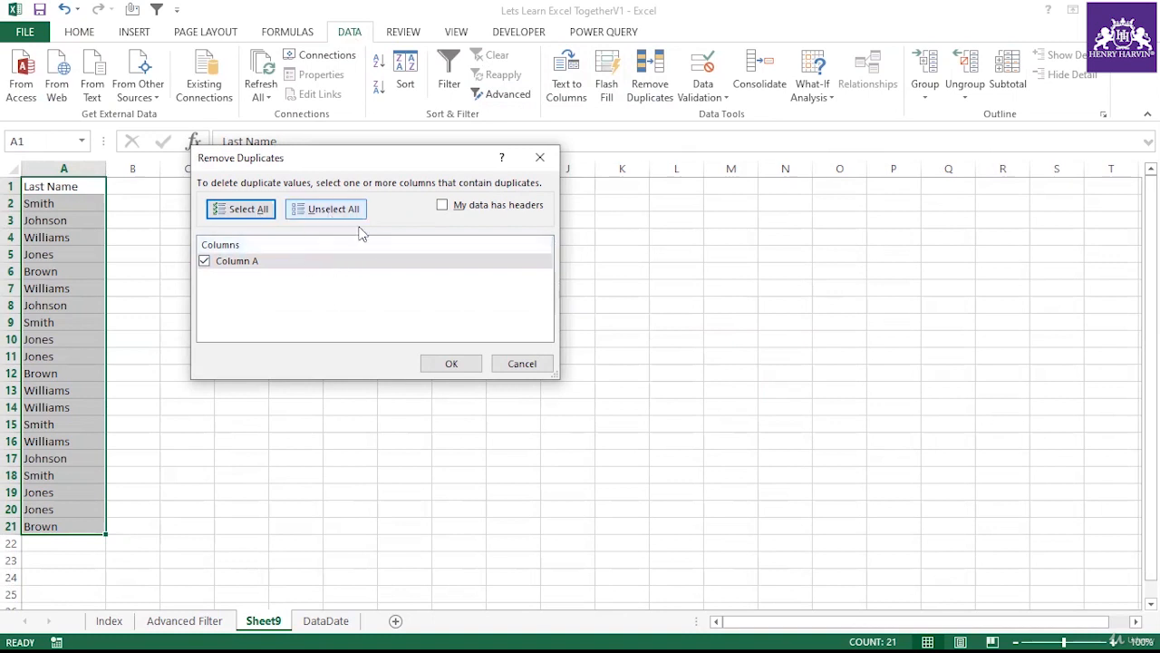
left_click(443, 206)
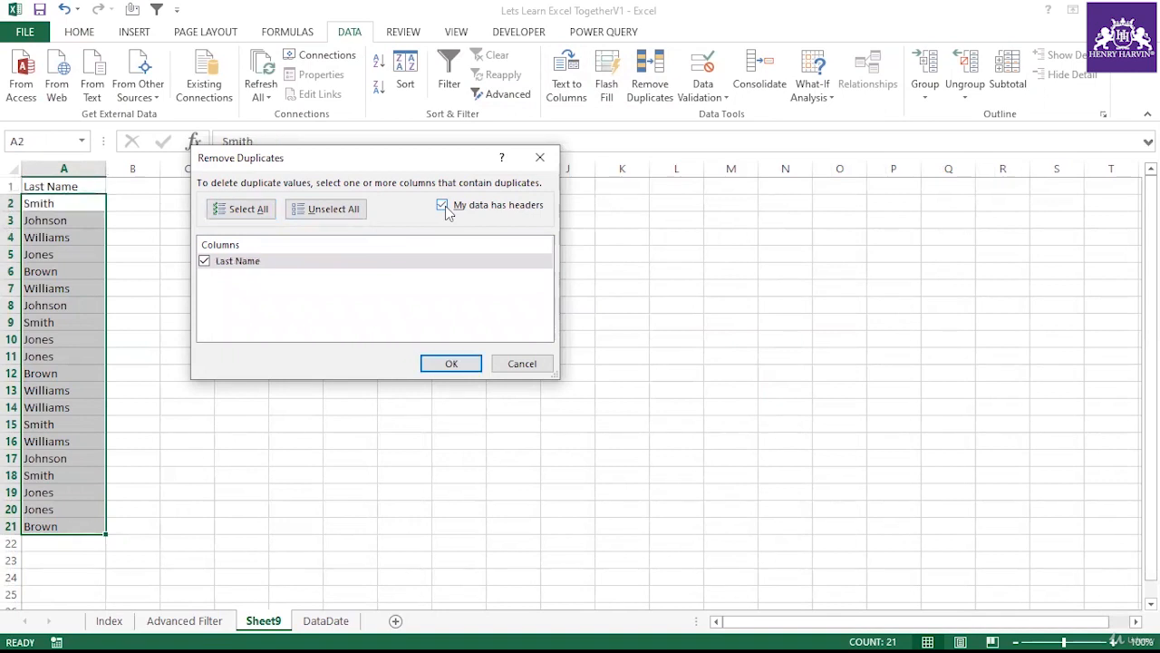
left_click(456, 365)
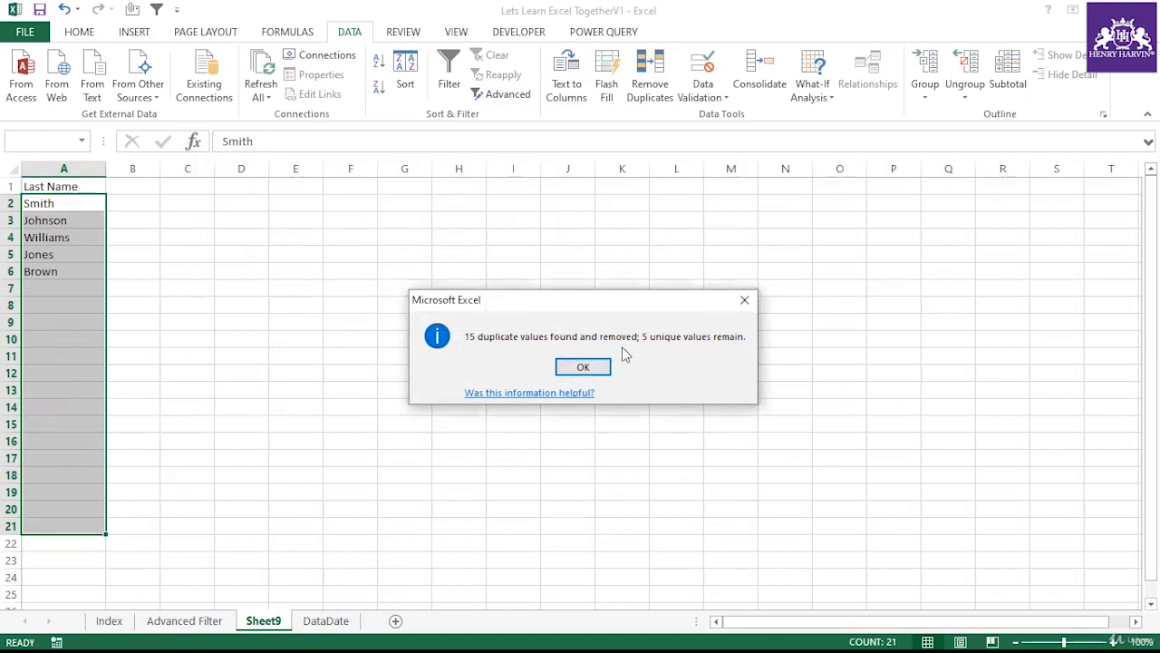
left_click(580, 366)
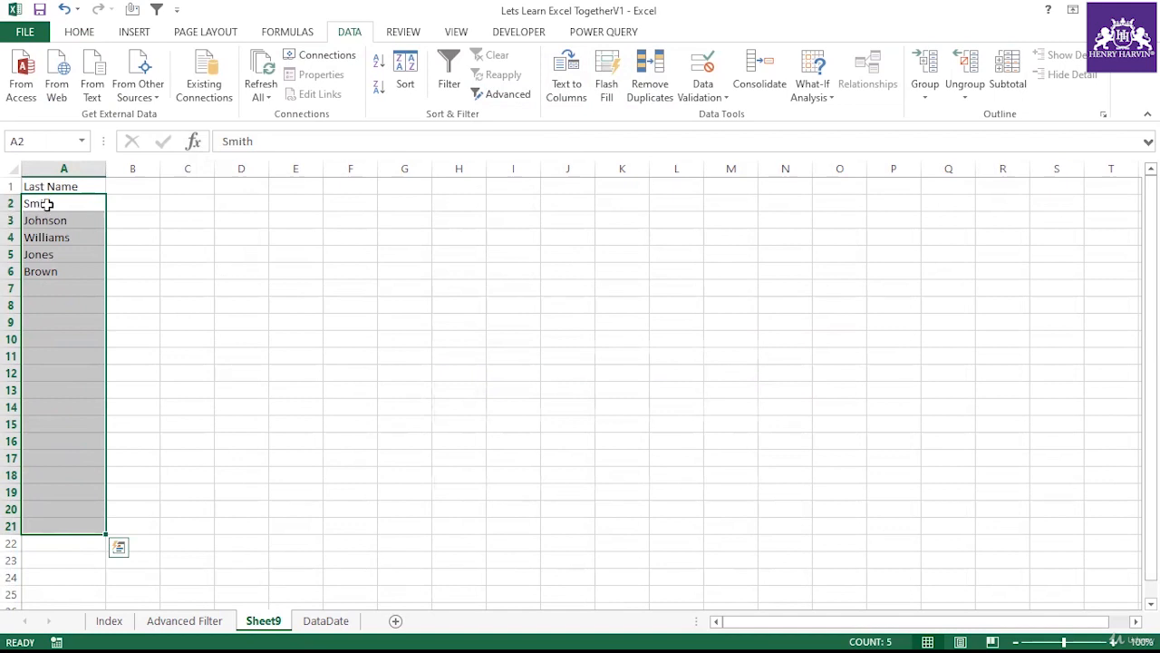
Check the unique last names that remain in column A and undo the duplicate removal
left_click_drag(48, 204, 47, 269)
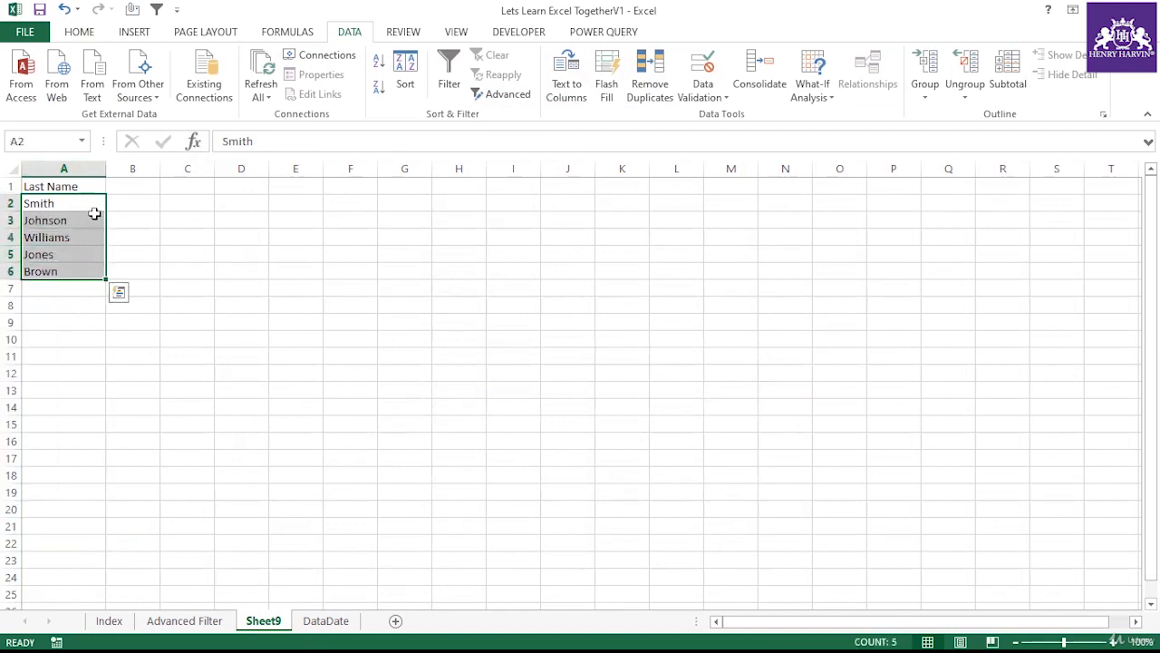
left_click_drag(73, 185, 81, 266)
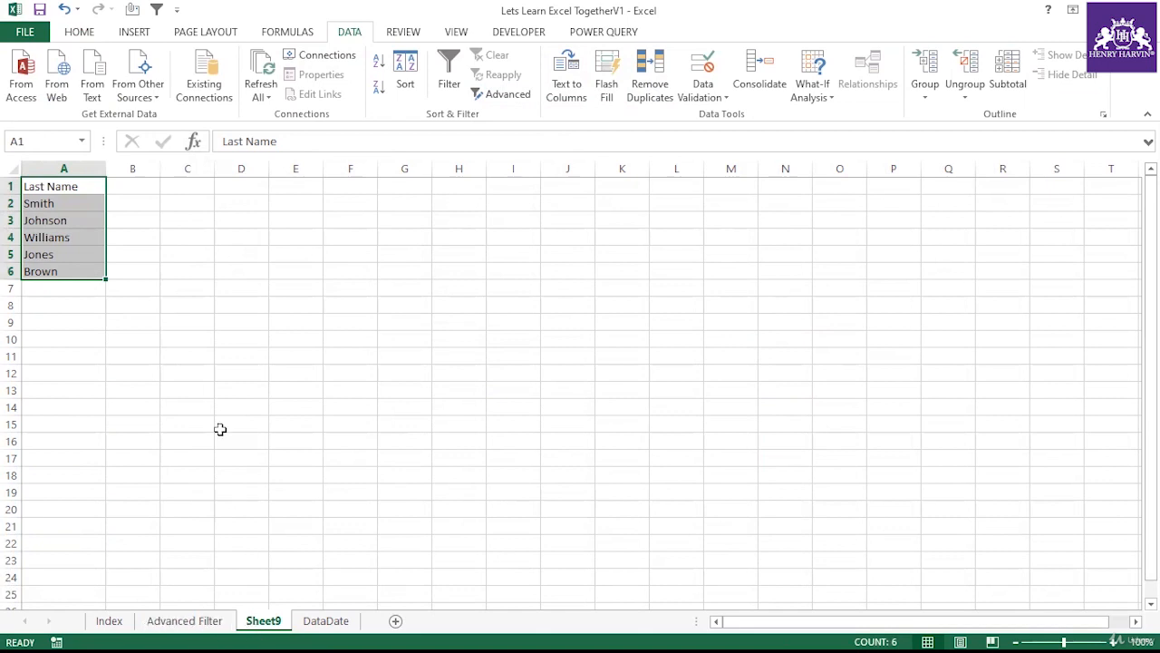
left_click(258, 372)
key("ctrl+z")
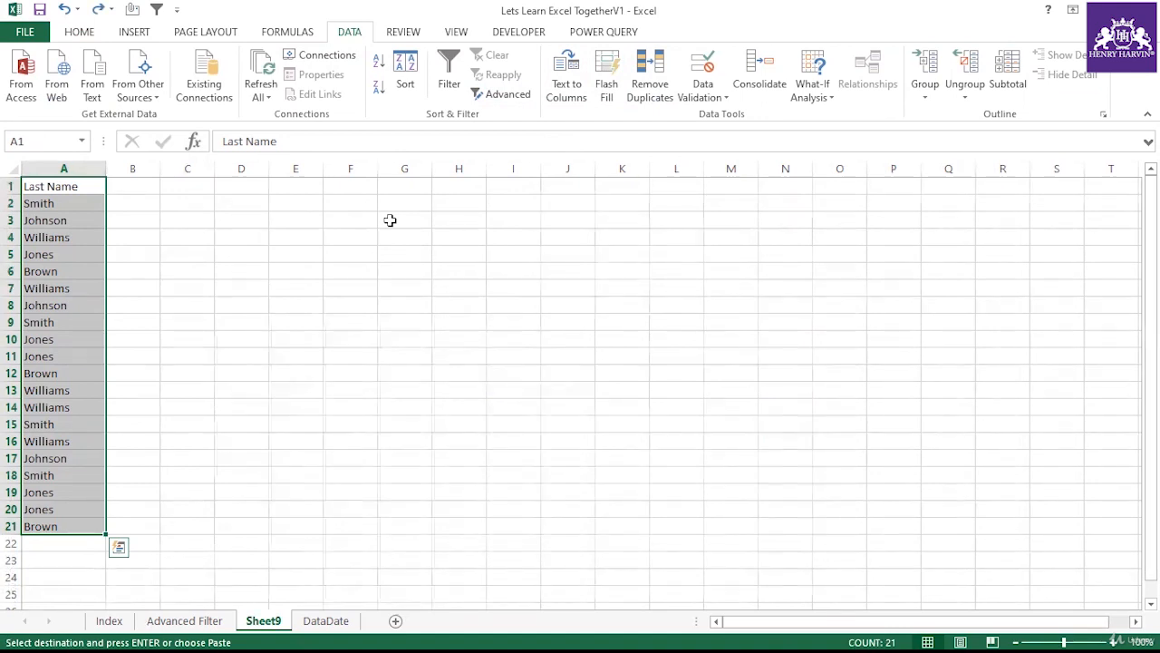
left_click(316, 237)
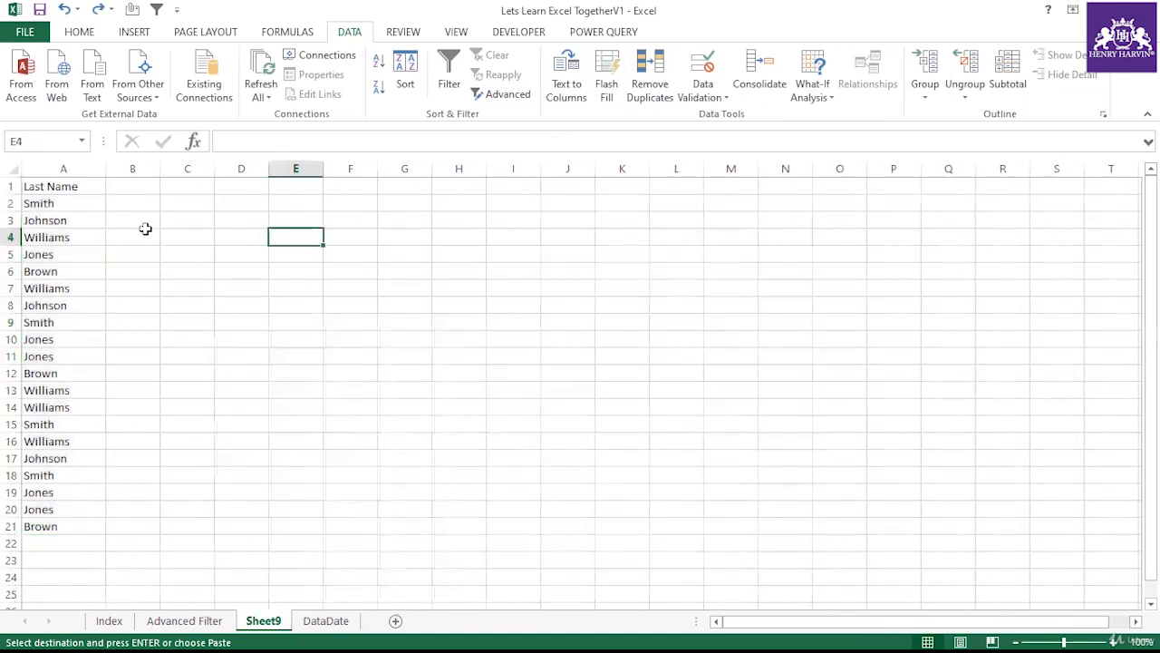
left_click_drag(89, 186, 70, 526)
left_click(230, 326)
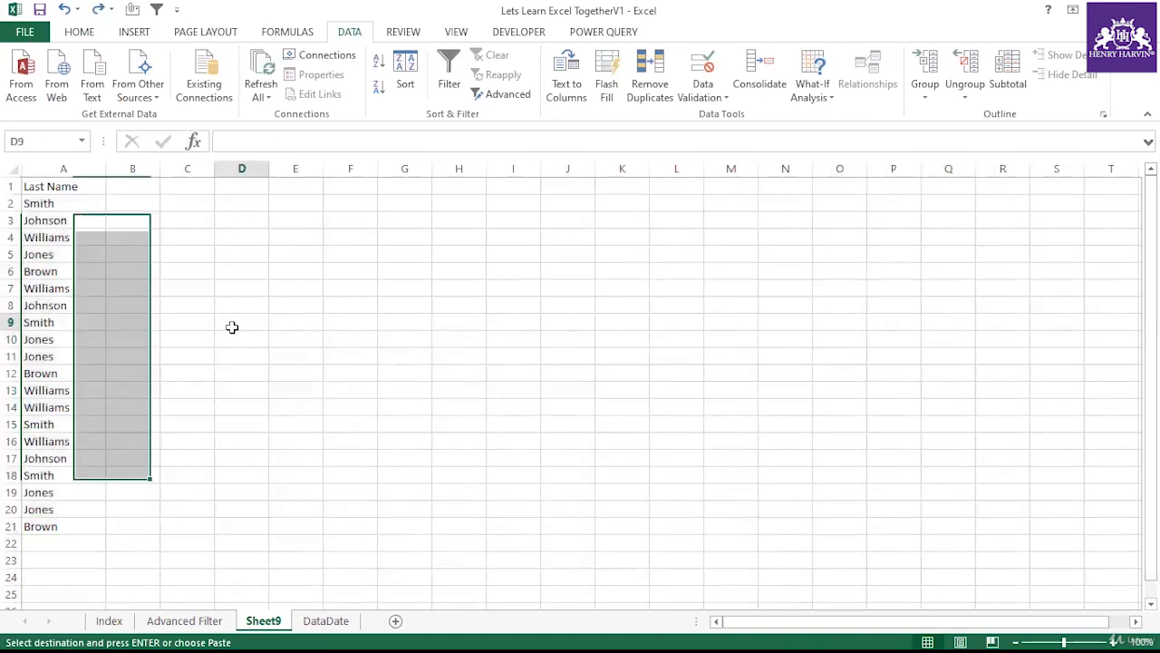
left_click_drag(98, 186, 69, 523)
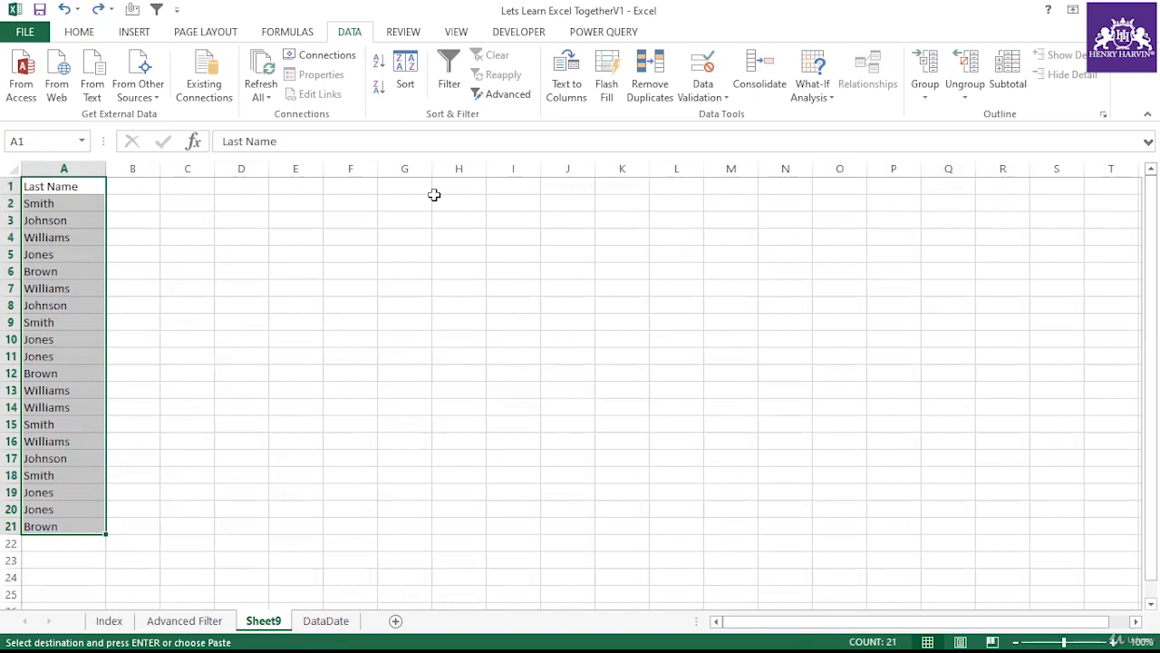
left_click(508, 94)
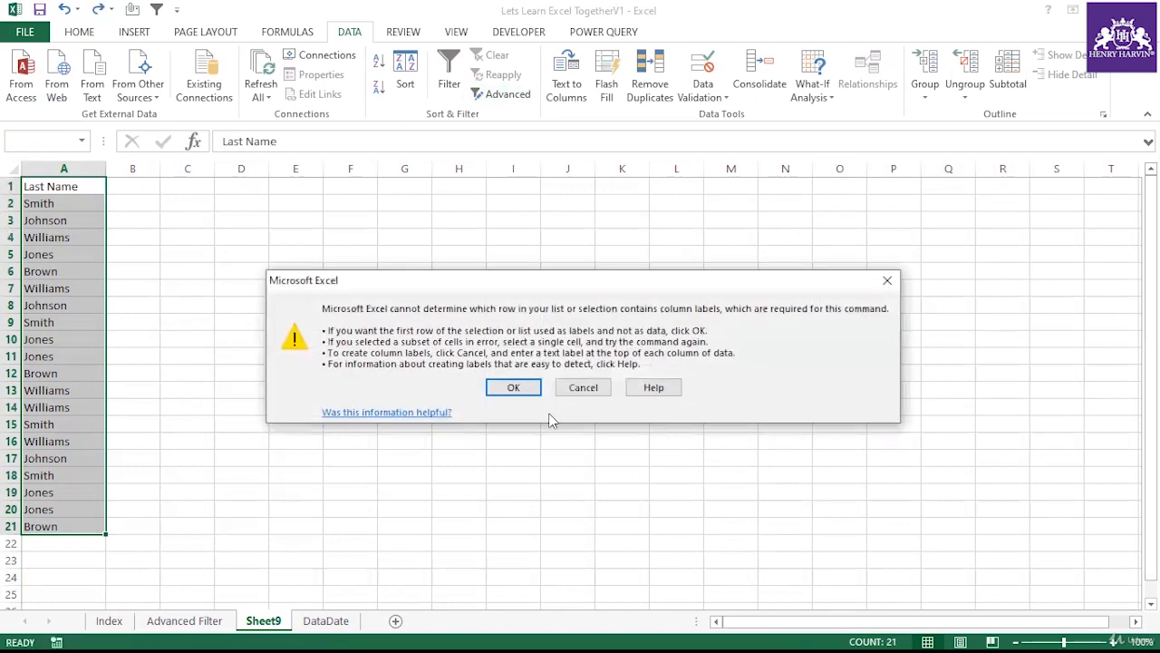
left_click(569, 388)
left_click(312, 319)
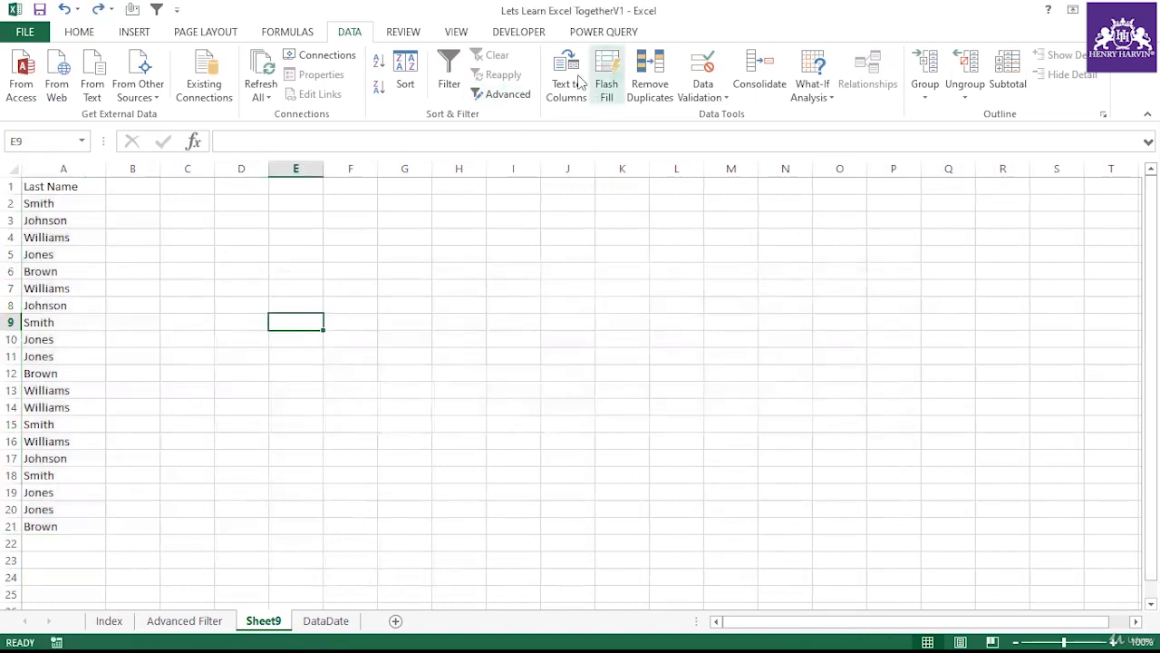
left_click_drag(69, 187, 70, 518)
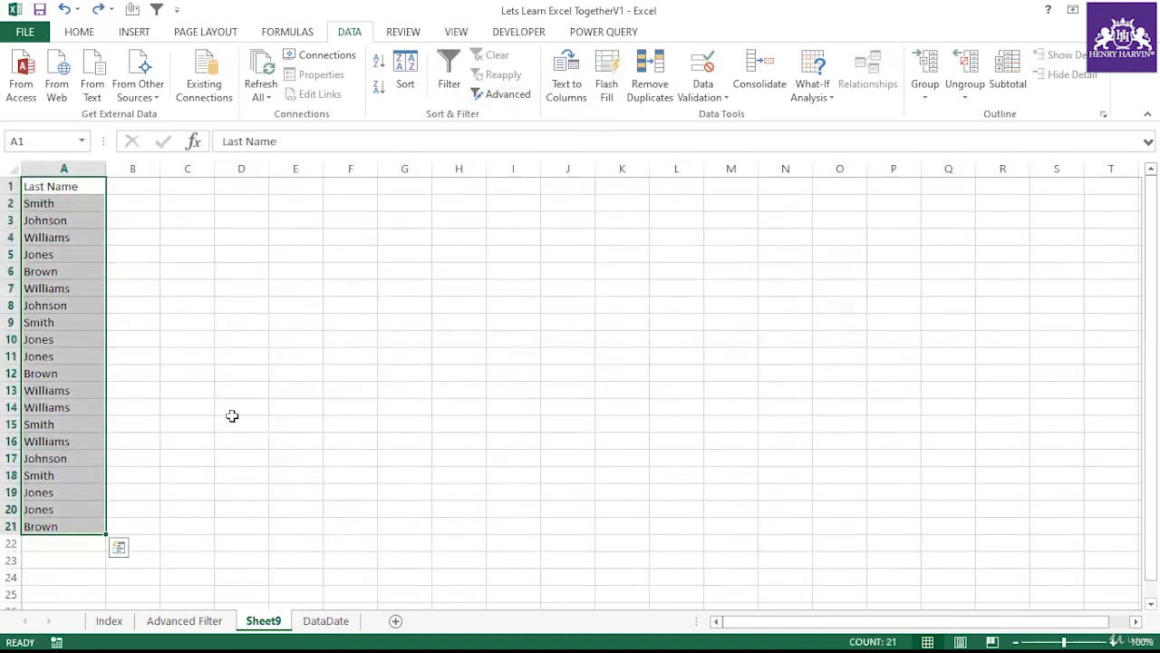
On the Advanced Filter sheet, set up an advanced filter for unique records only with an empty criteria range
left_click(206, 626)
left_click_drag(55, 187, 47, 527)
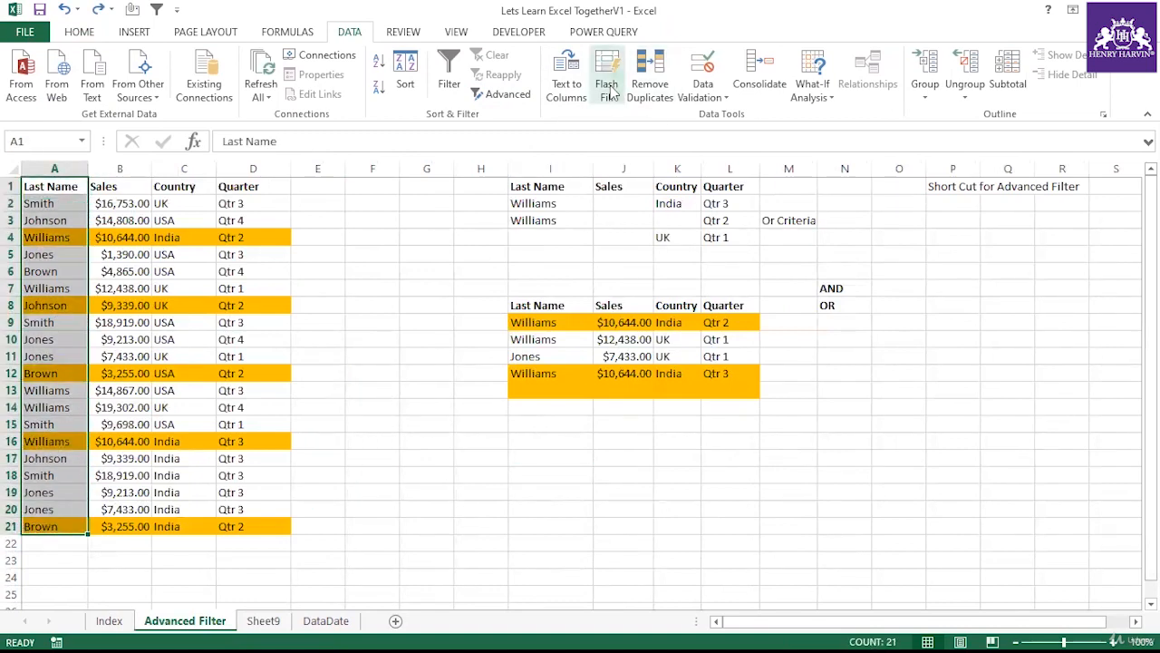
left_click(507, 95)
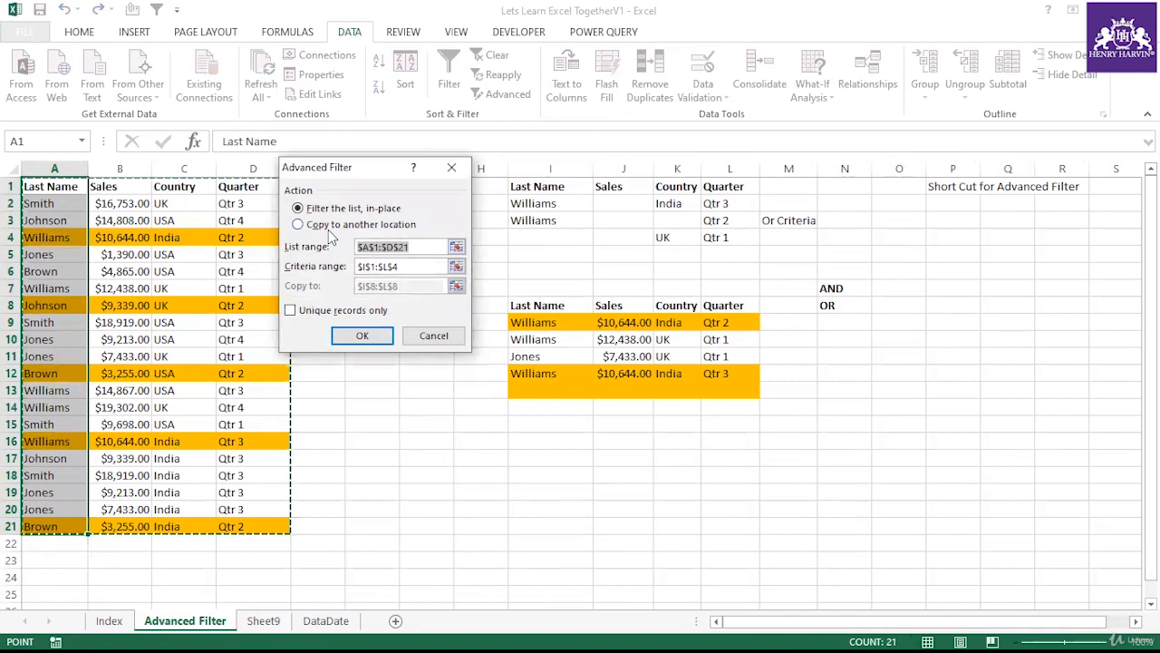
left_click(289, 310)
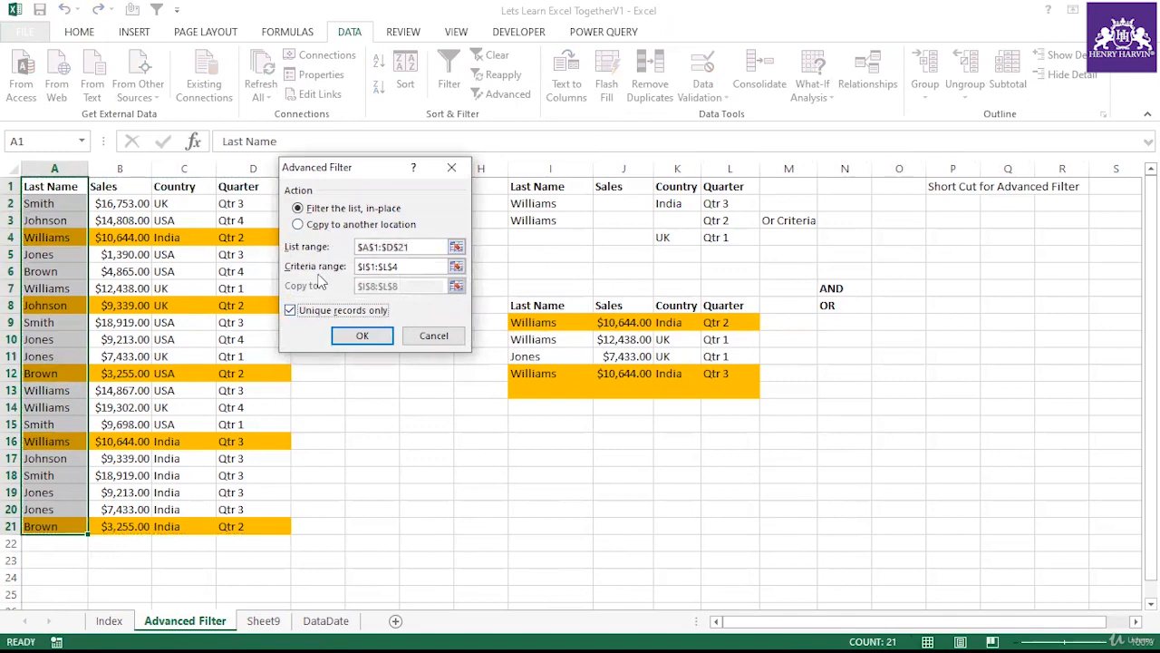
left_click(405, 265)
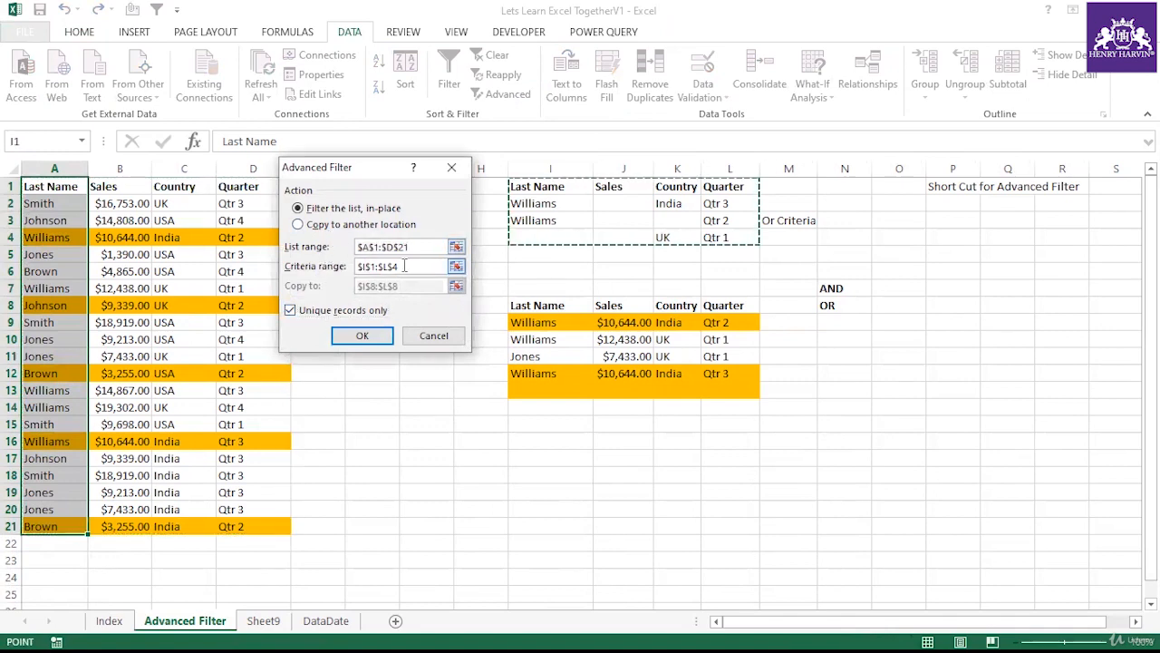
left_click_drag(405, 265, 349, 272)
key("BackSpace")
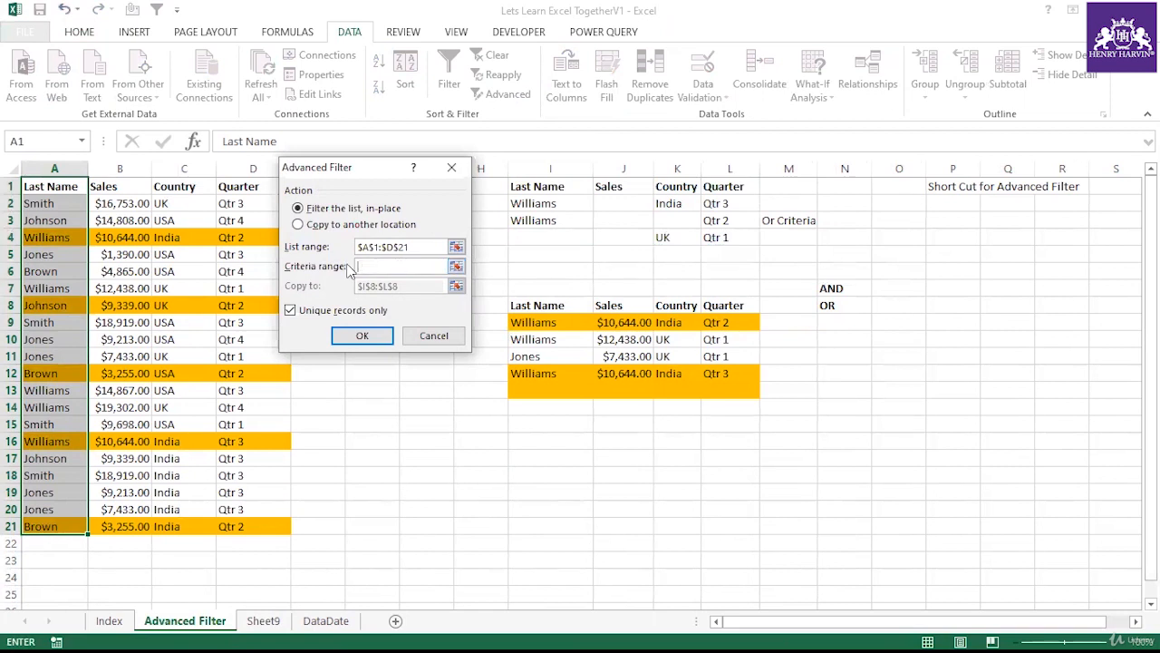
Set the advanced filter's list range to the Last Name column, A1:A21
left_click(414, 246)
left_click_drag(414, 247, 137, 251)
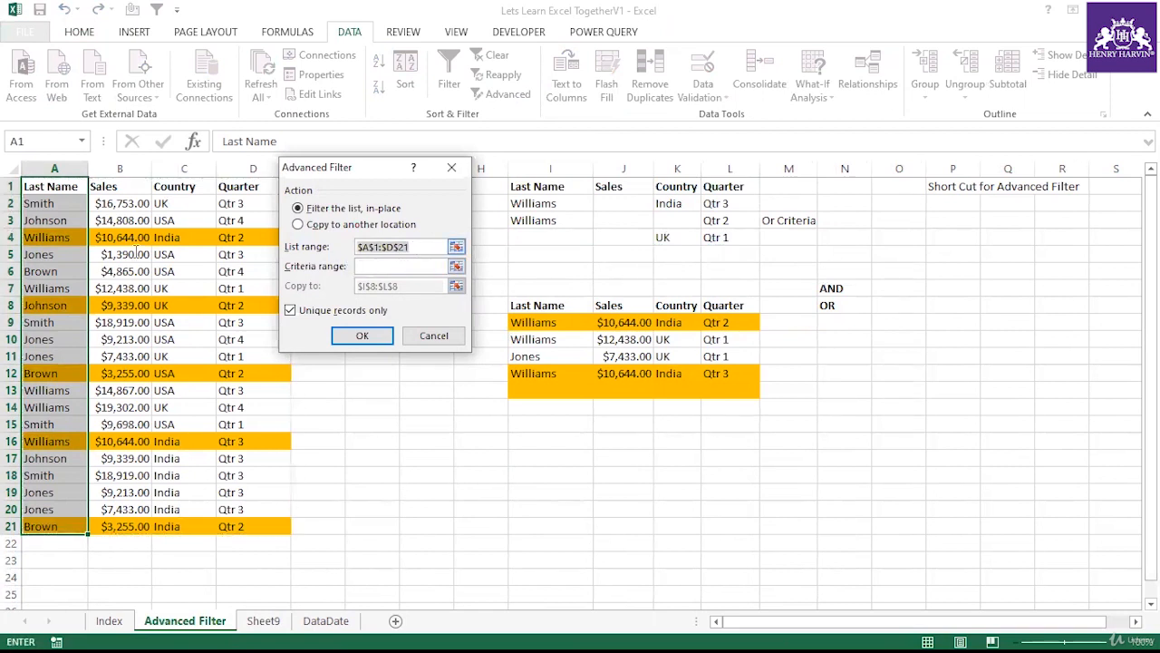
key("BackSpace")
left_click_drag(54, 187, 60, 518)
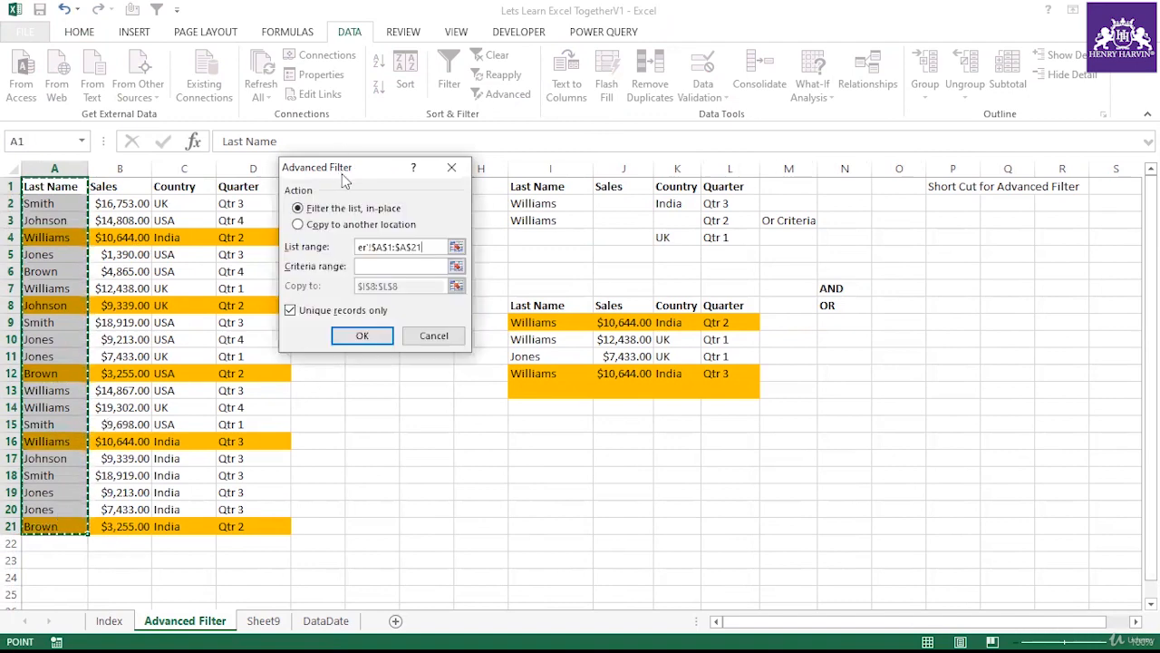
Set the filter to copy to another location with Q5 as the destination, and extract the unique last names there
left_click_drag(343, 175, 672, 192)
left_click(662, 245)
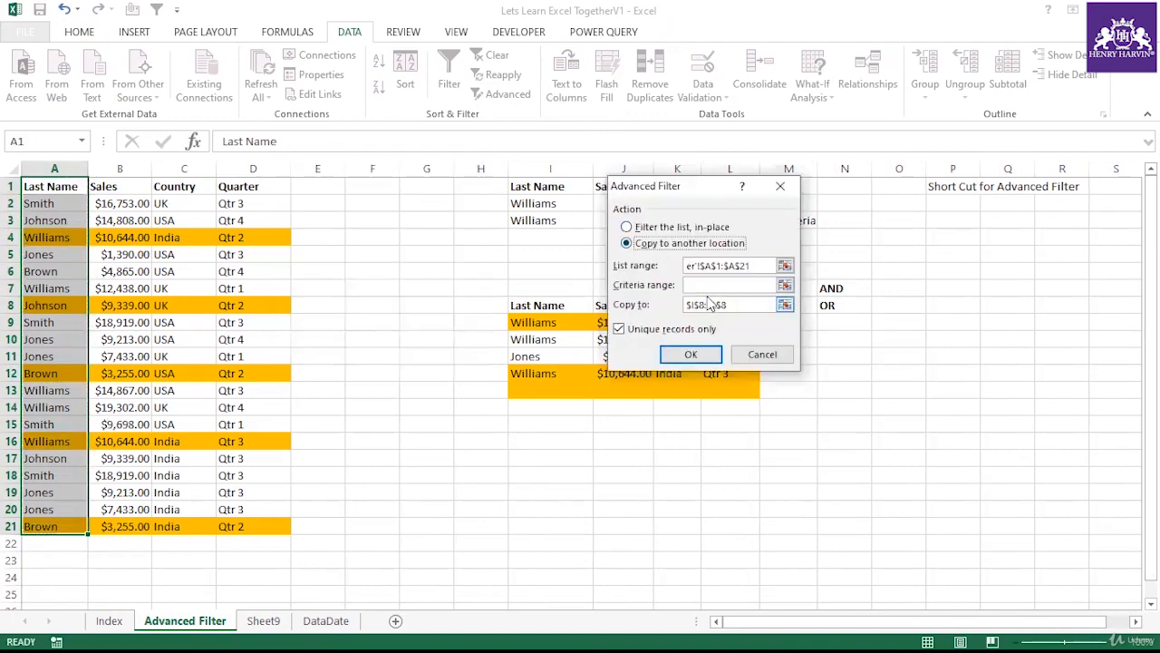
left_click(708, 286)
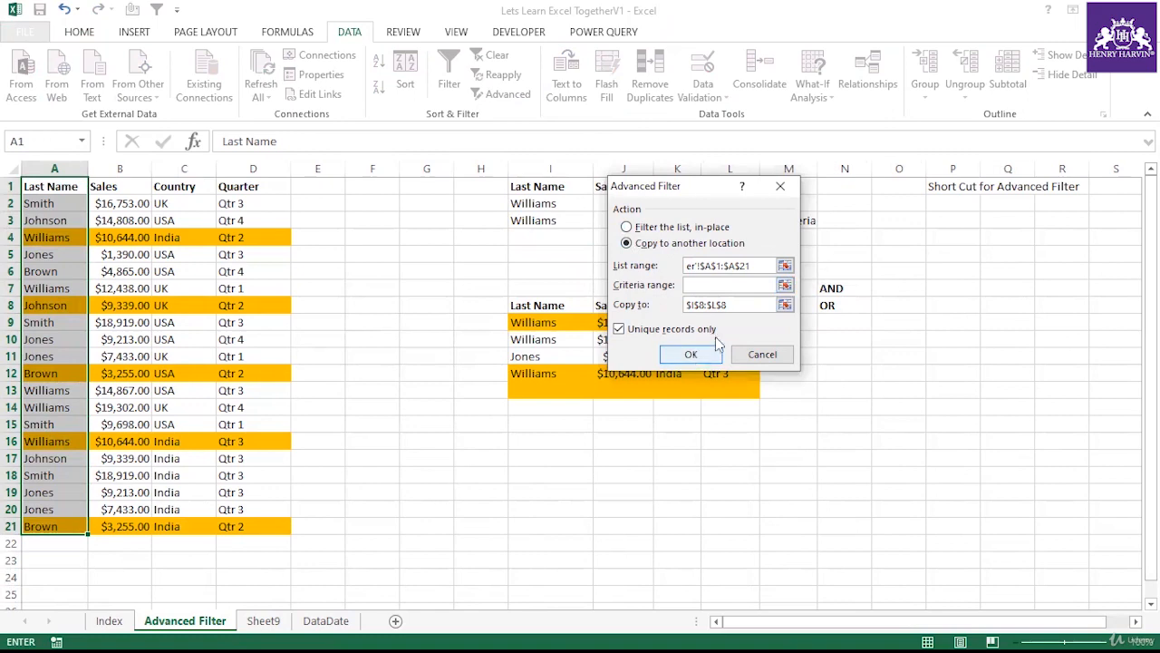
left_click_drag(739, 305, 637, 305)
key("BackSpace")
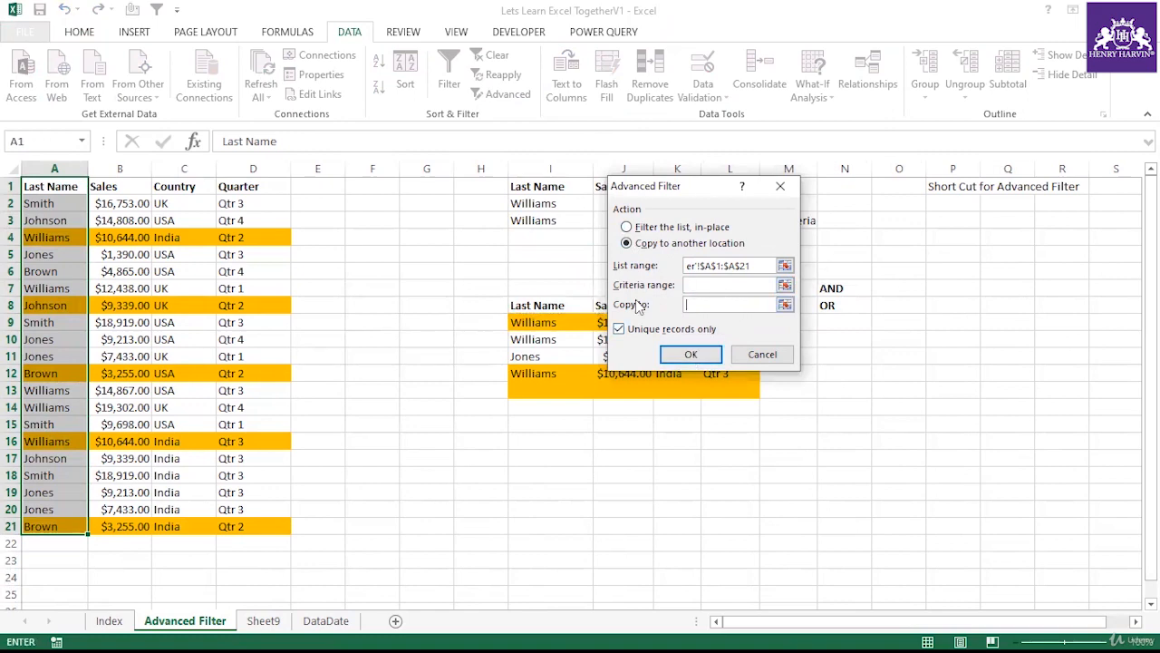
left_click(1030, 255)
left_click(679, 353)
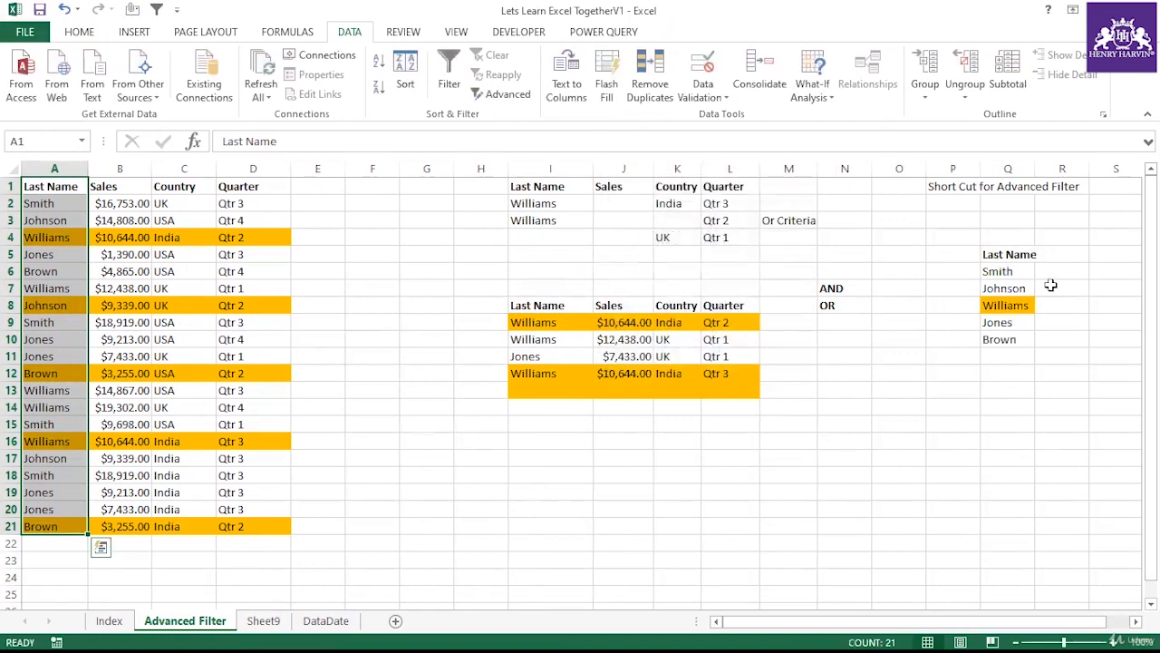
Auto-fit the width of column Q to the extracted last names and select Q5:Q10
left_click_drag(1017, 257, 1005, 339)
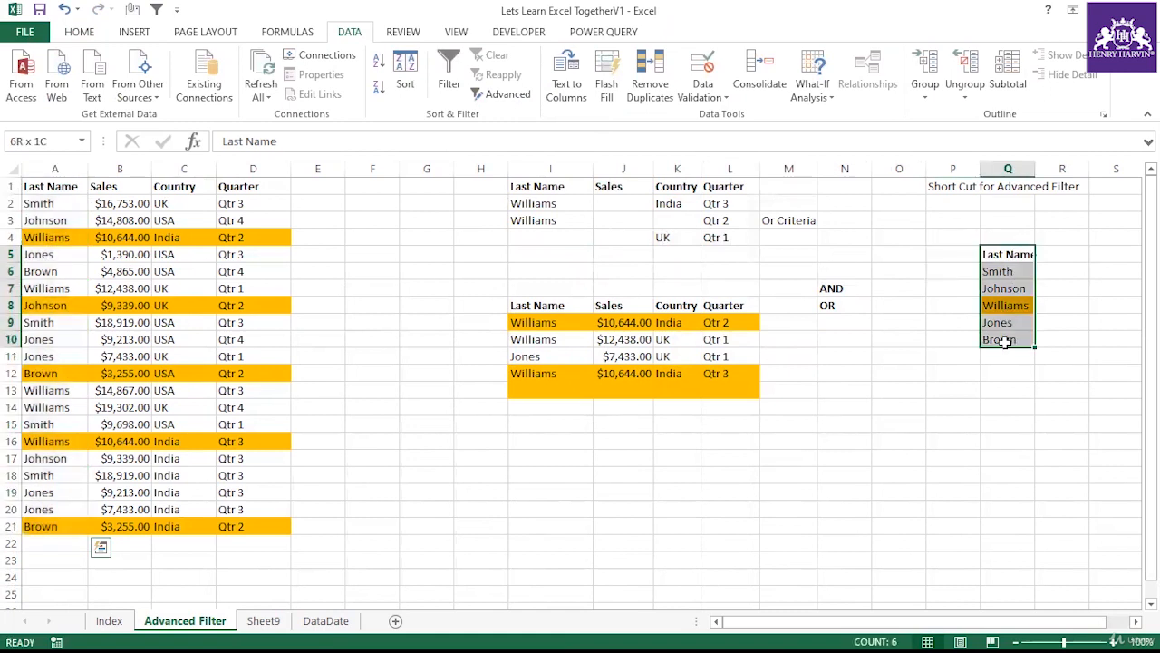
double_click(1034, 168)
left_click_drag(1022, 250, 1017, 339)
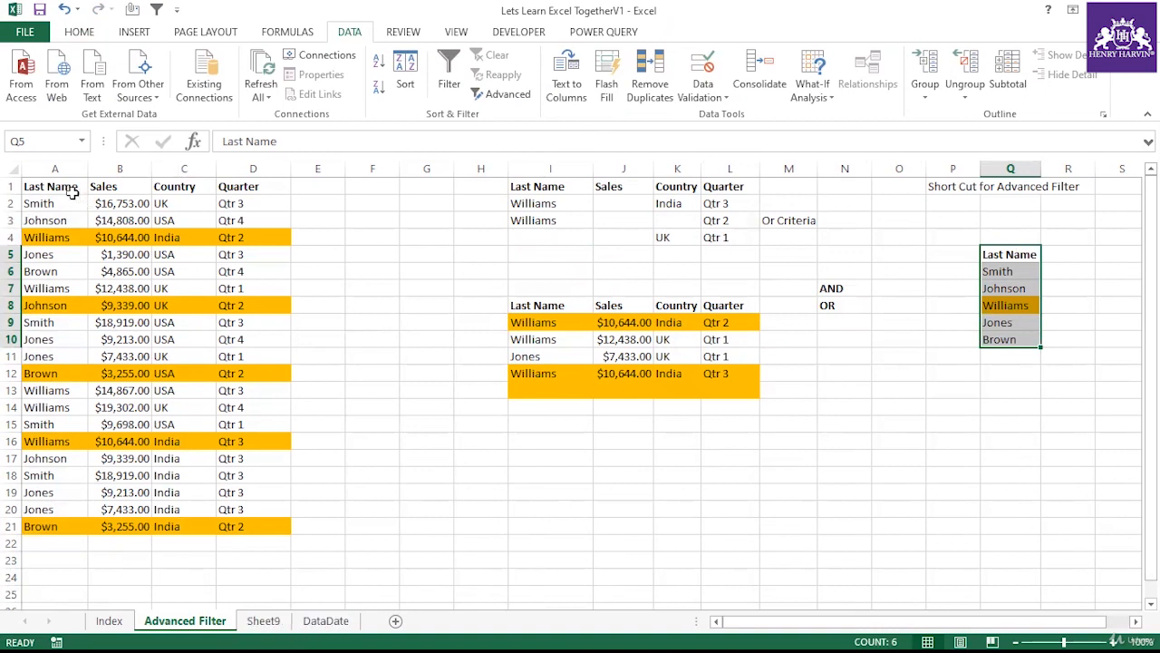
left_click_drag(55, 186, 56, 522)
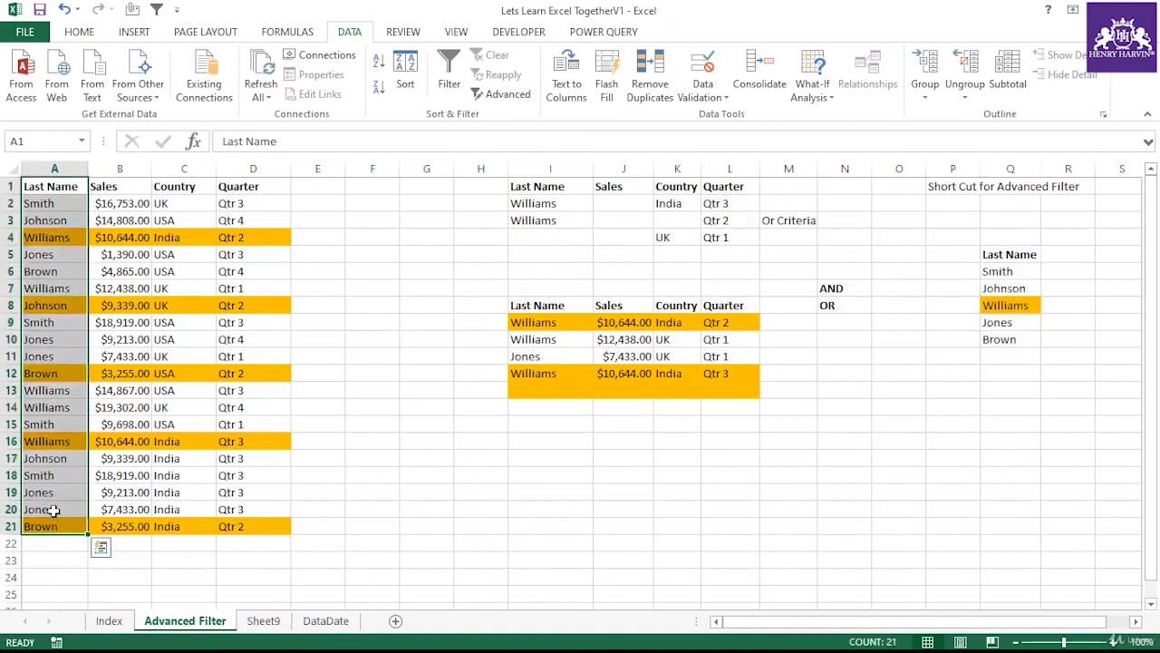
left_click_drag(185, 181, 185, 519)
key("ctrl+c")
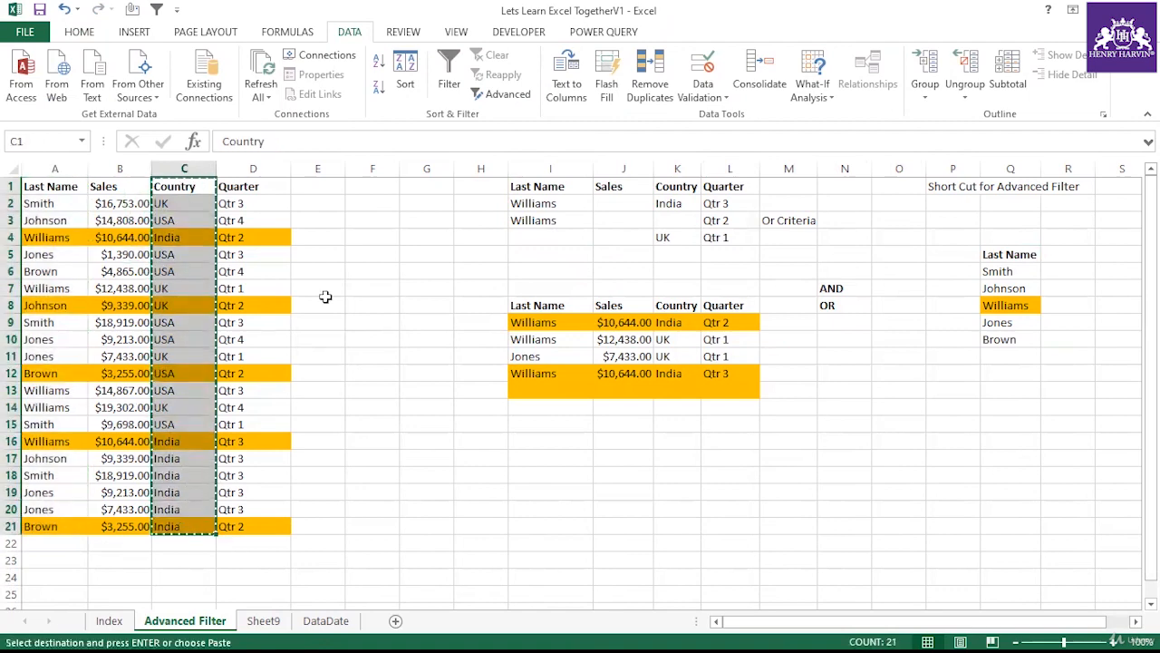
key("Escape")
Start an advanced filter that copies to another location, with the Country column C1:C21 as its list range
left_click_drag(182, 181, 181, 518)
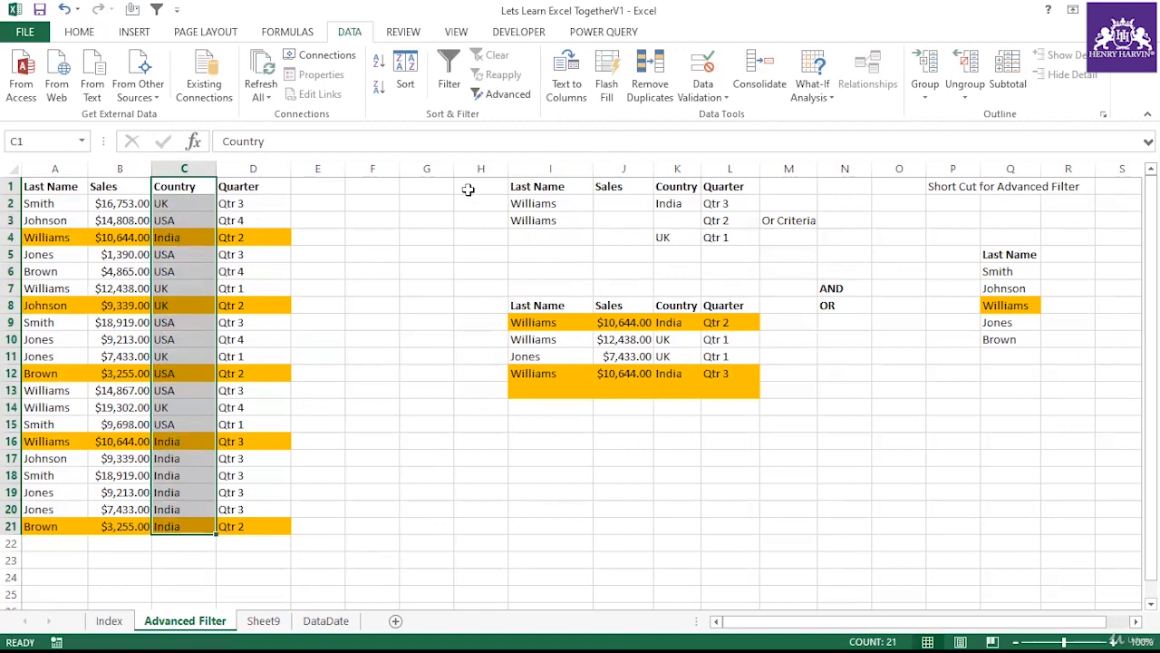
left_click(504, 93)
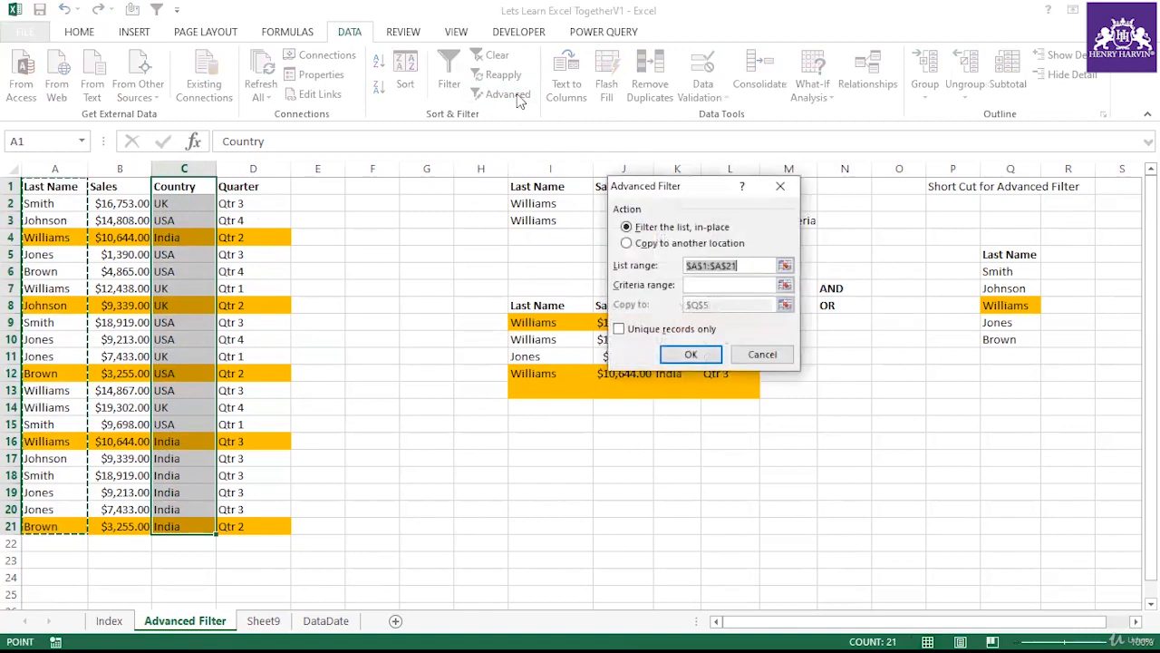
left_click(689, 245)
left_click(753, 262)
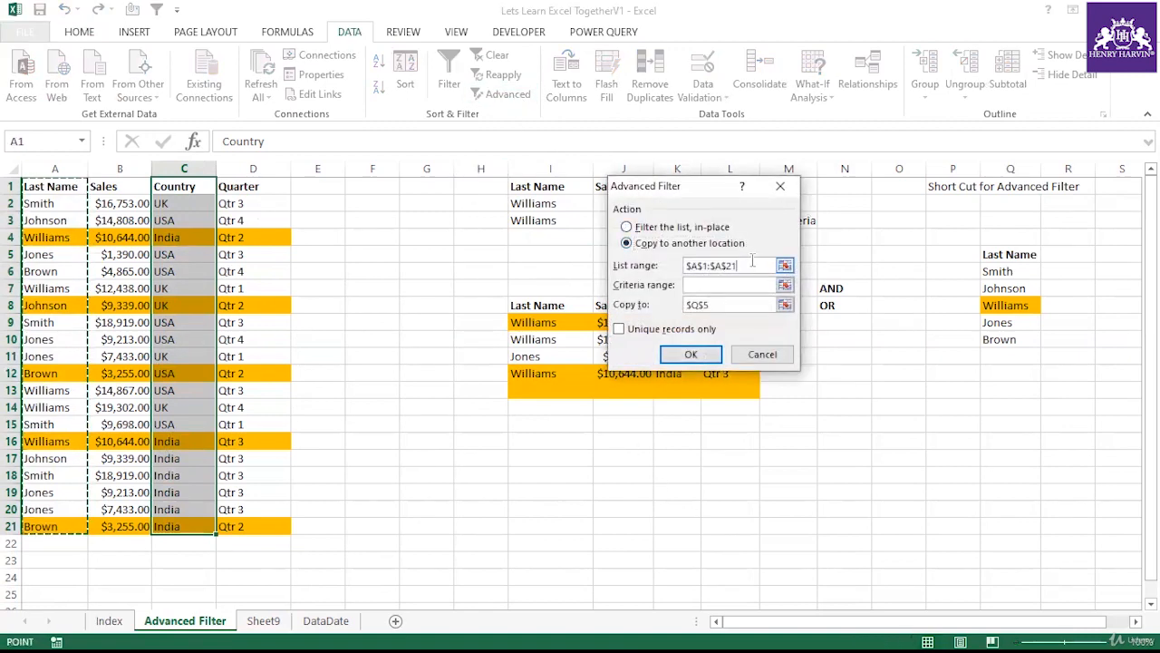
left_click_drag(753, 261, 614, 269)
key("BackSpace")
left_click(186, 186)
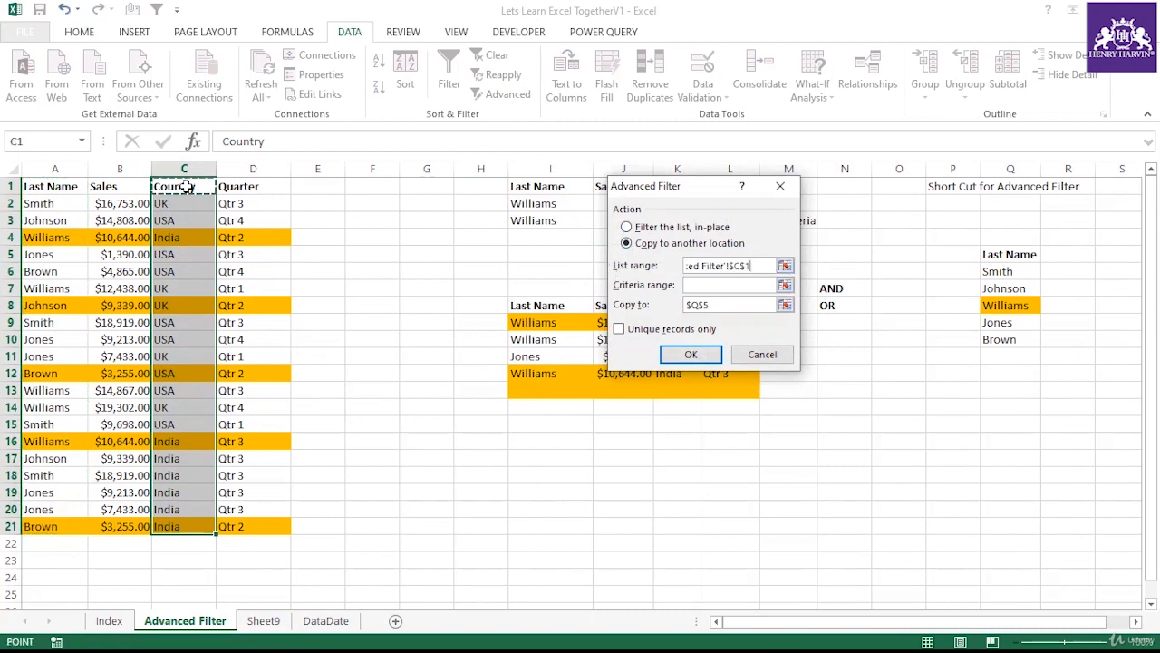
left_click_drag(186, 186, 194, 524)
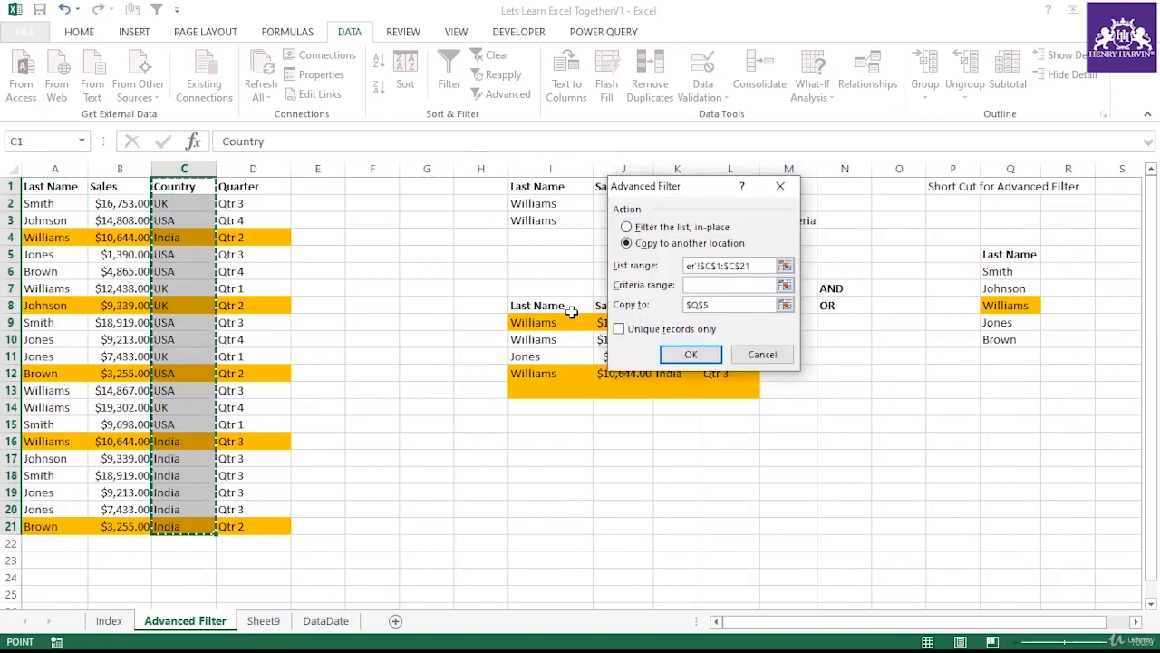
Extract unique records only to P13 with no criteria range, and check the resulting country list in P13:P16
left_click(717, 303)
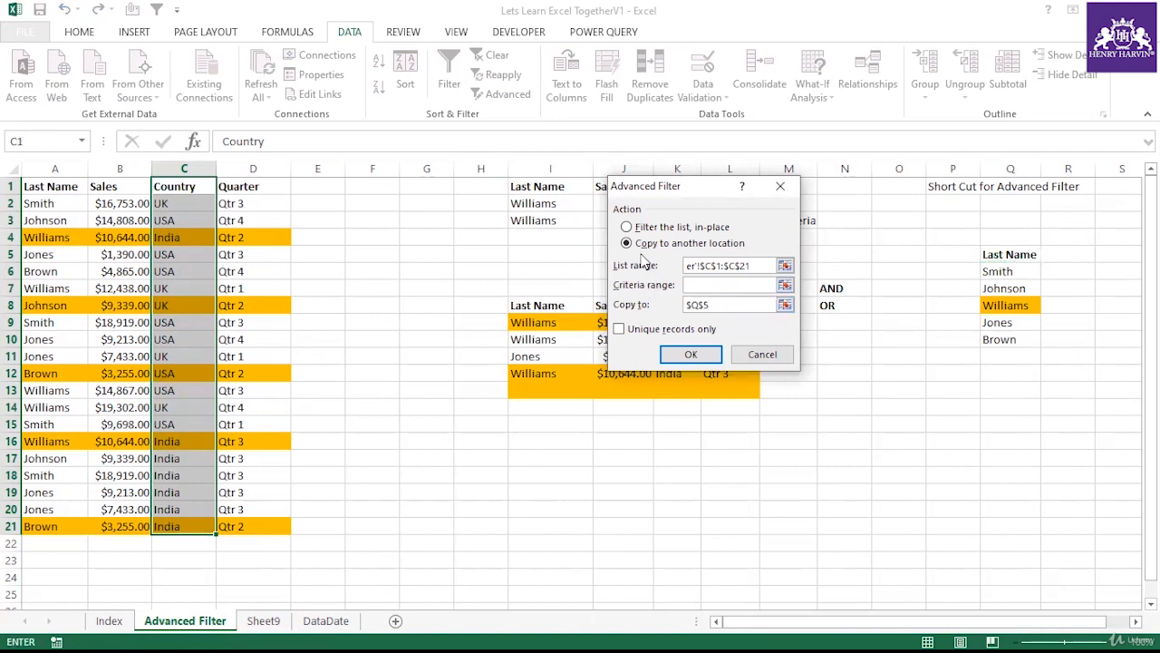
left_click(658, 332)
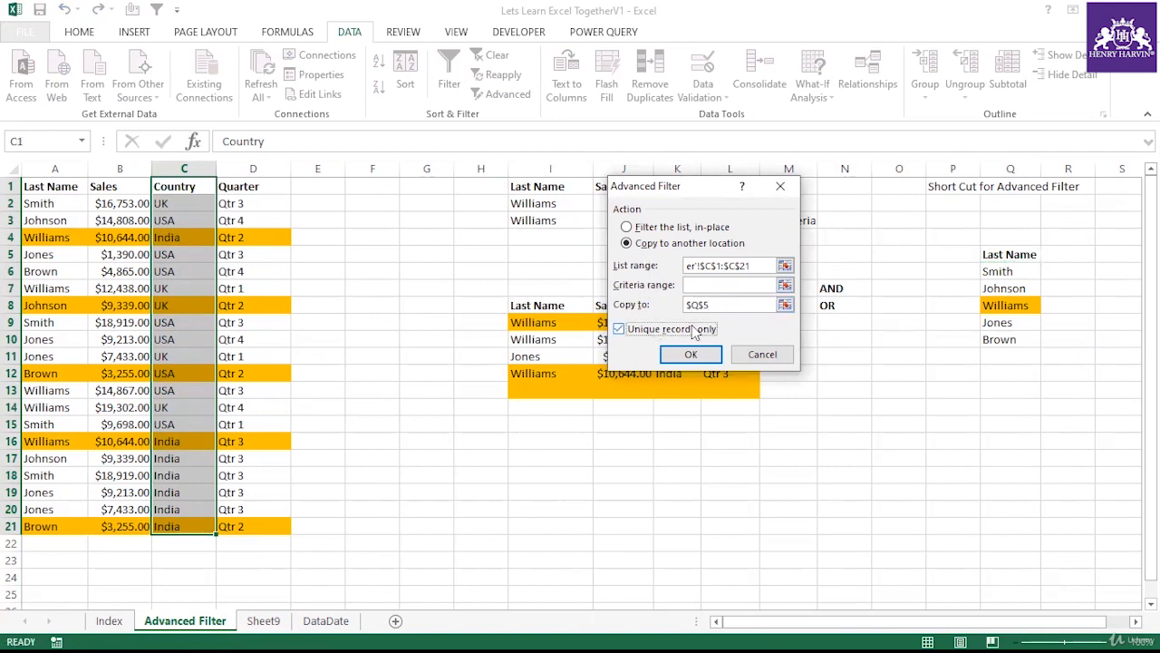
left_click(706, 285)
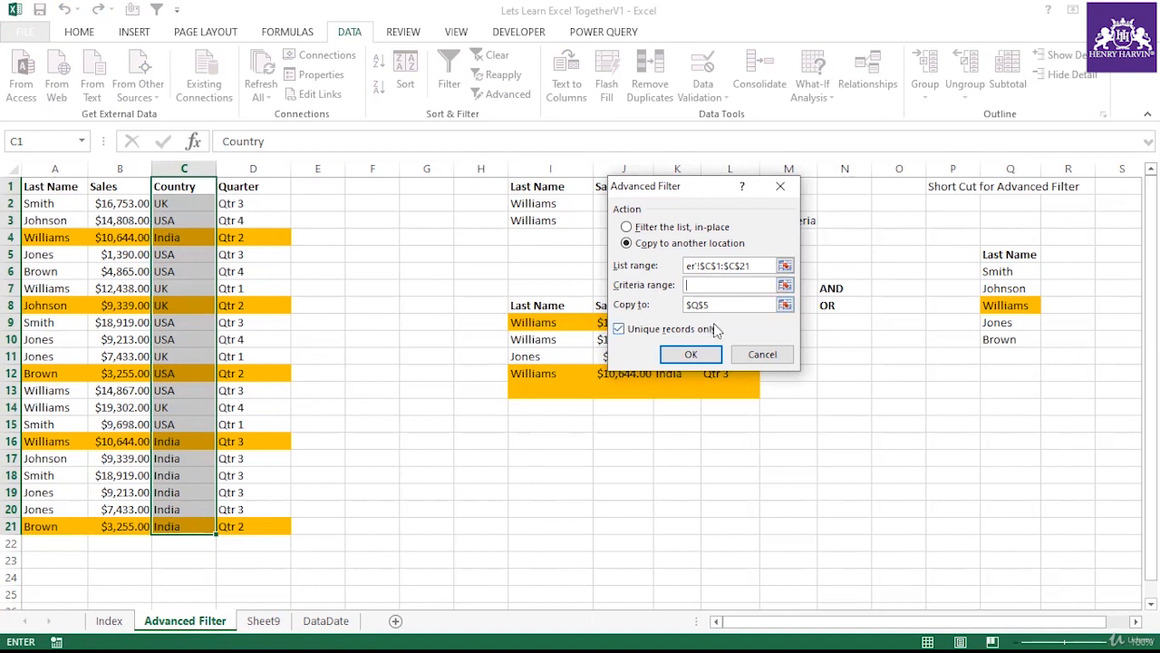
left_click(717, 304)
left_click(961, 388)
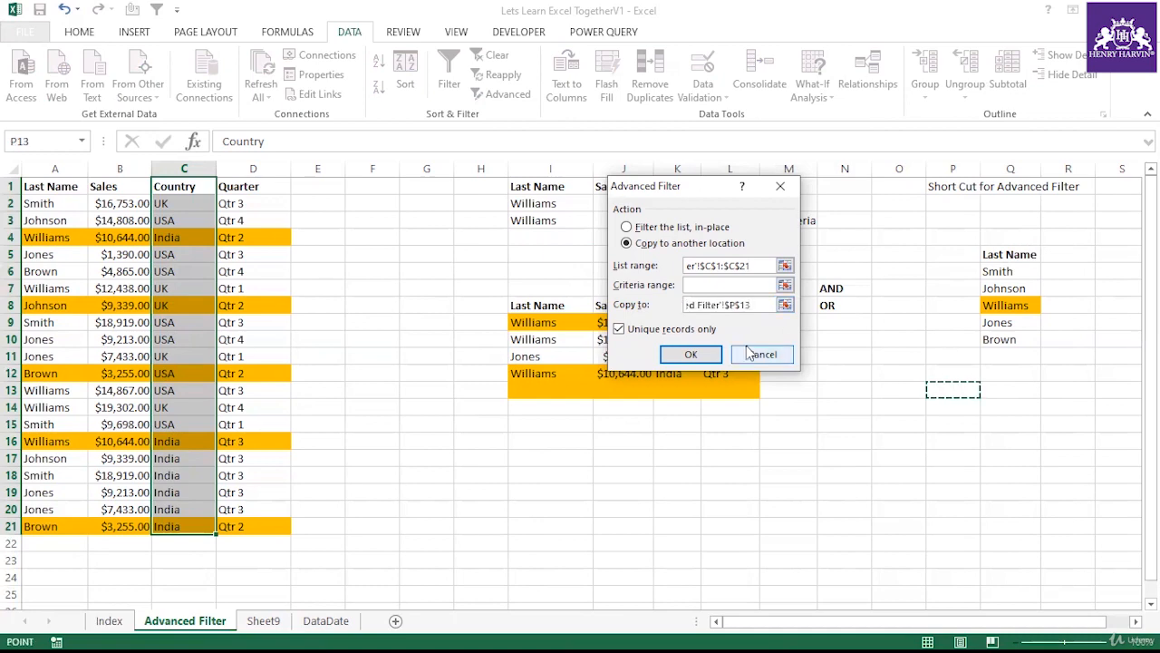
left_click(686, 354)
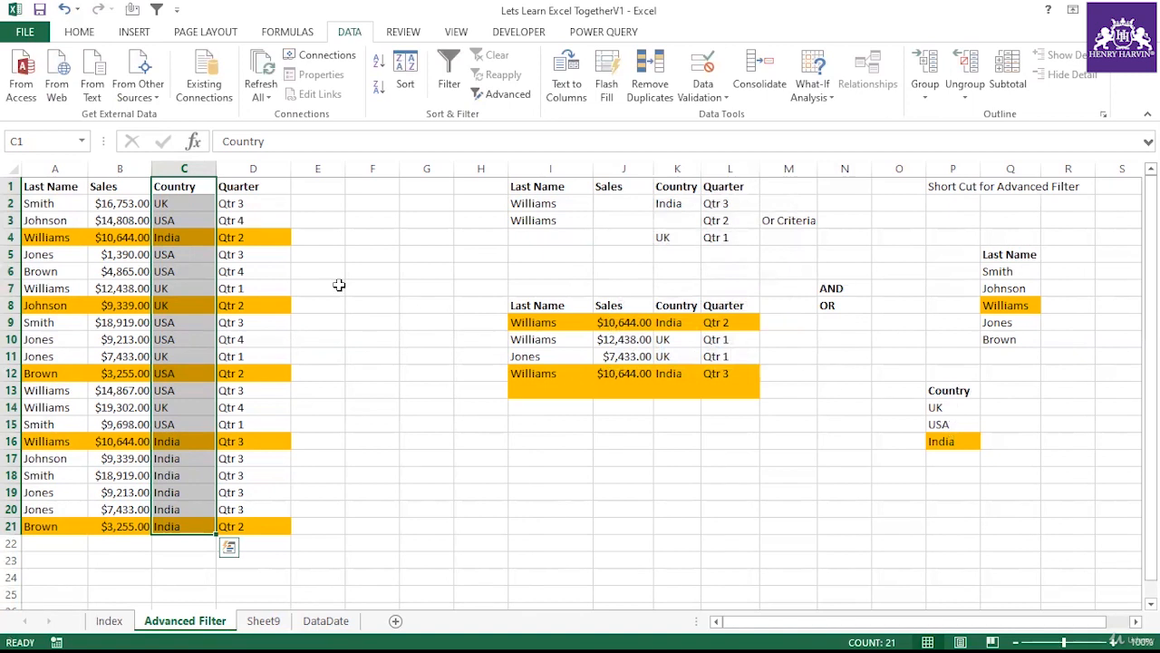
left_click(301, 357)
left_click(451, 375)
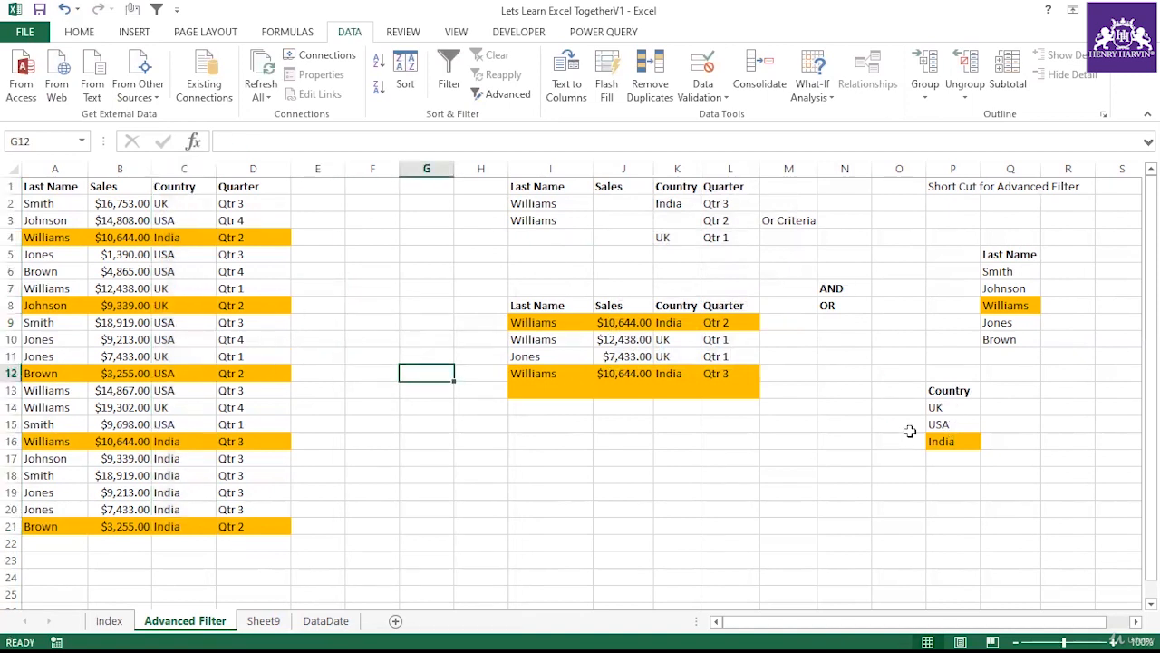
left_click_drag(951, 393, 953, 439)
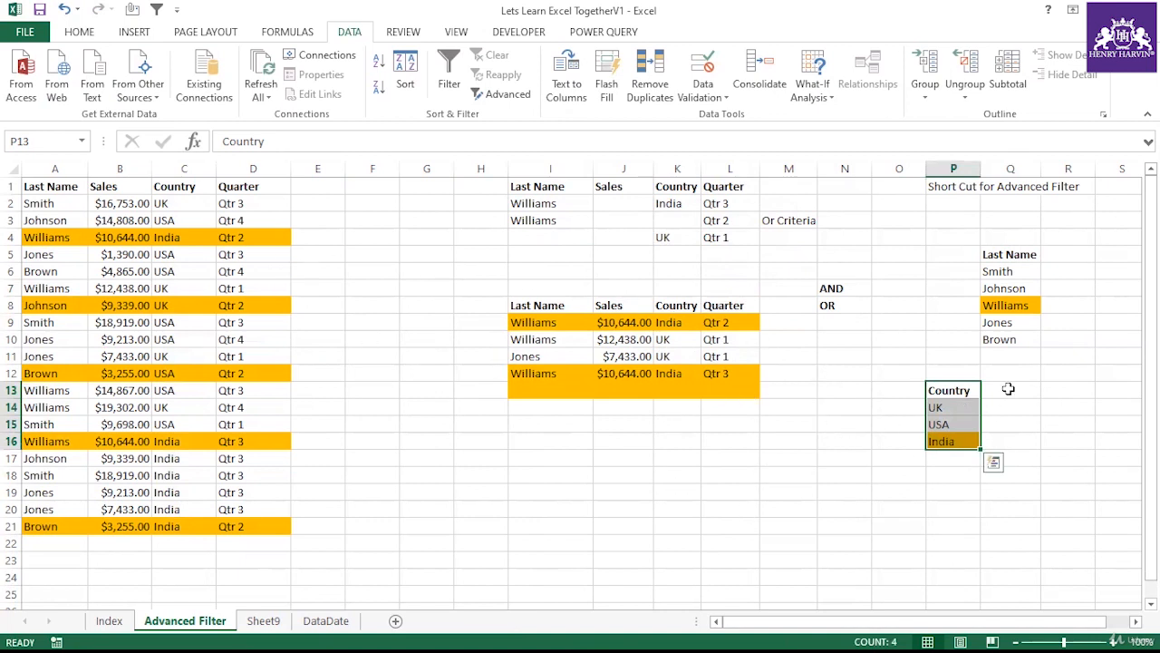
left_click(392, 305)
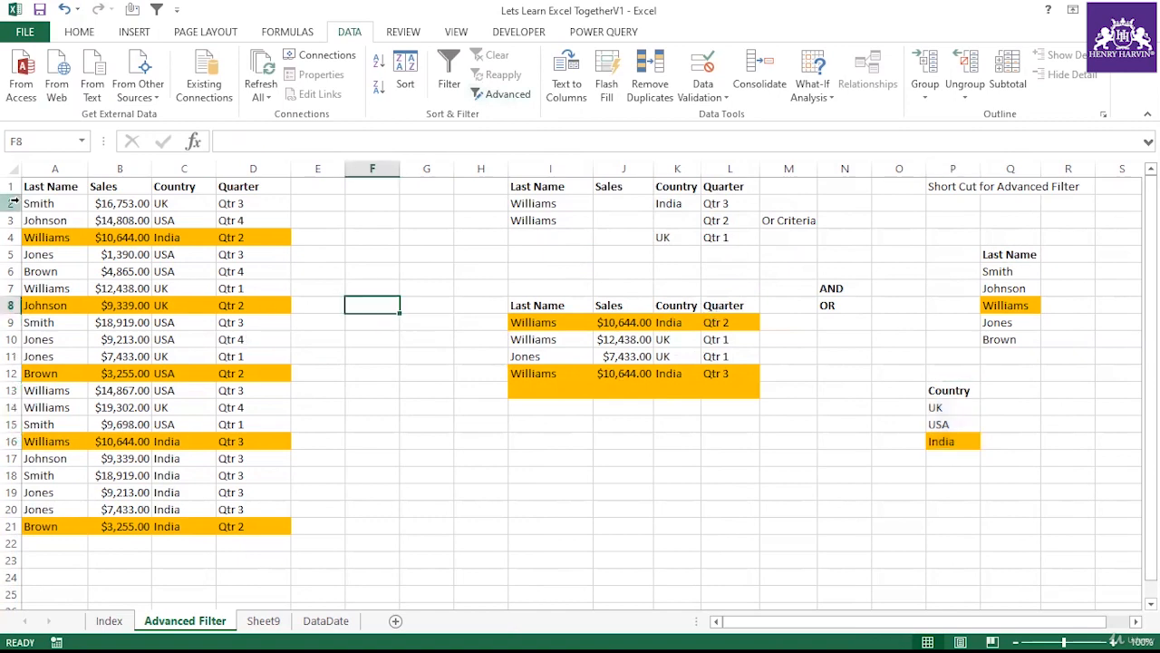
Copy the sales table A1:D21 into a new worksheet
left_click_drag(55, 186, 254, 525)
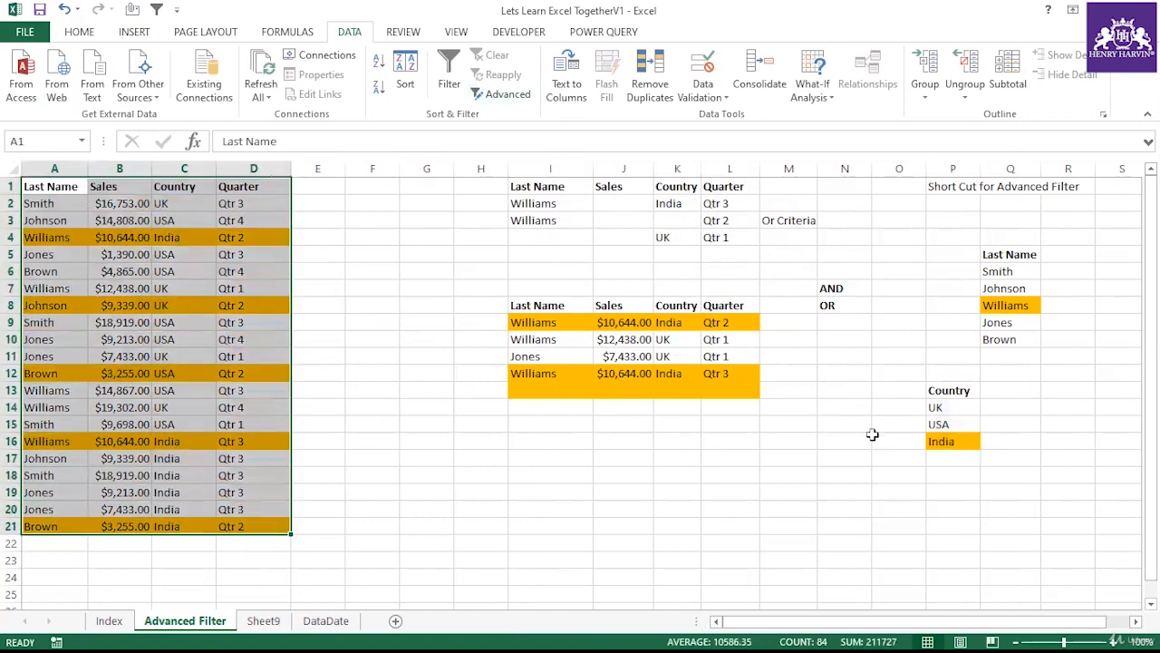
left_click(932, 444)
left_click(60, 189)
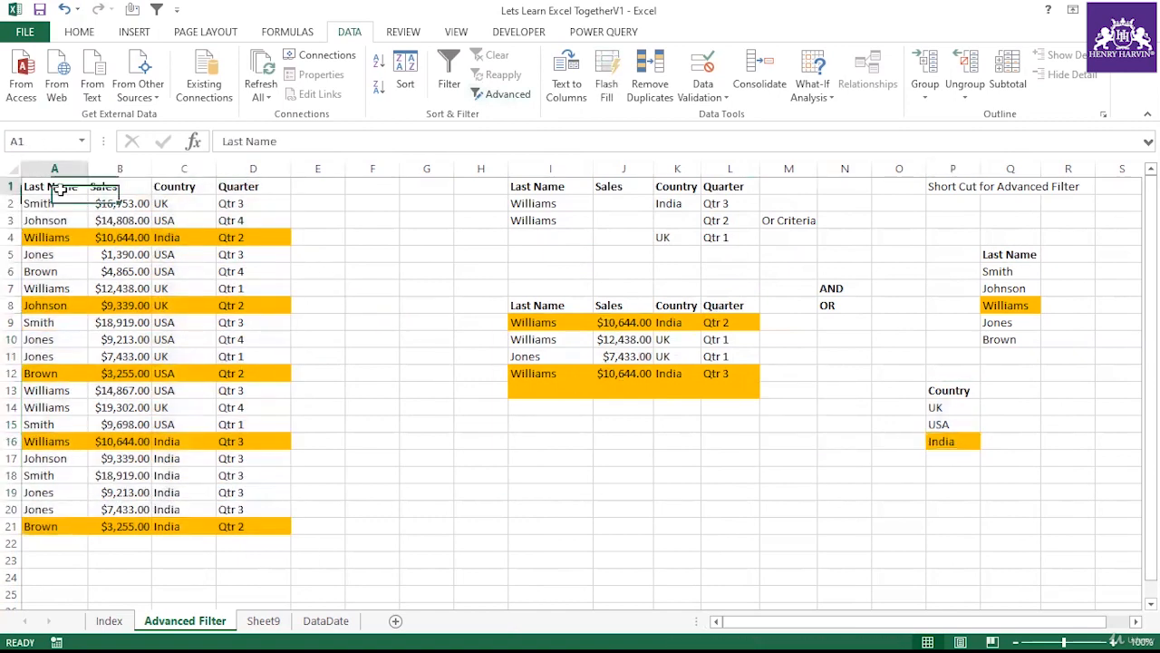
left_click_drag(60, 189, 237, 526)
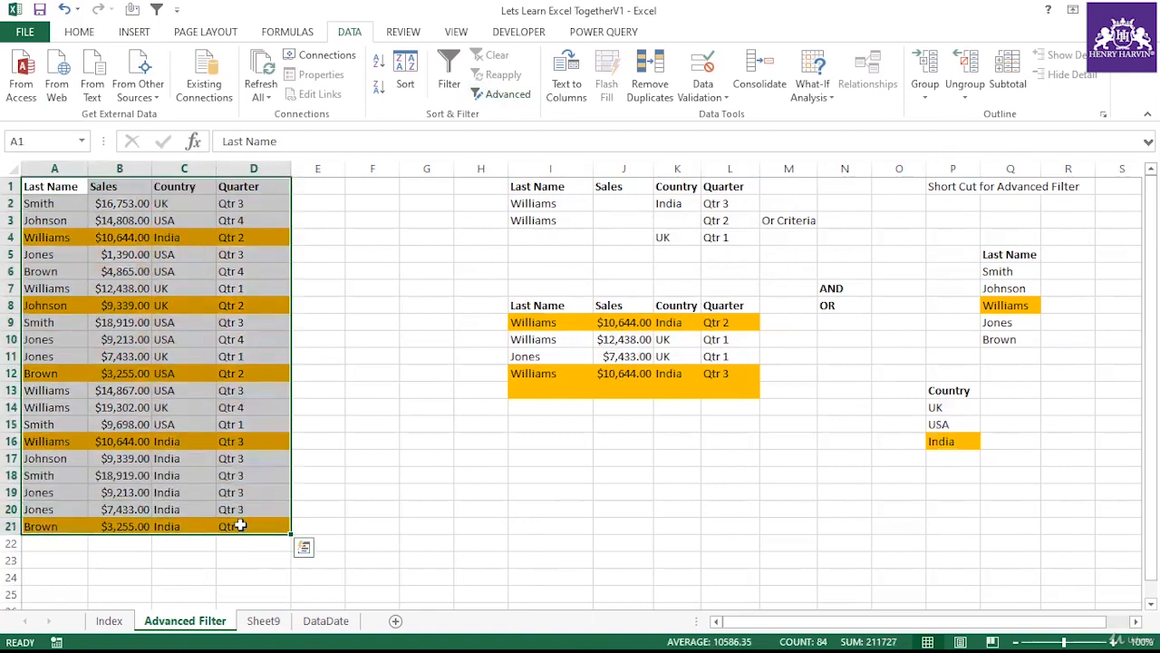
key("ctrl+c")
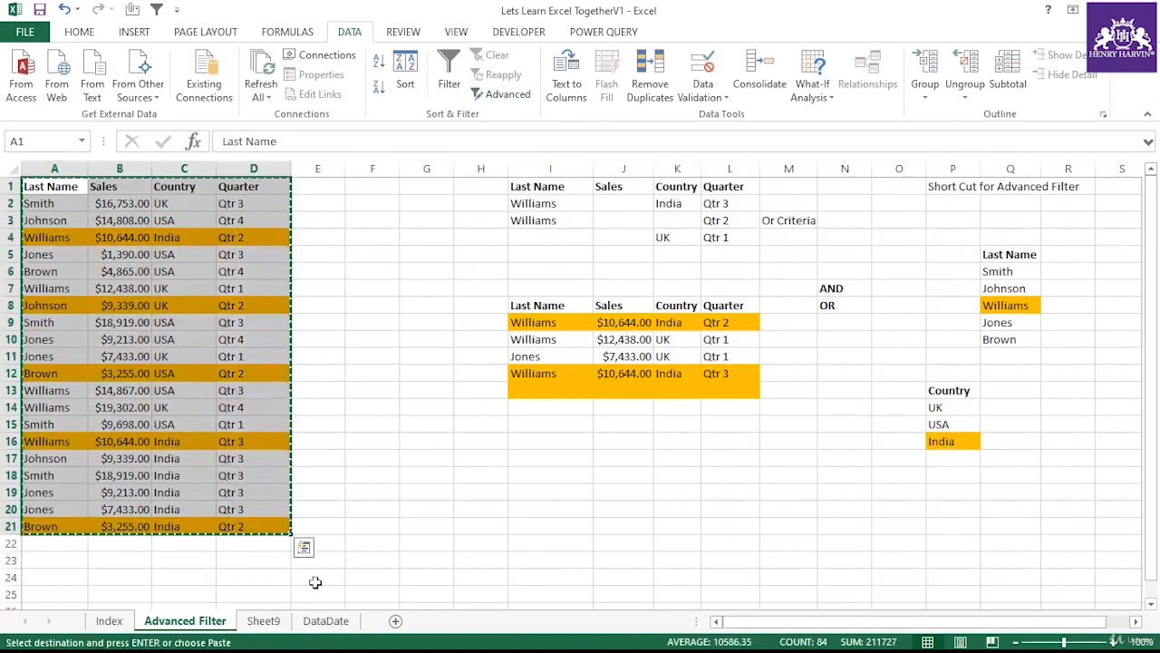
left_click(395, 620)
key("ctrl+v")
left_click(272, 285)
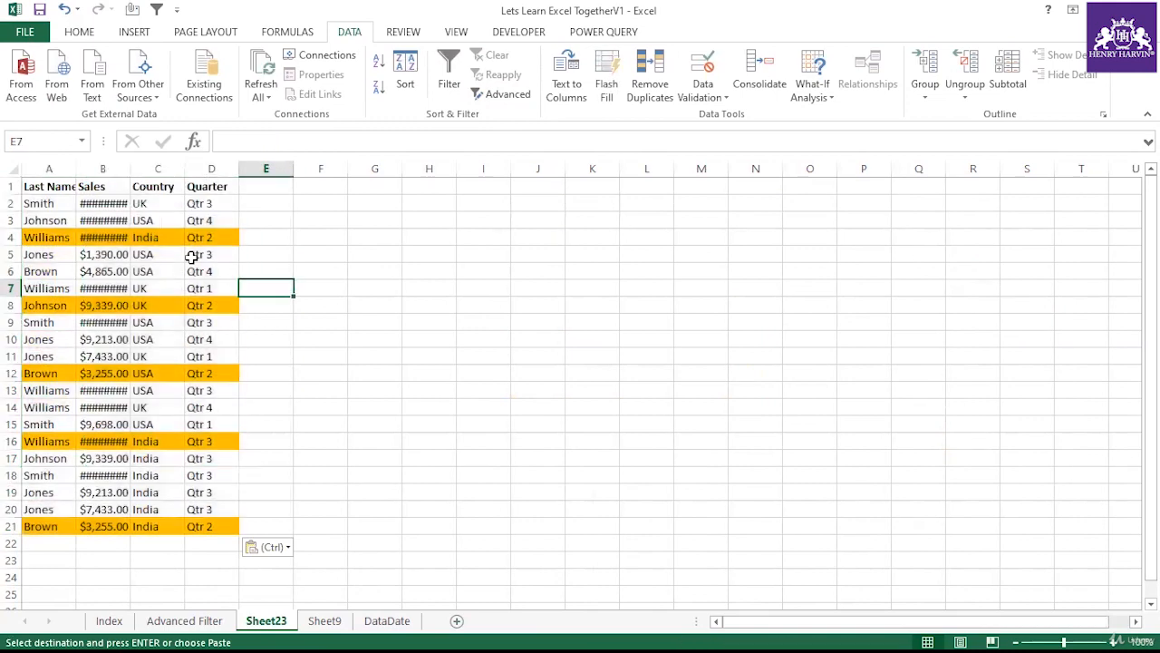
Remove the fill color from the copied table and adjust the widths of the Sales and Country columns
left_click_drag(52, 186, 231, 526)
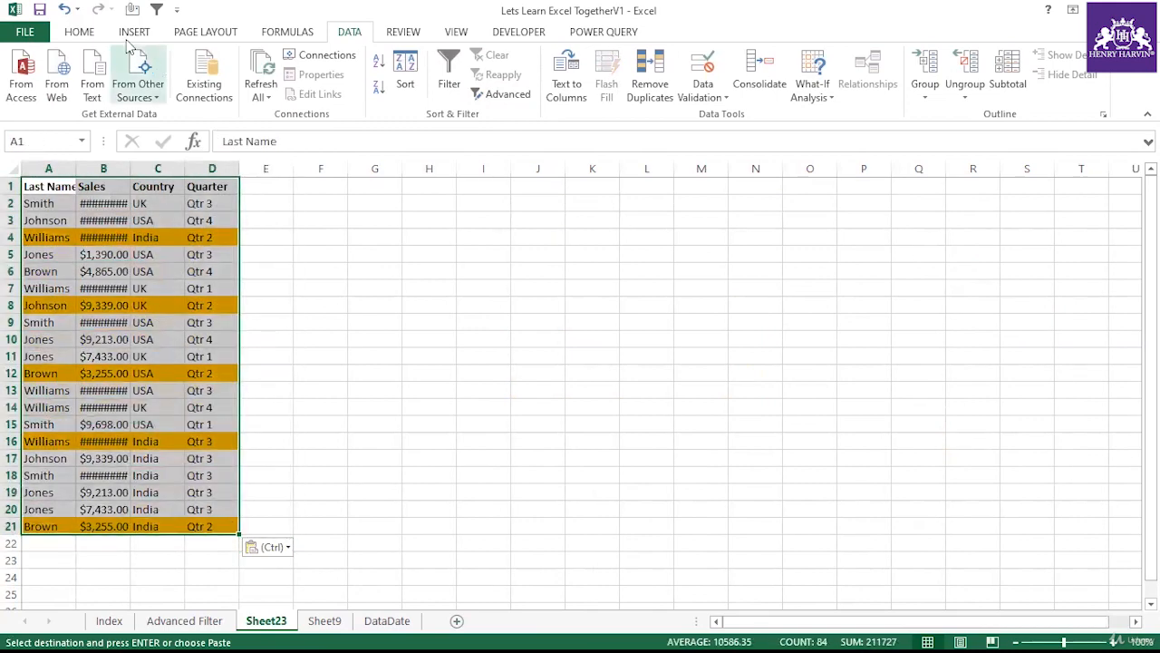
left_click(80, 32)
left_click(271, 89)
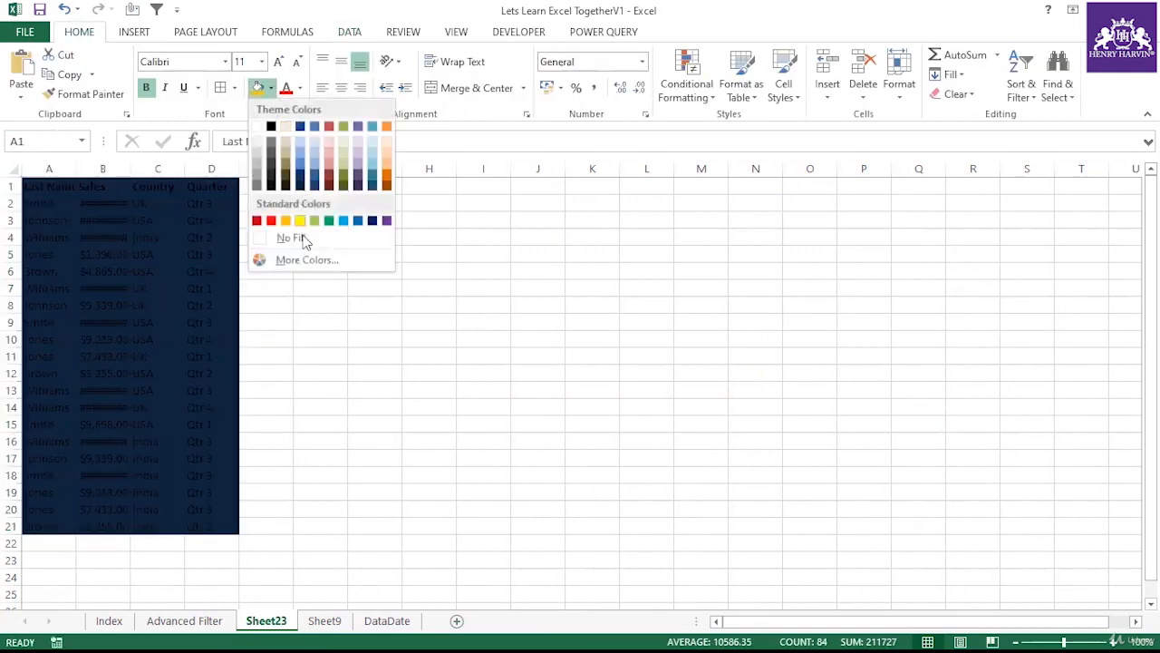
left_click(288, 237)
double_click(131, 169)
left_click(289, 254)
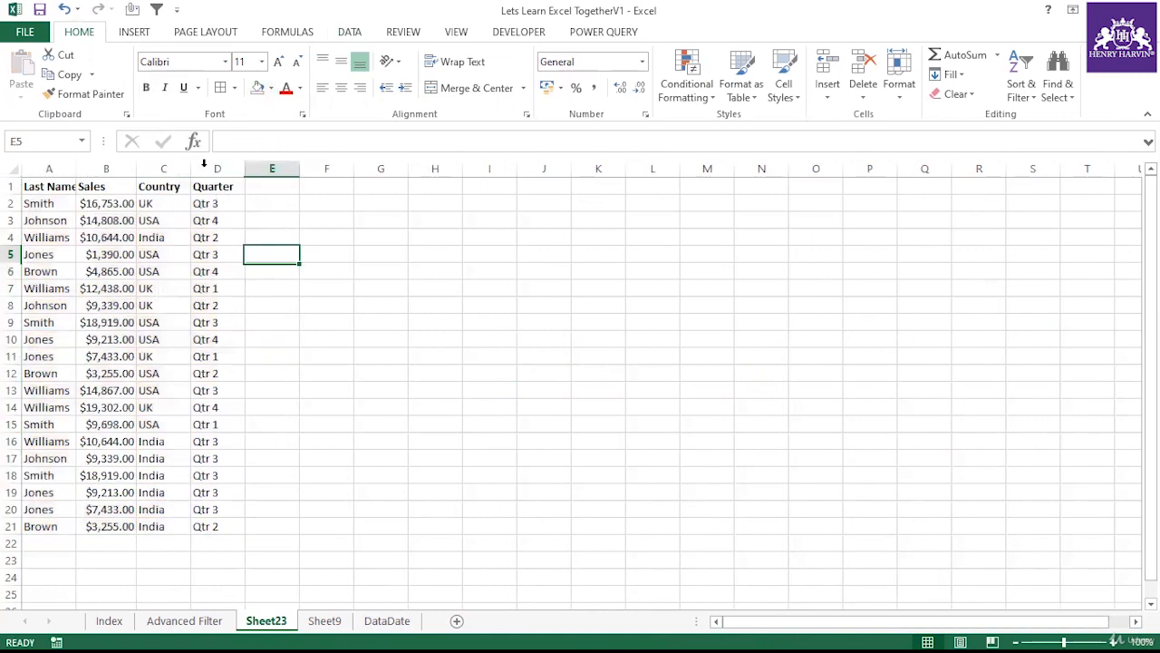
double_click(191, 168)
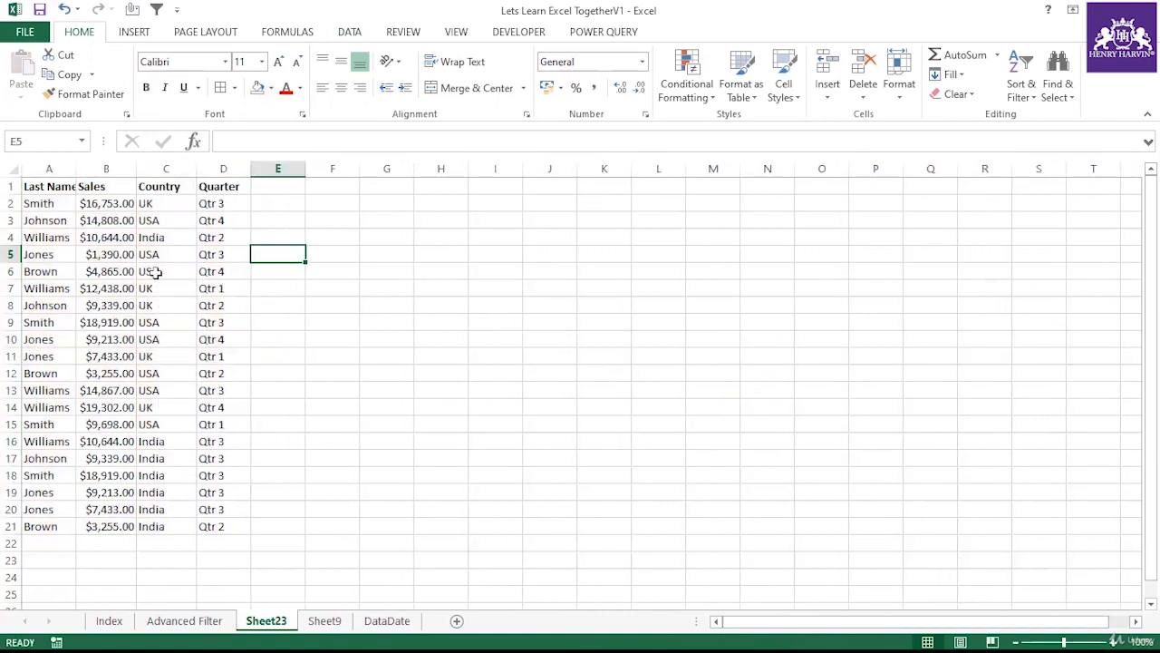
Set the country in C5 and C6 to Indonesia and widen the Country column
key("Left")
key("Left")
type("Indon")
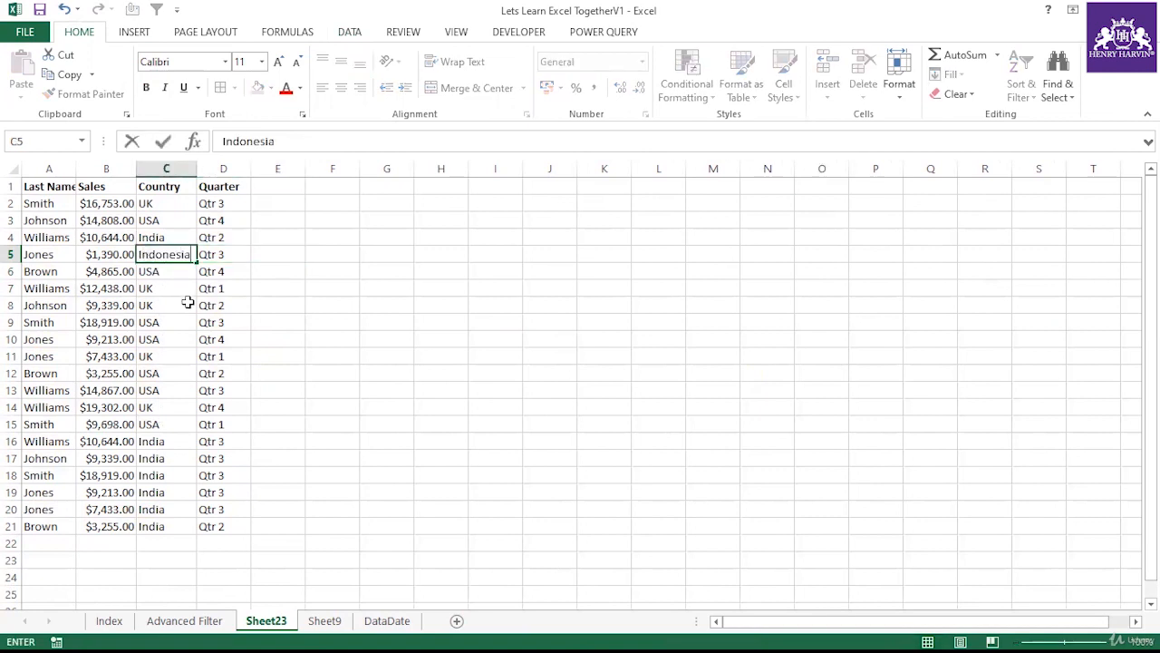
type("esia")
key("Return")
key("ctrl+d")
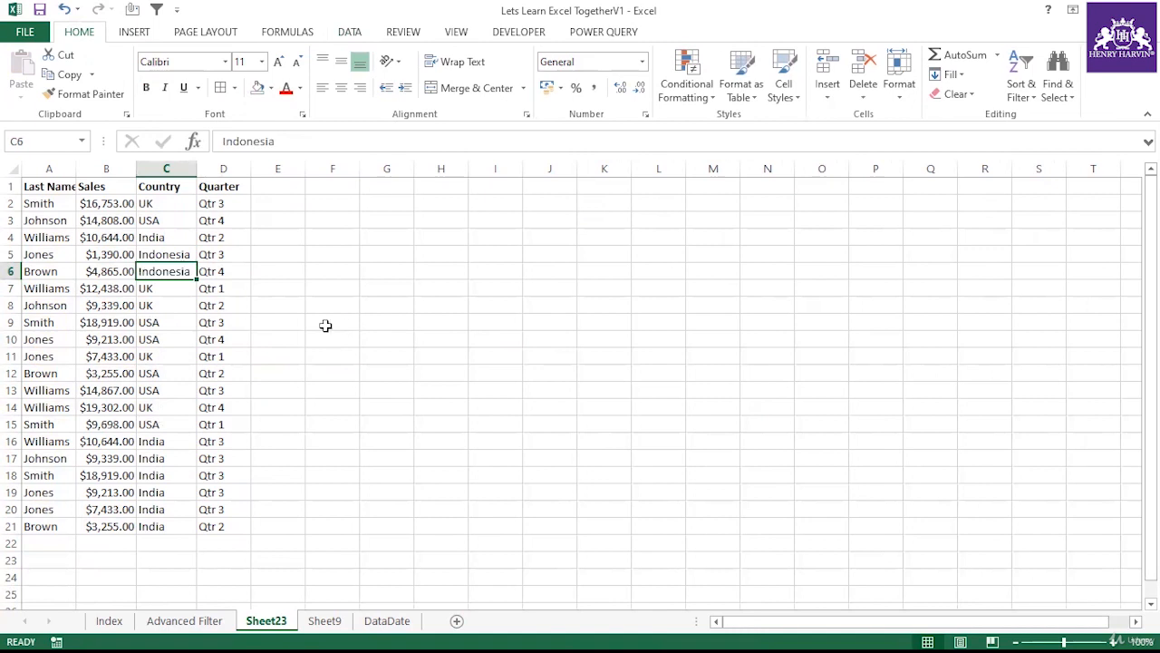
left_click(328, 324)
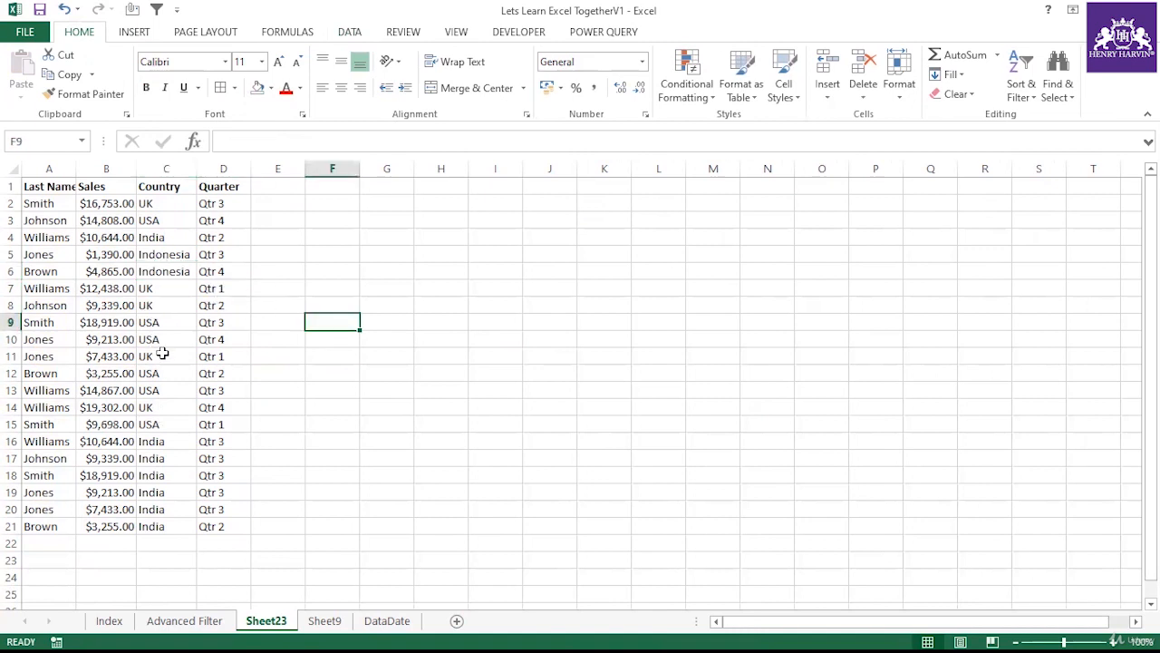
left_click_drag(54, 187, 209, 523)
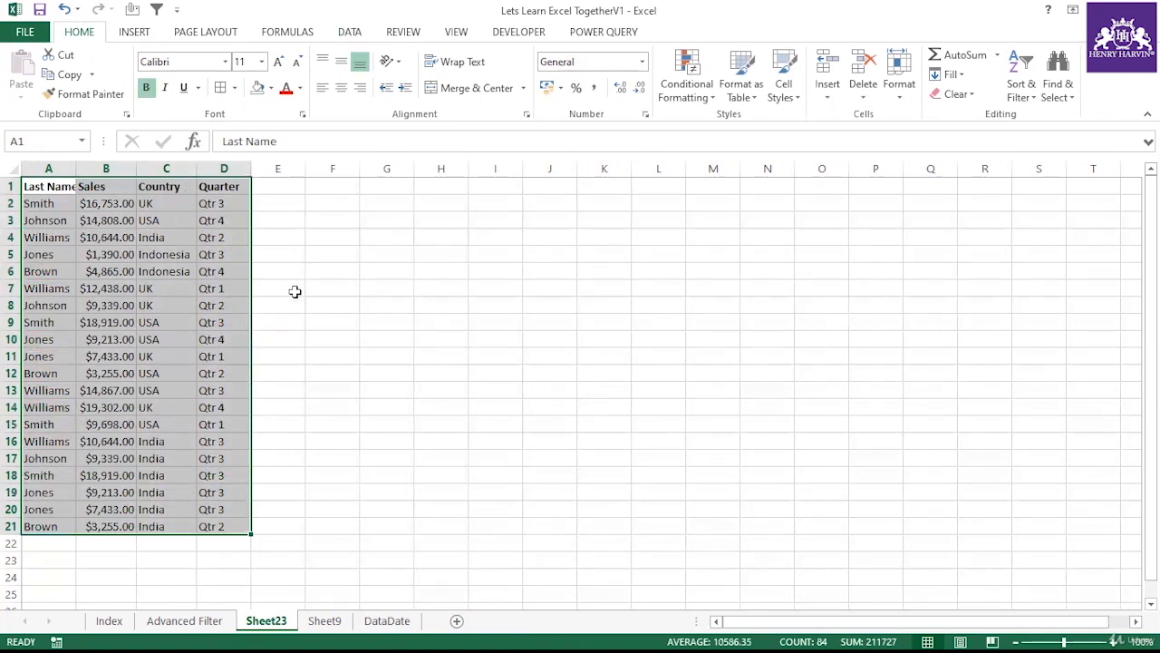
double_click(196, 169)
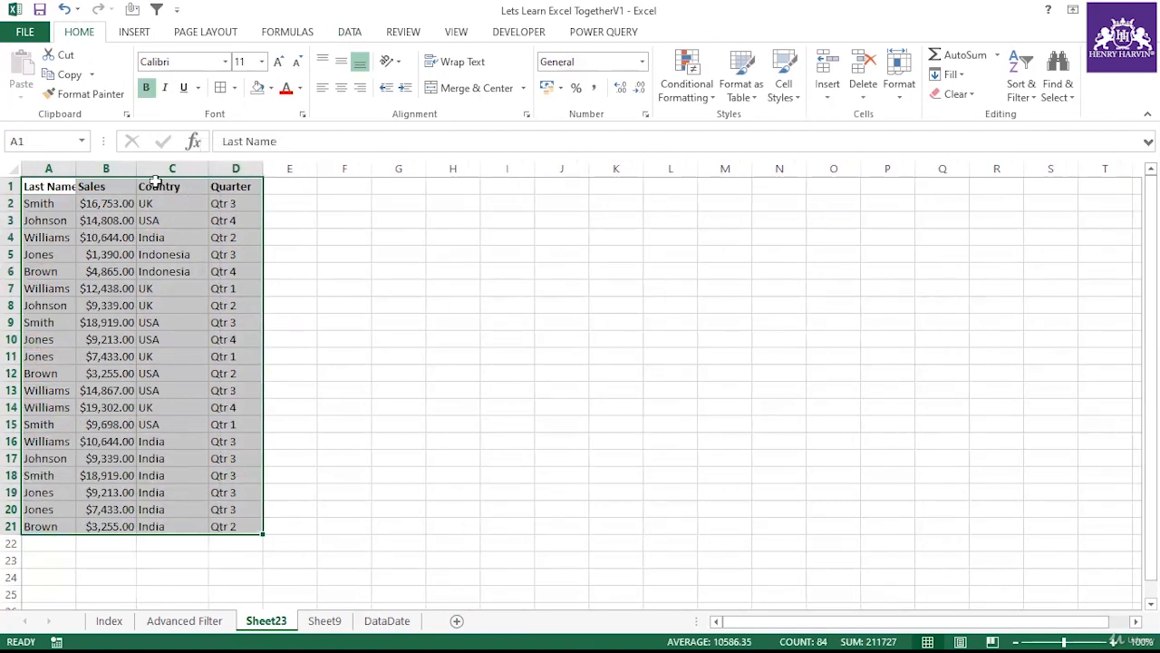
Copy the header row A1:D1 to J1 to start a criteria range
left_click_drag(62, 186, 227, 187)
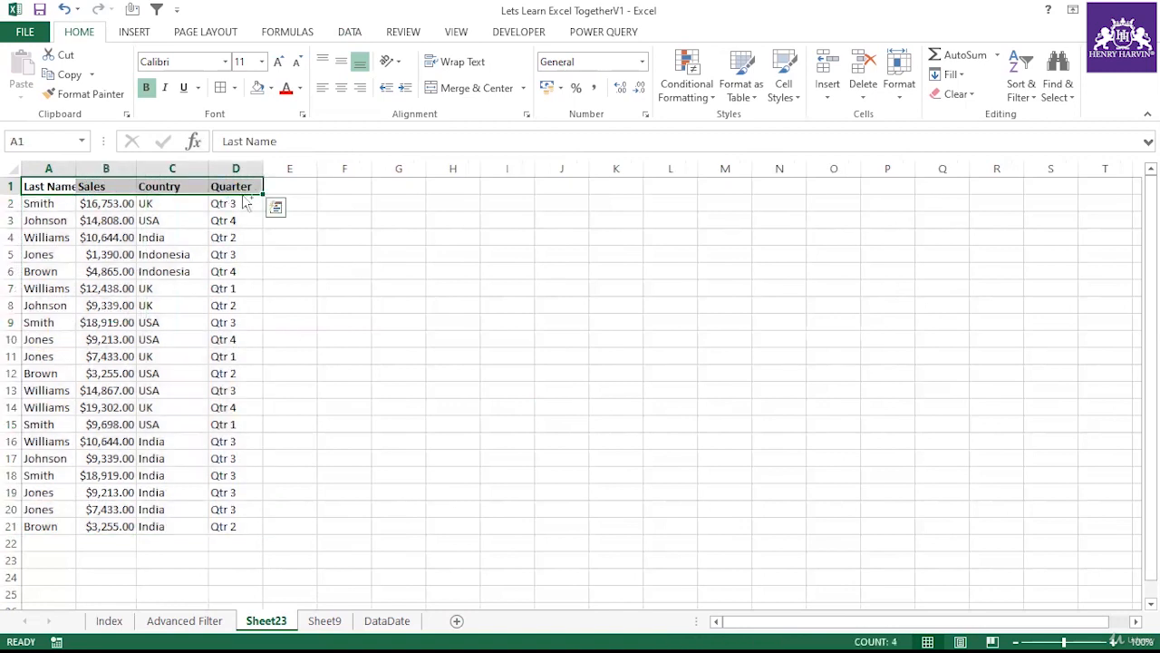
key("ctrl+c")
left_click(547, 191)
key("ctrl+v")
left_click(572, 272)
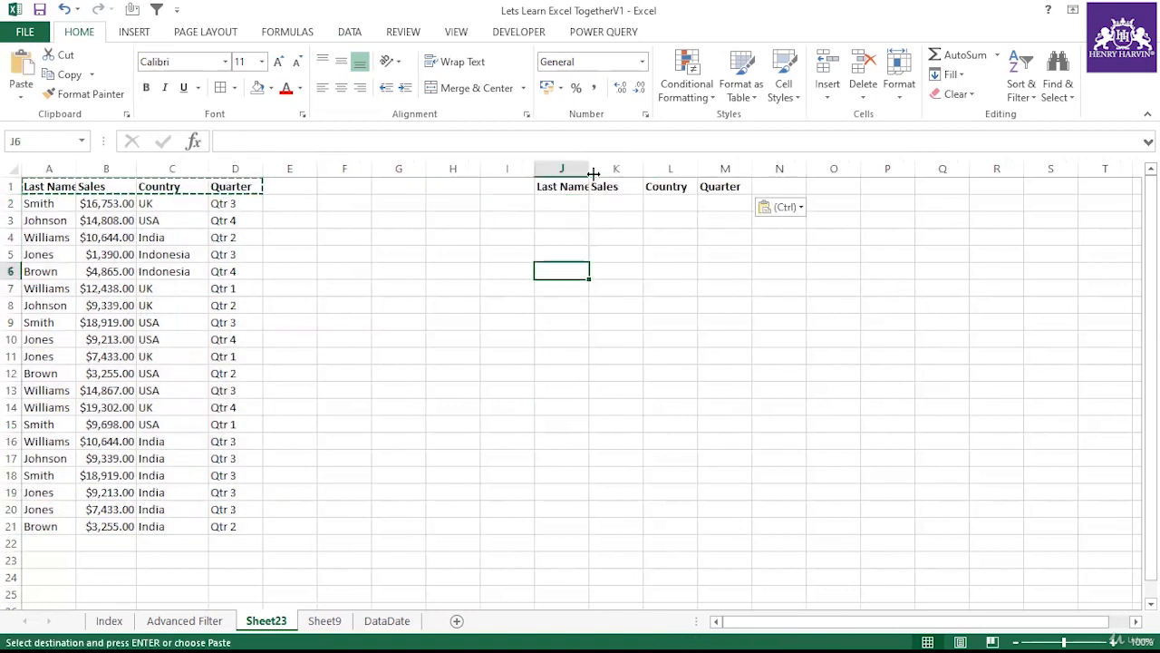
Auto-fit the copied Last Name column J and widen the neighboring copied header columns
double_click(594, 169)
left_click_drag(650, 169, 676, 168)
left_click(311, 269)
key("Escape")
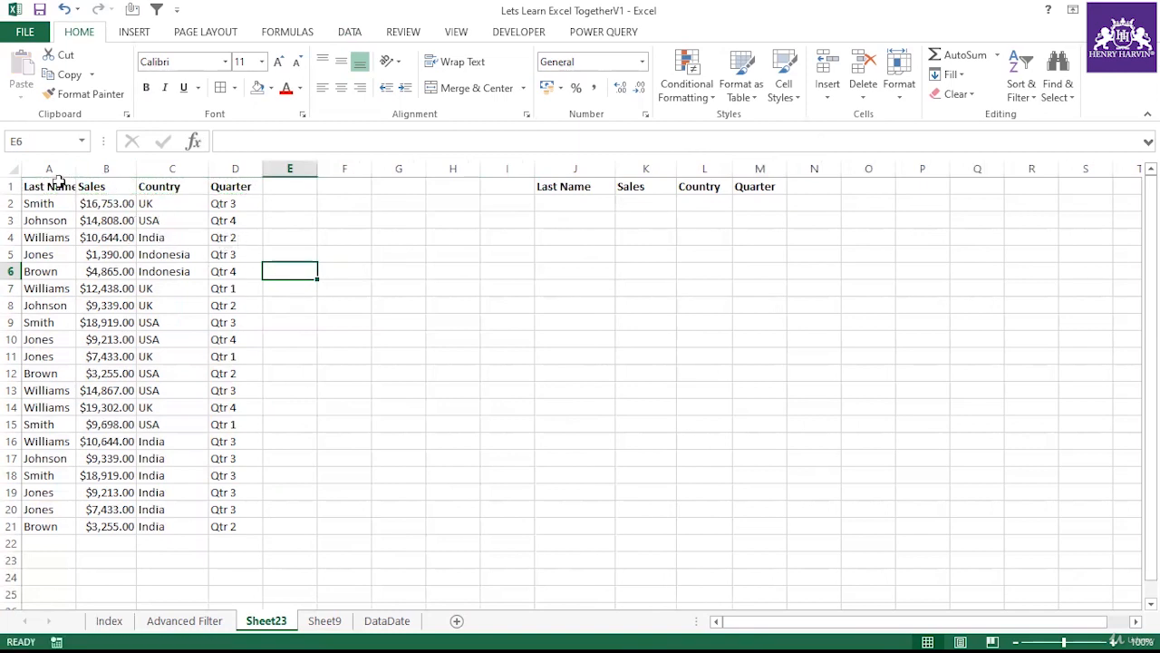
left_click_drag(56, 182, 246, 525)
left_click(345, 372)
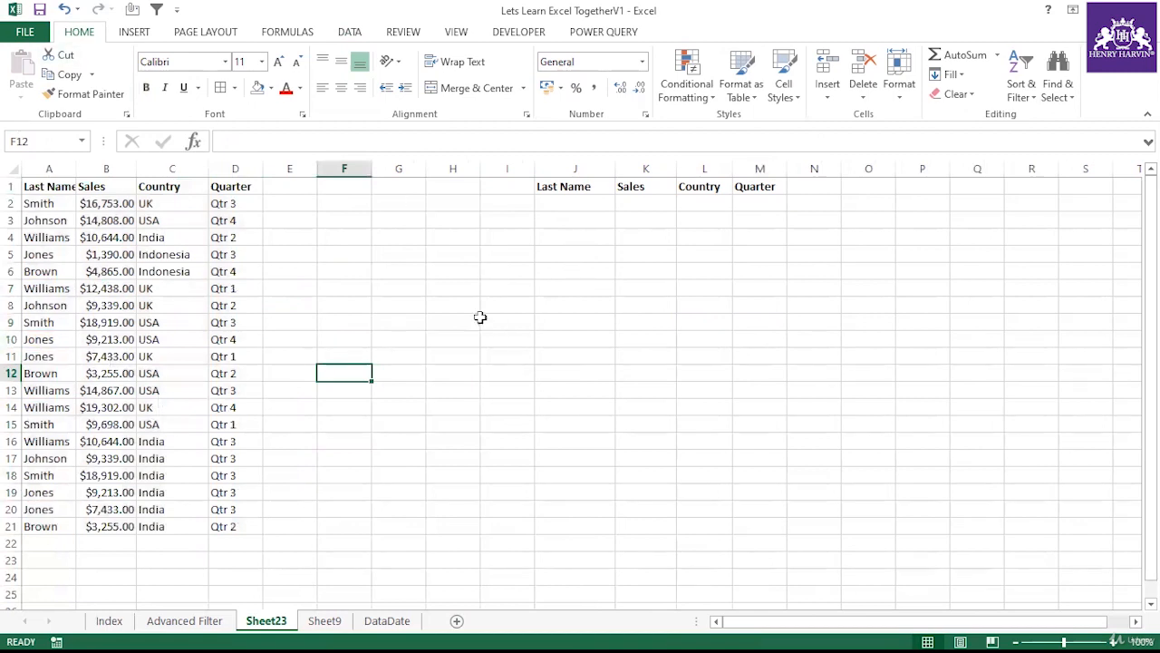
Enter the wildcard criterion *In under the Country header in cell L2 of the criteria range
left_click(697, 203)
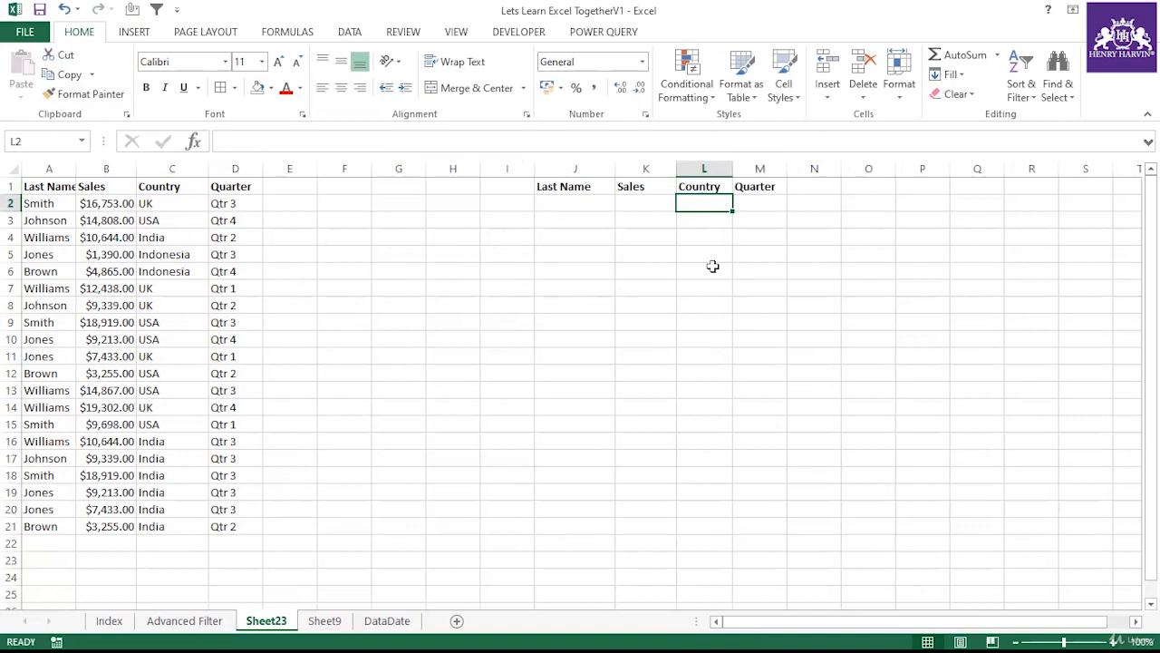
type("*")
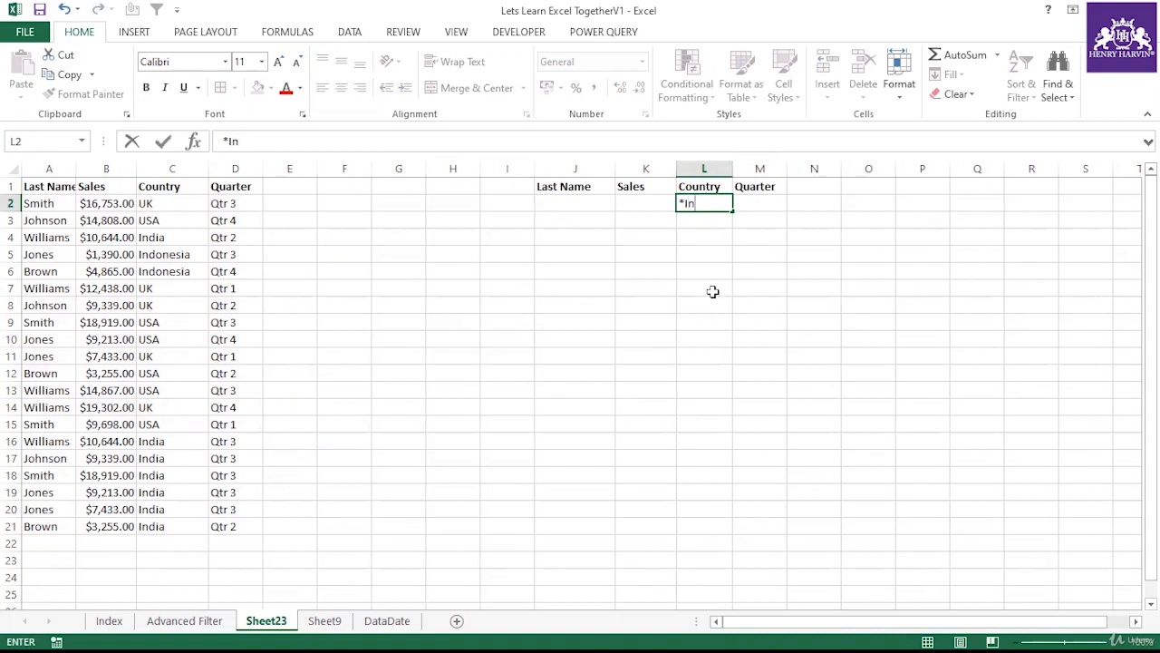
left_click(712, 291)
left_click_drag(591, 189, 765, 198)
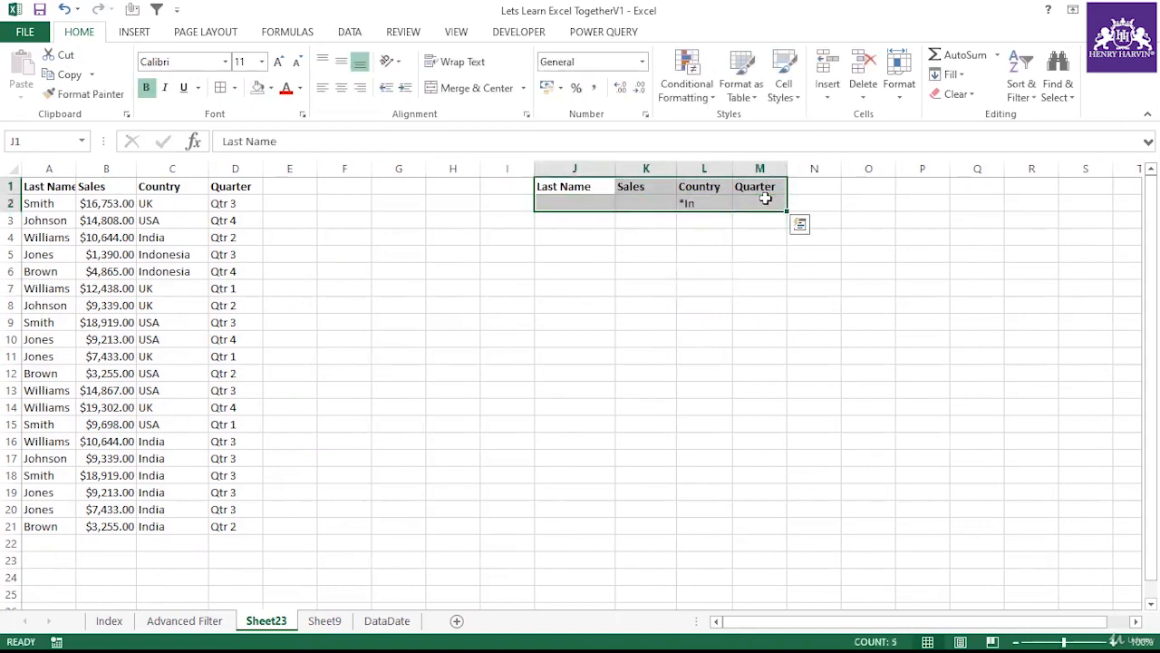
left_click(702, 203)
double_click(693, 203)
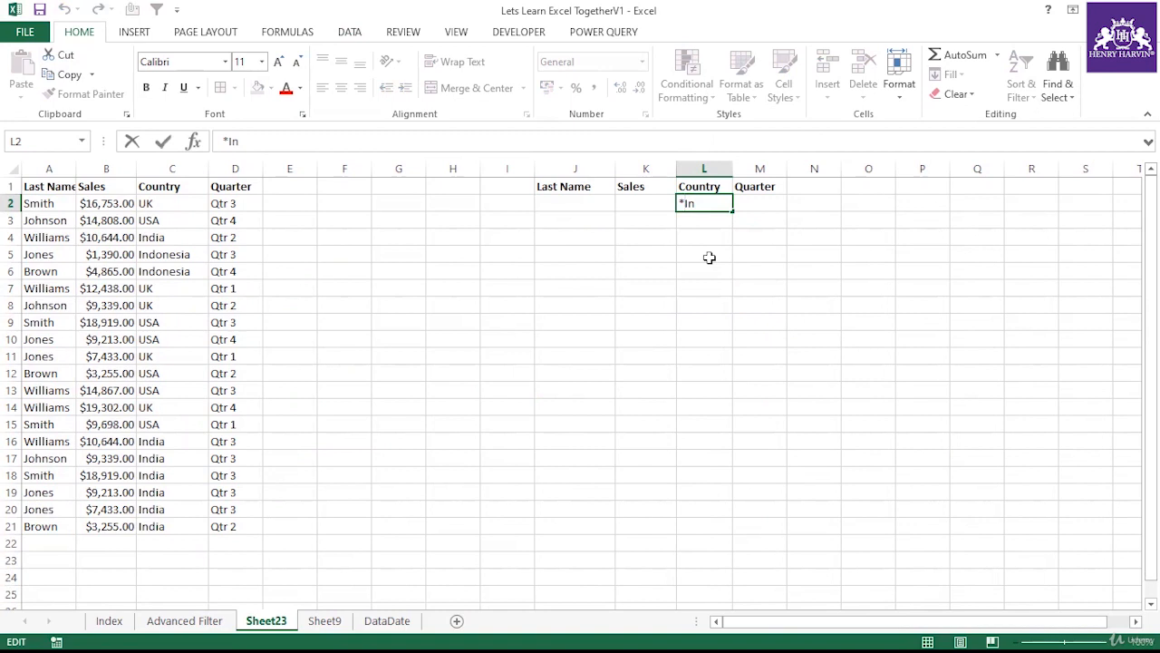
left_click(710, 257)
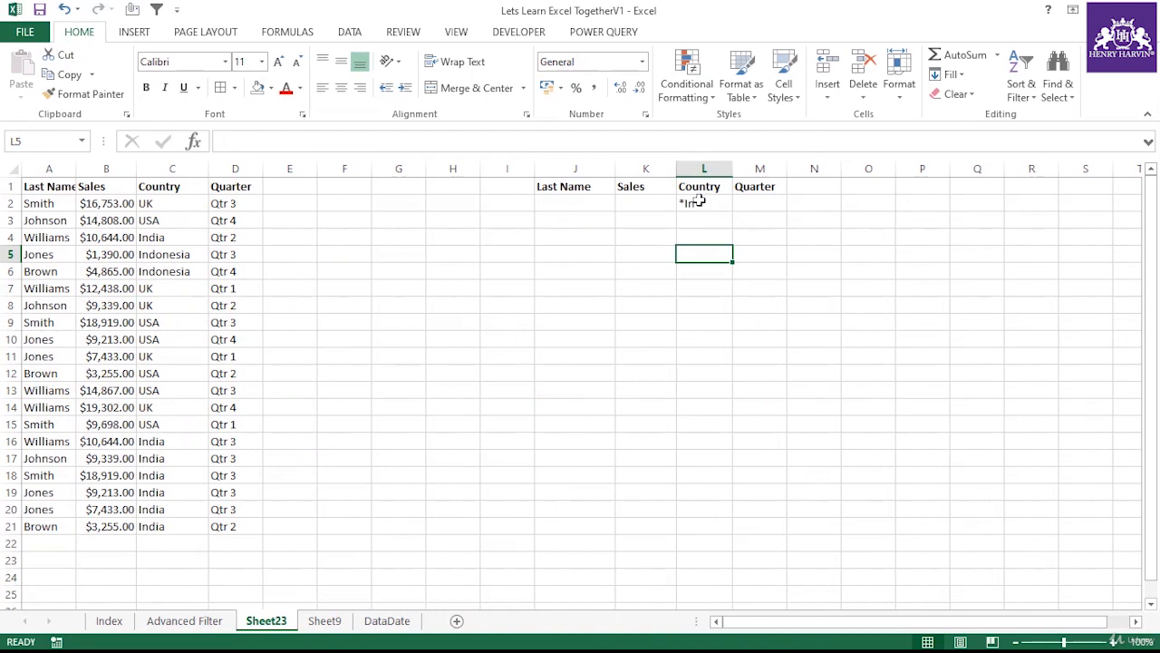
Change the Country criterion in L2 to In* so it matches text starting with In
double_click(686, 202)
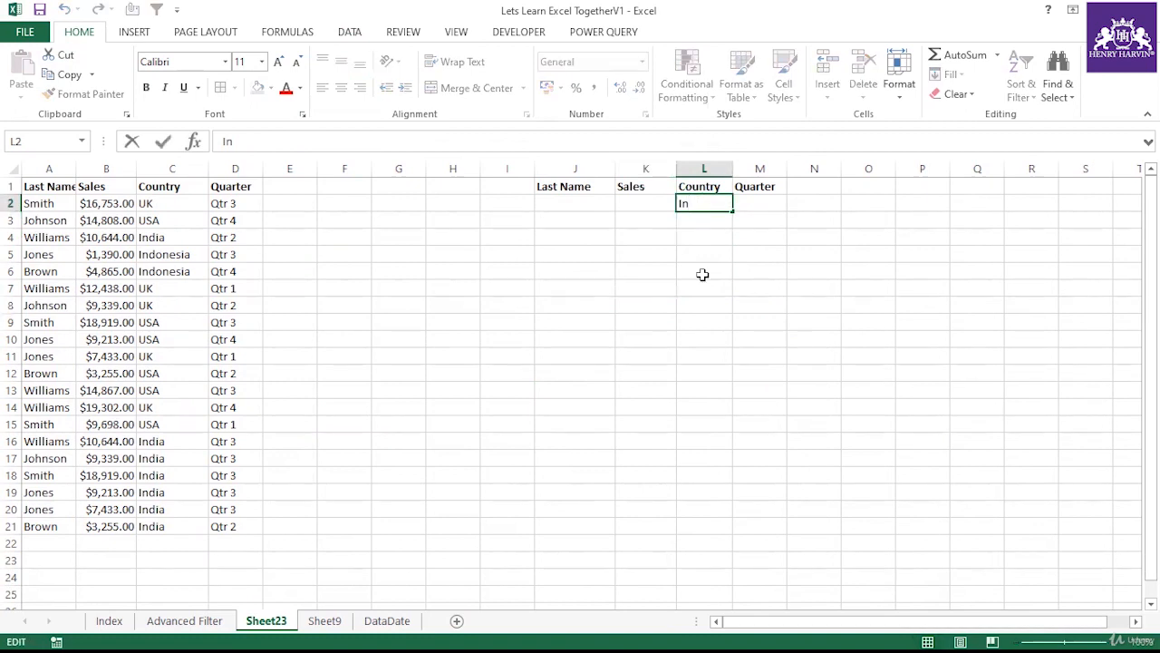
left_click(671, 278)
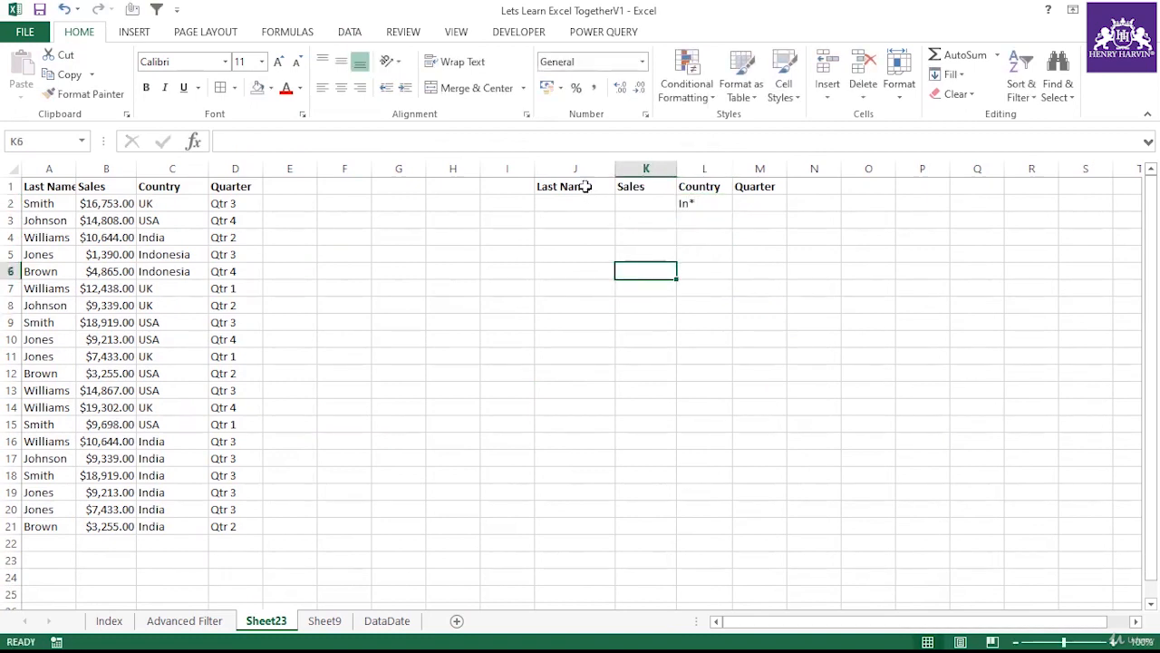
left_click_drag(580, 187, 756, 202)
left_click(707, 234)
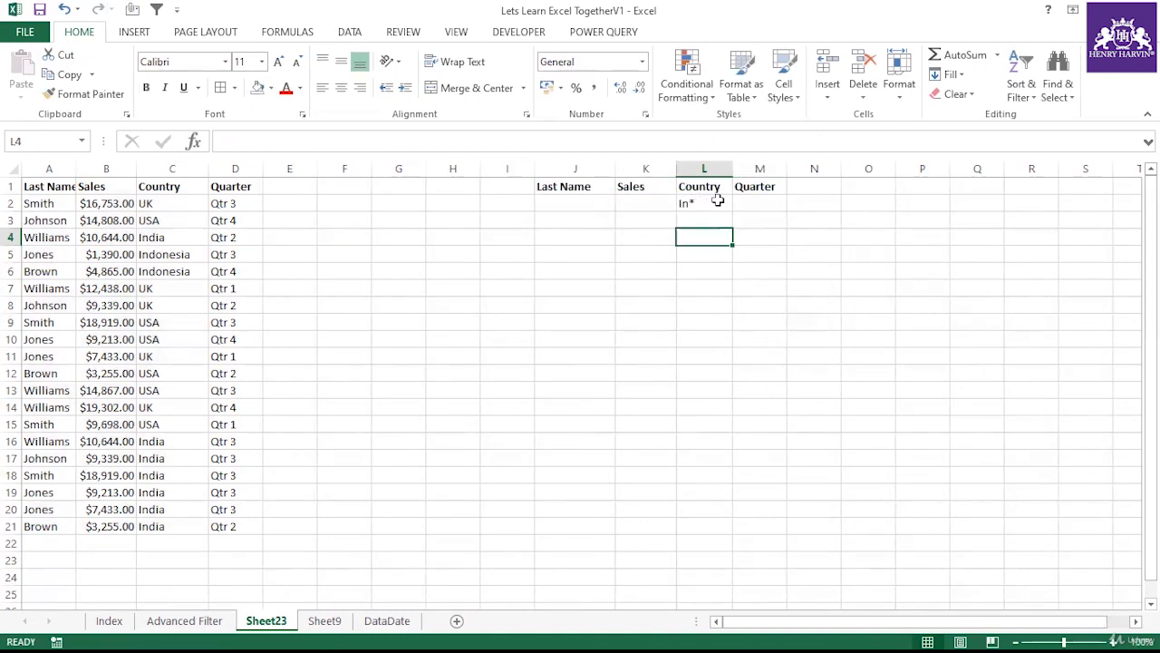
Change the Country criterion in L2 to *In* so it matches text containing In
double_click(683, 202)
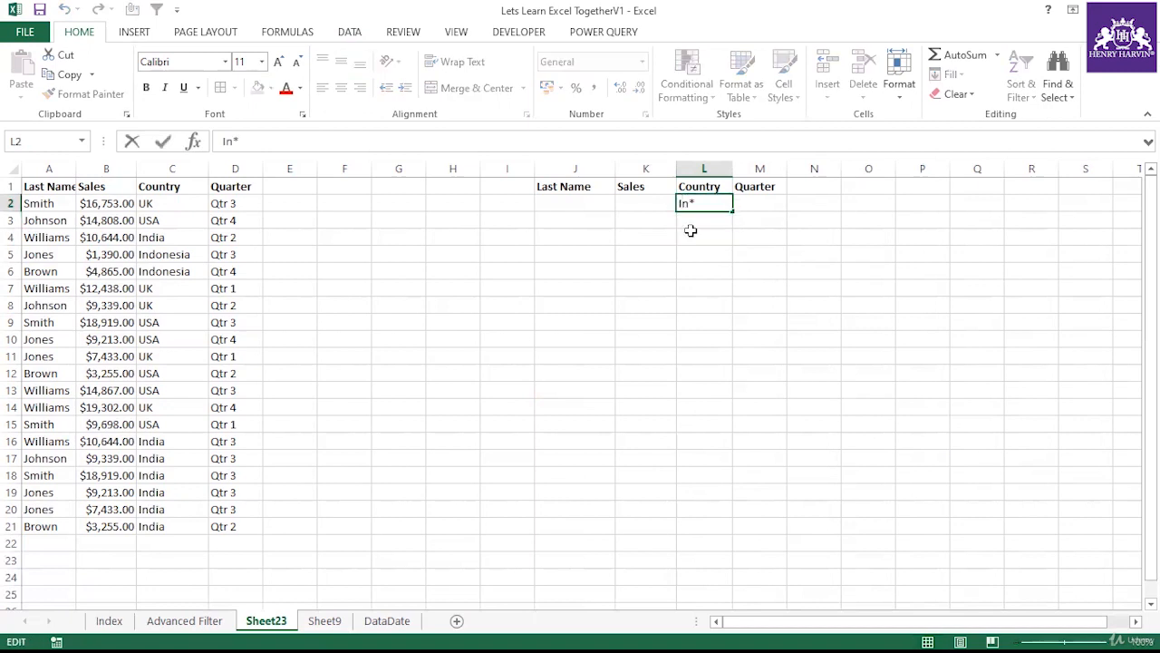
type("*")
left_click(906, 252)
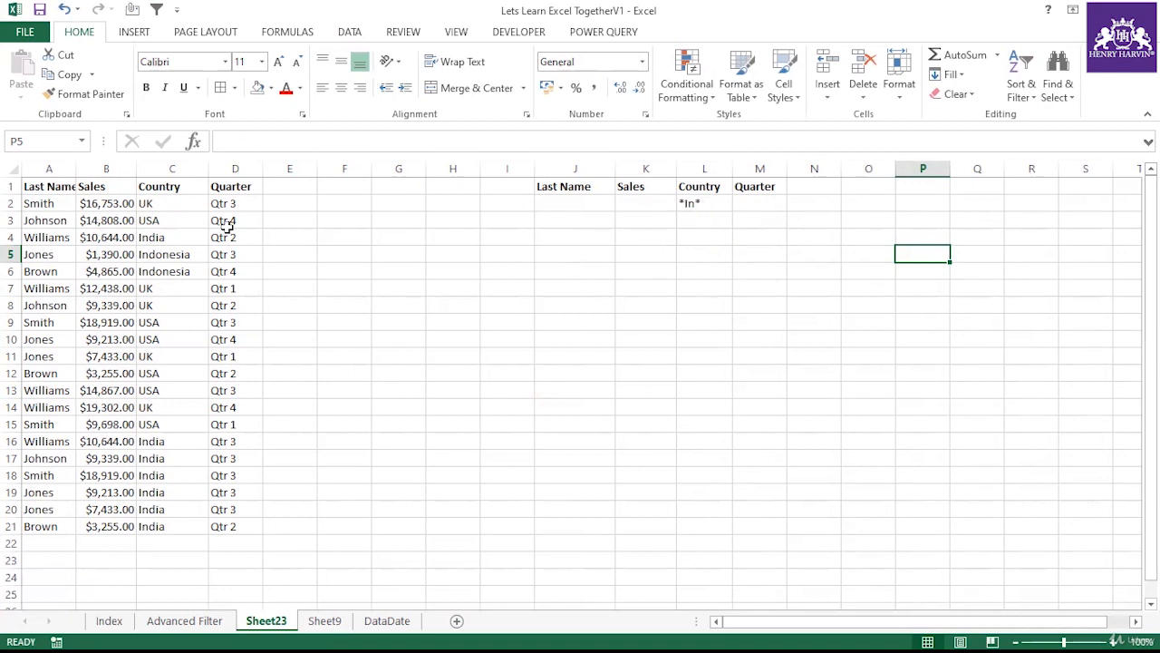
Widen the Sales and Last Name columns of the source table in A1:D21
left_click_drag(68, 186, 218, 525)
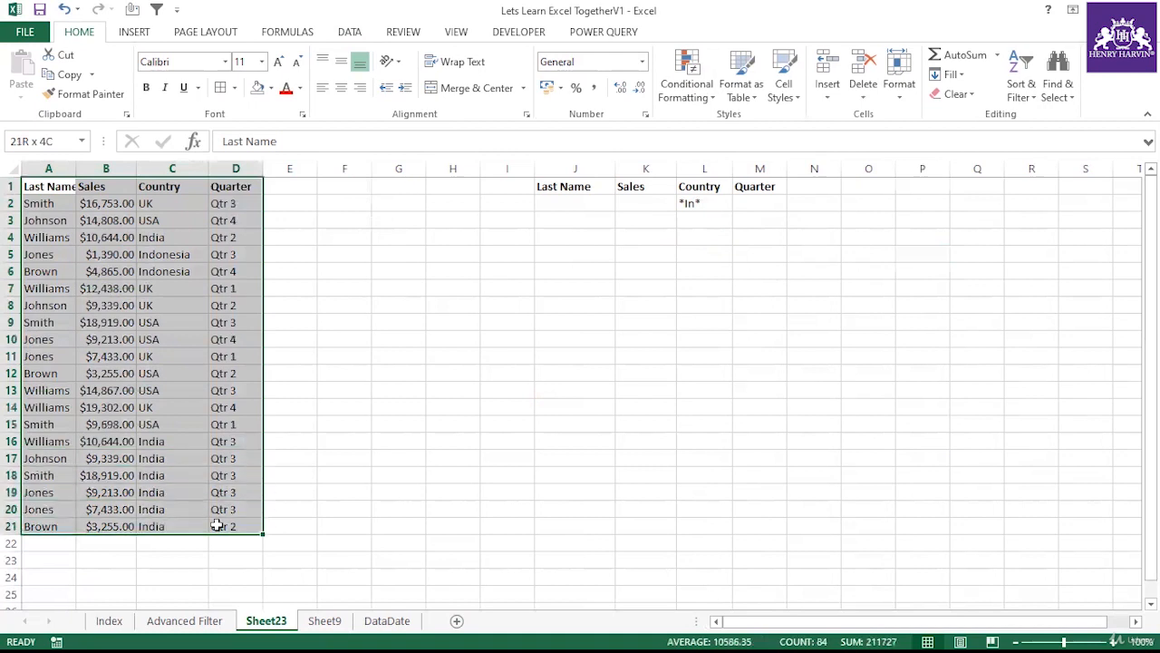
left_click(471, 370)
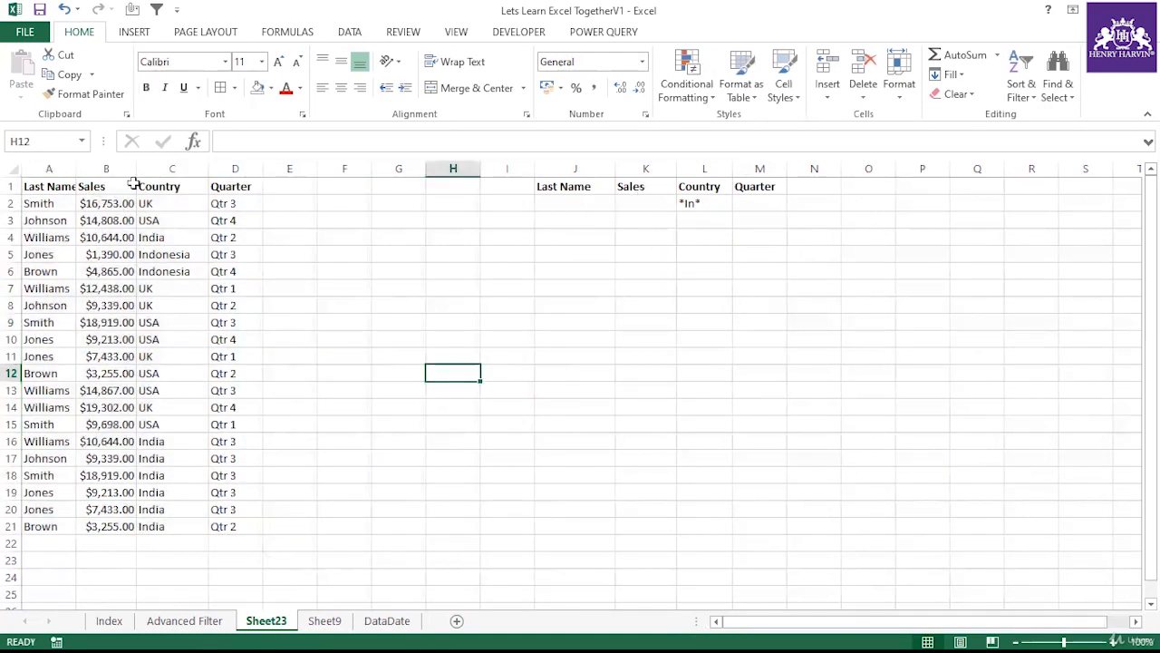
left_click_drag(133, 184, 152, 185)
left_click_drag(77, 172, 80, 172)
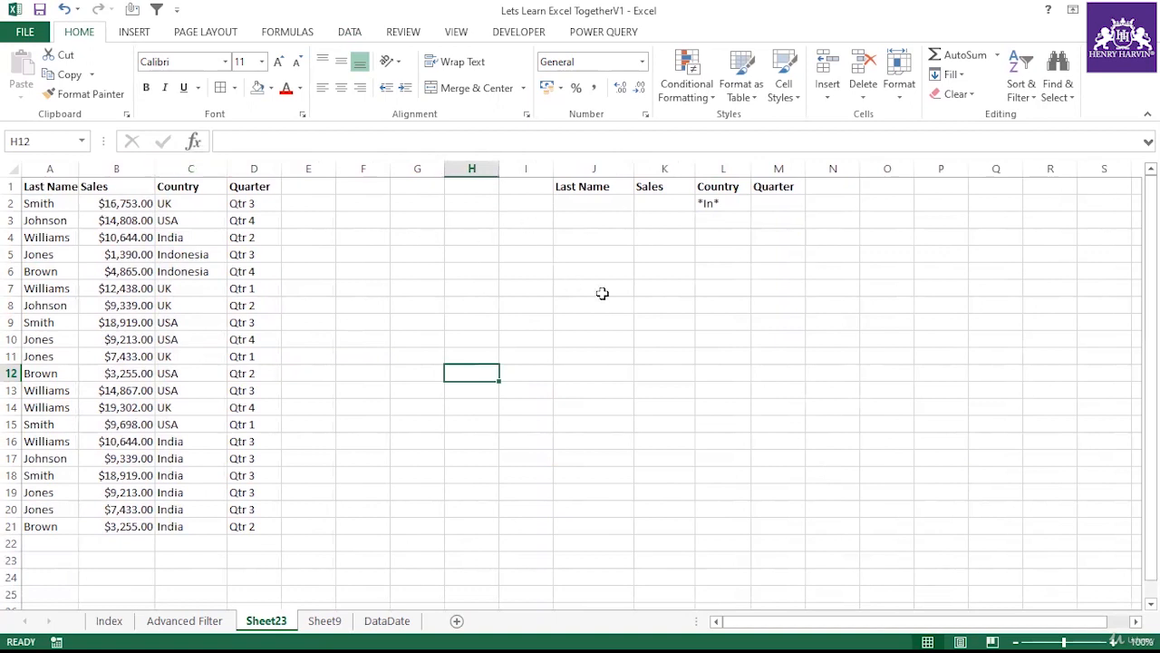
Remove the leading asterisk from the Country criterion in L2, leaving In*
left_click_drag(590, 293, 795, 474)
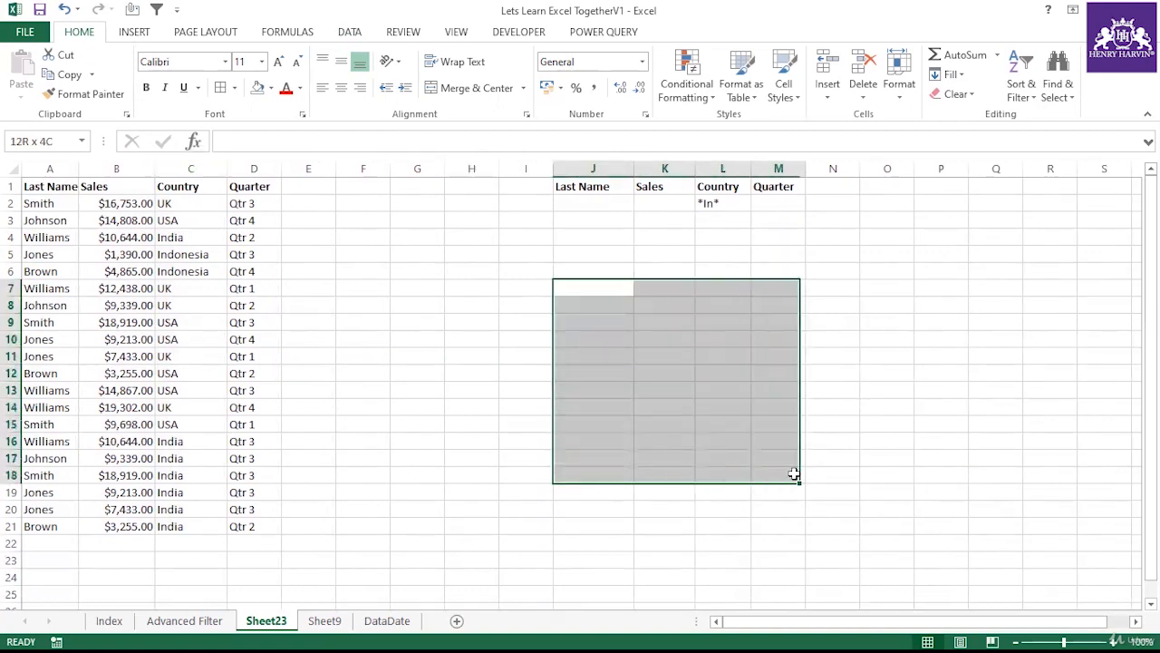
left_click(695, 458)
left_click_drag(593, 187, 800, 204)
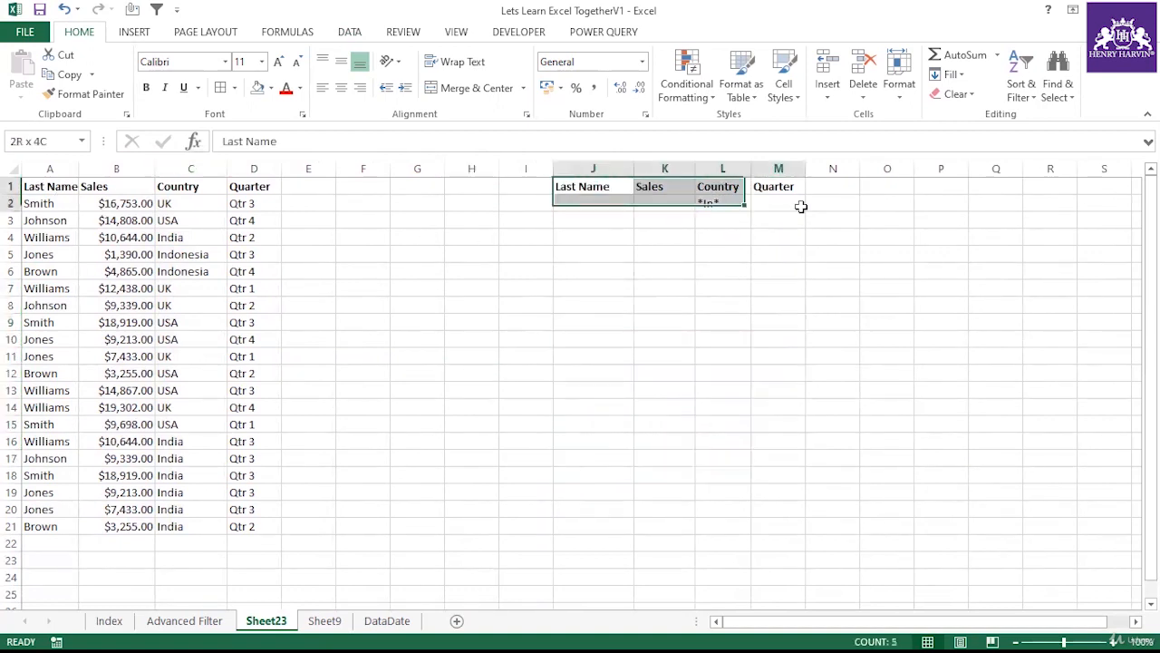
left_click(711, 201)
key("F2")
key("Home")
key("Delete")
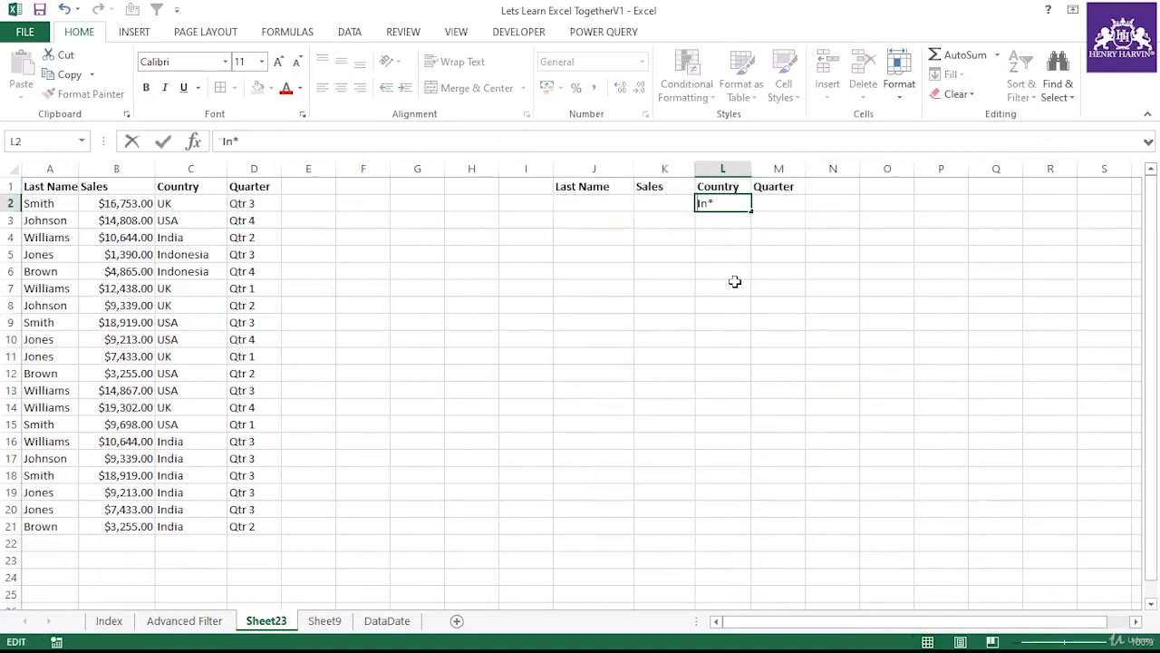
left_click(735, 283)
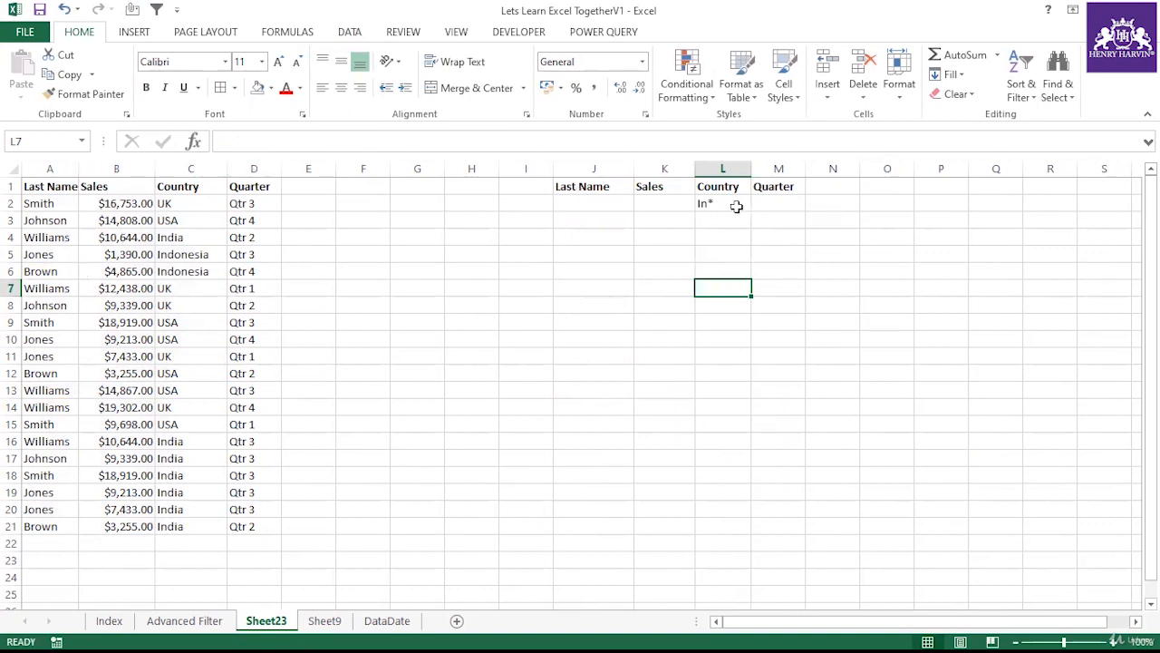
Start an Advanced Filter that copies to another location, with A1:D21 as the list range
left_click_drag(584, 191, 748, 200)
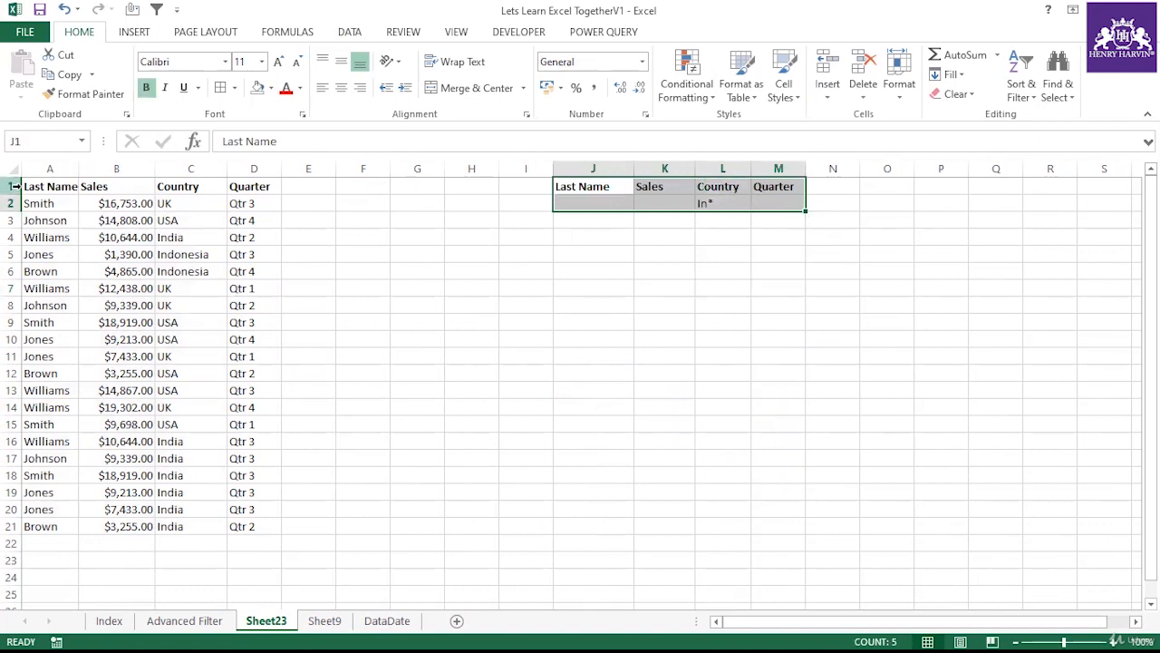
left_click_drag(64, 186, 238, 526)
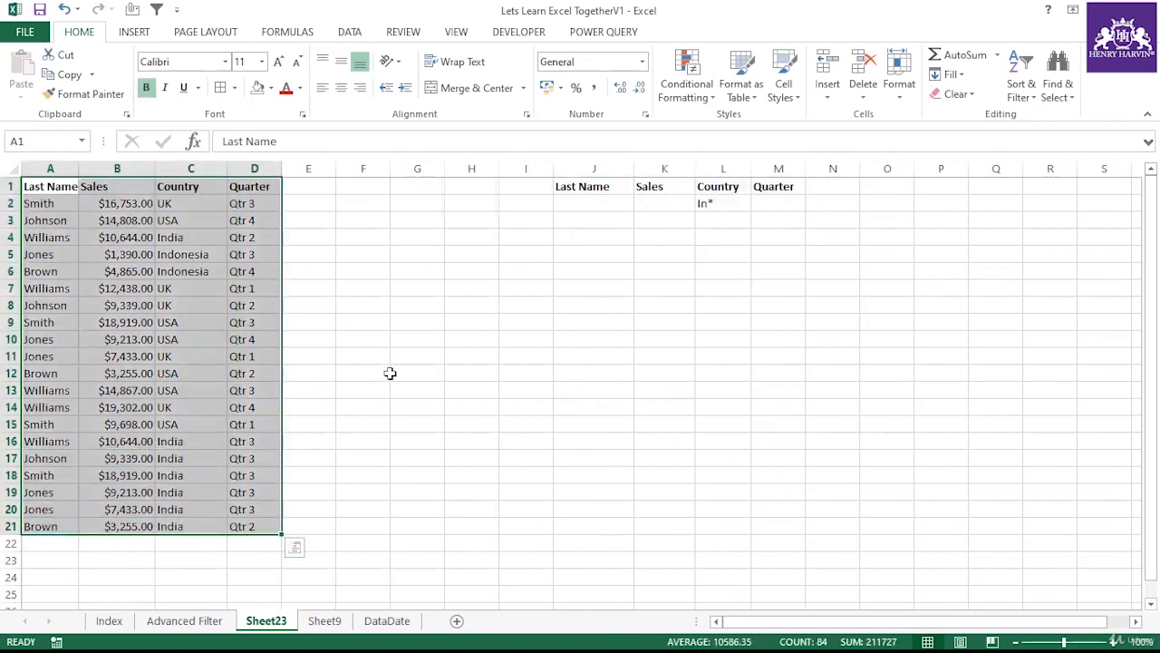
left_click(363, 373)
left_click(350, 32)
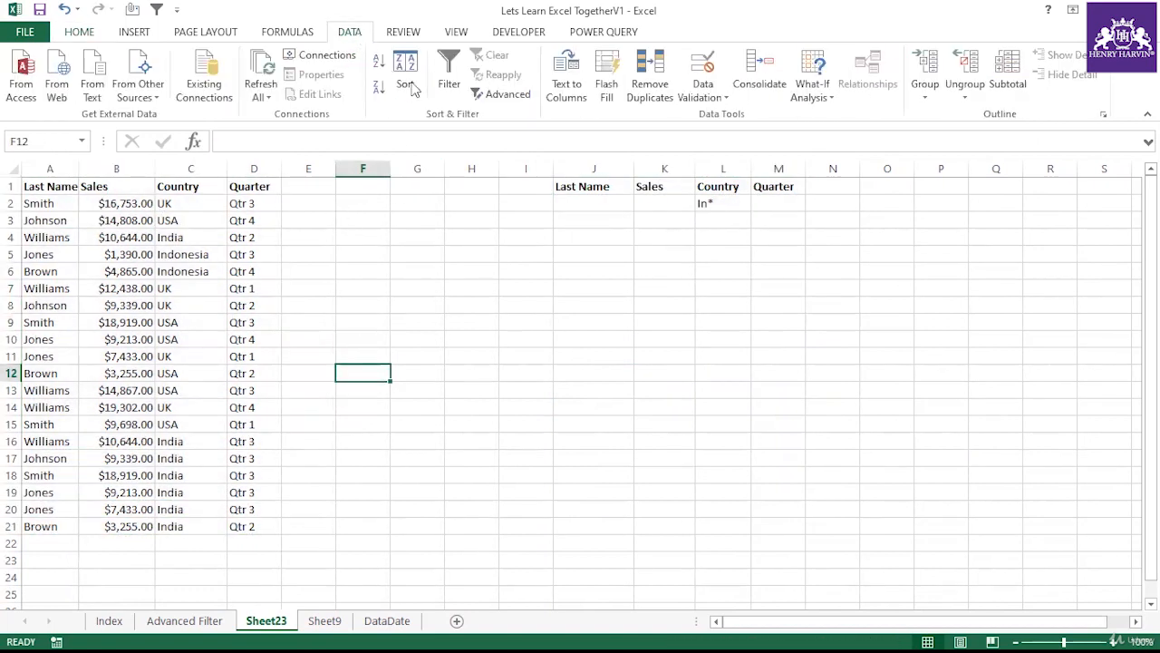
left_click(500, 95)
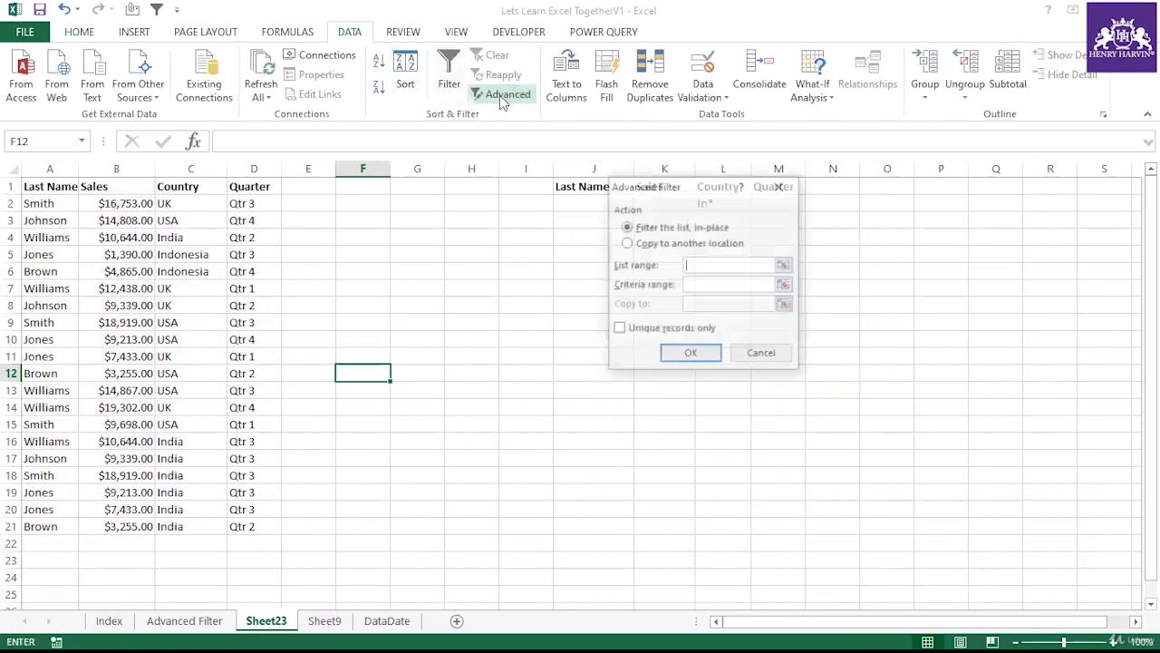
left_click(640, 243)
left_click(707, 264)
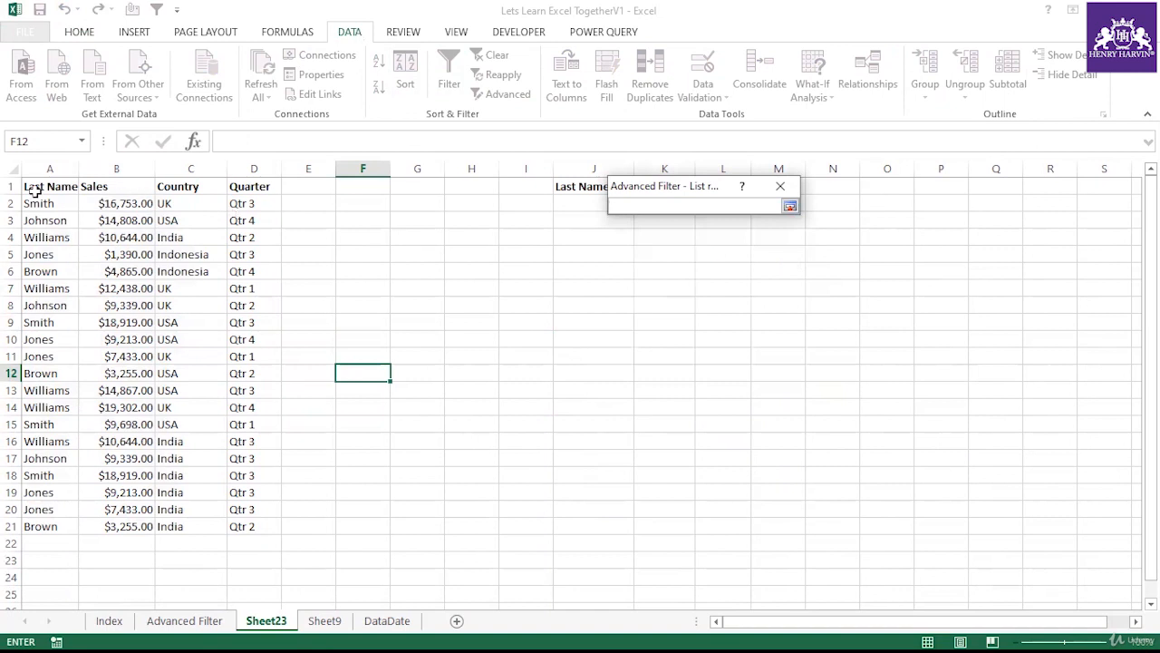
left_click_drag(36, 190, 243, 527)
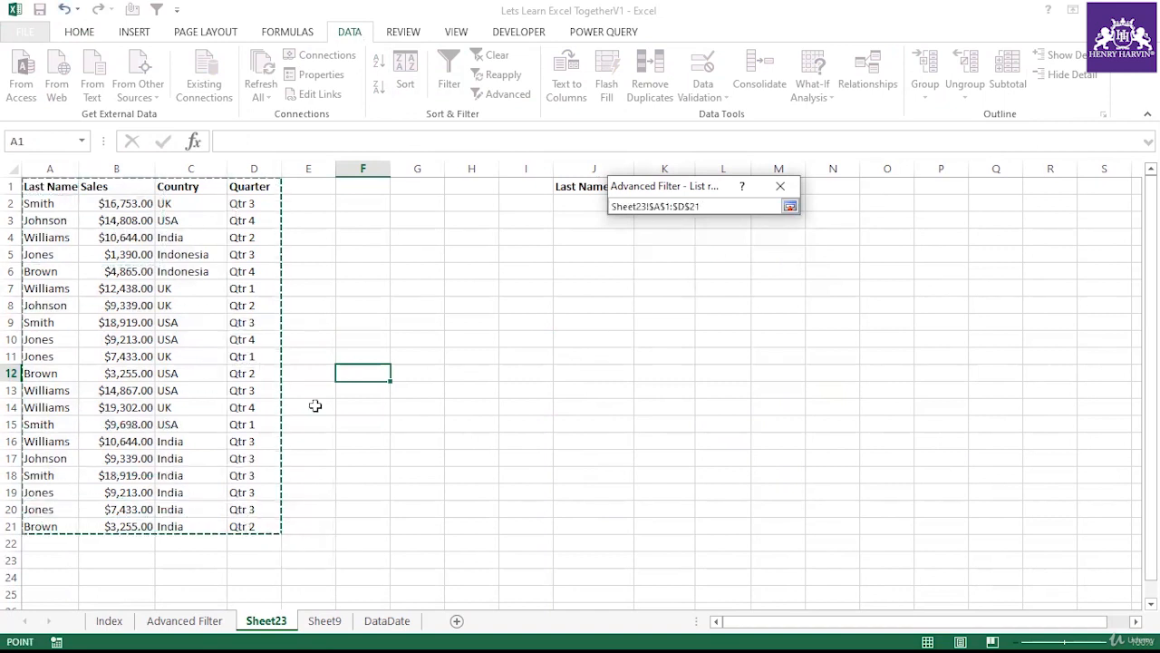
left_click(790, 205)
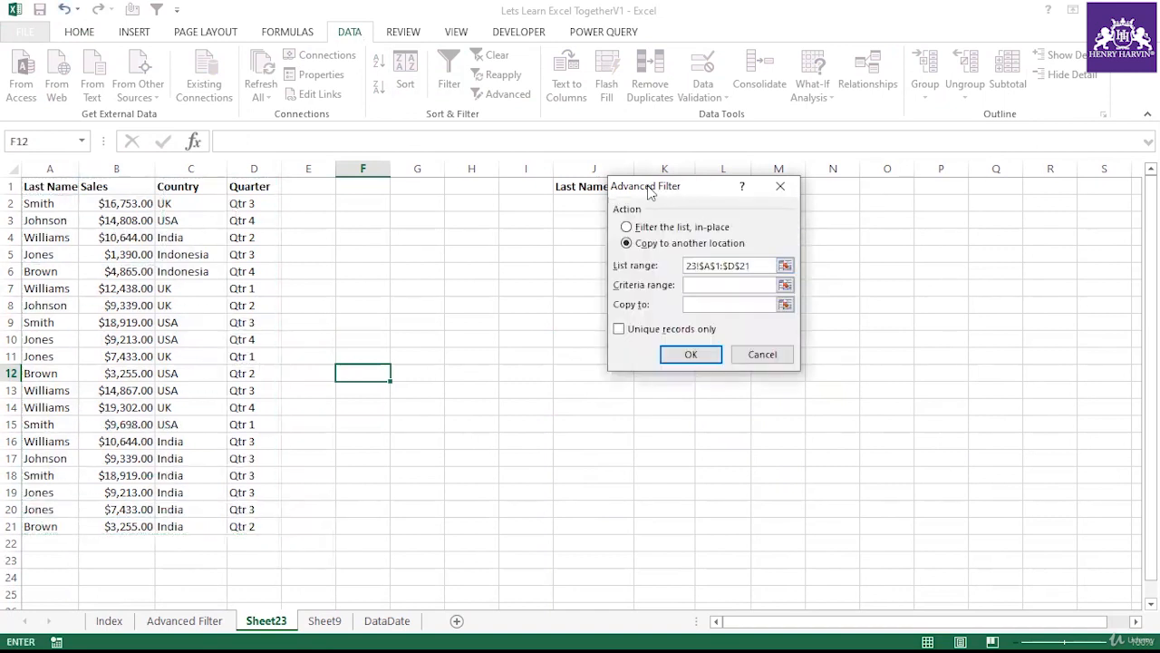
Set the criteria range to J1:M2 and the copy destination to J10, and run the Advanced Filter
left_click_drag(648, 186, 216, 150)
left_click(261, 252)
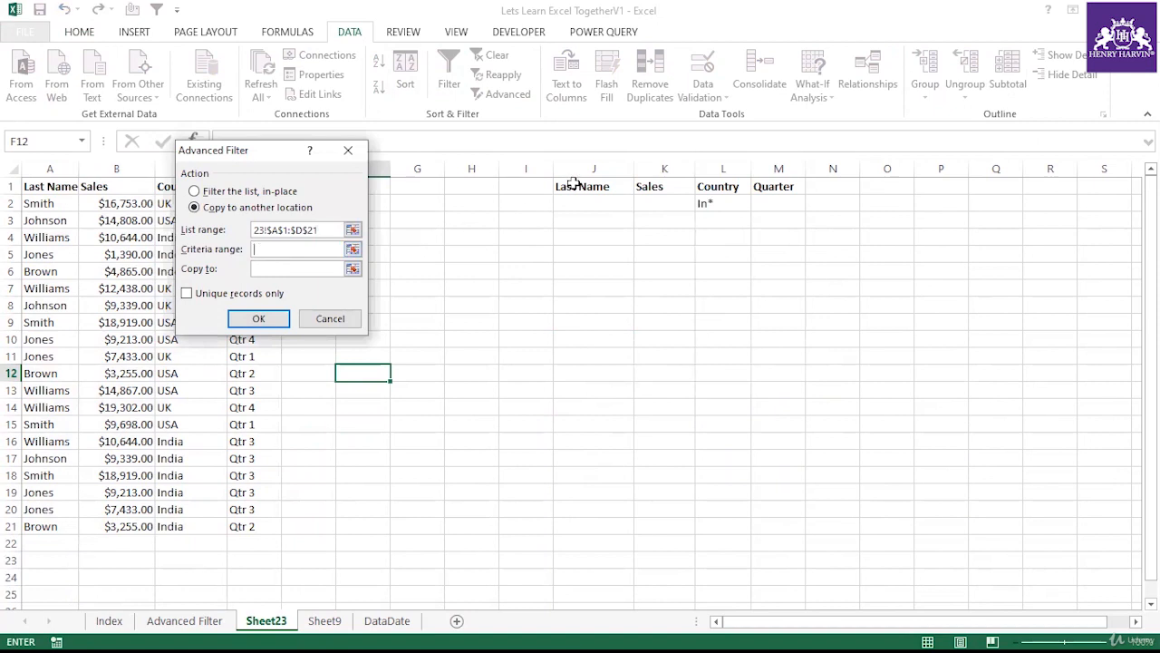
left_click_drag(580, 186, 770, 208)
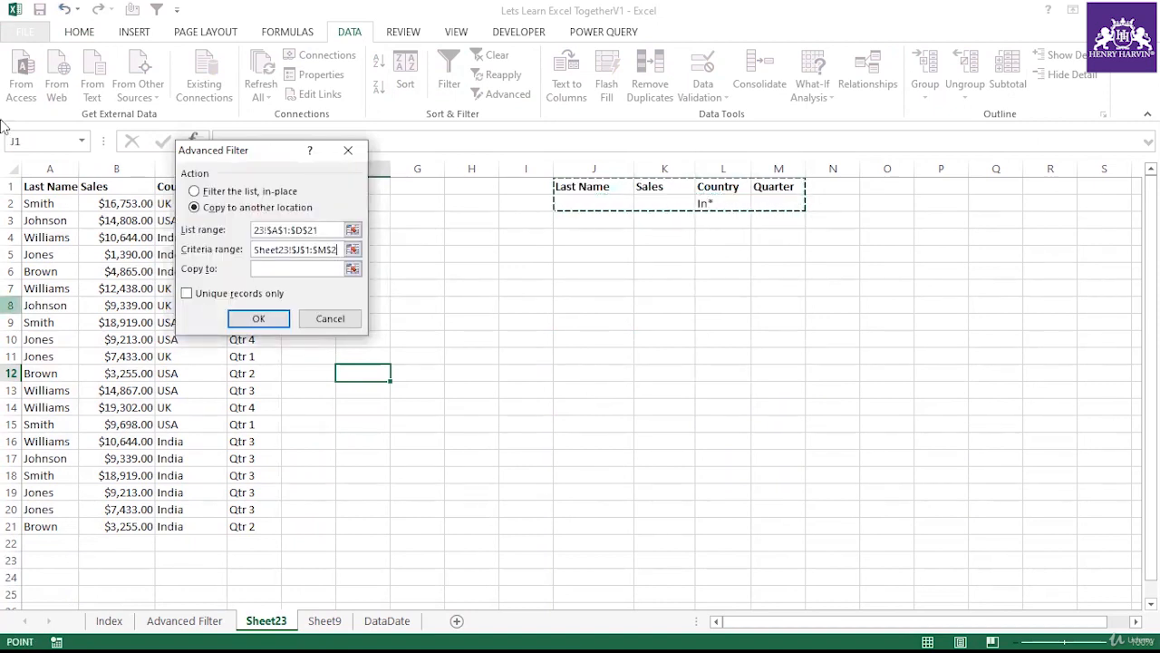
left_click(270, 267)
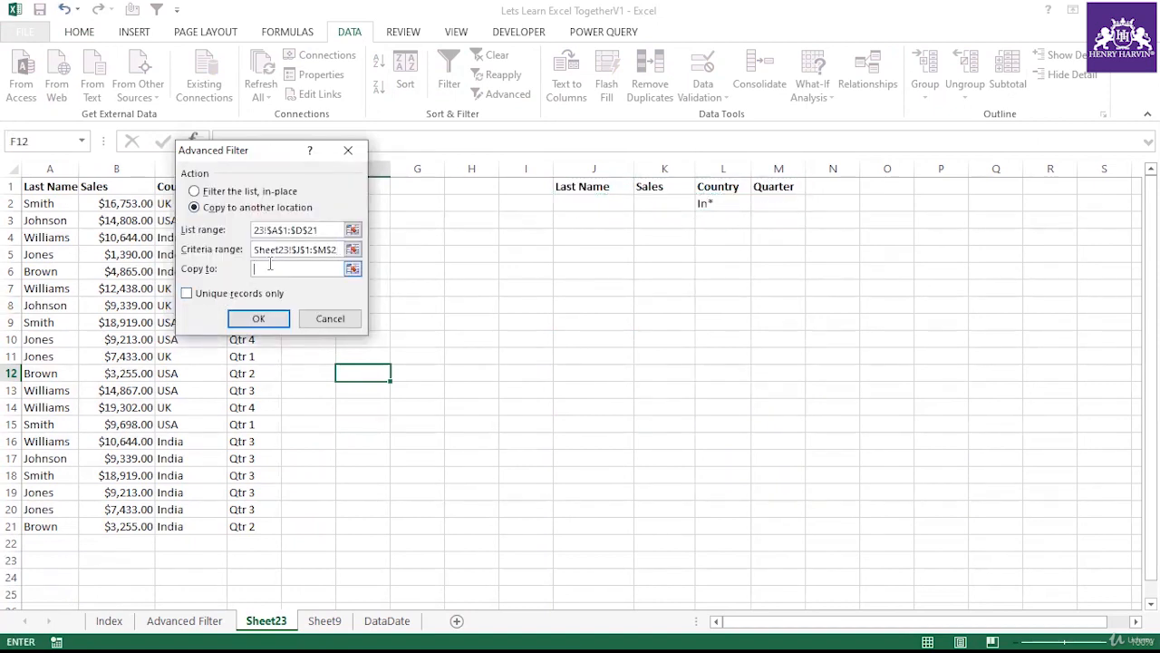
left_click(574, 337)
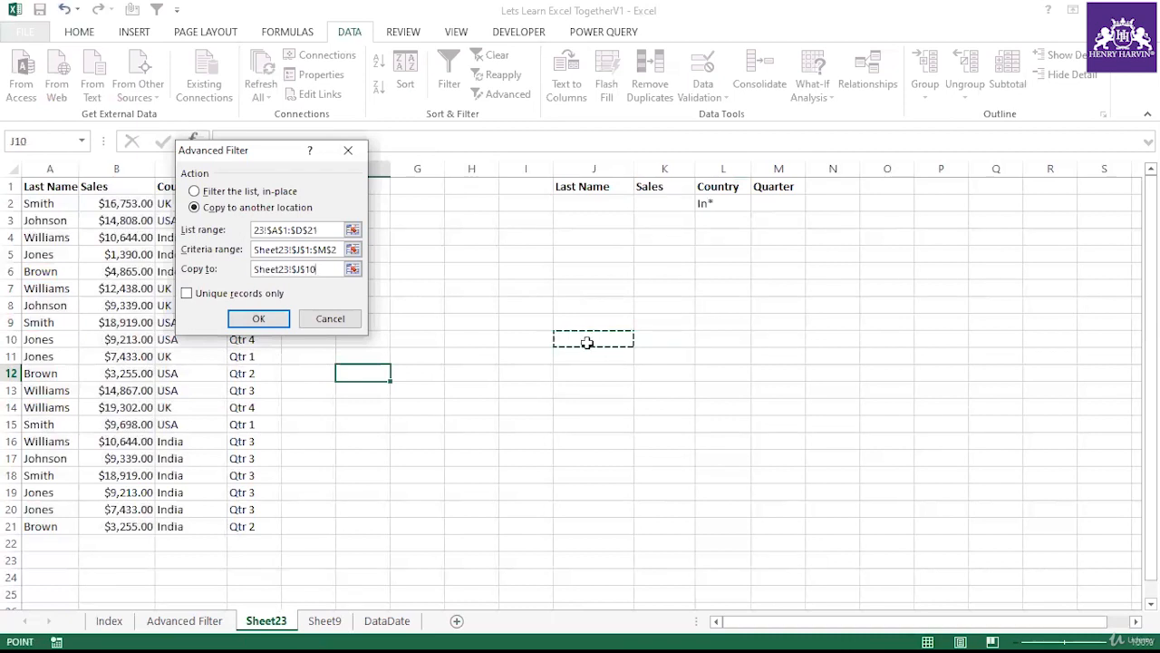
left_click(258, 319)
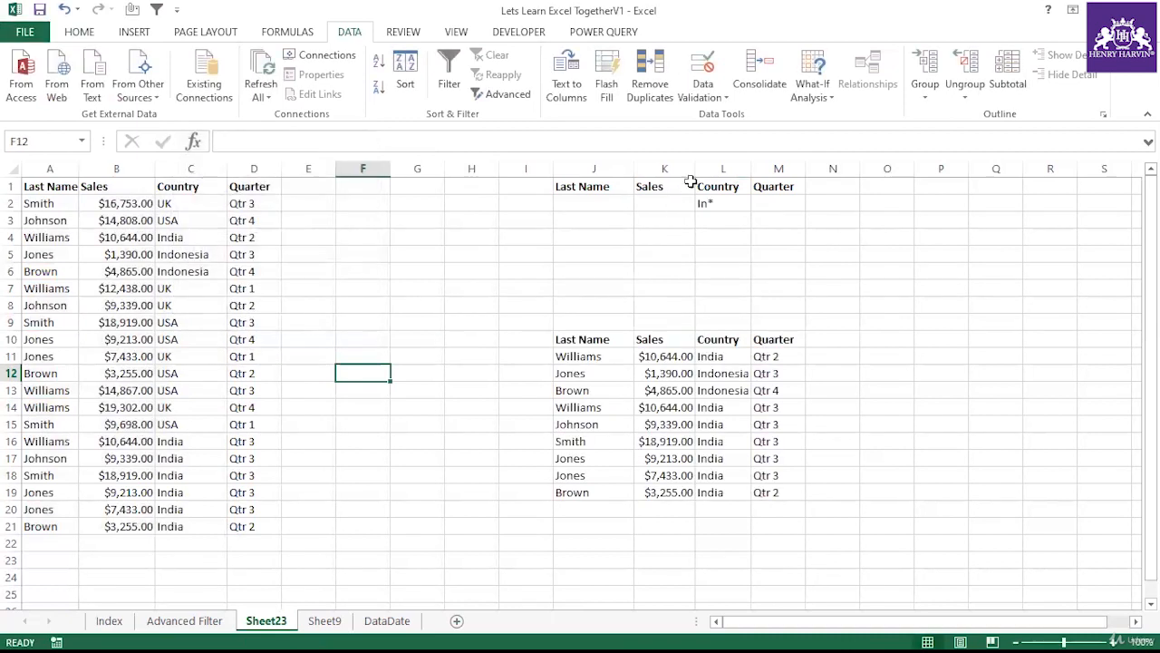
Fit the widths of the Sales and Country columns K and L to the extracted records and review them
left_click_drag(696, 169, 766, 169)
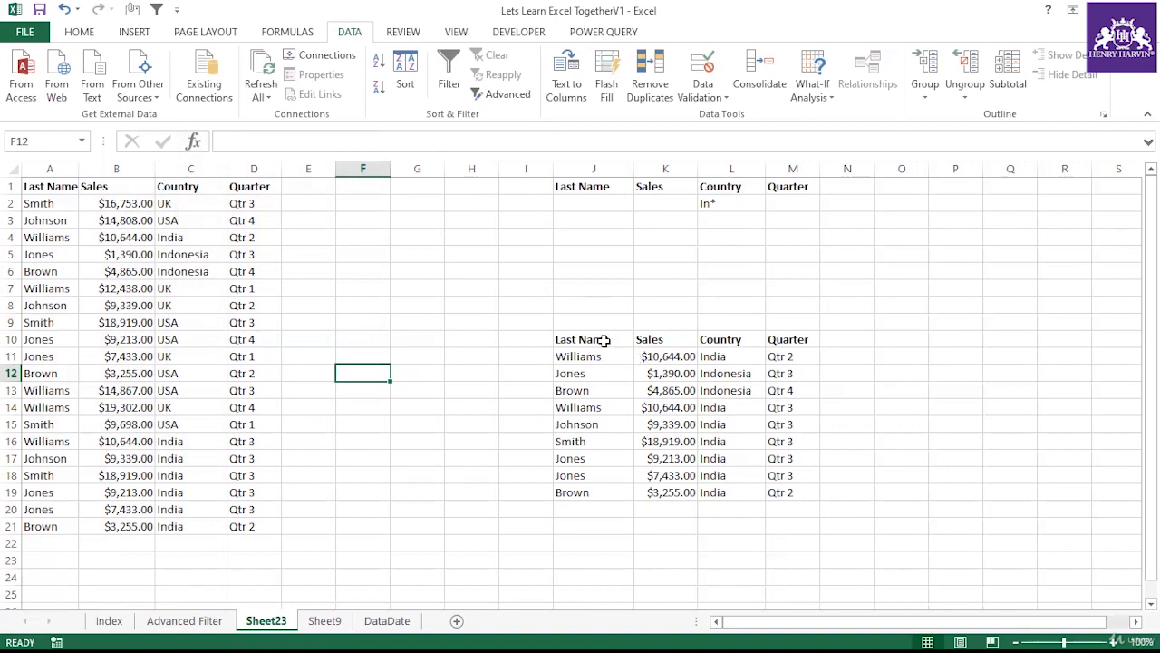
left_click_drag(598, 339, 793, 484)
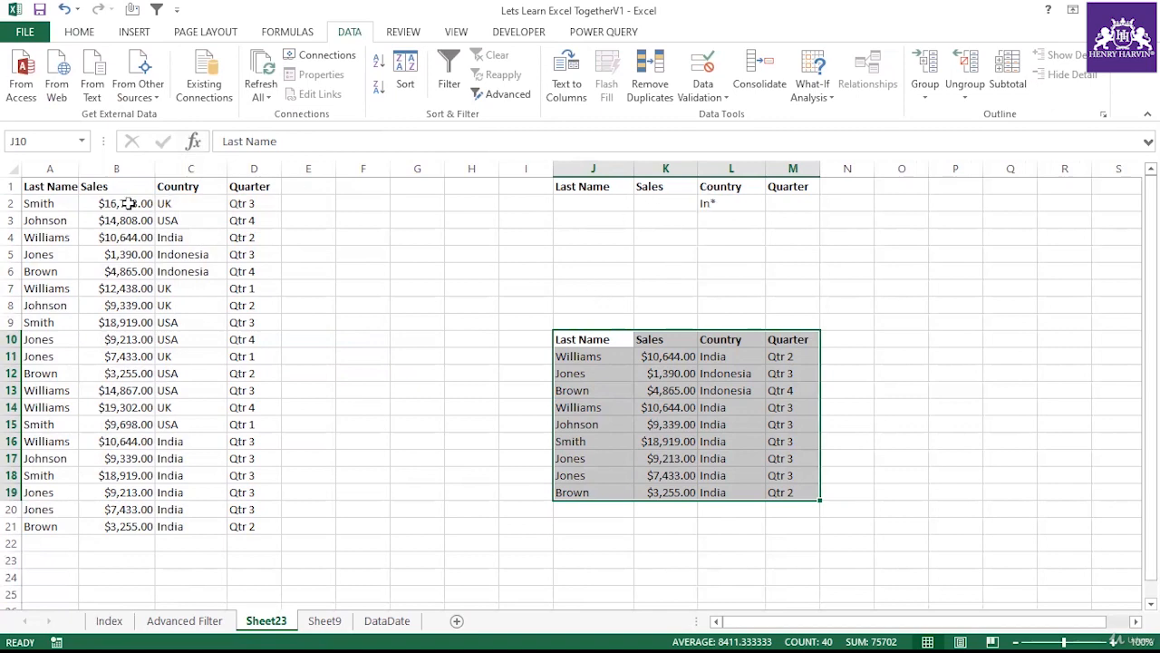
left_click_drag(52, 179, 872, 533)
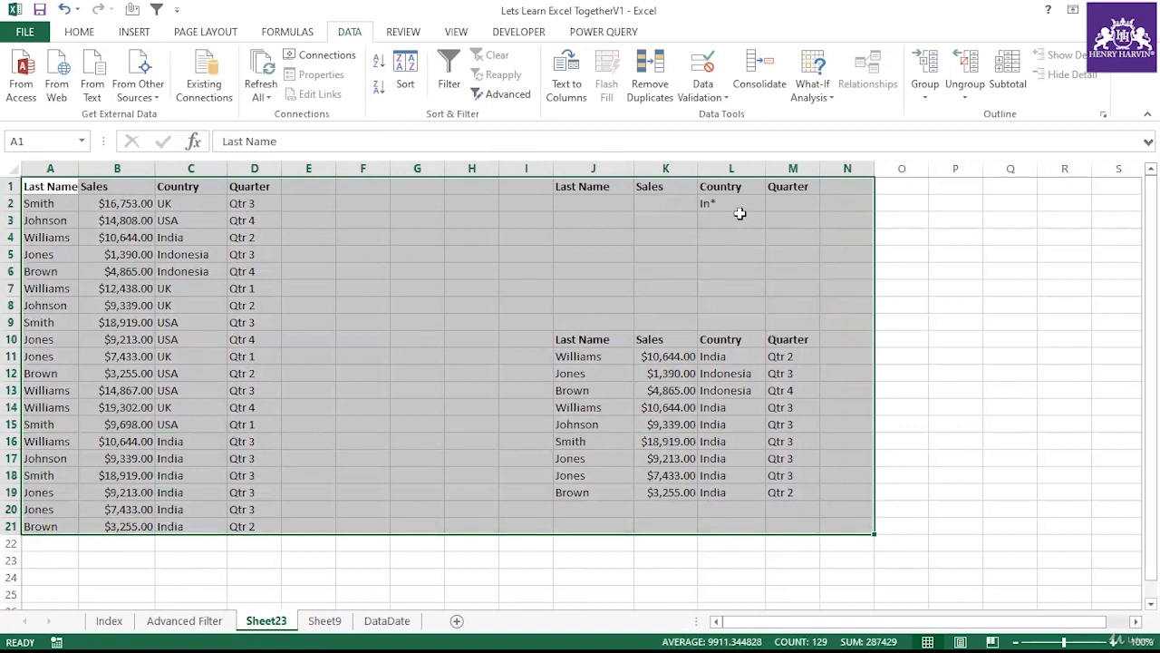
left_click(773, 258)
Check the wildcard criterion in L2 and auto-fit the source table's Last Name column A
left_click(711, 199)
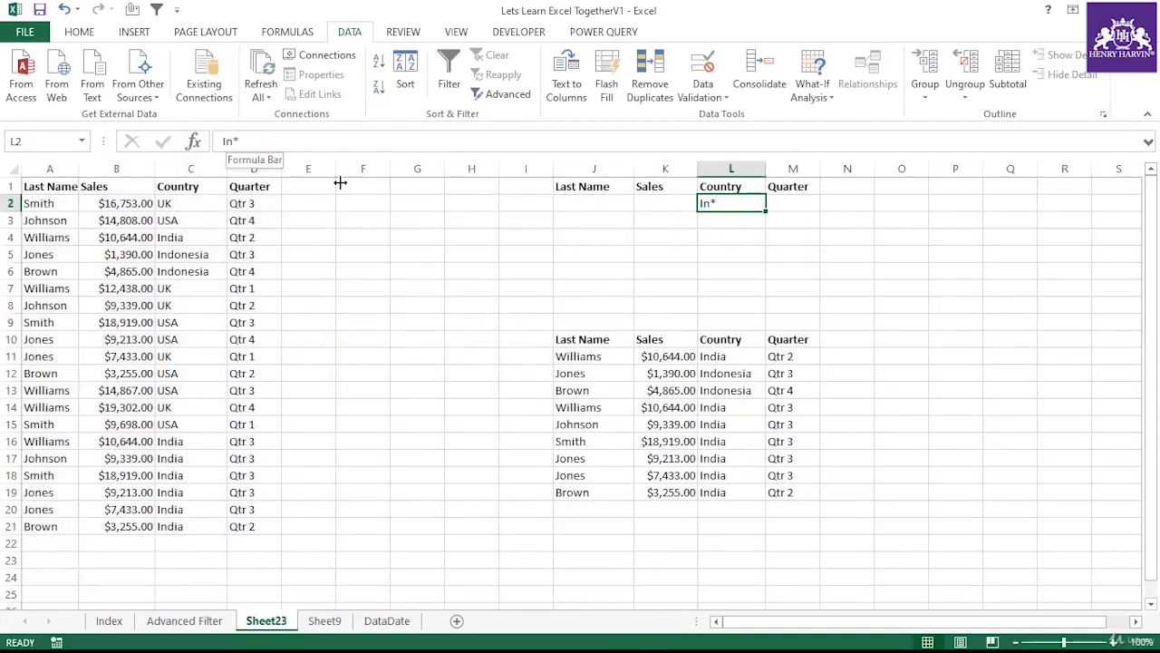
left_click(518, 255)
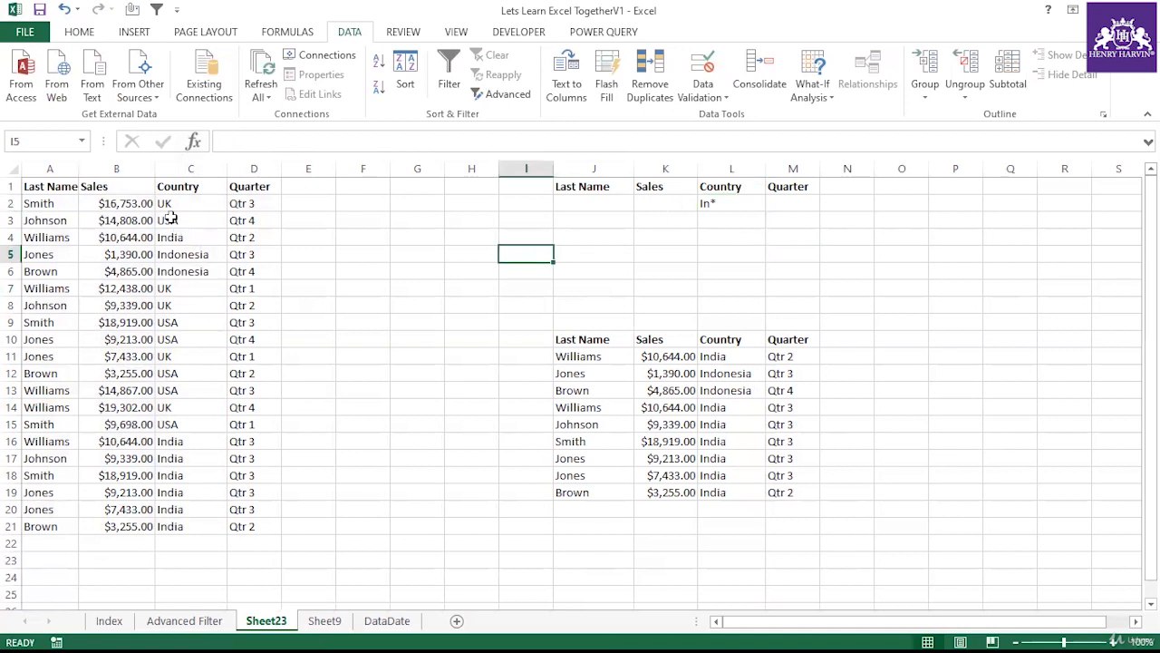
double_click(78, 169)
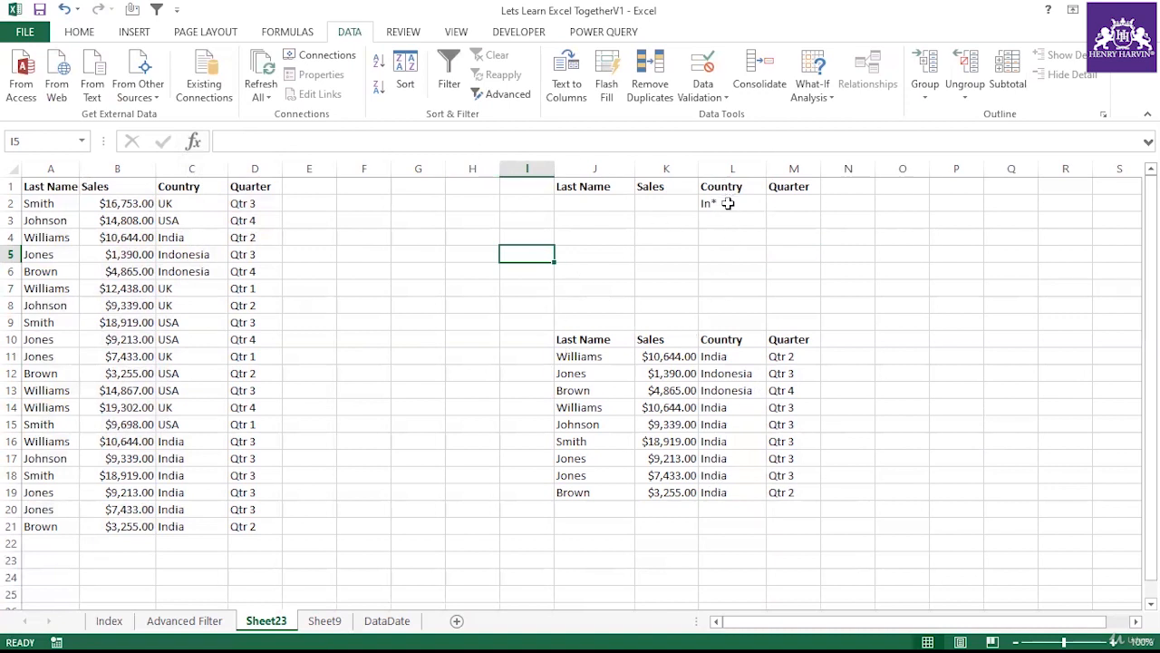
Add the Quarter criterion Qtr 3 in M2 beside the In* country criterion
left_click(787, 203)
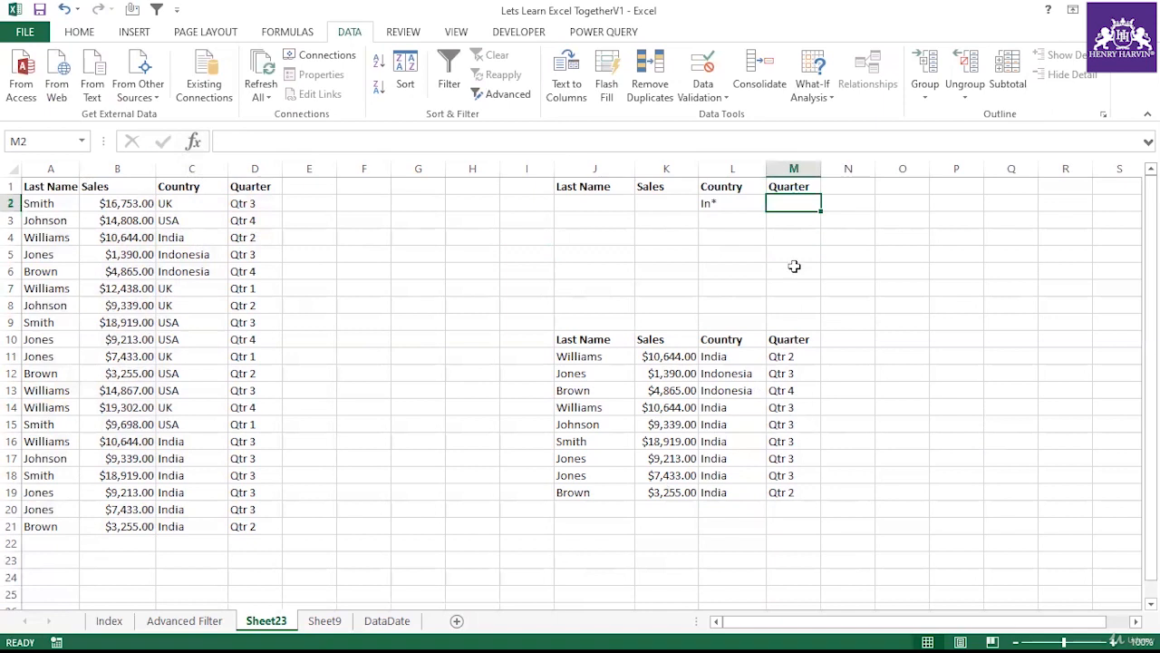
type("Qtr")
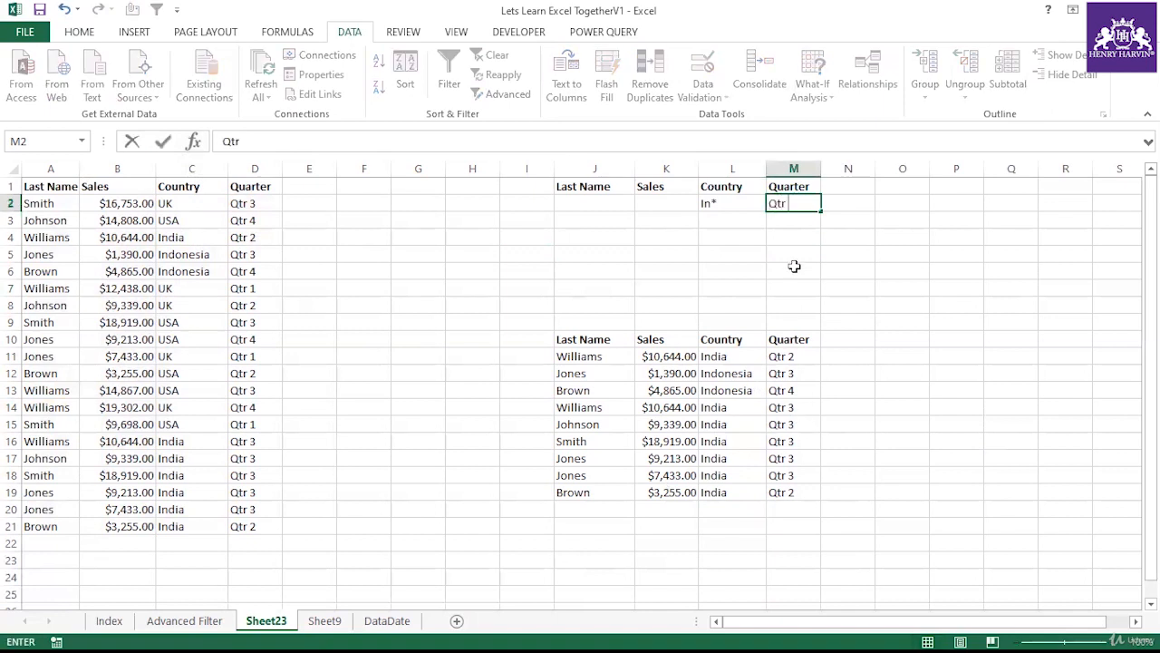
type(" 3")
left_click(794, 265)
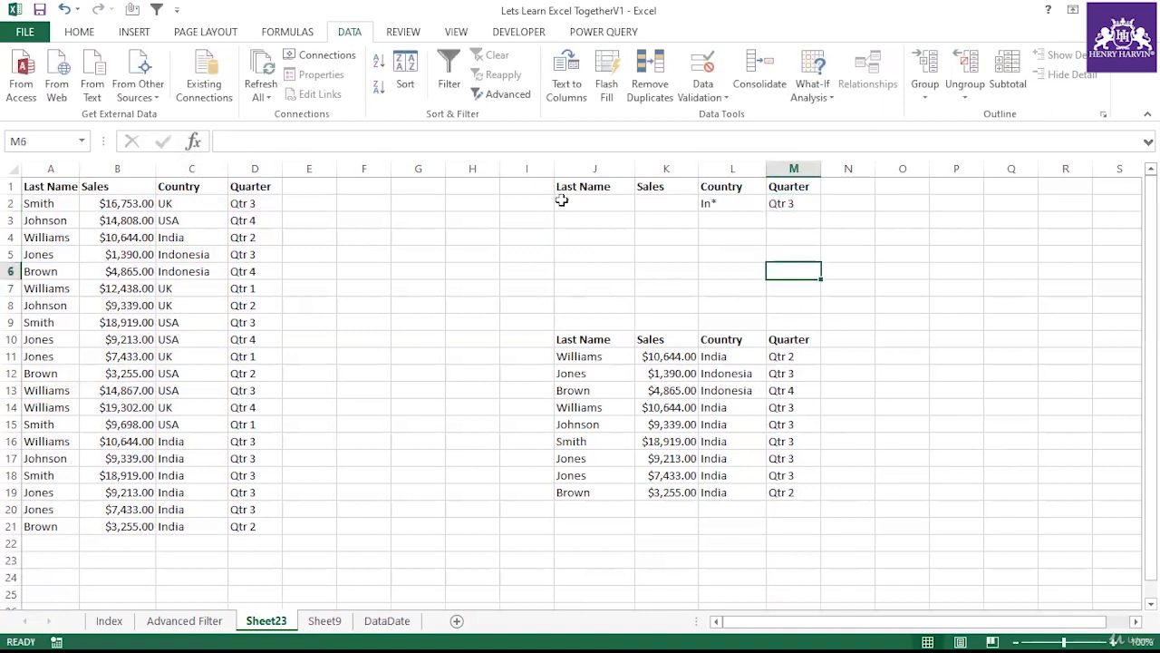
Run the Advanced Filter on A1:D21 with criteria J1:M2, copying the matching records to J10:M10
left_click(500, 96)
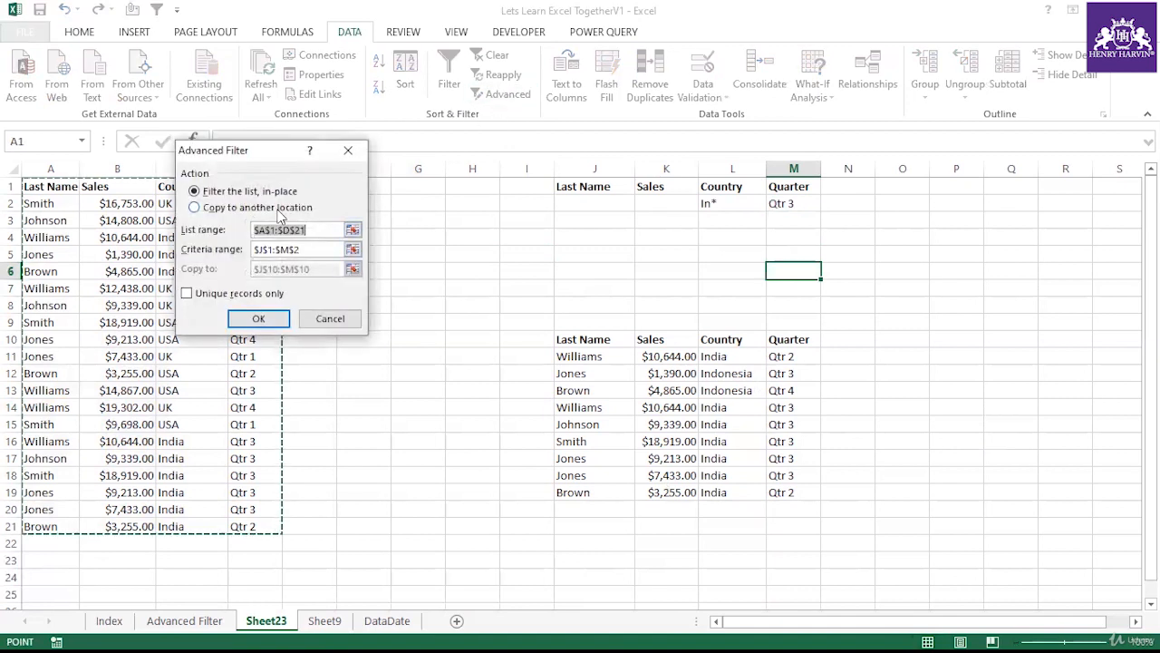
left_click(277, 208)
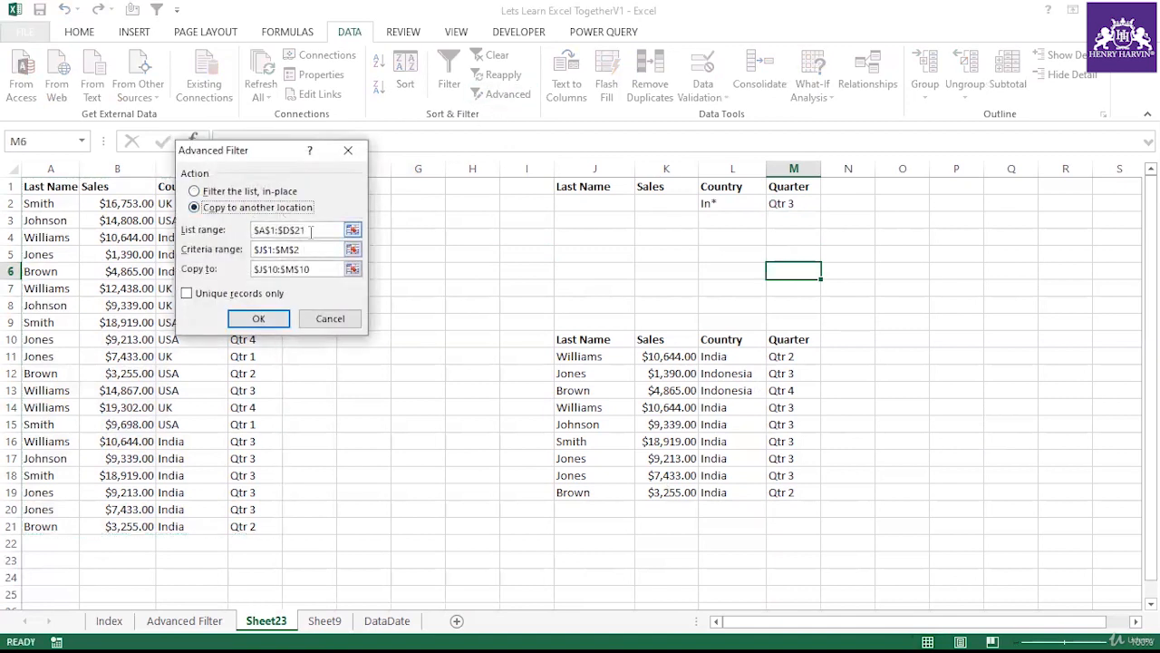
left_click(304, 250)
left_click(302, 249)
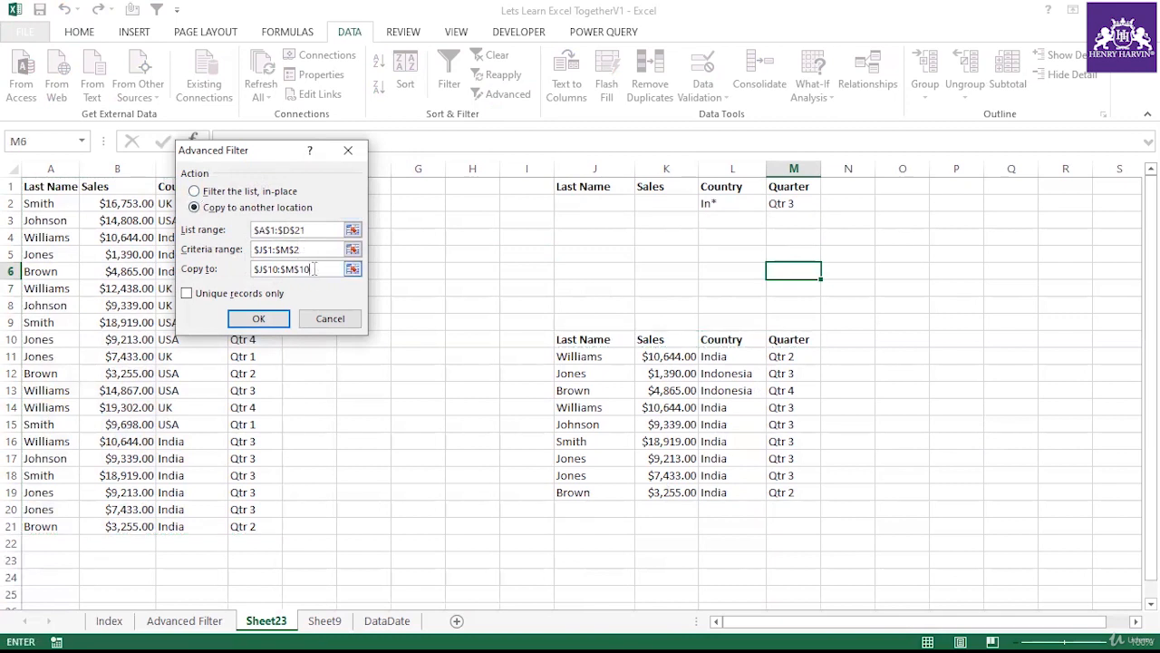
left_click(272, 318)
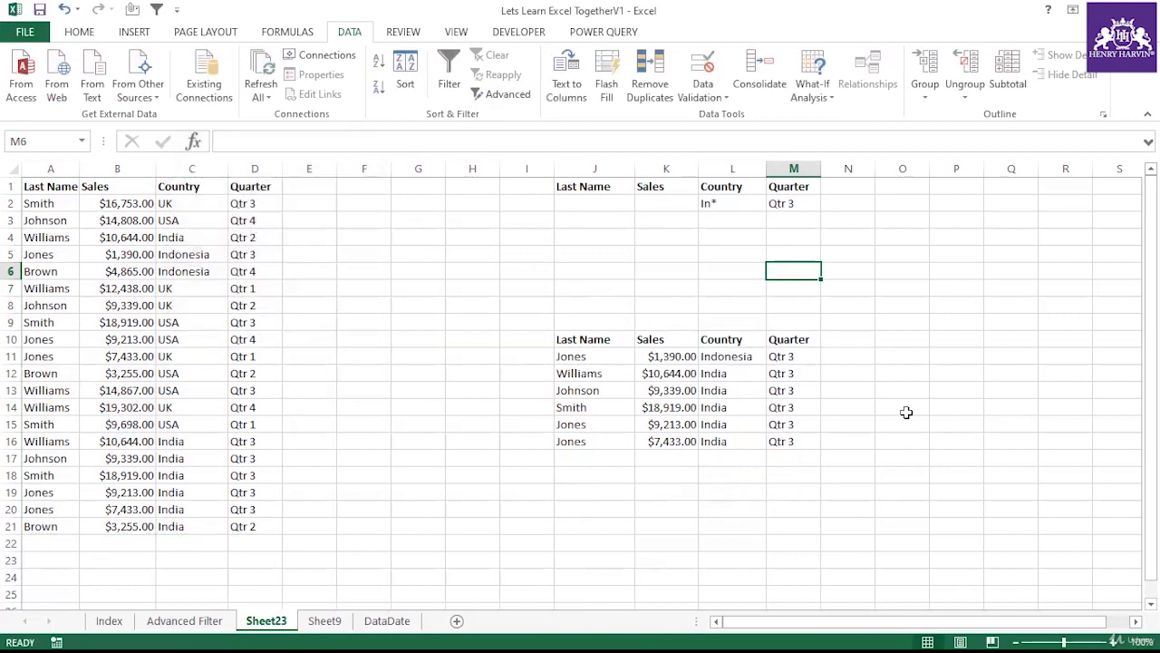
Review the records extracted below J10 against the Country and Quarter criteria in row 2
left_click_drag(568, 341, 776, 443)
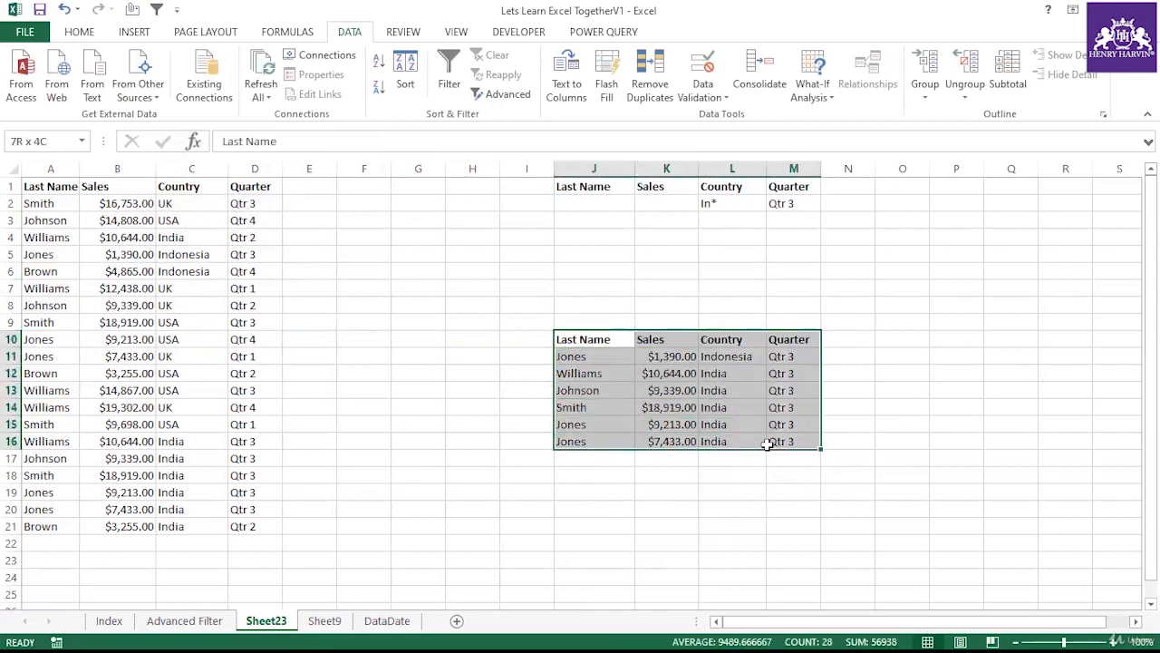
left_click(782, 203)
left_click(735, 202)
left_click(659, 373)
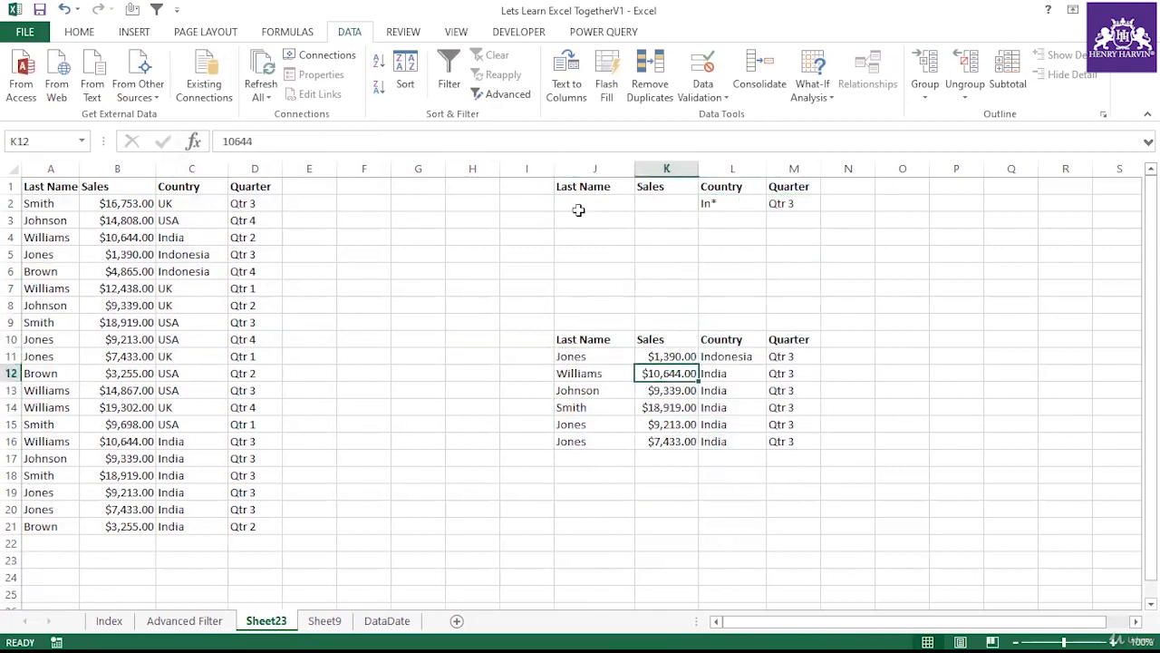
left_click_drag(580, 203, 782, 203)
left_click(748, 289)
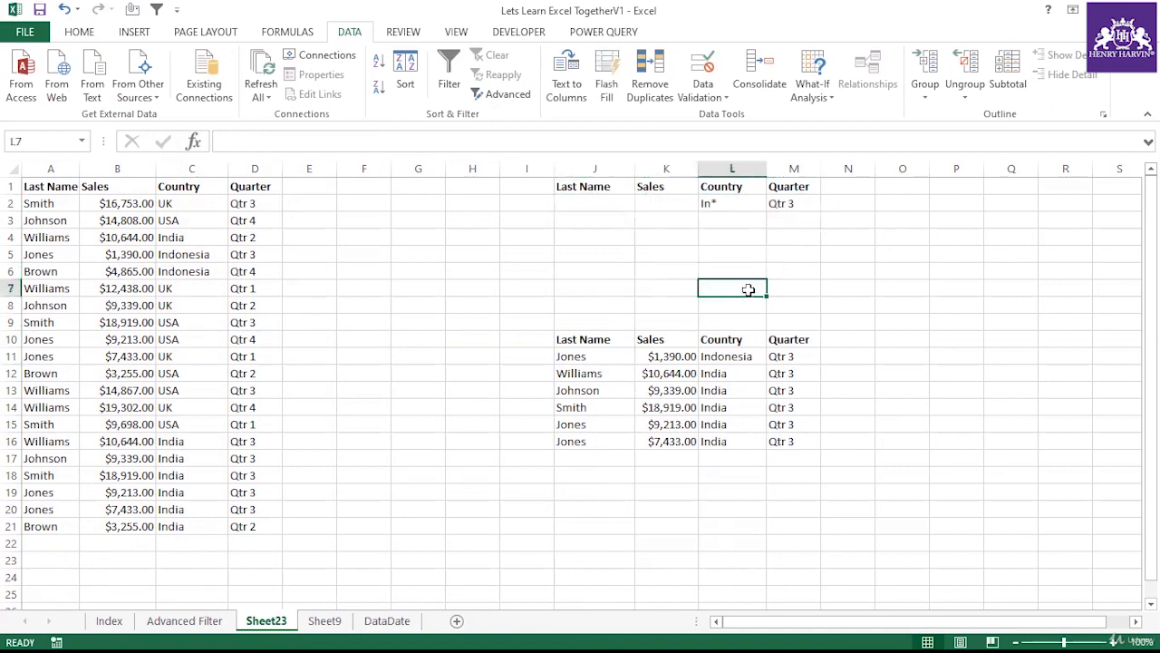
Check the source Country values and add US* as a second Country criterion in L3
left_click(195, 321)
left_click(187, 371)
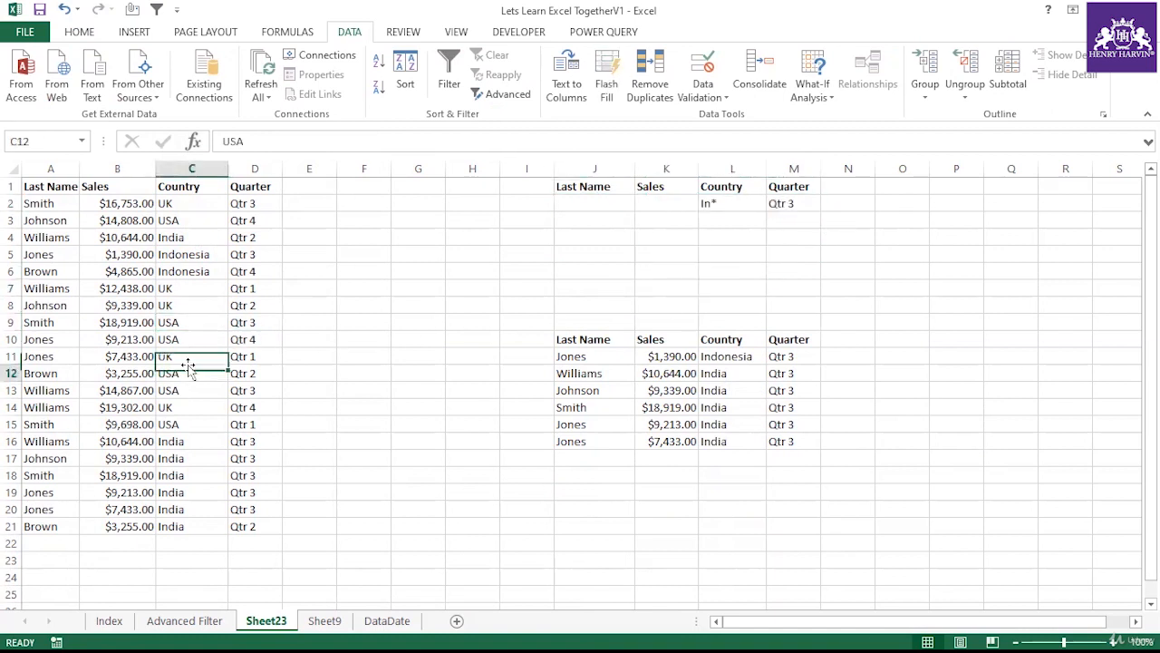
left_click(187, 357)
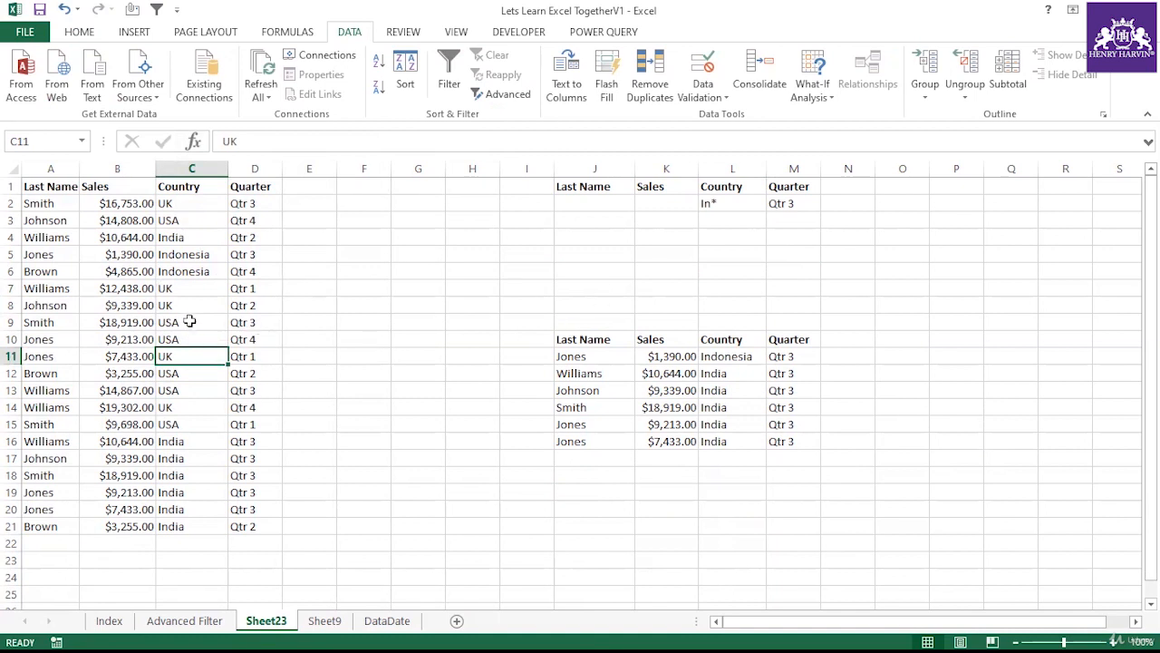
left_click(723, 221)
type("US*")
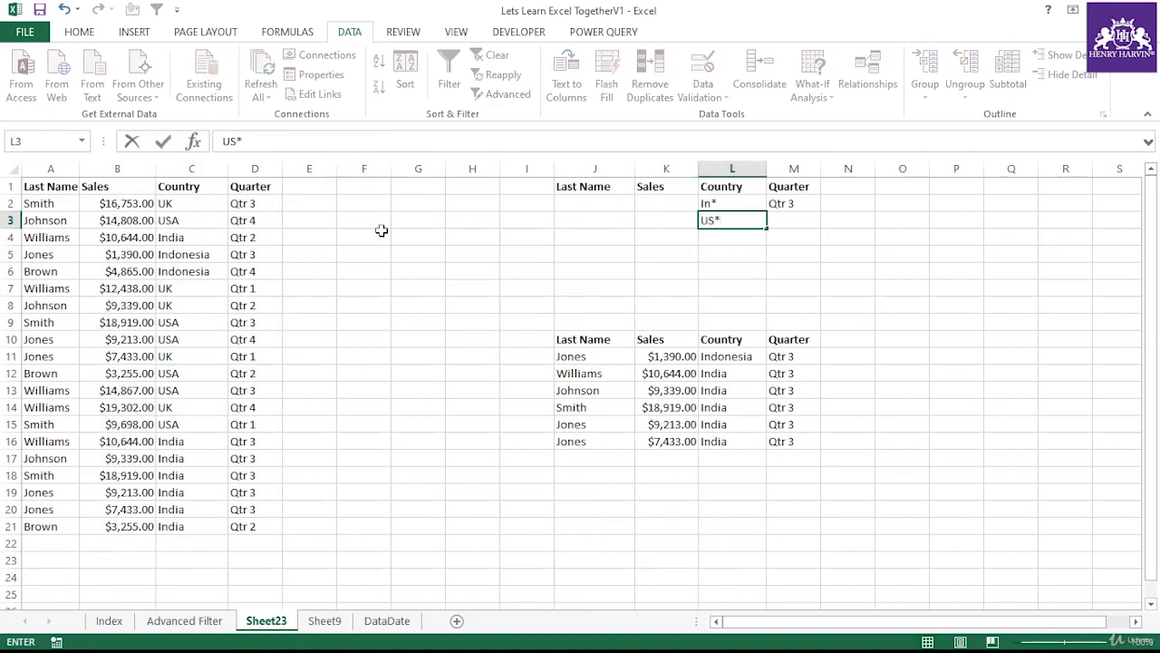
left_click(717, 267)
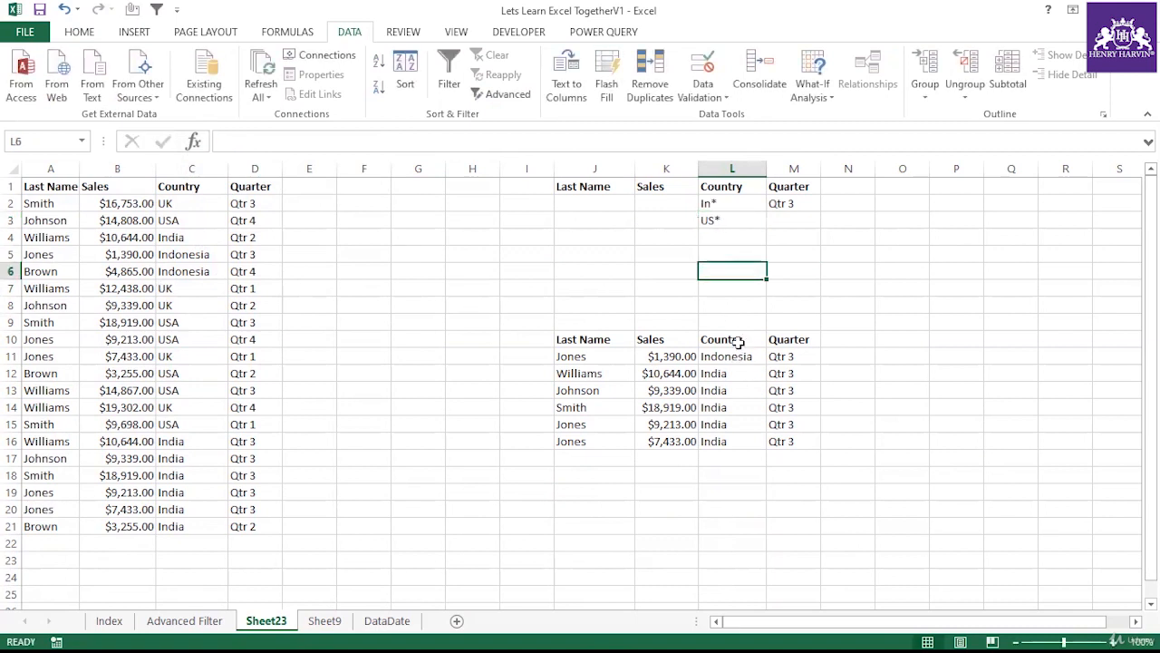
Compare the extracted countries in L11:L16 with the USA entries in the source table's Country column
left_click_drag(738, 358, 732, 442)
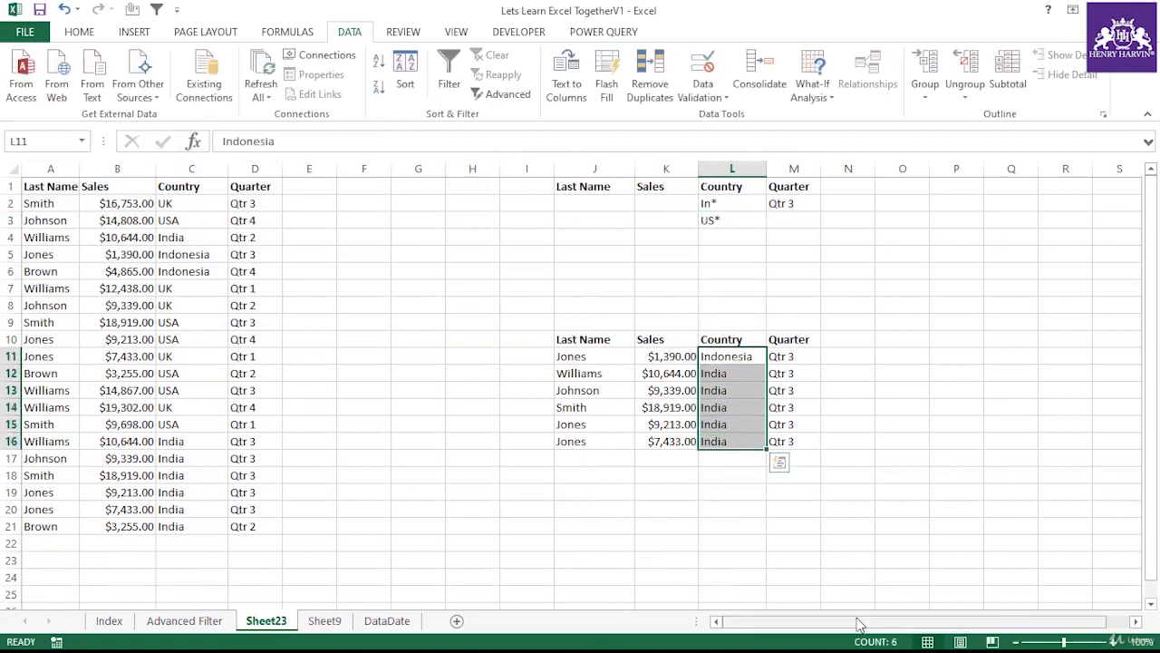
left_click(190, 221)
left_click(182, 305)
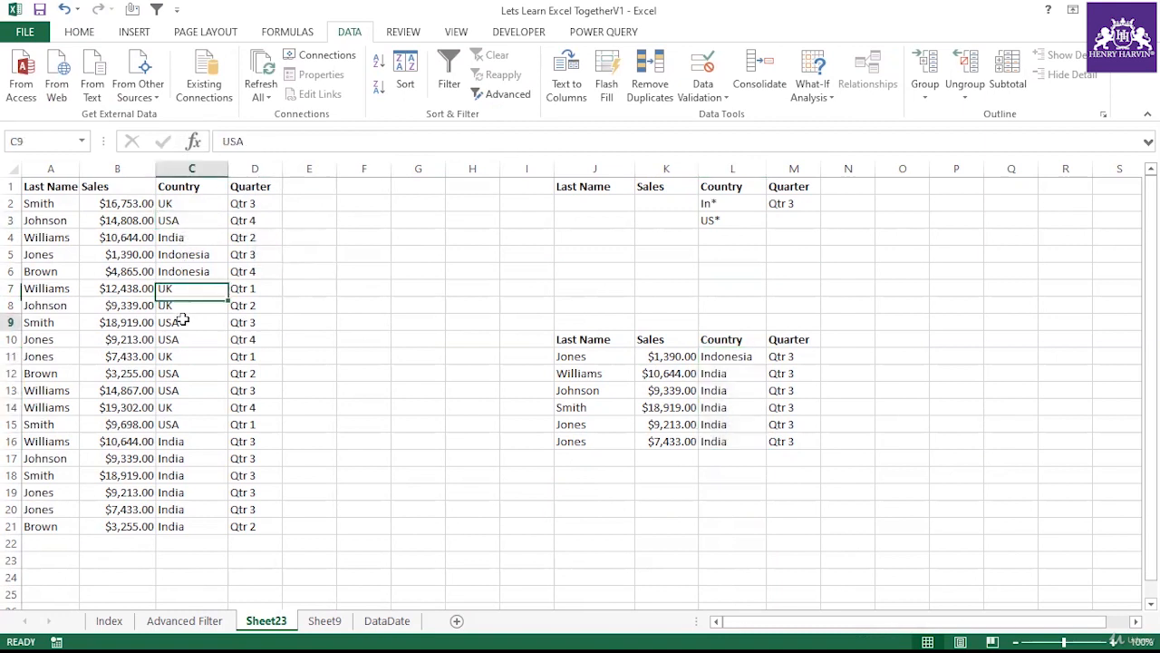
left_click(183, 322)
left_click(186, 339)
left_click(181, 373)
left_click(185, 390)
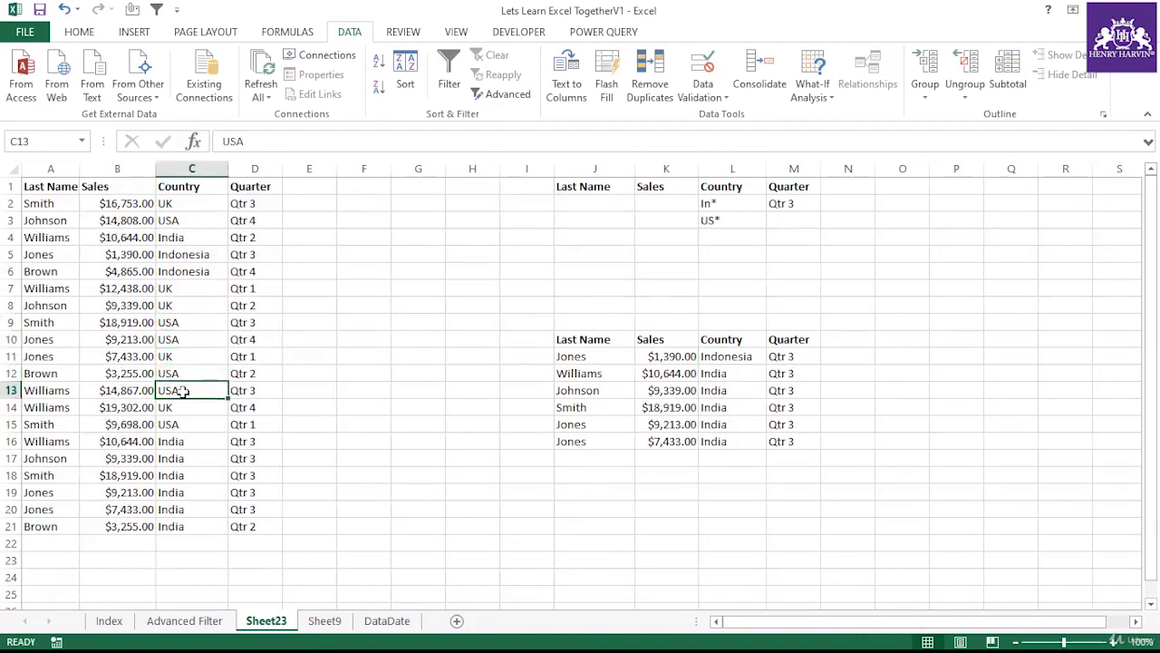
left_click(181, 425)
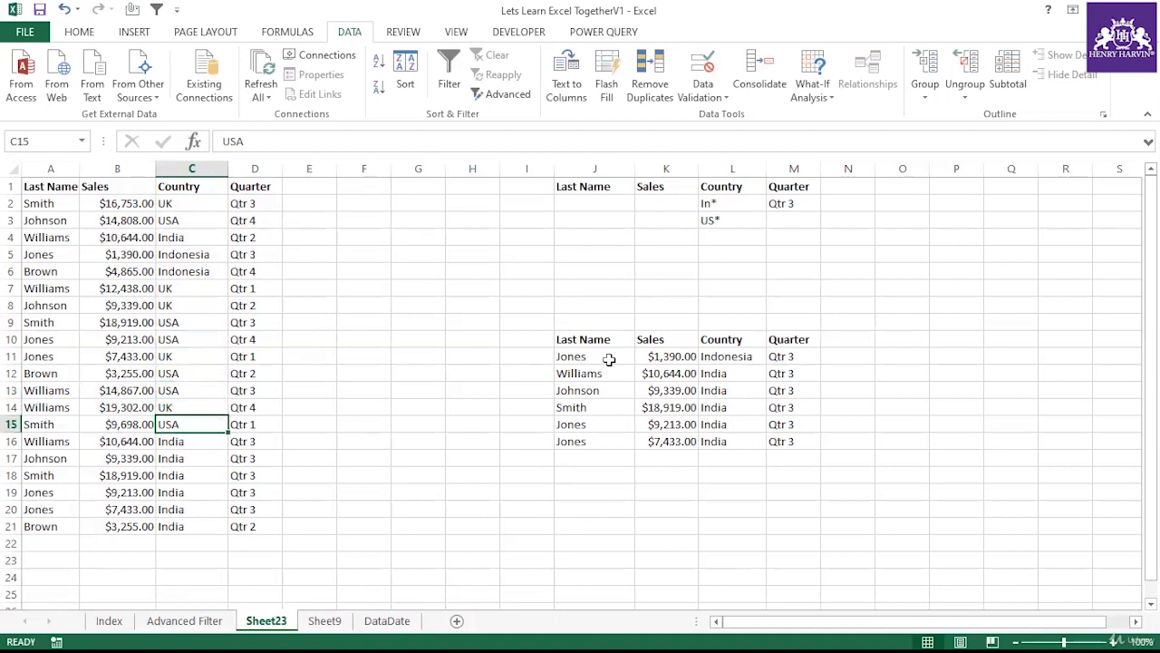
Rerun the Advanced Filter on A1:D21 with the criteria range extended to J1:M3, copying the results to J10:M10
left_click(513, 96)
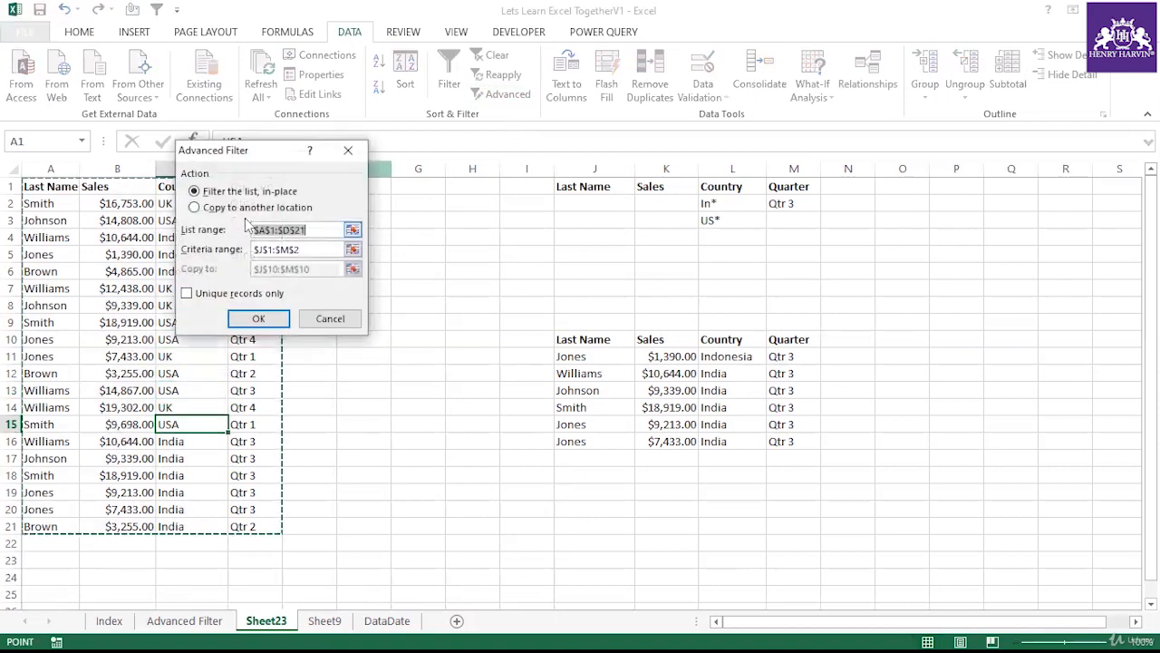
left_click(250, 207)
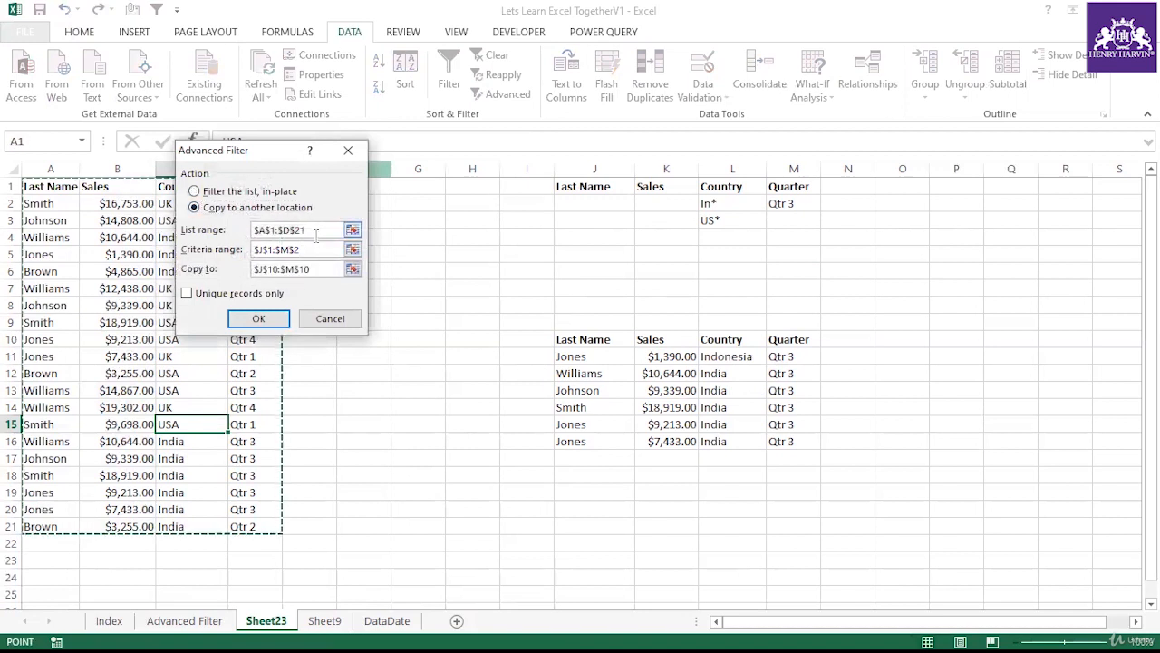
left_click(312, 248)
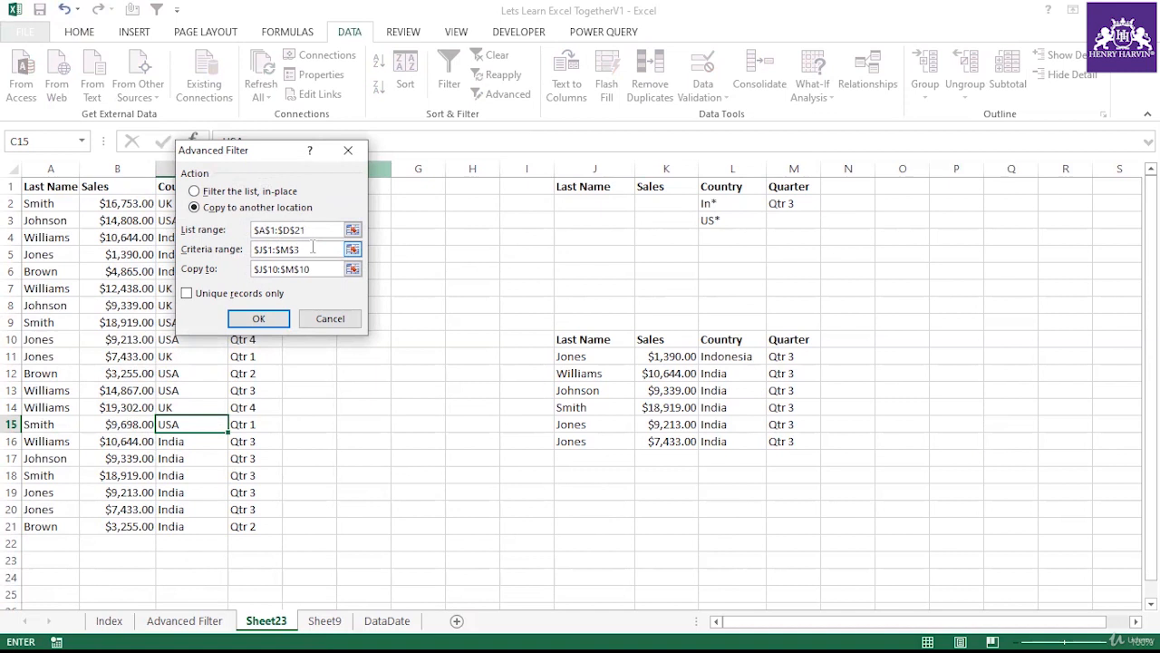
left_click(258, 318)
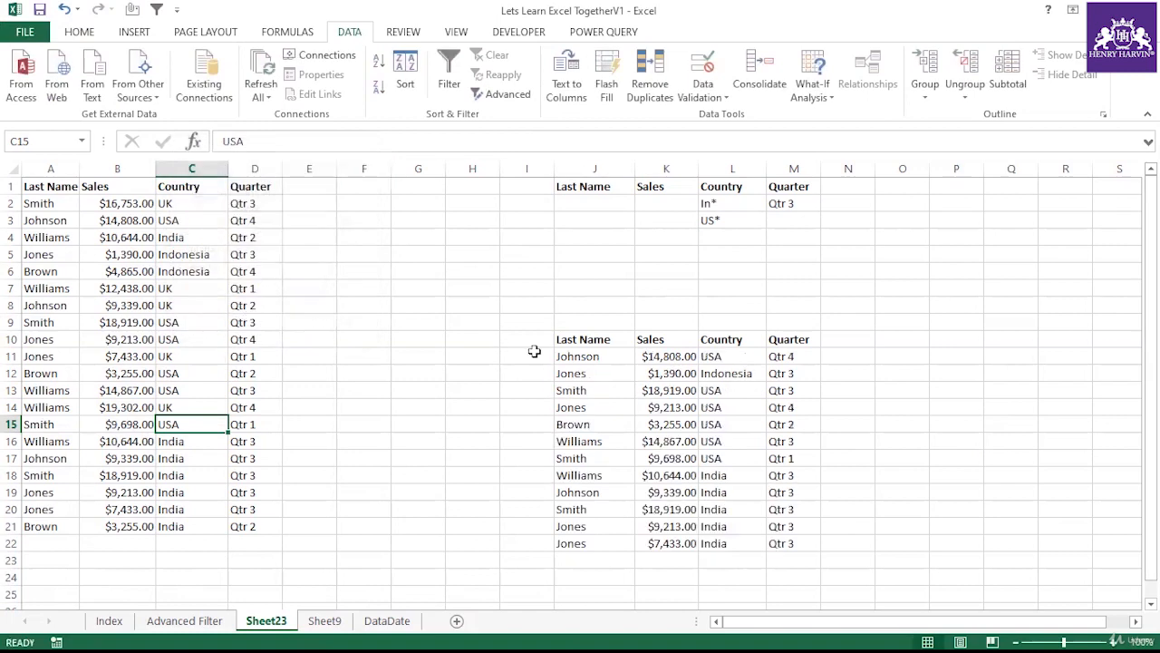
Review the extracted records in J11:M22 and compare the USA rows with the empty Quarter criterion in M3
left_click_drag(566, 357, 586, 544)
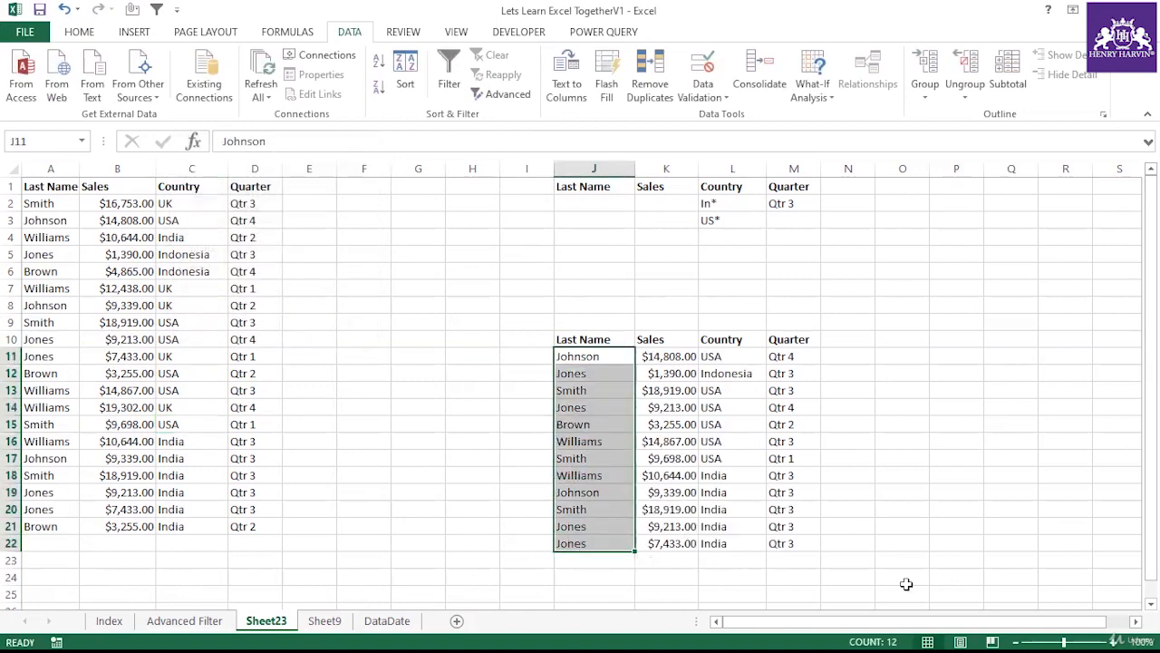
left_click(677, 407)
left_click(582, 358)
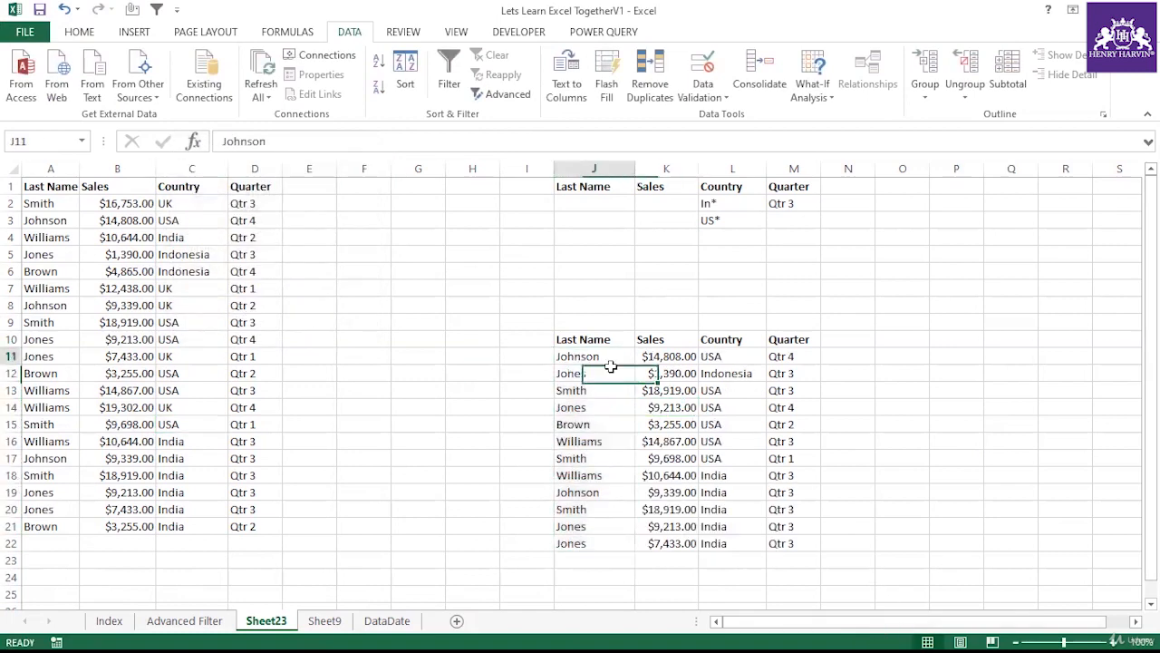
left_click_drag(611, 366, 781, 541)
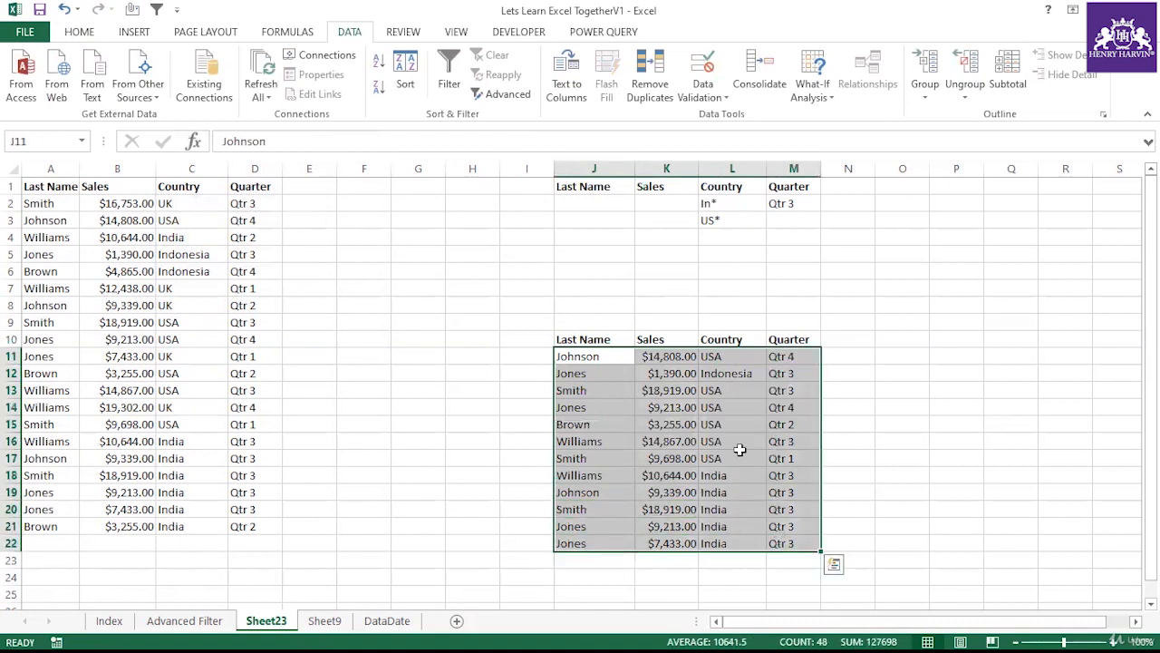
left_click(773, 218)
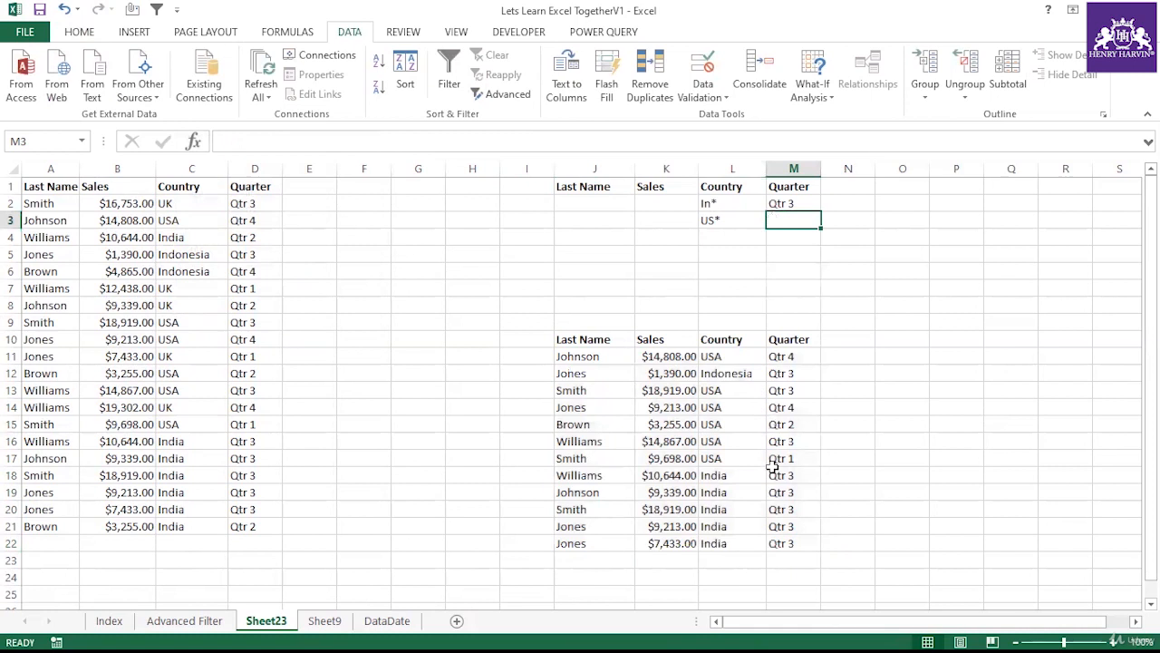
left_click(725, 458)
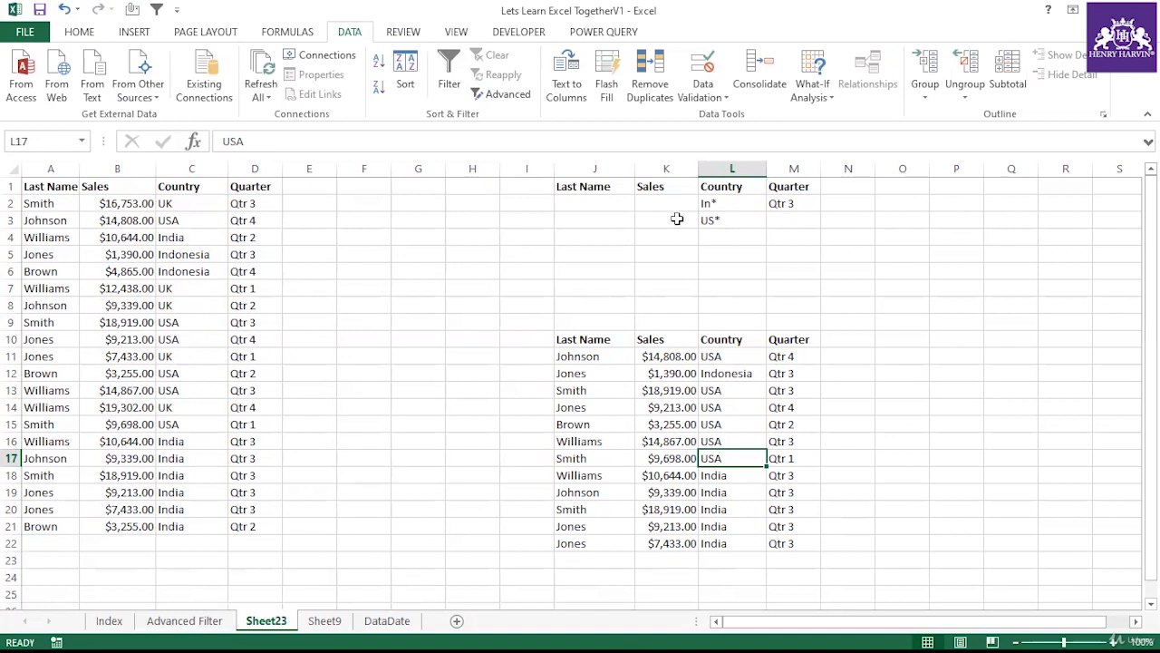
Add the Sales criterion >10000 in K3 for the US* row and slightly widen column A
left_click(745, 220)
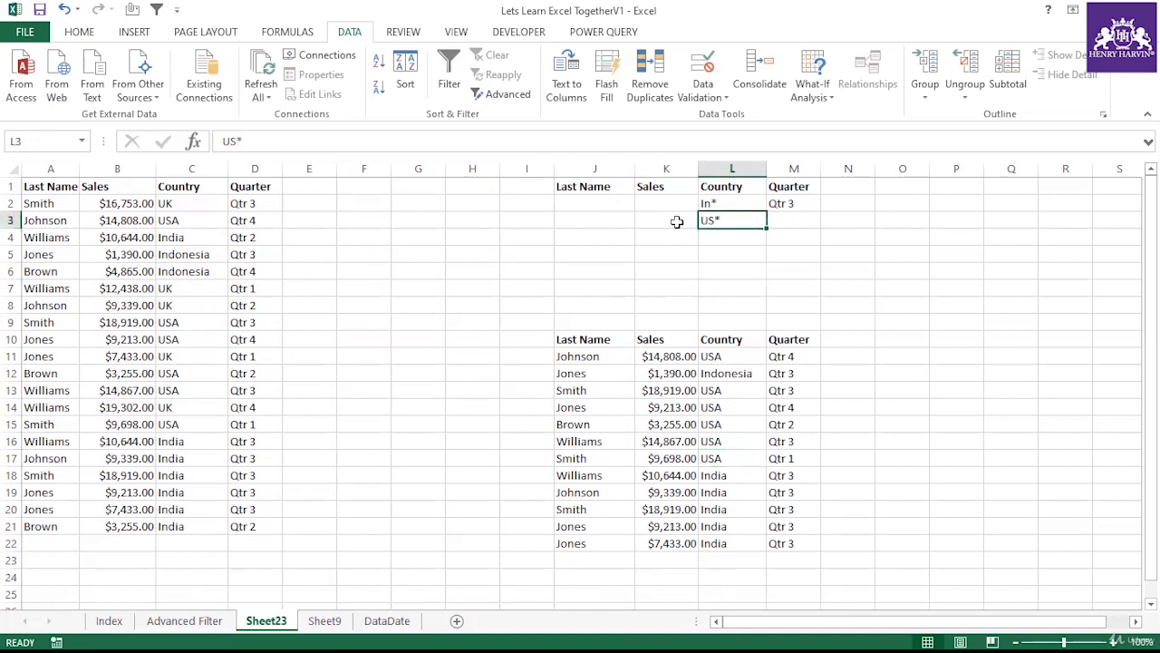
left_click(676, 222)
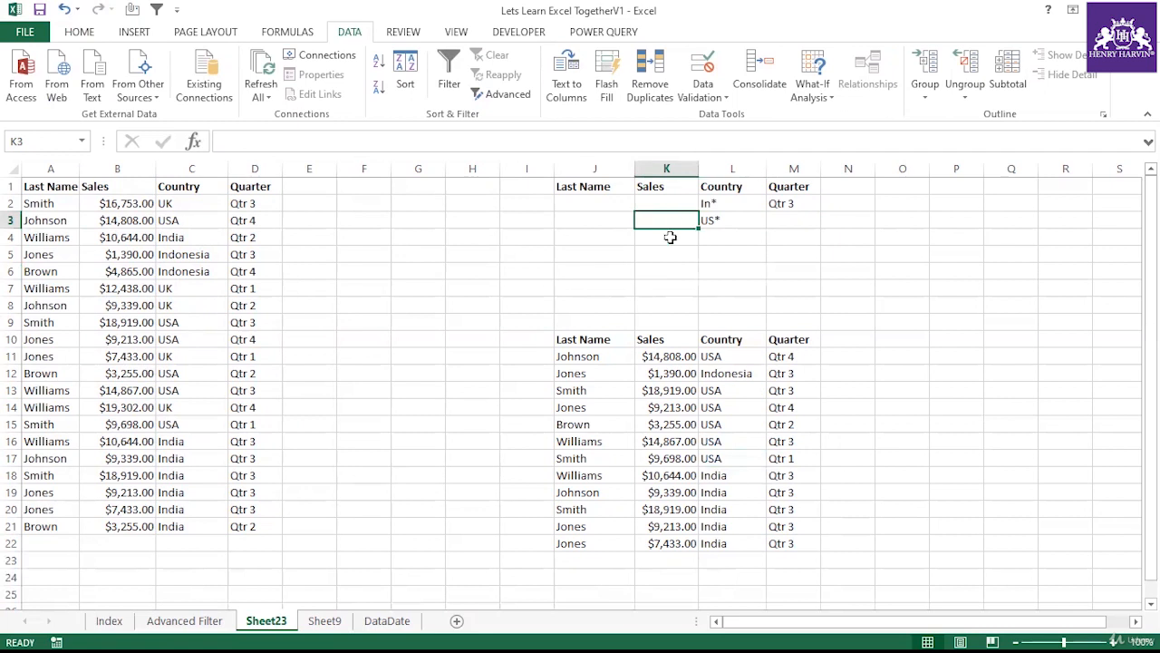
type(">10000")
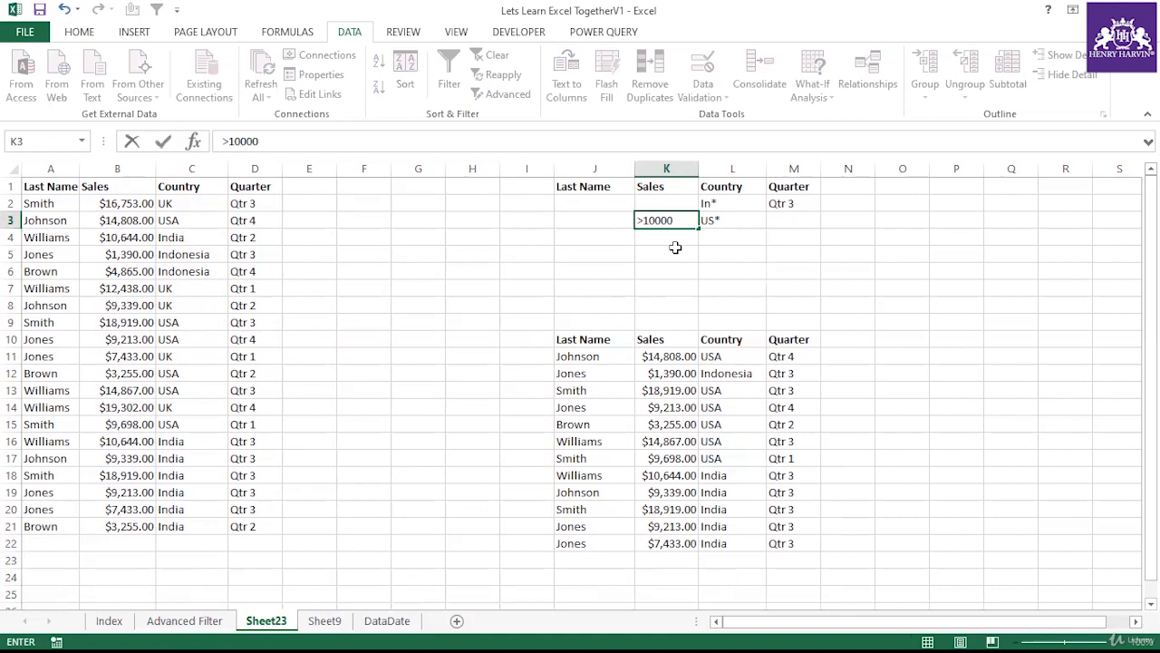
left_click(671, 254)
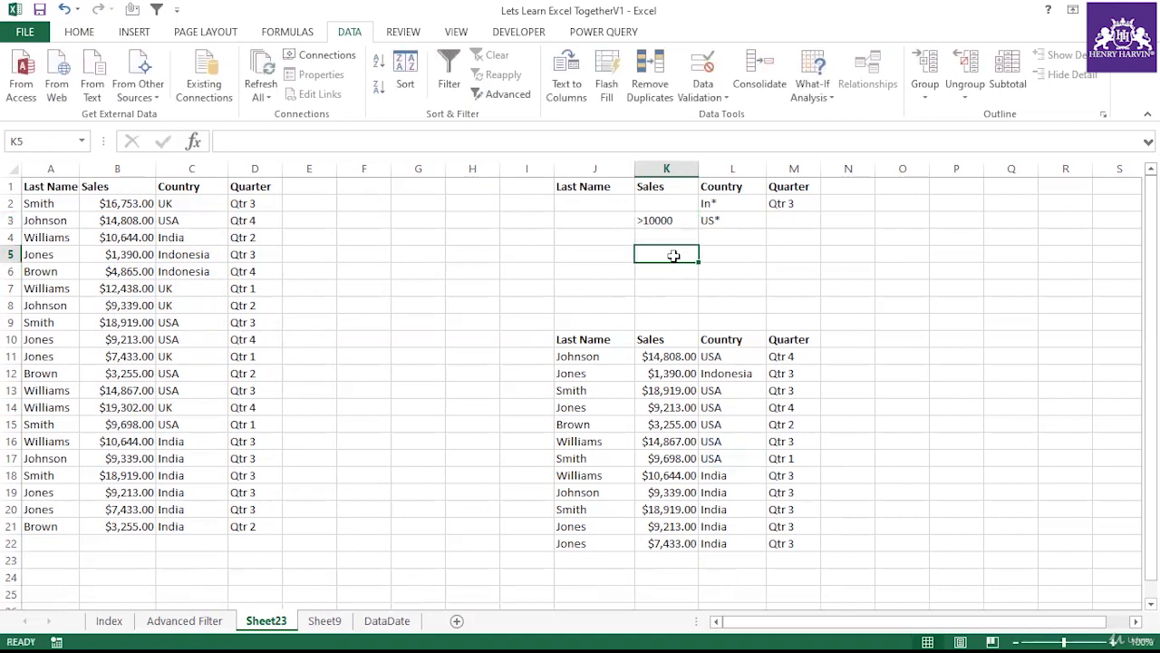
left_click_drag(79, 170, 81, 169)
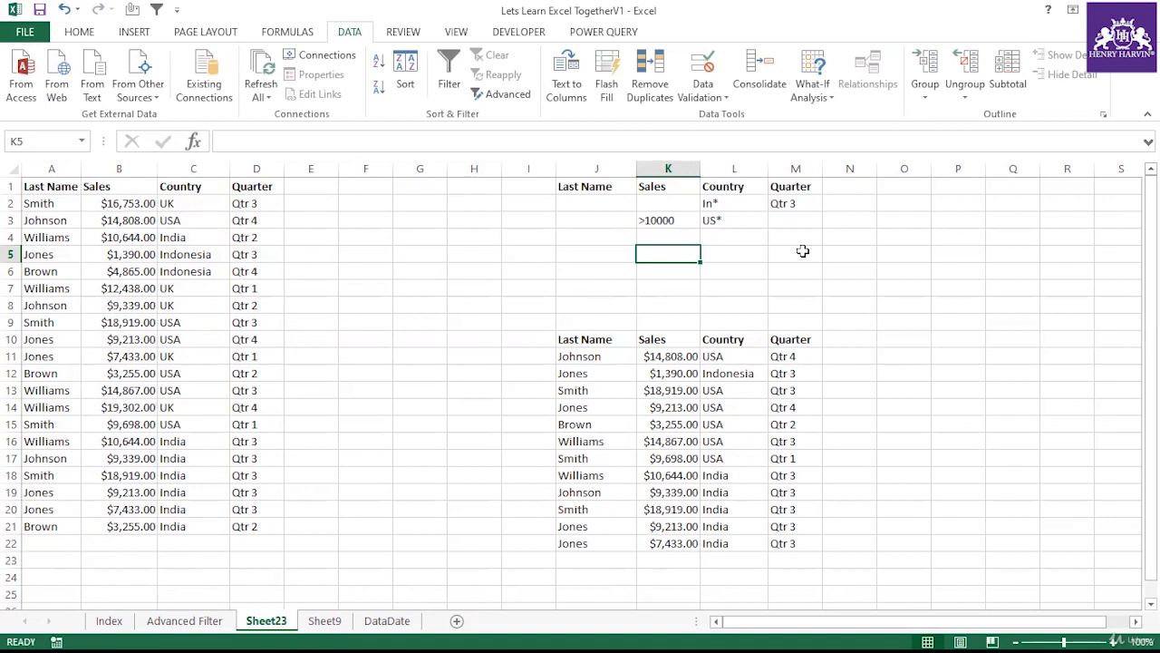
Enter the operator > in P6 and label it "Greater Than" in Q6
left_click(668, 222)
left_click(947, 269)
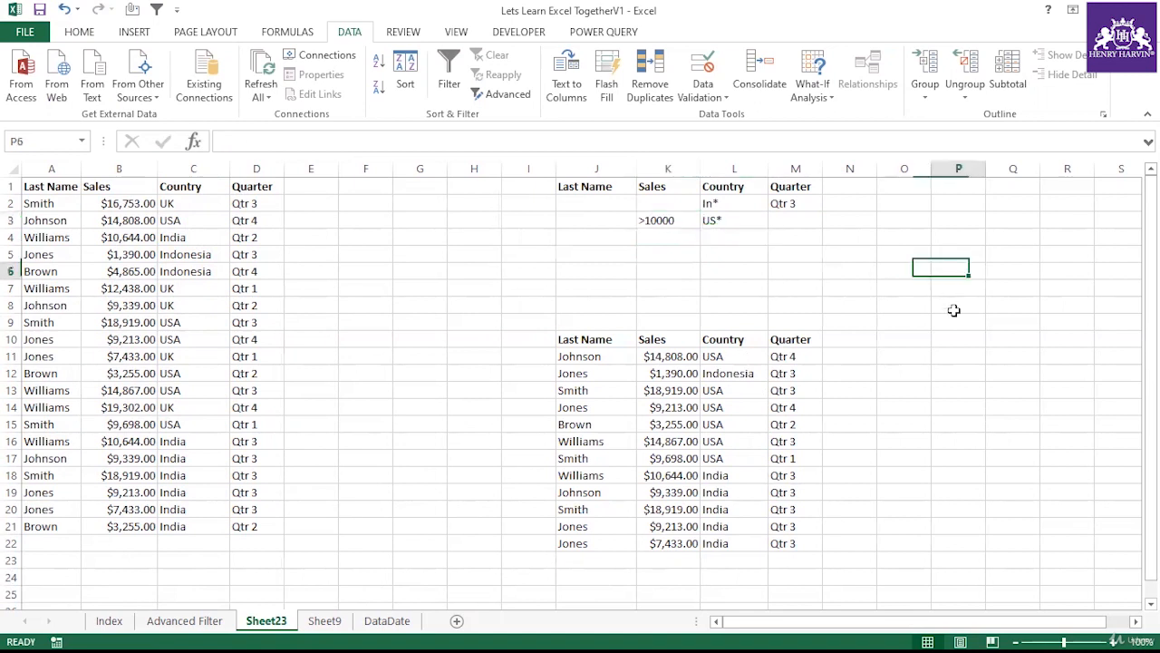
type(">")
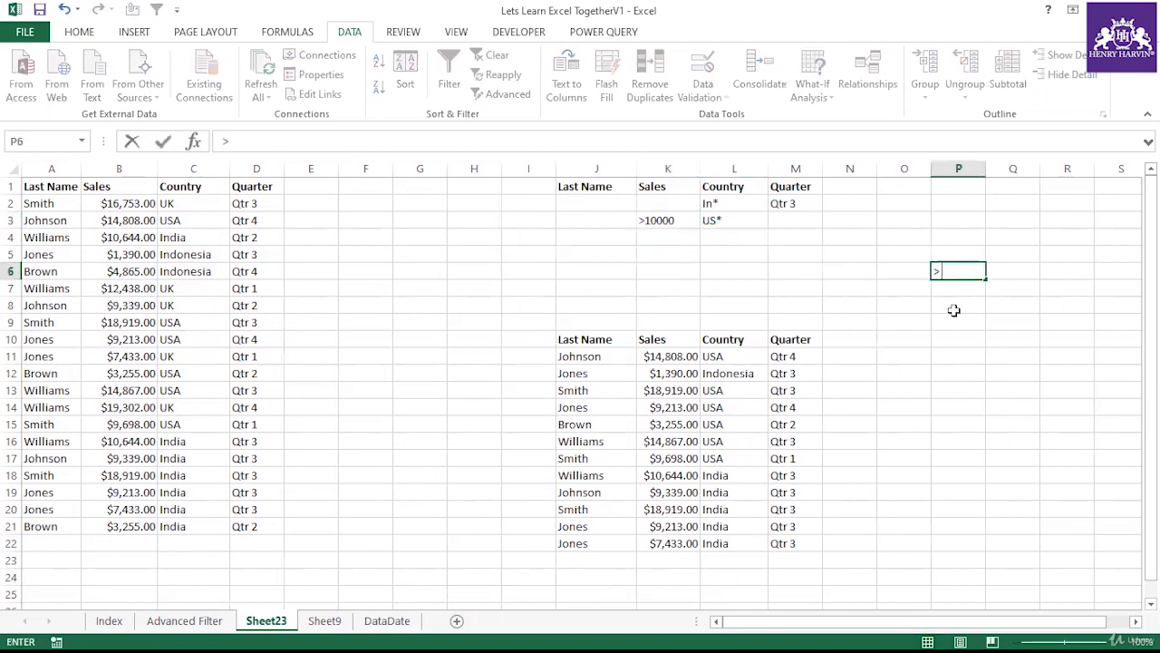
key("Tab")
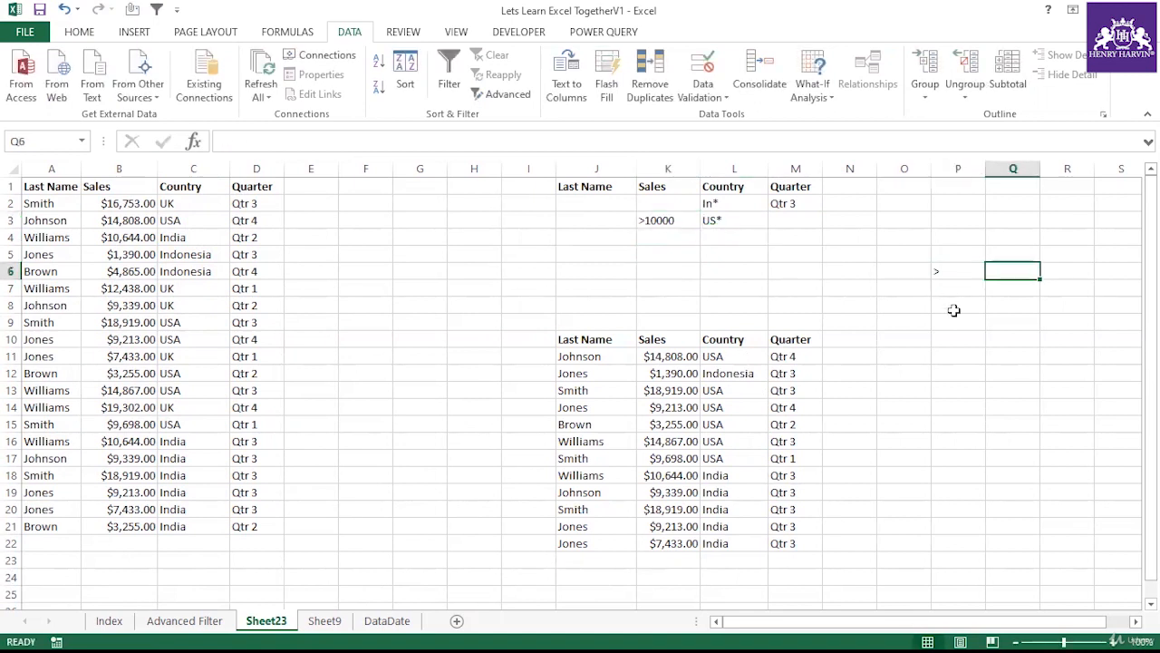
type("Greate")
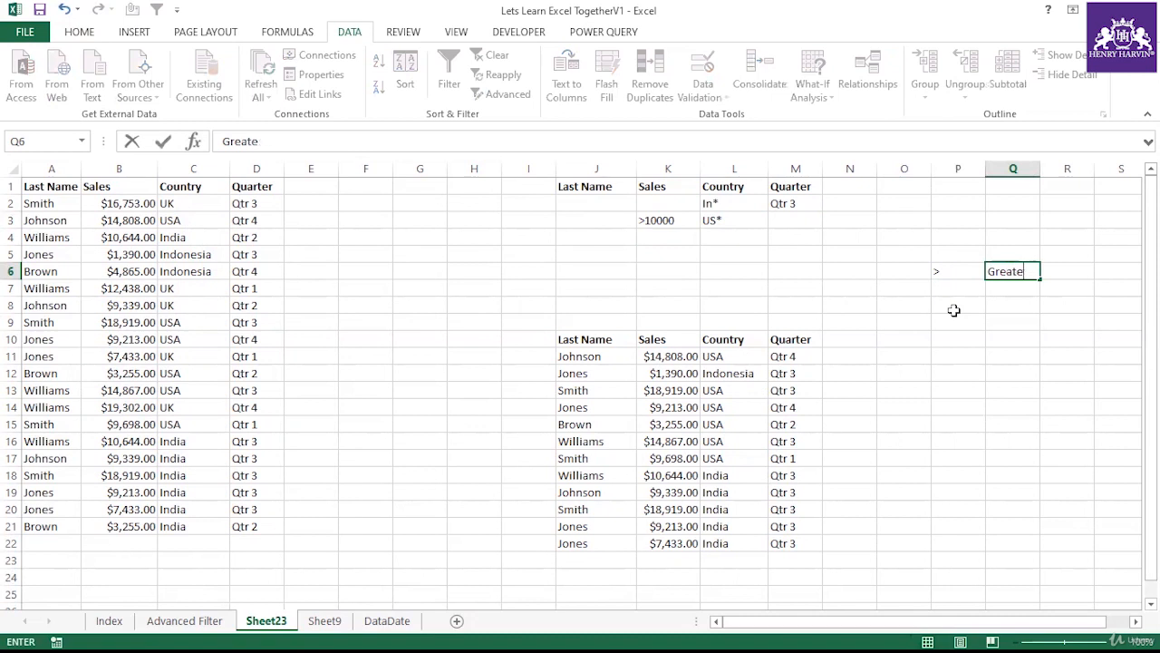
type("reThan")
Enter the operator < in P7 and label it "Less than" in Q7
left_click(938, 289)
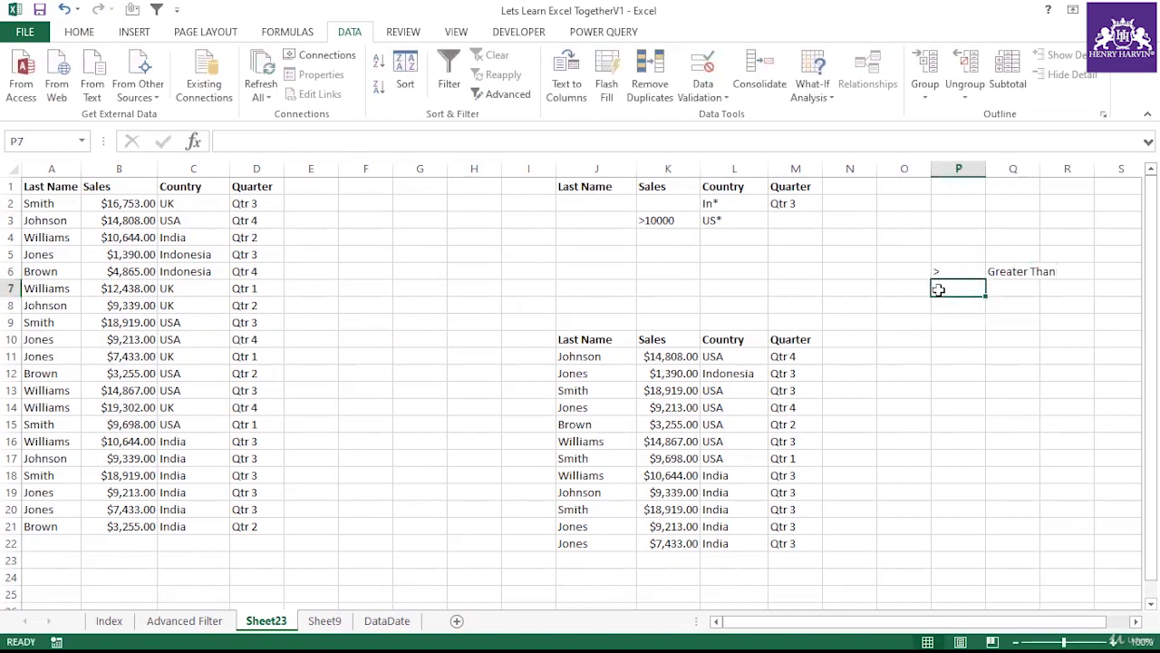
type("<")
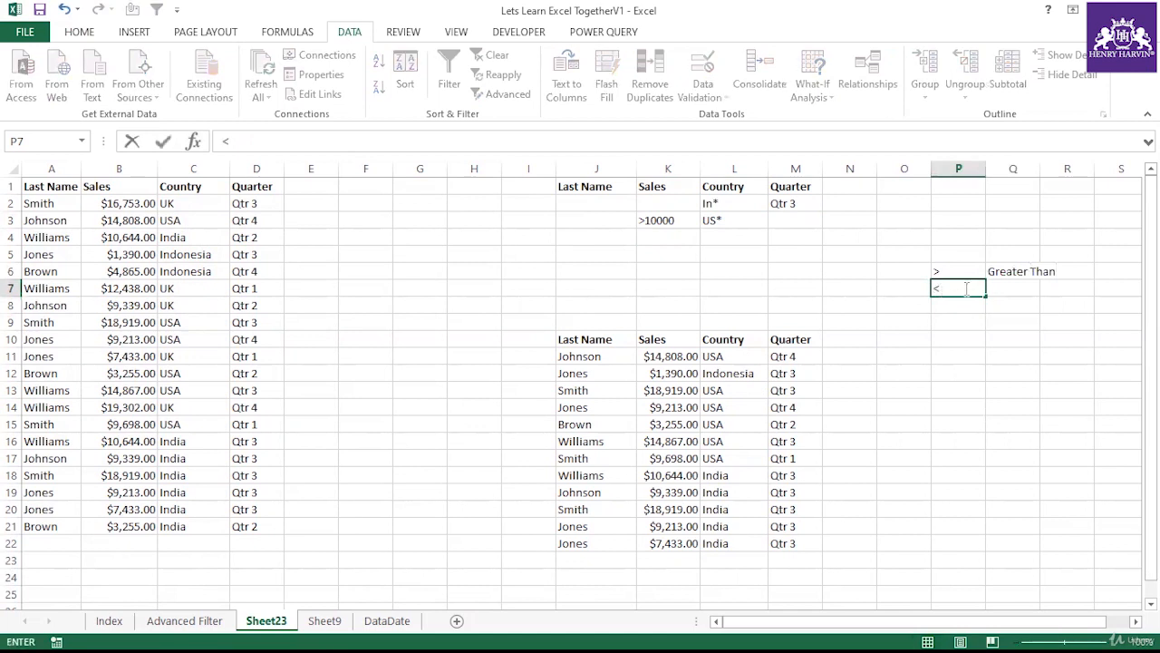
left_click(1021, 288)
type("Less ")
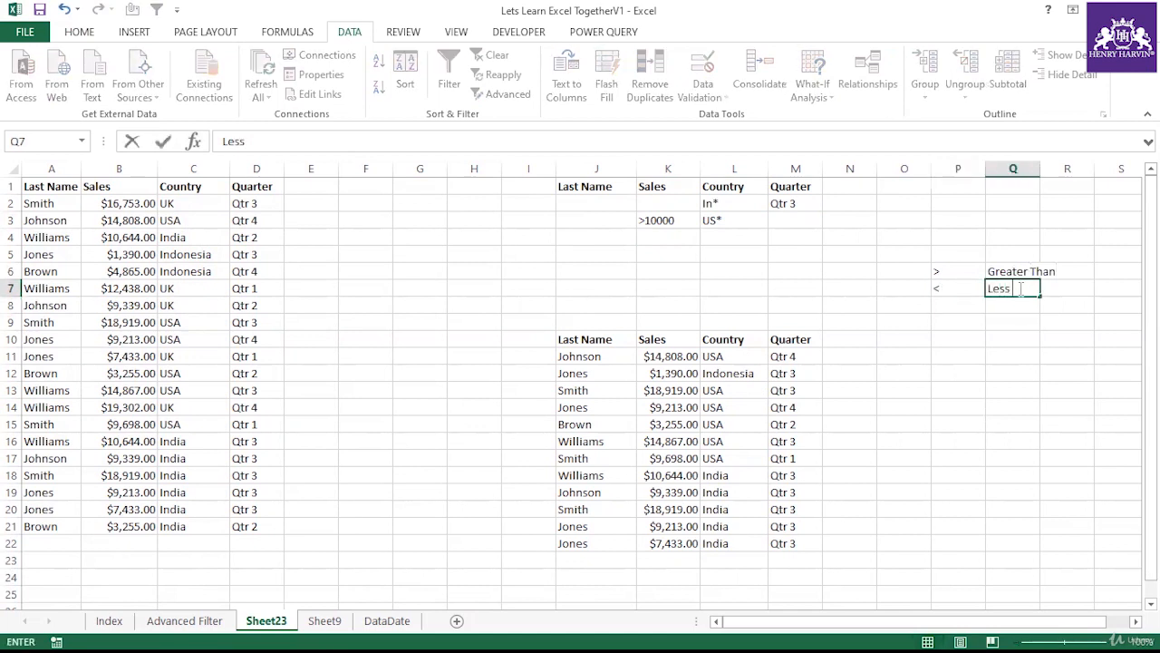
type("than")
left_click(994, 357)
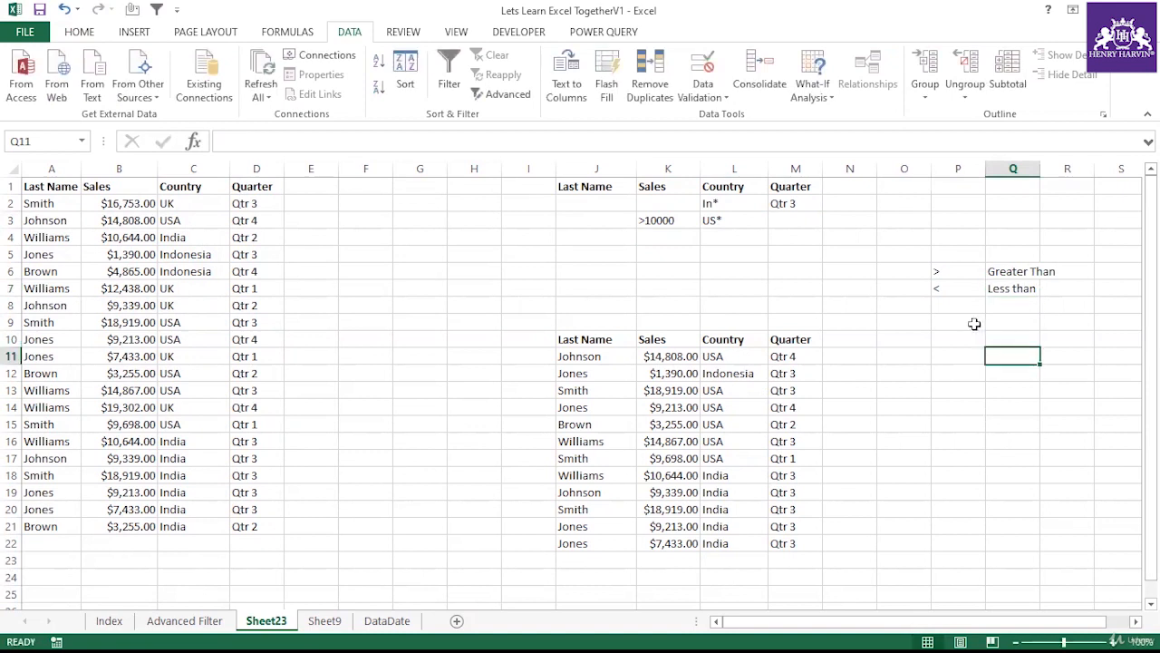
Enter the operator <> in P8 and label it "not equal to" in Q8
left_click(940, 303)
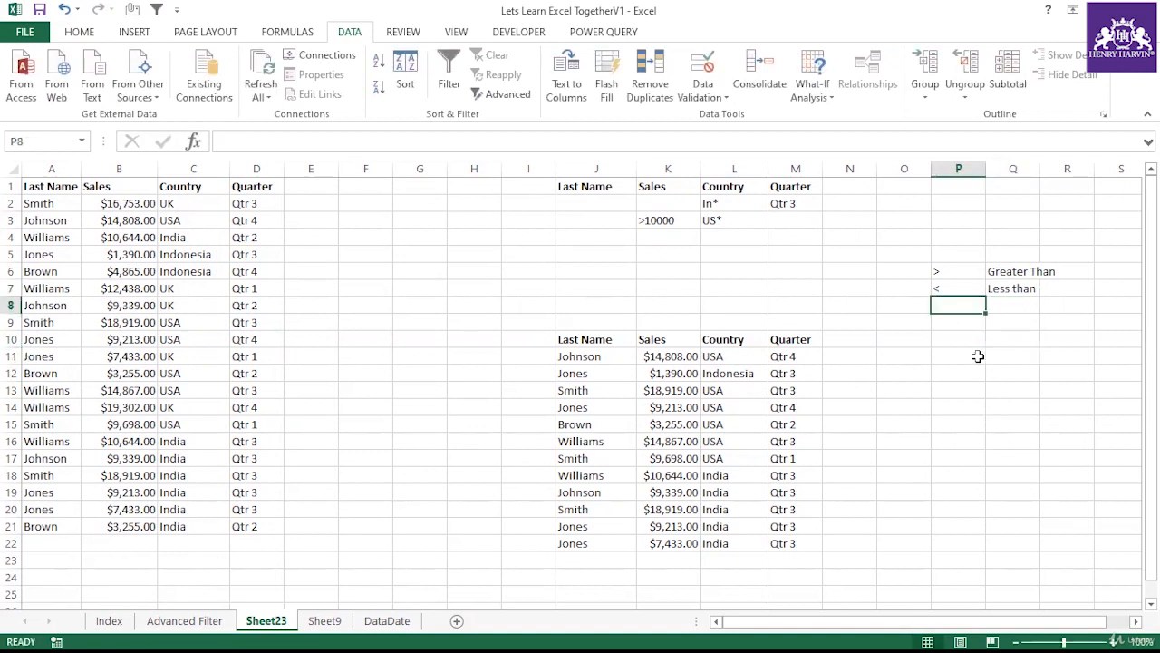
type("<>")
left_click(840, 319)
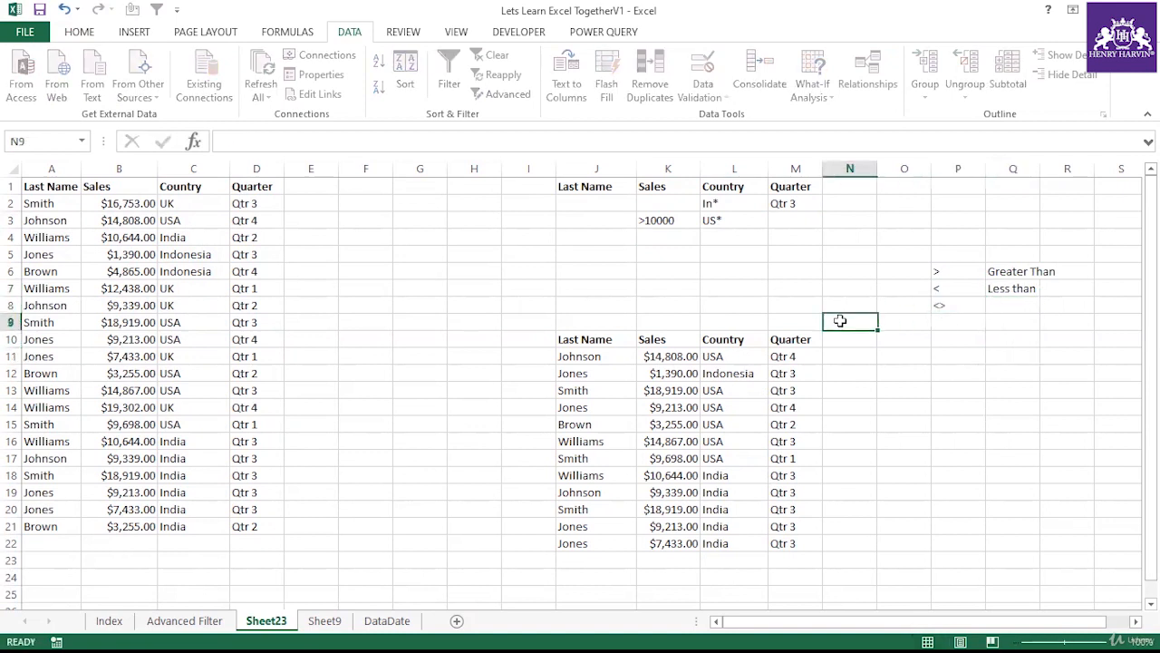
left_click(1004, 310)
type("not")
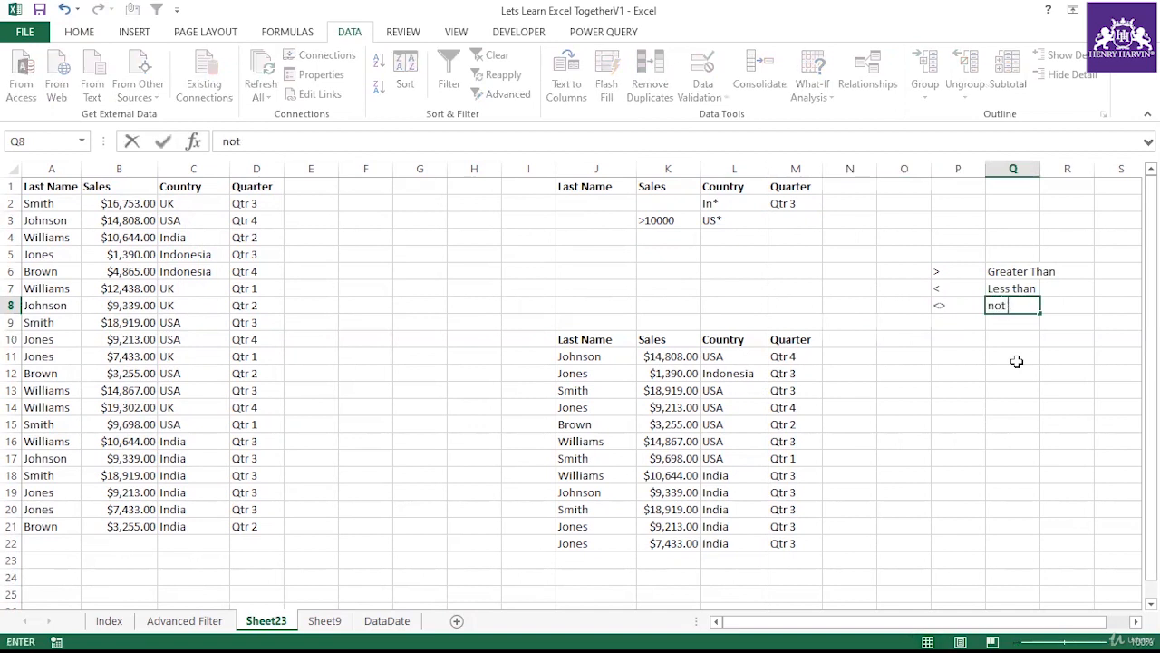
type(" equal to")
key("Return")
left_click(961, 323)
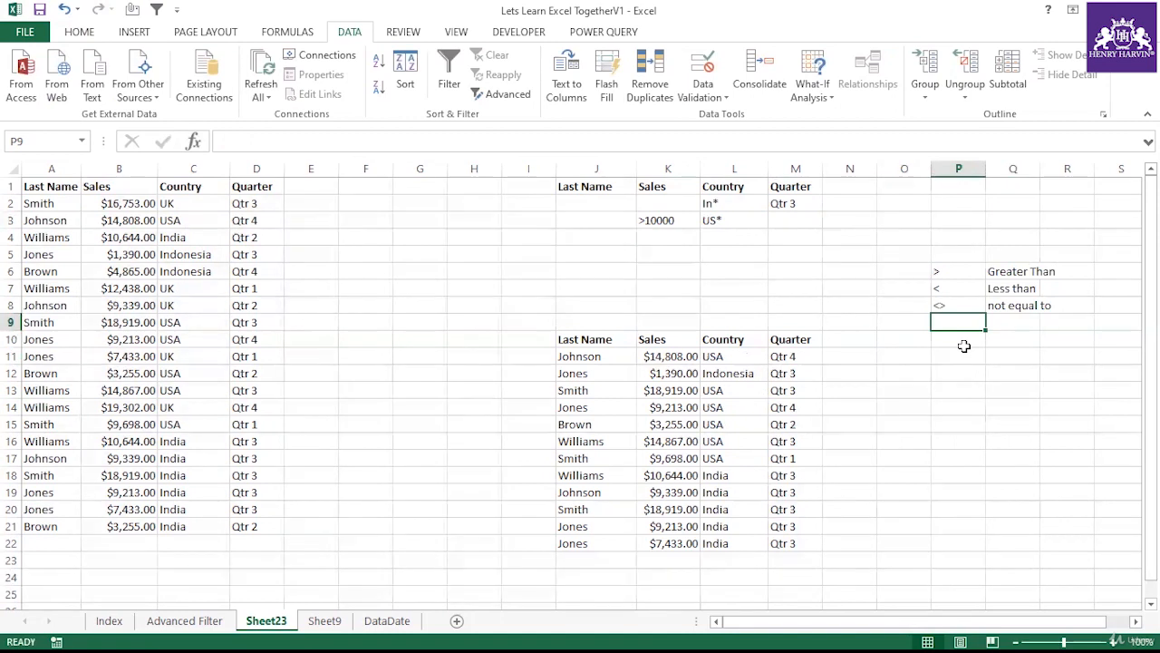
left_click_drag(961, 271, 997, 306)
left_click(953, 320)
type("=")
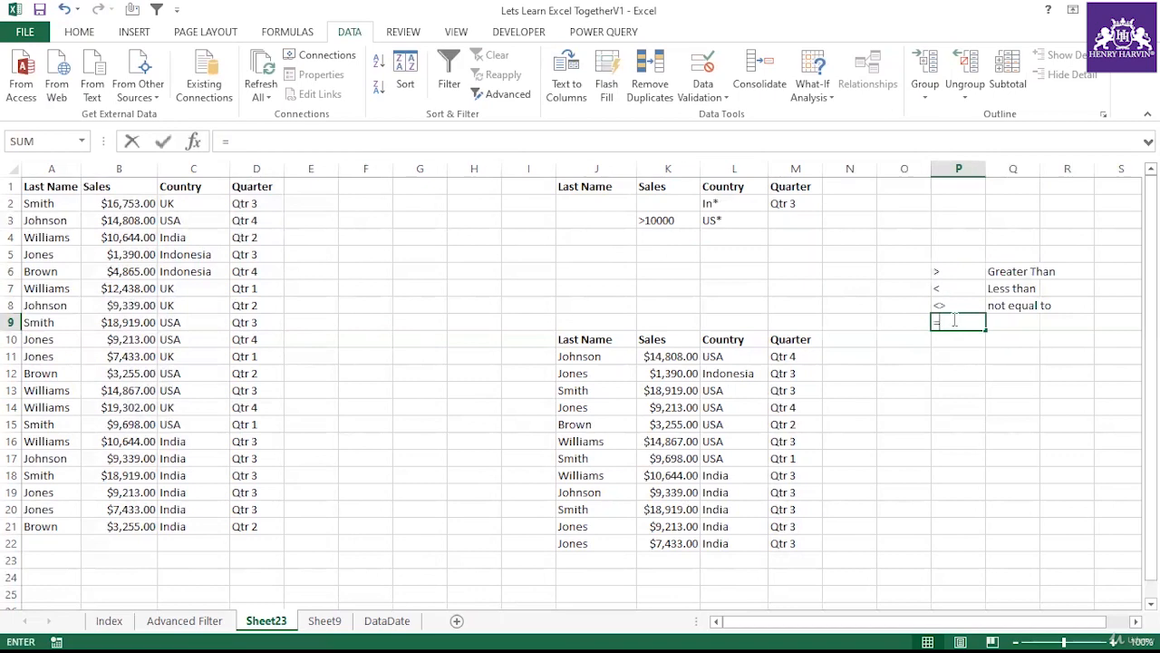
left_click(1000, 324)
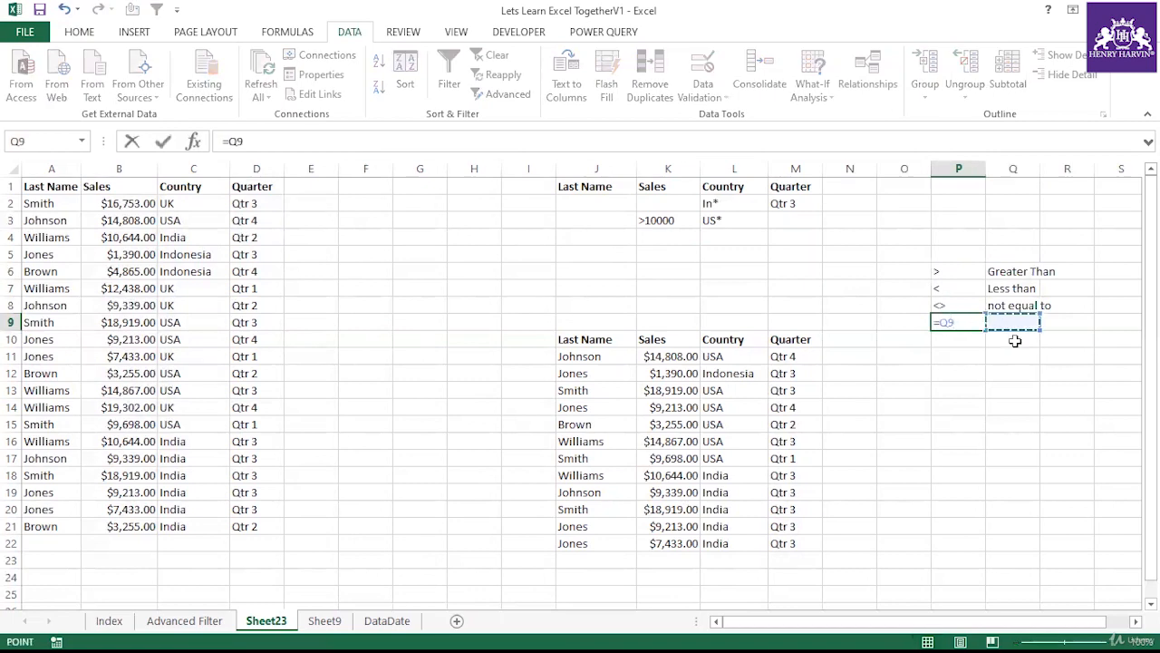
key("Return")
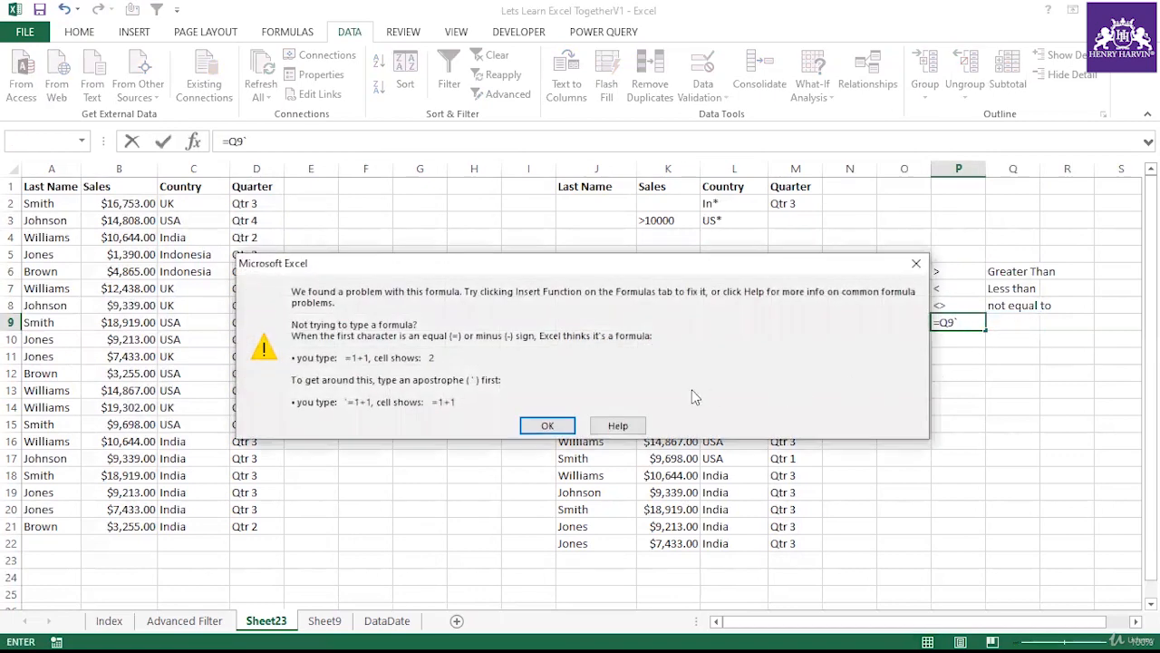
left_click(546, 425)
key("Escape")
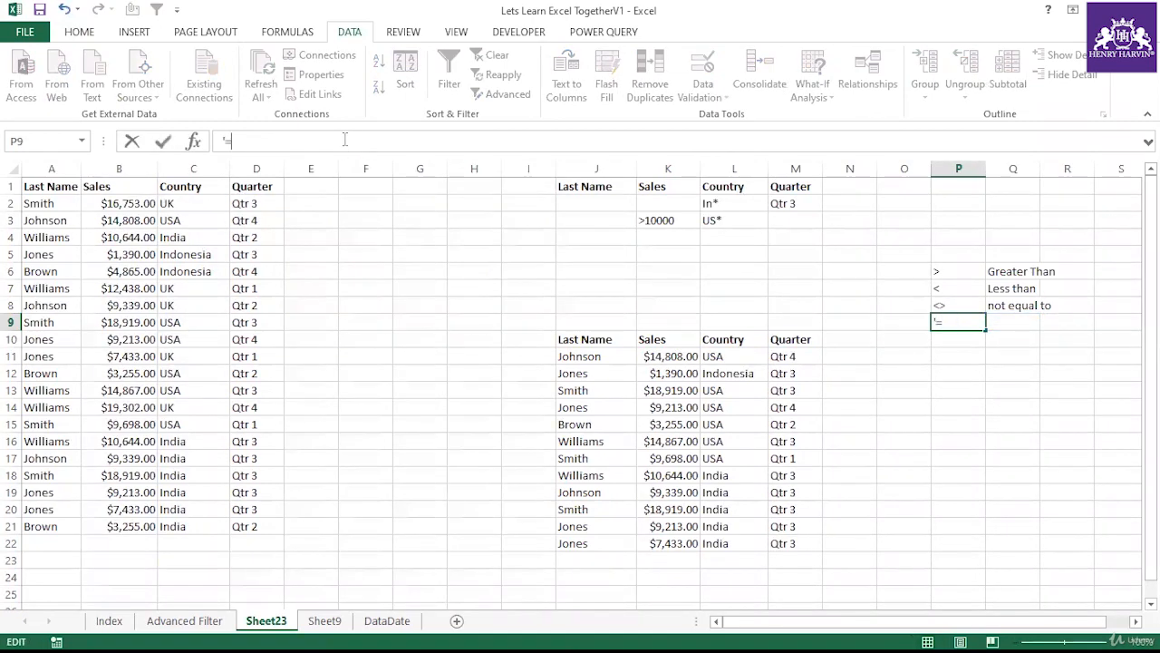
Enter the equal sign as text ('=) in P9 and label it "Equal to" in Q9
key("Return")
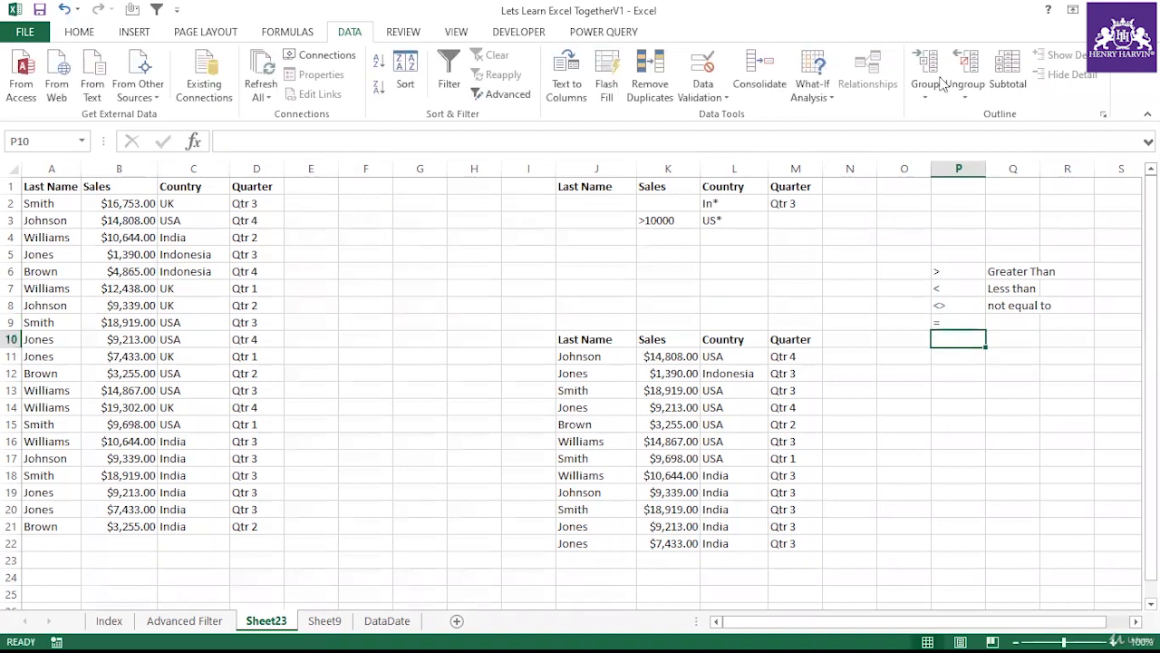
left_click(998, 321)
type("Equ")
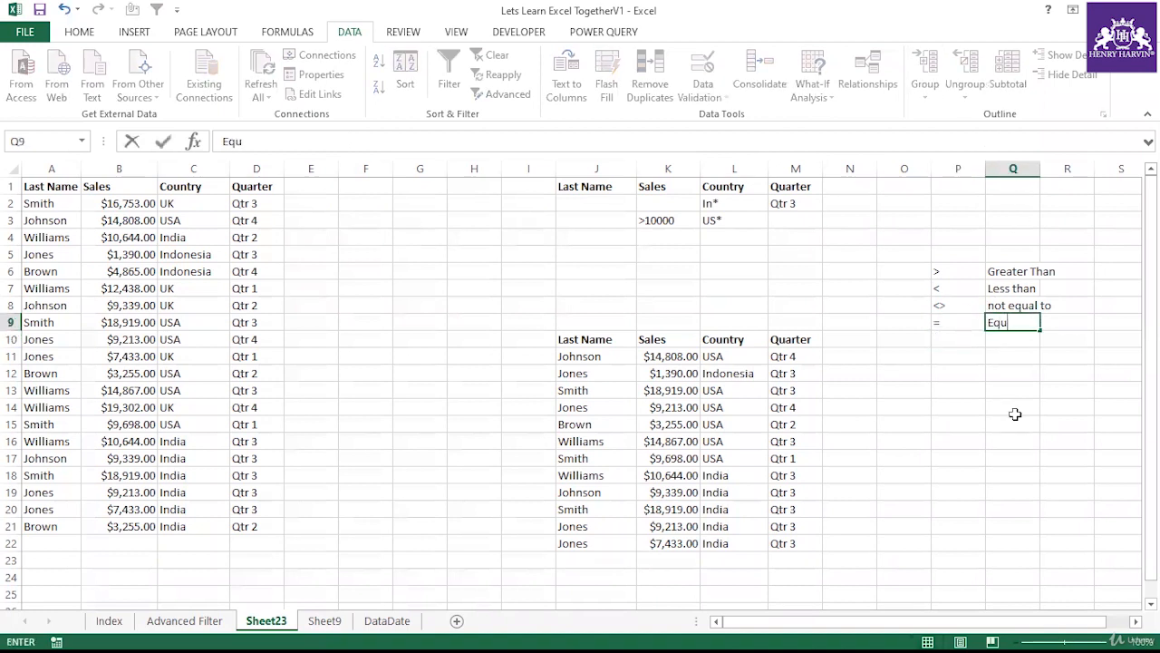
type("al to")
left_click(1013, 414)
Widen column Q so the operator labels in Q6:Q9 fit inside it
left_click_drag(954, 275, 1015, 323)
left_click(1008, 370)
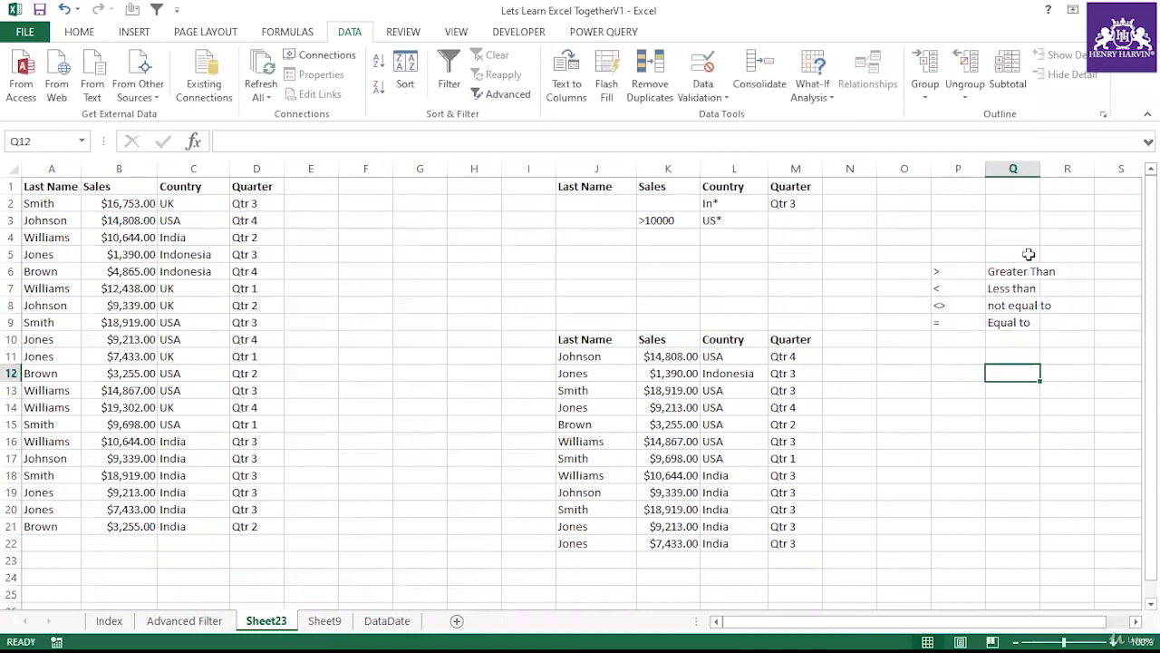
left_click_drag(1045, 173, 1064, 172)
left_click_drag(953, 271, 1054, 321)
left_click(1028, 384)
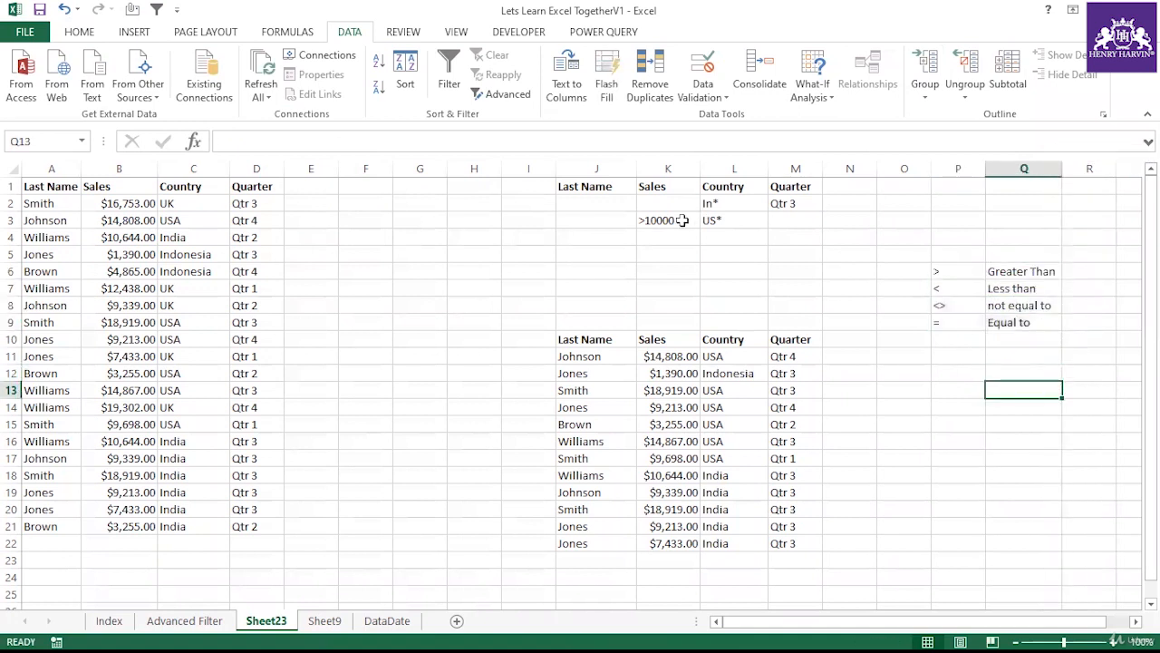
Rerun the Advanced Filter on A1:D21 with criteria range J1:M3, copying the results to J10:M10
left_click(682, 220)
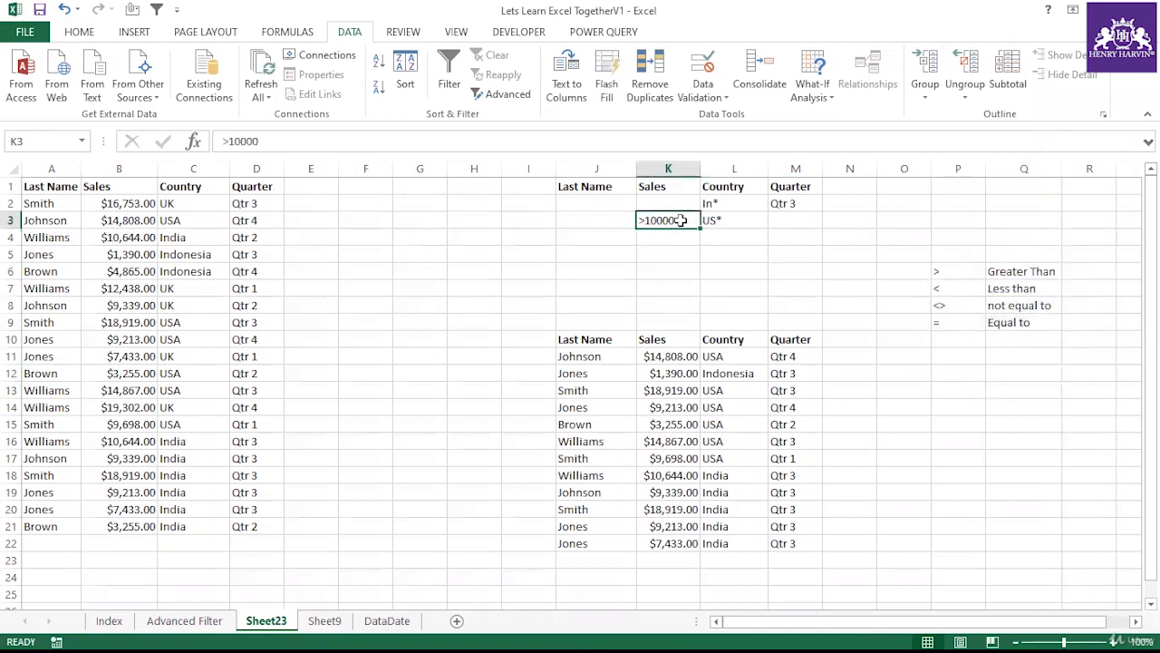
left_click(732, 223)
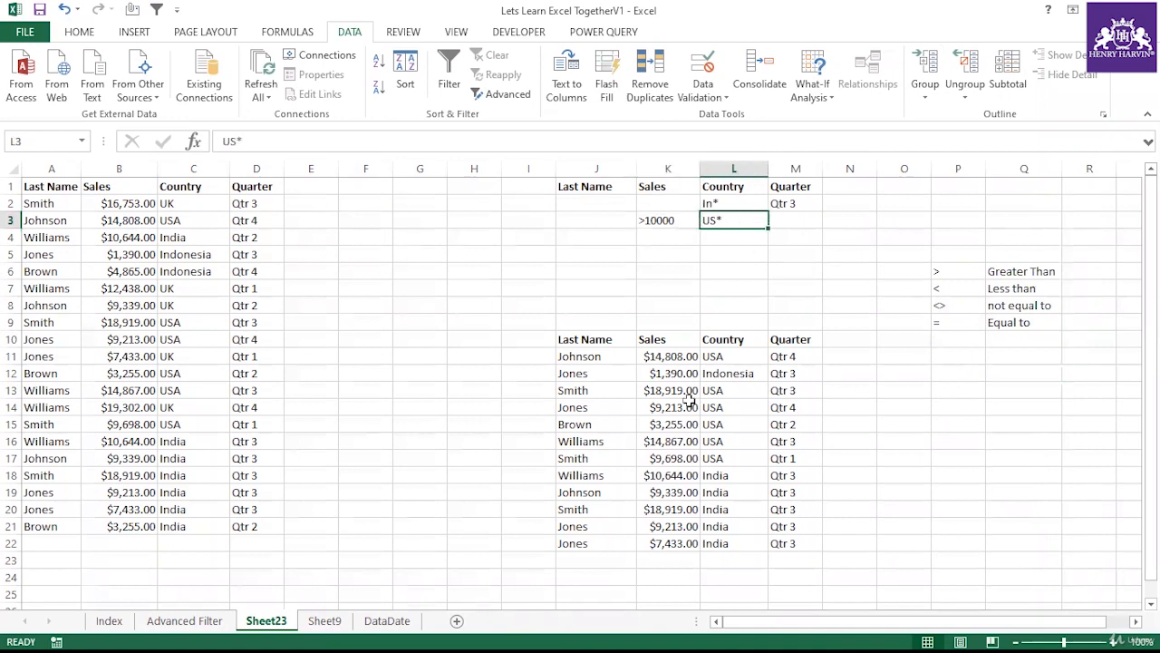
left_click(505, 96)
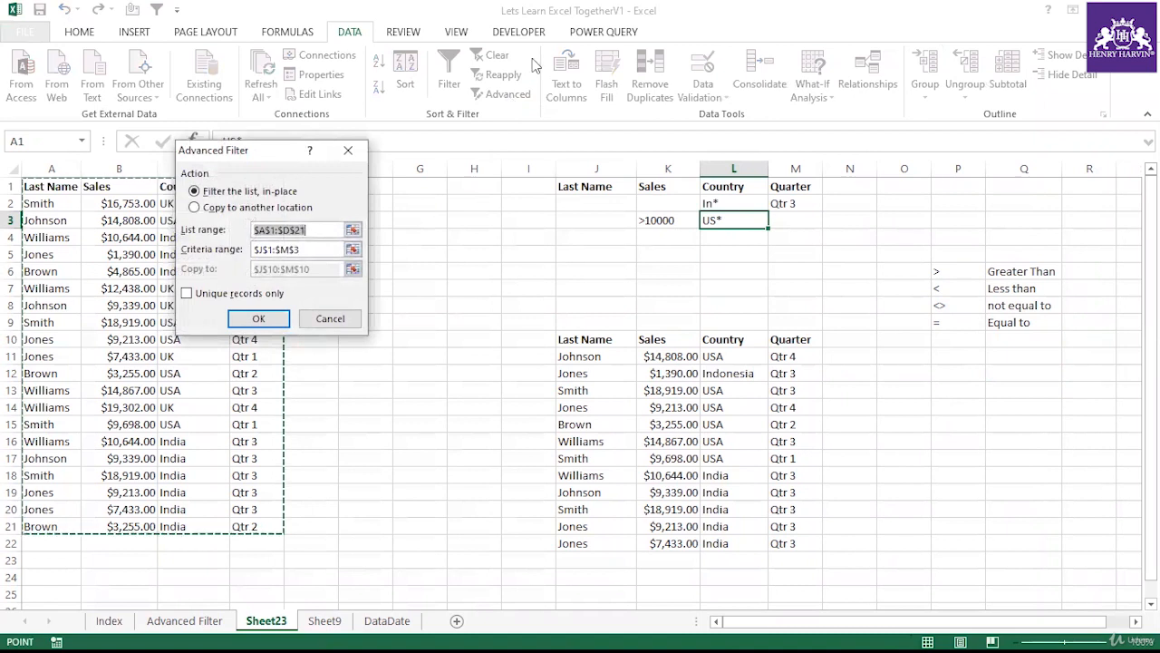
left_click(194, 207)
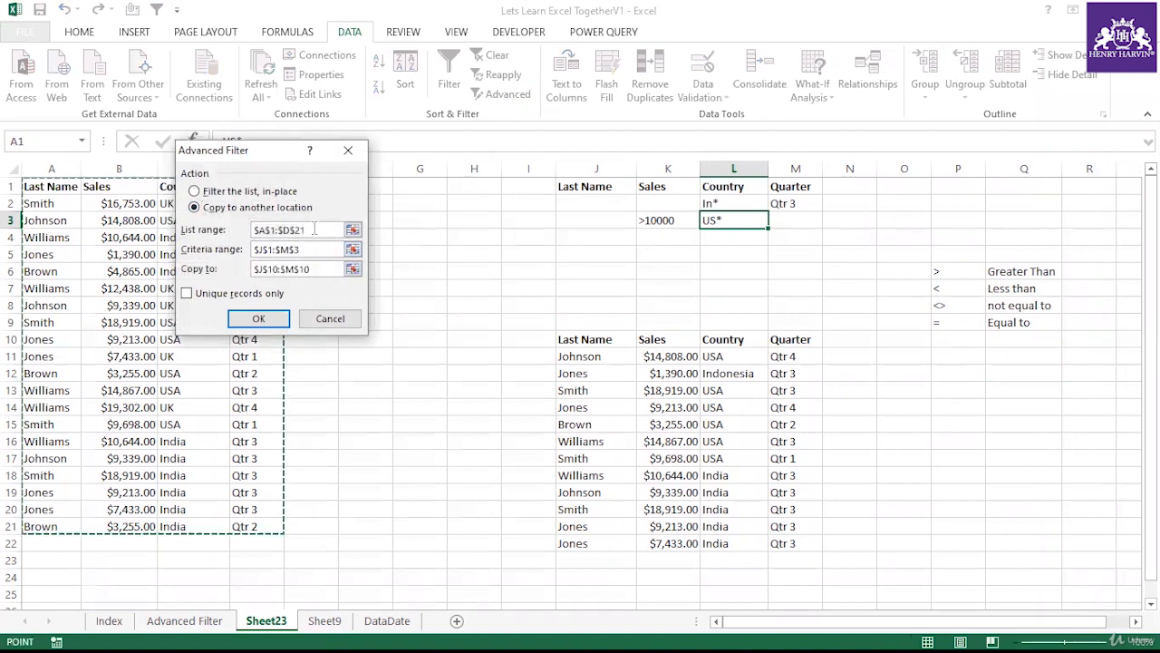
left_click(316, 250)
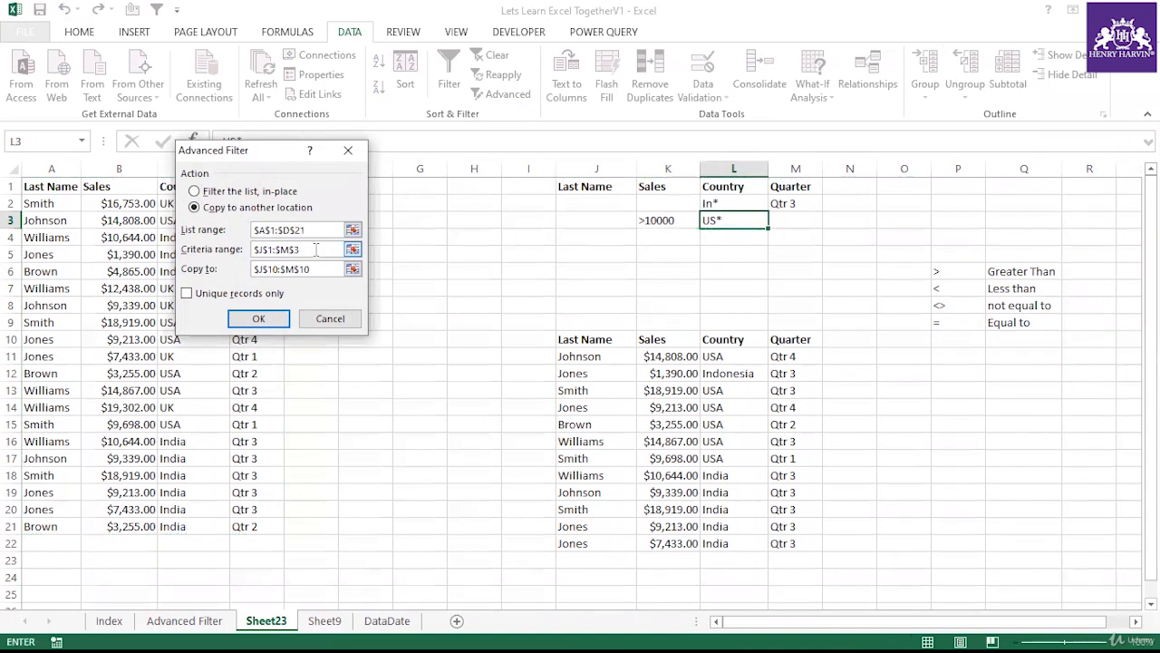
left_click(258, 319)
Review the extracted records in J10:M19 against the US* and >10000 criteria and the source table
left_click_drag(580, 346, 776, 483)
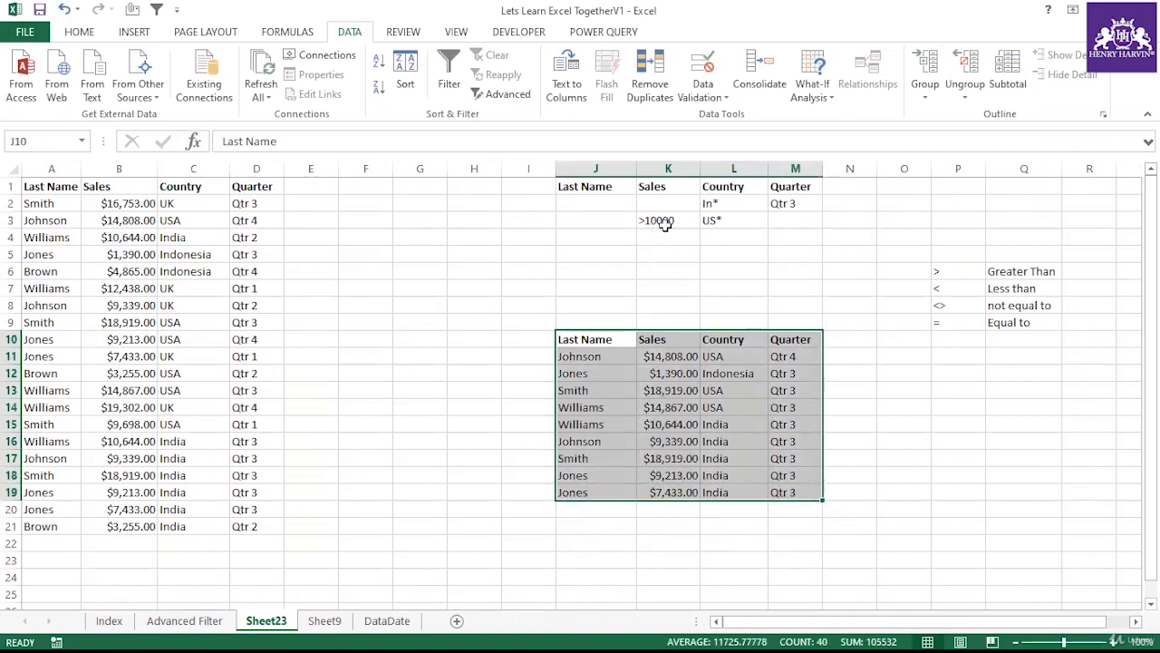
left_click(742, 220)
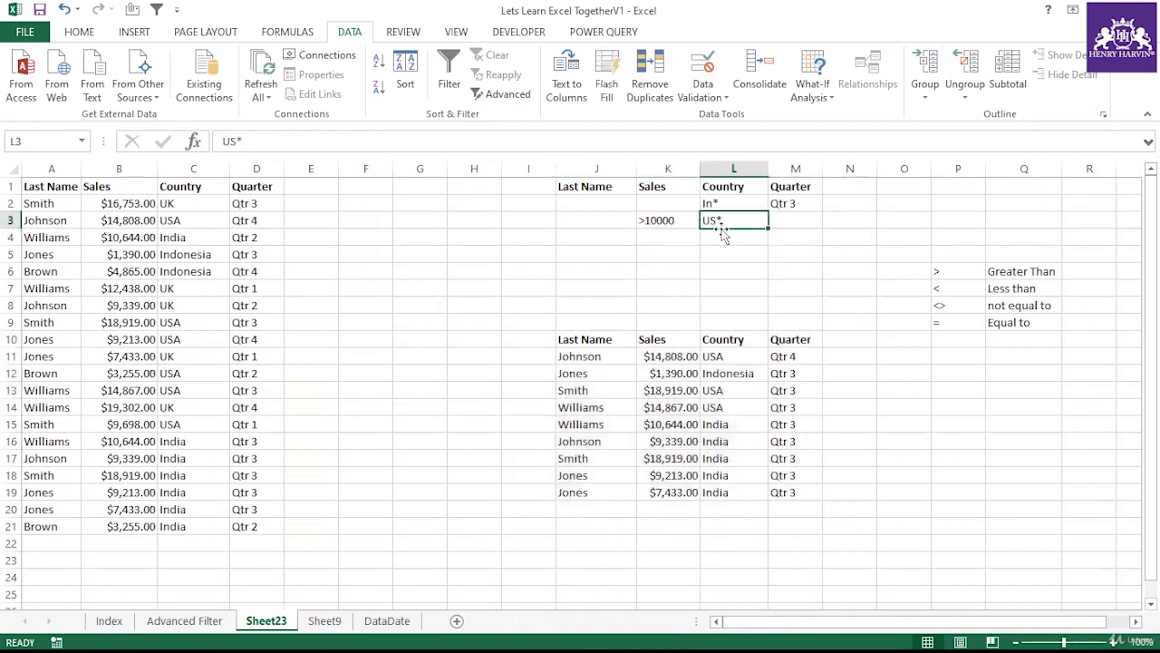
left_click_drag(54, 196, 241, 526)
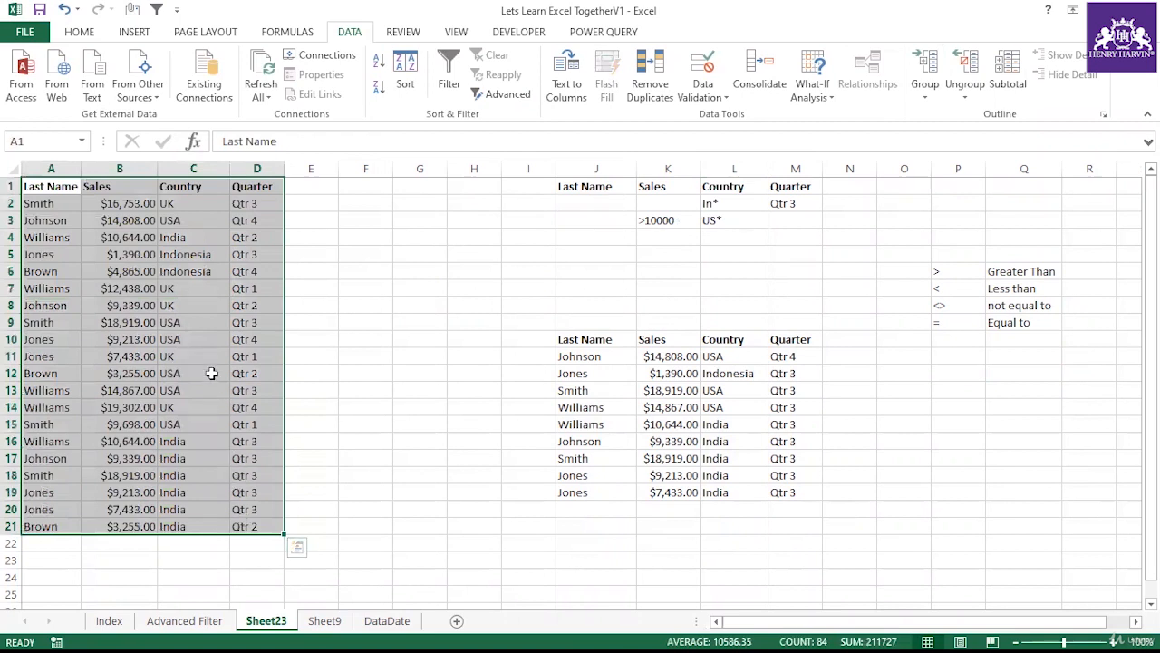
left_click(667, 221)
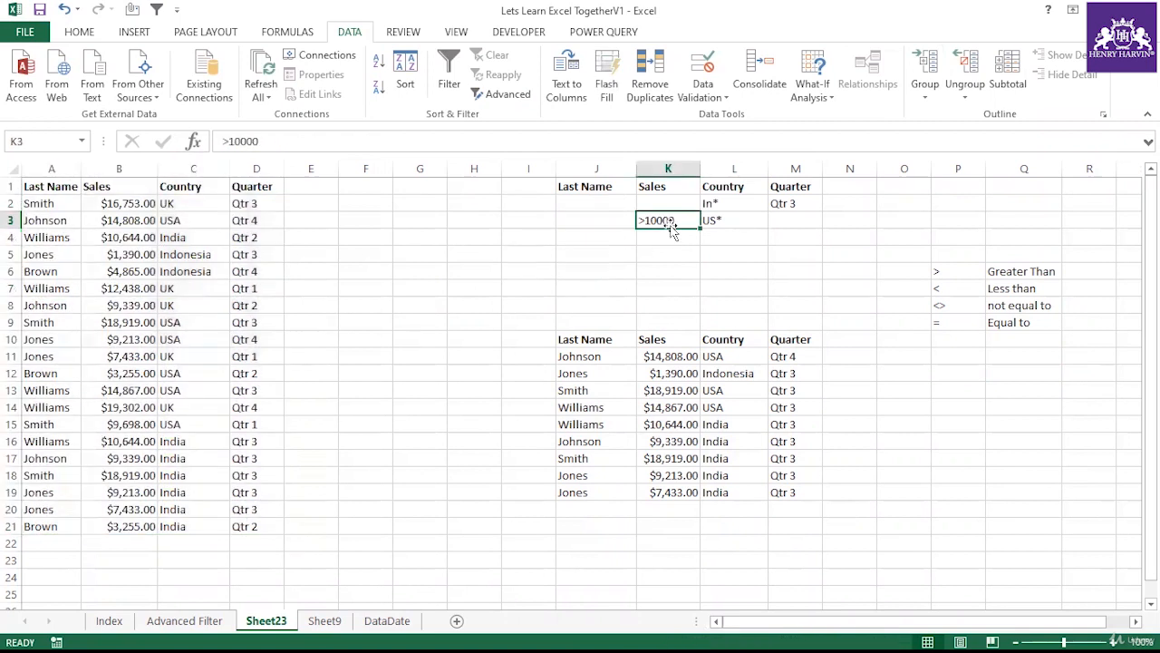
left_click(714, 354)
Fill the USA records' Sales cells K11, K13 and K14 with light green, then select the India sales values below
left_click(682, 355)
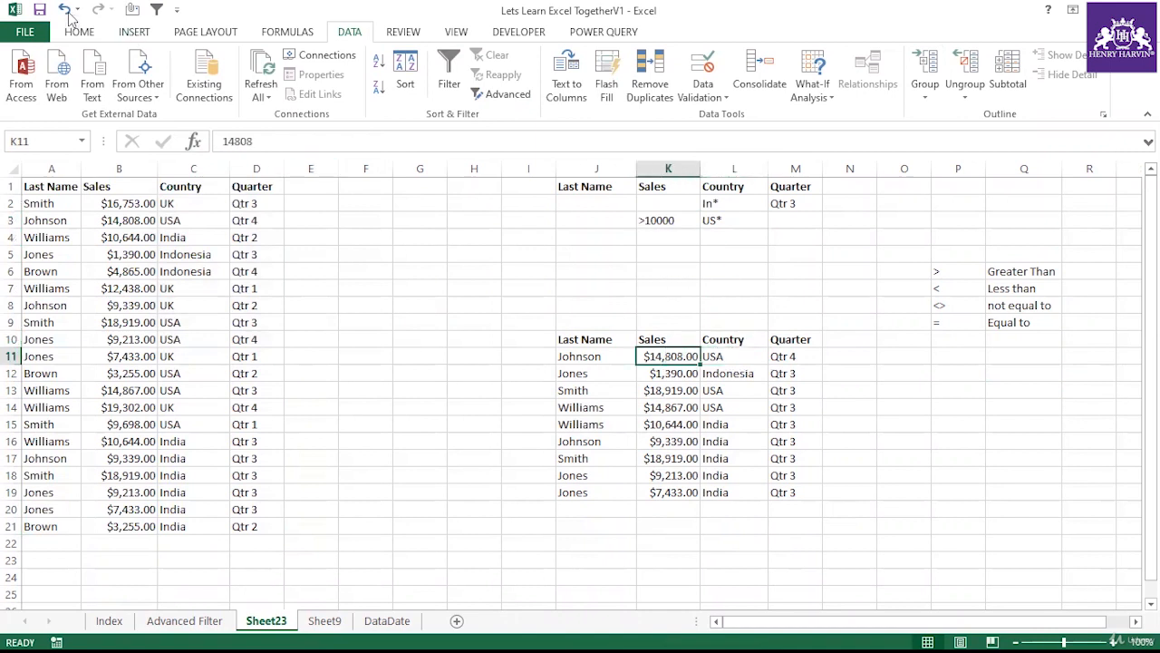
left_click(79, 32)
left_click(270, 88)
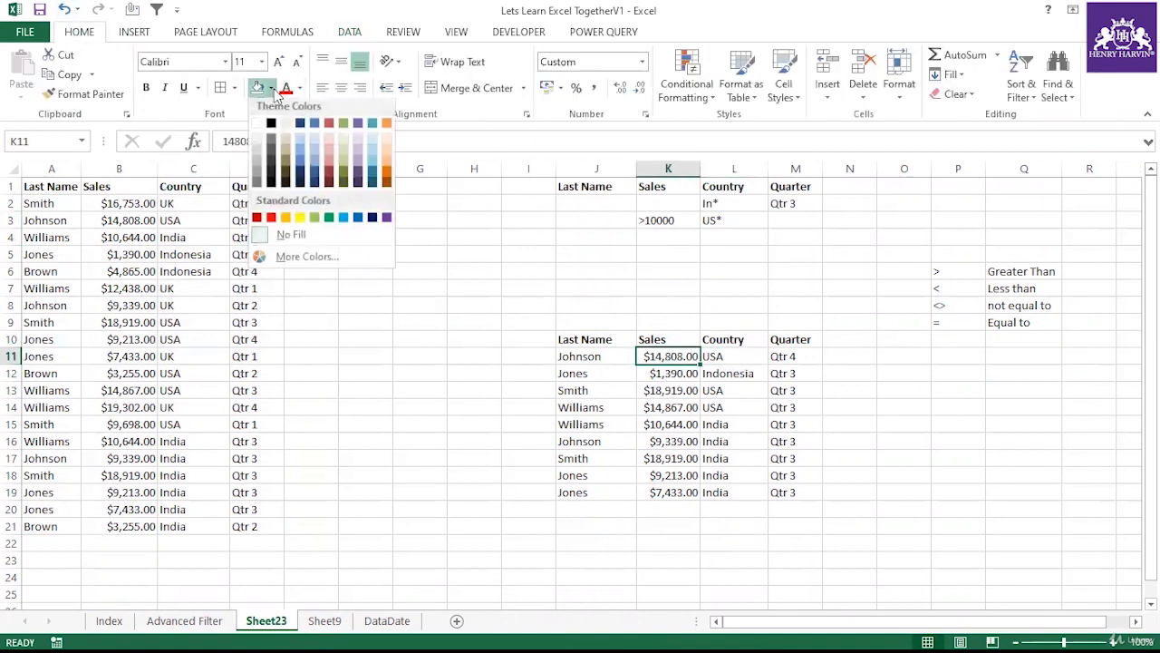
left_click(314, 220)
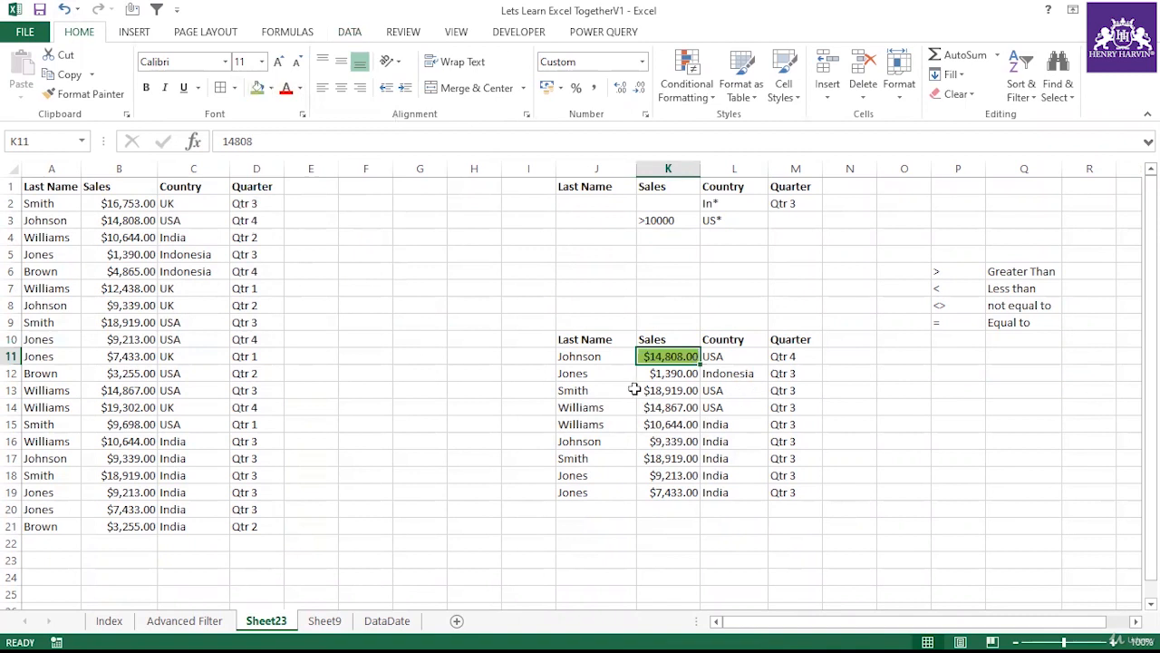
left_click(679, 391)
left_click(257, 88)
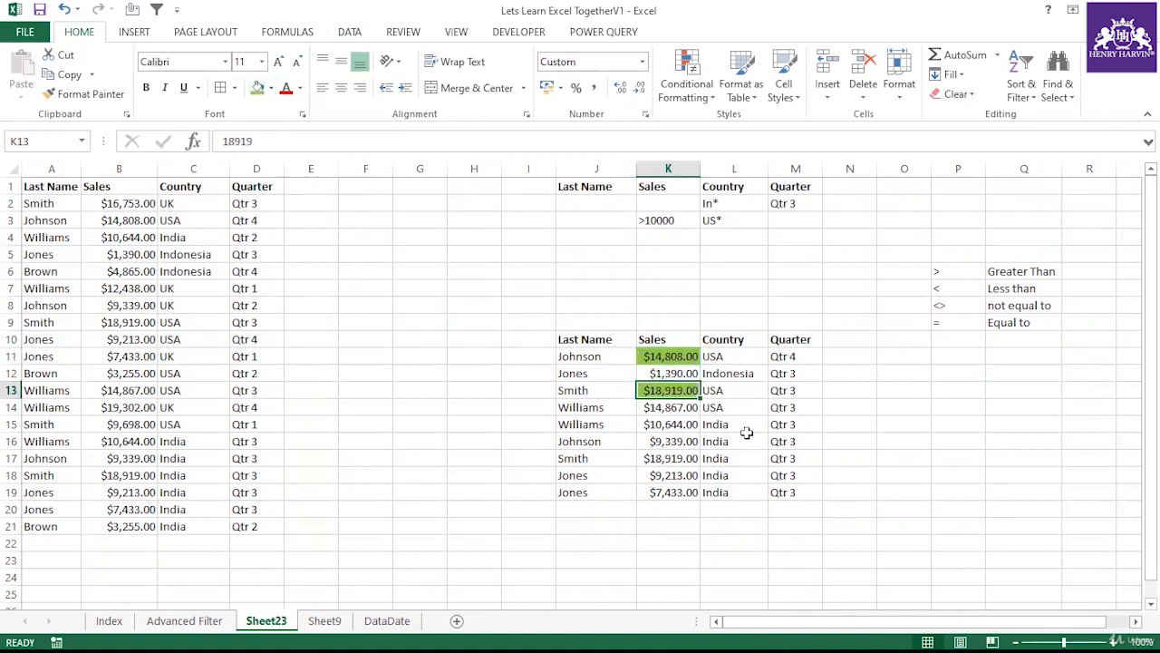
left_click(676, 408)
left_click(258, 88)
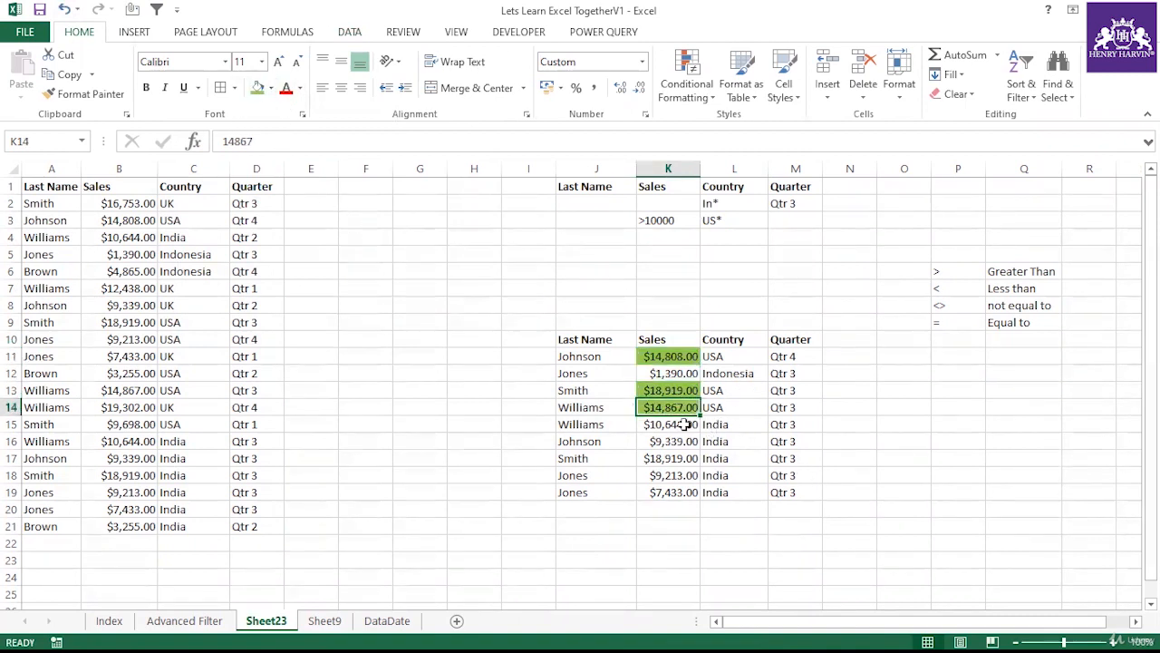
left_click_drag(684, 425, 675, 509)
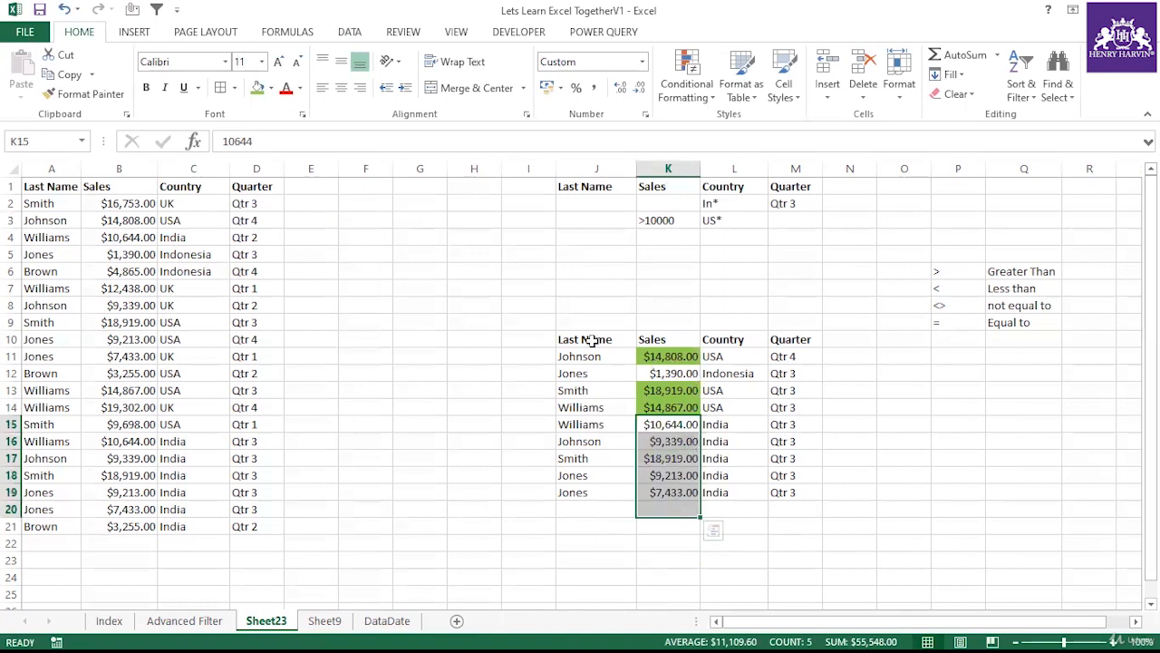
Check the extracted Indonesia and India records in J10:M19 against the In* and Qtr 3 criteria
left_click_drag(591, 340, 776, 474)
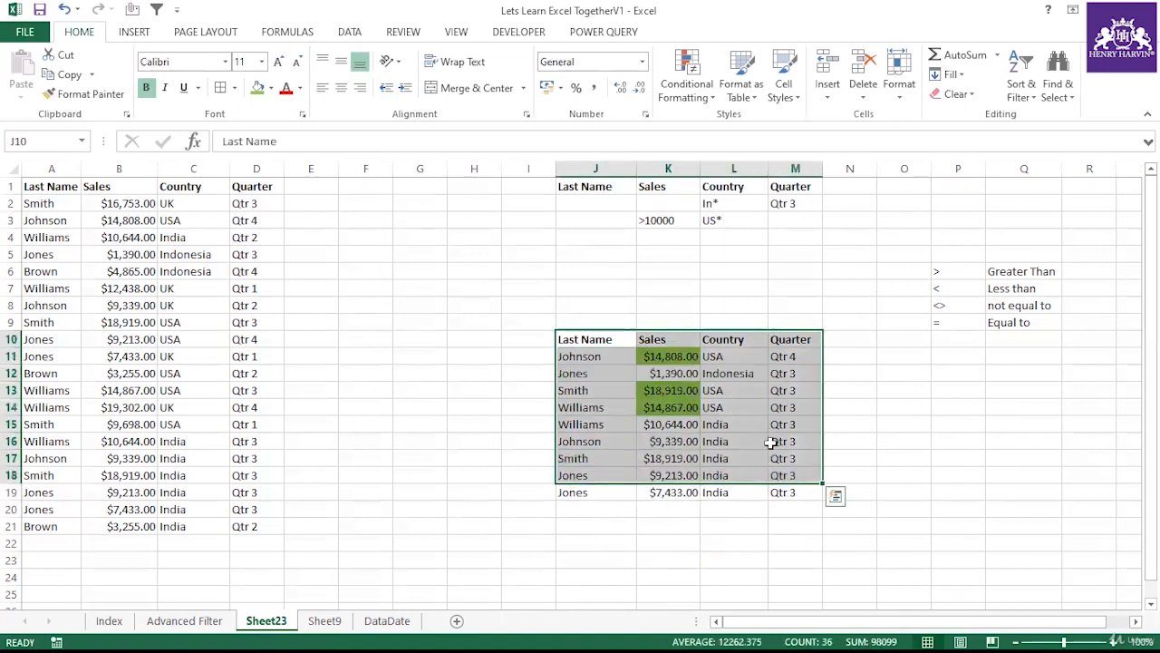
left_click(726, 426)
left_click(731, 370)
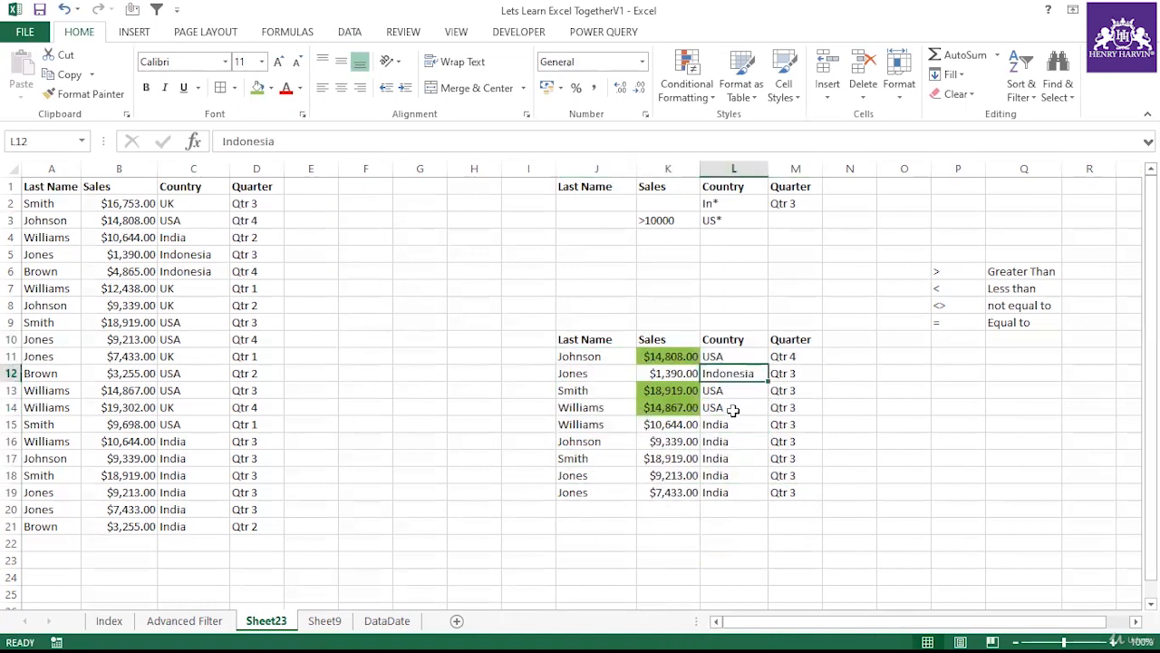
left_click(732, 427)
left_click(736, 476)
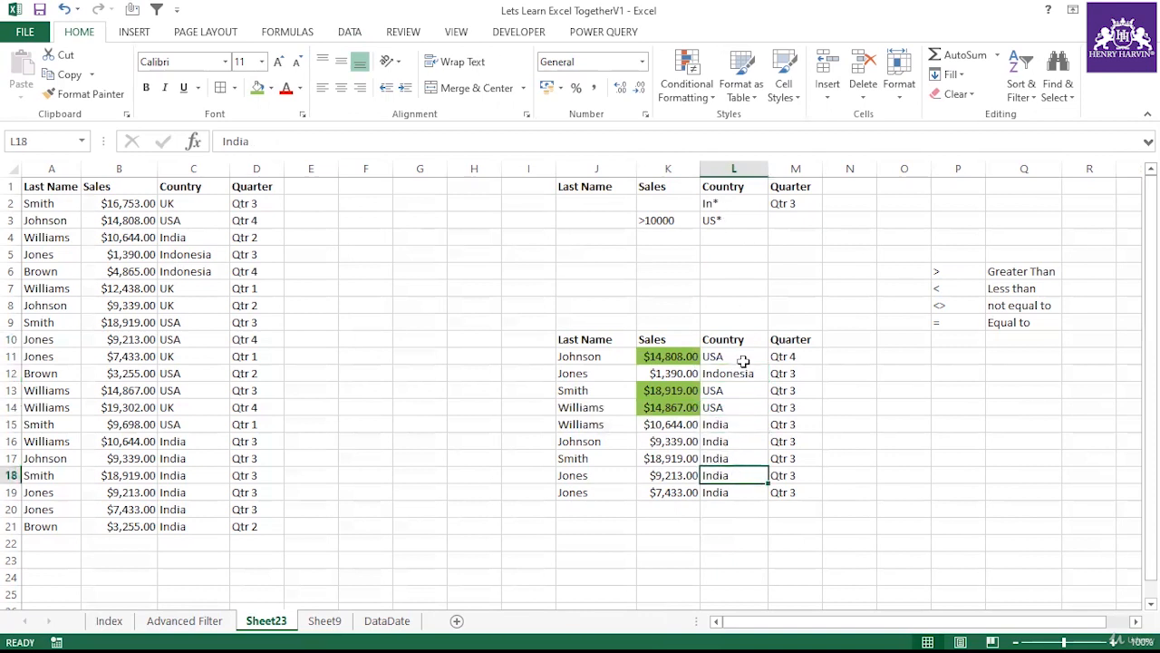
left_click(785, 201)
left_click_drag(712, 373, 801, 373)
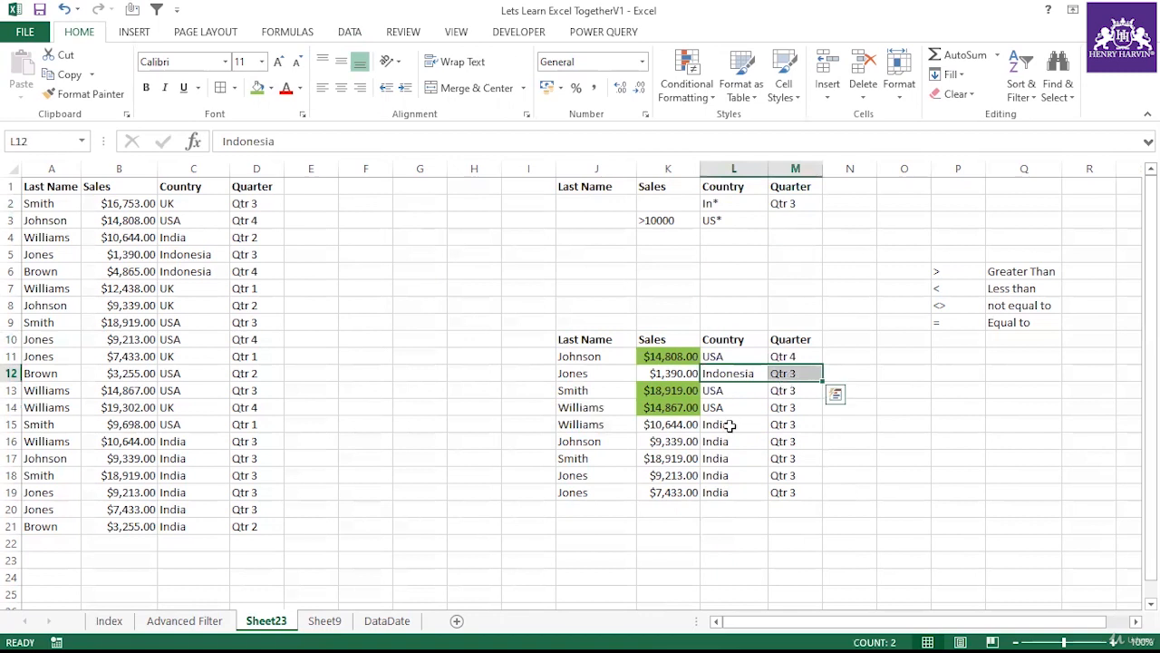
left_click_drag(729, 425, 803, 487)
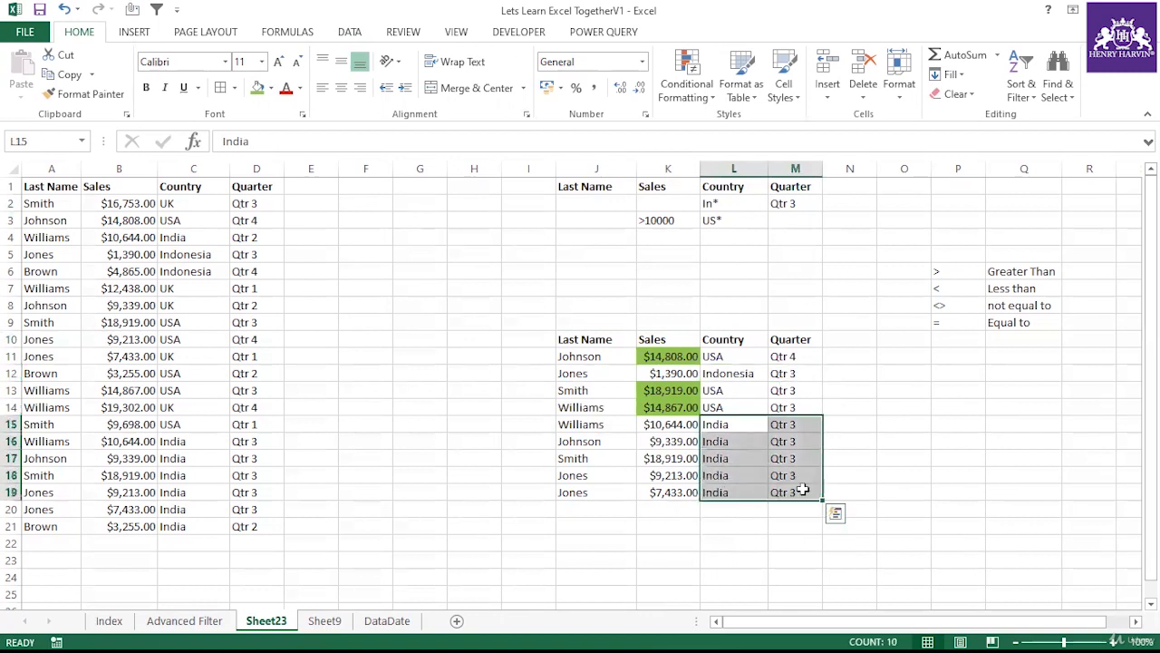
Check the US* and >10000 criteria in L3 and K3 against the extracted USA sales in K14
left_click(734, 237)
left_click(732, 221)
left_click(668, 220)
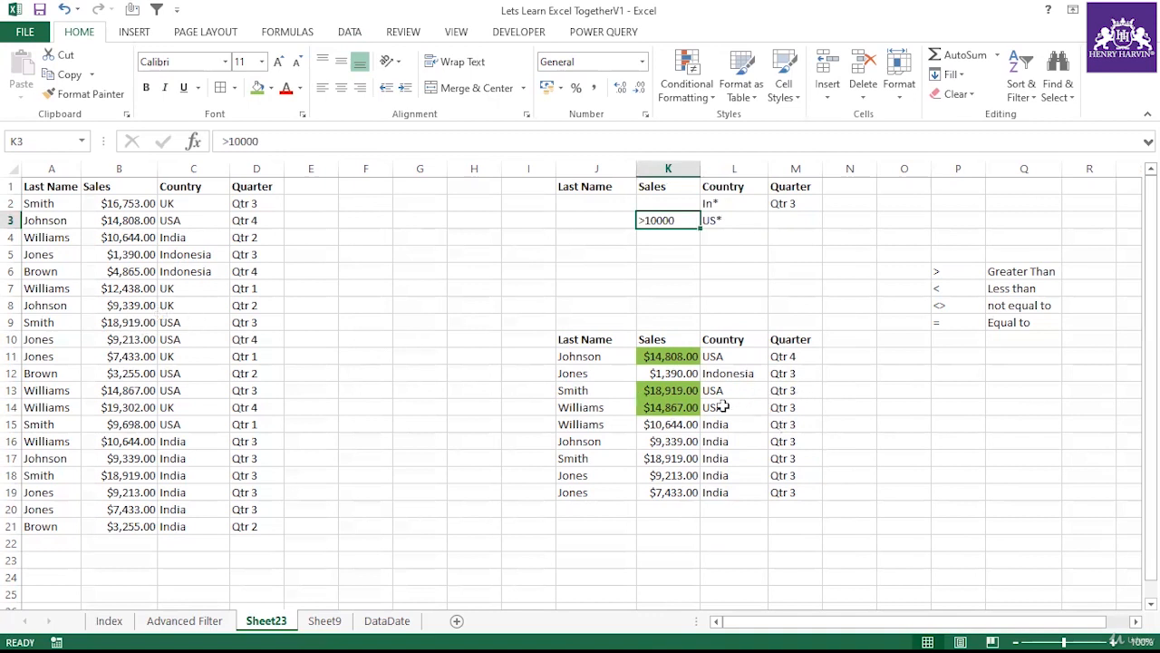
left_click(665, 407)
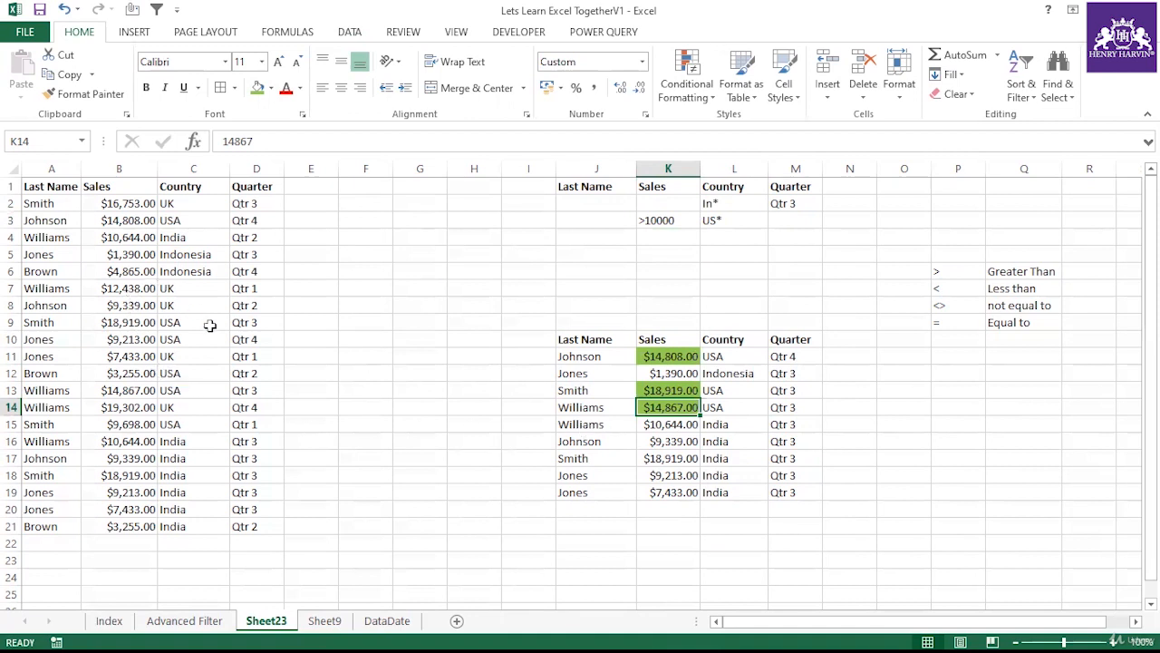
Change the quarter of the USA record in source cell D13 to Qtr 2
left_click(145, 391)
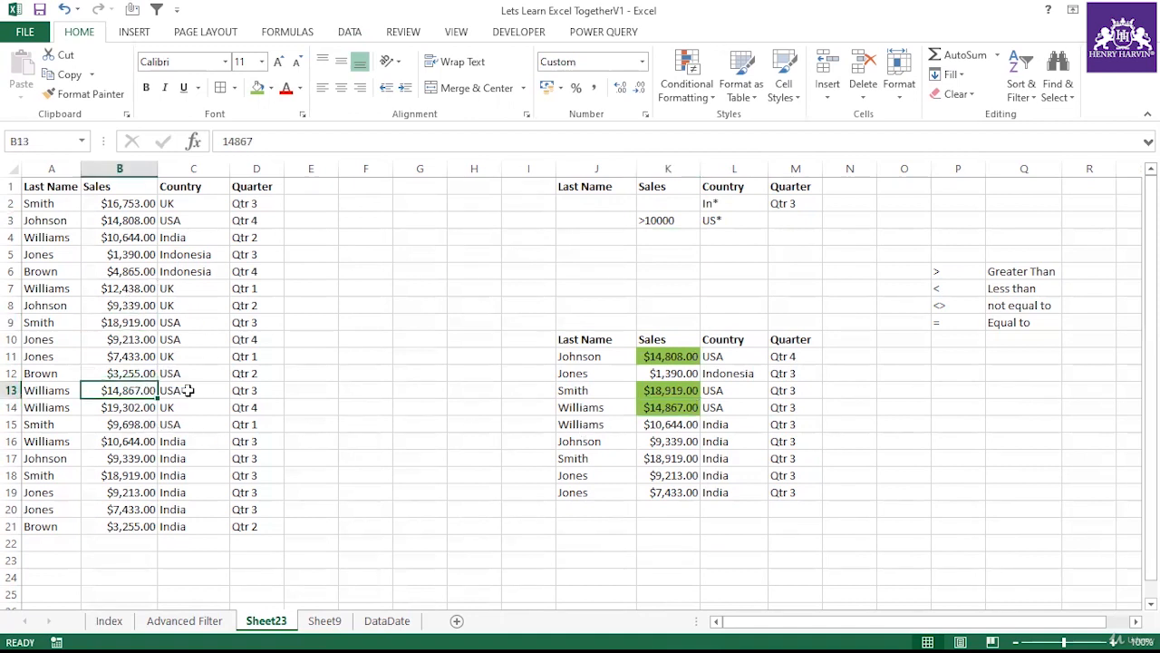
double_click(266, 390)
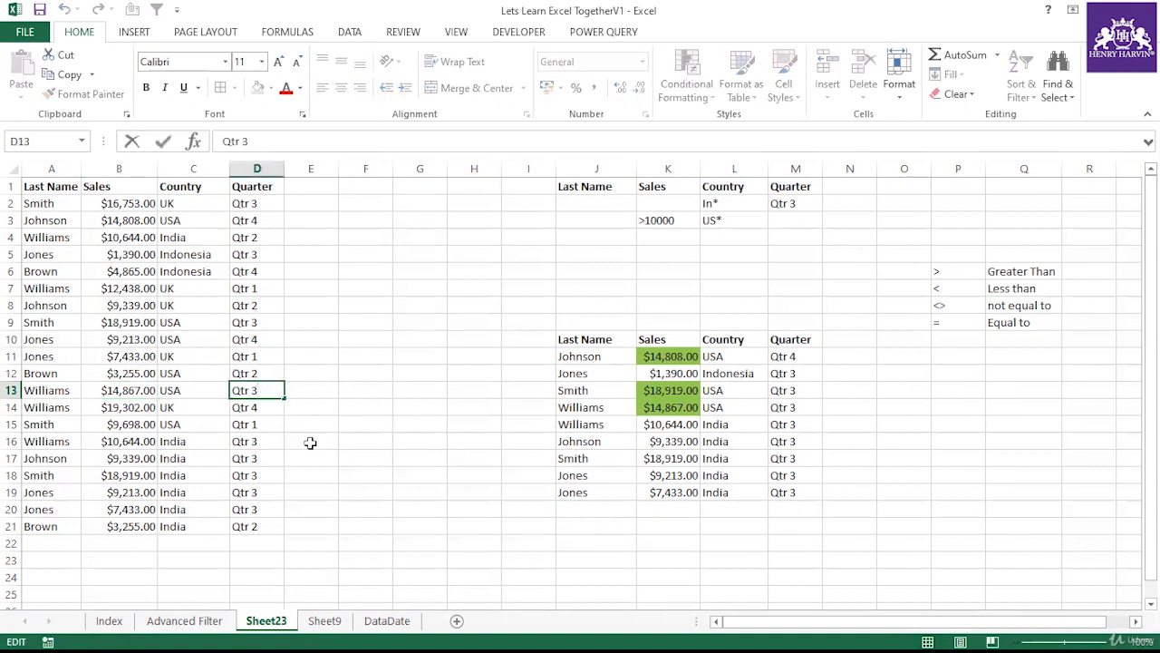
type("2")
left_click(614, 446)
Enter Qtr 2 as the quarter criterion for the US* row in M3
left_click(782, 220)
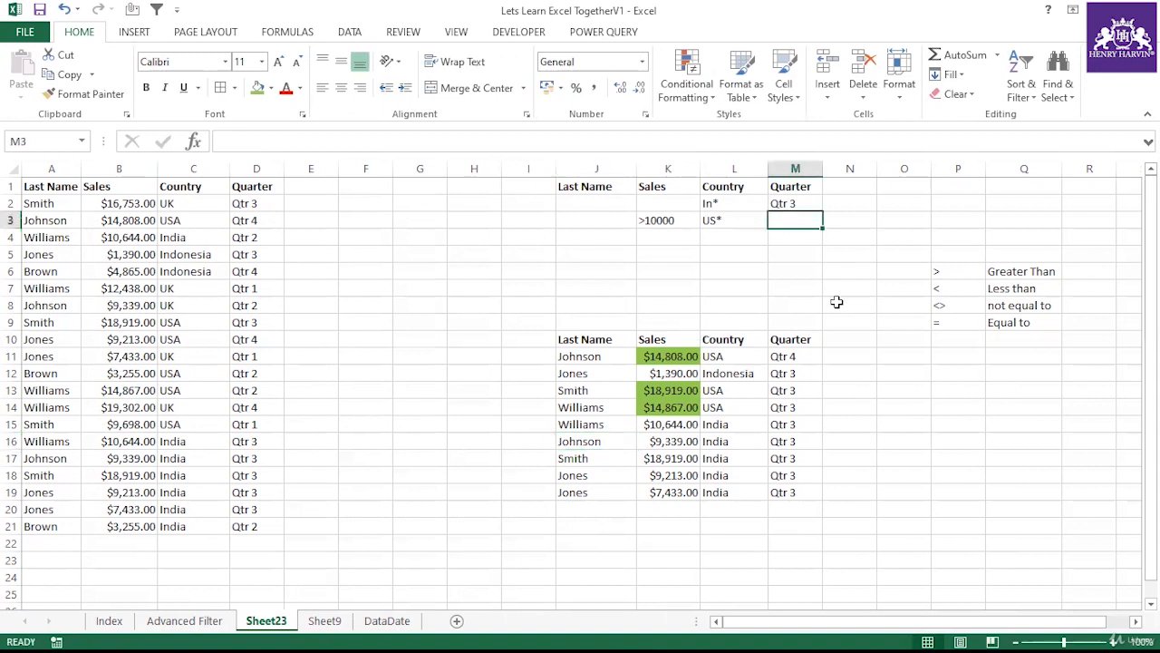
type("Qtr 3")
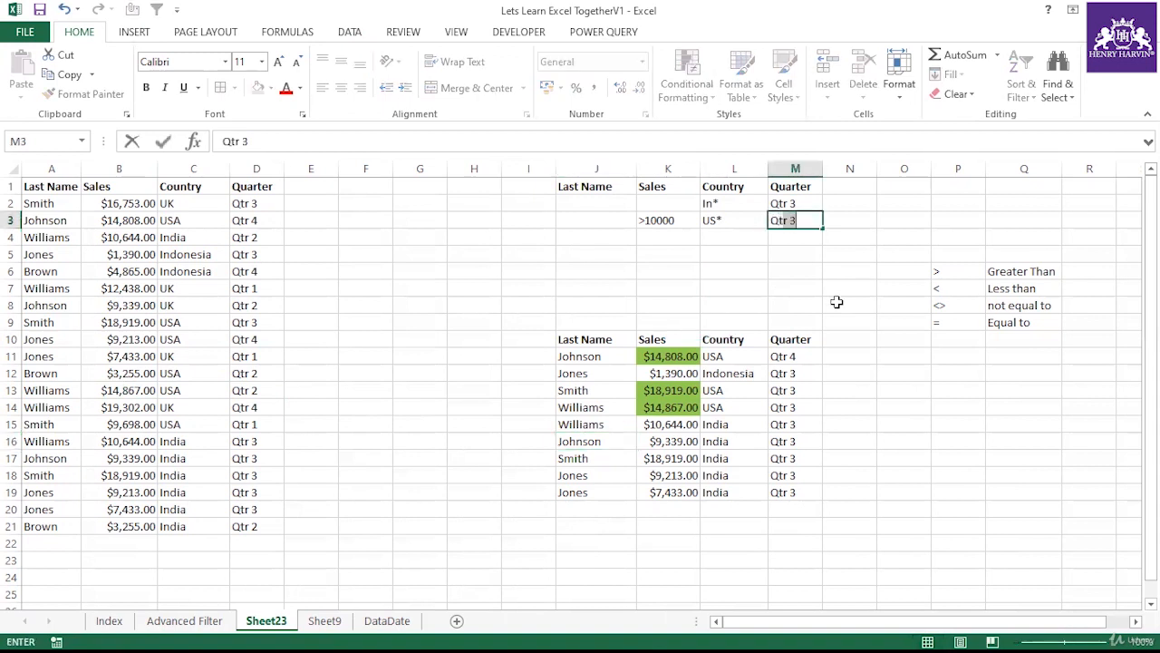
type("e")
key("BackSpace")
type("r 2")
left_click(918, 316)
Examine the source list A1:D21 and the criteria block starting at J1 as inputs for the Advanced Filter
left_click_drag(54, 186, 259, 528)
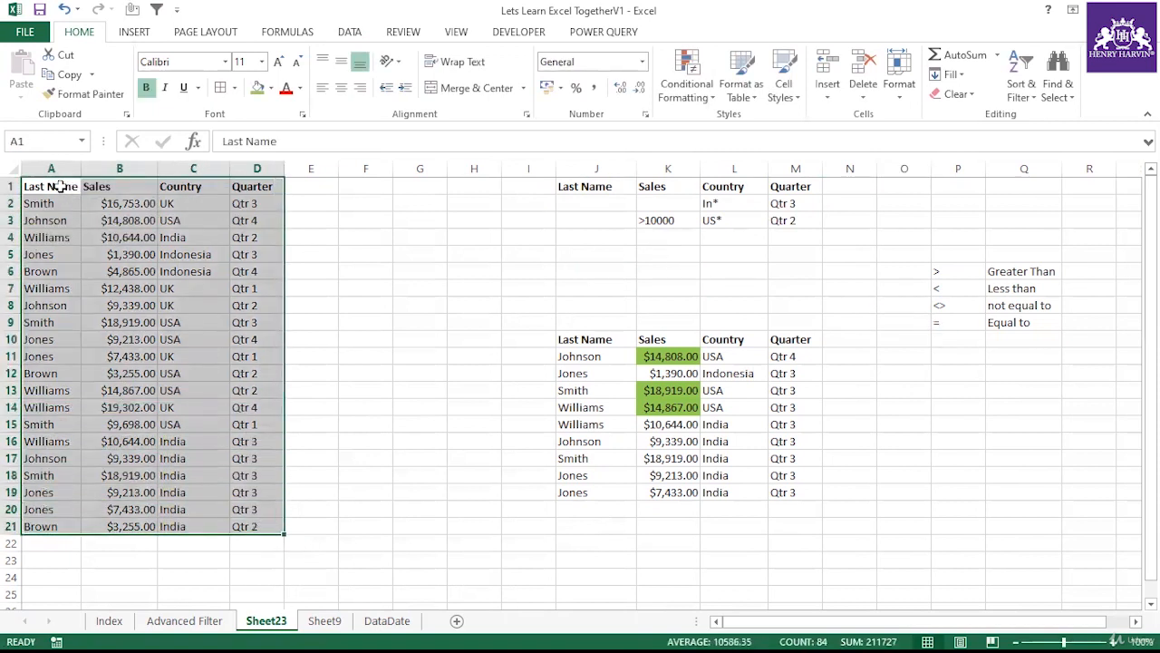
left_click_drag(57, 185, 260, 520)
left_click_drag(52, 186, 260, 528)
scroll(129, 429, "down", 9)
scroll(136, 444, "up", 3)
scroll(217, 478, "up", 6)
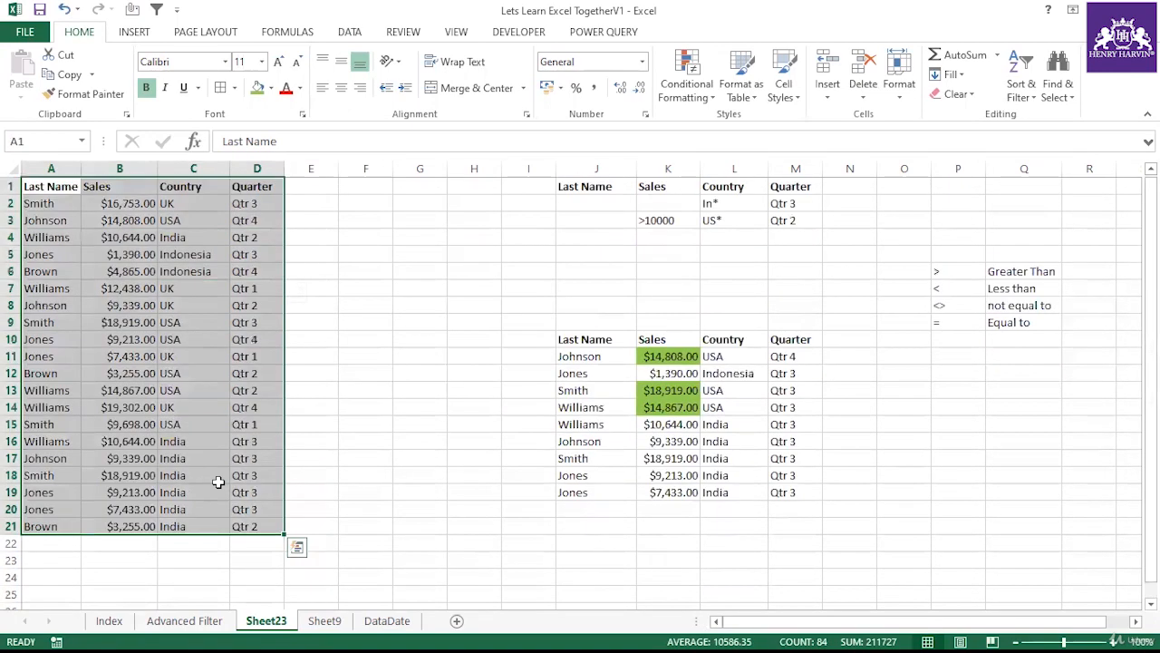
left_click_drag(581, 185, 795, 222)
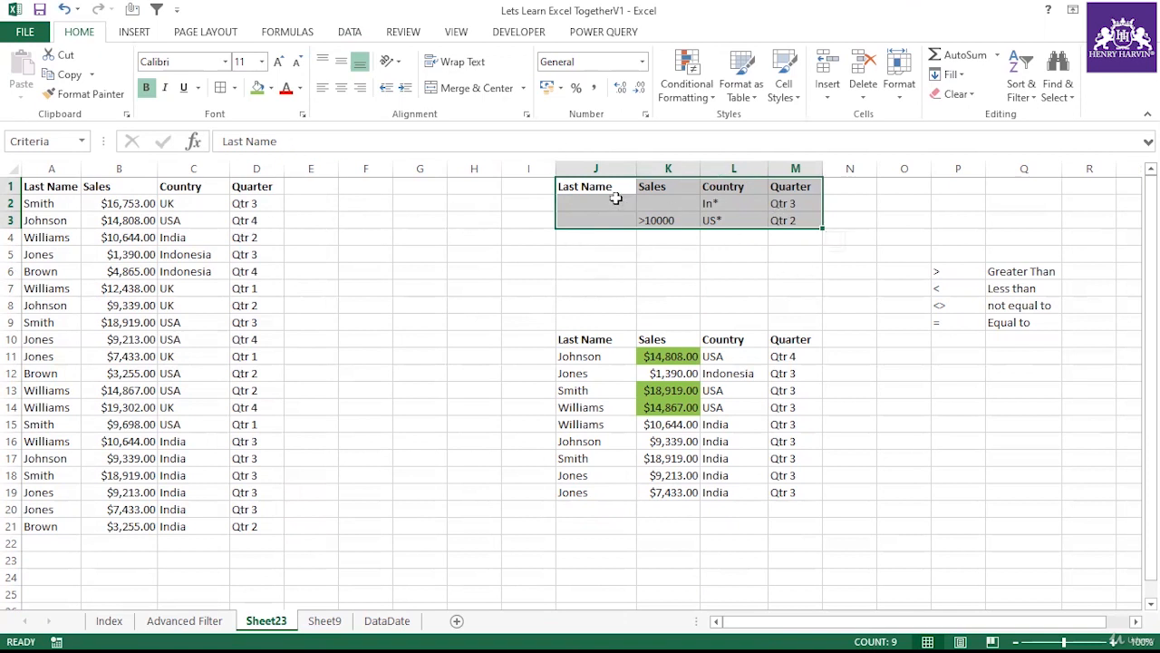
left_click_drag(614, 202, 791, 253)
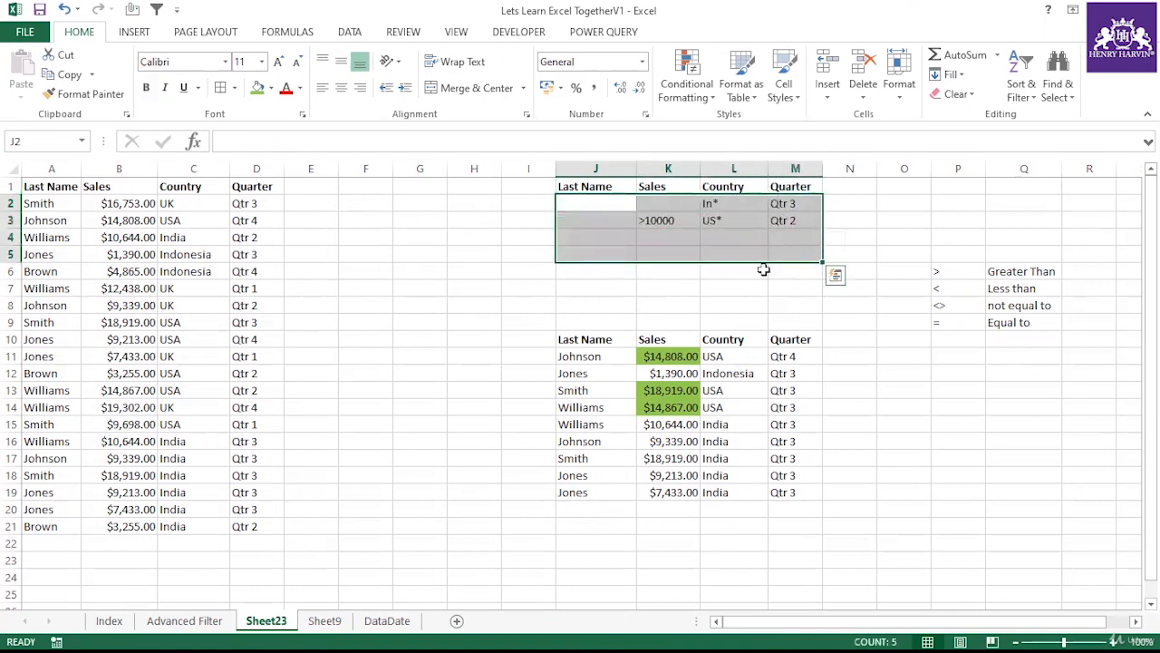
Widen the Country column L slightly and check the extract range J10:M19 and the criteria block above it
left_click_drag(699, 175, 699, 175)
left_click_drag(768, 169, 775, 167)
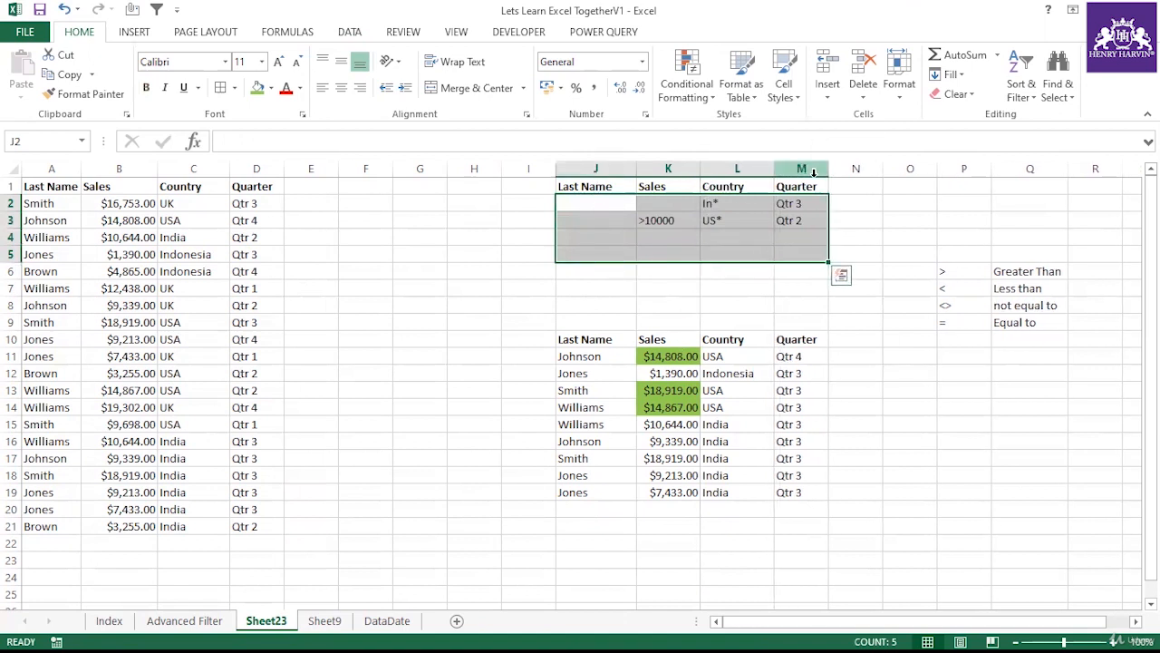
left_click_drag(598, 340, 790, 489)
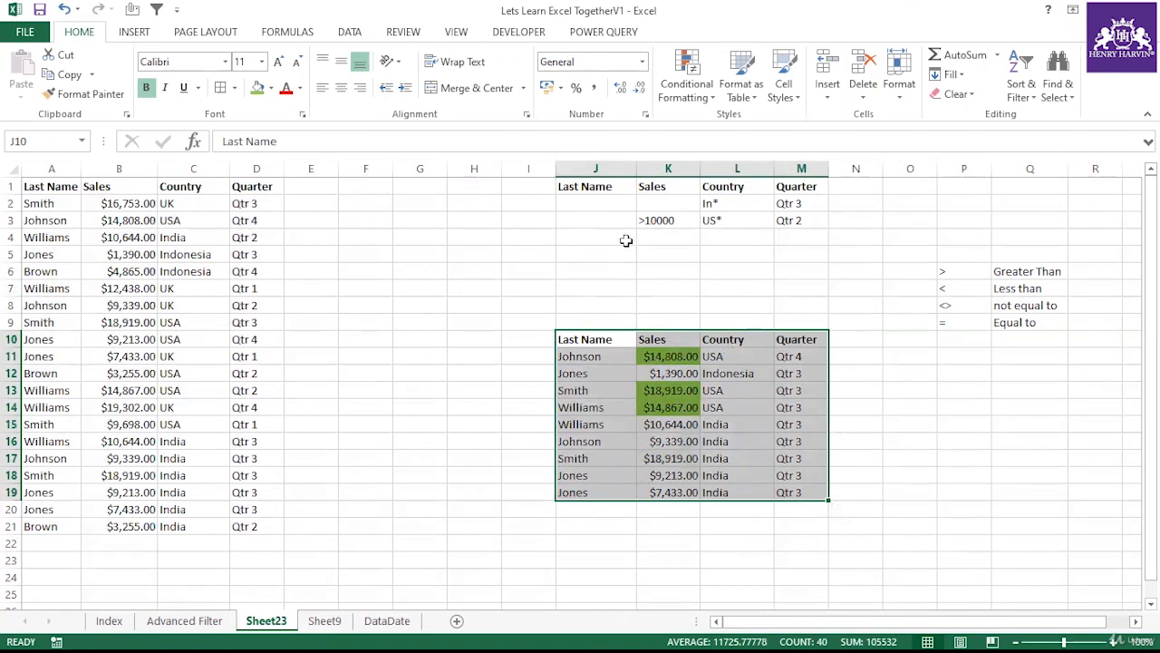
left_click_drag(599, 187, 787, 231)
left_click(484, 223)
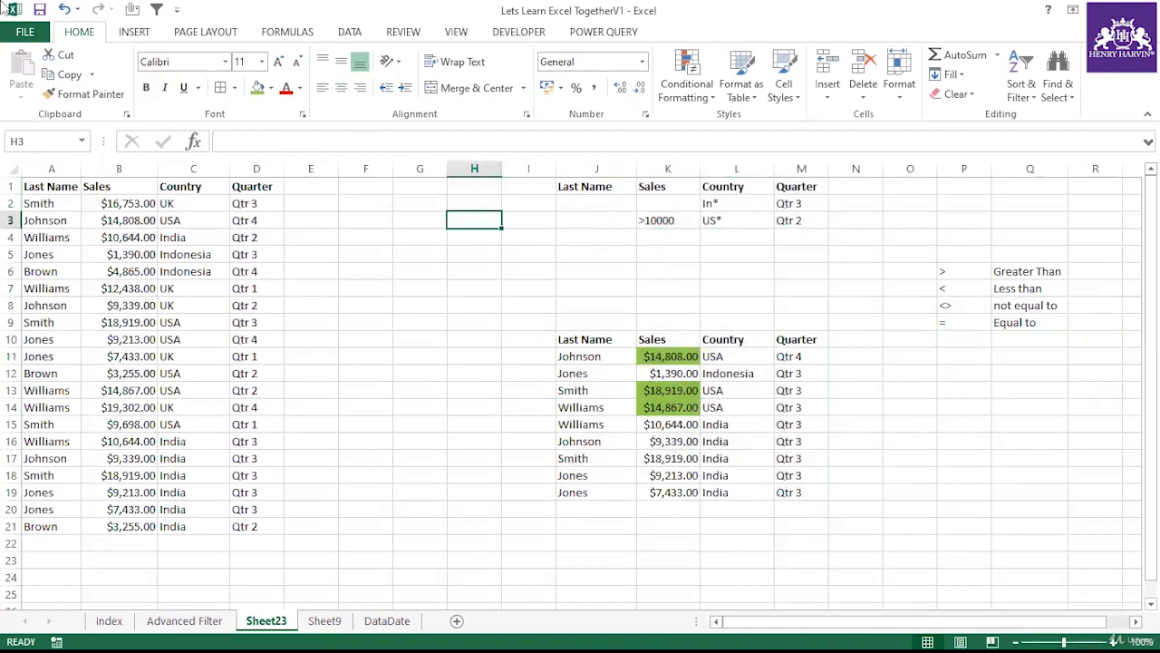
Run the Advanced Filter on A1:D21 with criteria range J1:M3, copying the matching records to J10:M10
left_click(350, 32)
left_click(489, 94)
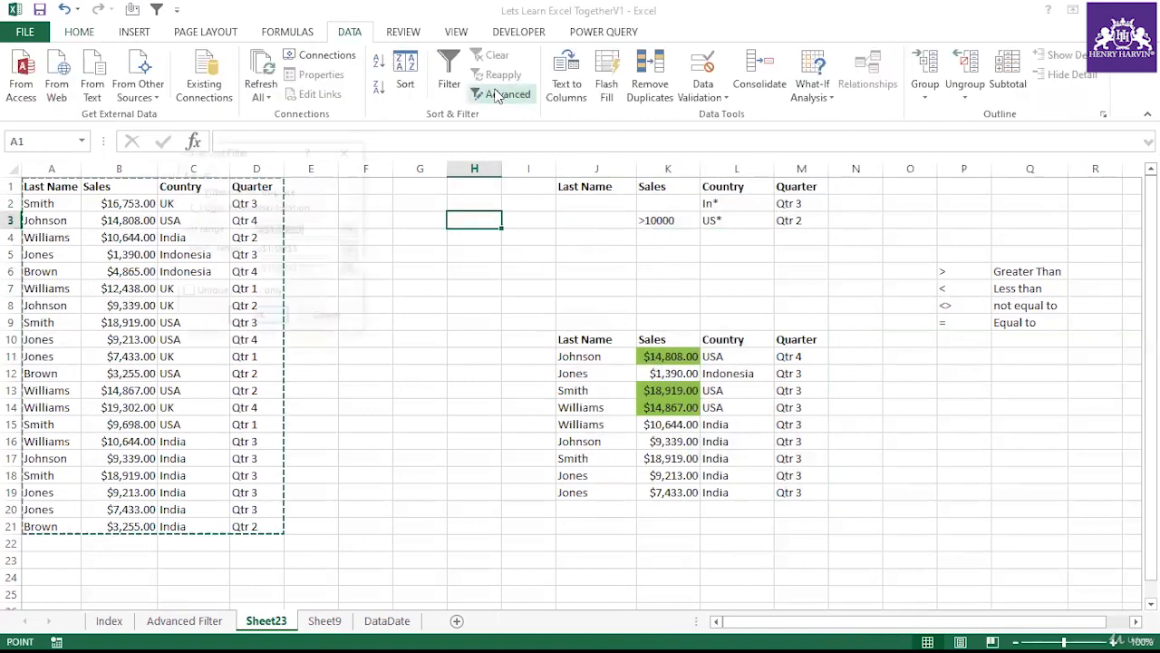
left_click(194, 207)
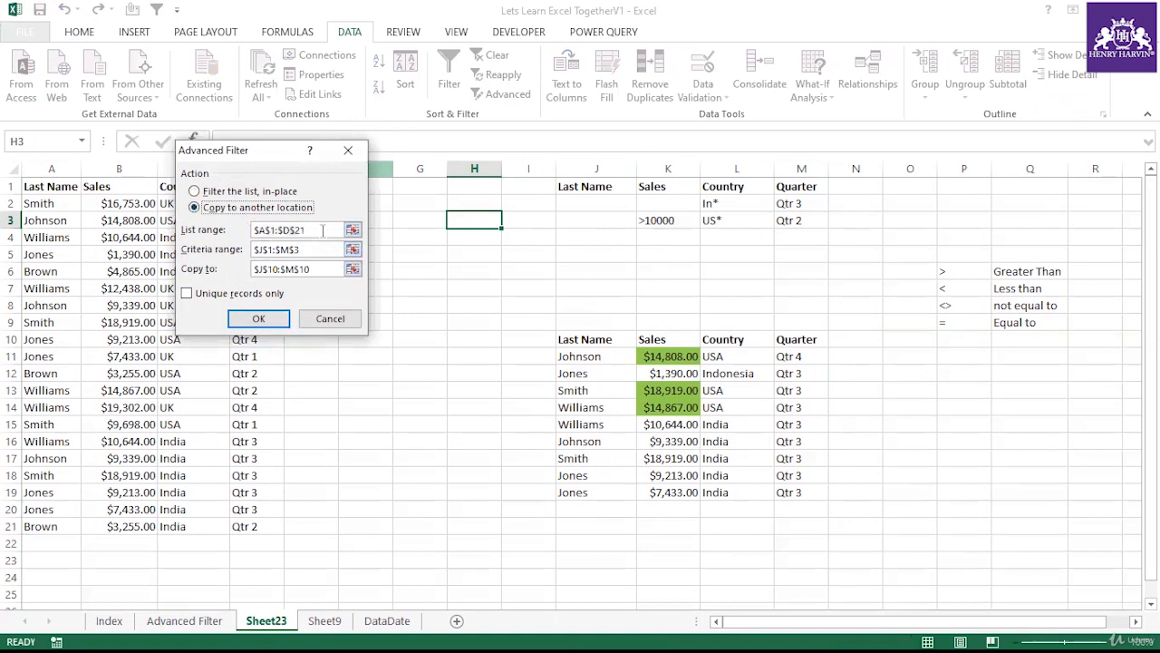
left_click(309, 248)
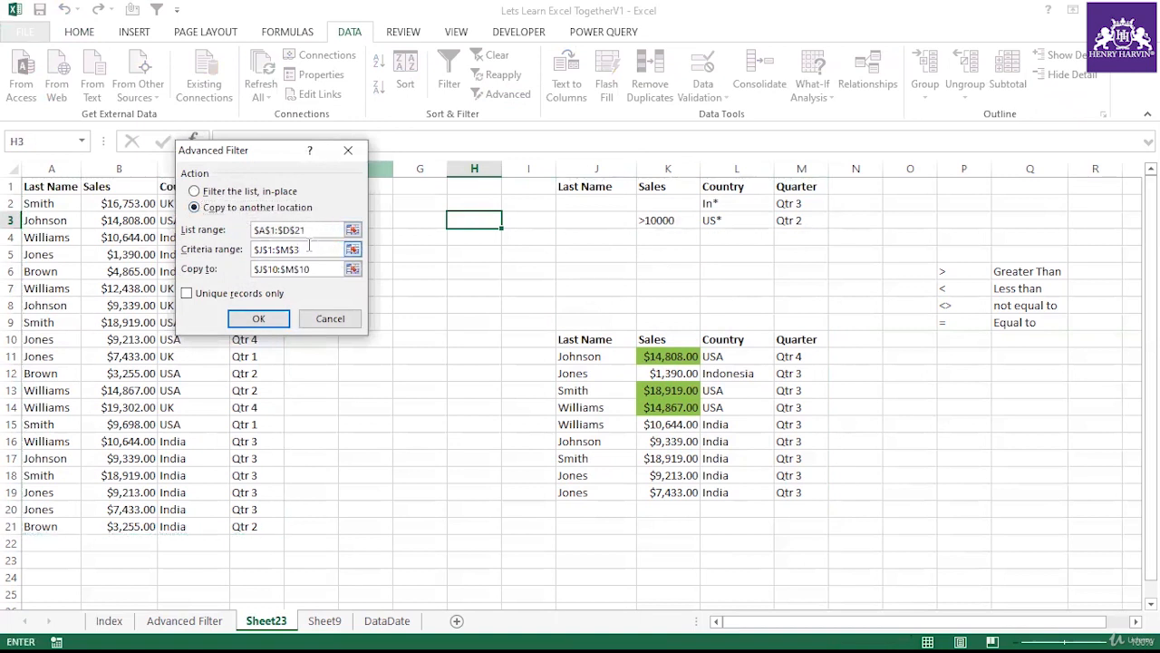
left_click(317, 270)
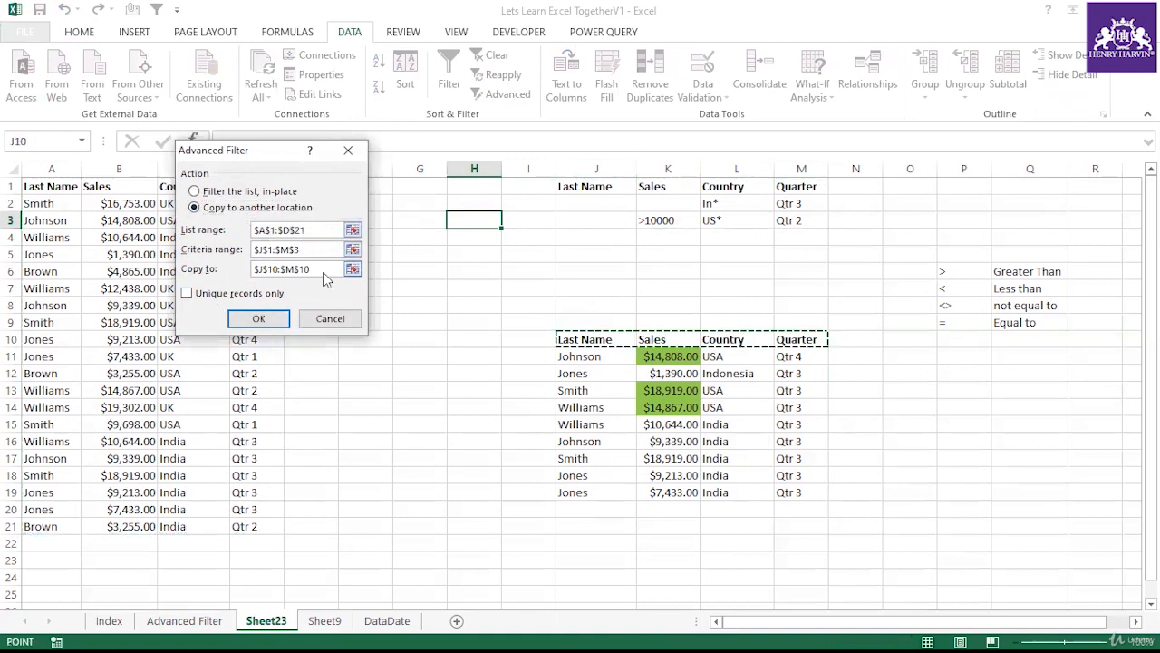
left_click(269, 324)
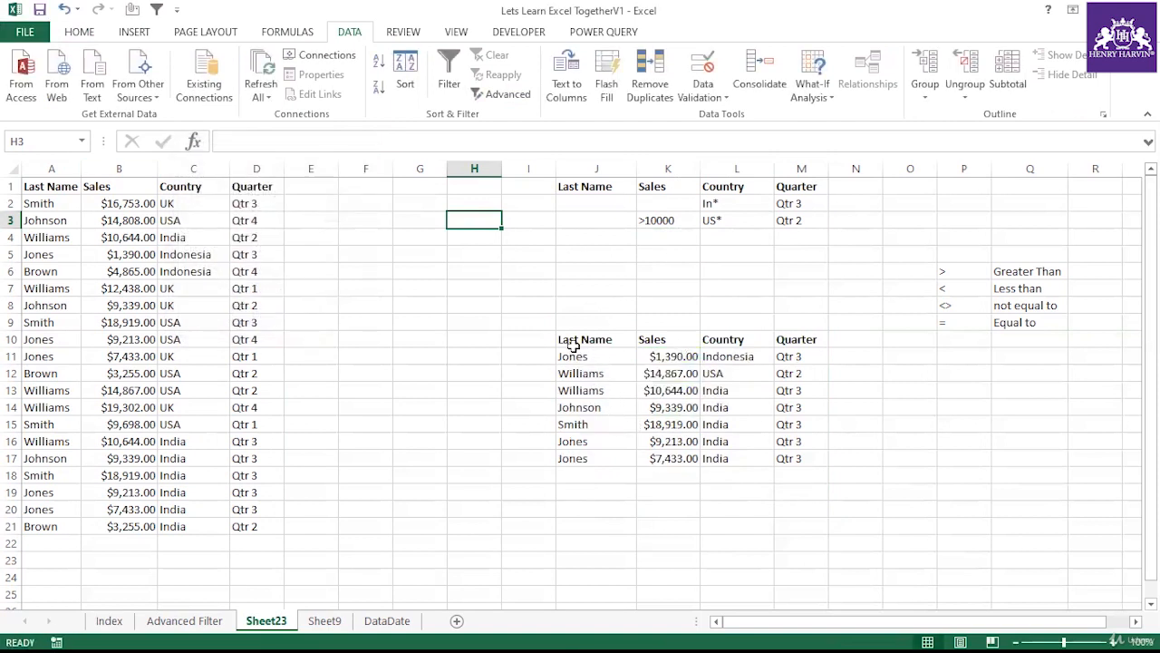
Review the refreshed extract in J10:M17, comparing the India records with the USA record in row 12
left_click_drag(575, 355, 789, 456)
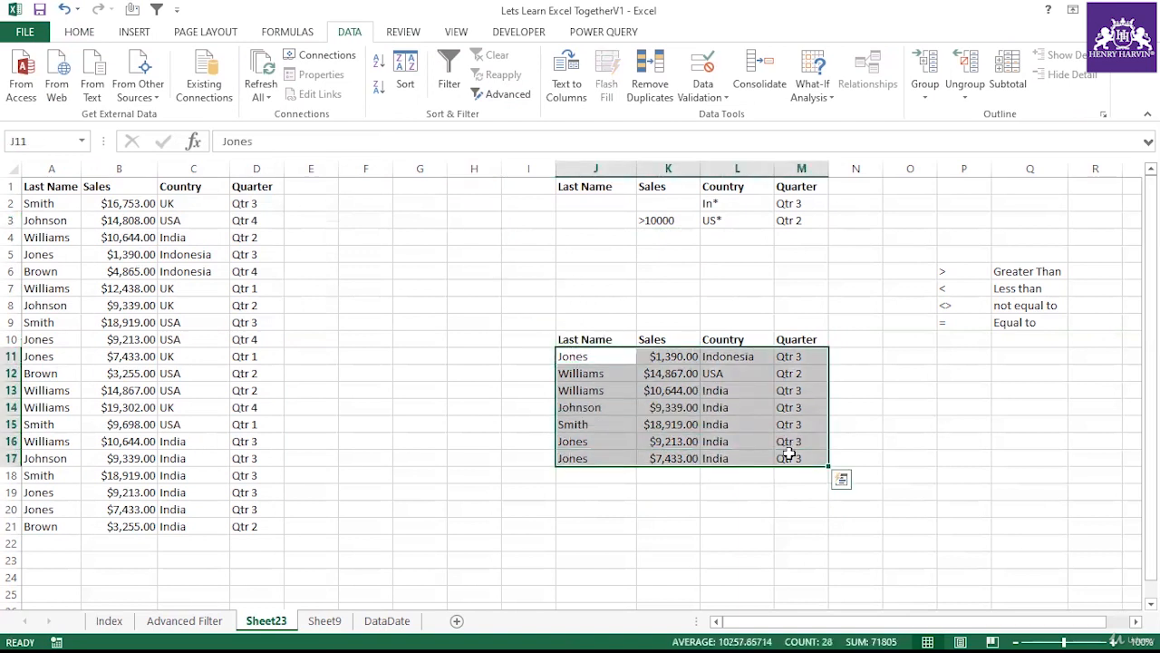
left_click(575, 358)
left_click_drag(581, 404, 812, 466)
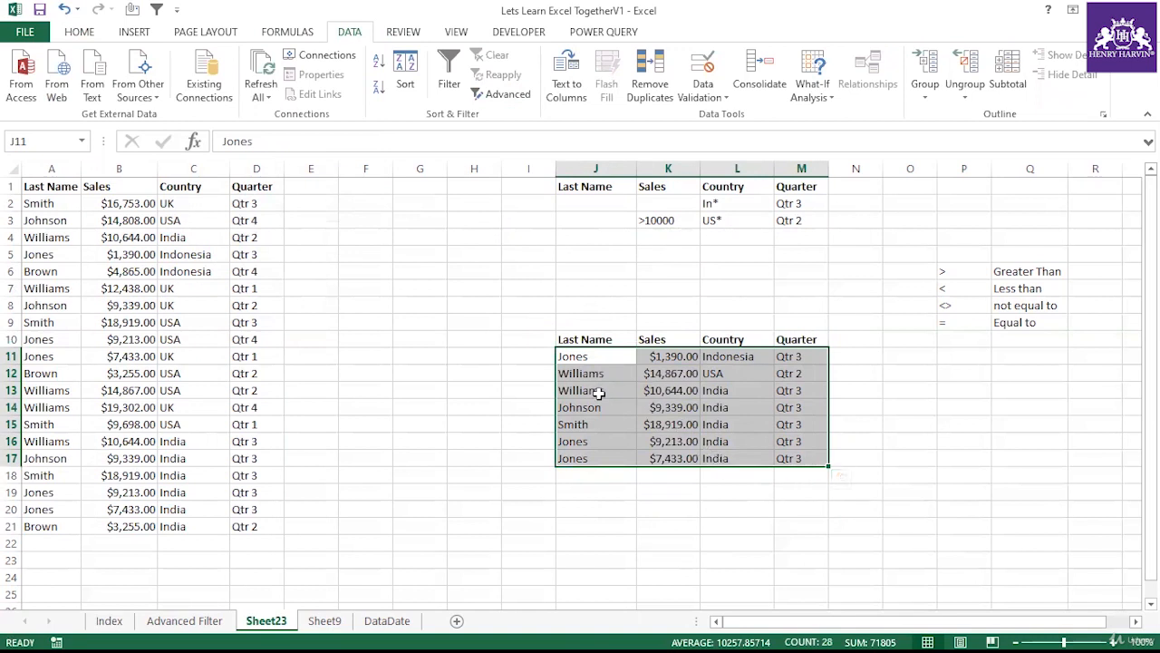
left_click_drag(591, 390, 775, 388)
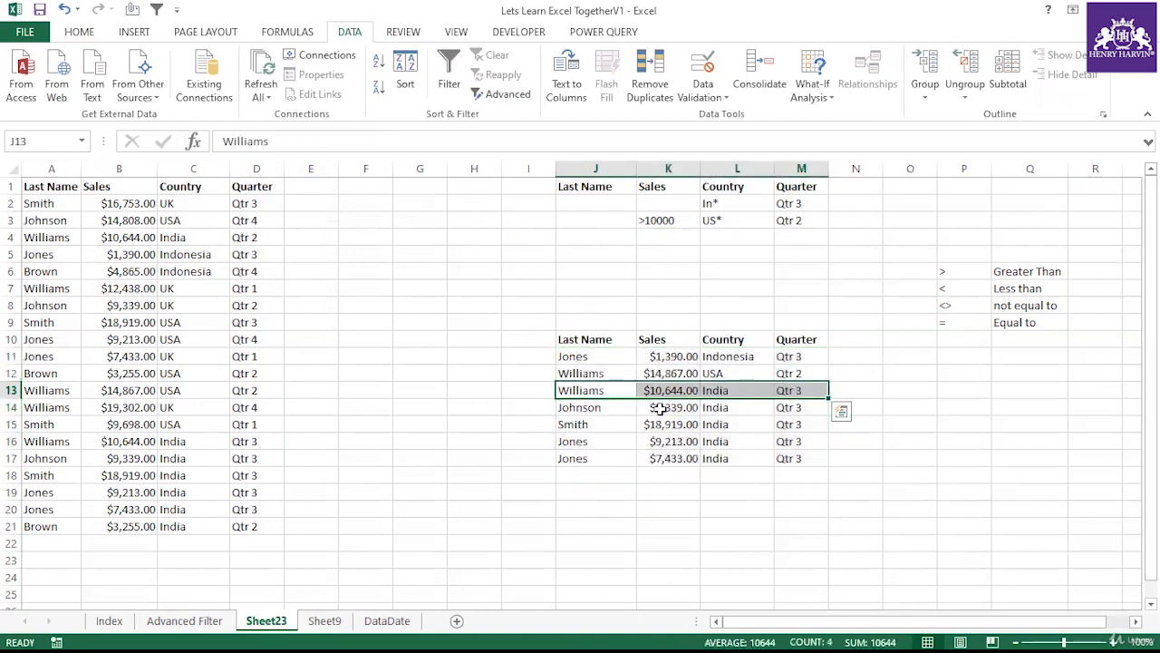
left_click(598, 423)
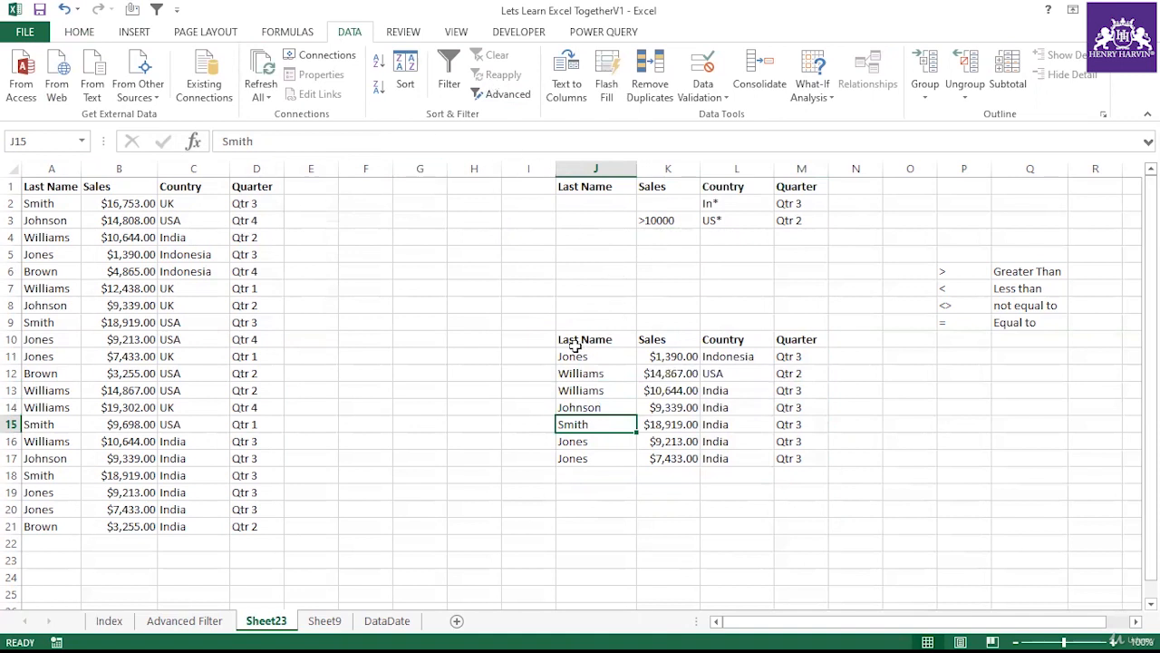
left_click_drag(574, 347, 803, 550)
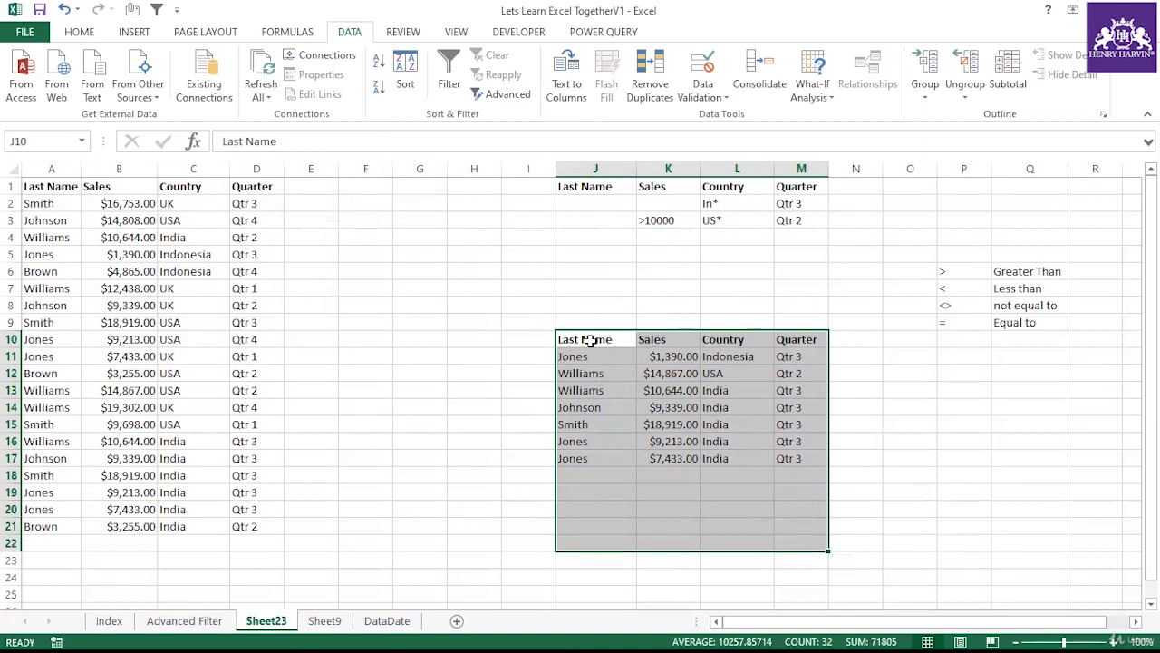
left_click_drag(589, 340, 803, 459)
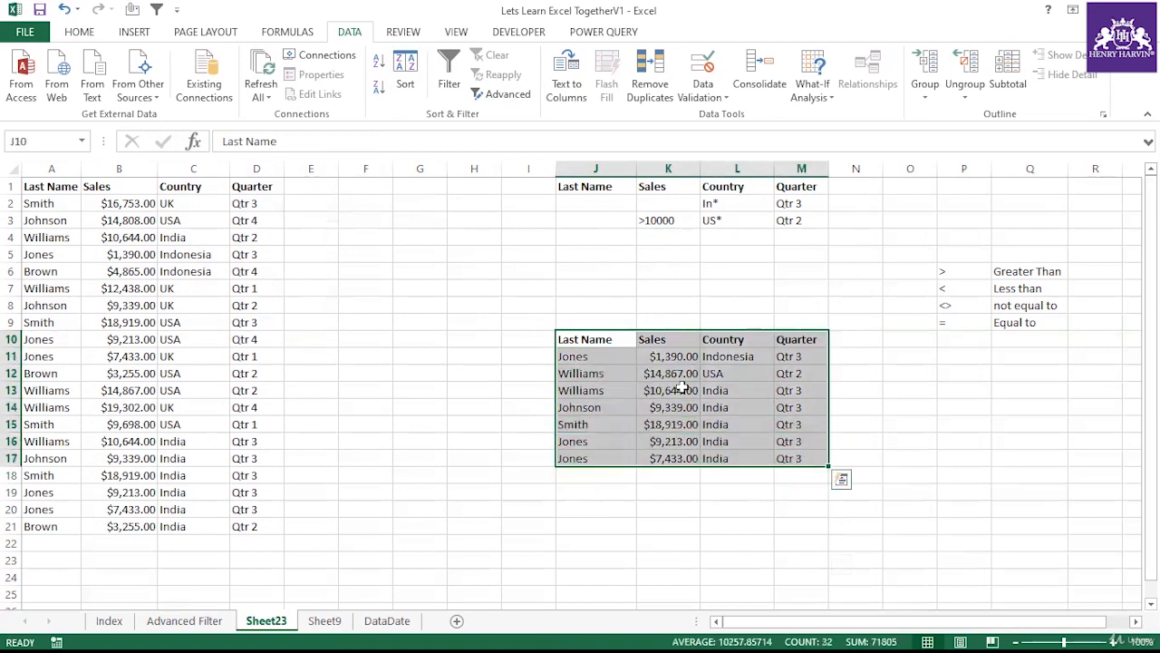
left_click_drag(589, 345, 811, 560)
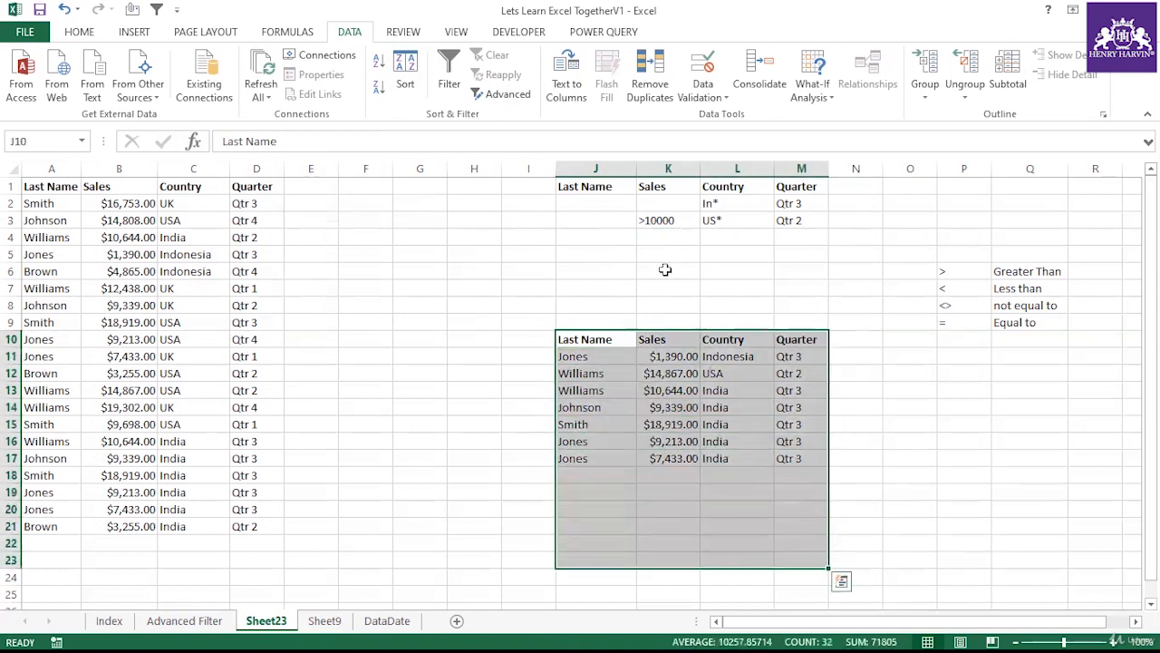
left_click(574, 371)
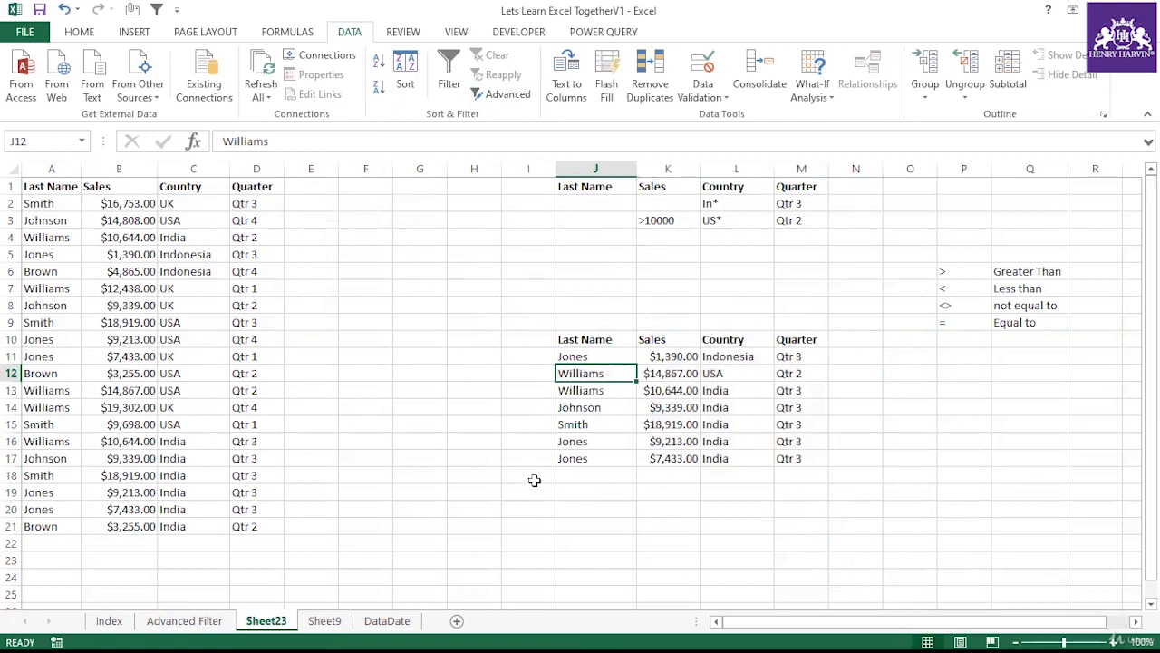
left_click(598, 480)
Compare the US* criteria in row 3 and the In* criteria in row 2 with the USA record in extract row 12
left_click(666, 220)
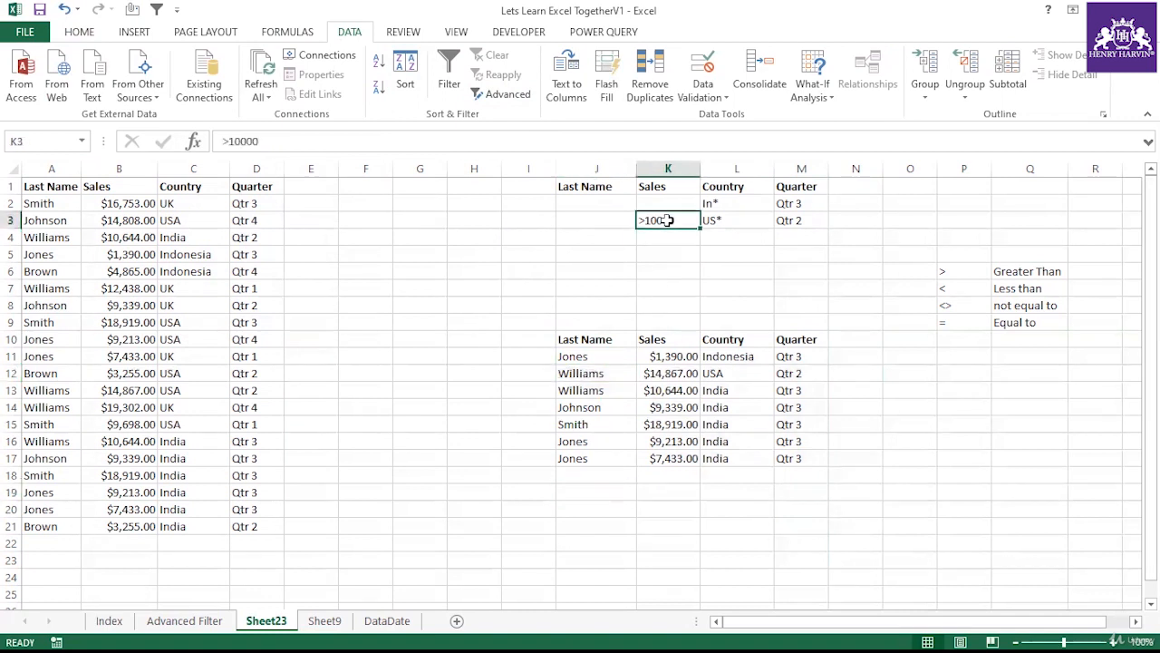
left_click(786, 224)
left_click(732, 217)
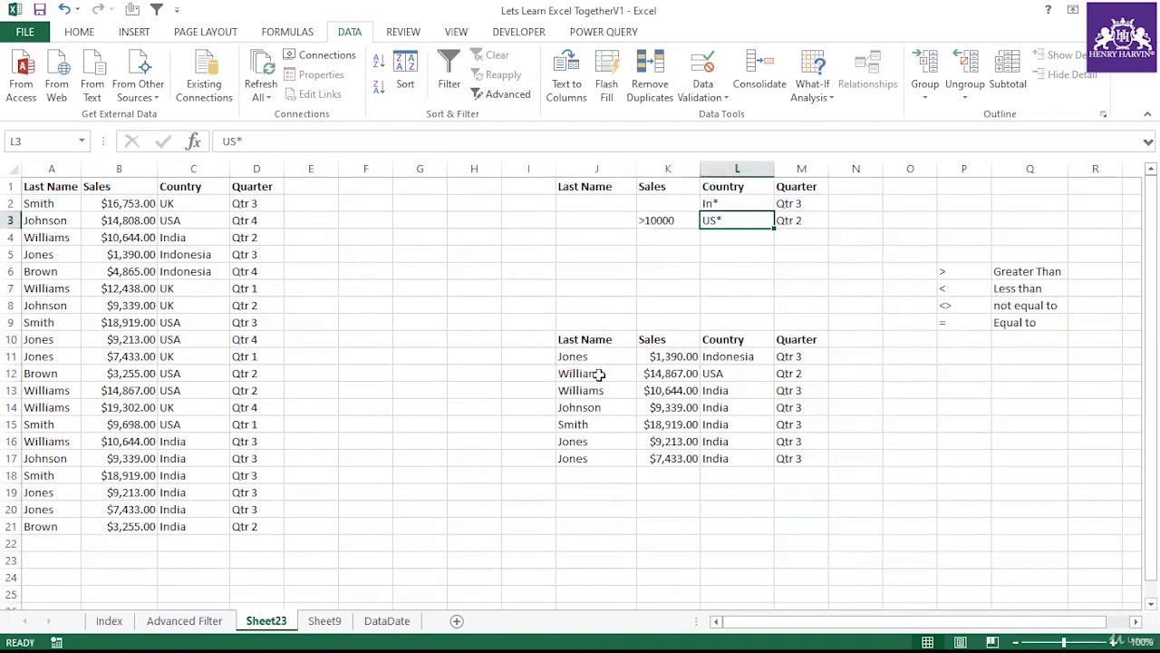
left_click_drag(598, 374, 796, 373)
left_click(751, 436)
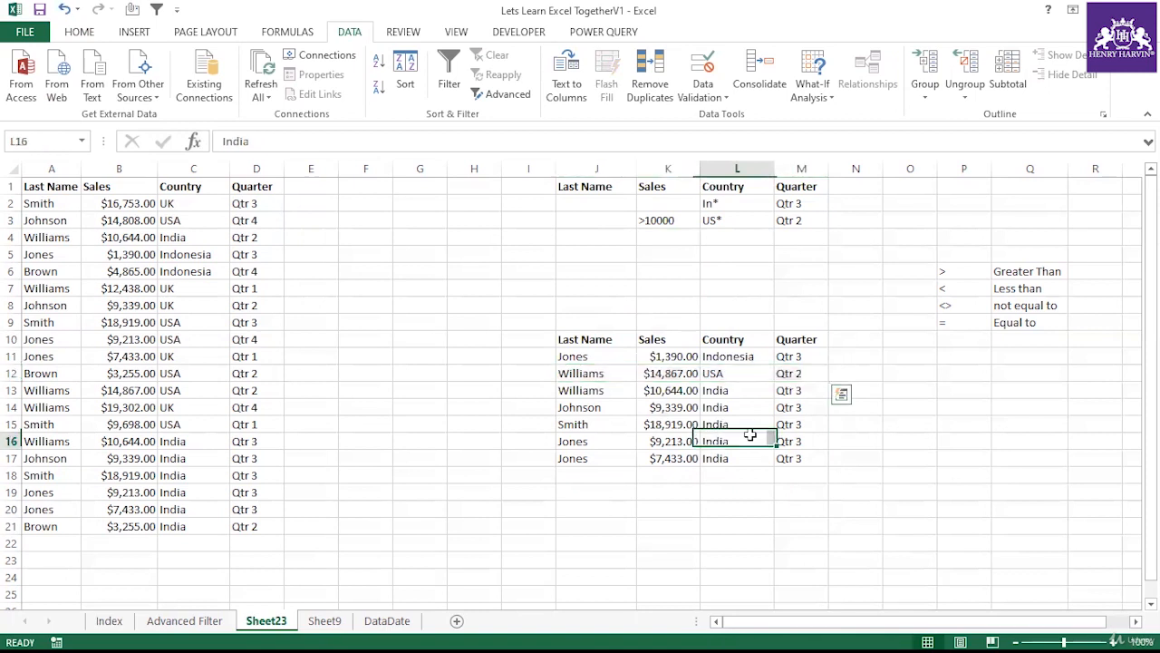
left_click_drag(583, 203, 828, 205)
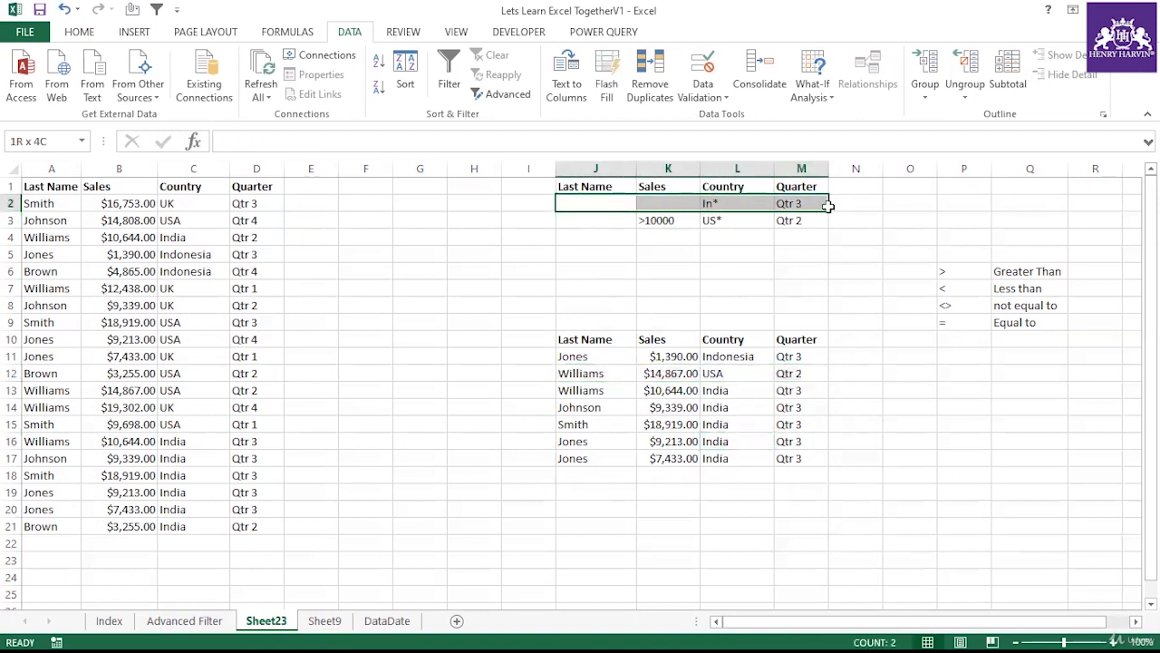
left_click_drag(588, 221, 815, 221)
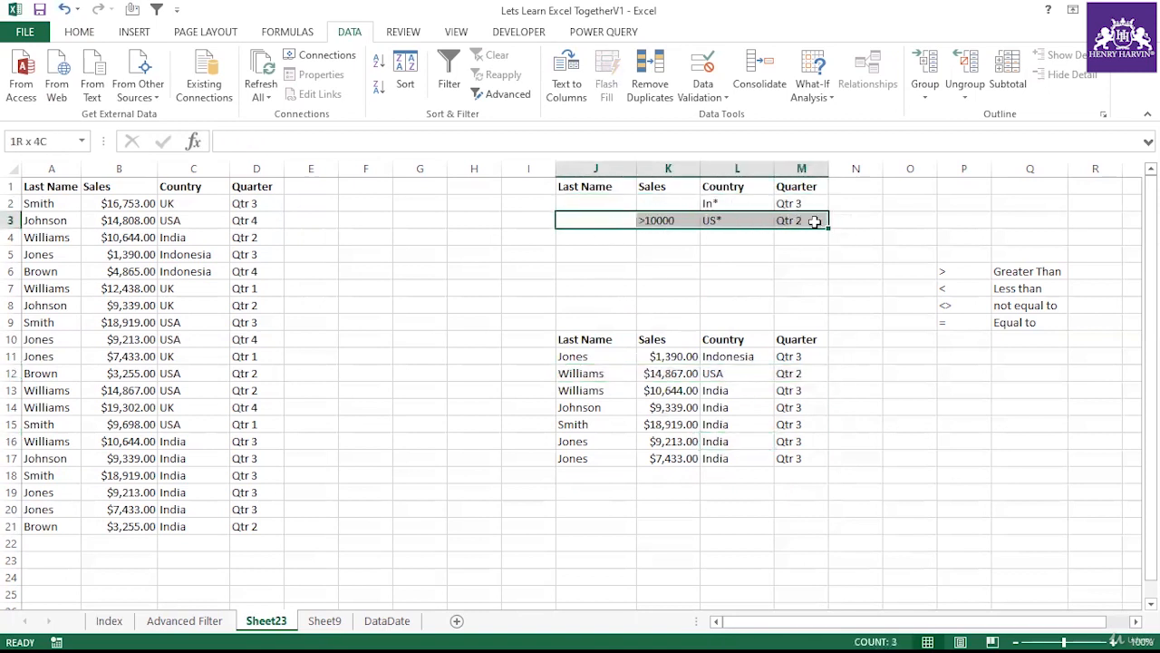
Clear the Sales and Country criteria in K3:L3, leaving only the Qtr 2 condition in criteria row 3
left_click_drag(647, 221, 711, 231)
key("Delete")
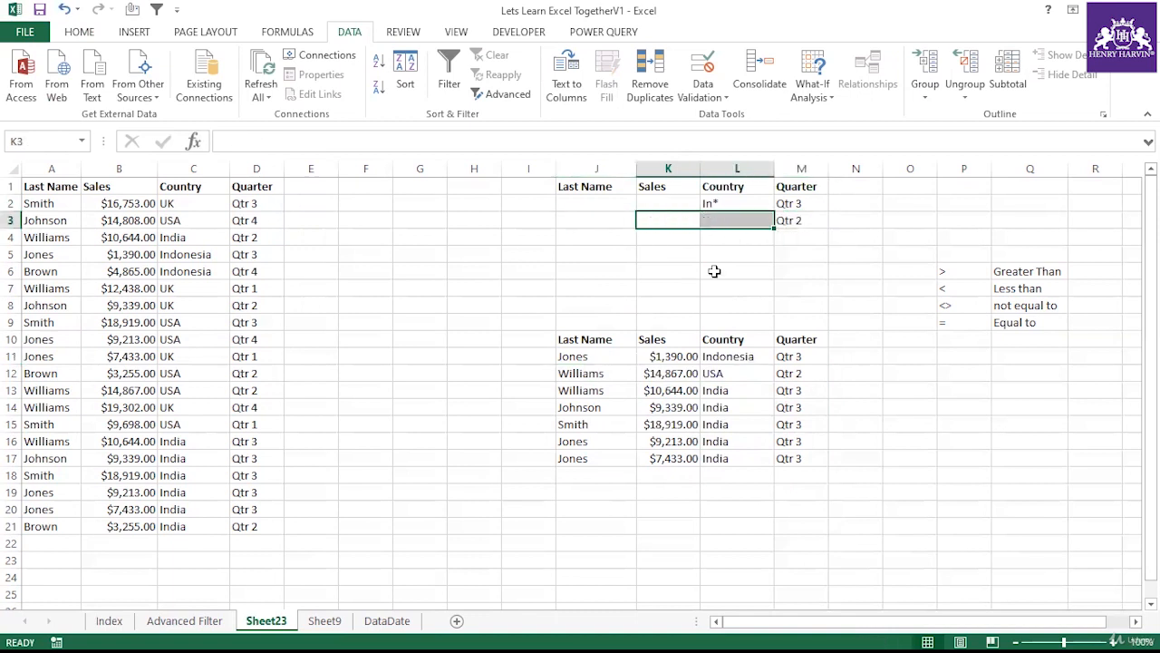
left_click(675, 319)
left_click_drag(578, 202, 815, 208)
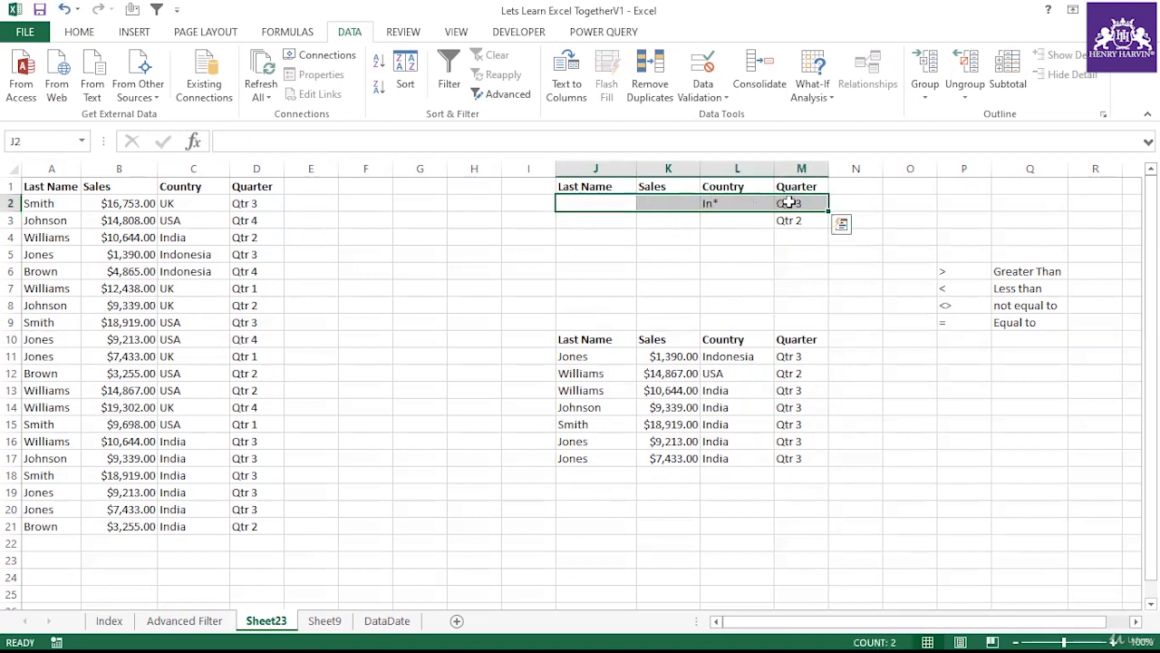
left_click_drag(593, 218, 804, 223)
left_click(741, 285)
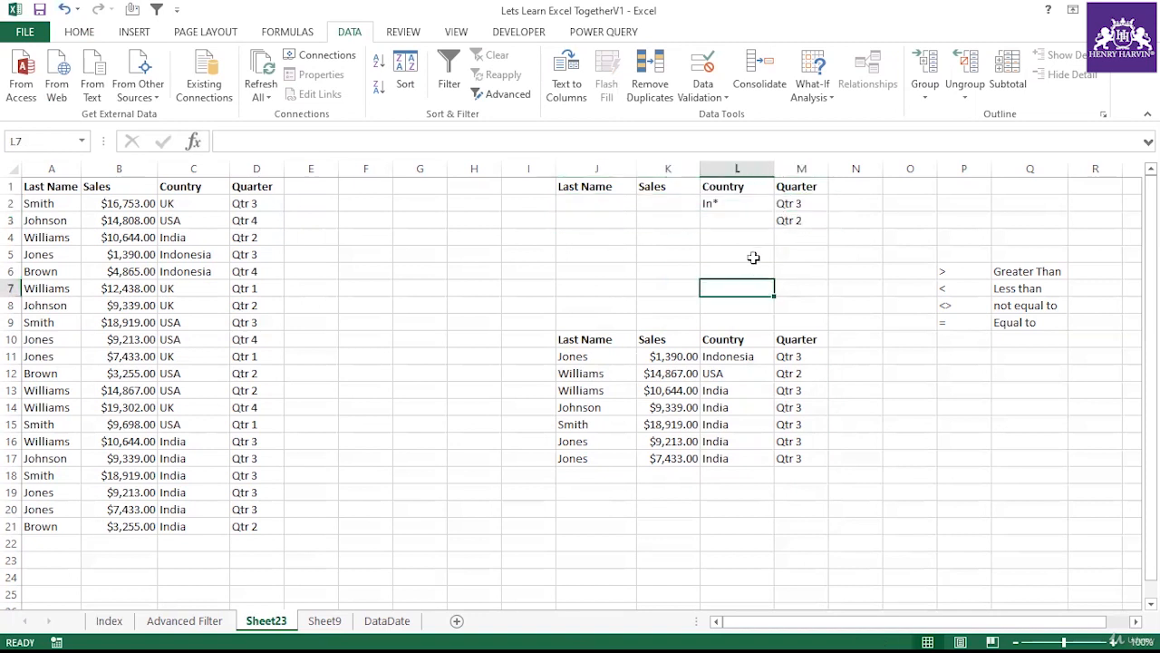
Run the Advanced Filter on A1:D21 with criteria range J1:M3, copying the results to J10:M10
left_click(501, 96)
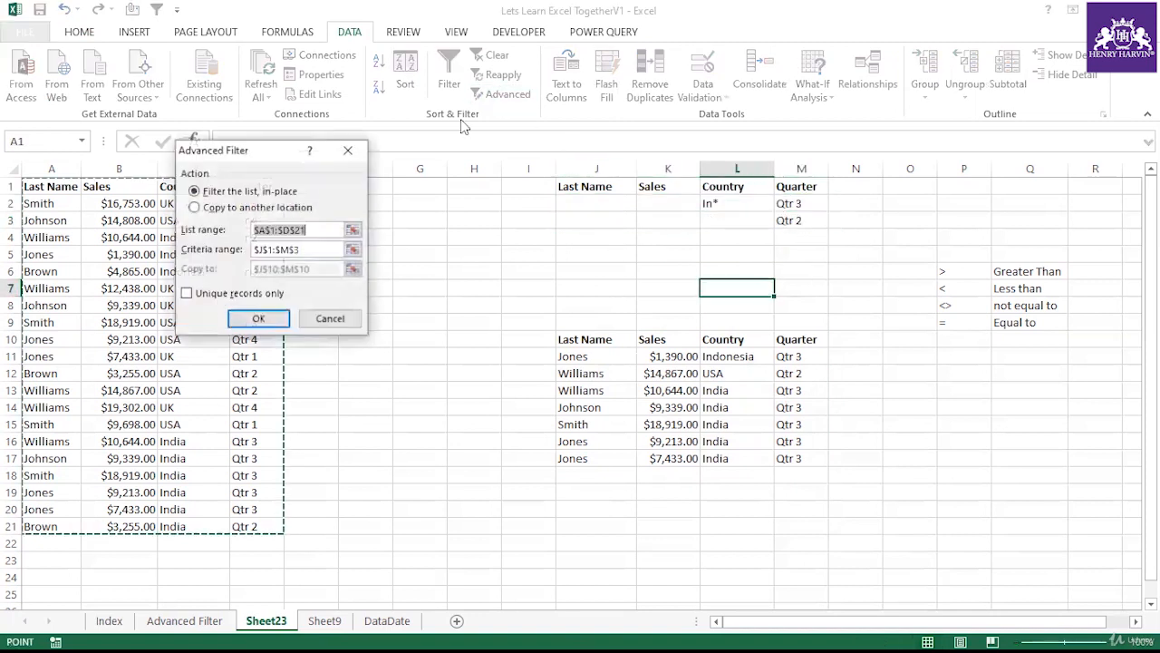
left_click(196, 207)
left_click(315, 230)
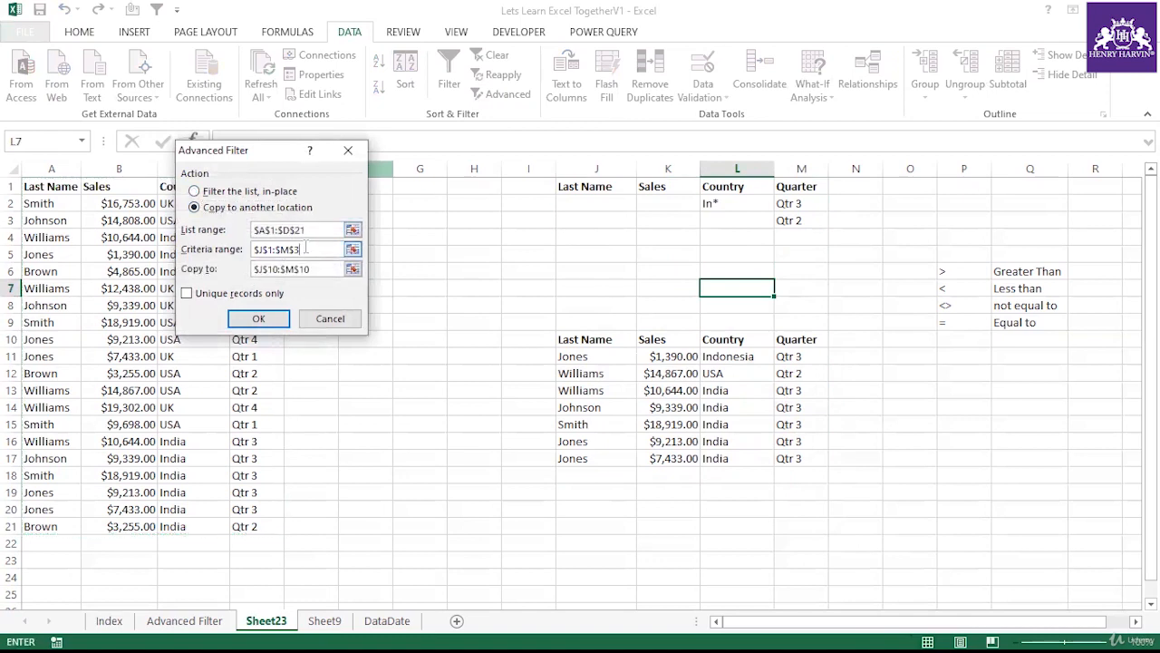
left_click(311, 268)
left_click(258, 318)
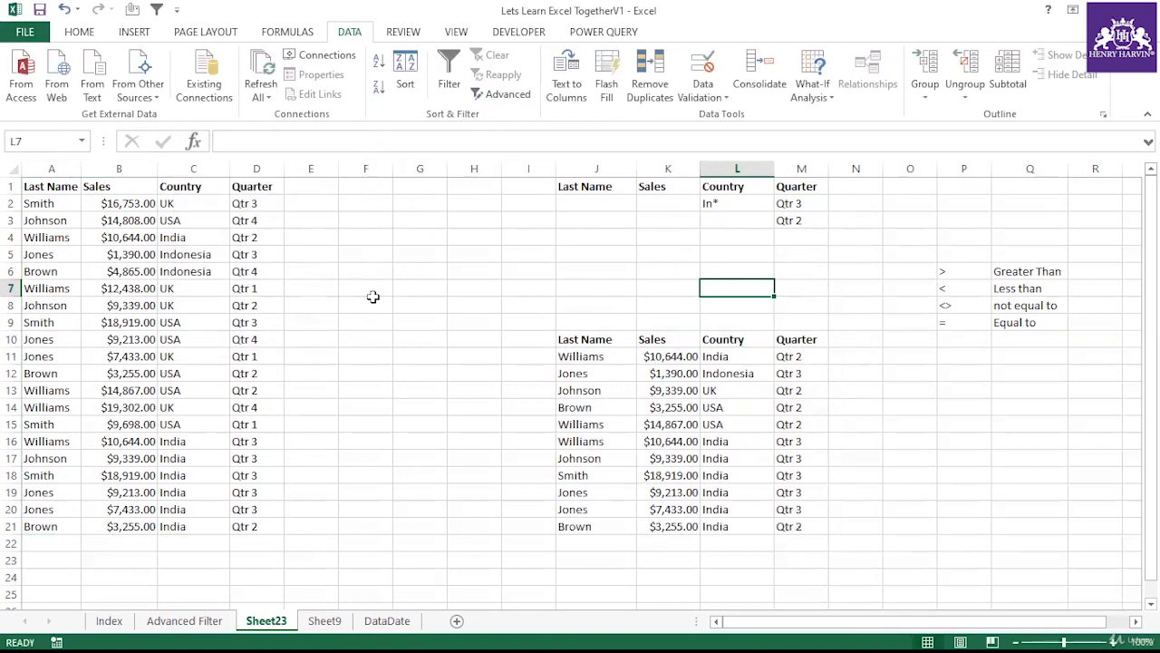
Filter the source list's Quarter column to Qtr 2 only to inspect those rows, and remove the filter again
left_click(76, 185)
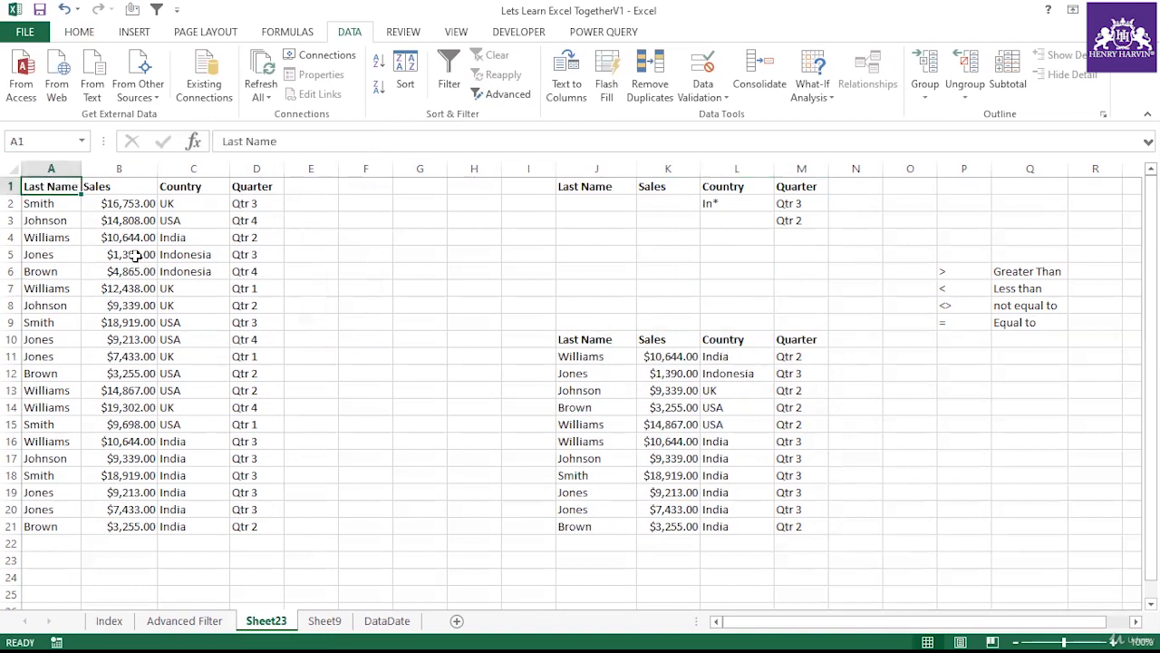
key("ctrl+shift+l")
left_click(275, 186)
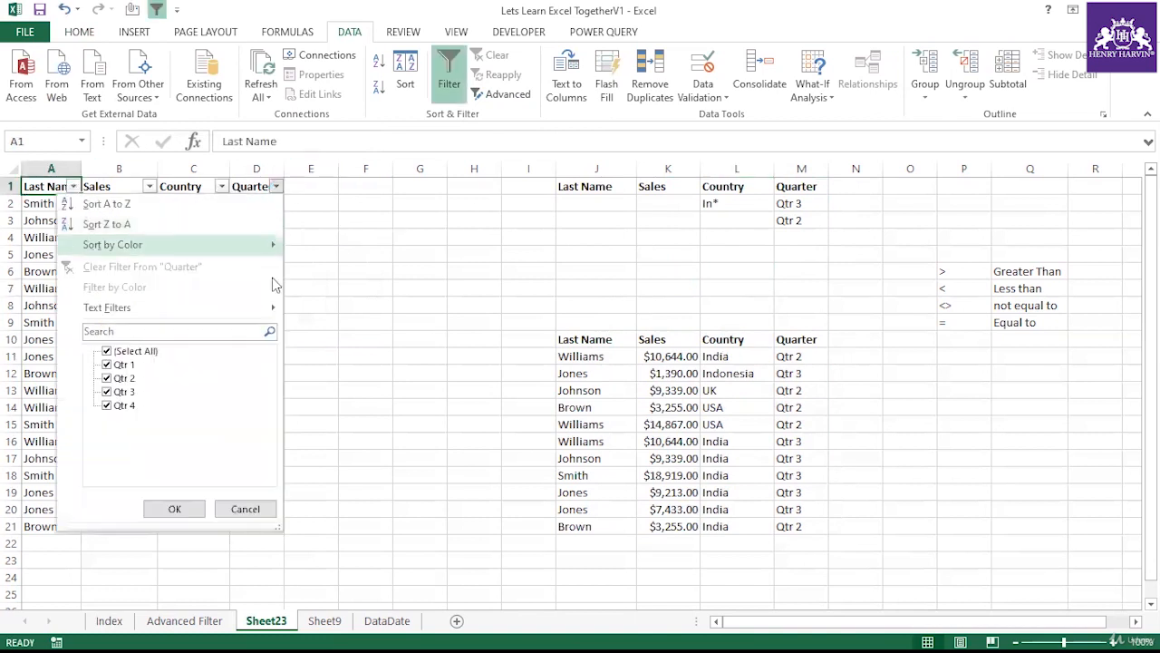
left_click(136, 352)
left_click(123, 364)
left_click(174, 508)
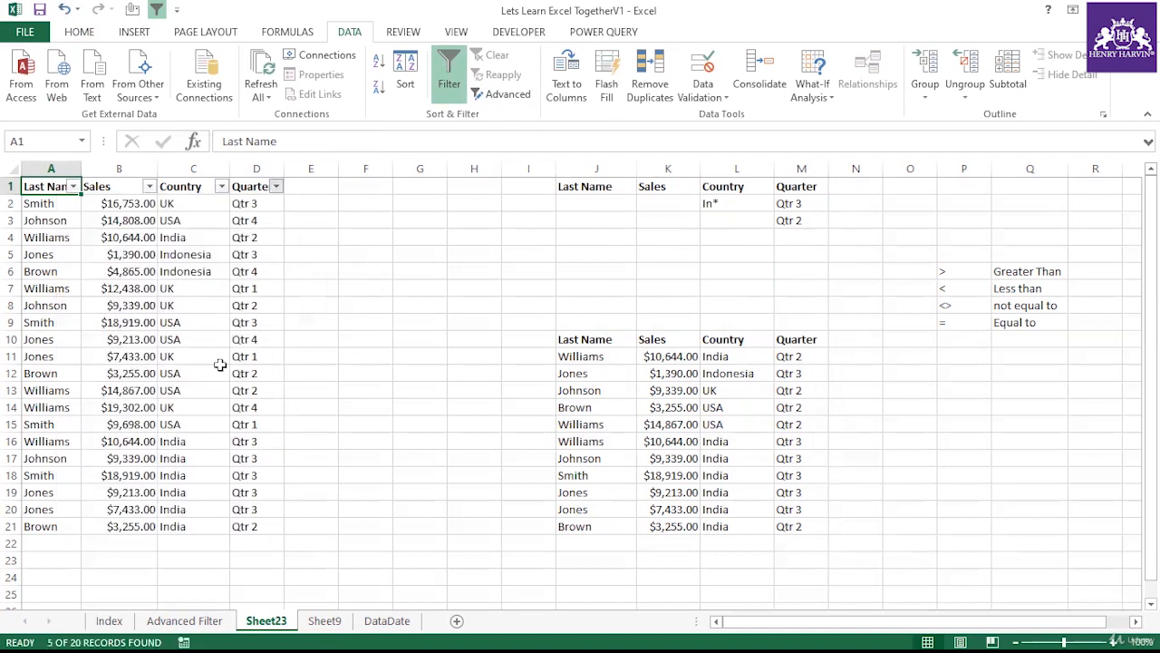
left_click_drag(246, 203, 243, 271)
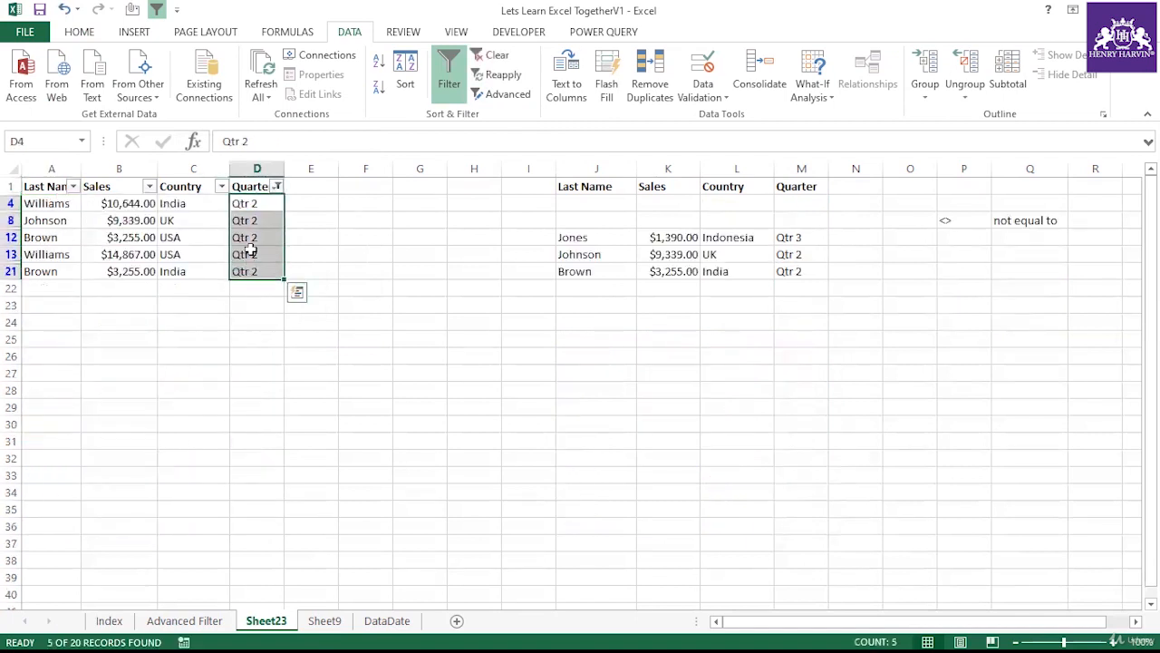
left_click(247, 188)
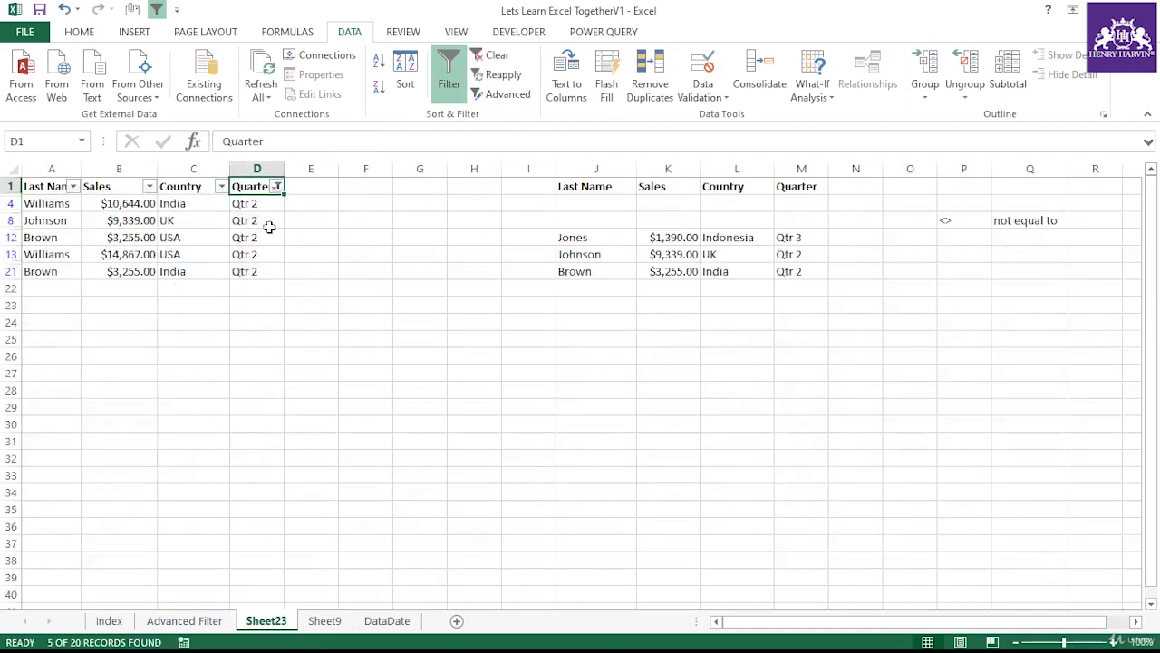
key("ctrl+shift+l")
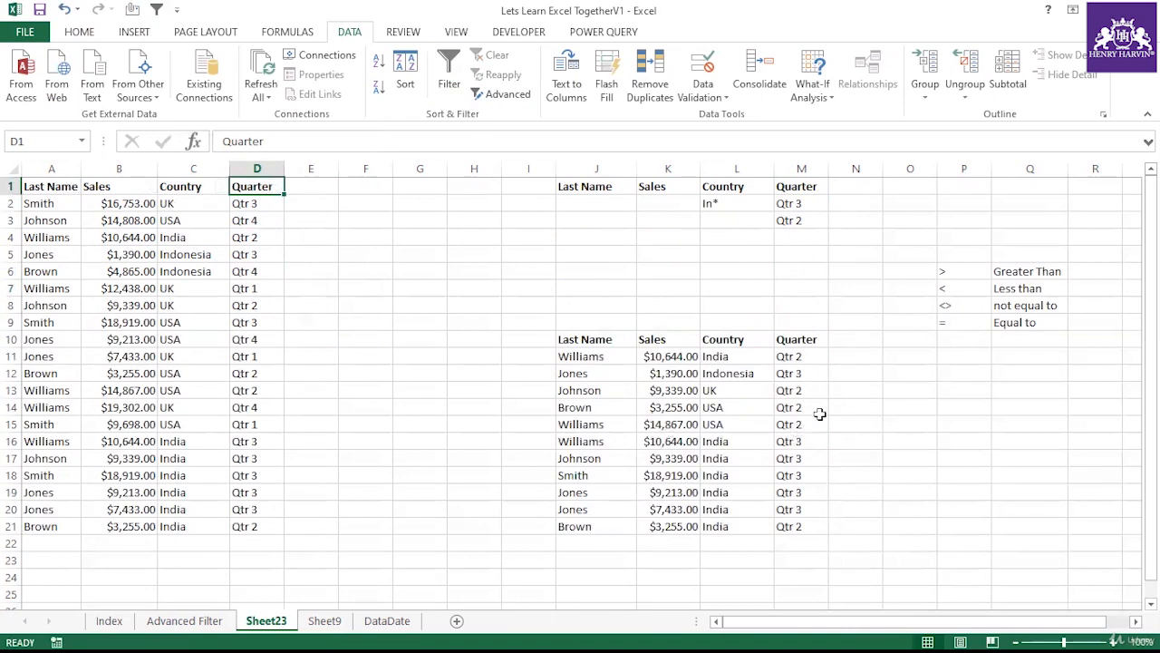
Check the Qtr 2 records in the extract's Quarter column M against the source list and review the extract J10:M21
left_click(809, 366)
left_click(814, 408)
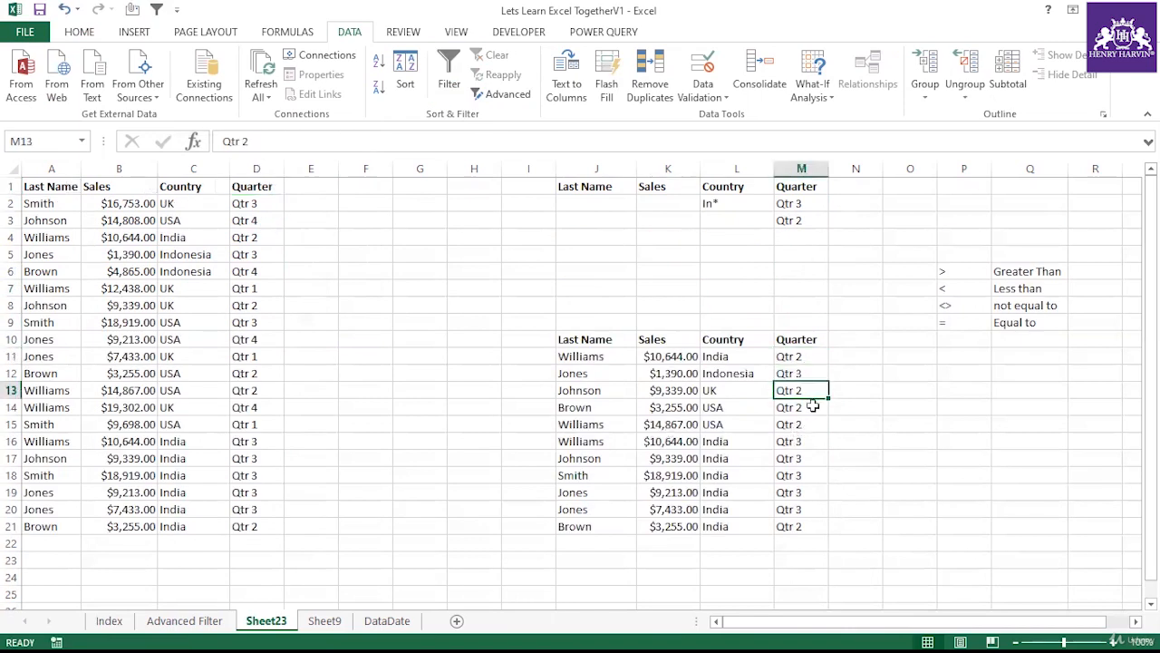
left_click(811, 423)
left_click(809, 525)
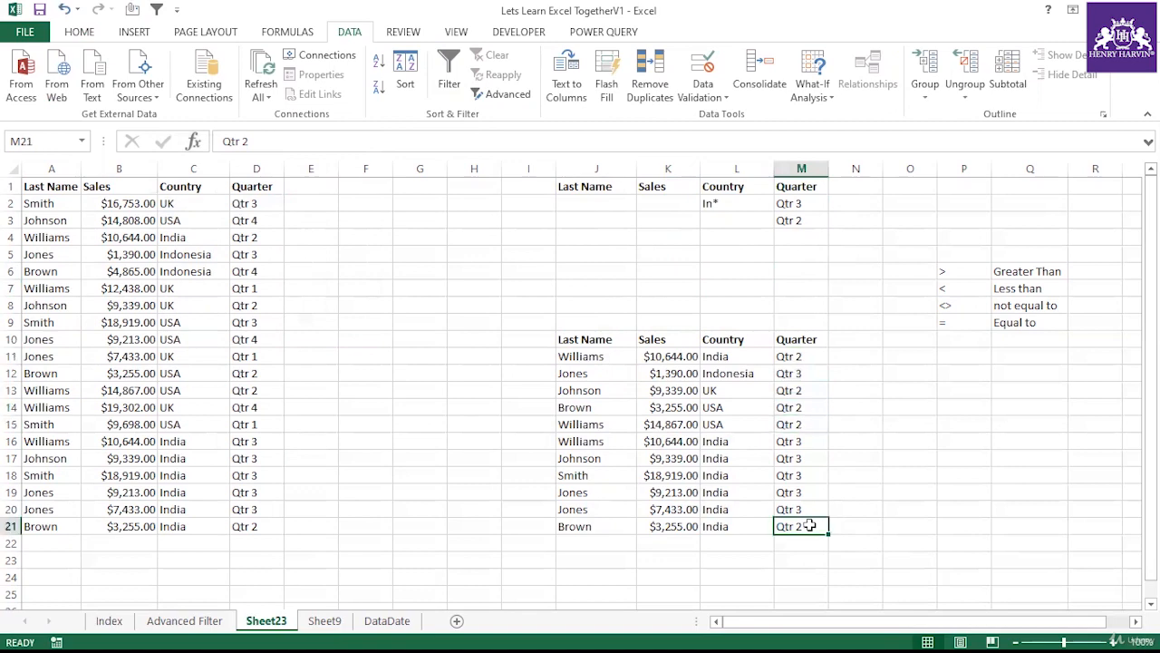
left_click_drag(601, 337, 800, 528)
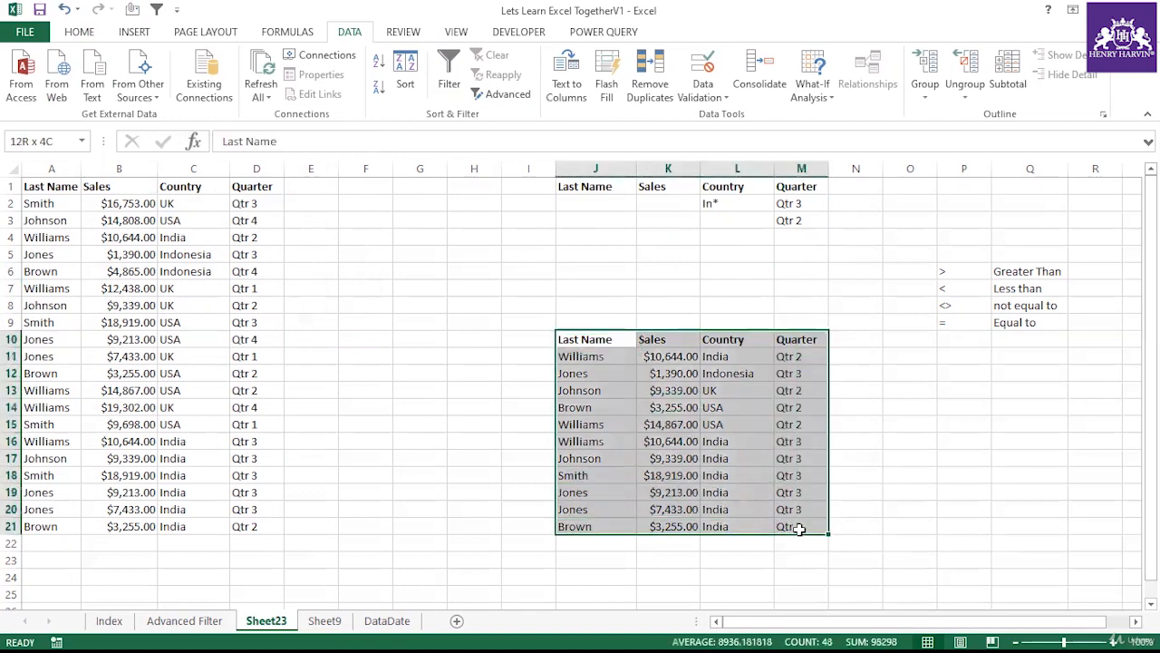
Look through the workbook's other sheets and switch to the DataDate sheet
left_click(109, 622)
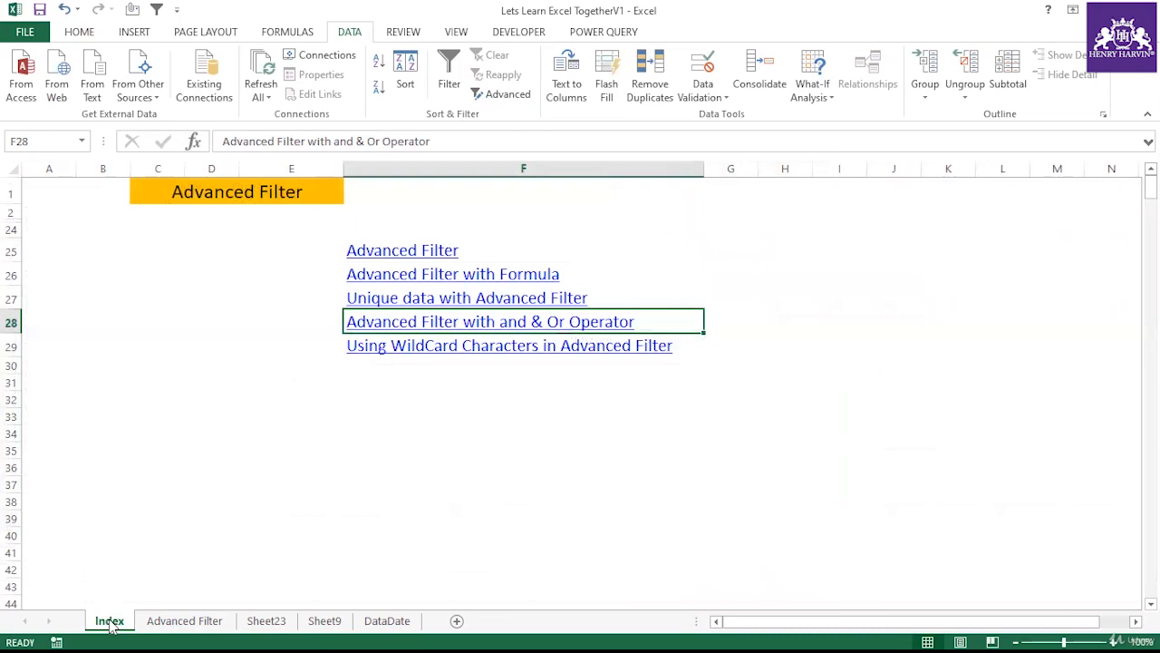
left_click(207, 622)
left_click(324, 622)
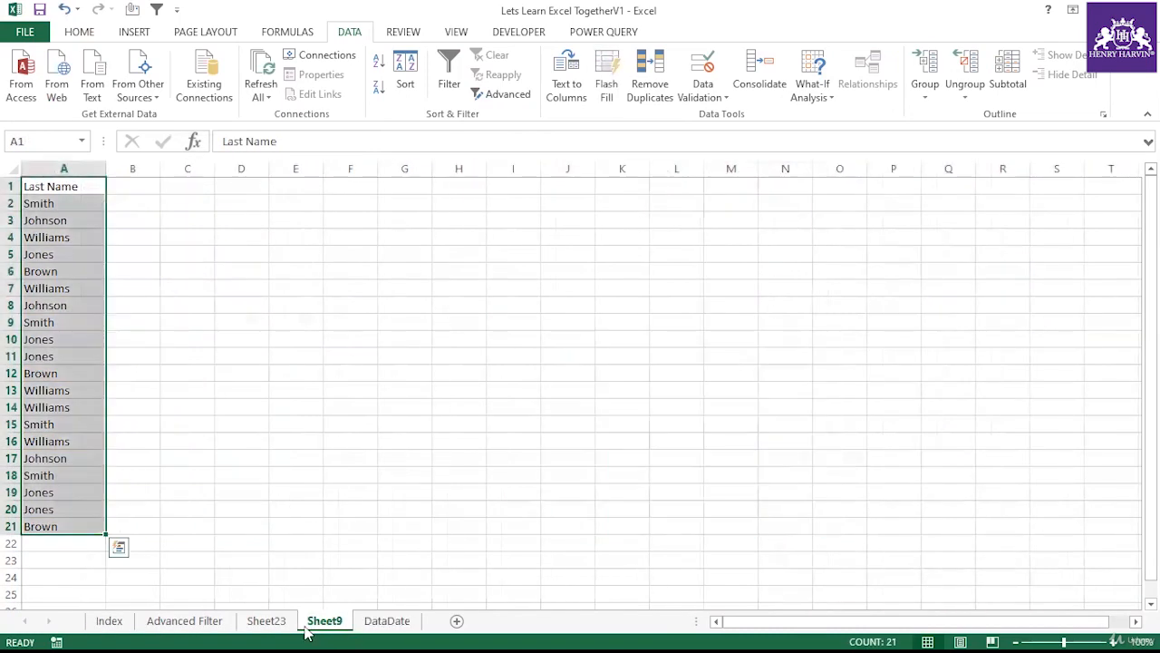
left_click(266, 622)
left_click(387, 622)
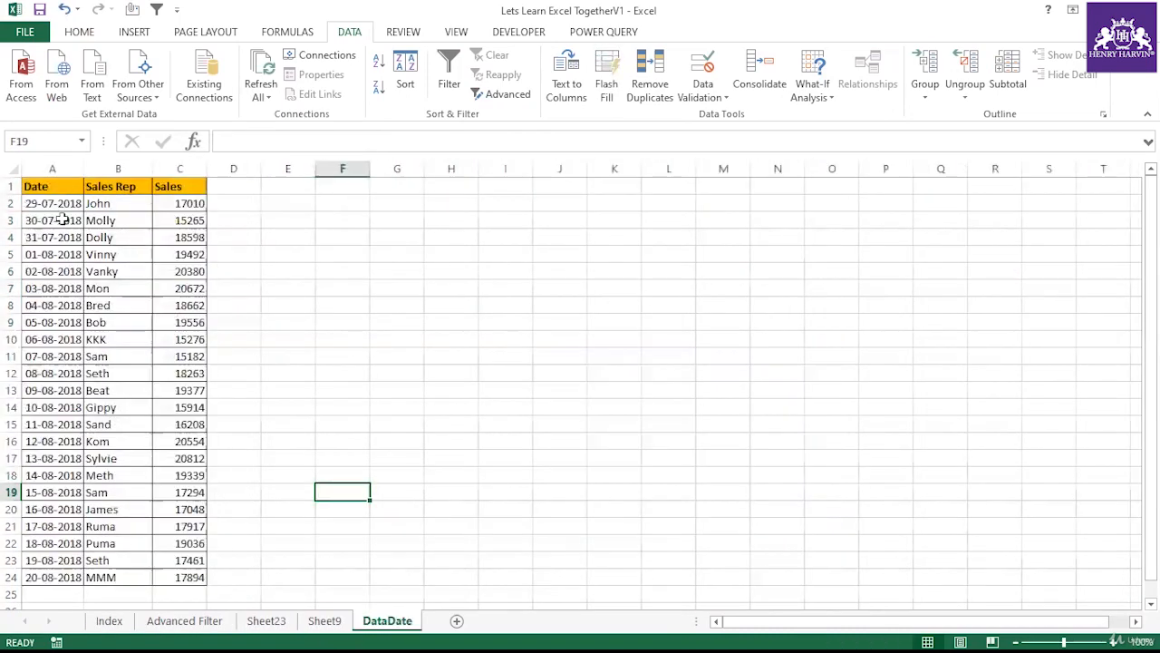
Examine the Date, Sales Rep and Sales list in A1:C24 as the source data for a date filter
left_click_drag(51, 186, 181, 570)
left_click(289, 407)
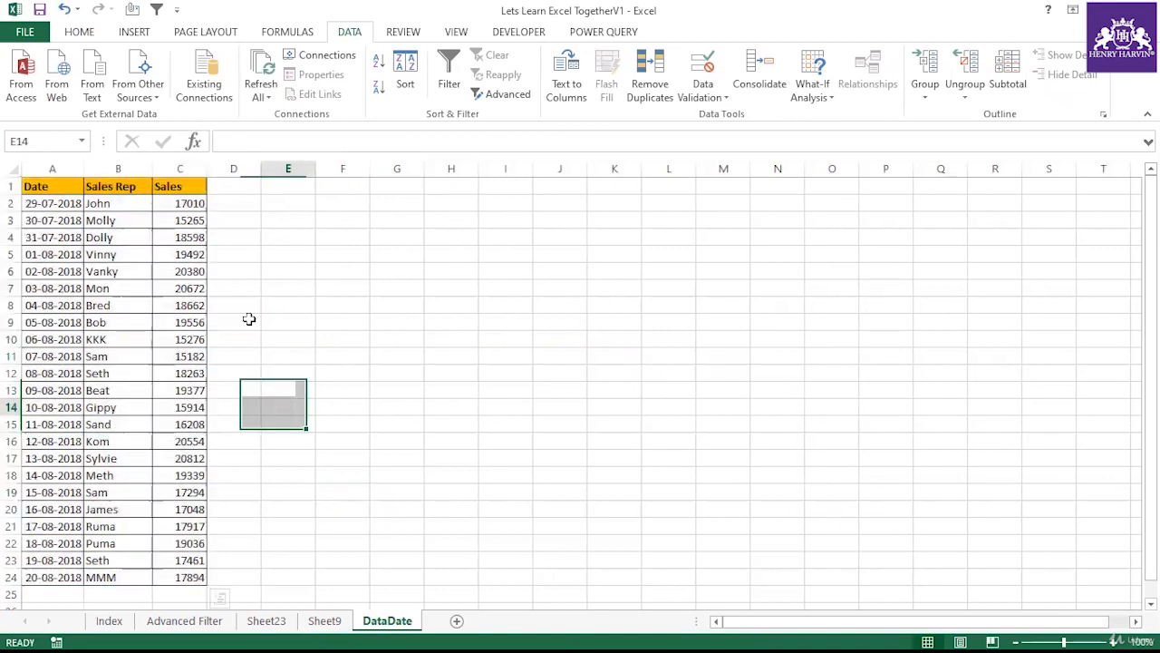
left_click_drag(148, 168, 148, 168)
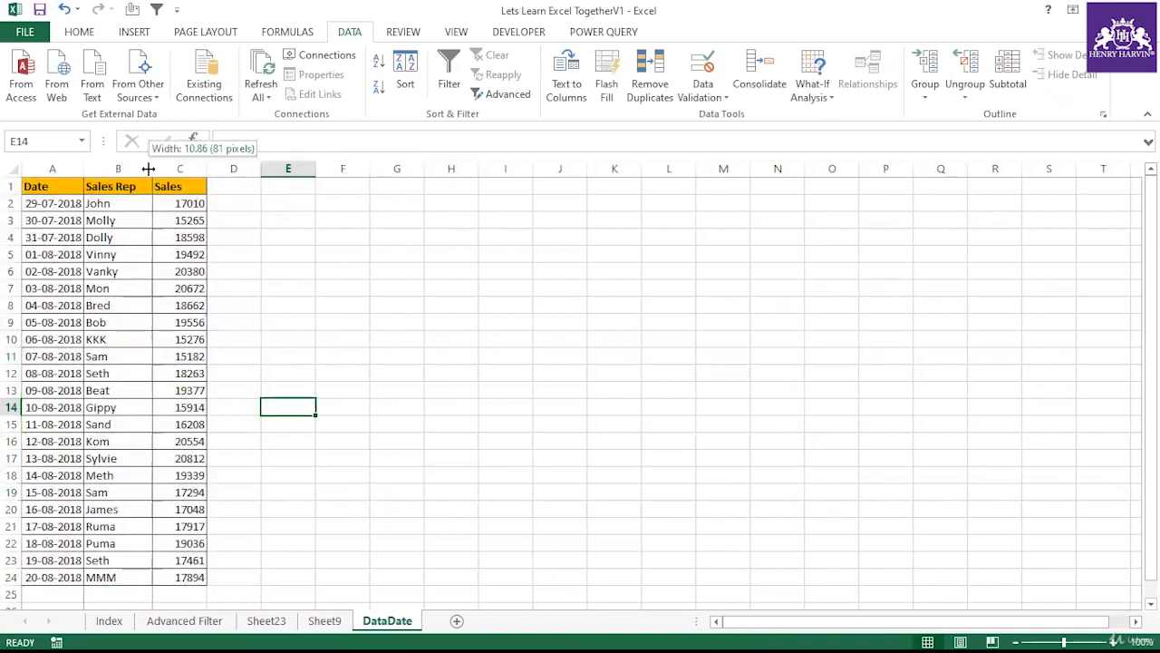
left_click(232, 185)
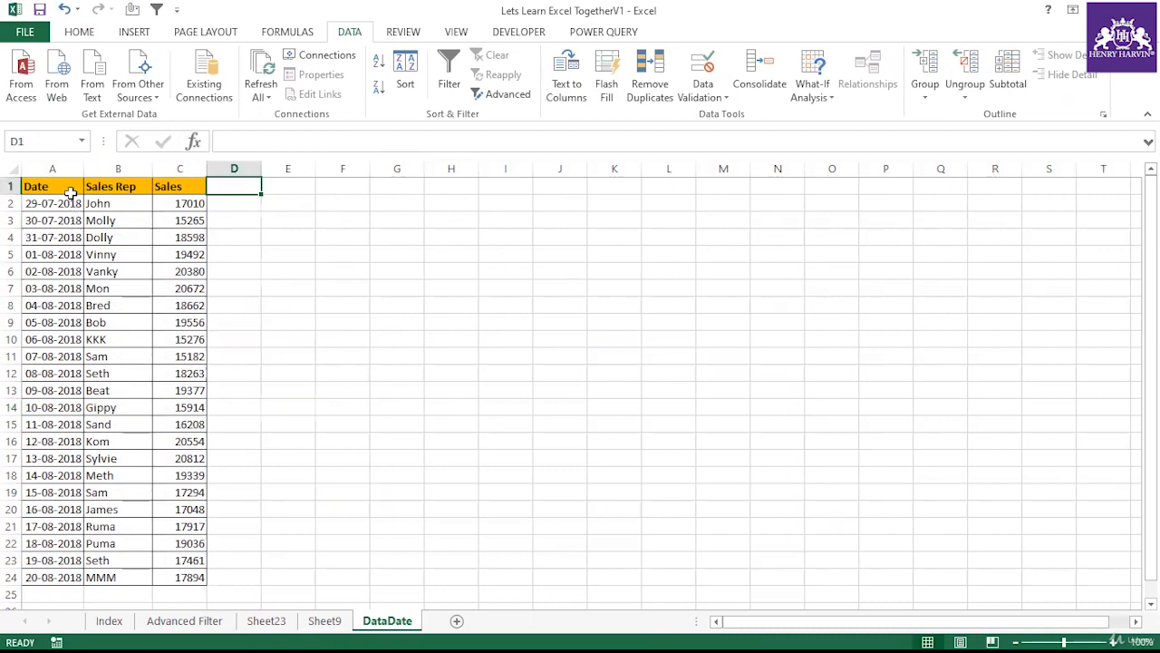
left_click(239, 301)
left_click_drag(67, 187, 199, 577)
left_click_drag(281, 287, 344, 288)
Copy the headers Date, Sales Rep and Sales from A1:C1 to J1:L1 and widen column K slightly
left_click_drag(54, 186, 202, 184)
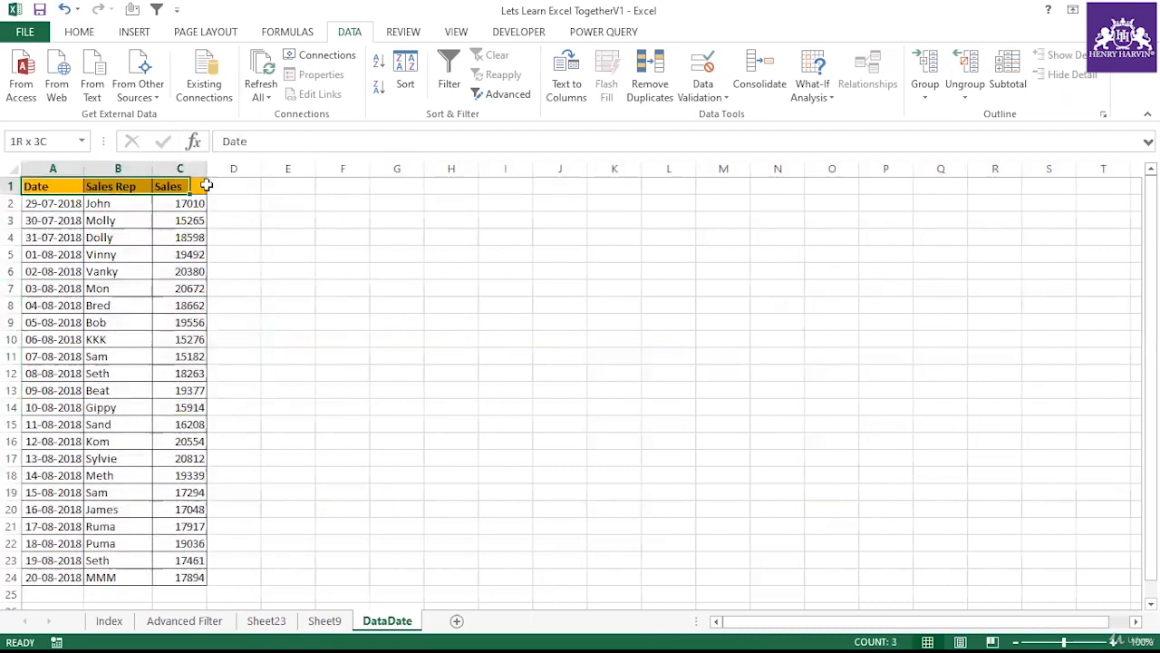
key("ctrl+c")
left_click(559, 184)
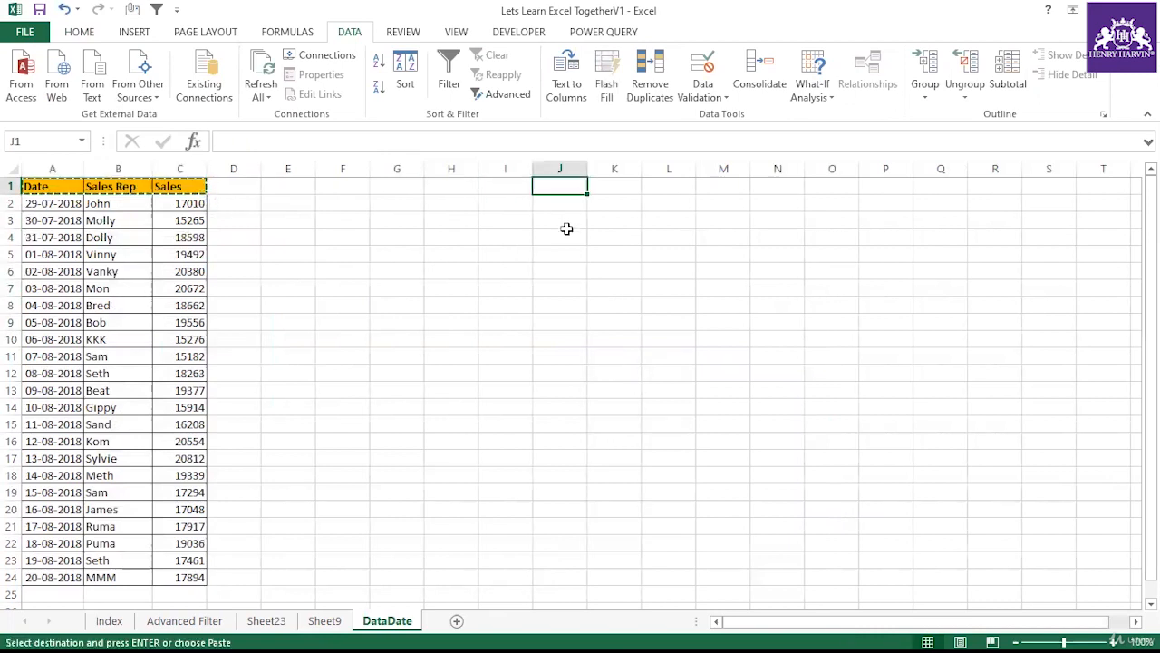
key("ctrl+v")
left_click(562, 272)
left_click_drag(595, 169, 648, 168)
left_click(341, 272)
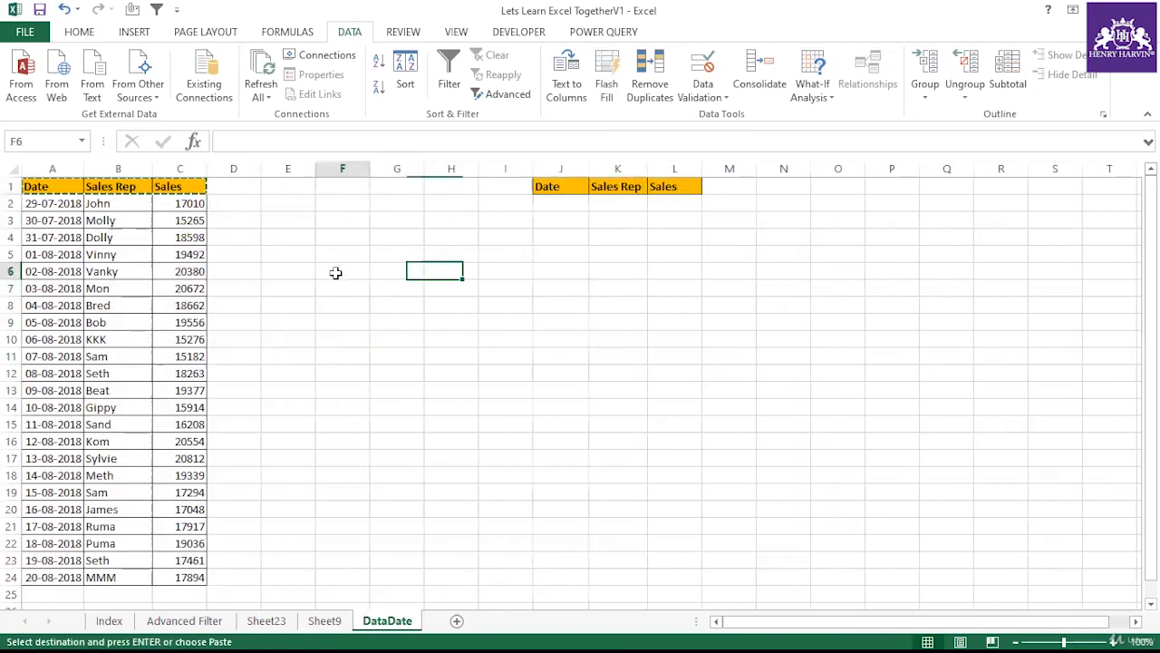
key("Escape")
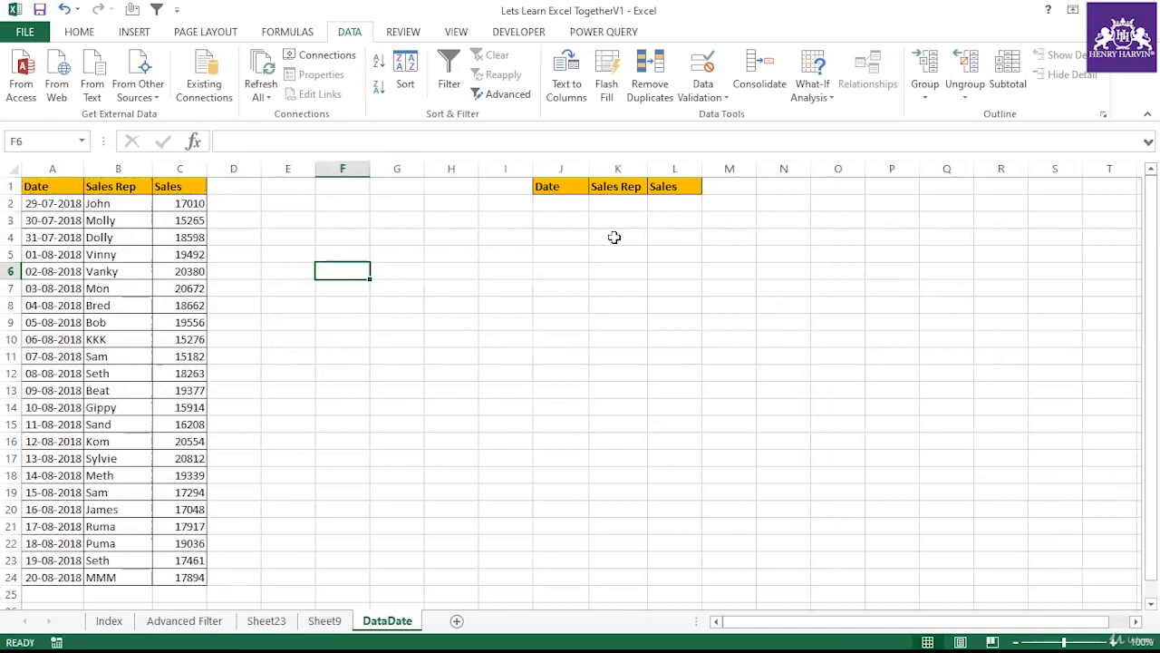
Enter the date criterion >31-07-2018 in J2, reusing the date from A4
left_click(56, 205)
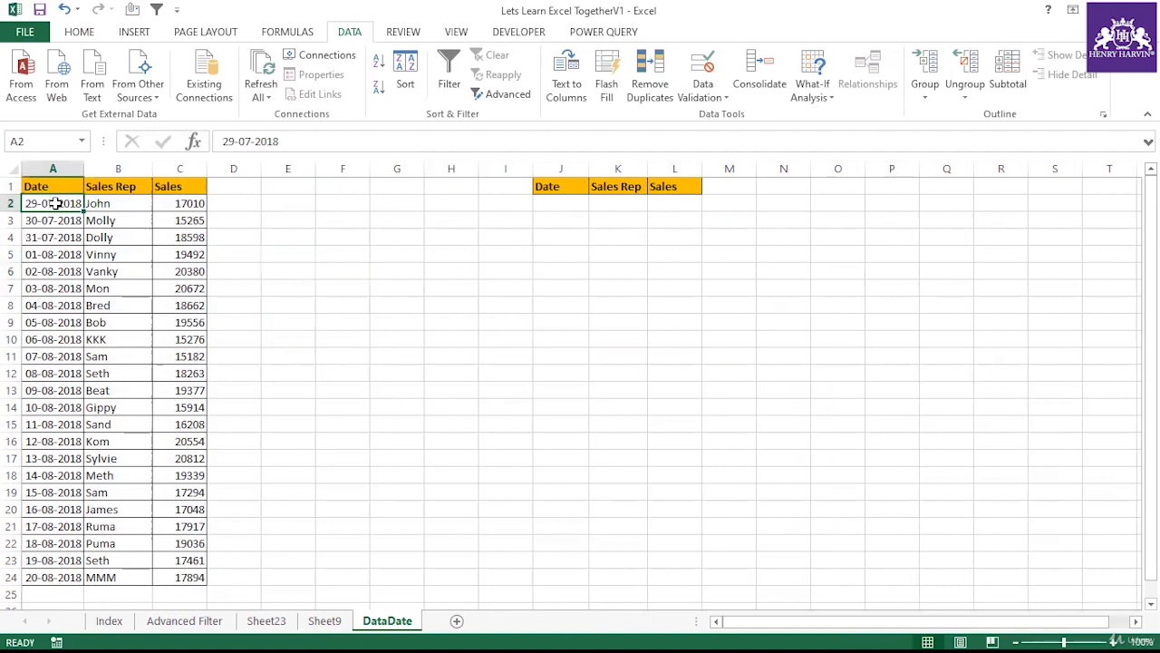
left_click(54, 235)
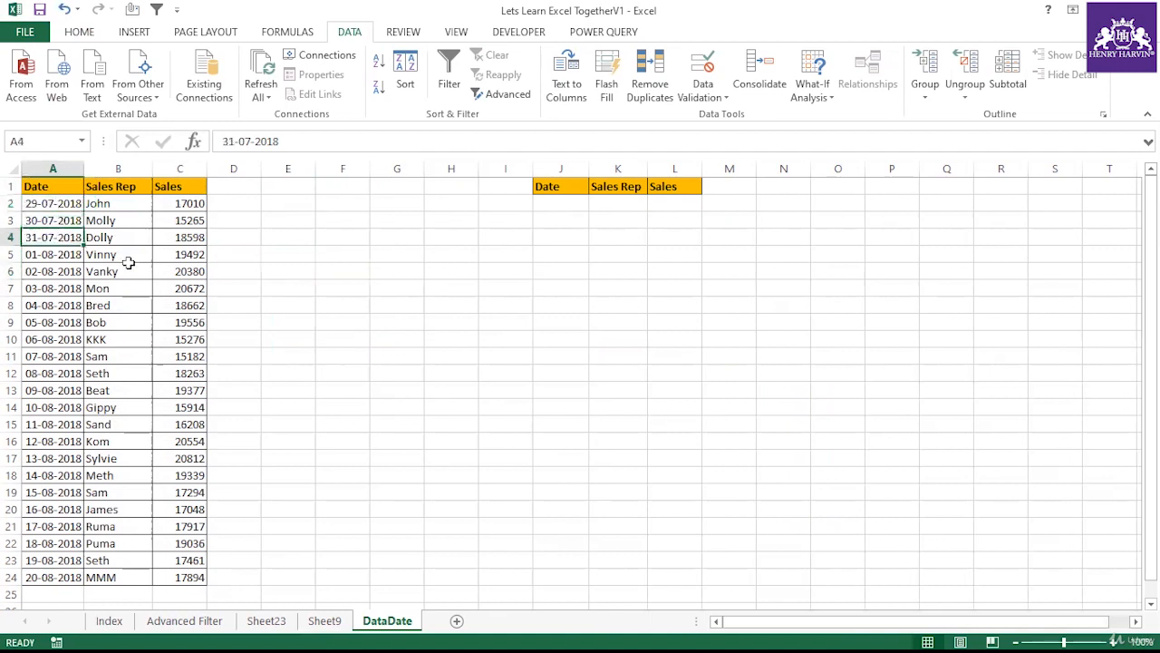
left_click_drag(316, 141, 134, 140)
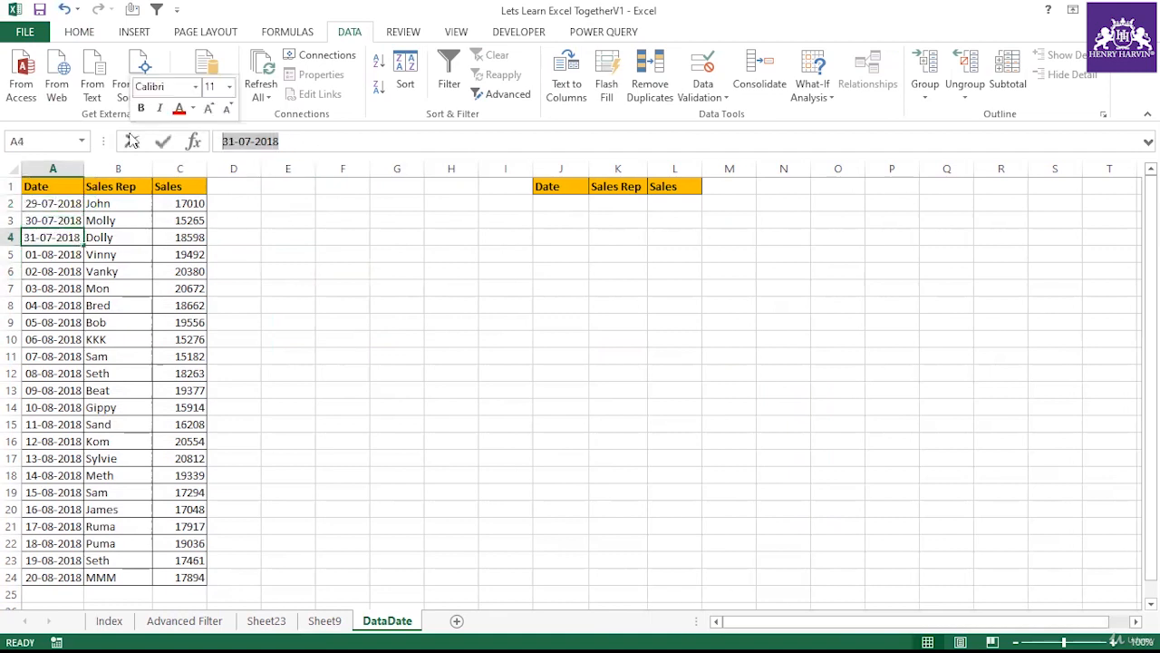
left_click(559, 203)
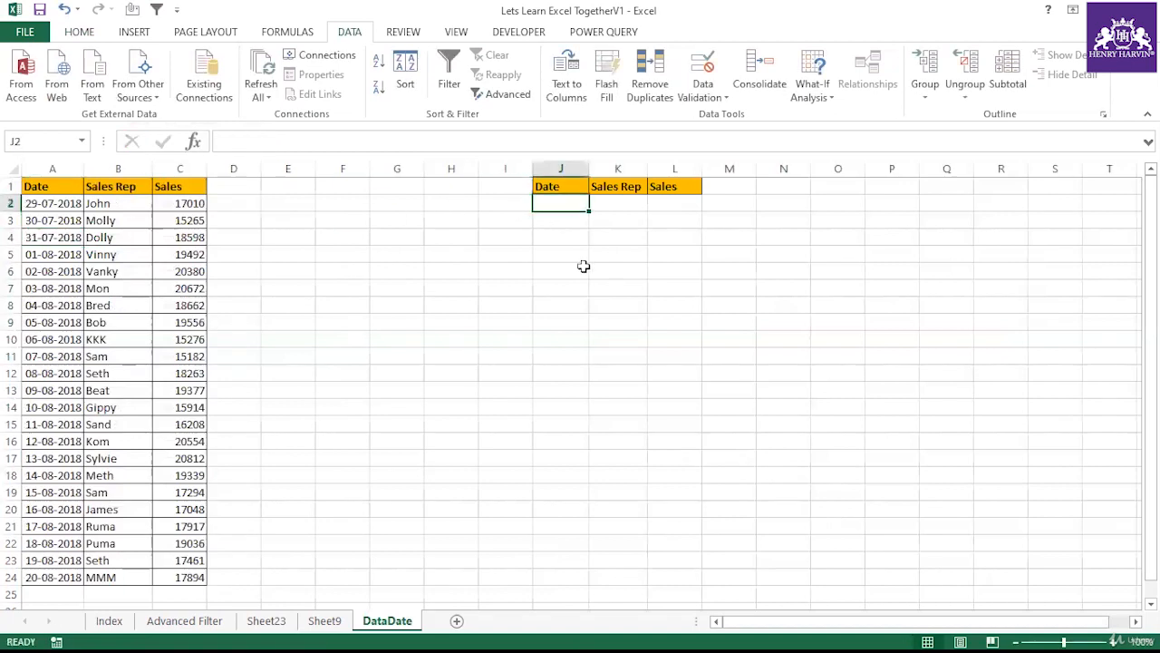
type(">")
key("ctrl+v")
left_click(584, 265)
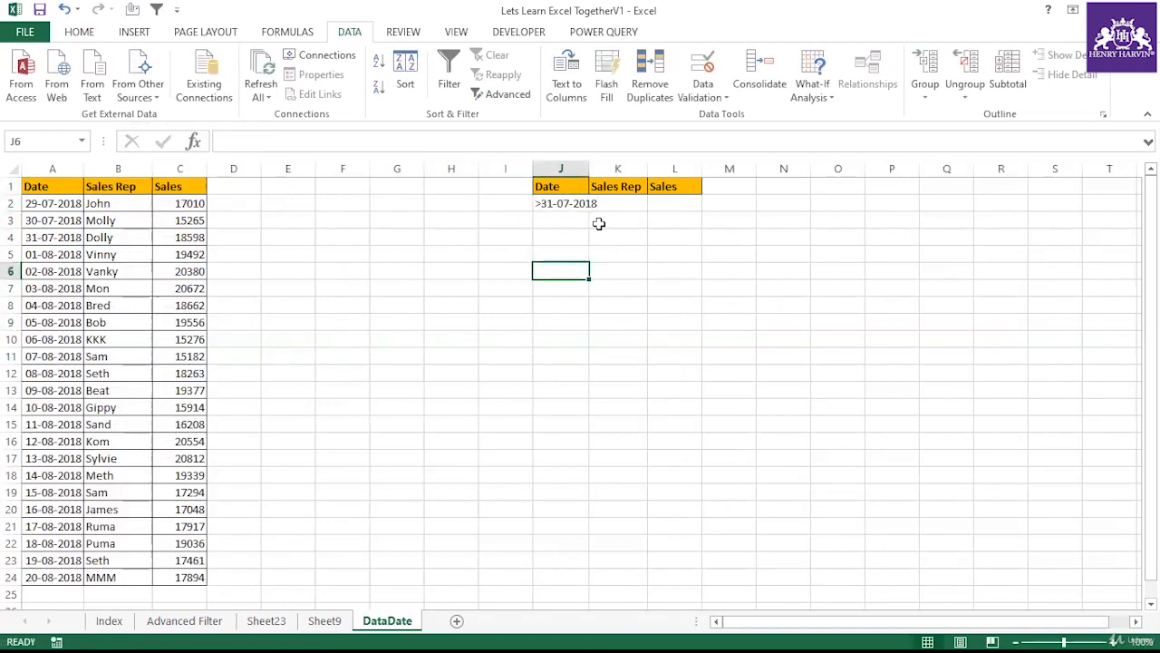
Widen column J slightly and extract the A1:C24 records to J8 with an Advanced Filter using criteria range J1:L2
left_click_drag(586, 172, 599, 172)
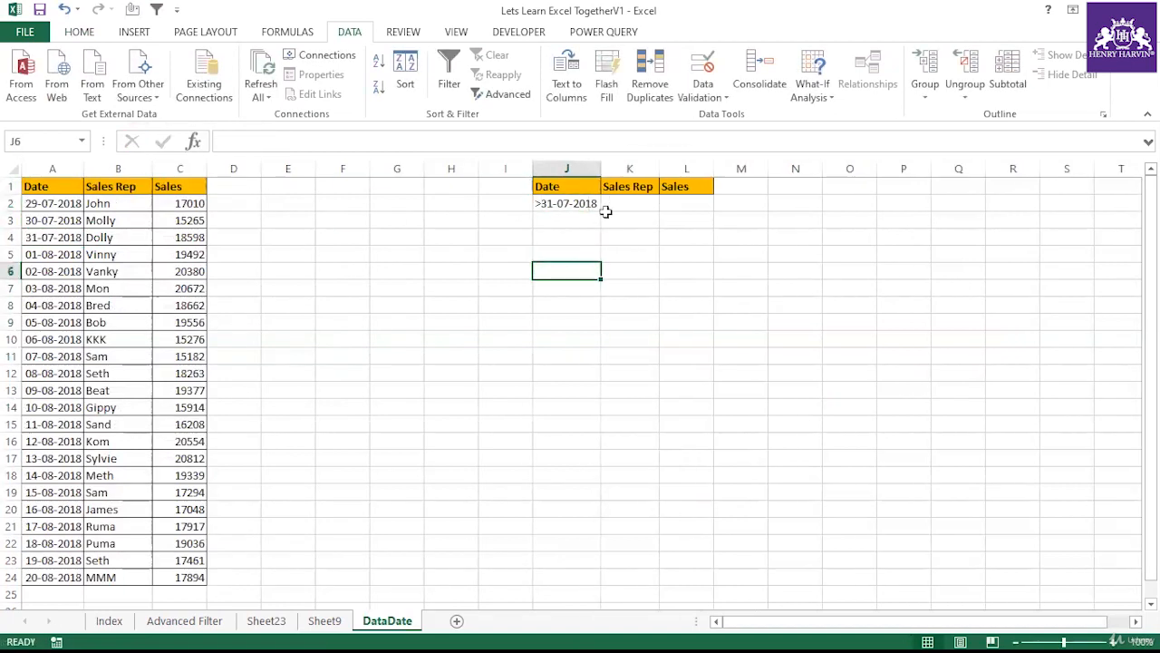
left_click(508, 94)
left_click(210, 208)
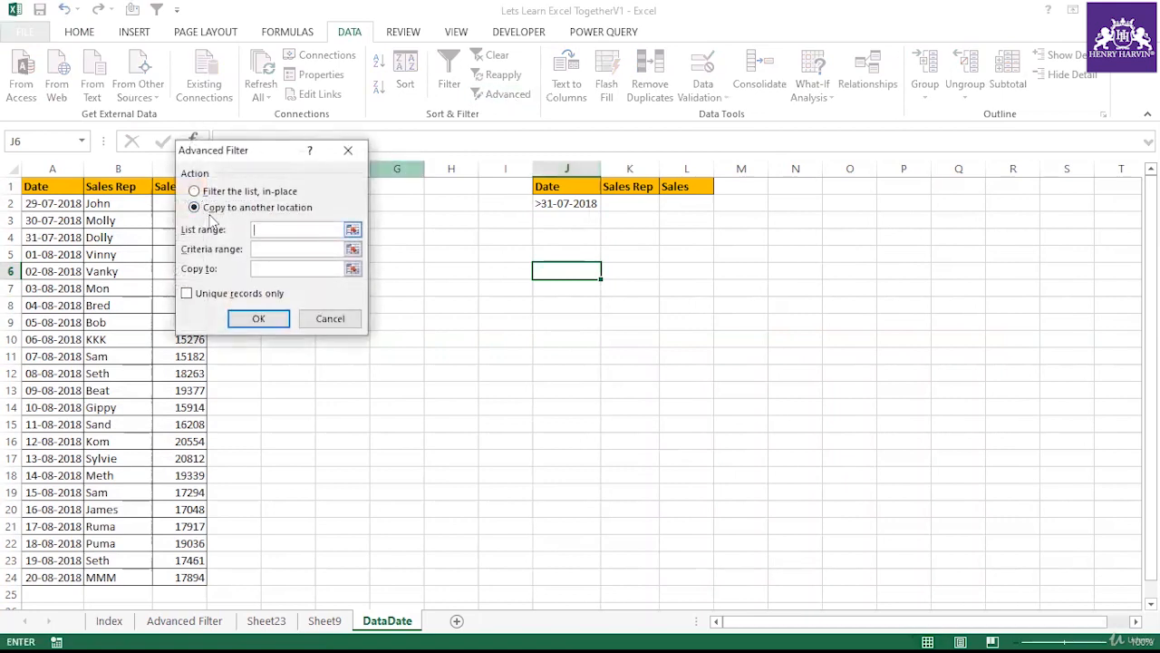
left_click_drag(50, 187, 185, 578)
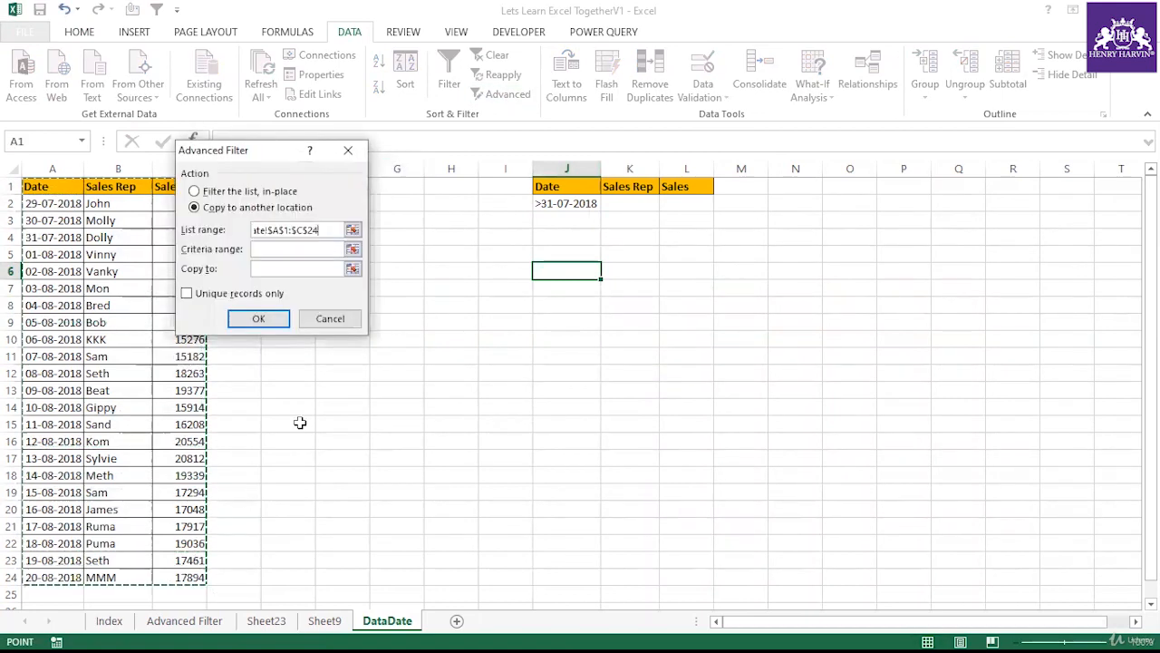
left_click(272, 249)
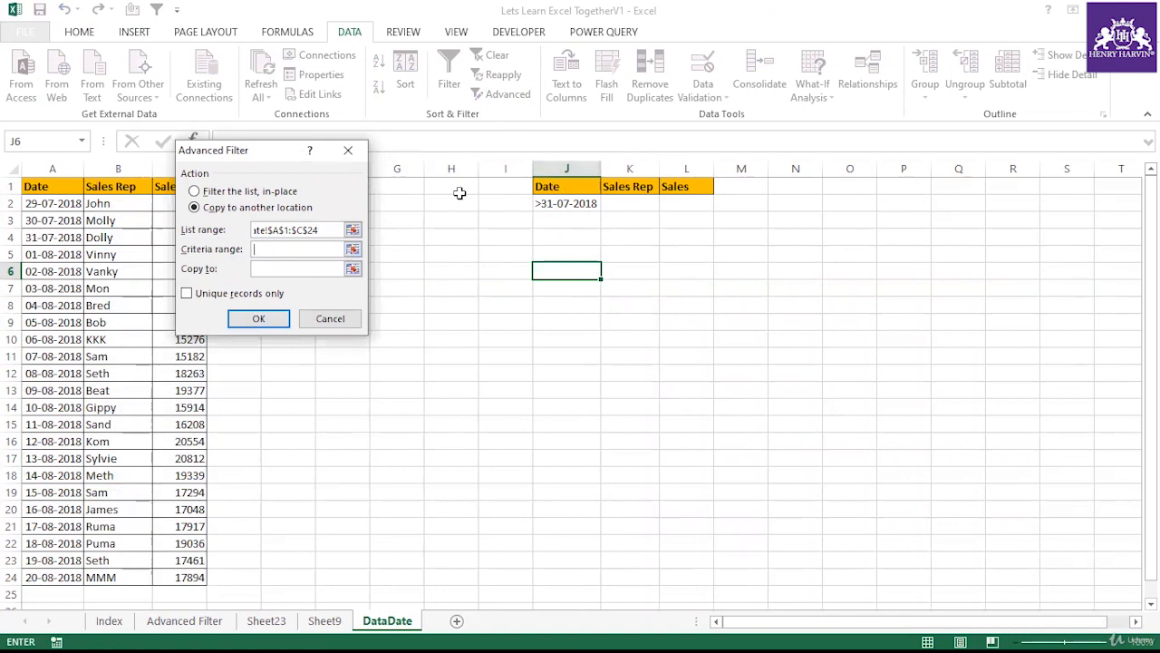
left_click_drag(552, 188, 686, 205)
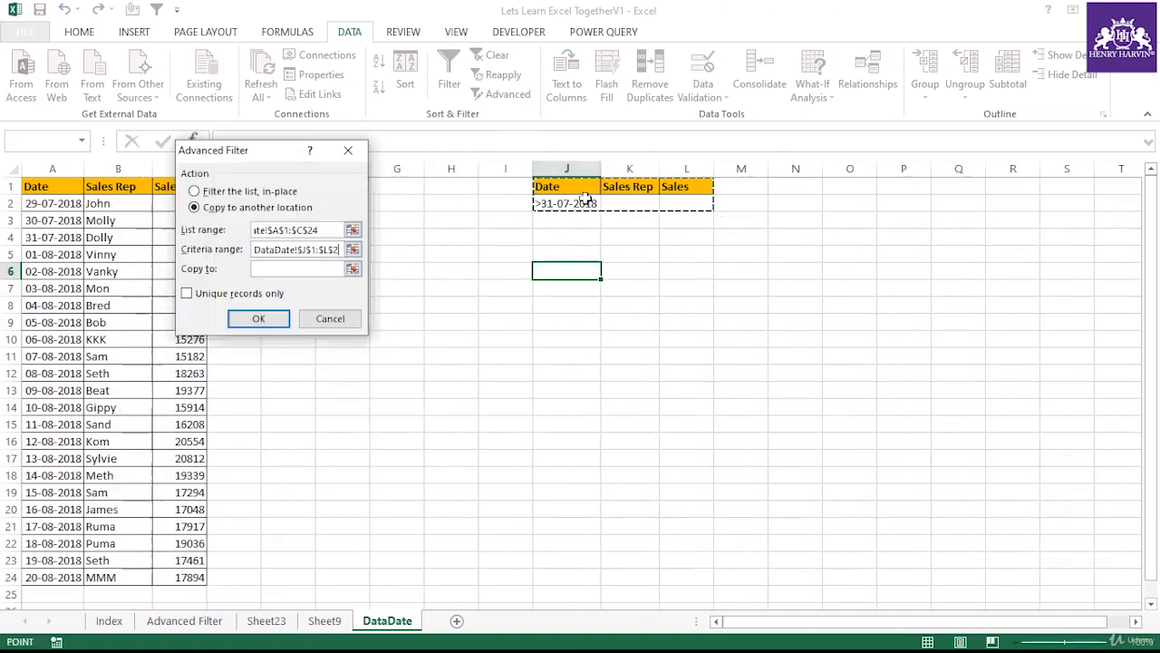
left_click(285, 270)
left_click(566, 305)
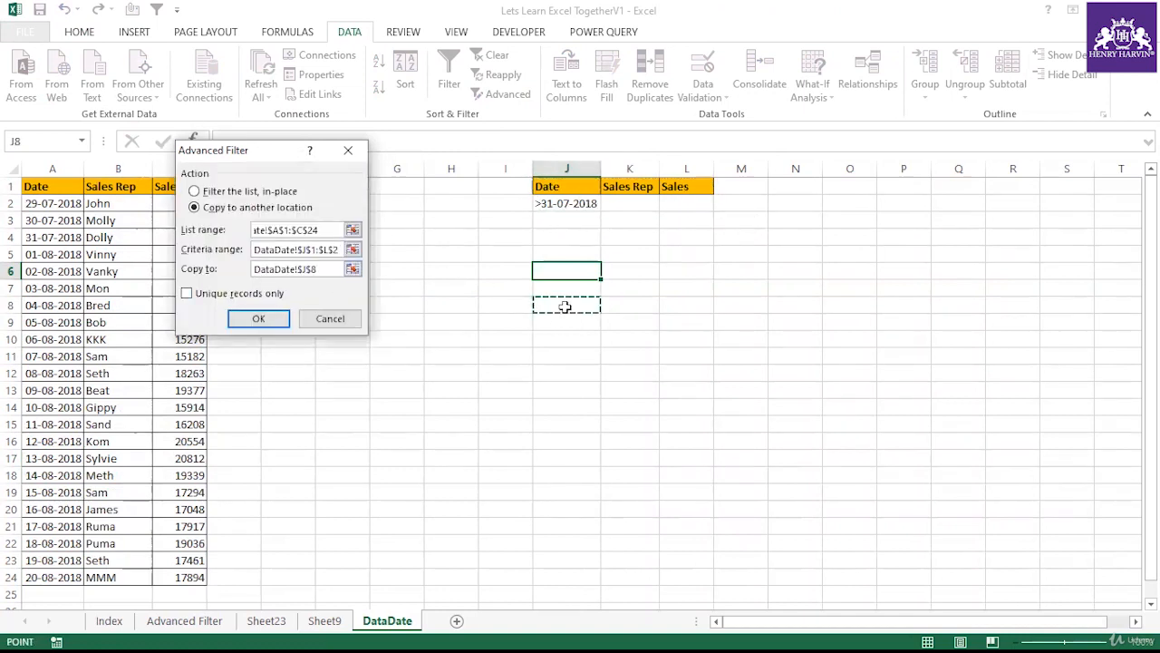
left_click(263, 319)
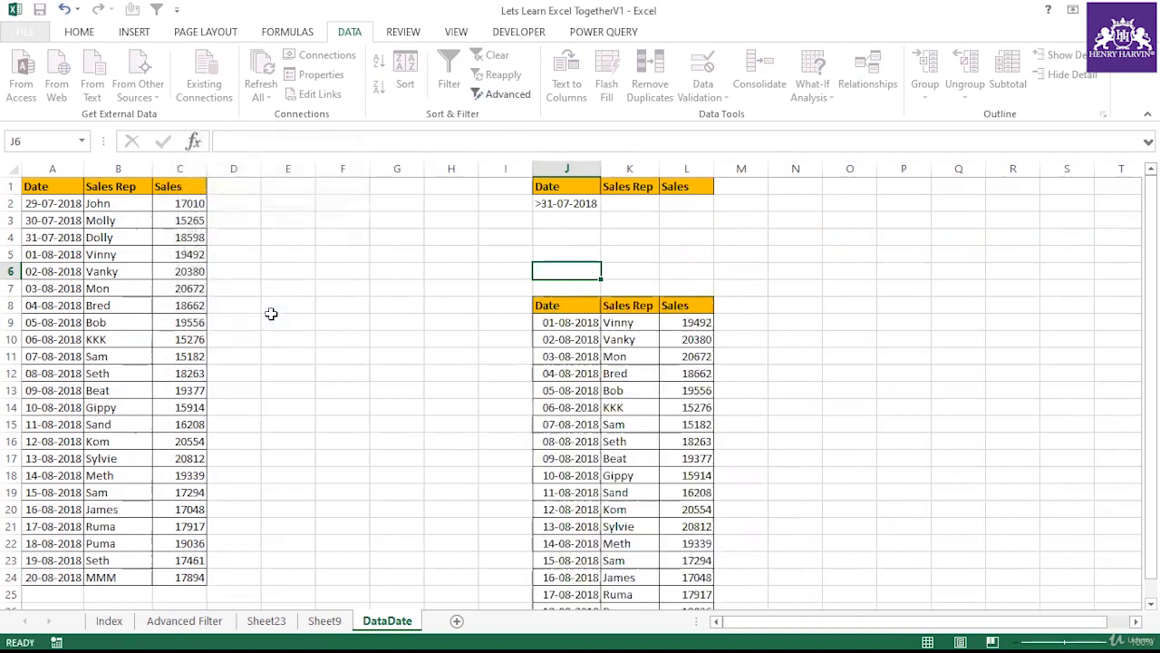
Review the extracted records, widen columns J, K and L slightly, and switch to the Index sheet
left_click(579, 208)
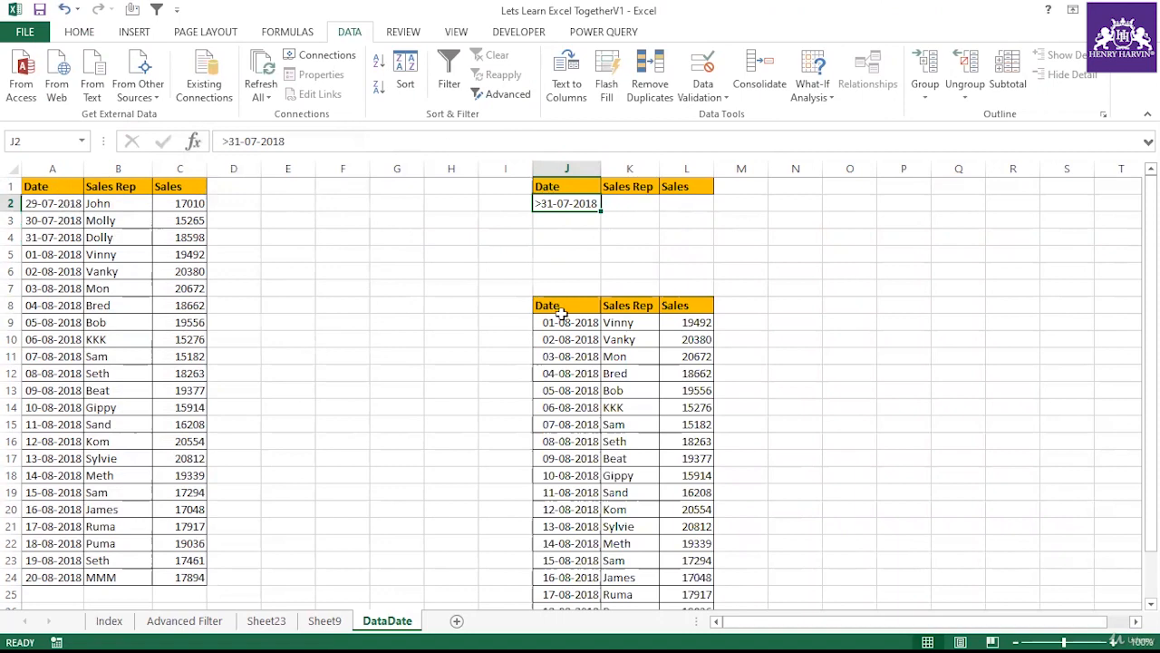
scroll(562, 313, "down", 4)
scroll(616, 426, "up", 4)
scroll(616, 426, "down", 2)
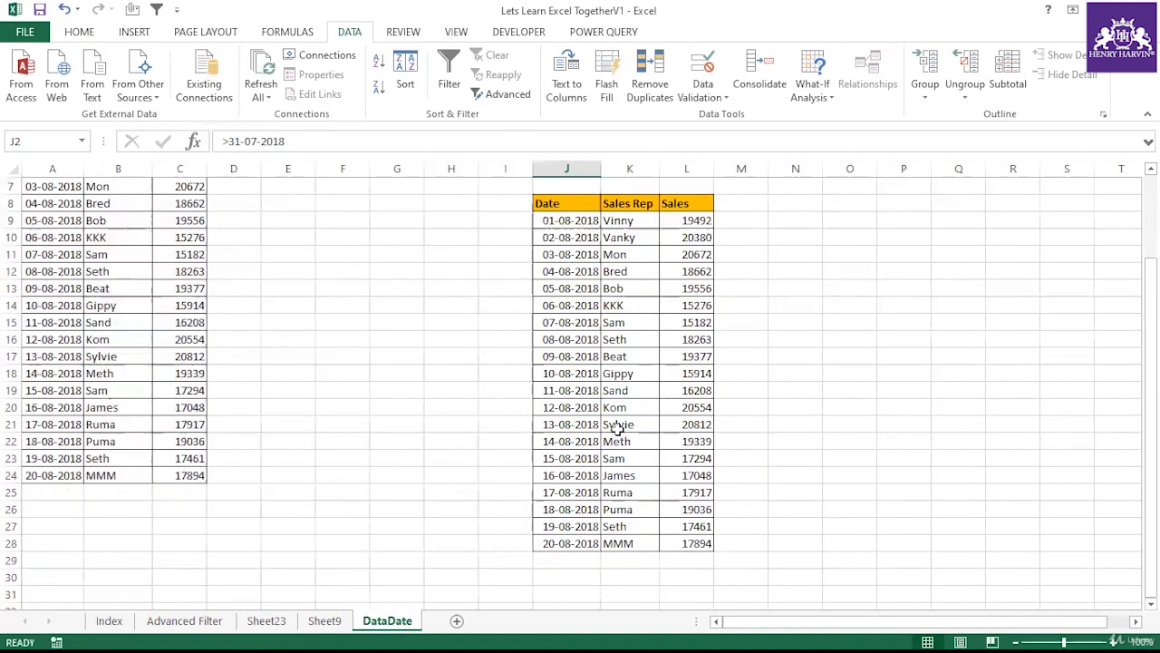
scroll(616, 458, "up", 2)
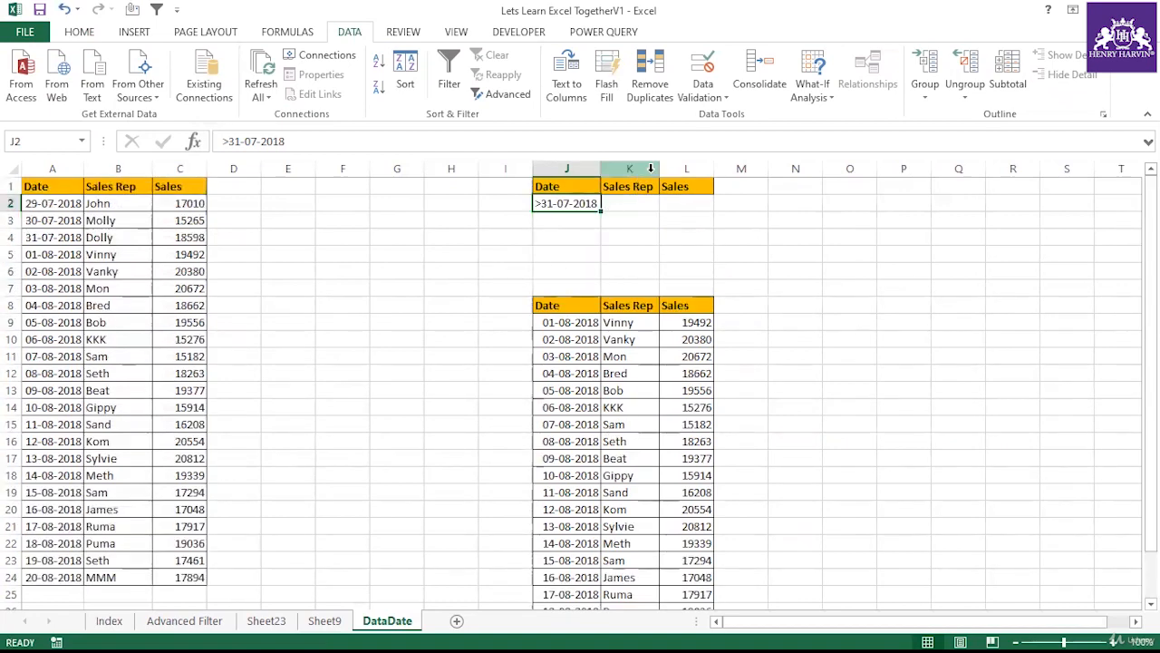
left_click_drag(651, 168, 657, 168)
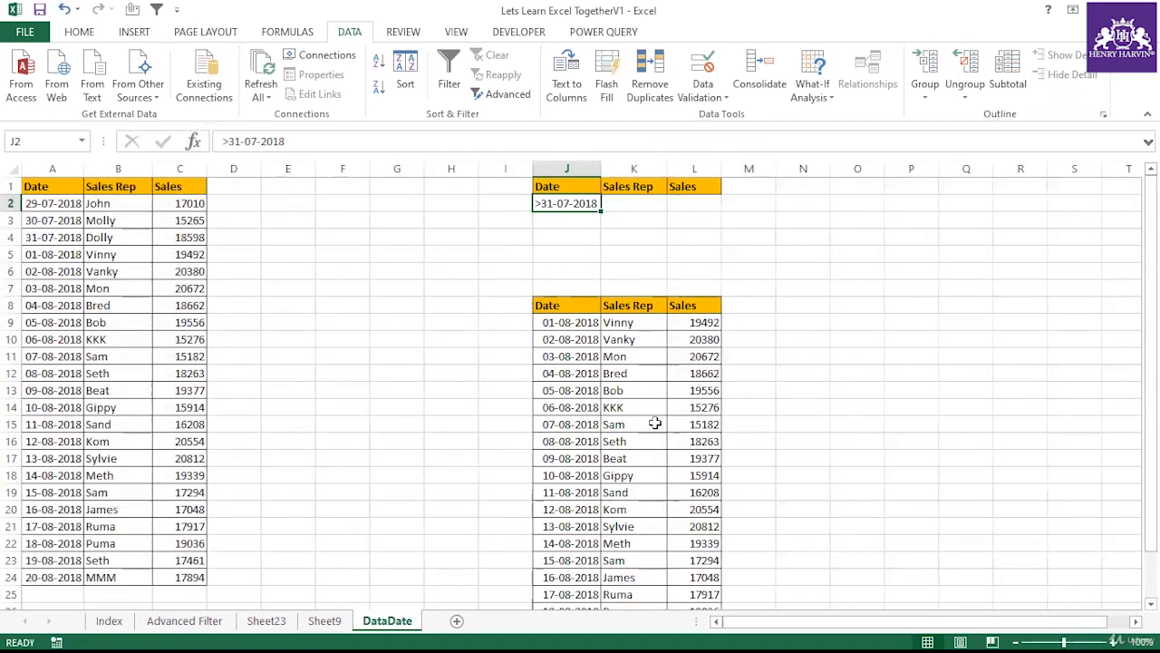
scroll(653, 450, "down", 2)
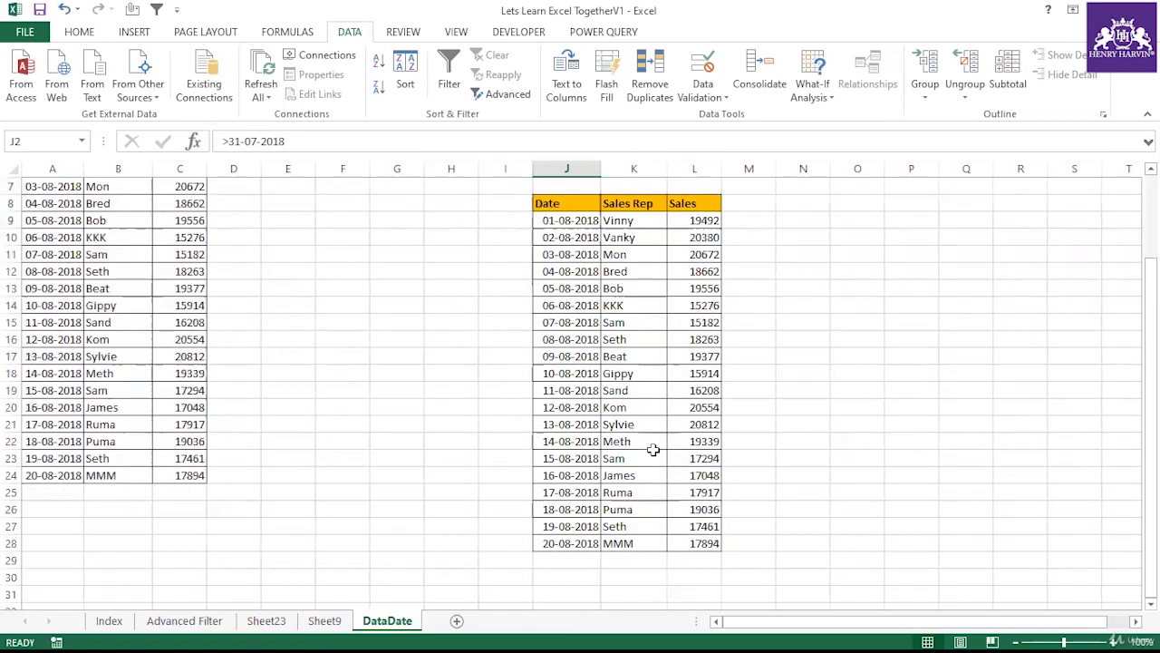
scroll(655, 447, "up", 2)
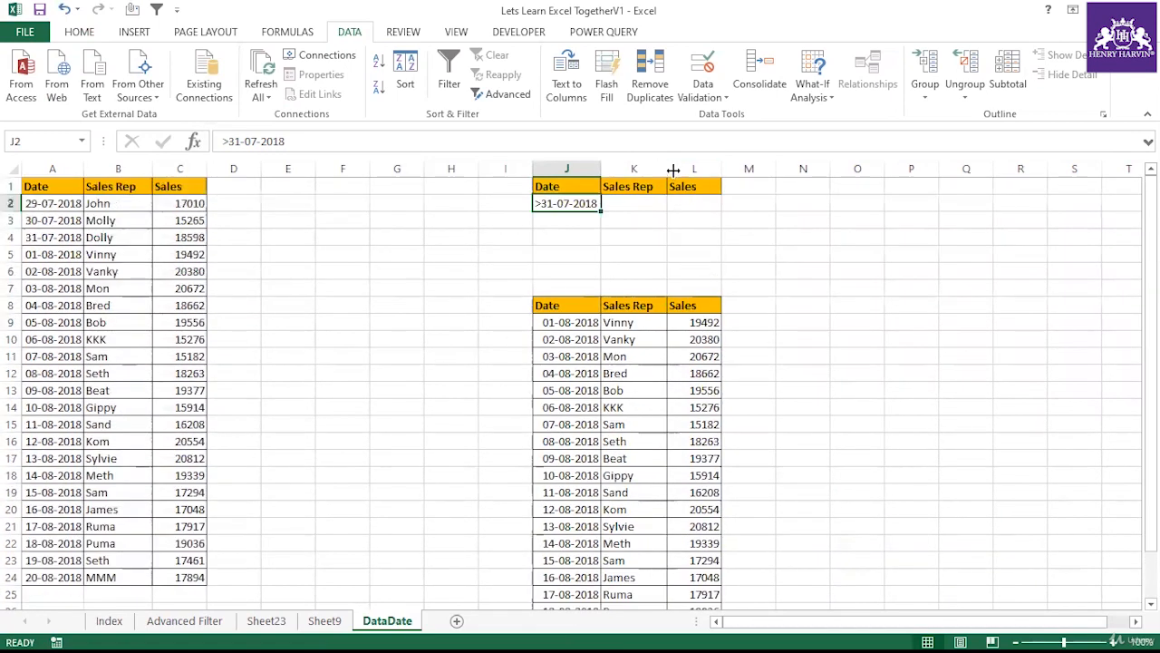
left_click_drag(672, 170, 676, 169)
left_click_drag(601, 169, 610, 169)
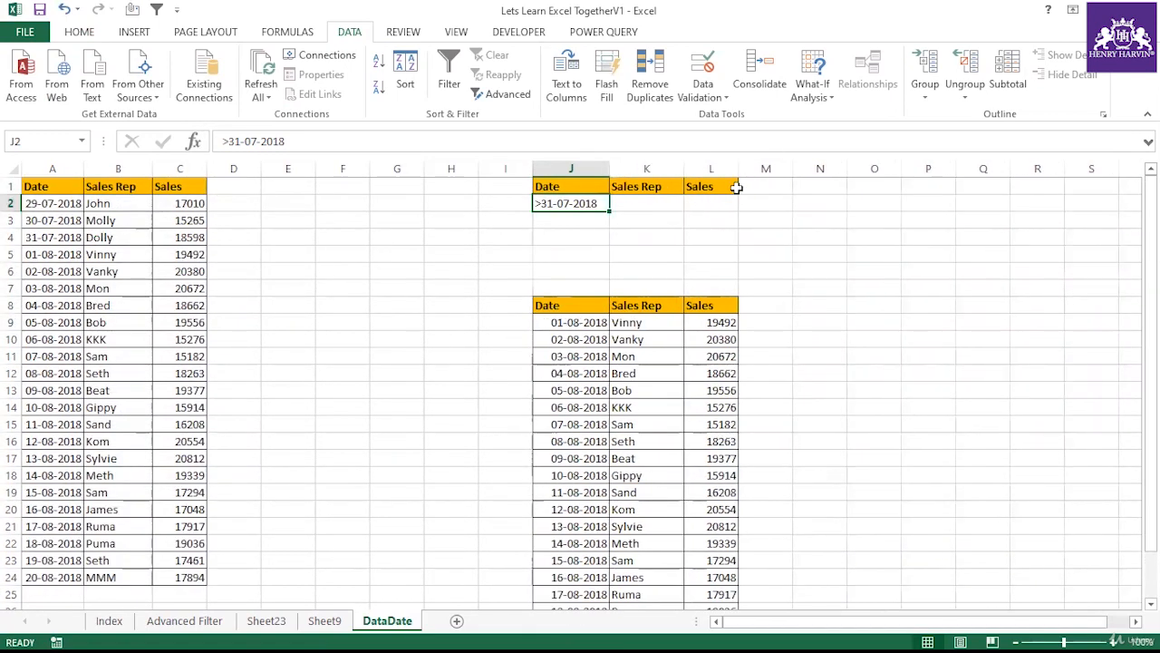
left_click_drag(739, 169, 749, 169)
left_click(522, 267)
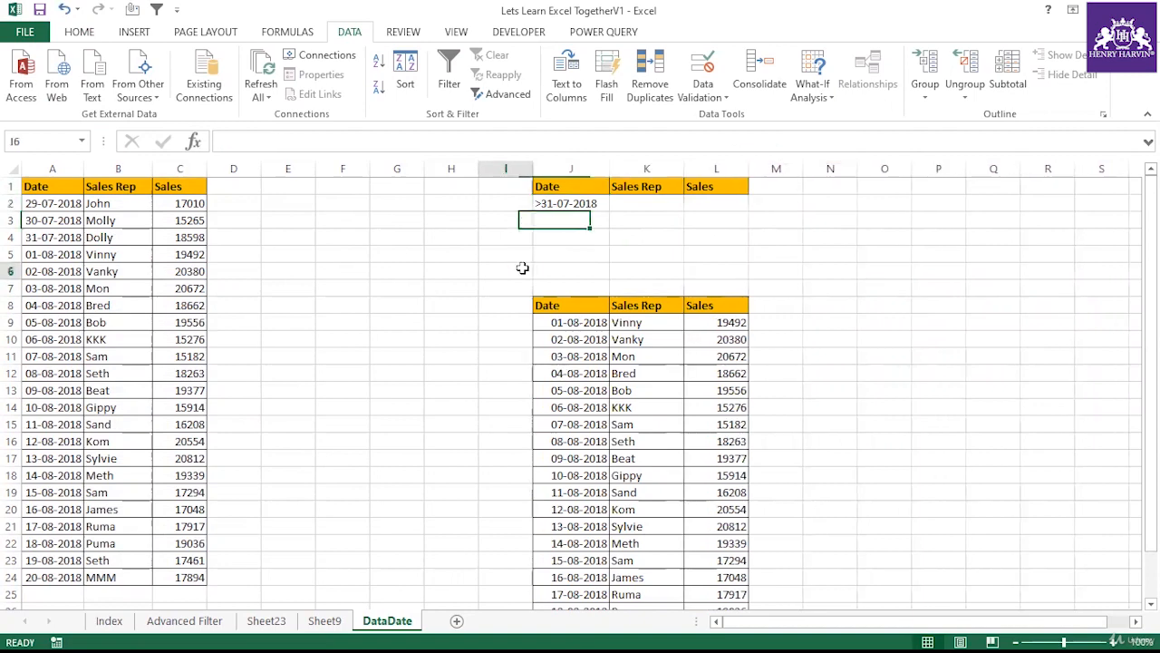
left_click(109, 620)
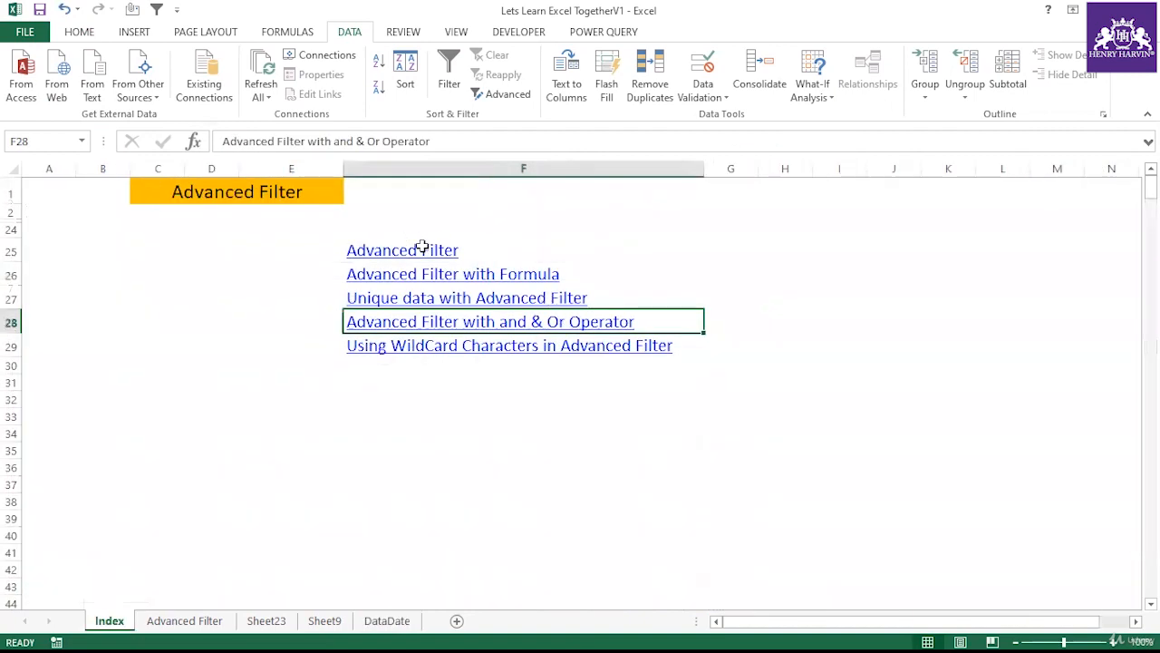